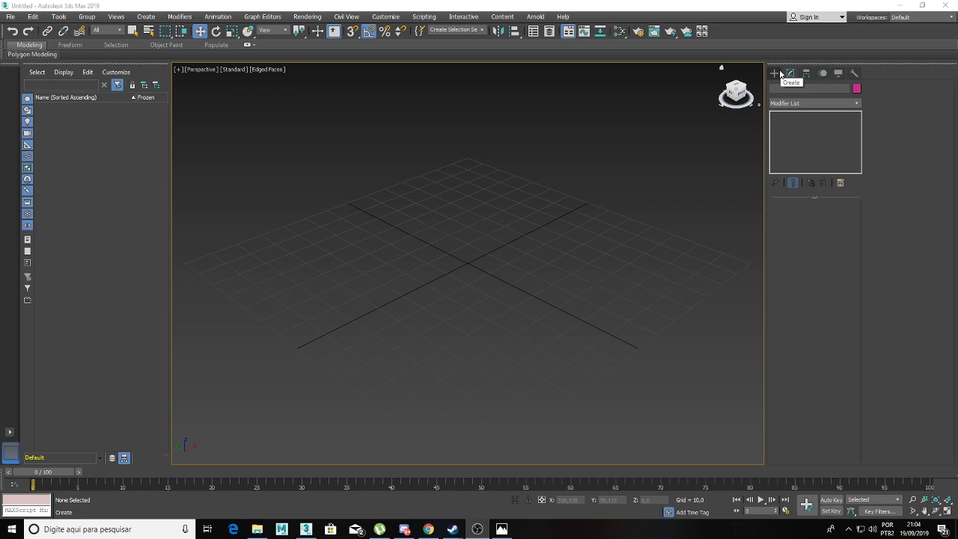
Step: Draw a box on the Perspective grid and set its length to 40
{"action": "left_click", "coordinate": [775, 72]}
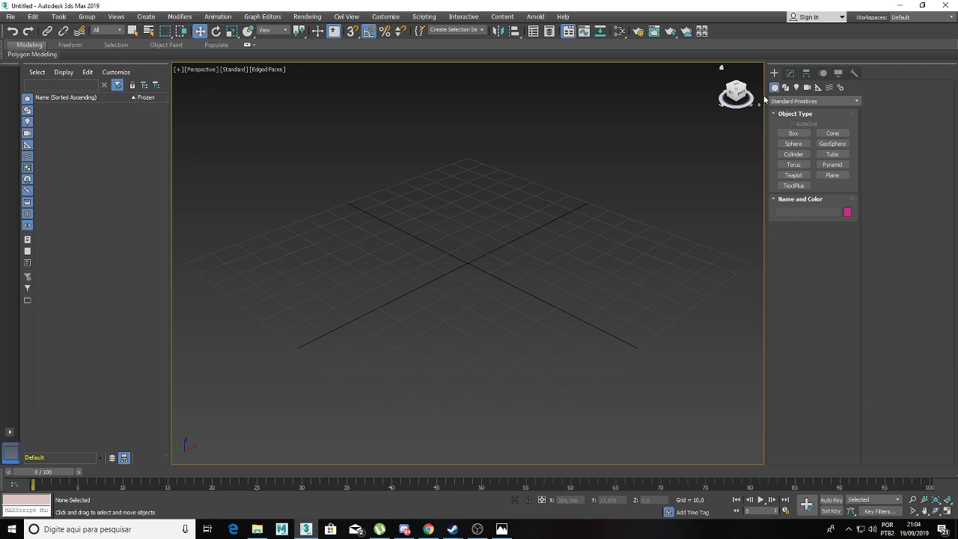
{"action": "left_click", "coordinate": [795, 135]}
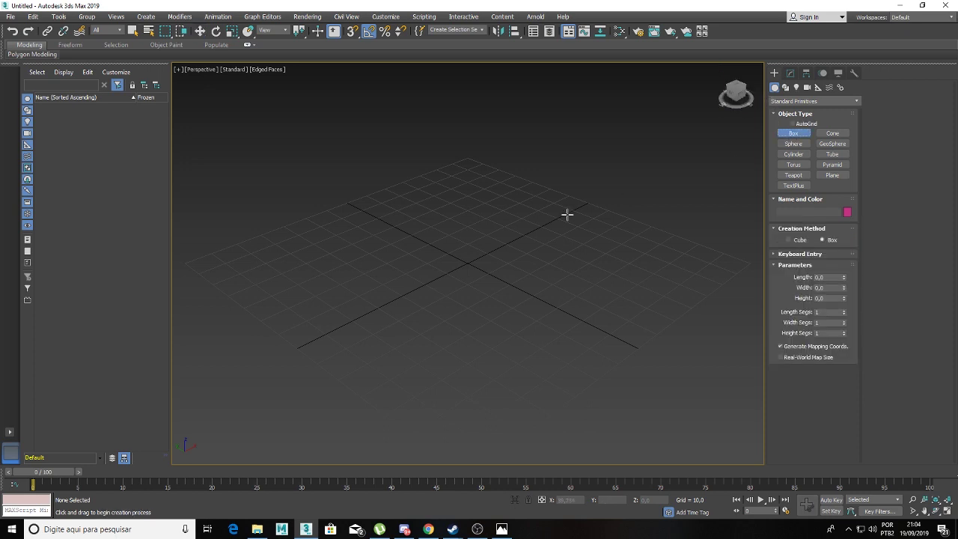
{"action": "mouse_move", "coordinate": [469, 264]}
{"action": "left_mouse_down"}
{"action": "mouse_move", "coordinate": [519, 343]}
{"action": "mouse_move", "coordinate": [490, 297]}
{"action": "left_mouse_up"}
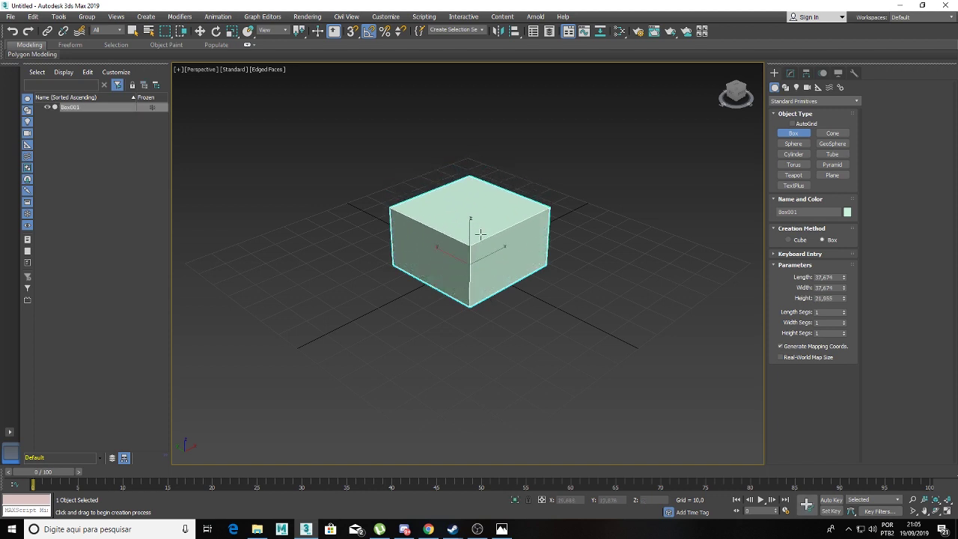
{"action": "middle_click_drag", "start_coordinate": [454, 270], "coordinate": [631, 271], "text": "alt"}
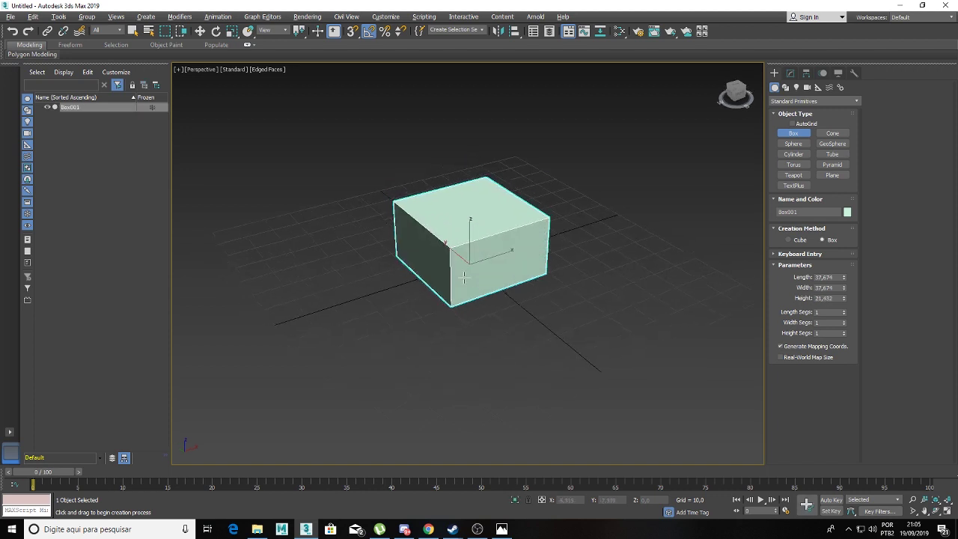
{"action": "left_click_drag", "start_coordinate": [844, 279], "coordinate": [790, 277]}
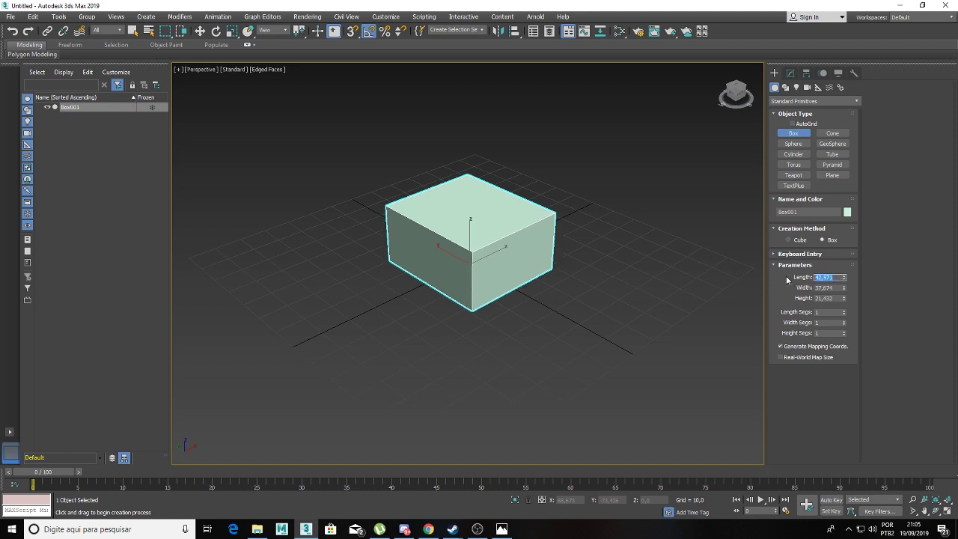
{"action": "type", "text": "40"}
{"action": "key", "text": "Return"}
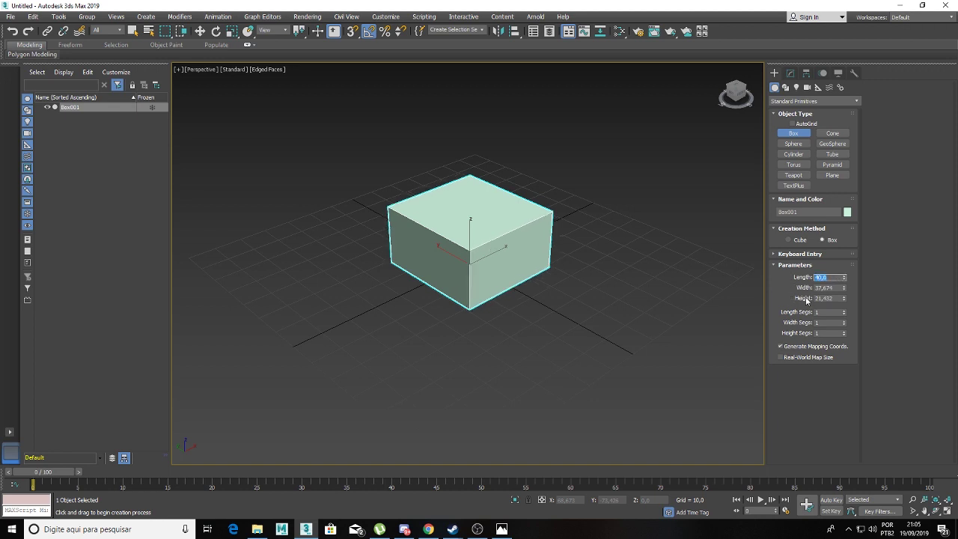
{"action": "mouse_move", "coordinate": [629, 302]}
{"action": "middle_mouse_down", "text": "alt"}
{"action": "mouse_move", "coordinate": [590, 304]}
{"action": "mouse_move", "coordinate": [598, 305]}
{"action": "middle_mouse_up", "text": "alt"}
Step: Set the box width to 30 and its height to 20
{"action": "left_click_drag", "start_coordinate": [844, 289], "coordinate": [844, 300]}
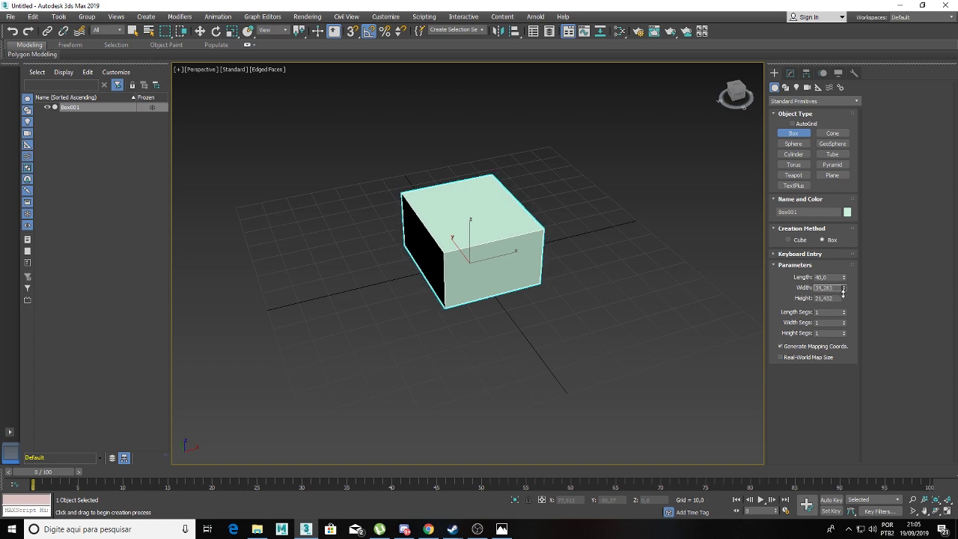
{"action": "double_click", "coordinate": [824, 288]}
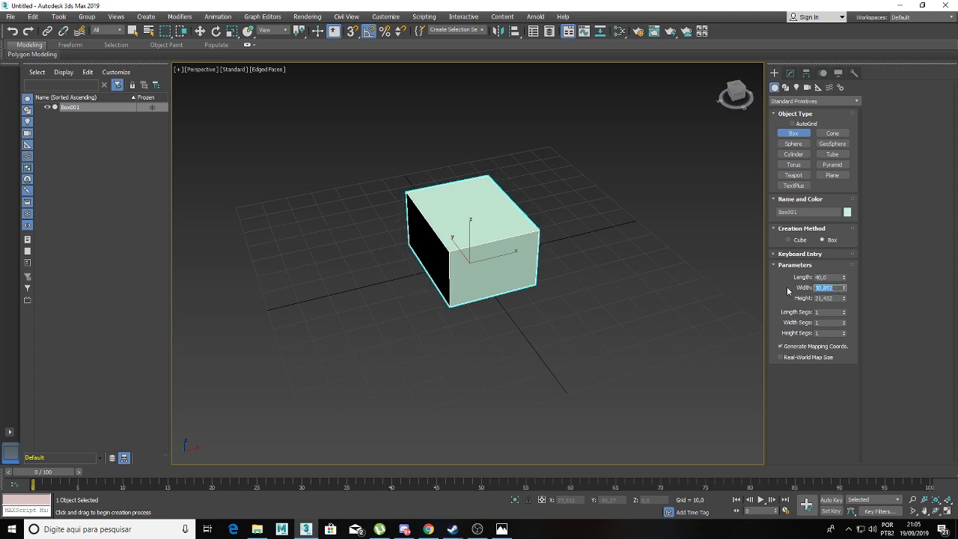
{"action": "type", "text": "30"}
{"action": "key", "text": "Return"}
{"action": "double_click", "coordinate": [827, 298]}
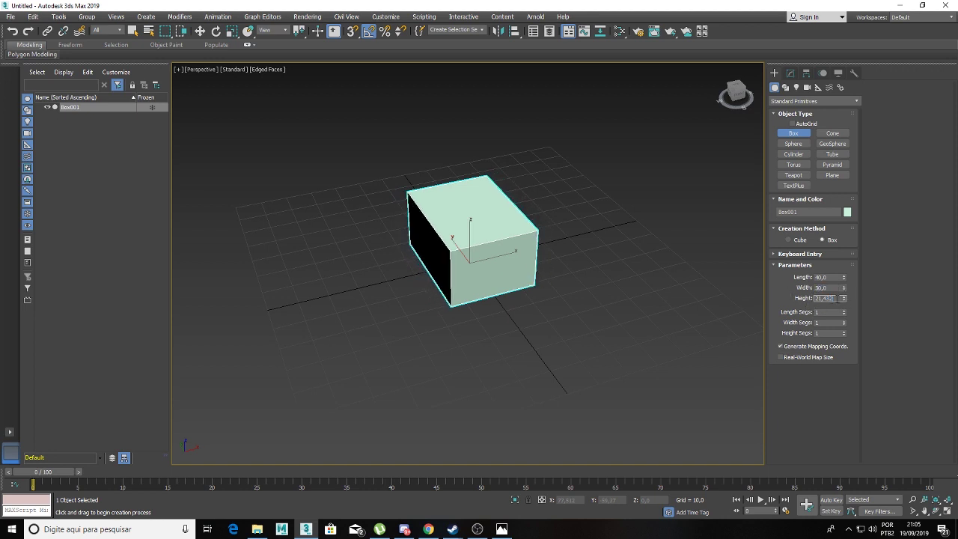
{"action": "type", "text": "21"}
{"action": "key", "text": "Return"}
{"action": "mouse_move", "coordinate": [614, 320]}
{"action": "middle_mouse_down", "text": "alt"}
{"action": "mouse_move", "coordinate": [547, 301]}
{"action": "mouse_move", "coordinate": [554, 296]}
{"action": "middle_mouse_up", "text": "alt"}
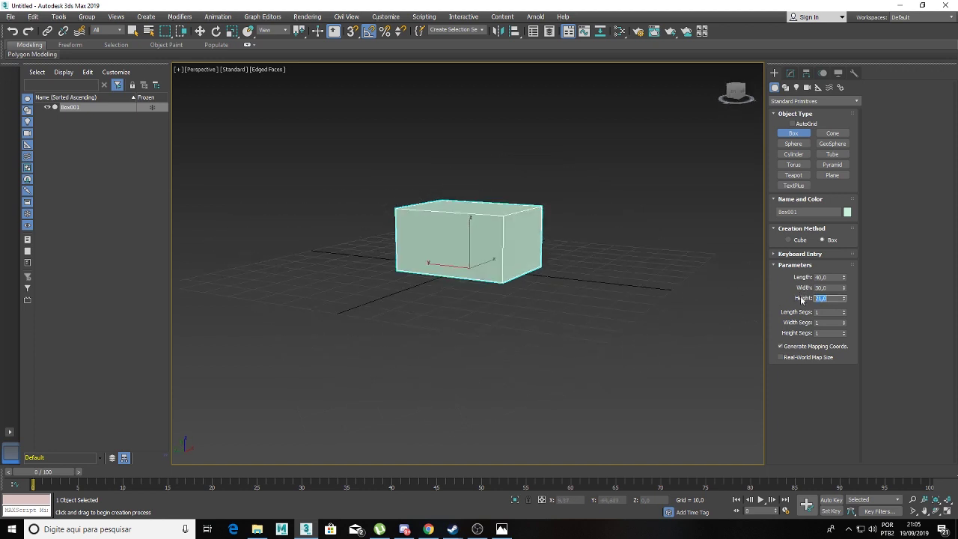
{"action": "type", "text": "20"}
{"action": "key", "text": "Return"}
{"action": "mouse_move", "coordinate": [564, 319]}
{"action": "middle_mouse_down", "text": "alt"}
{"action": "mouse_move", "coordinate": [509, 336]}
{"action": "mouse_move", "coordinate": [549, 331]}
{"action": "middle_mouse_up", "text": "alt"}
{"action": "scroll", "coordinate": [479, 239], "scroll_direction": "up", "scroll_amount": 3}
{"action": "key", "text": "w"}
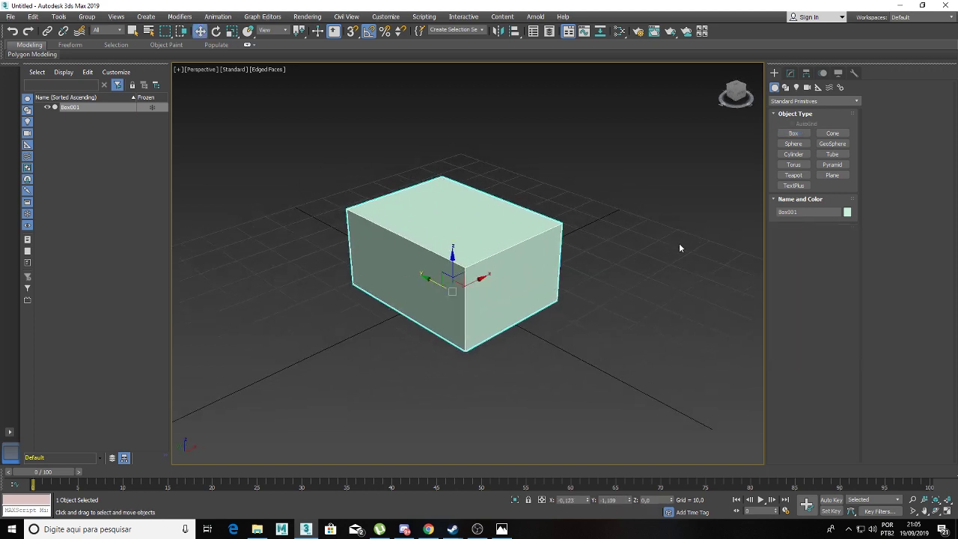
Step: Change Box001's object colour from pale green to dark blue
{"action": "left_click", "coordinate": [847, 213]}
{"action": "left_click", "coordinate": [519, 257]}
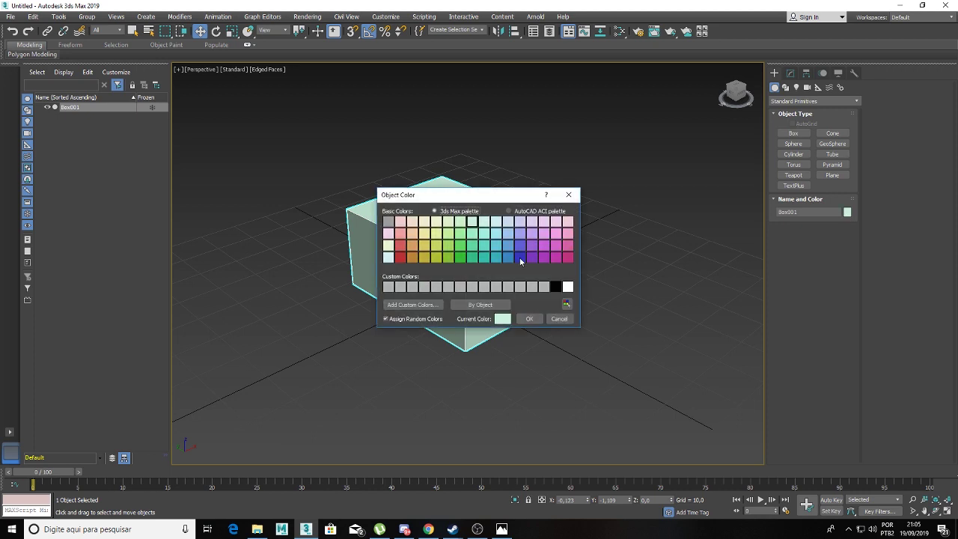
{"action": "left_click", "coordinate": [530, 316]}
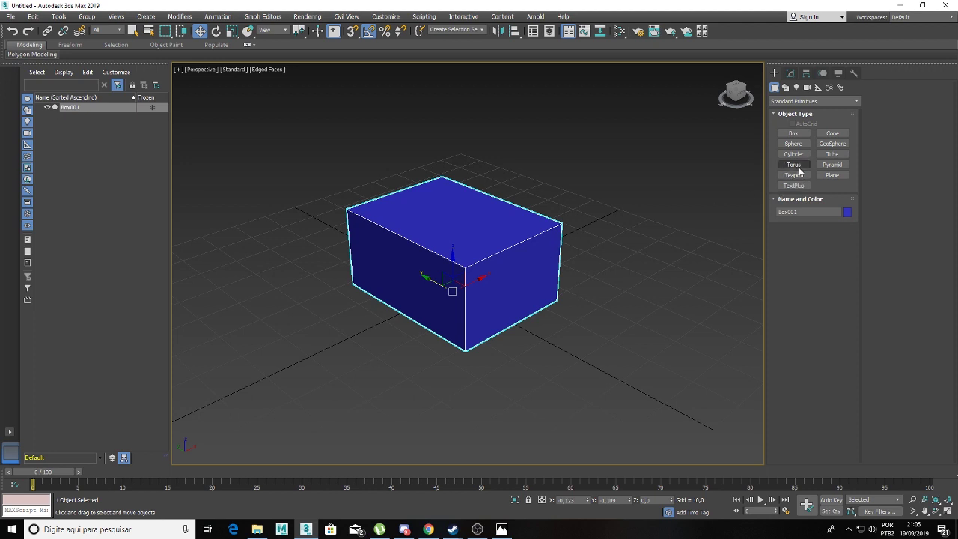
Step: Draw a cyan cylinder beside the blue box
{"action": "left_click", "coordinate": [793, 155]}
{"action": "left_click_drag", "start_coordinate": [583, 359], "coordinate": [635, 353]}
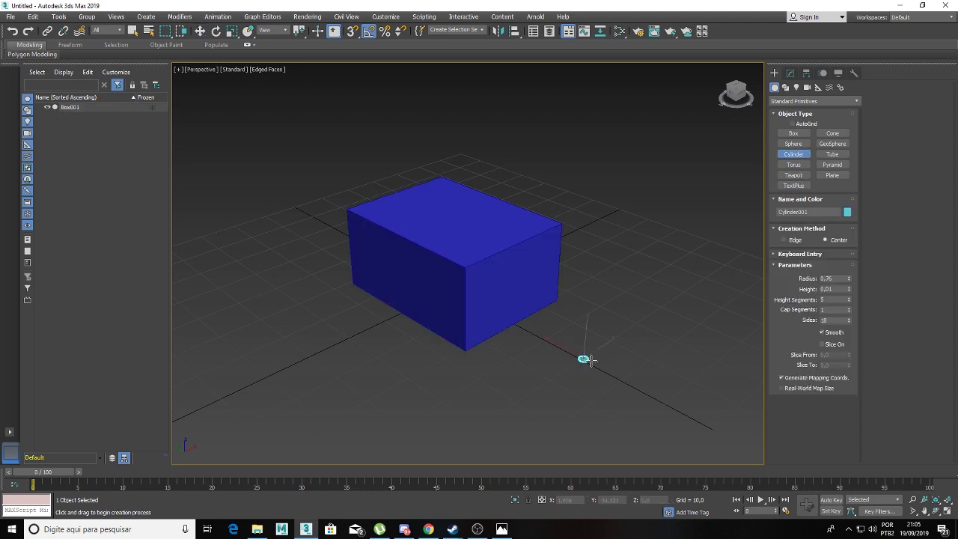
{"action": "left_click", "coordinate": [633, 226]}
{"action": "middle_click_drag", "start_coordinate": [554, 296], "coordinate": [583, 284], "text": "alt"}
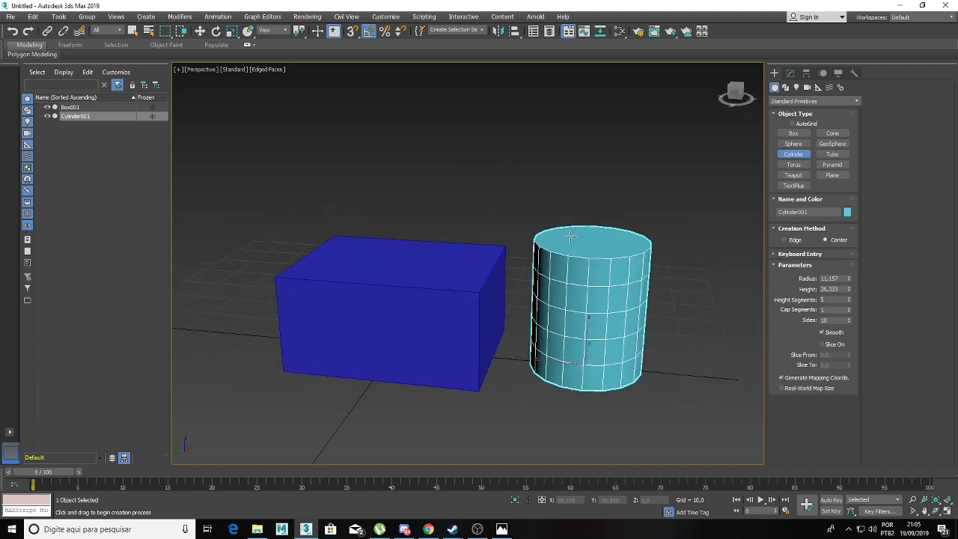
{"action": "key", "text": "w"}
{"action": "left_click", "coordinate": [479, 246]}
{"action": "mouse_move", "coordinate": [459, 256]}
{"action": "middle_mouse_down", "text": "alt"}
{"action": "mouse_move", "coordinate": [483, 261]}
{"action": "mouse_move", "coordinate": [408, 238]}
{"action": "middle_mouse_up", "text": "alt"}
{"action": "mouse_move", "coordinate": [446, 265]}
{"action": "middle_mouse_down", "text": "alt"}
{"action": "mouse_move", "coordinate": [412, 247]}
{"action": "mouse_move", "coordinate": [352, 255]}
{"action": "middle_mouse_up", "text": "alt"}
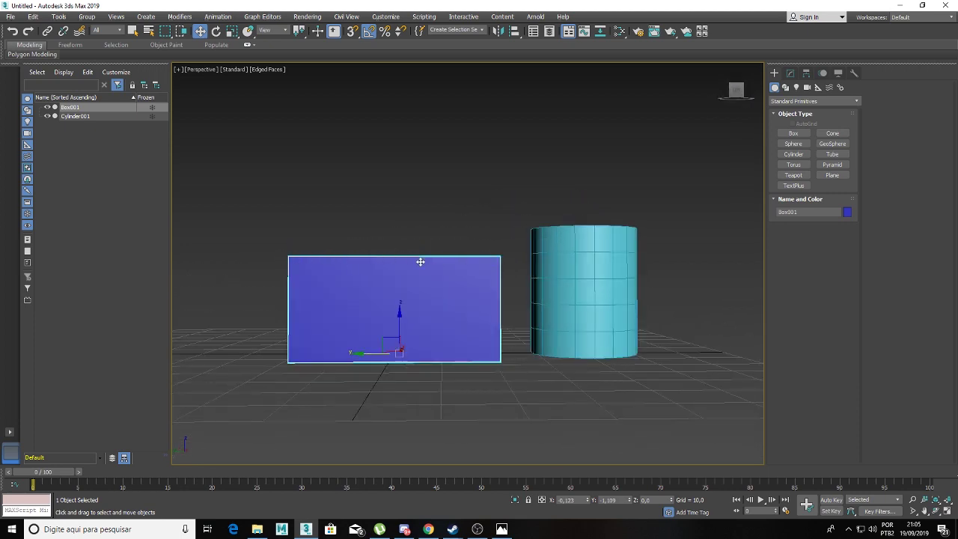
{"action": "middle_click_drag", "start_coordinate": [419, 261], "coordinate": [449, 291], "text": "alt"}
{"action": "left_click", "coordinate": [790, 73]}
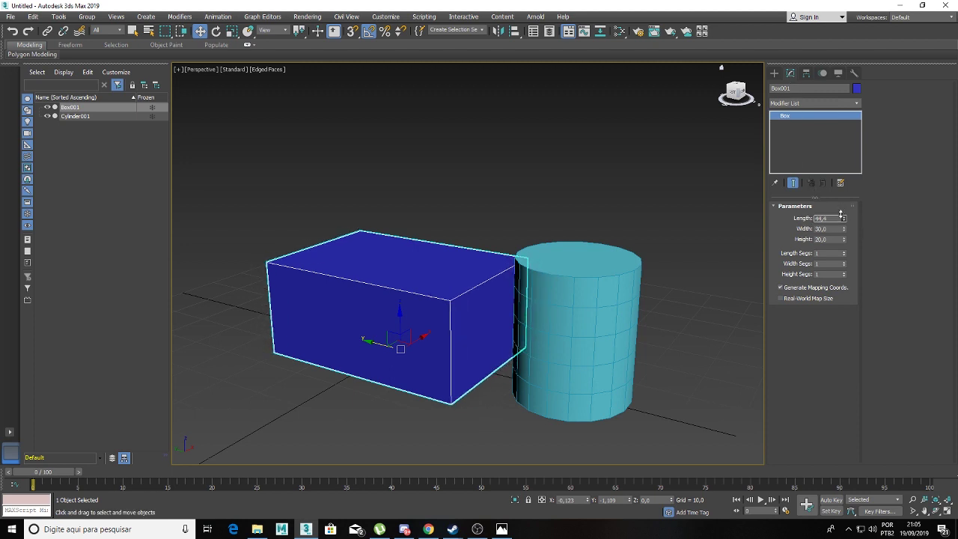
Step: Set the cylinder's height to 40
{"action": "left_click", "coordinate": [624, 280]}
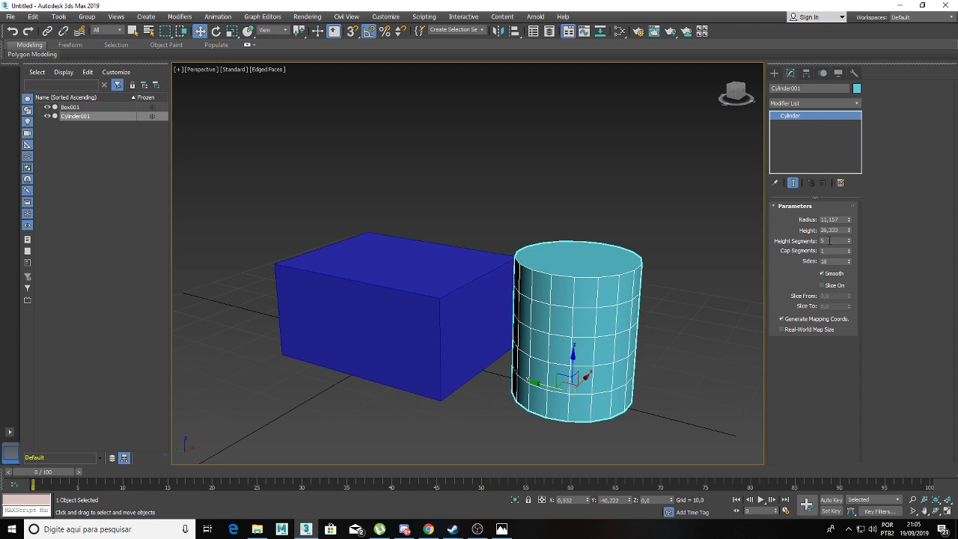
{"action": "left_click_drag", "start_coordinate": [844, 231], "coordinate": [800, 230]}
{"action": "type", "text": "40"}
{"action": "key", "text": "Return"}
Step: Rotate the cylinder onto its side and move it on top of the box
{"action": "middle_click_drag", "start_coordinate": [628, 346], "coordinate": [597, 353], "text": "alt"}
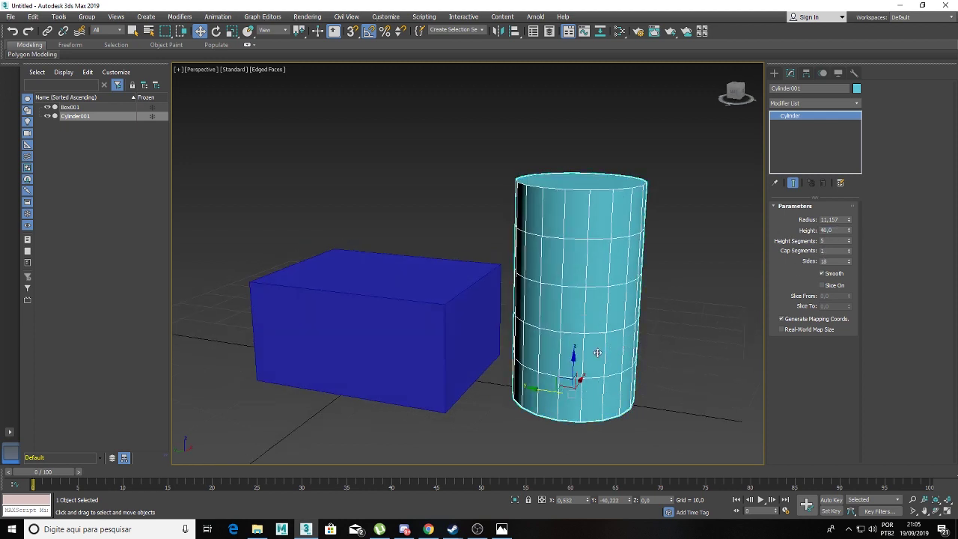
{"action": "key", "text": "e"}
{"action": "left_click_drag", "start_coordinate": [596, 363], "coordinate": [542, 356]}
{"action": "middle_click_drag", "start_coordinate": [541, 356], "coordinate": [554, 363], "text": "alt"}
{"action": "key", "text": "w"}
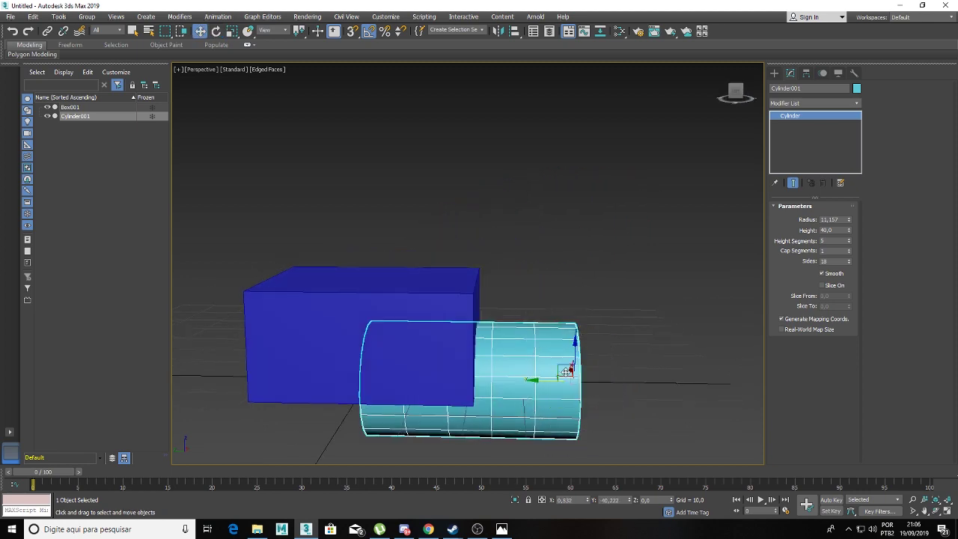
{"action": "left_click_drag", "start_coordinate": [562, 371], "coordinate": [438, 376]}
{"action": "left_click_drag", "start_coordinate": [478, 345], "coordinate": [438, 222]}
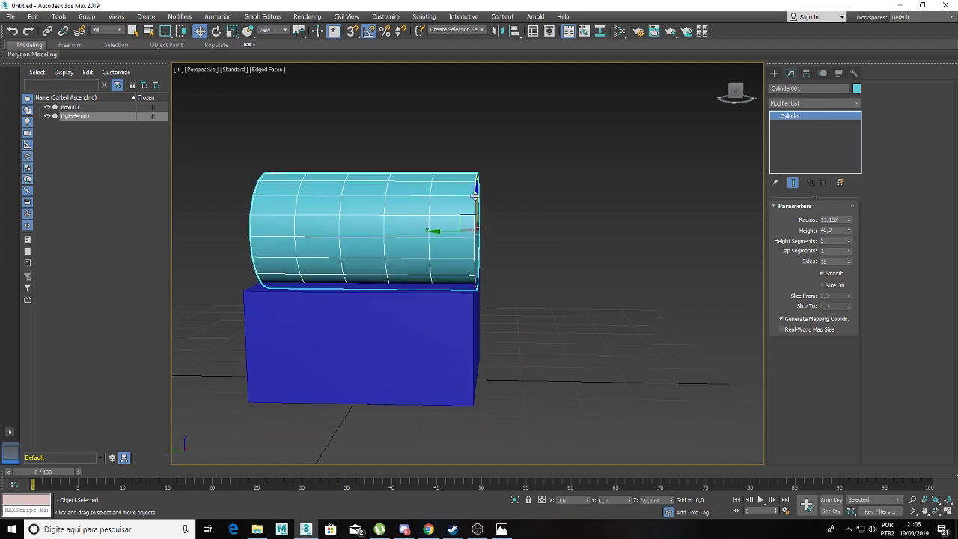
{"action": "mouse_move", "coordinate": [438, 222]}
{"action": "middle_mouse_down", "text": "alt"}
{"action": "mouse_move", "coordinate": [389, 237]}
{"action": "mouse_move", "coordinate": [556, 229]}
{"action": "mouse_move", "coordinate": [470, 214]}
{"action": "mouse_move", "coordinate": [427, 242]}
{"action": "mouse_move", "coordinate": [447, 263]}
{"action": "mouse_move", "coordinate": [592, 274]}
{"action": "mouse_move", "coordinate": [541, 274]}
{"action": "mouse_move", "coordinate": [553, 246]}
{"action": "mouse_move", "coordinate": [576, 241]}
{"action": "middle_mouse_up", "text": "alt"}
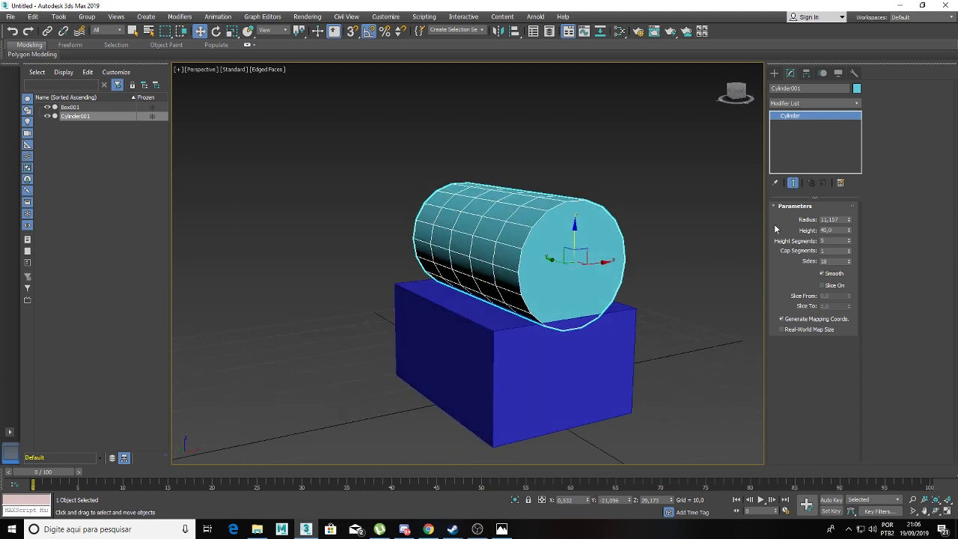
Step: Give the cylinder 12 sides and lower it partway into the box
{"action": "middle_click_drag", "start_coordinate": [718, 241], "coordinate": [677, 251], "text": "alt"}
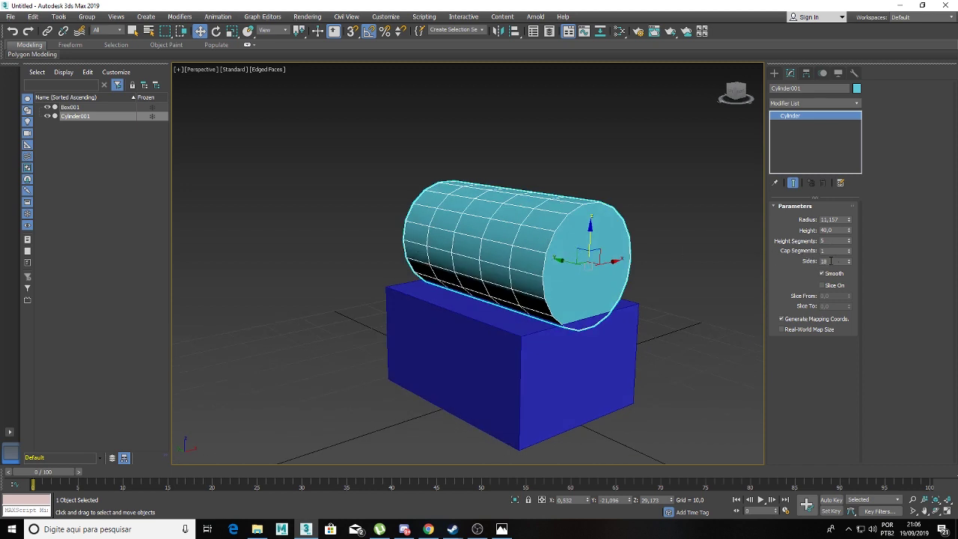
{"action": "double_click", "coordinate": [842, 260]}
{"action": "type", "text": "12"}
{"action": "key", "text": "Return"}
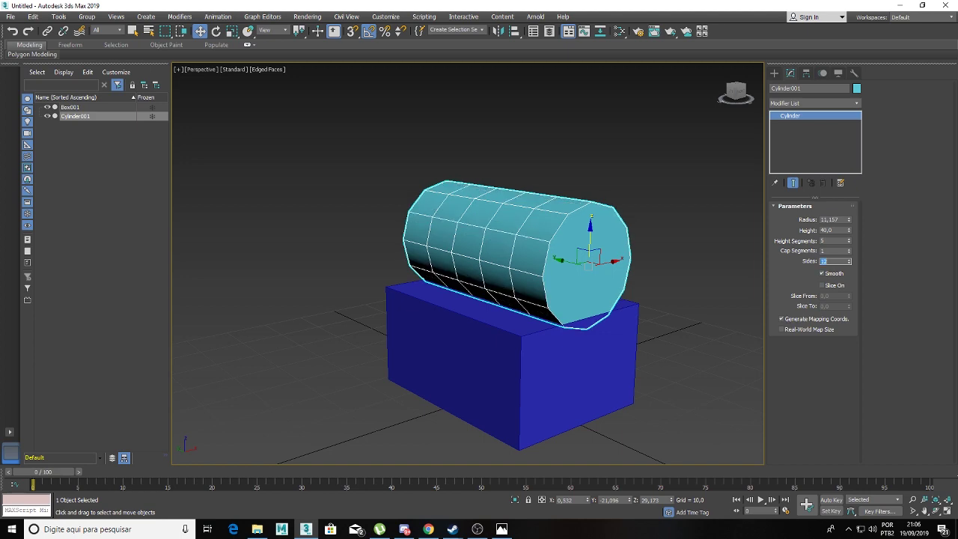
{"action": "mouse_move", "coordinate": [583, 307]}
{"action": "middle_mouse_down", "text": "alt"}
{"action": "mouse_move", "coordinate": [626, 301]}
{"action": "mouse_move", "coordinate": [616, 285]}
{"action": "mouse_move", "coordinate": [551, 271]}
{"action": "middle_mouse_up", "text": "alt"}
{"action": "left_click_drag", "start_coordinate": [547, 237], "coordinate": [533, 284]}
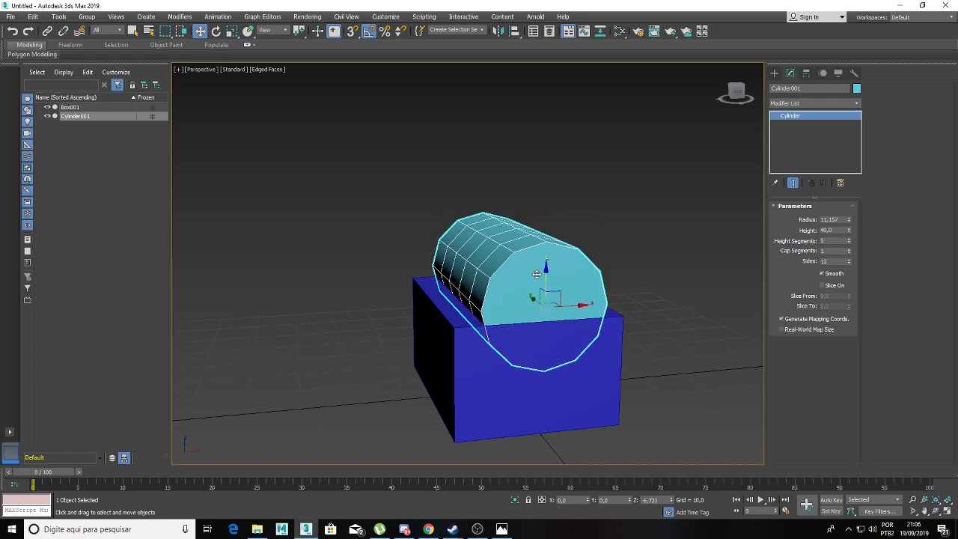
{"action": "left_click", "coordinate": [457, 333]}
{"action": "middle_click_drag", "start_coordinate": [457, 334], "coordinate": [456, 334], "text": "alt"}
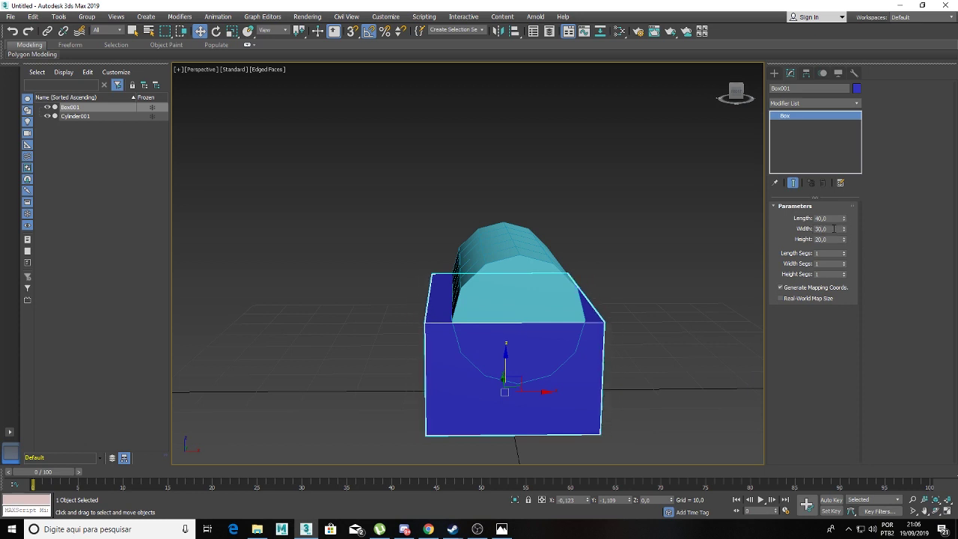
{"action": "left_click", "coordinate": [529, 278]}
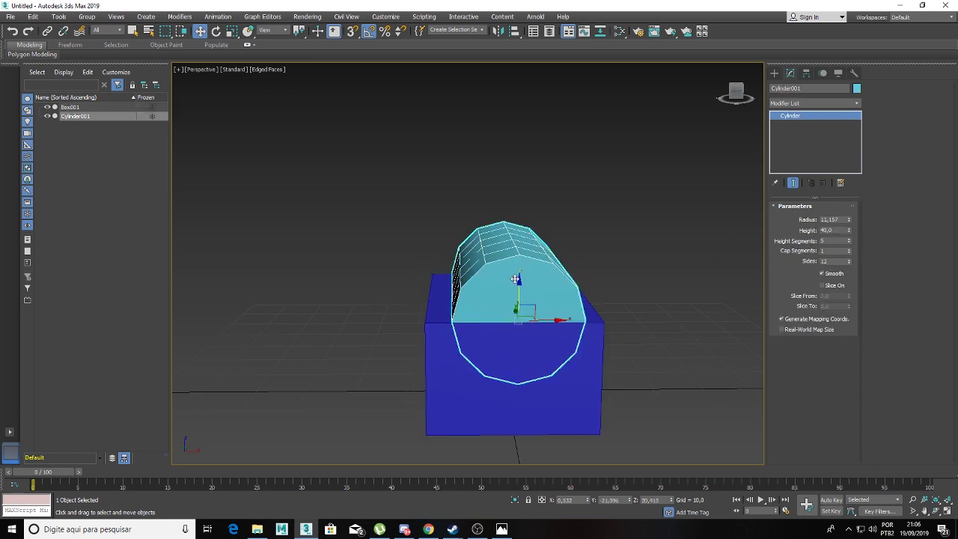
{"action": "middle_click_drag", "start_coordinate": [529, 278], "coordinate": [563, 284], "text": "alt"}
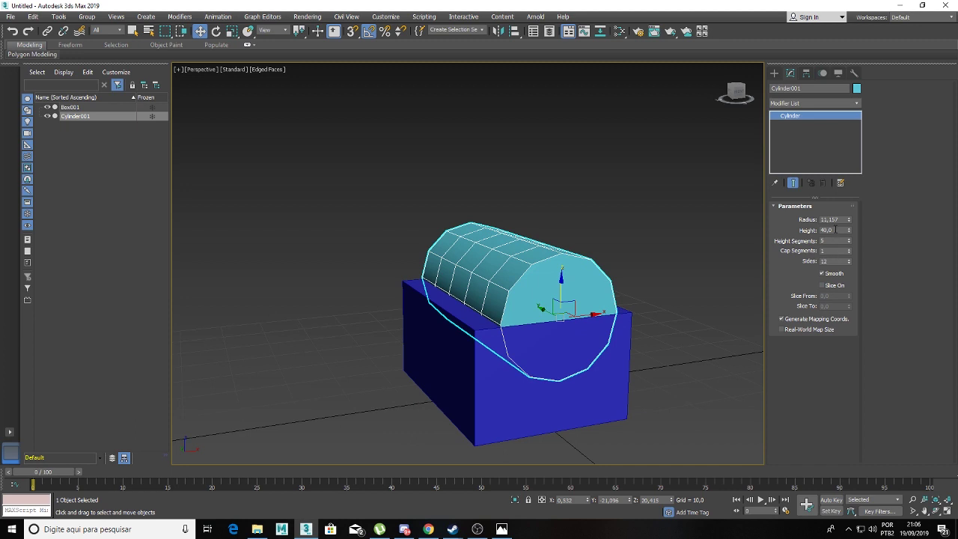
Step: Set the cylinder's radius to 15 and inspect it lying above the box
{"action": "double_click", "coordinate": [835, 230]}
{"action": "key", "text": "Return"}
{"action": "key", "text": "ctrl+z"}
{"action": "double_click", "coordinate": [831, 220]}
{"action": "type", "text": "30"}
{"action": "key", "text": "Return"}
{"action": "type", "text": "15"}
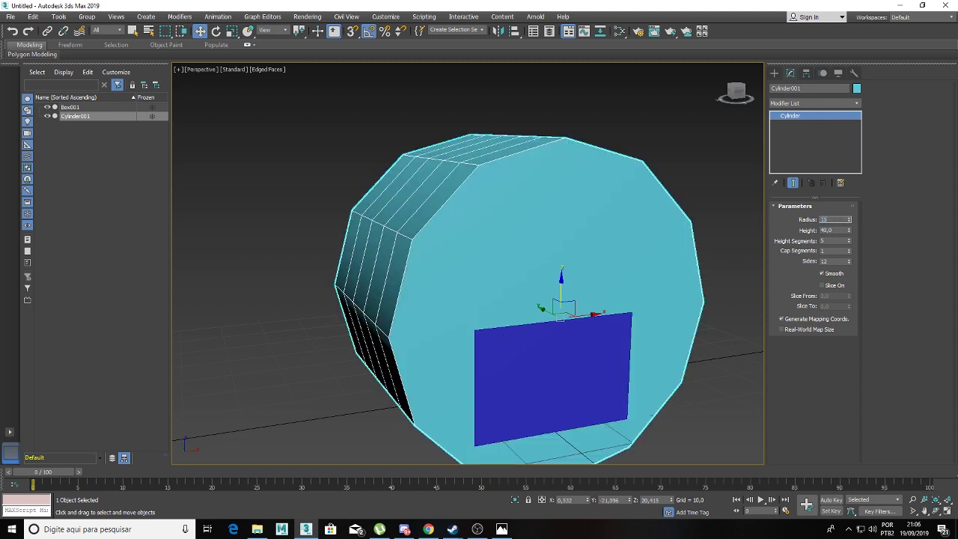
{"action": "key", "text": "Return"}
{"action": "middle_click_drag", "start_coordinate": [589, 289], "coordinate": [710, 276], "text": "alt"}
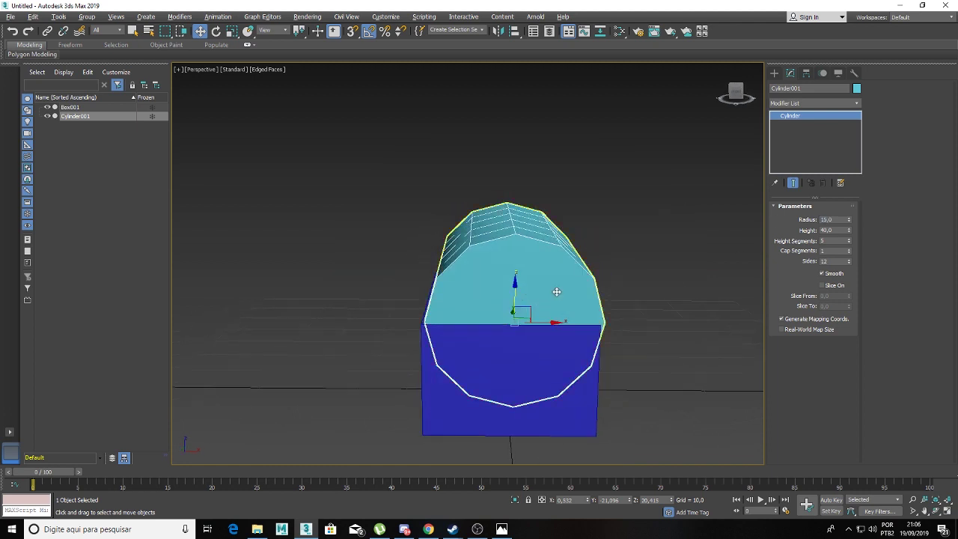
{"action": "left_click", "coordinate": [543, 383]}
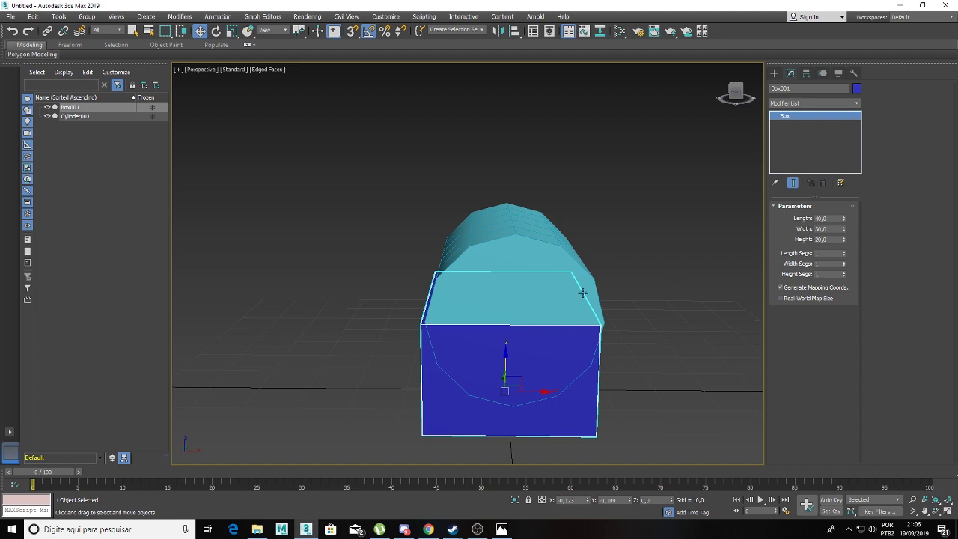
{"action": "left_click", "coordinate": [542, 269]}
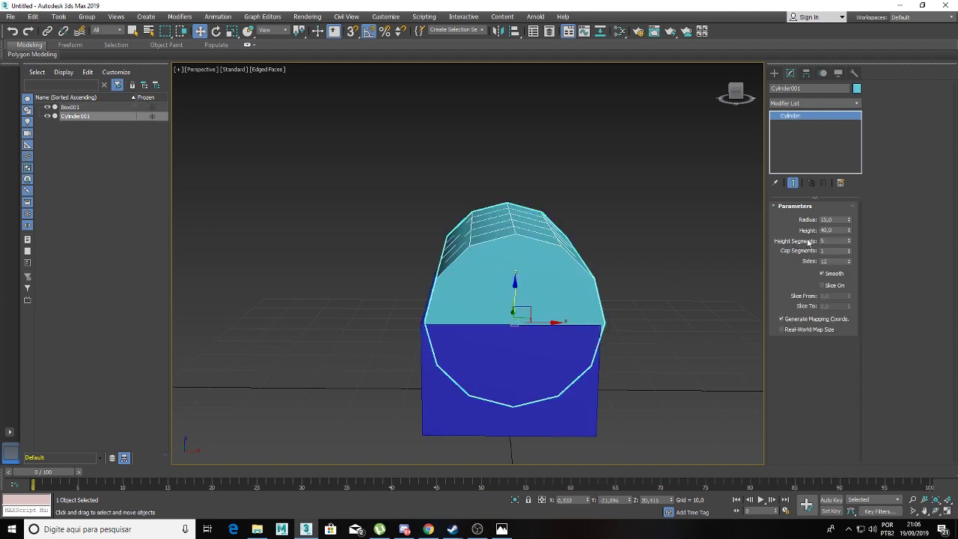
{"action": "middle_click_drag", "start_coordinate": [589, 256], "coordinate": [596, 261], "text": "alt"}
{"action": "mouse_move", "coordinate": [561, 321]}
{"action": "left_mouse_down"}
{"action": "mouse_move", "coordinate": [538, 291]}
{"action": "mouse_move", "coordinate": [531, 215]}
{"action": "left_mouse_up"}
{"action": "middle_click_drag", "start_coordinate": [532, 215], "coordinate": [560, 243], "text": "alt"}
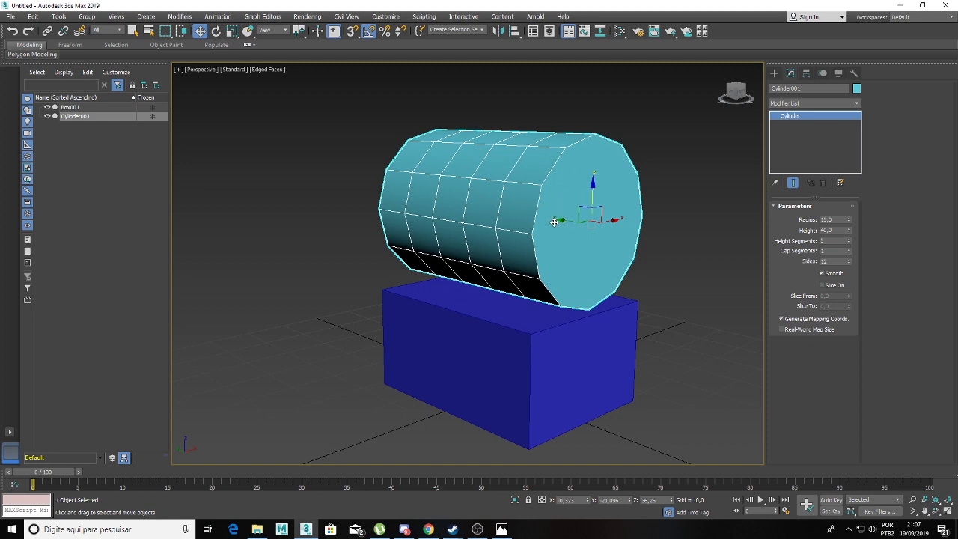
{"action": "middle_click_drag", "start_coordinate": [554, 221], "coordinate": [552, 222], "text": "alt"}
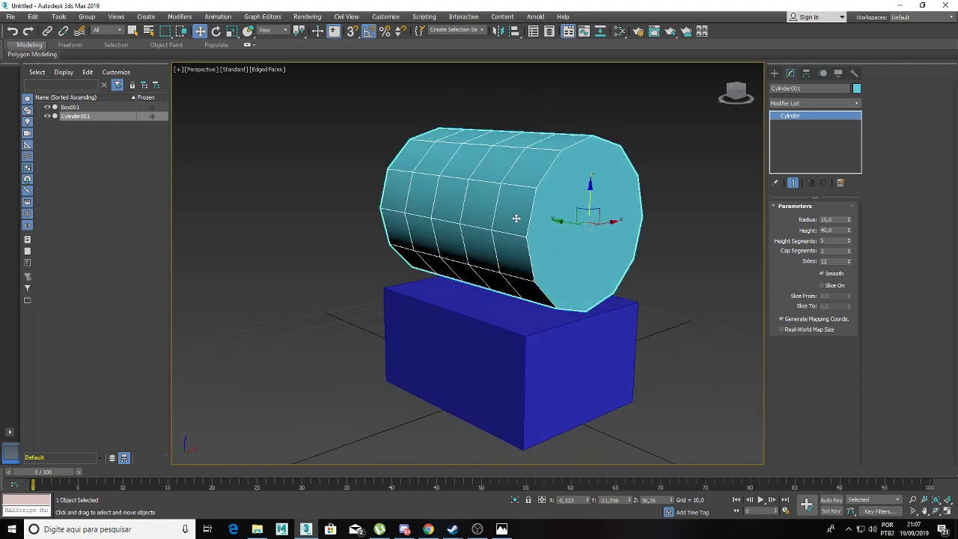
Step: Convert Cylinder001 to an Editable Poly, undoing a trial polygon deletion
{"action": "right_click", "coordinate": [516, 218]}
{"action": "mouse_move", "coordinate": [557, 319]}
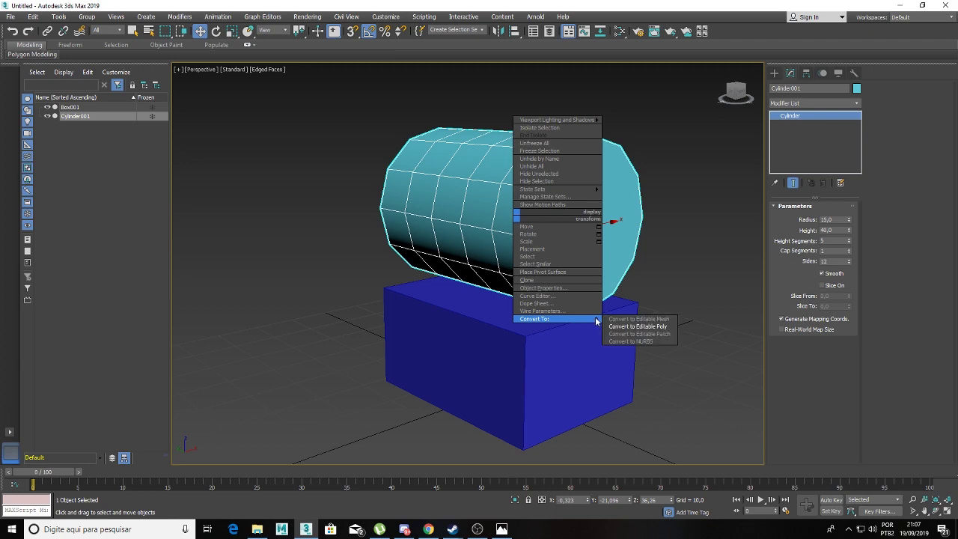
{"action": "left_click", "coordinate": [628, 326]}
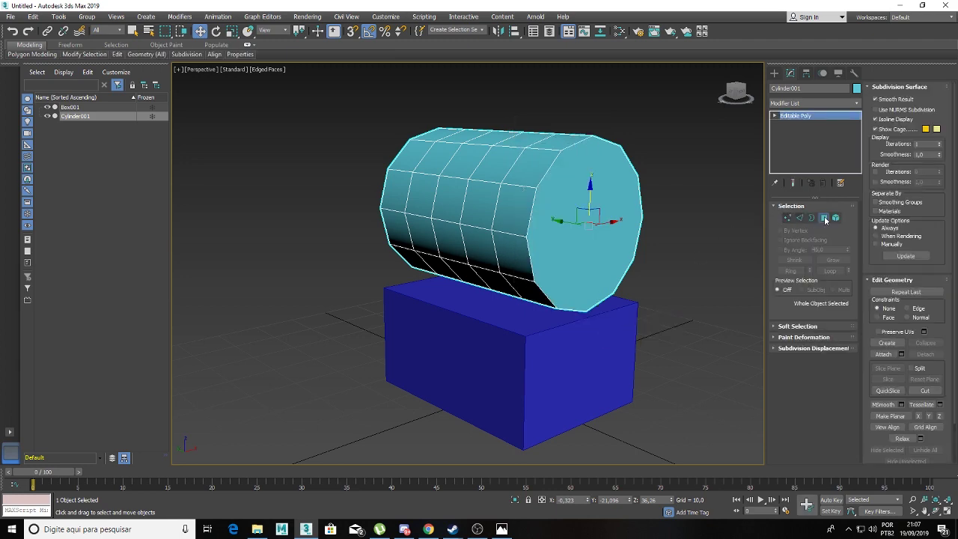
{"action": "left_click", "coordinate": [824, 219]}
{"action": "middle_click_drag", "start_coordinate": [674, 281], "coordinate": [726, 272], "text": "alt"}
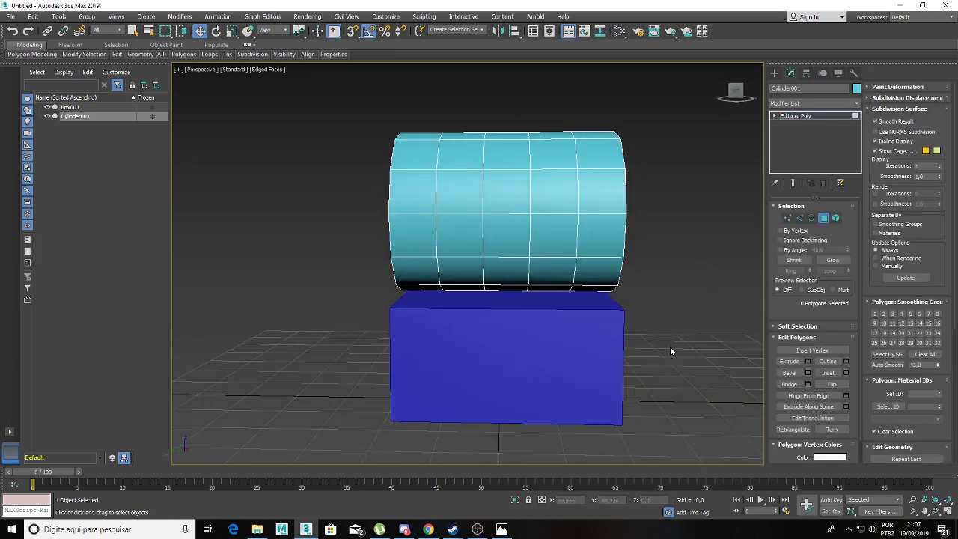
{"action": "left_click_drag", "start_coordinate": [513, 324], "coordinate": [375, 241]}
{"action": "middle_click_drag", "start_coordinate": [419, 246], "coordinate": [518, 248], "text": "alt"}
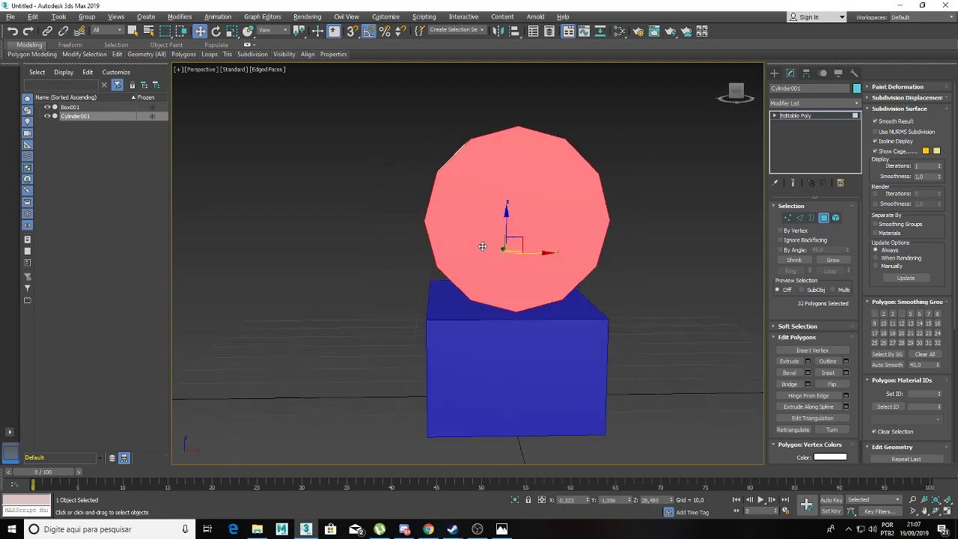
{"action": "key", "text": "Delete"}
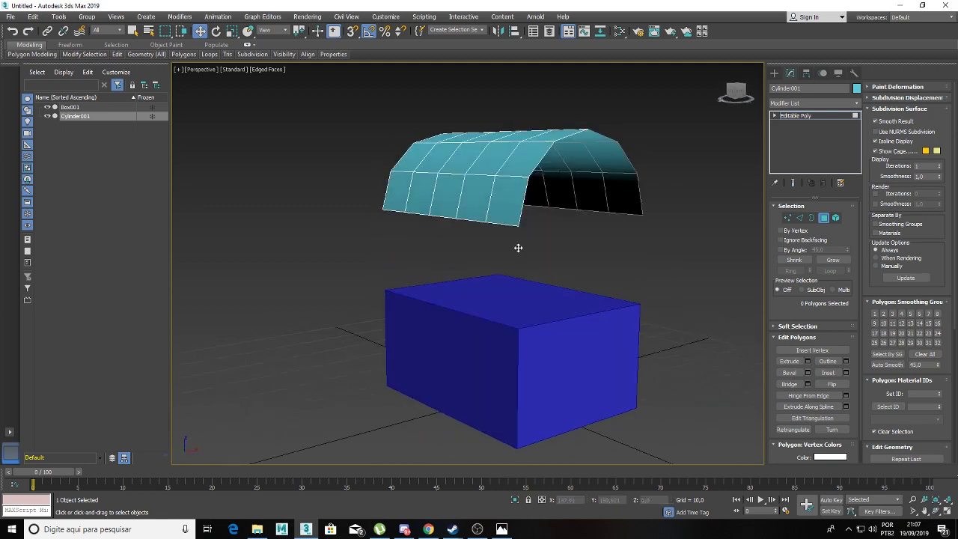
{"action": "middle_click_drag", "start_coordinate": [562, 131], "coordinate": [526, 135], "text": "alt"}
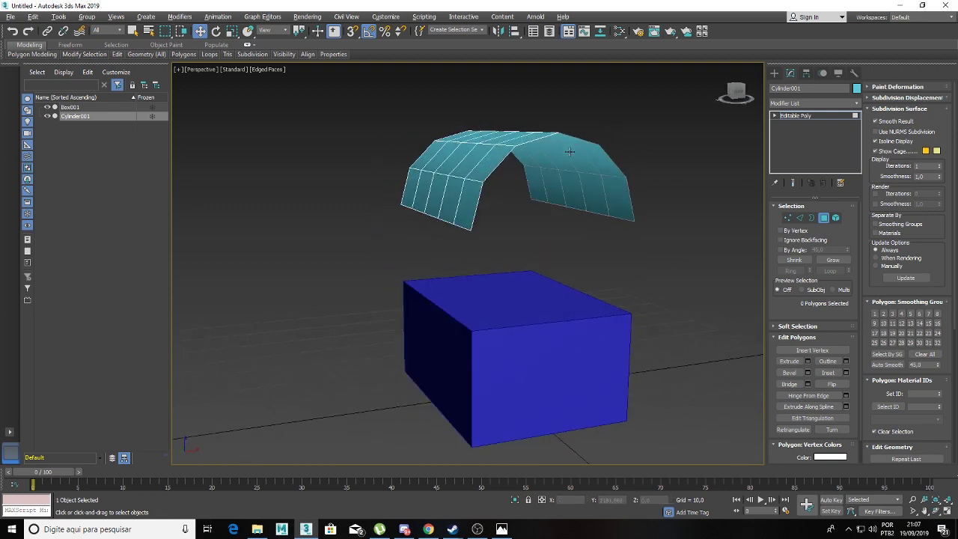
{"action": "mouse_move", "coordinate": [486, 237]}
{"action": "middle_mouse_down", "text": "alt"}
{"action": "mouse_move", "coordinate": [531, 179]}
{"action": "mouse_move", "coordinate": [490, 179]}
{"action": "mouse_move", "coordinate": [594, 176]}
{"action": "mouse_move", "coordinate": [716, 229]}
{"action": "middle_mouse_up", "text": "alt"}
{"action": "key", "text": "ctrl+z"}
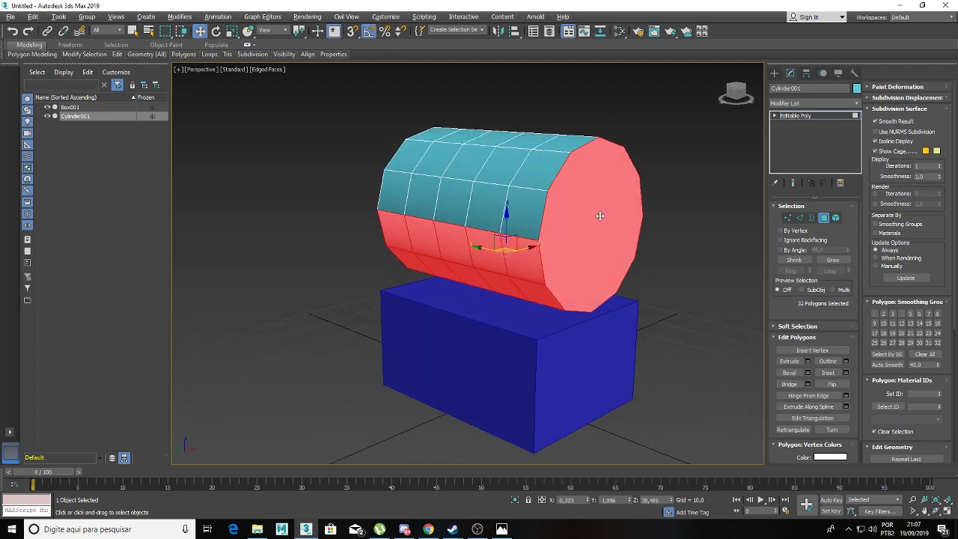
Step: Connect two opposite vertices on each end cap with a new edge
{"action": "left_click", "coordinate": [785, 217]}
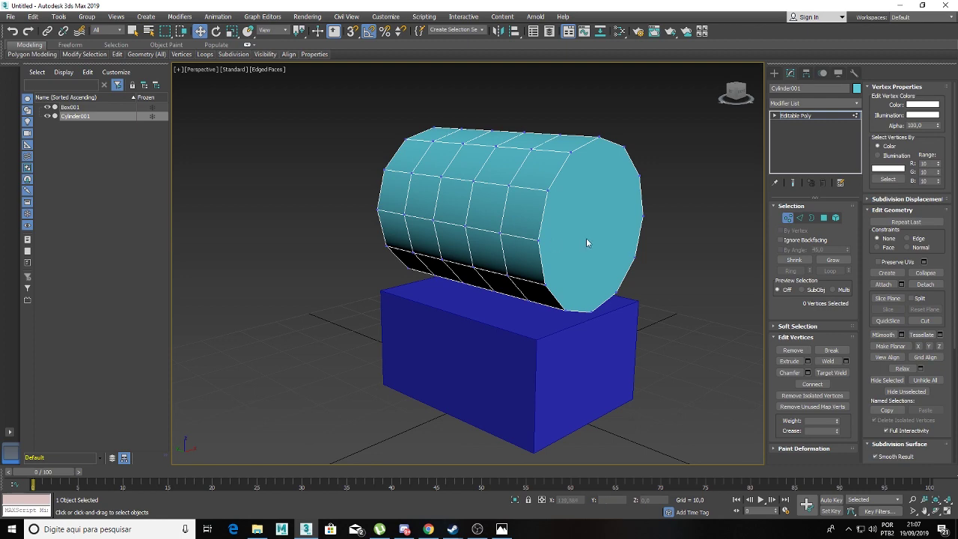
{"action": "left_click", "coordinate": [539, 238]}
{"action": "mouse_move", "coordinate": [595, 246]}
{"action": "middle_mouse_down", "text": "alt"}
{"action": "mouse_move", "coordinate": [666, 221]}
{"action": "mouse_move", "coordinate": [684, 237]}
{"action": "mouse_move", "coordinate": [669, 246]}
{"action": "middle_mouse_up", "text": "alt"}
{"action": "left_click", "coordinate": [678, 215], "text": "ctrl"}
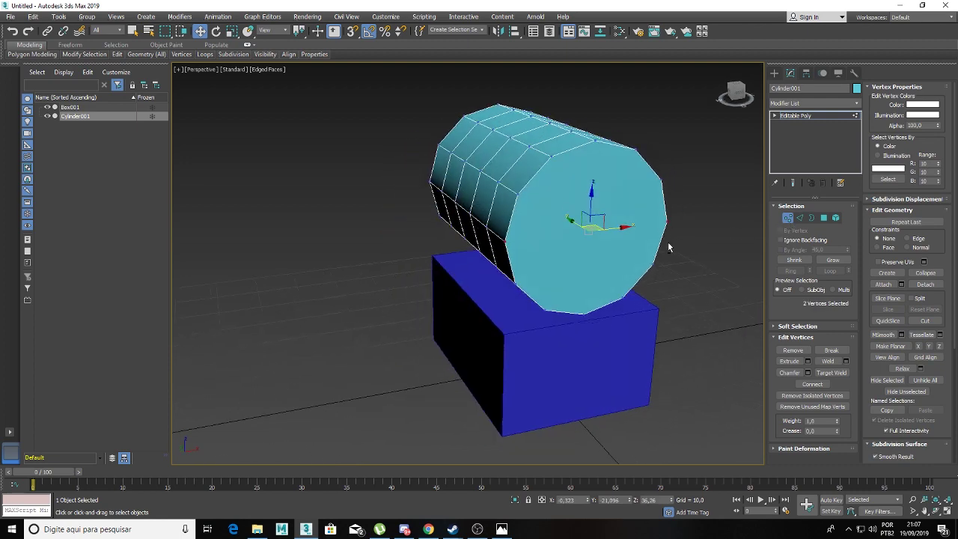
{"action": "key", "text": "ctrl+shift+e"}
{"action": "mouse_move", "coordinate": [567, 259]}
{"action": "middle_mouse_down", "text": "alt"}
{"action": "mouse_move", "coordinate": [623, 246]}
{"action": "mouse_move", "coordinate": [603, 198]}
{"action": "middle_mouse_up", "text": "alt"}
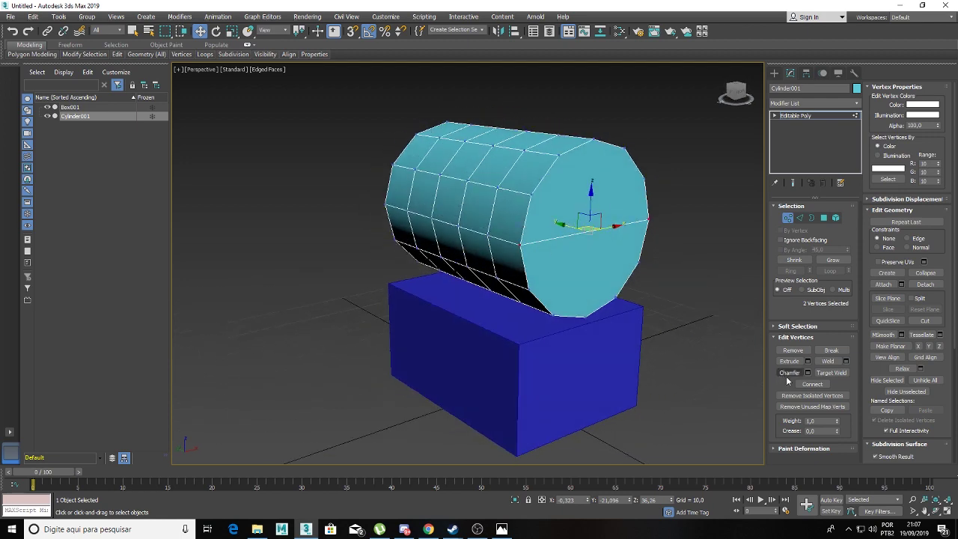
{"action": "middle_click_drag", "start_coordinate": [416, 242], "coordinate": [513, 237], "text": "alt"}
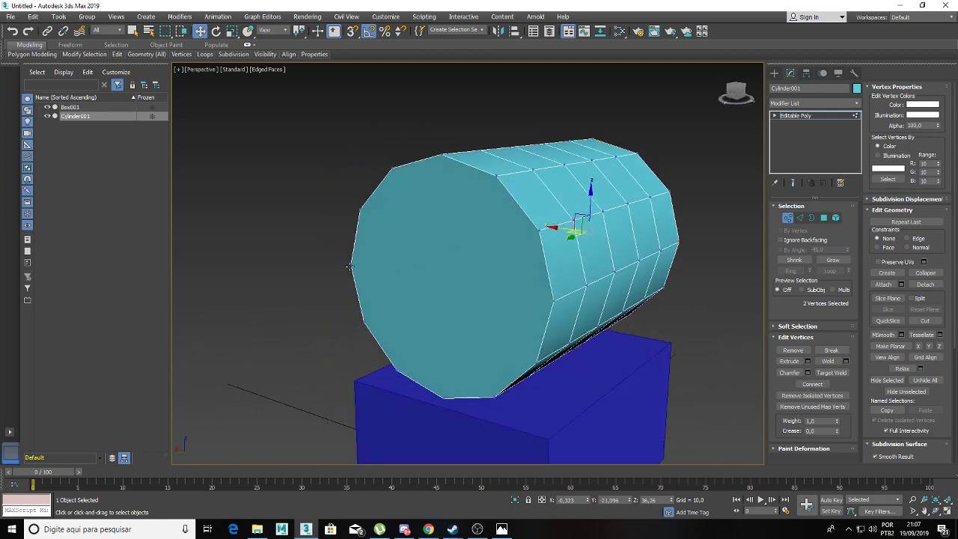
{"action": "left_click", "coordinate": [351, 265]}
{"action": "left_click", "coordinate": [558, 303], "text": "ctrl"}
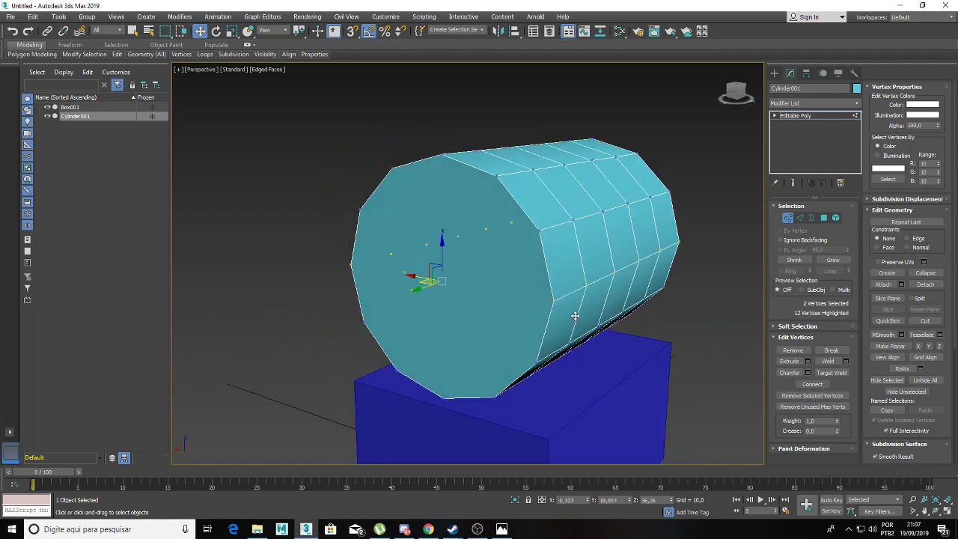
{"action": "key", "text": "ctrl+shift+e"}
{"action": "mouse_move", "coordinate": [589, 280]}
{"action": "middle_mouse_down", "text": "alt"}
{"action": "mouse_move", "coordinate": [537, 279]}
{"action": "mouse_move", "coordinate": [588, 277]}
{"action": "mouse_move", "coordinate": [488, 249]}
{"action": "middle_mouse_up", "text": "alt"}
Step: Delete the cylinder's lower band of polygons, leaving an arched shell
{"action": "left_click", "coordinate": [823, 217]}
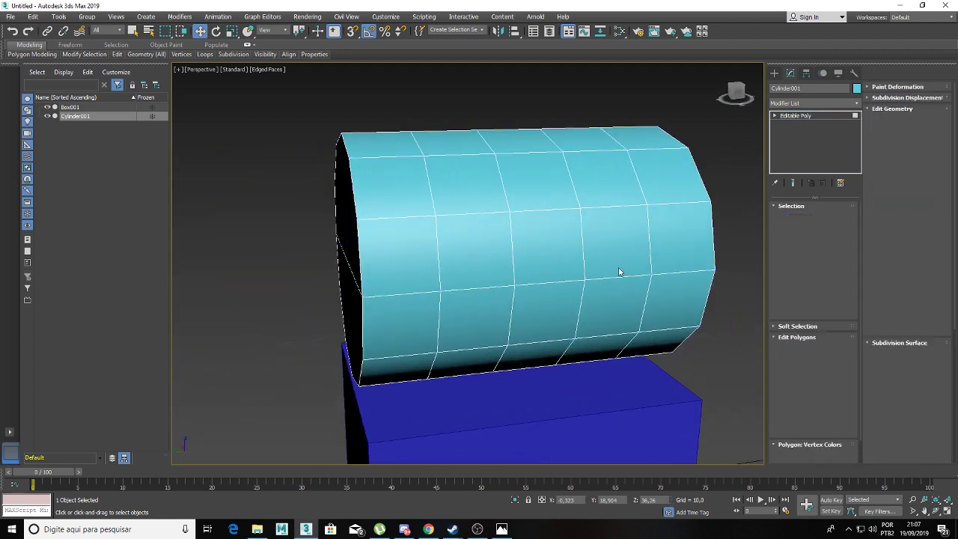
{"action": "mouse_move", "coordinate": [618, 271]}
{"action": "middle_mouse_down", "text": "alt"}
{"action": "mouse_move", "coordinate": [588, 263]}
{"action": "mouse_move", "coordinate": [603, 256]}
{"action": "middle_mouse_up", "text": "alt"}
{"action": "left_click_drag", "start_coordinate": [646, 364], "coordinate": [386, 290]}
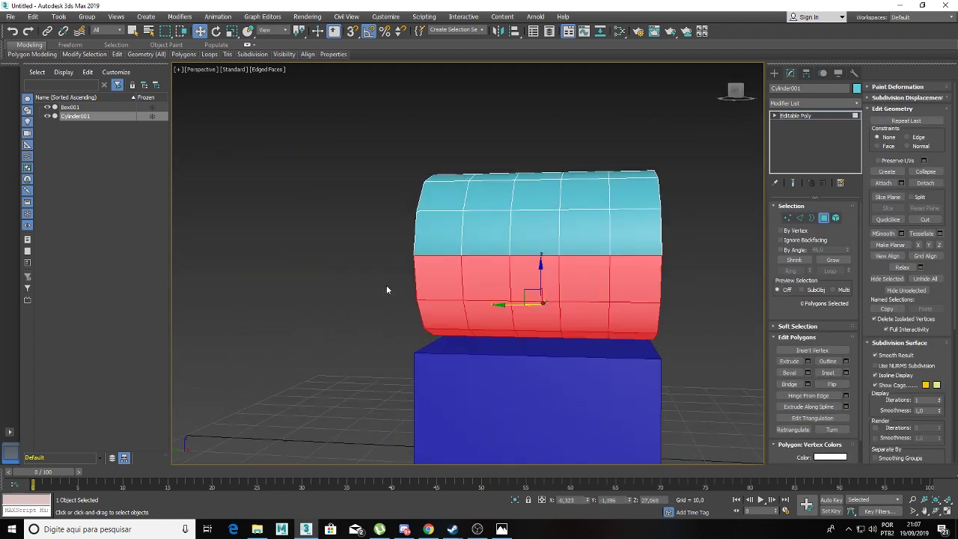
{"action": "key", "text": "Delete"}
{"action": "mouse_move", "coordinate": [385, 286]}
{"action": "middle_mouse_down", "text": "alt"}
{"action": "mouse_move", "coordinate": [447, 262]}
{"action": "mouse_move", "coordinate": [485, 217]}
{"action": "mouse_move", "coordinate": [557, 249]}
{"action": "middle_mouse_up", "text": "alt"}
{"action": "middle_click_drag", "start_coordinate": [582, 245], "coordinate": [595, 158], "text": "alt"}
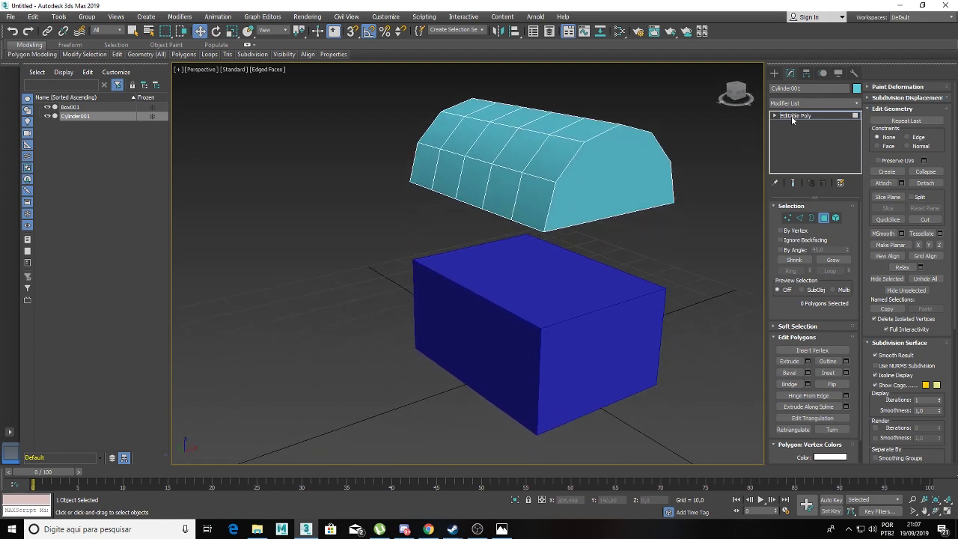
Step: Lower the arched lid onto the top of the box
{"action": "left_click", "coordinate": [793, 114]}
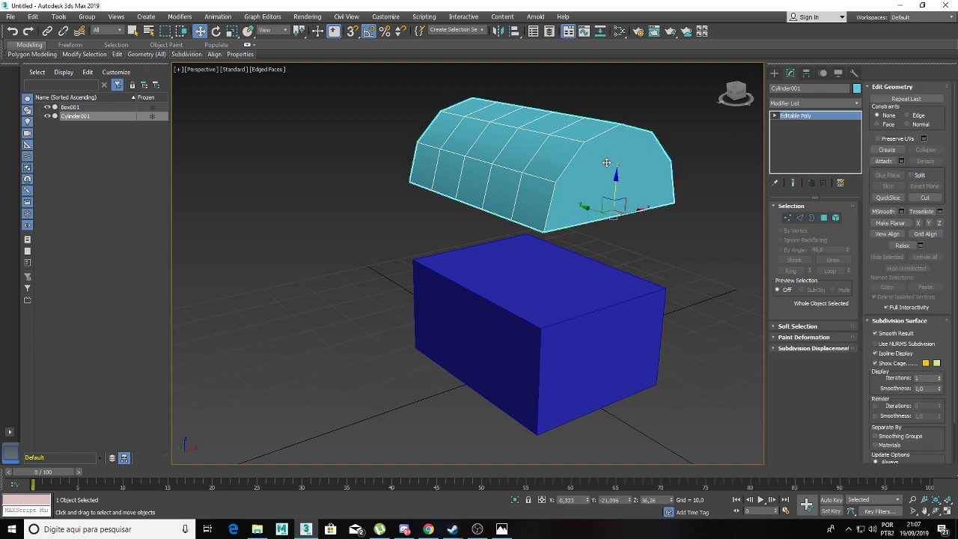
{"action": "left_click_drag", "start_coordinate": [617, 184], "coordinate": [616, 263]}
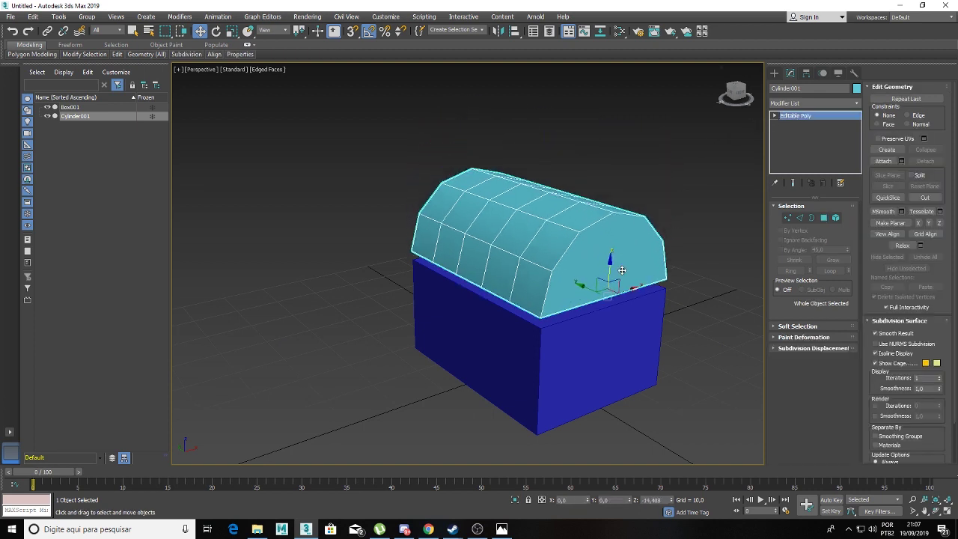
{"action": "mouse_move", "coordinate": [614, 273]}
{"action": "middle_mouse_down", "text": "alt"}
{"action": "mouse_move", "coordinate": [461, 284]}
{"action": "mouse_move", "coordinate": [571, 278]}
{"action": "mouse_move", "coordinate": [394, 274]}
{"action": "mouse_move", "coordinate": [519, 301]}
{"action": "mouse_move", "coordinate": [481, 282]}
{"action": "mouse_move", "coordinate": [523, 283]}
{"action": "middle_mouse_up", "text": "alt"}
{"action": "mouse_move", "coordinate": [603, 240]}
{"action": "left_mouse_down"}
{"action": "mouse_move", "coordinate": [604, 211]}
{"action": "mouse_move", "coordinate": [594, 242]}
{"action": "left_mouse_up"}
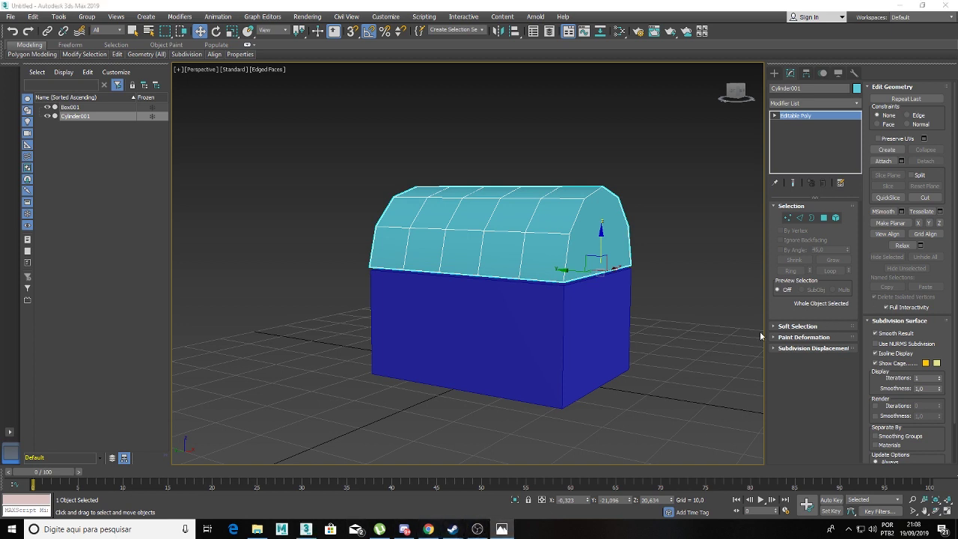
Step: Raise the arched lid up off the box
{"action": "left_click", "coordinate": [595, 339]}
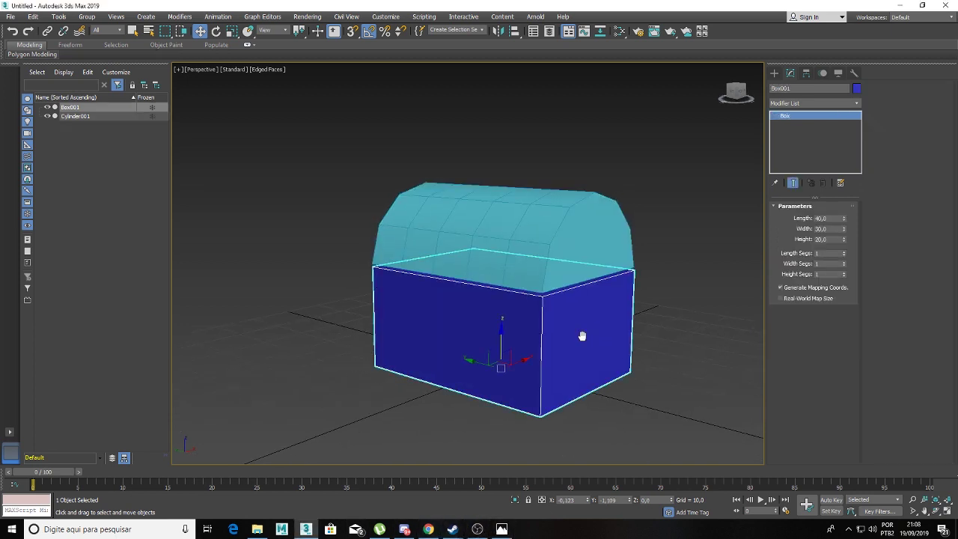
{"action": "left_click", "coordinate": [553, 273]}
{"action": "left_click_drag", "start_coordinate": [592, 253], "coordinate": [593, 223]}
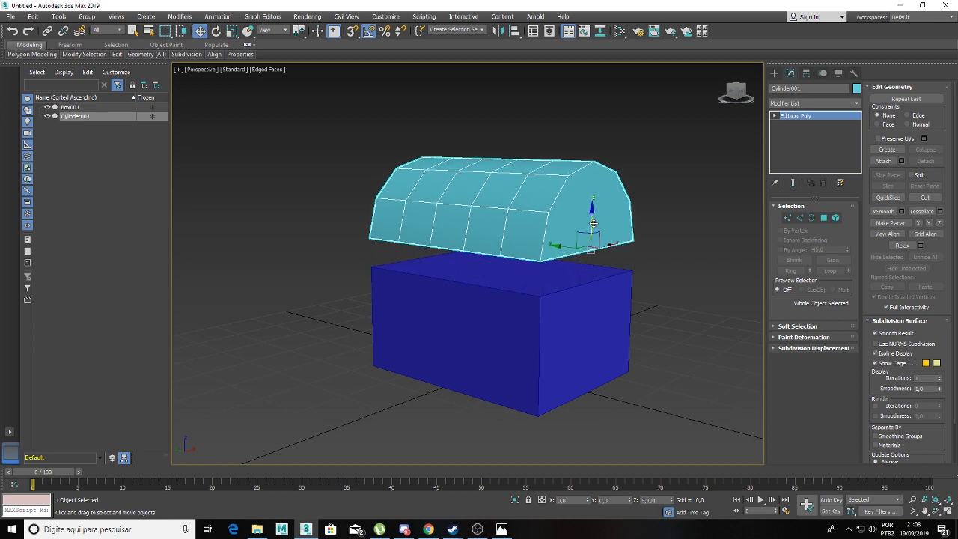
Step: Convert Box001 to an Editable Poly, delete its top face, and open bau.jpg
{"action": "left_click", "coordinate": [564, 294]}
{"action": "scroll", "coordinate": [549, 291], "scroll_direction": "up", "scroll_amount": 2}
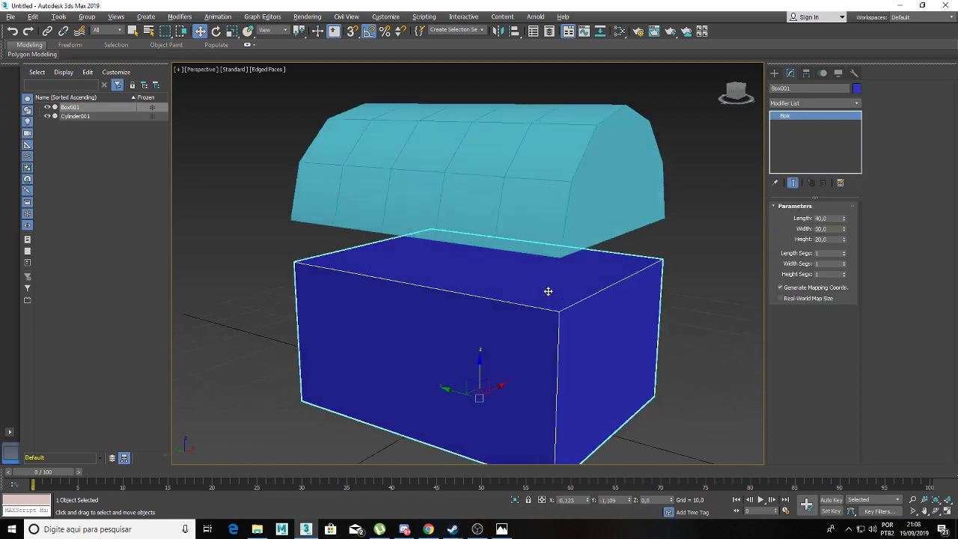
{"action": "mouse_move", "coordinate": [514, 317]}
{"action": "middle_mouse_down", "text": "alt"}
{"action": "mouse_move", "coordinate": [496, 321]}
{"action": "mouse_move", "coordinate": [502, 301]}
{"action": "middle_mouse_up", "text": "alt"}
{"action": "right_click", "coordinate": [502, 301]}
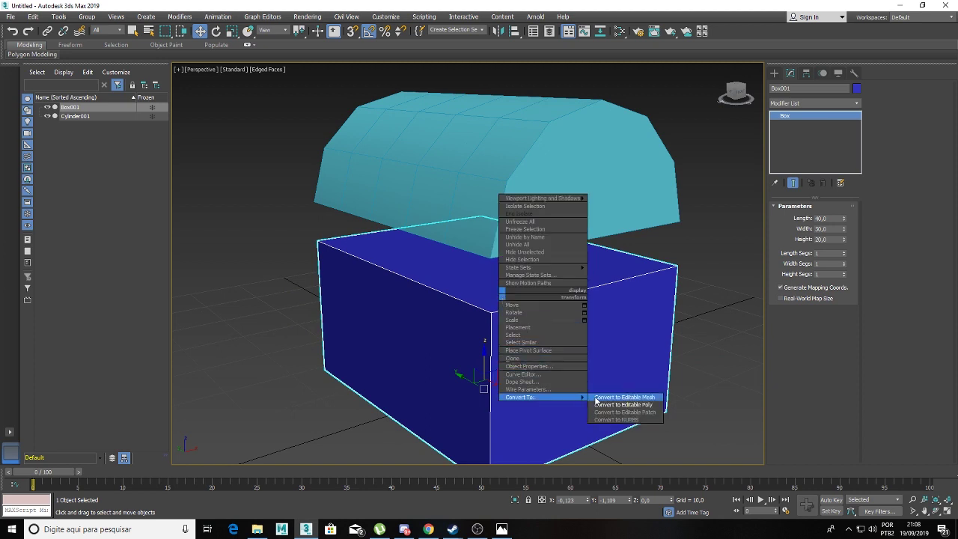
{"action": "left_click", "coordinate": [621, 402]}
{"action": "left_click", "coordinate": [822, 218]}
{"action": "left_click", "coordinate": [574, 264]}
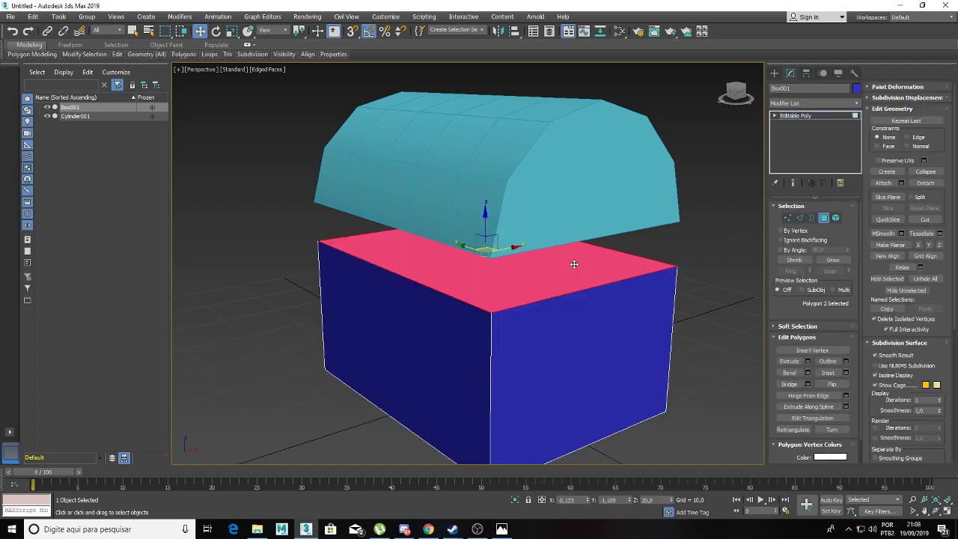
{"action": "key", "text": "Delete"}
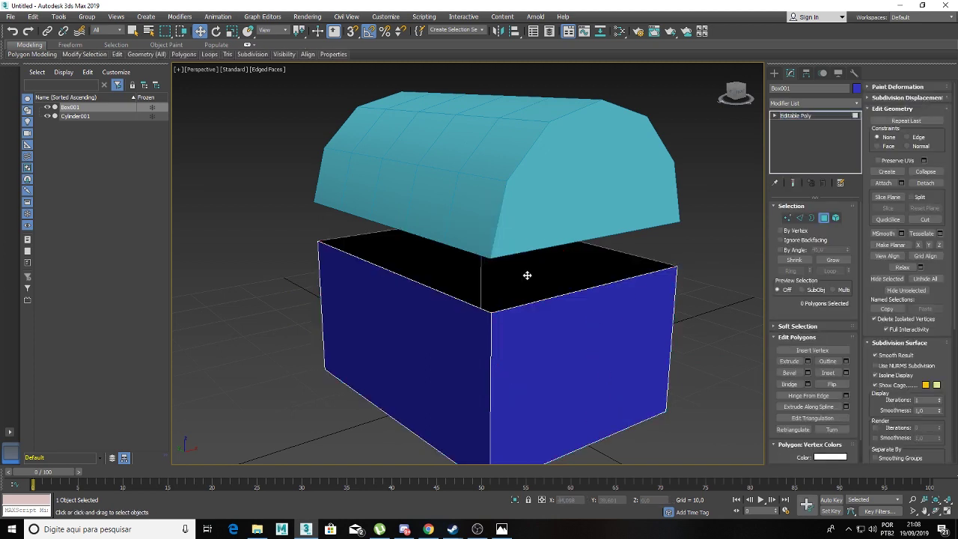
{"action": "mouse_move", "coordinate": [517, 288]}
{"action": "middle_mouse_down", "text": "alt"}
{"action": "mouse_move", "coordinate": [510, 307]}
{"action": "mouse_move", "coordinate": [541, 291]}
{"action": "middle_mouse_up", "text": "alt"}
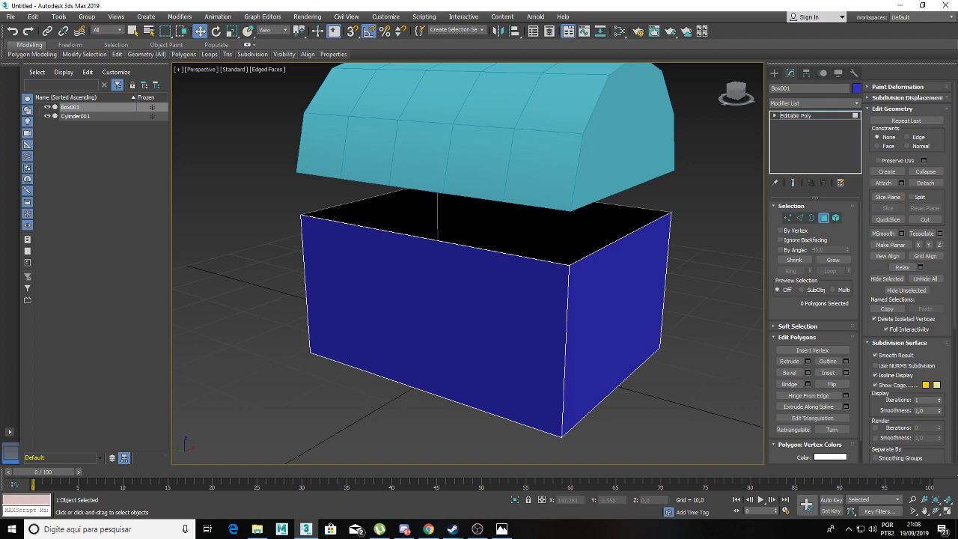
{"action": "left_click", "coordinate": [502, 528]}
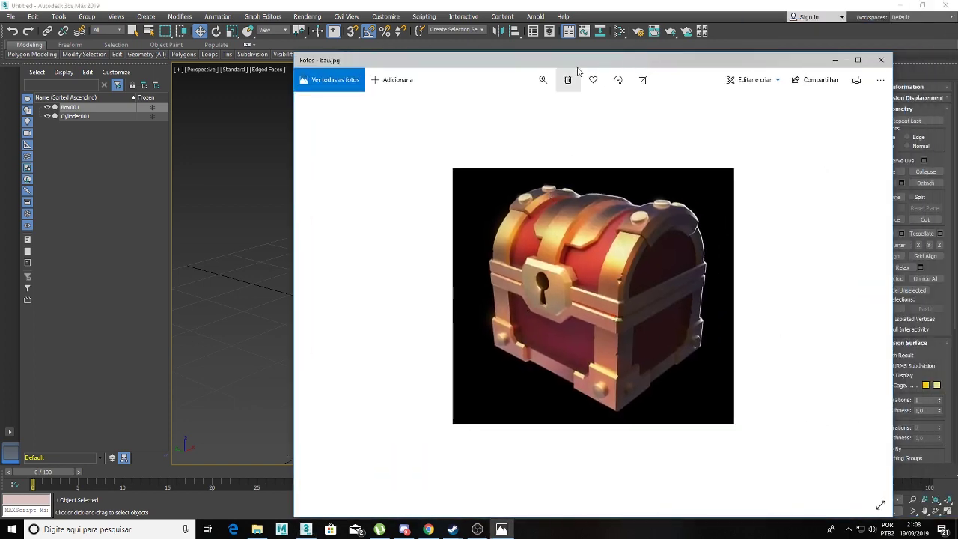
Step: Exit Polygon mode on Box001, zoom out, and compare the model with bau.jpg
{"action": "key", "text": "alt+Tab"}
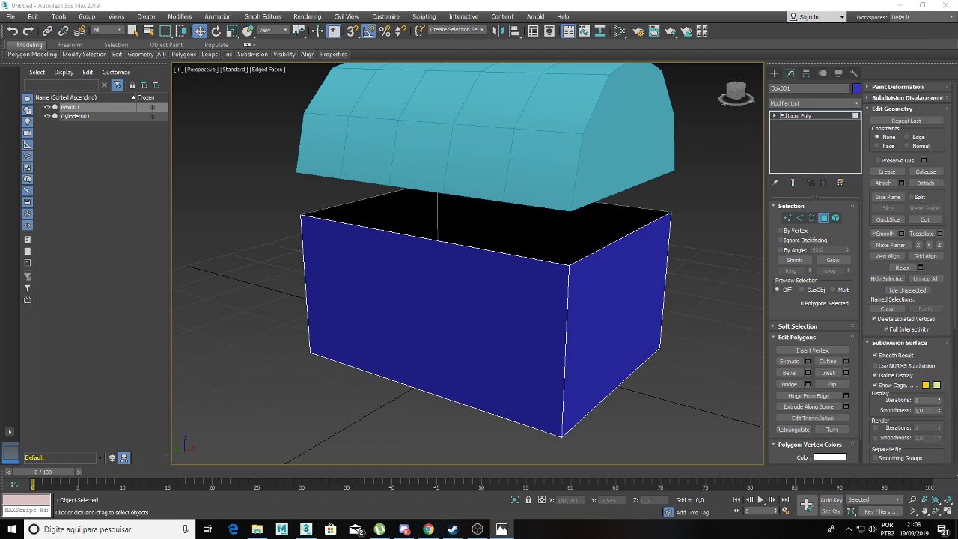
{"action": "mouse_move", "coordinate": [644, 226]}
{"action": "middle_mouse_down", "text": "alt"}
{"action": "mouse_move", "coordinate": [656, 255]}
{"action": "mouse_move", "coordinate": [613, 249]}
{"action": "mouse_move", "coordinate": [762, 159]}
{"action": "middle_mouse_up", "text": "alt"}
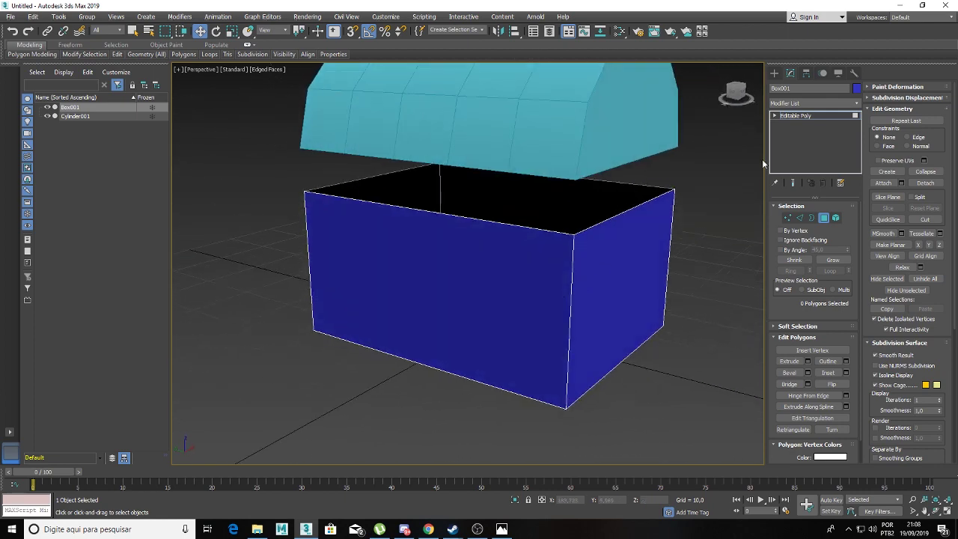
{"action": "left_click", "coordinate": [793, 116]}
{"action": "scroll", "coordinate": [618, 182], "scroll_direction": "down", "scroll_amount": 3}
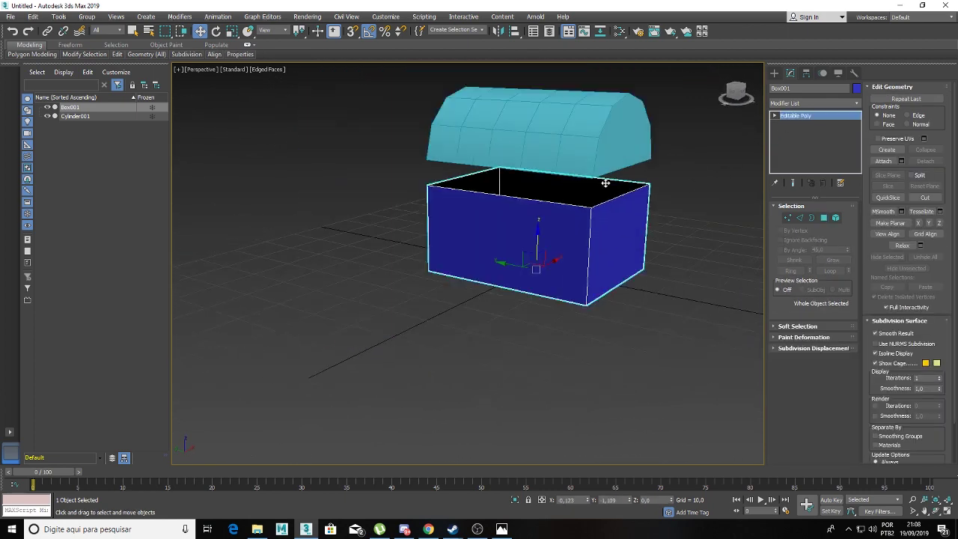
{"action": "middle_click_drag", "start_coordinate": [605, 181], "coordinate": [586, 205], "text": "alt"}
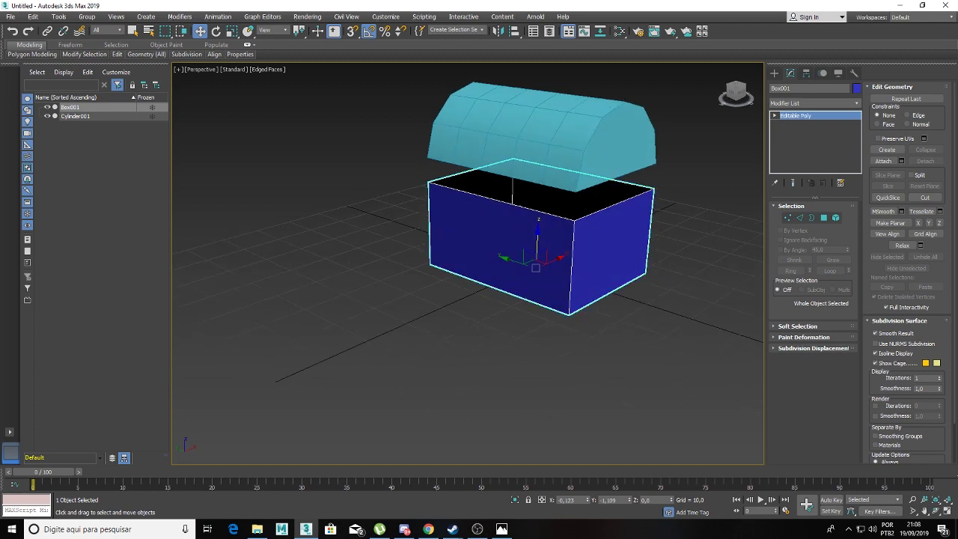
{"action": "key", "text": "alt+Tab"}
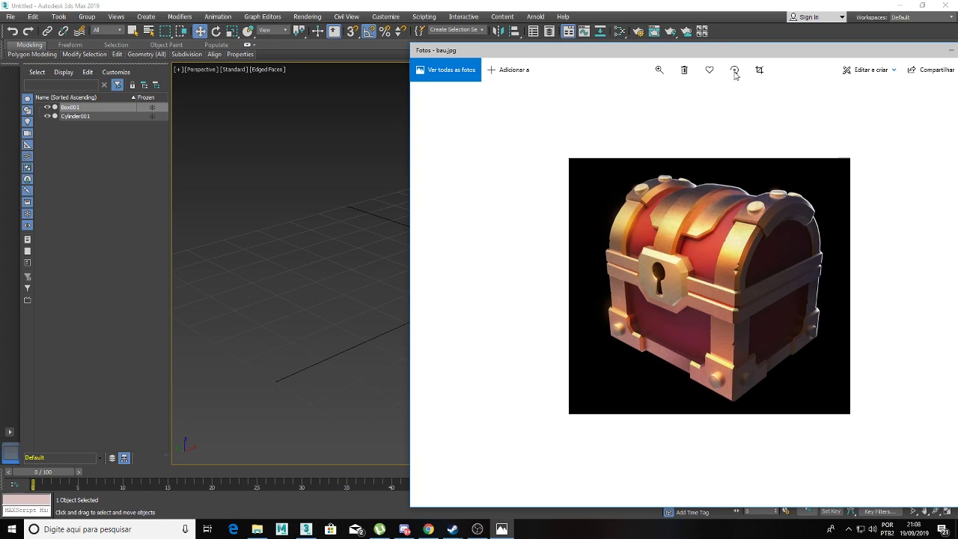
{"action": "key", "text": "alt+Tab"}
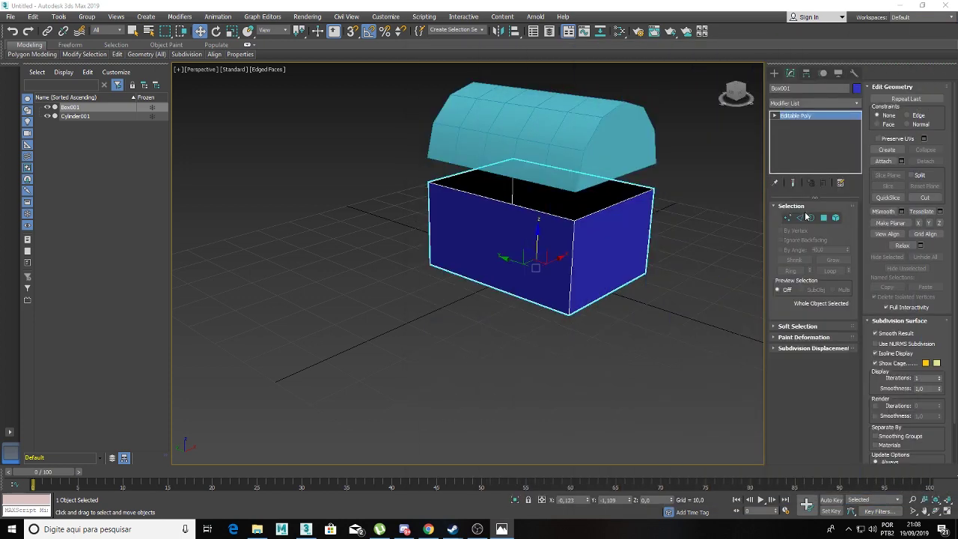
Step: Ring the box's top front edge and connect it with a new vertical edge
{"action": "left_click", "coordinate": [800, 217]}
{"action": "left_click", "coordinate": [546, 215]}
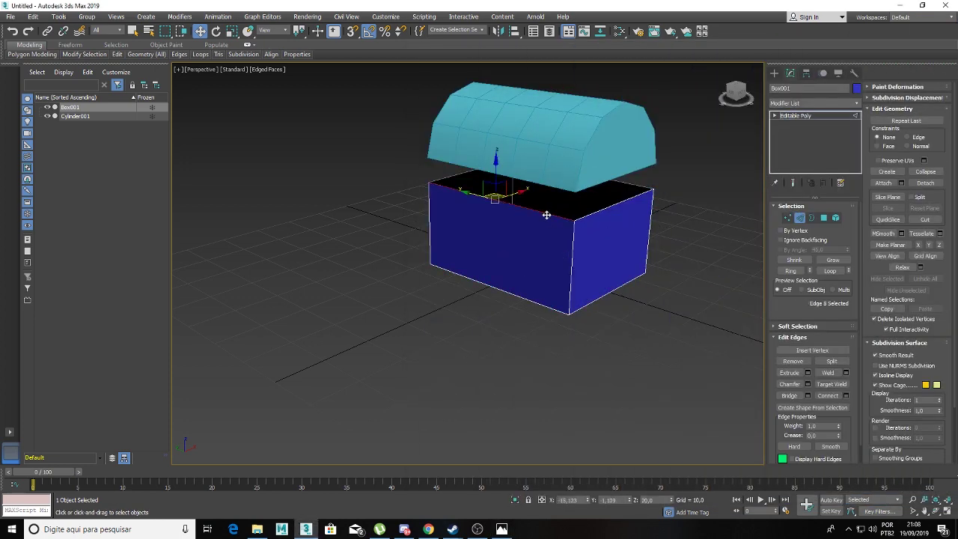
{"action": "middle_click_drag", "start_coordinate": [547, 238], "coordinate": [597, 246], "text": "alt"}
{"action": "left_click", "coordinate": [792, 270]}
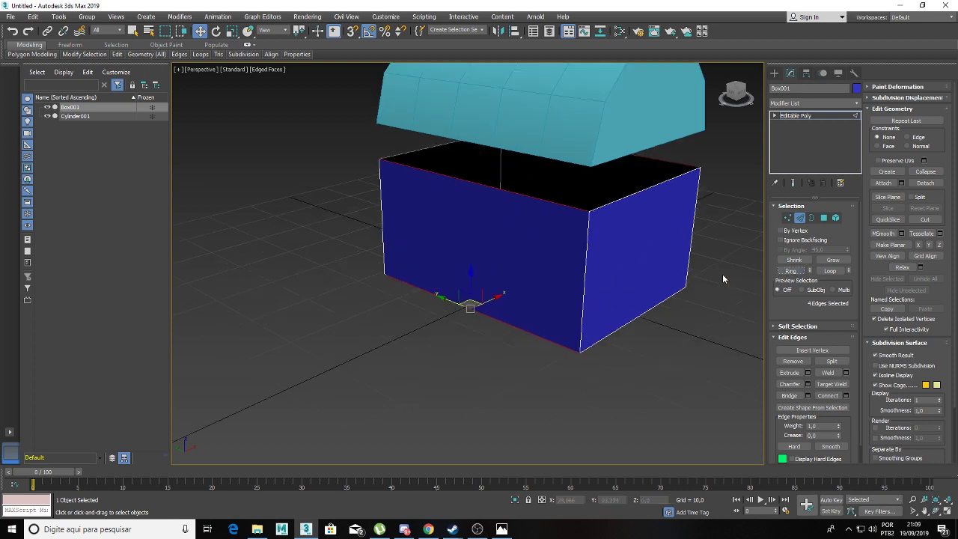
{"action": "key", "text": "ctrl+shift+e"}
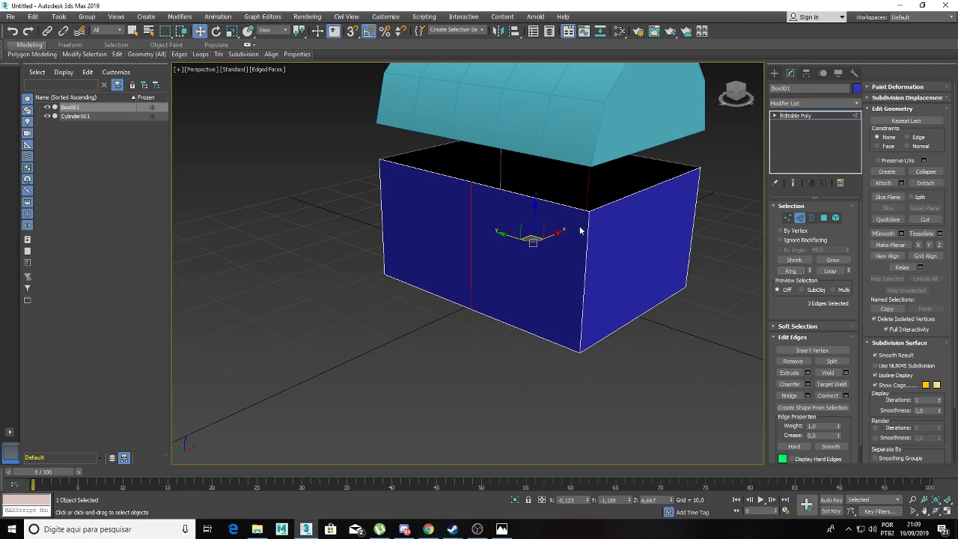
Step: Ring and connect a side rim edge, then place bau.jpg alongside the model
{"action": "mouse_move", "coordinate": [521, 252]}
{"action": "middle_mouse_down", "text": "alt"}
{"action": "mouse_move", "coordinate": [562, 202]}
{"action": "mouse_move", "coordinate": [620, 230]}
{"action": "mouse_move", "coordinate": [560, 256]}
{"action": "mouse_move", "coordinate": [507, 250]}
{"action": "middle_mouse_up", "text": "alt"}
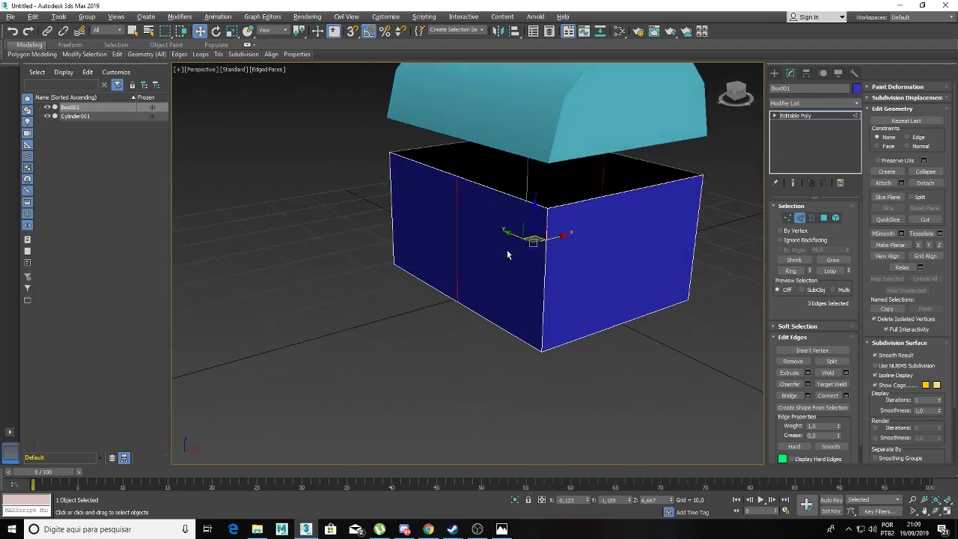
{"action": "middle_click_drag", "start_coordinate": [482, 323], "coordinate": [477, 315], "text": "alt"}
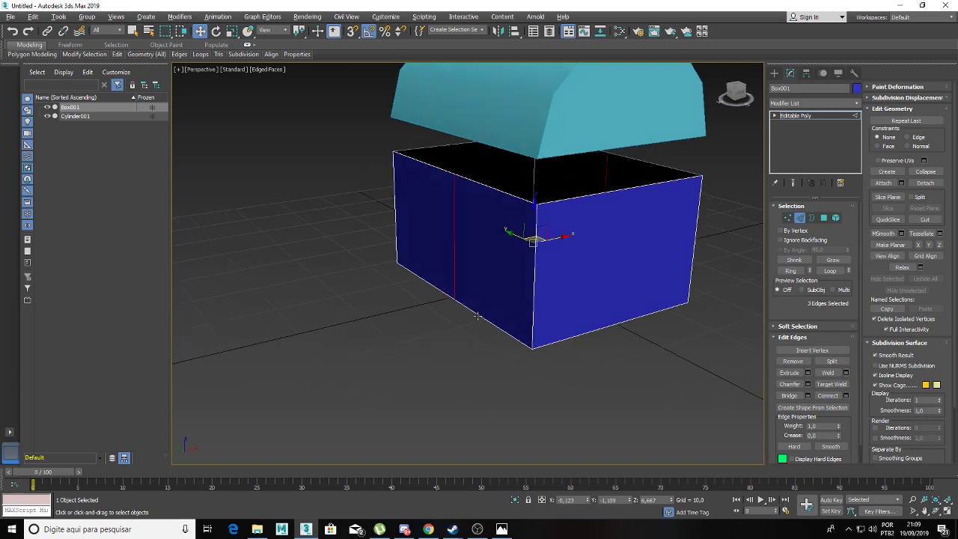
{"action": "left_click", "coordinate": [621, 191]}
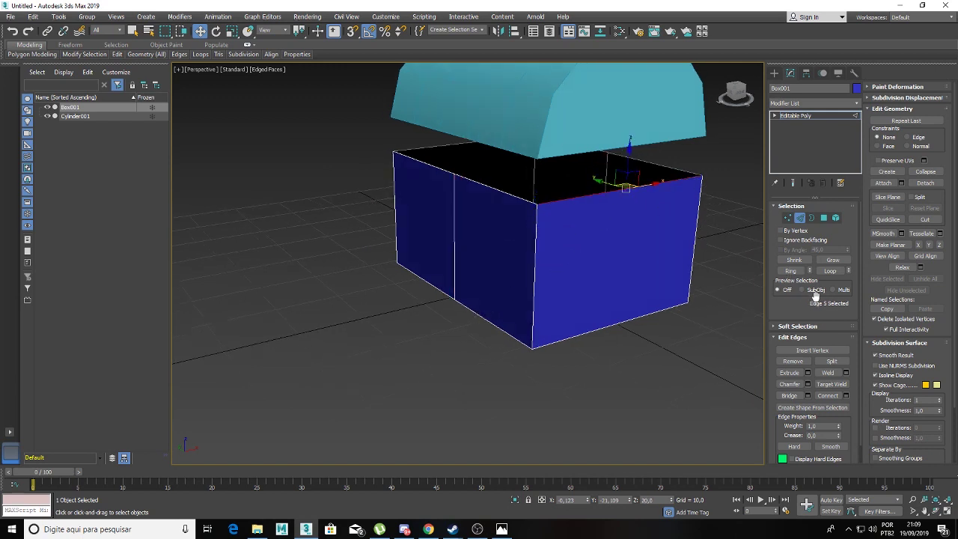
{"action": "left_click", "coordinate": [790, 270]}
{"action": "left_click", "coordinate": [827, 395]}
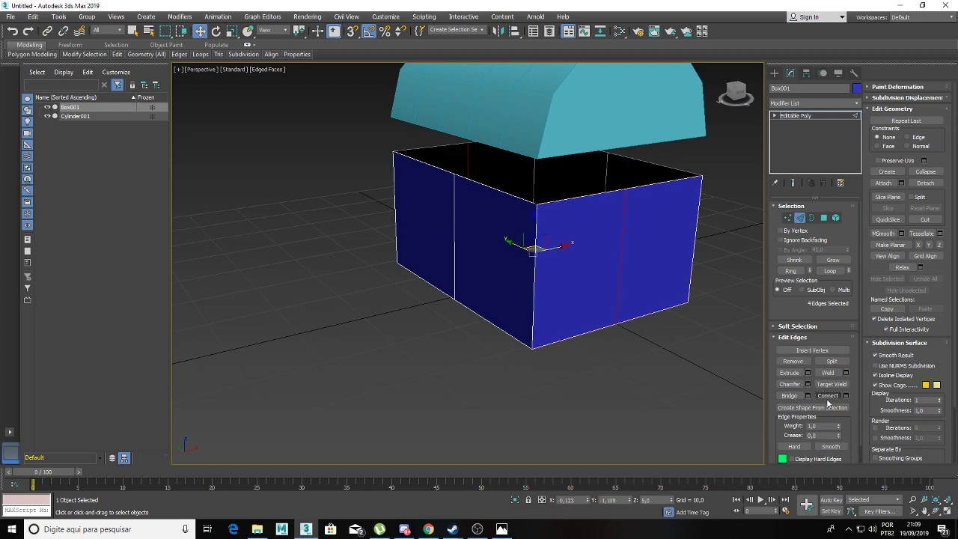
{"action": "mouse_move", "coordinate": [597, 286]}
{"action": "middle_mouse_down", "text": "alt"}
{"action": "mouse_move", "coordinate": [607, 254]}
{"action": "mouse_move", "coordinate": [679, 265]}
{"action": "mouse_move", "coordinate": [580, 288]}
{"action": "middle_mouse_up", "text": "alt"}
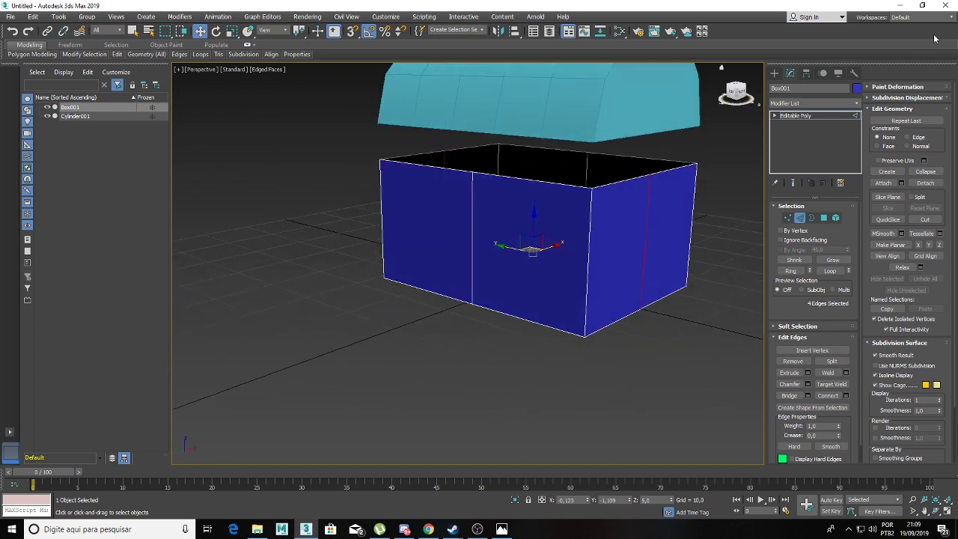
{"action": "mouse_move", "coordinate": [957, 38]}
{"action": "left_mouse_down"}
{"action": "mouse_move", "coordinate": [562, 47]}
{"action": "mouse_move", "coordinate": [461, 27]}
{"action": "mouse_move", "coordinate": [418, 31]}
{"action": "left_mouse_up"}
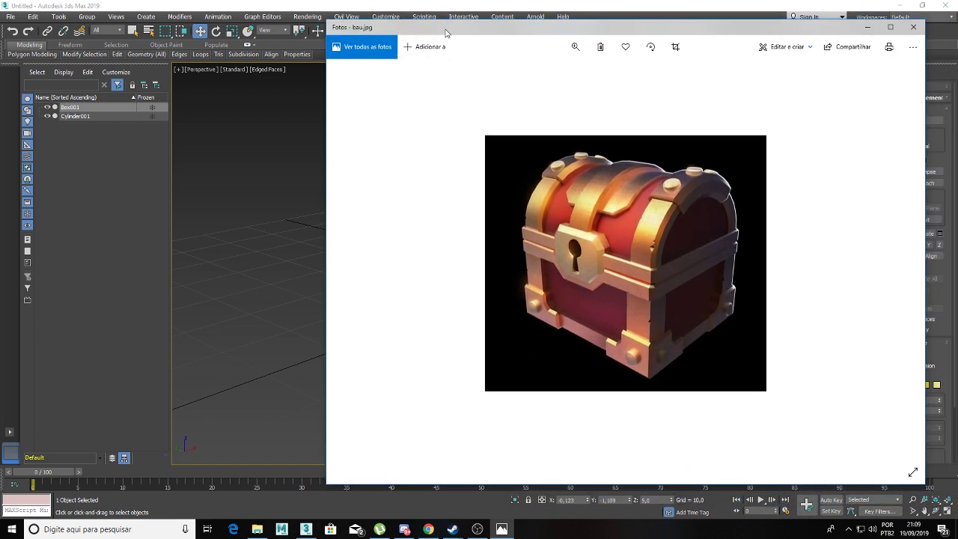
Step: Move the reference photo window aside and switch Box001 to Polygon mode
{"action": "left_click_drag", "start_coordinate": [445, 32], "coordinate": [957, 43]}
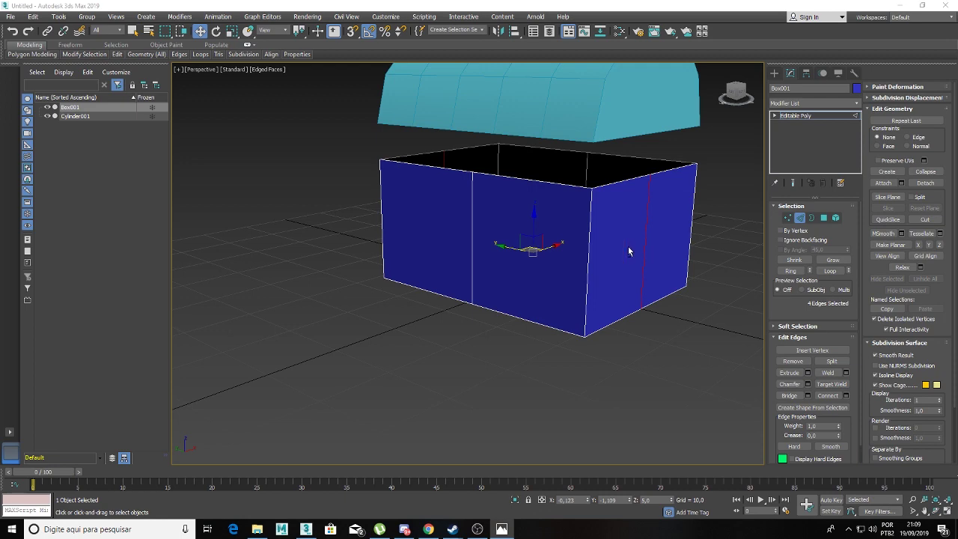
{"action": "mouse_move", "coordinate": [629, 252]}
{"action": "middle_mouse_down", "text": "alt"}
{"action": "mouse_move", "coordinate": [656, 218]}
{"action": "mouse_move", "coordinate": [645, 231]}
{"action": "mouse_move", "coordinate": [658, 239]}
{"action": "mouse_move", "coordinate": [617, 248]}
{"action": "middle_mouse_up", "text": "alt"}
{"action": "left_click", "coordinate": [824, 218]}
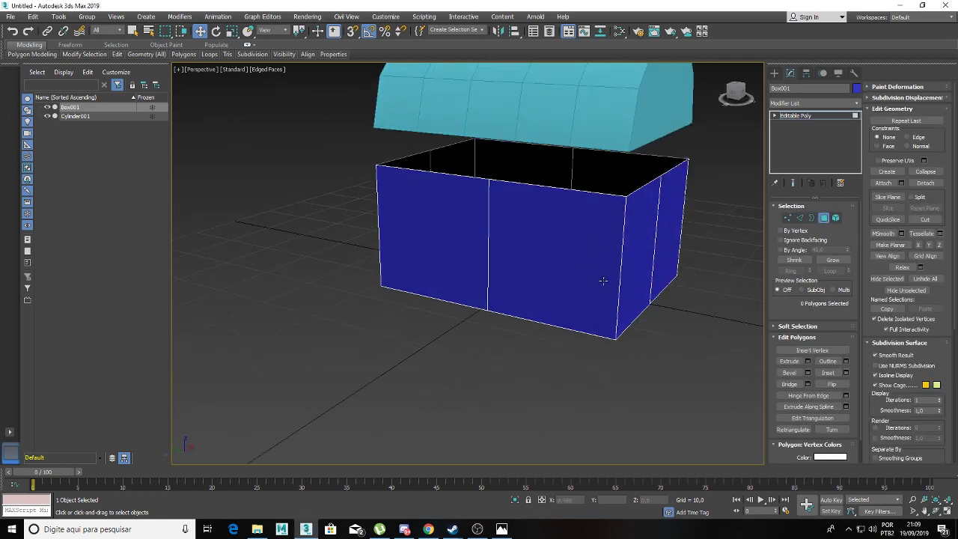
Step: Delete the front wall's left face and the right-half faces, leaving one corner
{"action": "mouse_move", "coordinate": [618, 304]}
{"action": "middle_mouse_down", "text": "alt"}
{"action": "mouse_move", "coordinate": [621, 284]}
{"action": "mouse_move", "coordinate": [623, 321]}
{"action": "mouse_move", "coordinate": [629, 307]}
{"action": "mouse_move", "coordinate": [553, 267]}
{"action": "mouse_move", "coordinate": [555, 235]}
{"action": "mouse_move", "coordinate": [591, 273]}
{"action": "middle_mouse_up", "text": "alt"}
{"action": "left_click", "coordinate": [422, 276]}
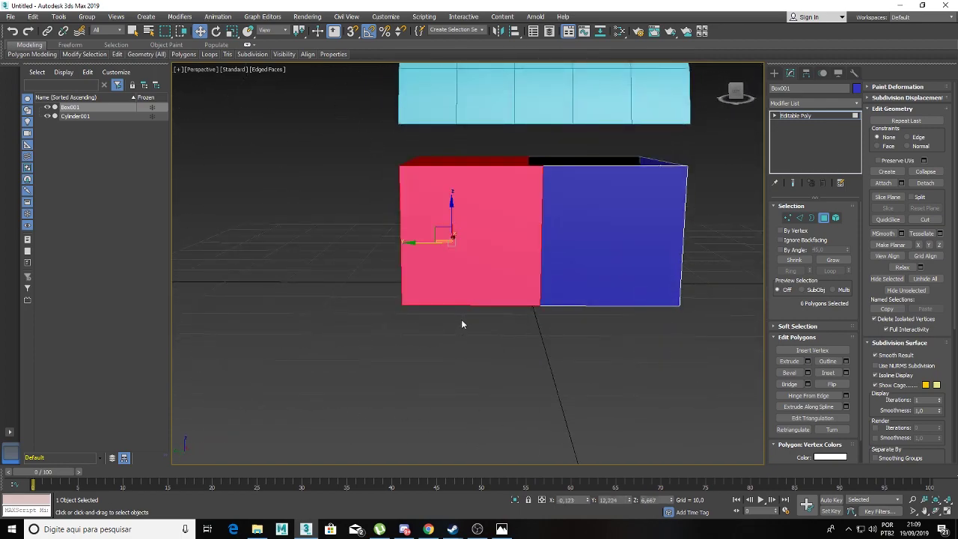
{"action": "key", "text": "Delete"}
{"action": "mouse_move", "coordinate": [496, 322]}
{"action": "middle_mouse_down", "text": "alt"}
{"action": "mouse_move", "coordinate": [498, 270]}
{"action": "mouse_move", "coordinate": [537, 287]}
{"action": "mouse_move", "coordinate": [571, 329]}
{"action": "middle_mouse_up", "text": "alt"}
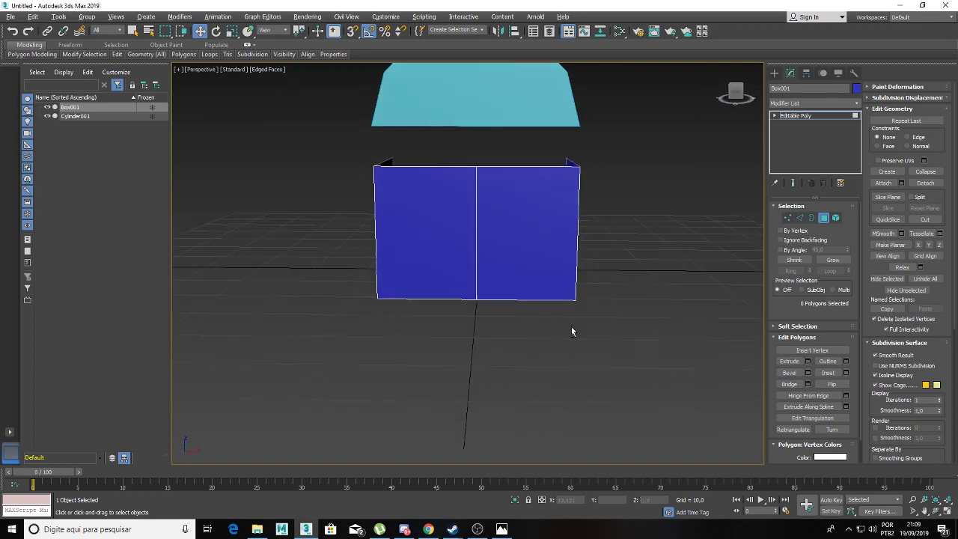
{"action": "left_click_drag", "start_coordinate": [604, 350], "coordinate": [524, 134]}
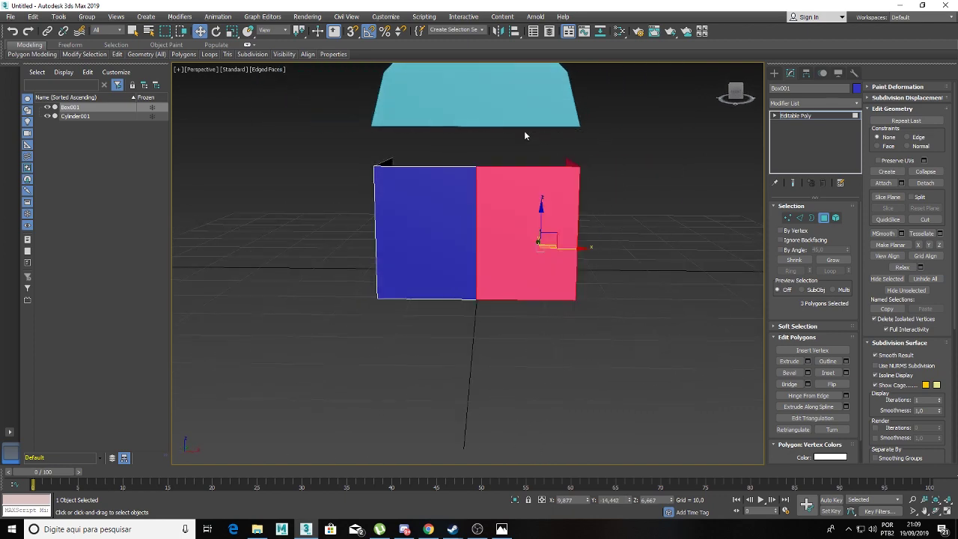
{"action": "key", "text": "Delete"}
{"action": "mouse_move", "coordinate": [523, 160]}
{"action": "middle_mouse_down", "text": "alt"}
{"action": "mouse_move", "coordinate": [525, 237]}
{"action": "mouse_move", "coordinate": [468, 233]}
{"action": "mouse_move", "coordinate": [546, 254]}
{"action": "mouse_move", "coordinate": [505, 262]}
{"action": "middle_mouse_up", "text": "alt"}
{"action": "scroll", "coordinate": [503, 252], "scroll_direction": "up", "scroll_amount": 3}
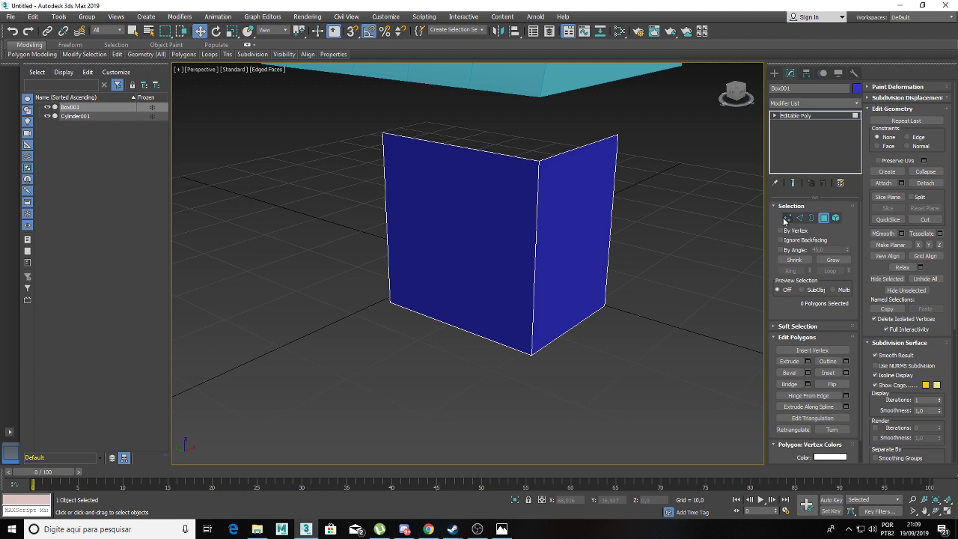
Step: In Edge mode, connect the right wall's edge ring with a new vertical edge
{"action": "left_click", "coordinate": [799, 217]}
{"action": "left_click", "coordinate": [558, 154]}
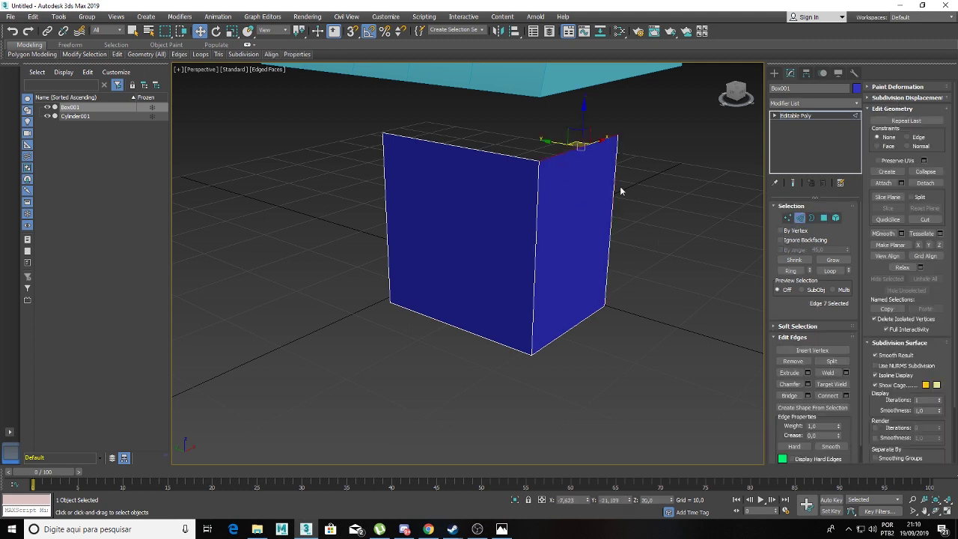
{"action": "left_click", "coordinate": [788, 270]}
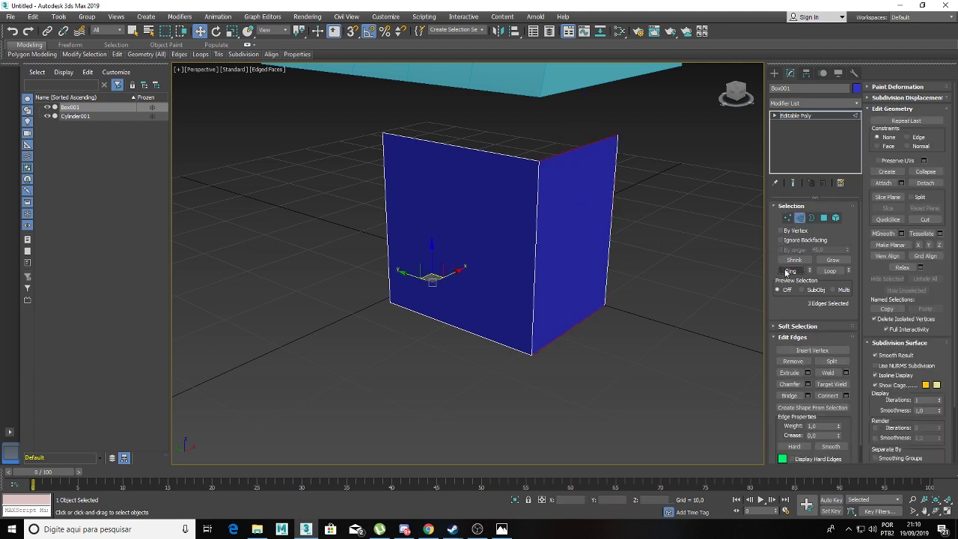
{"action": "left_click", "coordinate": [827, 395]}
{"action": "mouse_move", "coordinate": [649, 322]}
{"action": "middle_mouse_down", "text": "alt"}
{"action": "mouse_move", "coordinate": [567, 279]}
{"action": "mouse_move", "coordinate": [561, 223]}
{"action": "middle_mouse_up", "text": "alt"}
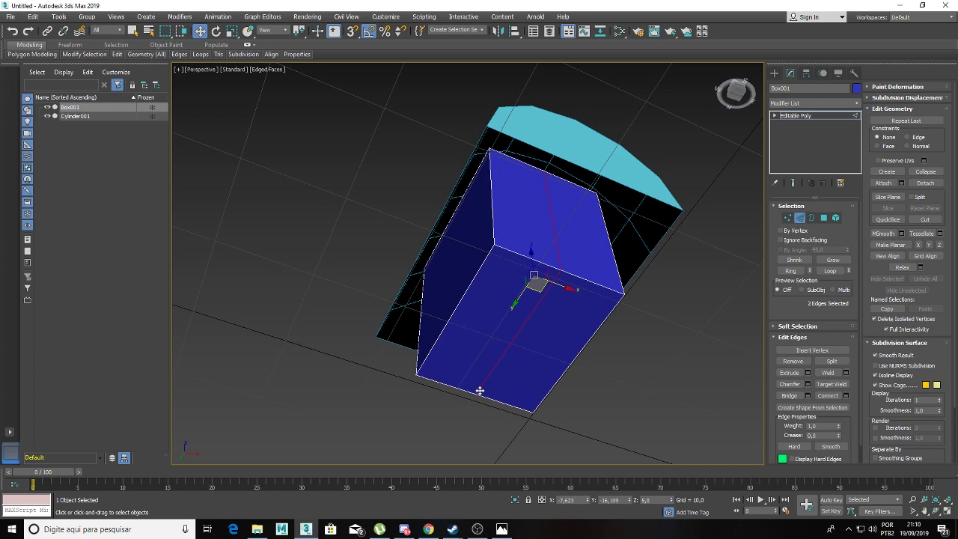
{"action": "middle_click_drag", "start_coordinate": [550, 191], "coordinate": [552, 276], "text": "alt"}
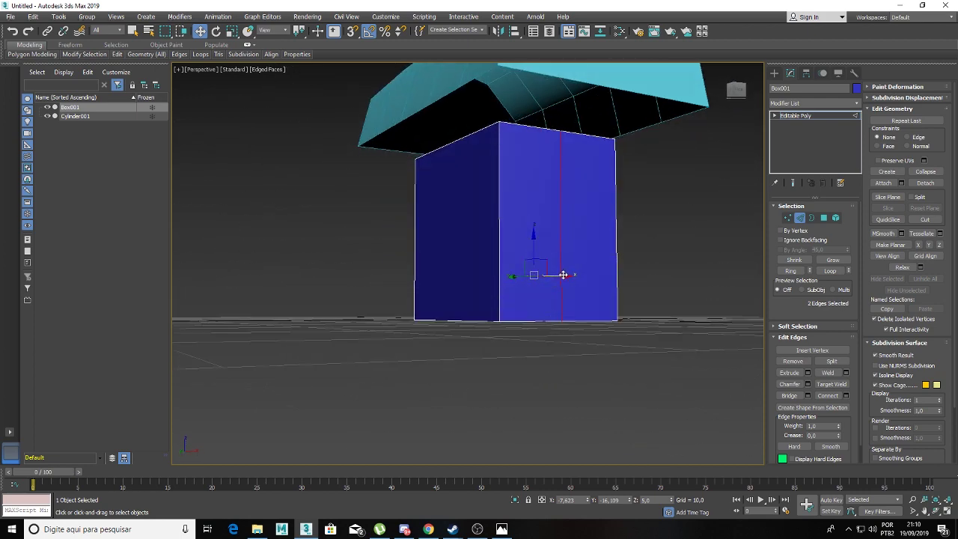
{"action": "mouse_move", "coordinate": [513, 271]}
{"action": "middle_mouse_down", "text": "alt"}
{"action": "mouse_move", "coordinate": [511, 299]}
{"action": "mouse_move", "coordinate": [557, 286]}
{"action": "middle_mouse_up", "text": "alt"}
Step: Add a vertical edge on the front wall and slide both new edges toward the corner
{"action": "left_click", "coordinate": [503, 143]}
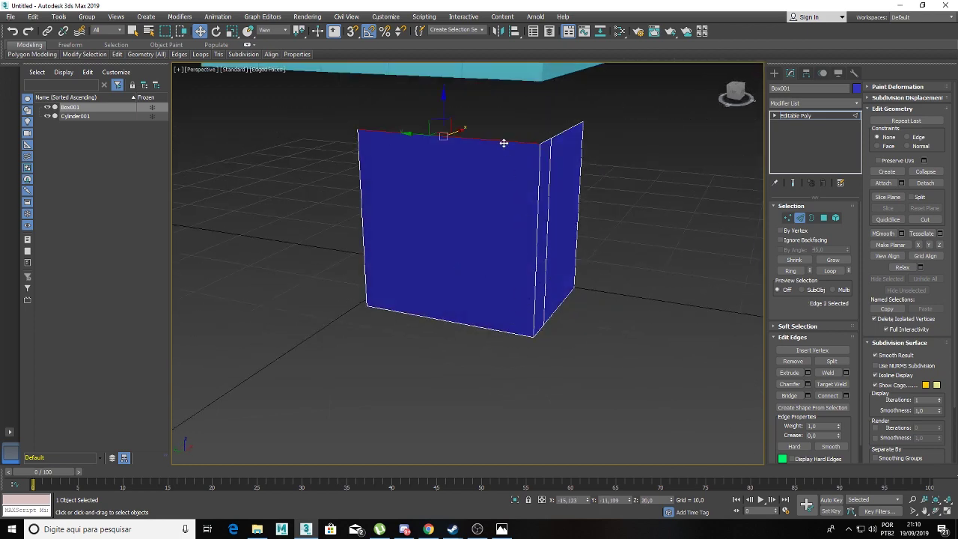
{"action": "left_click", "coordinate": [791, 270]}
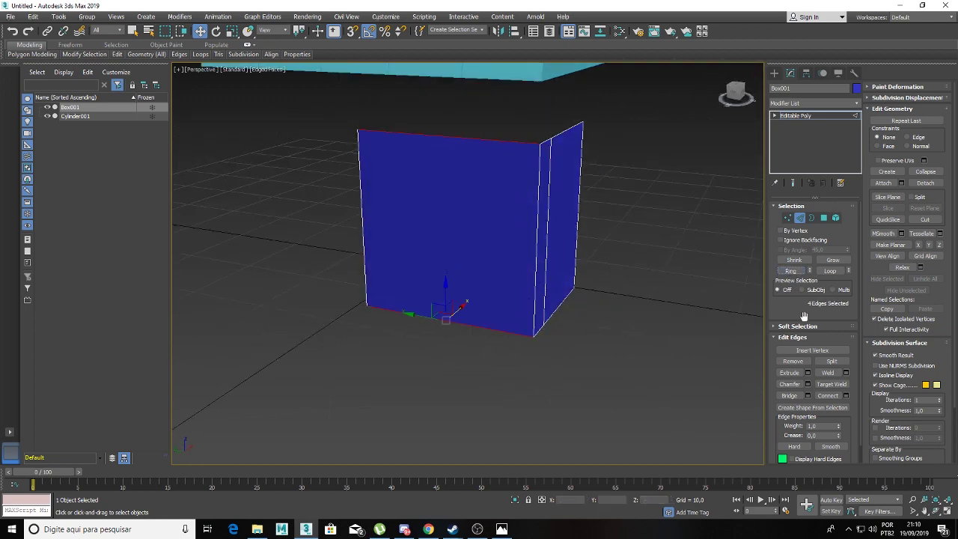
{"action": "left_click", "coordinate": [826, 395]}
{"action": "left_click_drag", "start_coordinate": [425, 275], "coordinate": [479, 279]}
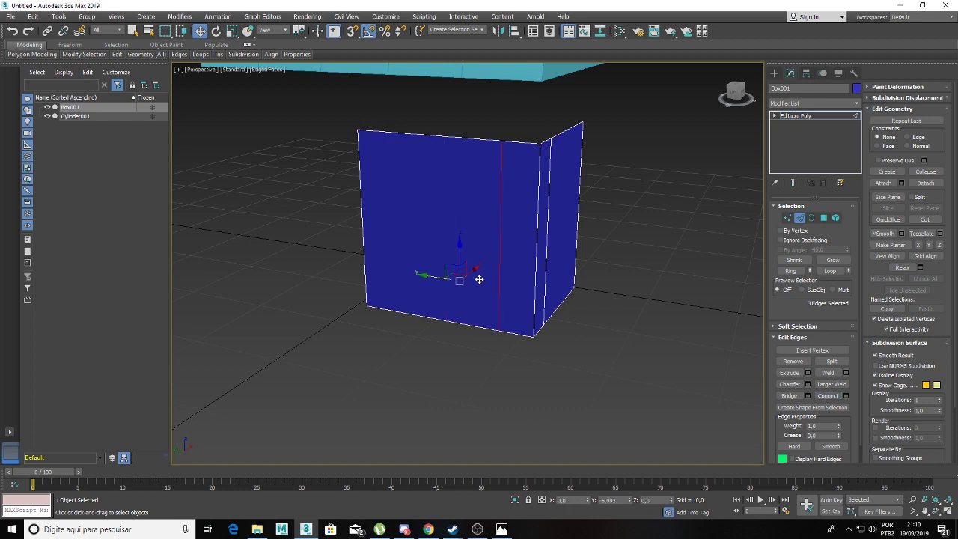
{"action": "middle_click_drag", "start_coordinate": [494, 278], "coordinate": [513, 243], "text": "alt"}
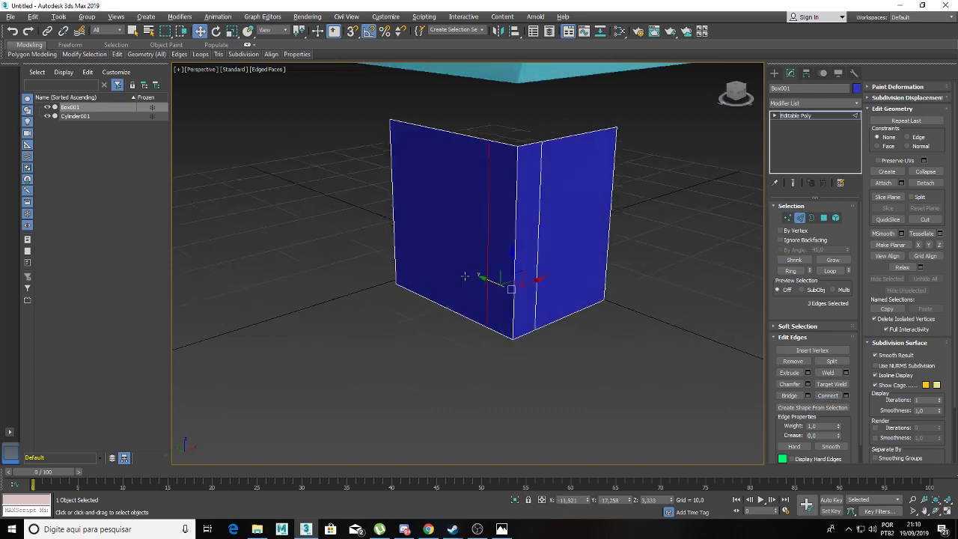
{"action": "left_click", "coordinate": [534, 226]}
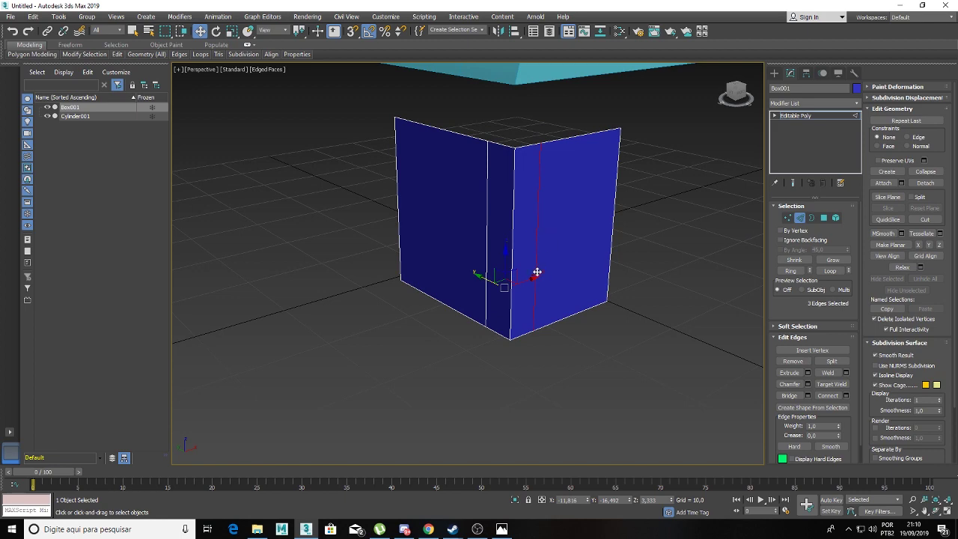
{"action": "left_click_drag", "start_coordinate": [536, 273], "coordinate": [537, 276]}
{"action": "mouse_move", "coordinate": [538, 276]}
{"action": "middle_mouse_down", "text": "alt"}
{"action": "mouse_move", "coordinate": [549, 250]}
{"action": "mouse_move", "coordinate": [561, 277]}
{"action": "middle_mouse_up", "text": "alt"}
Step: Connect the front wall's edge ring again, nudge the new edge cornerward, then deselect
{"action": "left_click", "coordinate": [469, 133]}
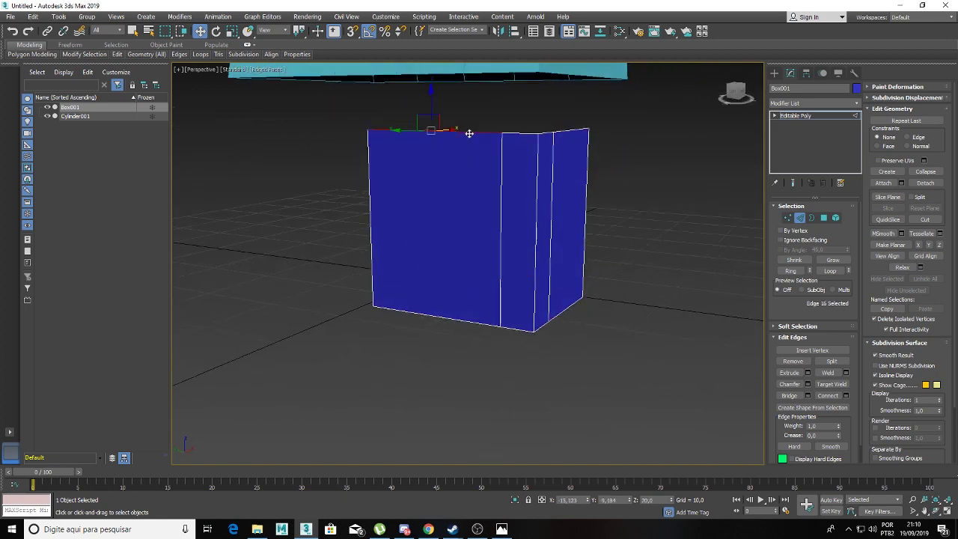
{"action": "key", "text": "alt+r"}
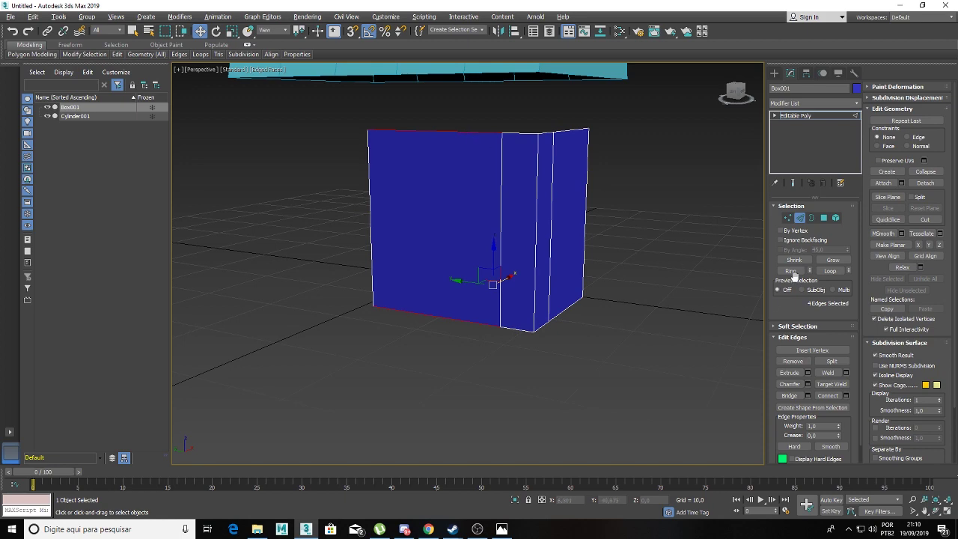
{"action": "key", "text": "ctrl+shift+e"}
{"action": "middle_click_drag", "start_coordinate": [558, 261], "coordinate": [474, 298], "text": "alt"}
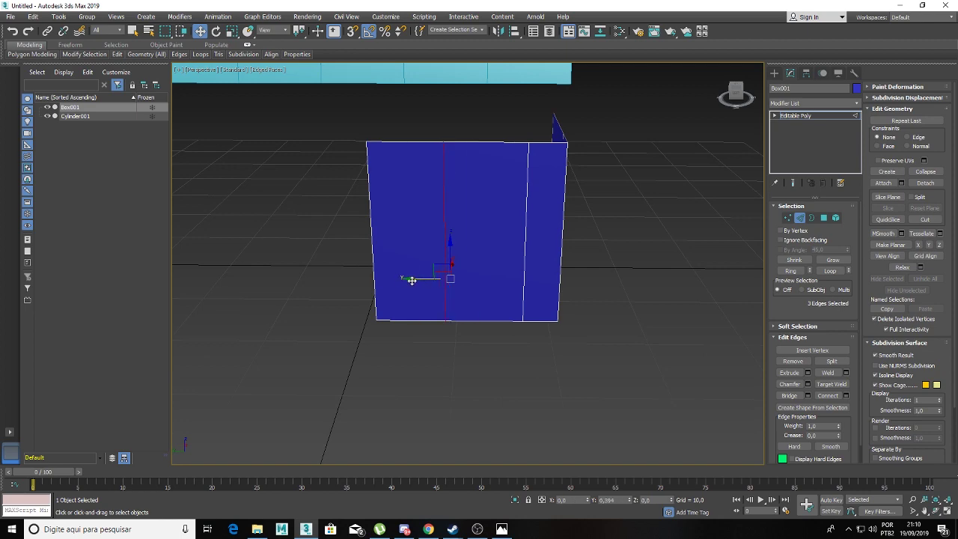
{"action": "left_click_drag", "start_coordinate": [411, 279], "coordinate": [408, 278]}
{"action": "mouse_move", "coordinate": [441, 300]}
{"action": "middle_mouse_down", "text": "alt"}
{"action": "mouse_move", "coordinate": [457, 231]}
{"action": "mouse_move", "coordinate": [474, 224]}
{"action": "mouse_move", "coordinate": [471, 187]}
{"action": "middle_mouse_up", "text": "alt"}
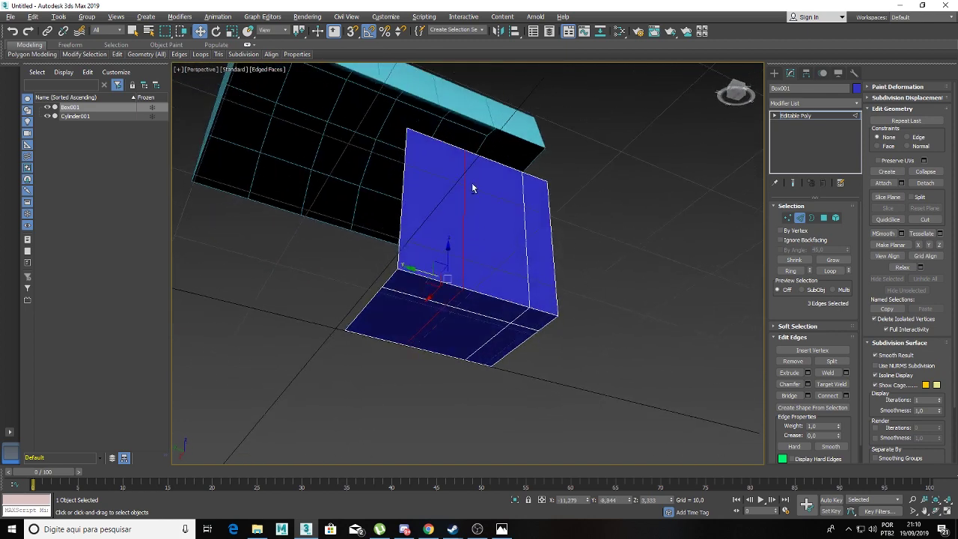
{"action": "middle_click_drag", "start_coordinate": [386, 358], "coordinate": [407, 330], "text": "alt"}
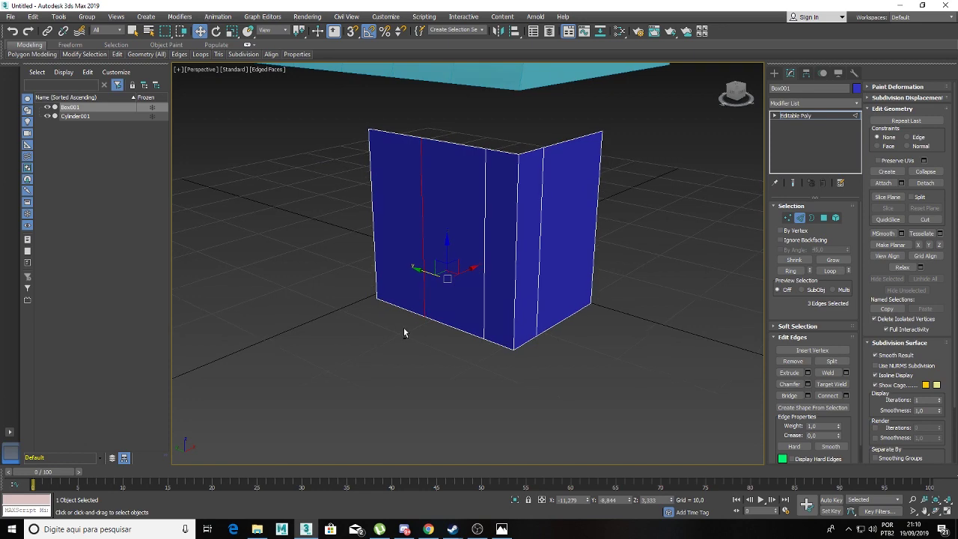
{"action": "left_click", "coordinate": [404, 327]}
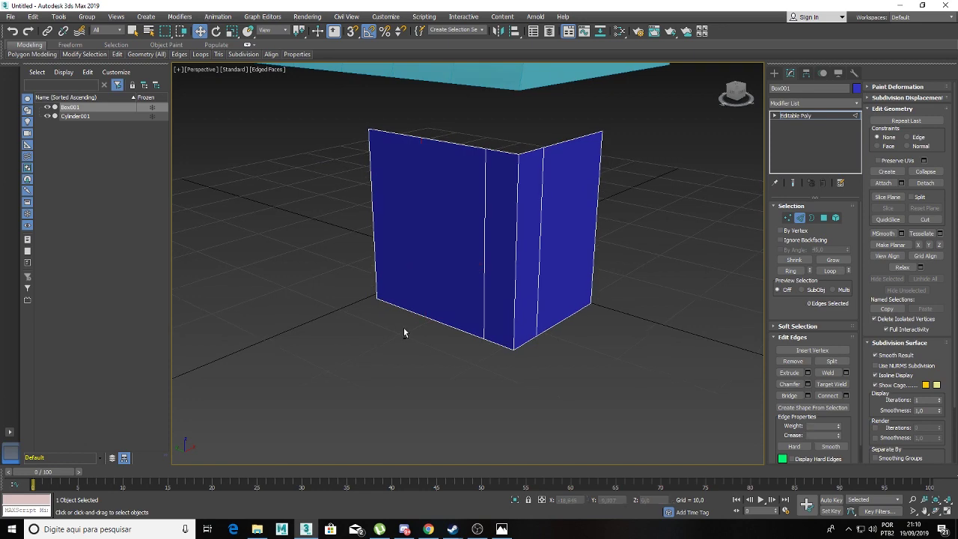
{"action": "mouse_move", "coordinate": [403, 327]}
{"action": "middle_mouse_down", "text": "alt"}
{"action": "mouse_move", "coordinate": [445, 325]}
{"action": "mouse_move", "coordinate": [463, 253]}
{"action": "mouse_move", "coordinate": [427, 285]}
{"action": "mouse_move", "coordinate": [401, 280]}
{"action": "mouse_move", "coordinate": [434, 306]}
{"action": "mouse_move", "coordinate": [441, 285]}
{"action": "middle_mouse_up", "text": "alt"}
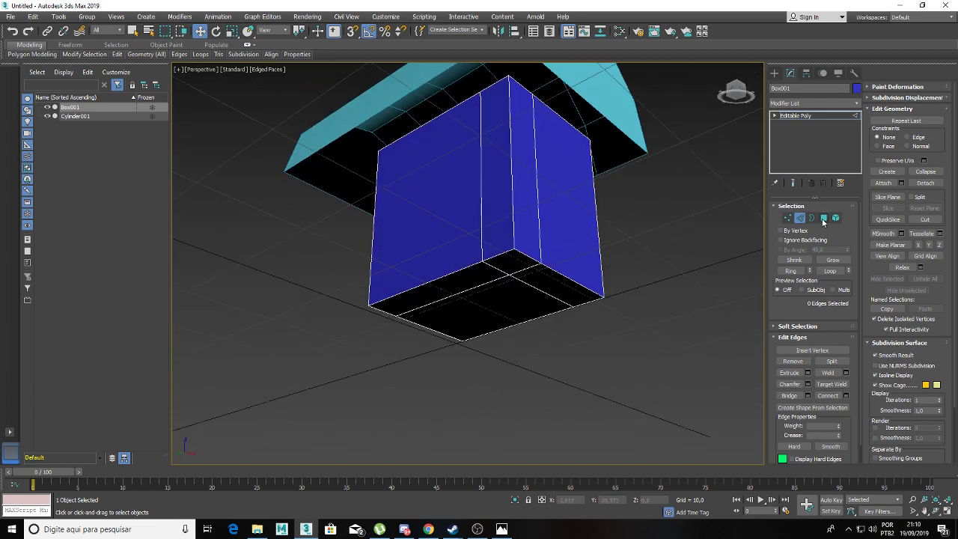
{"action": "left_click", "coordinate": [823, 217]}
Step: Detach the two corner-strip polygons as a clone into a new object named Object001
{"action": "left_click", "coordinate": [493, 198]}
{"action": "left_click", "coordinate": [528, 203], "text": "ctrl"}
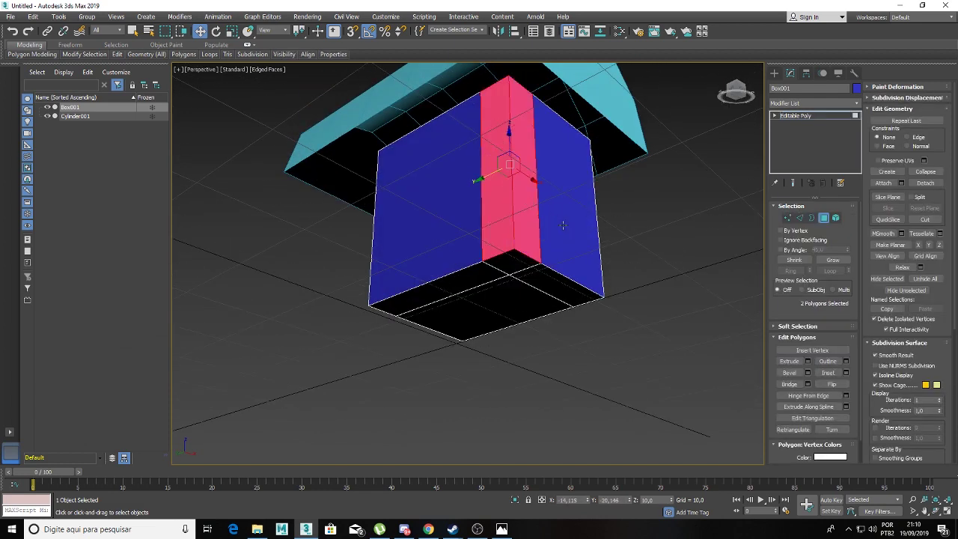
{"action": "left_click", "coordinate": [926, 185]}
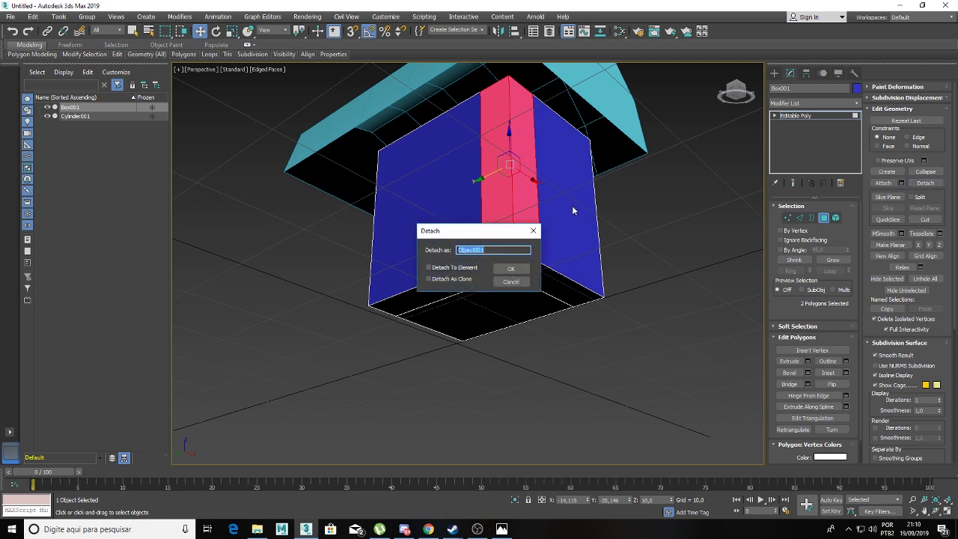
{"action": "left_click_drag", "start_coordinate": [475, 229], "coordinate": [660, 156]}
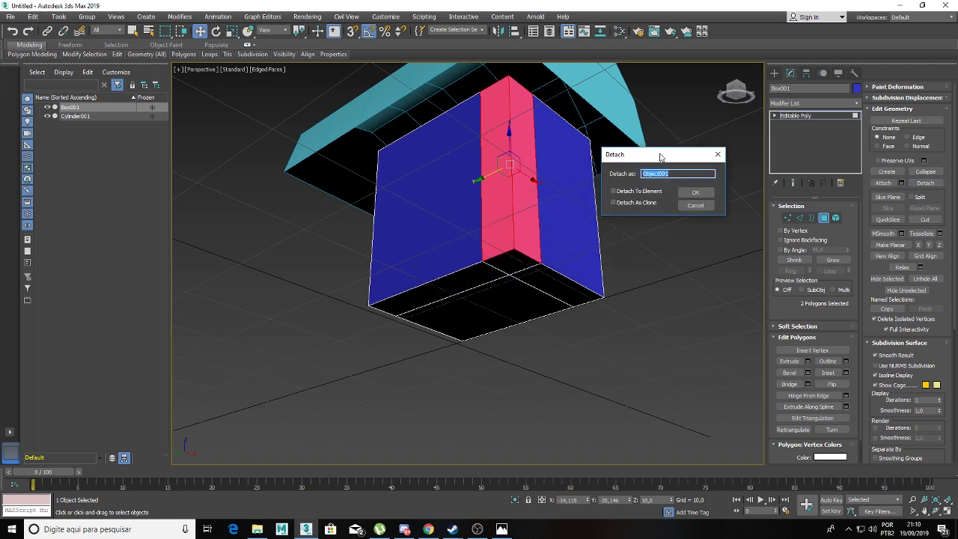
{"action": "left_click", "coordinate": [628, 203]}
{"action": "left_click", "coordinate": [629, 193]}
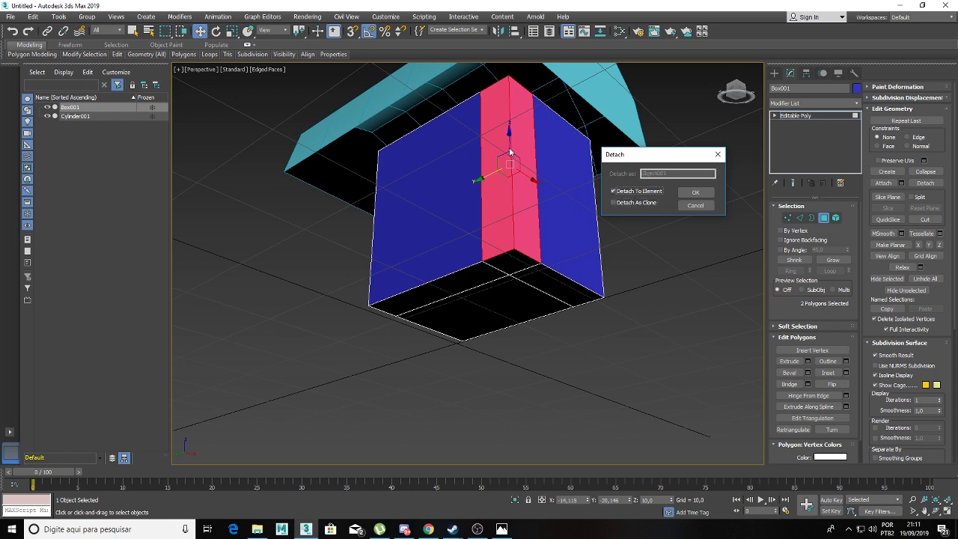
{"action": "left_click", "coordinate": [652, 206]}
{"action": "left_click", "coordinate": [627, 192]}
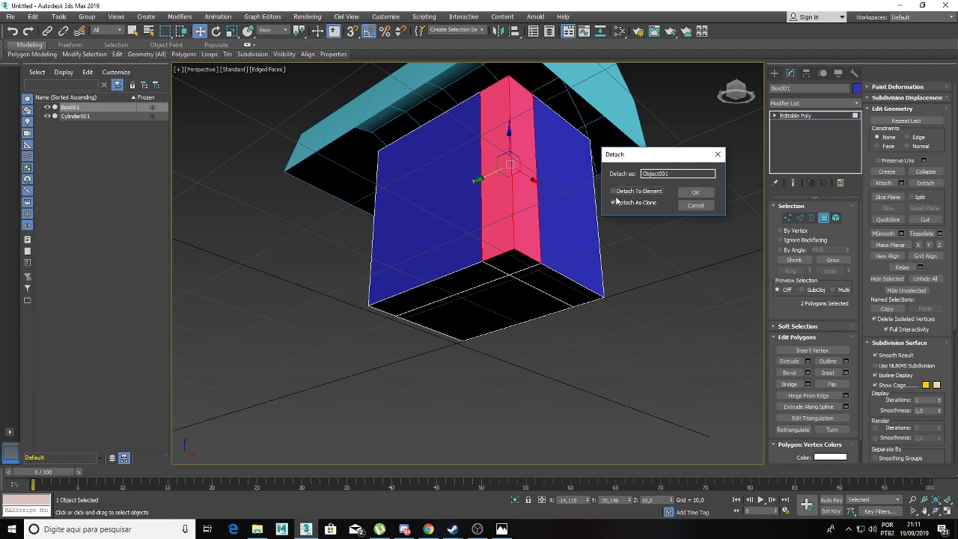
{"action": "left_click", "coordinate": [694, 193]}
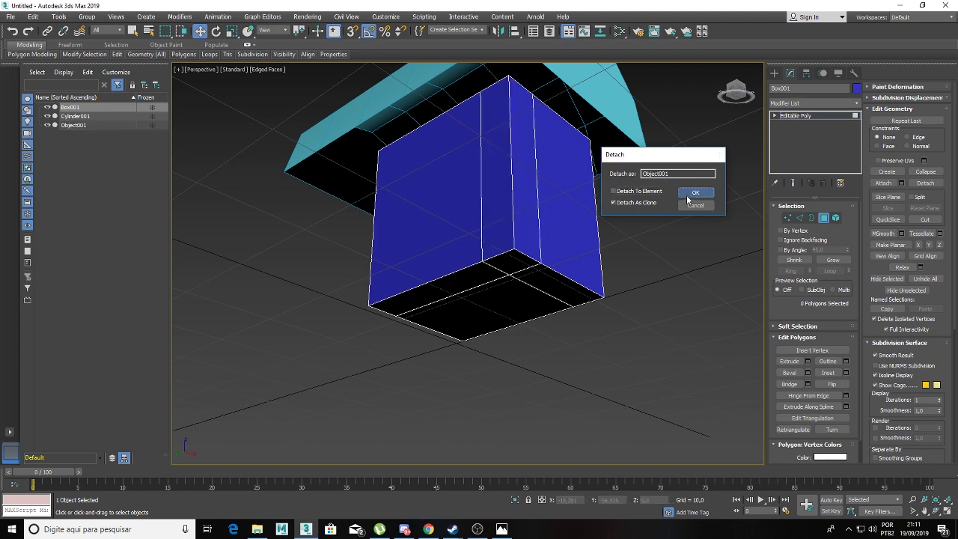
{"action": "middle_click_drag", "start_coordinate": [686, 195], "coordinate": [710, 189], "text": "alt"}
Step: Select Object001 and change its object colour to a light steel blue
{"action": "left_click", "coordinate": [781, 116]}
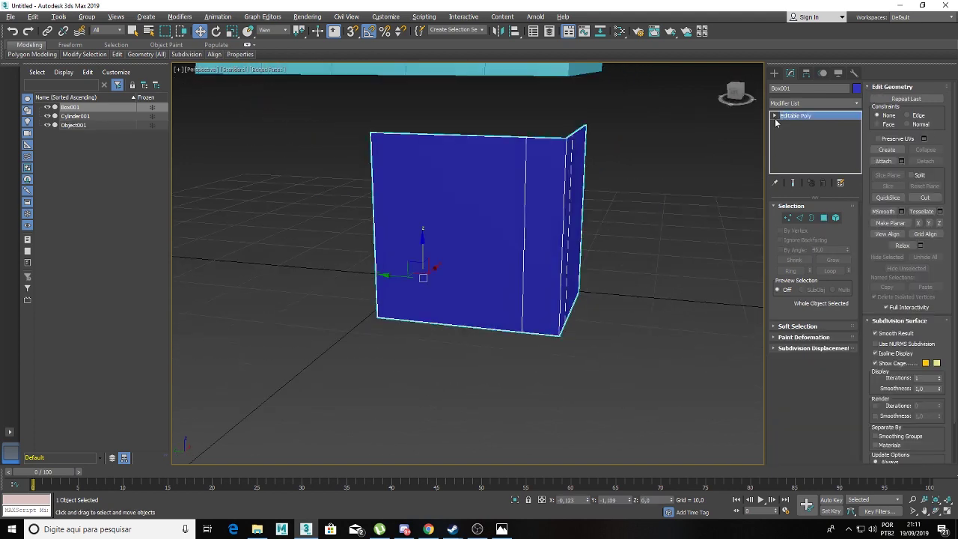
{"action": "left_click", "coordinate": [89, 125]}
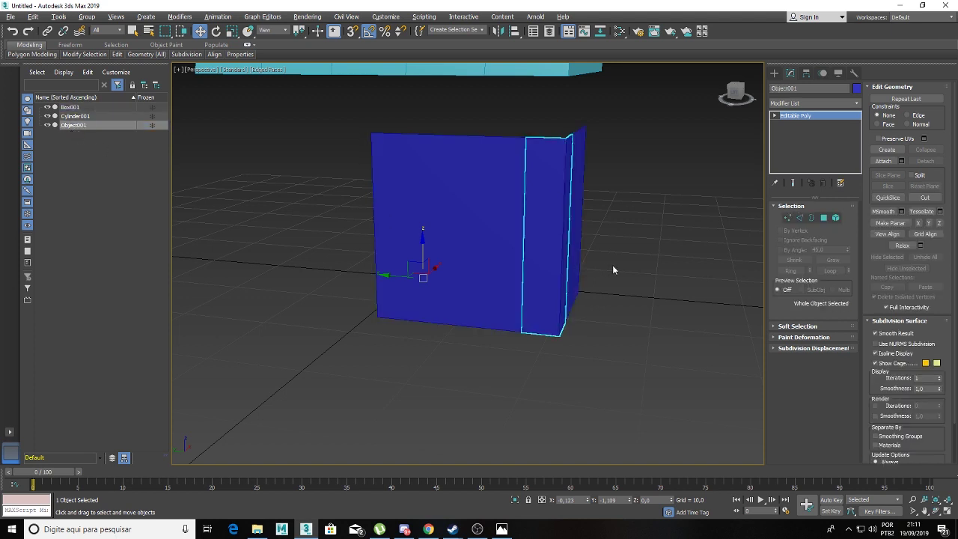
{"action": "key", "text": "alt+Tab"}
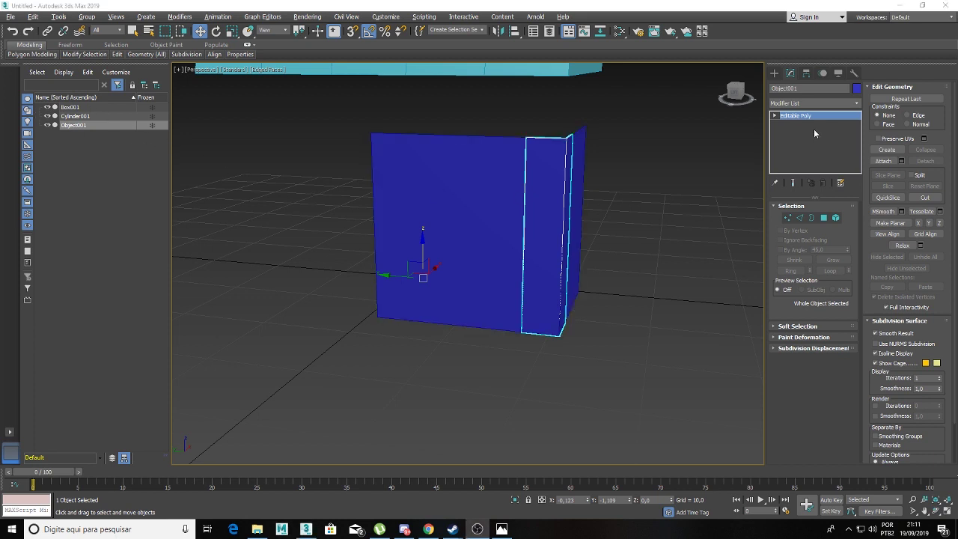
{"action": "left_click", "coordinate": [856, 89]}
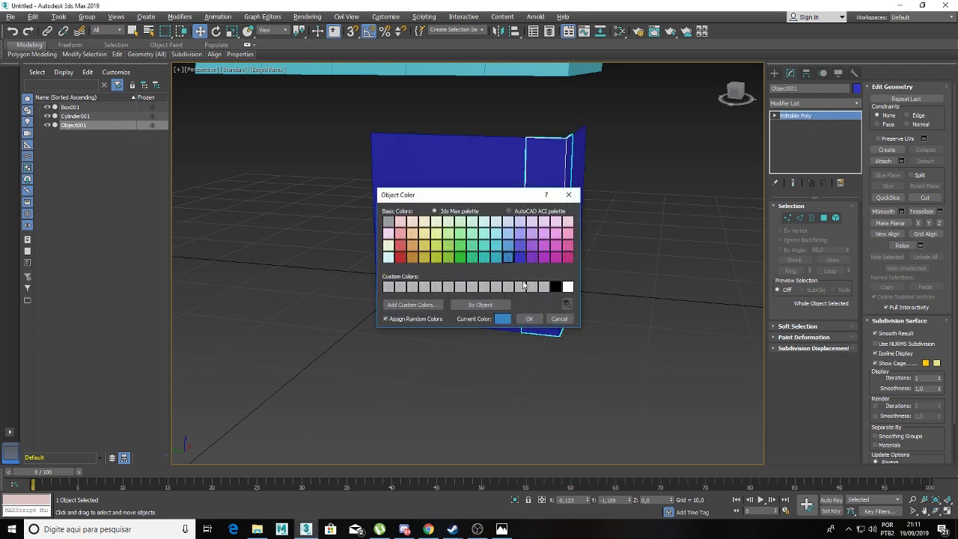
{"action": "left_click", "coordinate": [530, 319]}
{"action": "mouse_move", "coordinate": [648, 256]}
{"action": "middle_mouse_down", "text": "alt"}
{"action": "mouse_move", "coordinate": [622, 271]}
{"action": "mouse_move", "coordinate": [674, 276]}
{"action": "mouse_move", "coordinate": [606, 227]}
{"action": "mouse_move", "coordinate": [532, 272]}
{"action": "mouse_move", "coordinate": [416, 308]}
{"action": "middle_mouse_up", "text": "alt"}
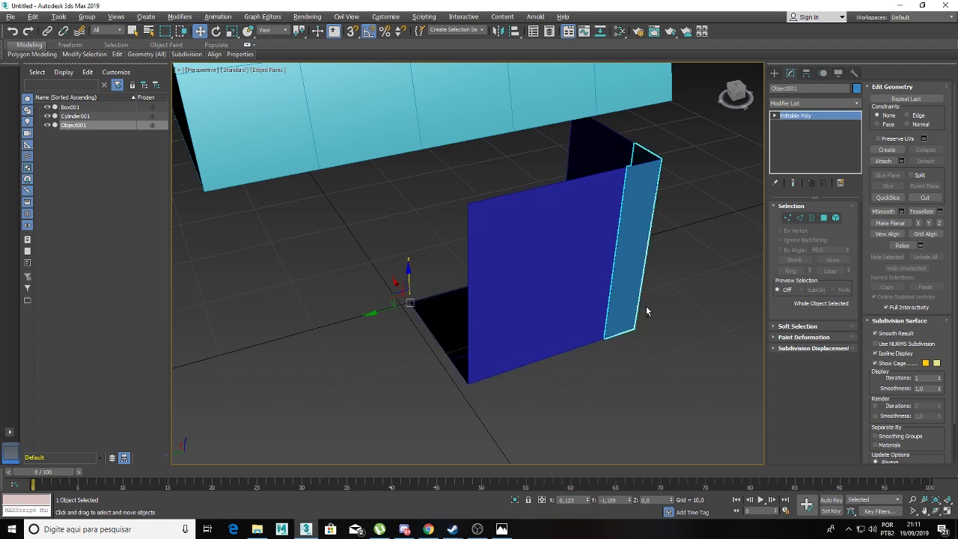
{"action": "mouse_move", "coordinate": [645, 306]}
{"action": "middle_mouse_down", "text": "alt"}
{"action": "mouse_move", "coordinate": [628, 301]}
{"action": "mouse_move", "coordinate": [665, 235]}
{"action": "mouse_move", "coordinate": [659, 244]}
{"action": "mouse_move", "coordinate": [559, 207]}
{"action": "middle_mouse_up", "text": "alt"}
{"action": "left_click", "coordinate": [565, 199]}
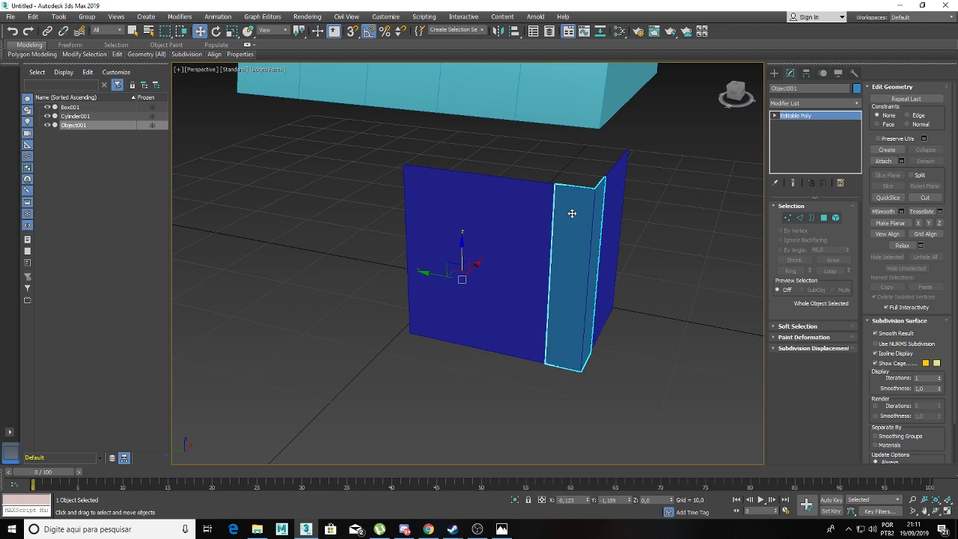
Step: Extrude the strip's two polygons with a height of 0.363
{"action": "left_click", "coordinate": [825, 218]}
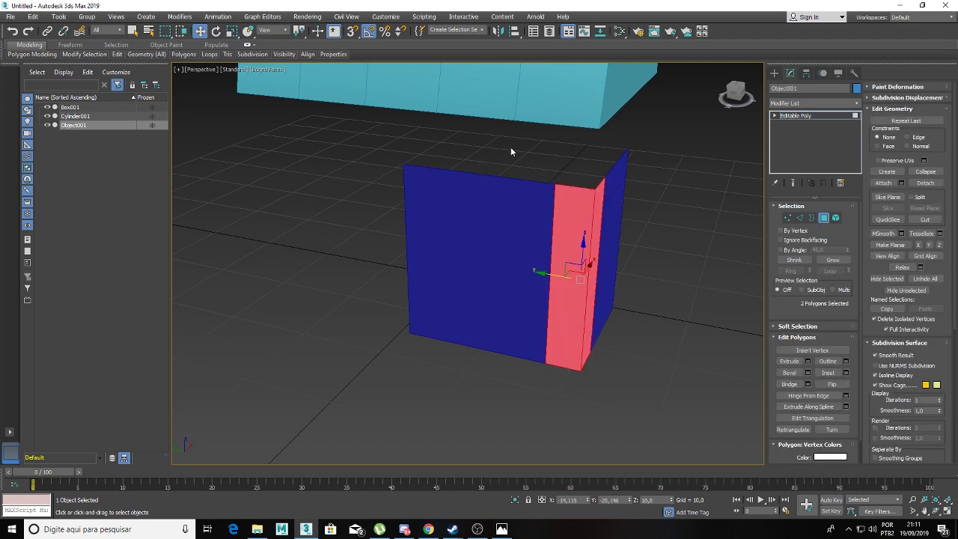
{"action": "left_click", "coordinate": [807, 360]}
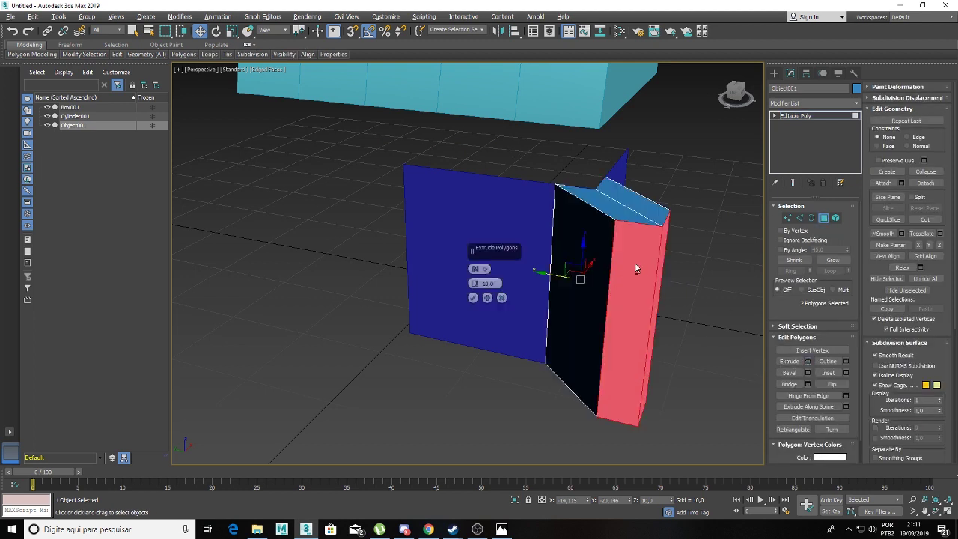
{"action": "mouse_move", "coordinate": [634, 263]}
{"action": "middle_mouse_down", "text": "alt"}
{"action": "mouse_move", "coordinate": [660, 294]}
{"action": "mouse_move", "coordinate": [683, 291]}
{"action": "mouse_move", "coordinate": [599, 277]}
{"action": "middle_mouse_up", "text": "alt"}
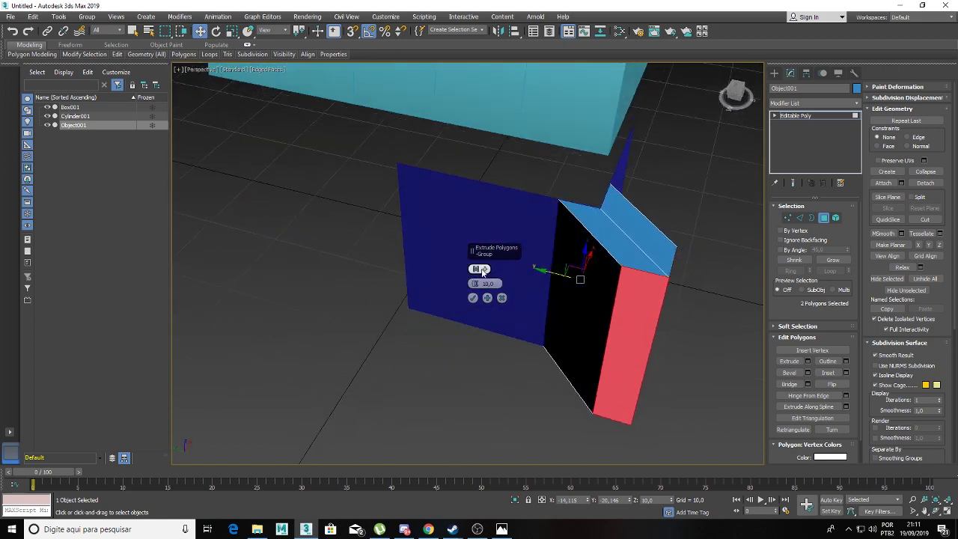
{"action": "left_click_drag", "start_coordinate": [474, 284], "coordinate": [473, 310]}
{"action": "left_click", "coordinate": [479, 269]}
{"action": "left_click", "coordinate": [512, 295]}
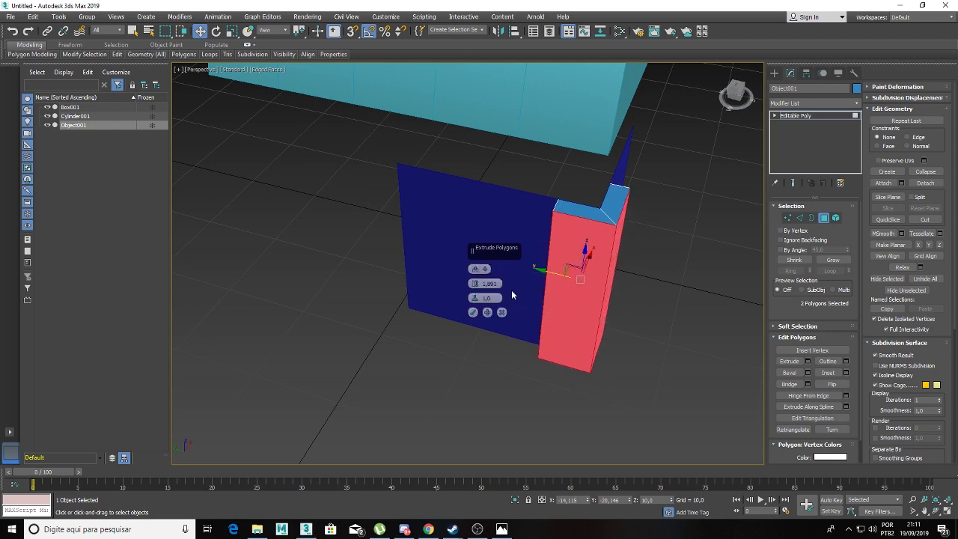
{"action": "middle_click_drag", "start_coordinate": [512, 295], "coordinate": [633, 280], "text": "alt"}
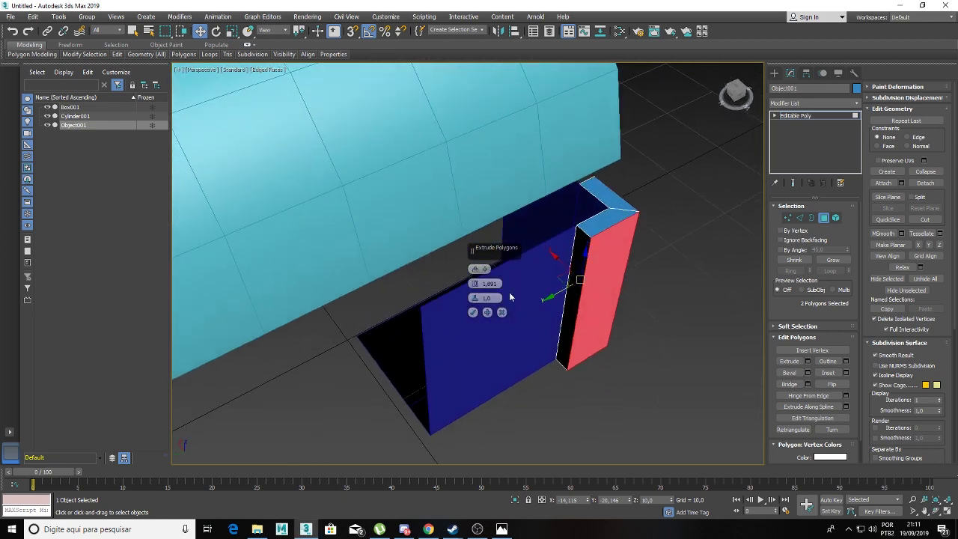
{"action": "left_click_drag", "start_coordinate": [475, 283], "coordinate": [473, 284]}
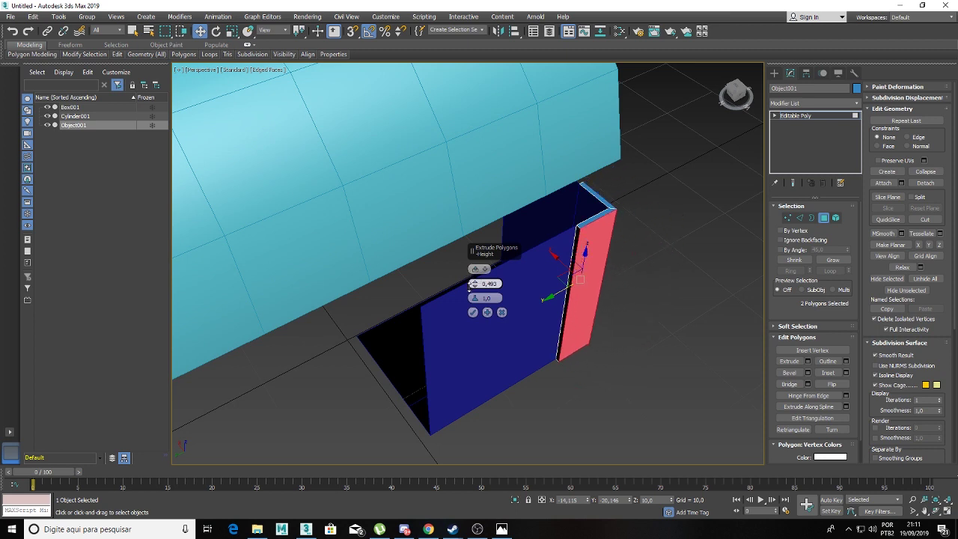
{"action": "key", "text": "alt+Tab"}
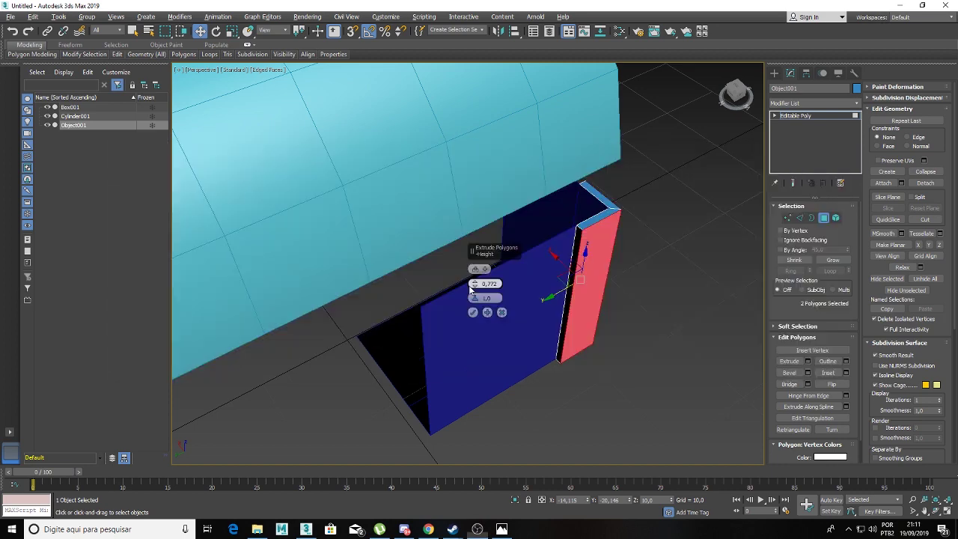
{"action": "key", "text": "alt+Tab"}
{"action": "middle_click_drag", "start_coordinate": [473, 284], "coordinate": [515, 275], "text": "alt"}
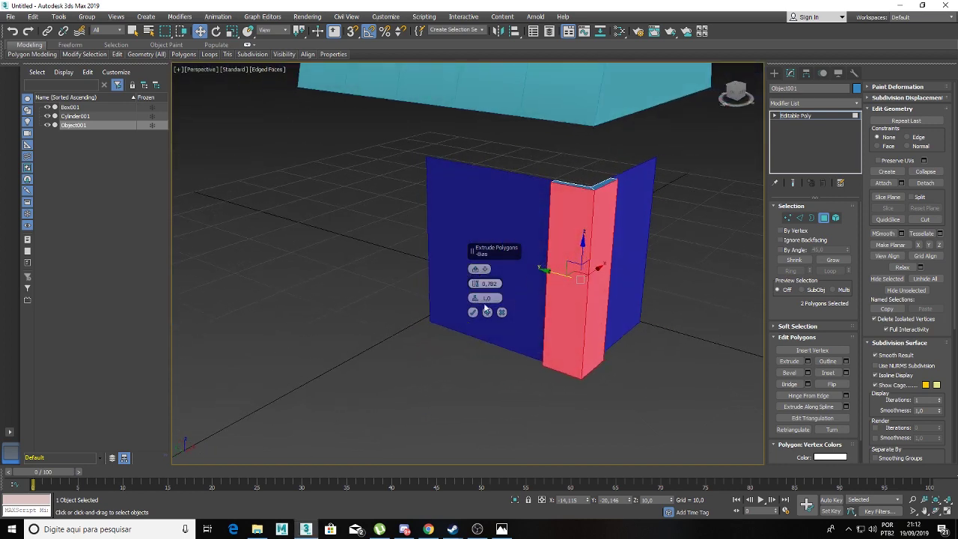
{"action": "middle_click_drag", "start_coordinate": [484, 308], "coordinate": [591, 284], "text": "alt"}
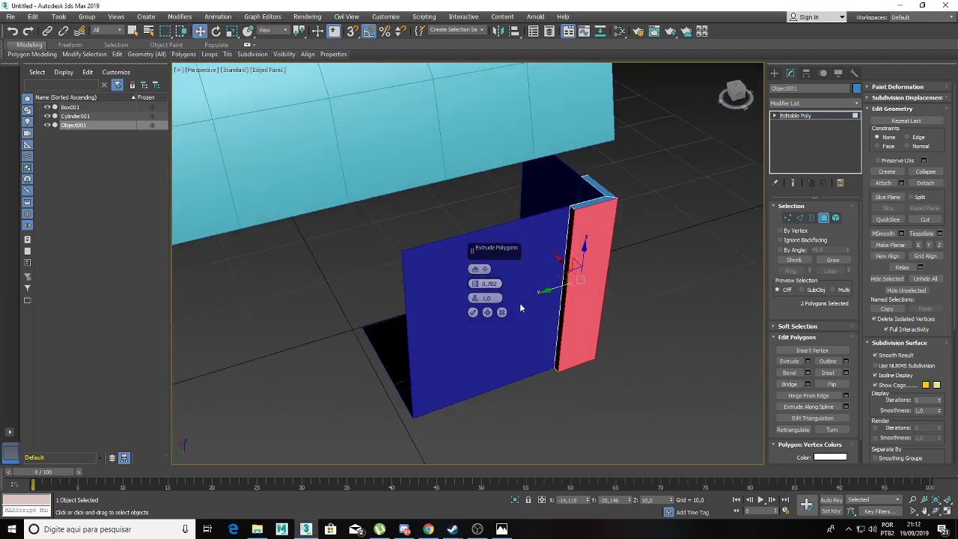
{"action": "left_click_drag", "start_coordinate": [488, 284], "coordinate": [473, 284]}
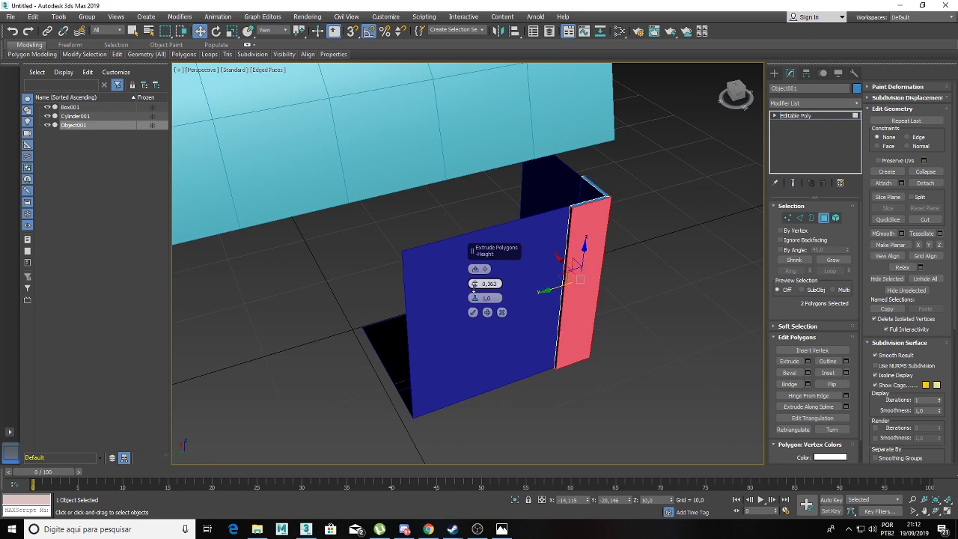
{"action": "left_click", "coordinate": [473, 312]}
Step: Hide Box001 and Cylinder001 to inspect the strip, then unhide Cylinder001
{"action": "middle_click_drag", "start_coordinate": [676, 224], "coordinate": [583, 242]}
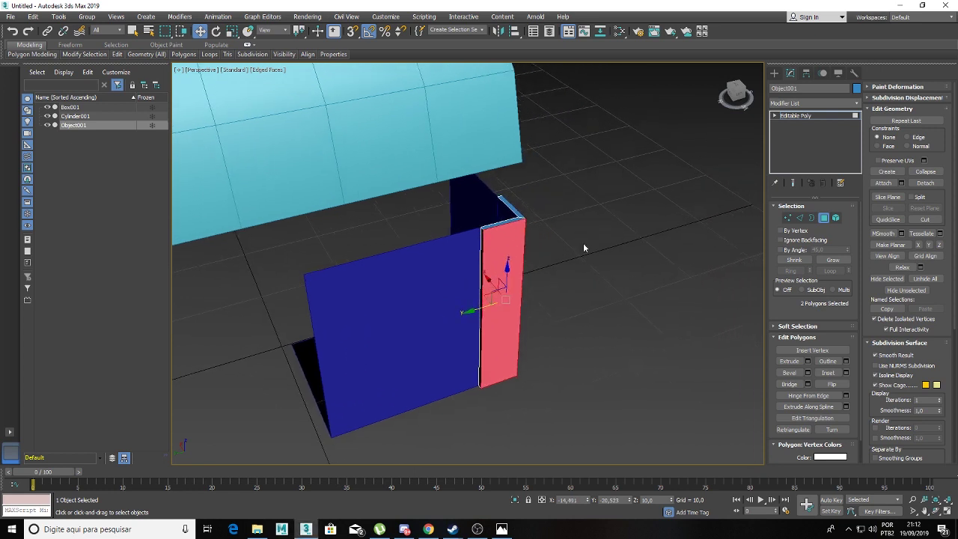
{"action": "scroll", "coordinate": [514, 221], "scroll_direction": "up", "scroll_amount": 2}
{"action": "mouse_move", "coordinate": [499, 218]}
{"action": "middle_mouse_down", "text": "alt"}
{"action": "mouse_move", "coordinate": [535, 212]}
{"action": "mouse_move", "coordinate": [400, 180]}
{"action": "middle_mouse_up", "text": "alt"}
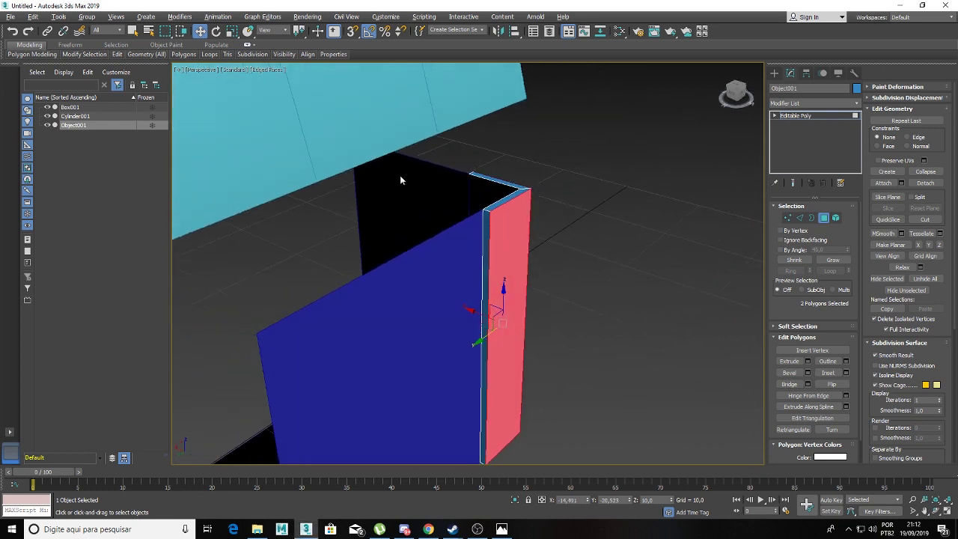
{"action": "left_click", "coordinate": [47, 107]}
{"action": "left_click", "coordinate": [47, 116]}
{"action": "mouse_move", "coordinate": [481, 223]}
{"action": "middle_mouse_down", "text": "alt"}
{"action": "mouse_move", "coordinate": [619, 228]}
{"action": "mouse_move", "coordinate": [545, 197]}
{"action": "mouse_move", "coordinate": [418, 197]}
{"action": "mouse_move", "coordinate": [466, 212]}
{"action": "mouse_move", "coordinate": [537, 211]}
{"action": "mouse_move", "coordinate": [564, 177]}
{"action": "mouse_move", "coordinate": [520, 218]}
{"action": "mouse_move", "coordinate": [453, 229]}
{"action": "mouse_move", "coordinate": [475, 197]}
{"action": "mouse_move", "coordinate": [541, 201]}
{"action": "mouse_move", "coordinate": [563, 216]}
{"action": "mouse_move", "coordinate": [386, 218]}
{"action": "middle_mouse_up", "text": "alt"}
{"action": "left_click", "coordinate": [418, 197]}
{"action": "left_click", "coordinate": [47, 116]}
Step: Unhide Box001, hide the light-blue Object001 trim, and select the blue box
{"action": "left_click", "coordinate": [48, 107]}
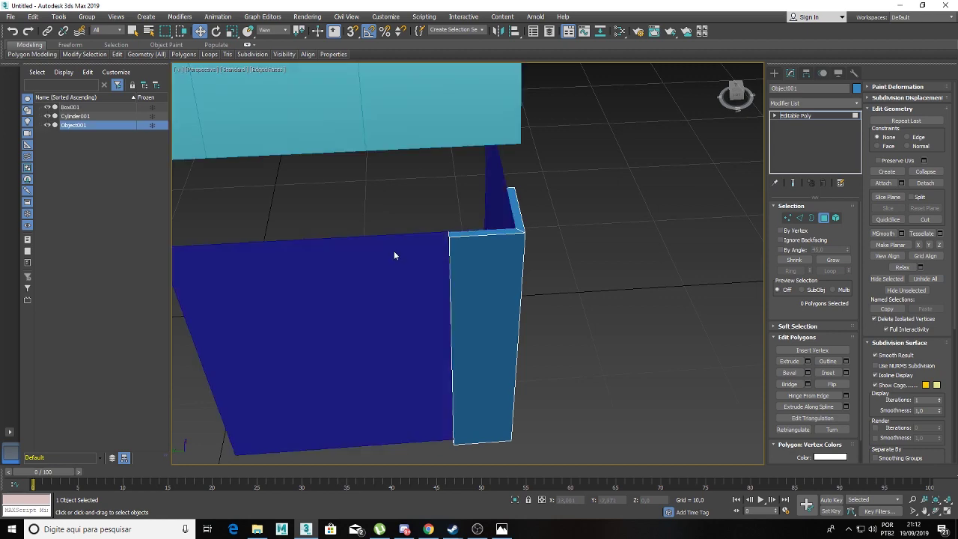
{"action": "mouse_move", "coordinate": [394, 250]}
{"action": "middle_mouse_down"}
{"action": "mouse_move", "coordinate": [519, 249]}
{"action": "mouse_move", "coordinate": [438, 255]}
{"action": "mouse_move", "coordinate": [466, 231]}
{"action": "mouse_move", "coordinate": [474, 250]}
{"action": "mouse_move", "coordinate": [526, 250]}
{"action": "mouse_move", "coordinate": [239, 182]}
{"action": "middle_mouse_up"}
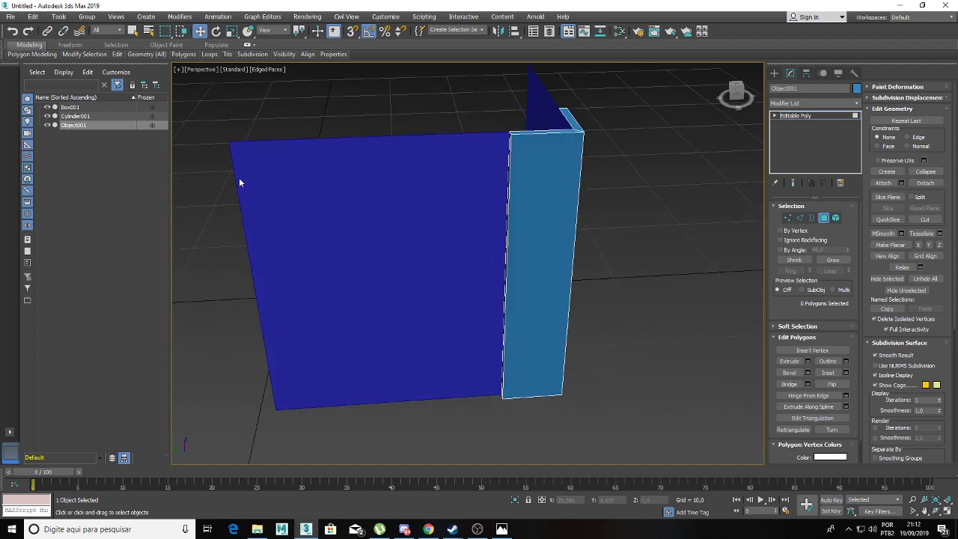
{"action": "left_click", "coordinate": [48, 126]}
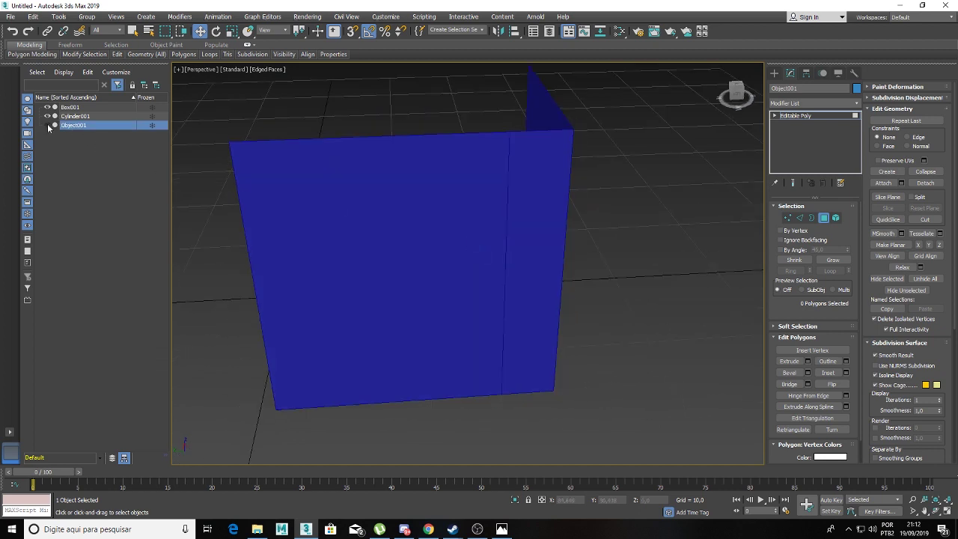
{"action": "left_click", "coordinate": [389, 170]}
{"action": "mouse_move", "coordinate": [442, 173]}
{"action": "middle_mouse_down", "text": "alt"}
{"action": "mouse_move", "coordinate": [475, 200]}
{"action": "mouse_move", "coordinate": [475, 188]}
{"action": "middle_mouse_up", "text": "alt"}
{"action": "middle_click_drag", "start_coordinate": [473, 221], "coordinate": [496, 200]}
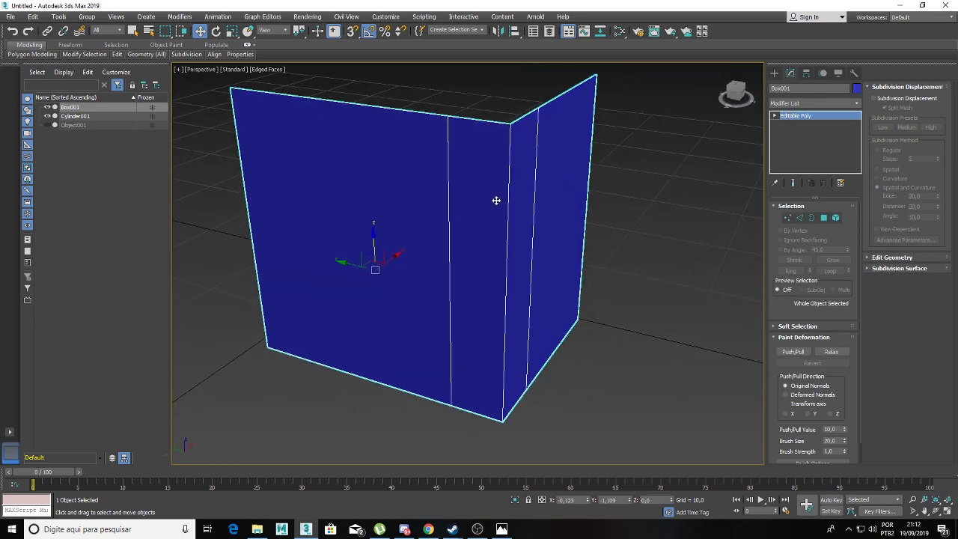
Step: In Edge mode, select the front vertical edge loop and slide it sideways
{"action": "left_click", "coordinate": [799, 217]}
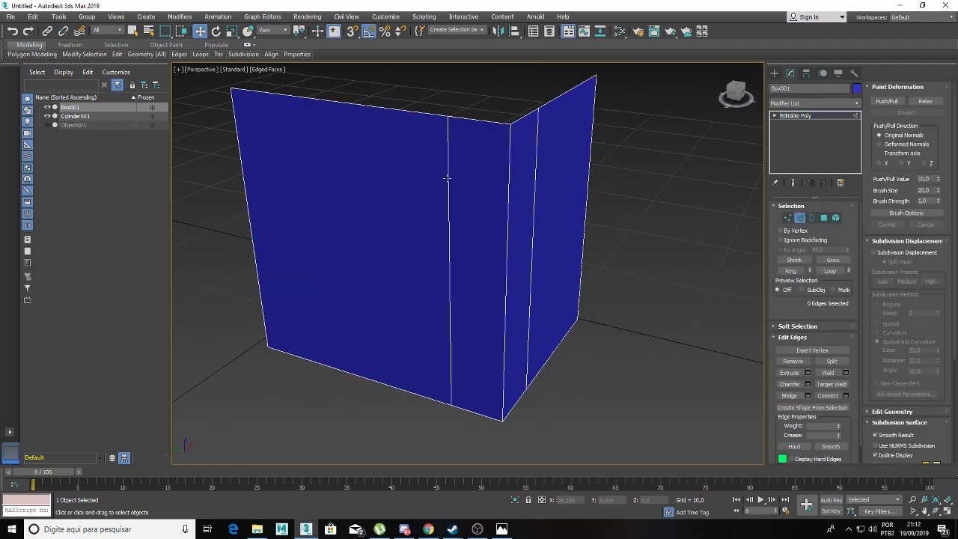
{"action": "double_click", "coordinate": [447, 179]}
{"action": "middle_click_drag", "start_coordinate": [493, 260], "coordinate": [482, 210], "text": "alt"}
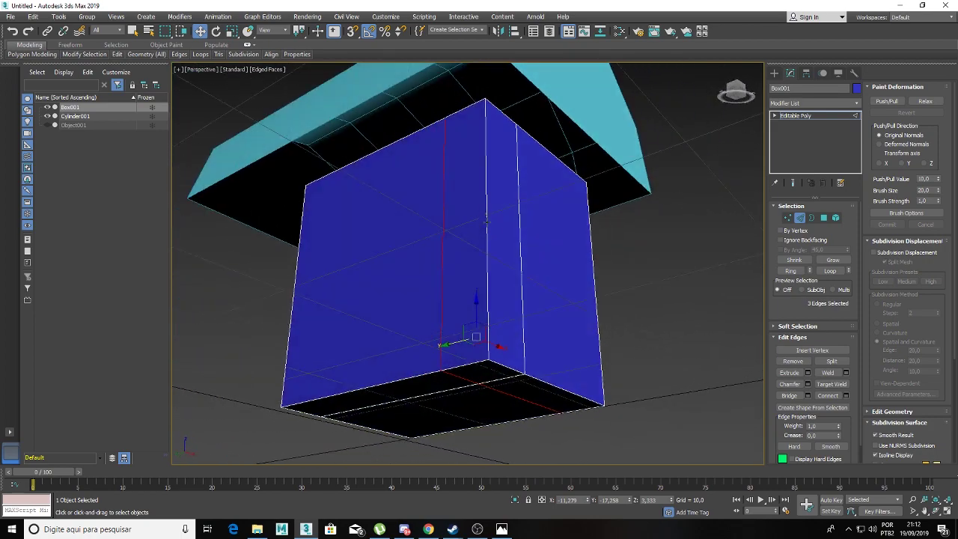
{"action": "middle_click_drag", "start_coordinate": [467, 306], "coordinate": [475, 337], "text": "alt"}
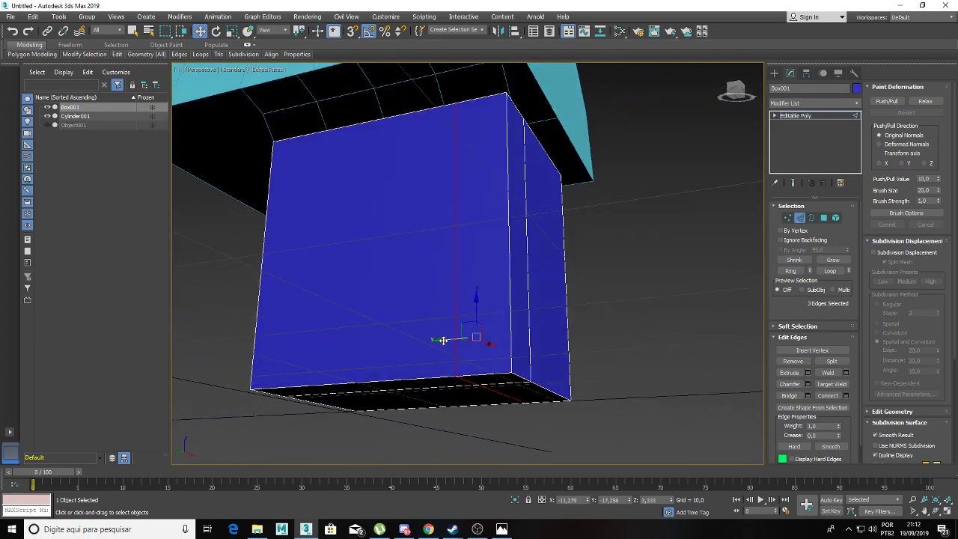
{"action": "left_click_drag", "start_coordinate": [442, 341], "coordinate": [428, 340]}
Step: Slide the side's vertical edge loop to the right, then pick further vertical edges
{"action": "left_click", "coordinate": [530, 344]}
{"action": "double_click", "coordinate": [530, 344]}
{"action": "middle_click_drag", "start_coordinate": [549, 363], "coordinate": [517, 342], "text": "alt"}
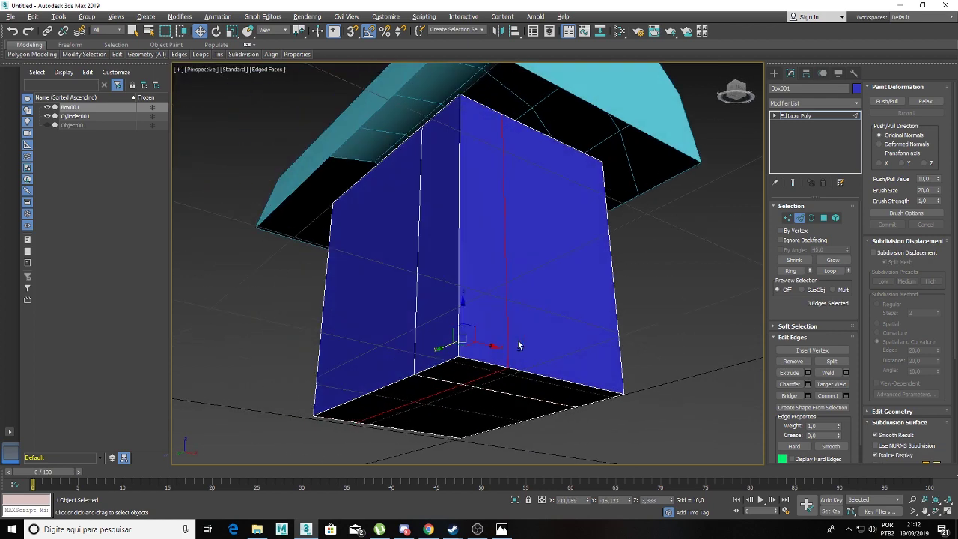
{"action": "left_click_drag", "start_coordinate": [501, 347], "coordinate": [505, 348]}
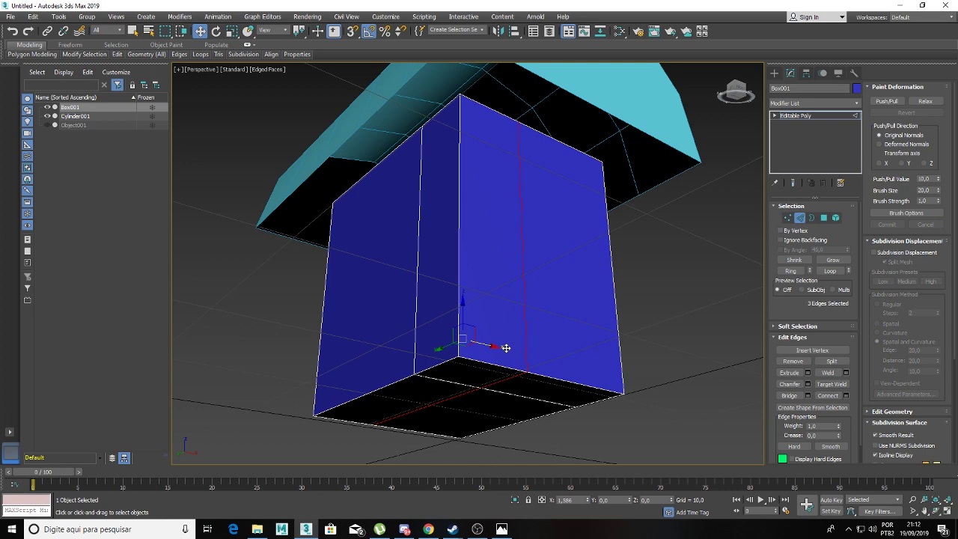
{"action": "middle_click_drag", "start_coordinate": [506, 340], "coordinate": [515, 338], "text": "alt"}
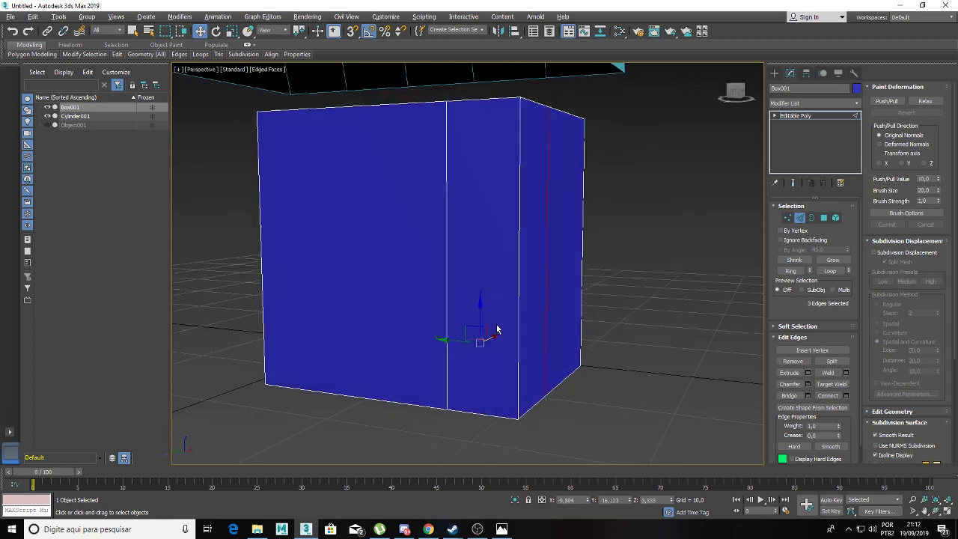
{"action": "left_click", "coordinate": [475, 365]}
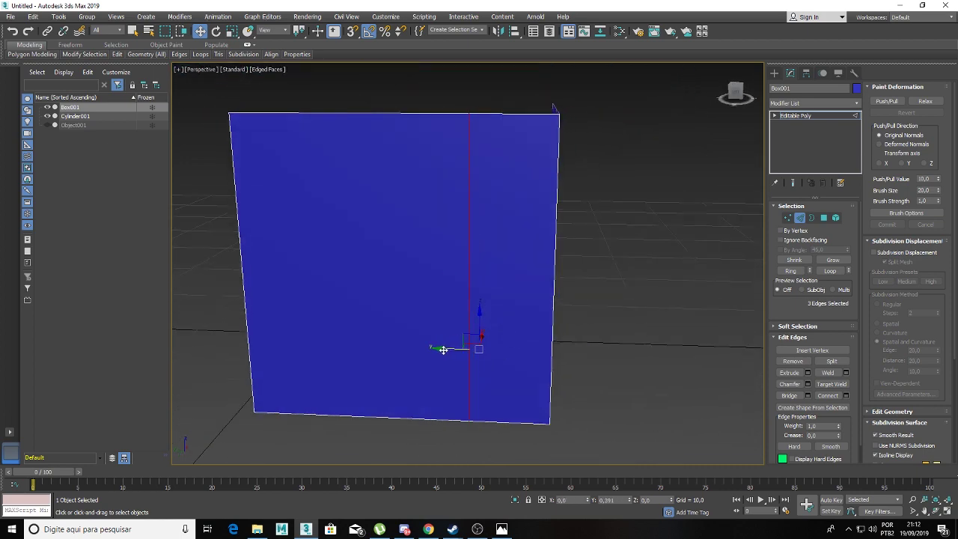
{"action": "mouse_move", "coordinate": [523, 330]}
{"action": "middle_mouse_down", "text": "alt"}
{"action": "mouse_move", "coordinate": [523, 367]}
{"action": "mouse_move", "coordinate": [537, 297]}
{"action": "middle_mouse_up", "text": "alt"}
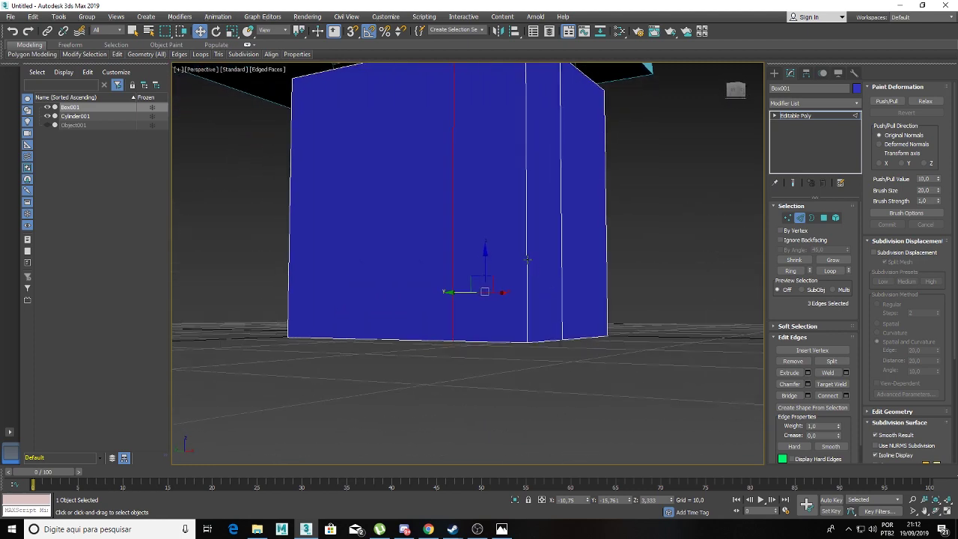
{"action": "left_click", "coordinate": [526, 259]}
Step: Connect the vertical edge ring into a horizontal loop and lower it toward the base
{"action": "key", "text": "alt+r"}
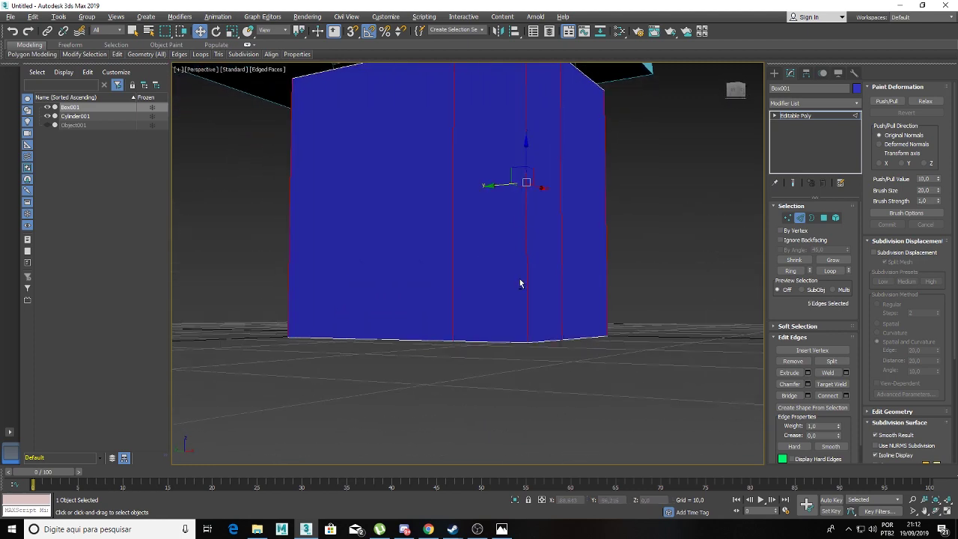
{"action": "key", "text": "ctrl+shift+e"}
{"action": "middle_click_drag", "start_coordinate": [538, 270], "coordinate": [491, 252], "text": "alt"}
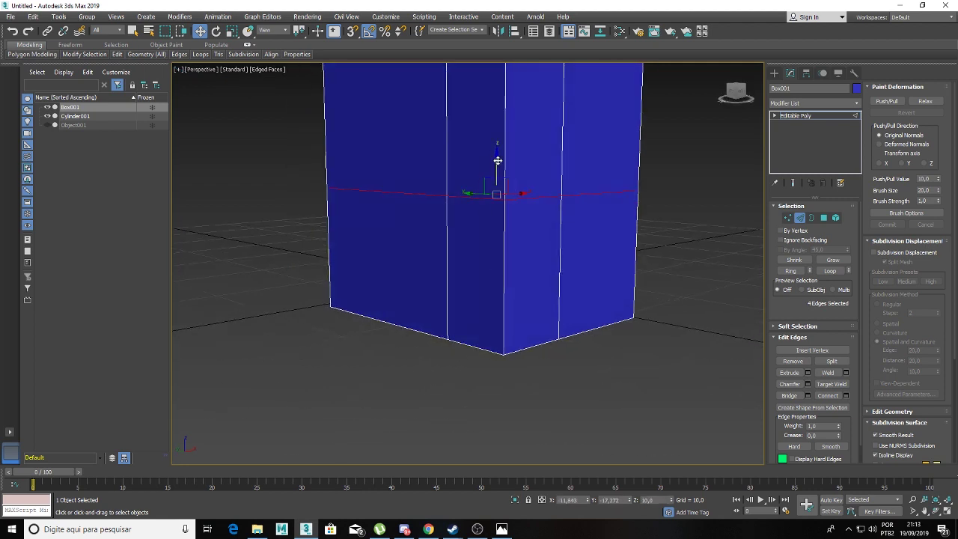
{"action": "left_click_drag", "start_coordinate": [497, 160], "coordinate": [495, 224]}
{"action": "mouse_move", "coordinate": [495, 232]}
{"action": "middle_mouse_down", "text": "alt"}
{"action": "mouse_move", "coordinate": [492, 270]}
{"action": "mouse_move", "coordinate": [504, 265]}
{"action": "mouse_move", "coordinate": [471, 231]}
{"action": "middle_mouse_up", "text": "alt"}
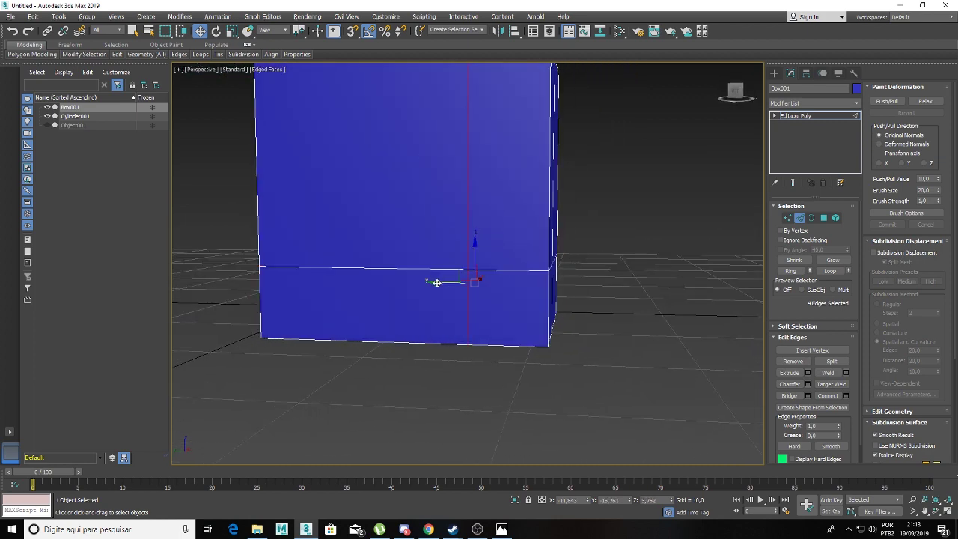
{"action": "left_click_drag", "start_coordinate": [436, 282], "coordinate": [453, 282]}
{"action": "left_click", "coordinate": [46, 125]}
{"action": "double_click", "coordinate": [456, 268]}
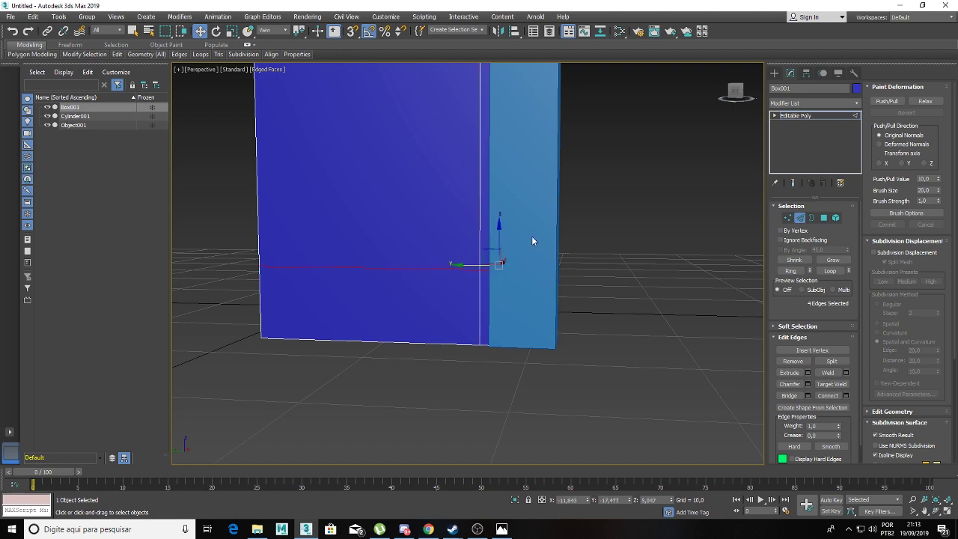
{"action": "left_click_drag", "start_coordinate": [499, 252], "coordinate": [499, 265]}
{"action": "mouse_move", "coordinate": [499, 265]}
{"action": "middle_mouse_down", "text": "alt"}
{"action": "mouse_move", "coordinate": [602, 297]}
{"action": "mouse_move", "coordinate": [500, 273]}
{"action": "mouse_move", "coordinate": [472, 280]}
{"action": "mouse_move", "coordinate": [396, 199]}
{"action": "middle_mouse_up", "text": "alt"}
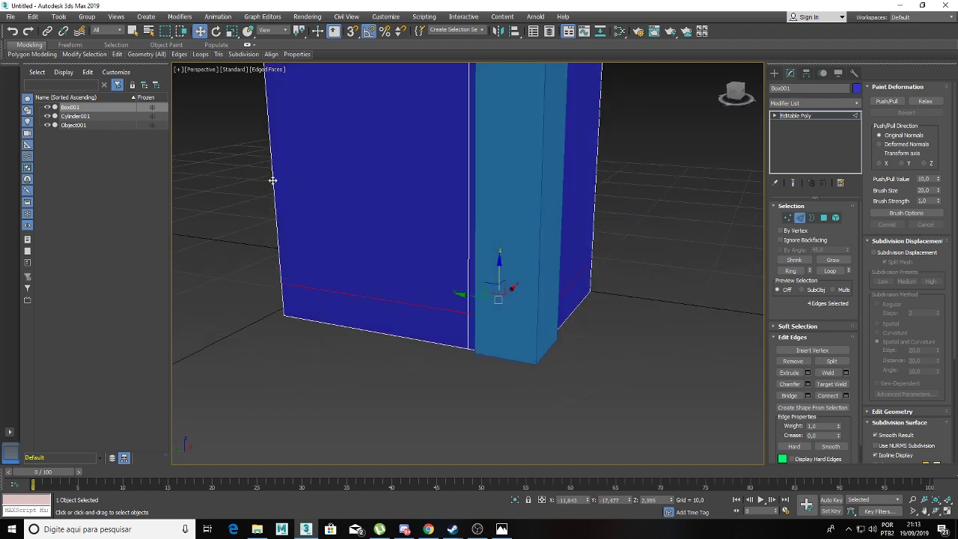
Step: Add a second horizontal loop near the bottom and hide the light-blue trim again
{"action": "key", "text": "ctrl+z"}
{"action": "key", "text": "ctrl+shift+e"}
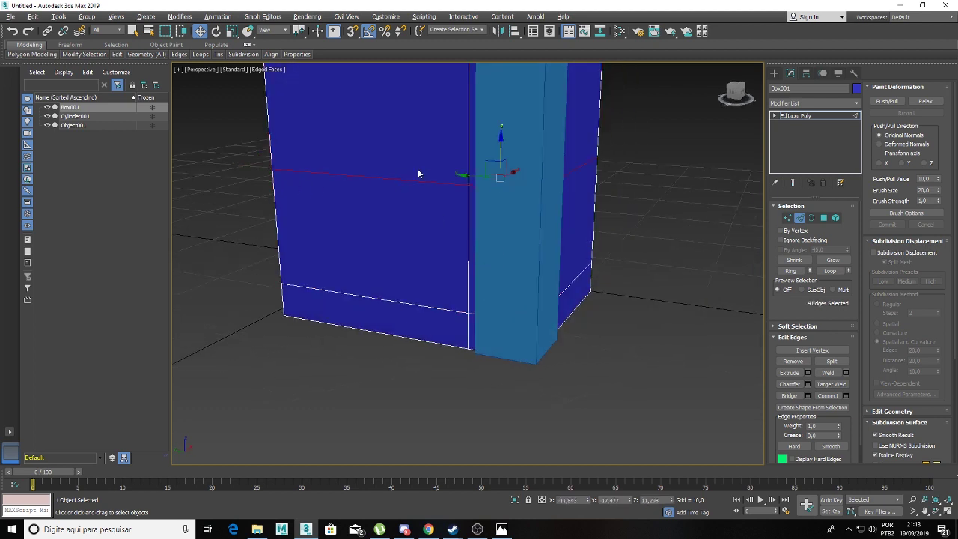
{"action": "left_click_drag", "start_coordinate": [497, 157], "coordinate": [503, 202]}
{"action": "left_click", "coordinate": [47, 125]}
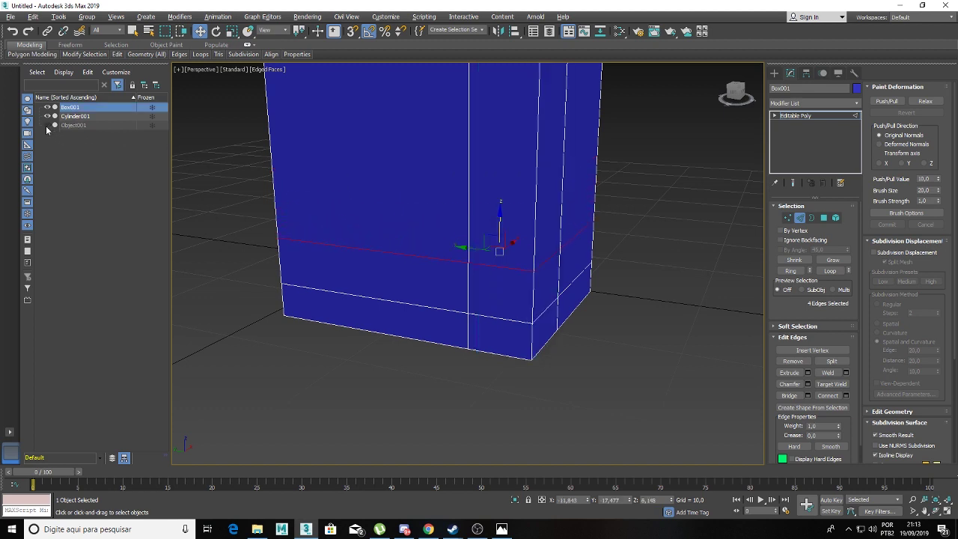
{"action": "key", "text": "4"}
{"action": "left_click", "coordinate": [498, 288]}
Step: Select the bottom-strip polygons, narrowing down to the front bottom strip
{"action": "left_click", "coordinate": [557, 284], "text": "ctrl"}
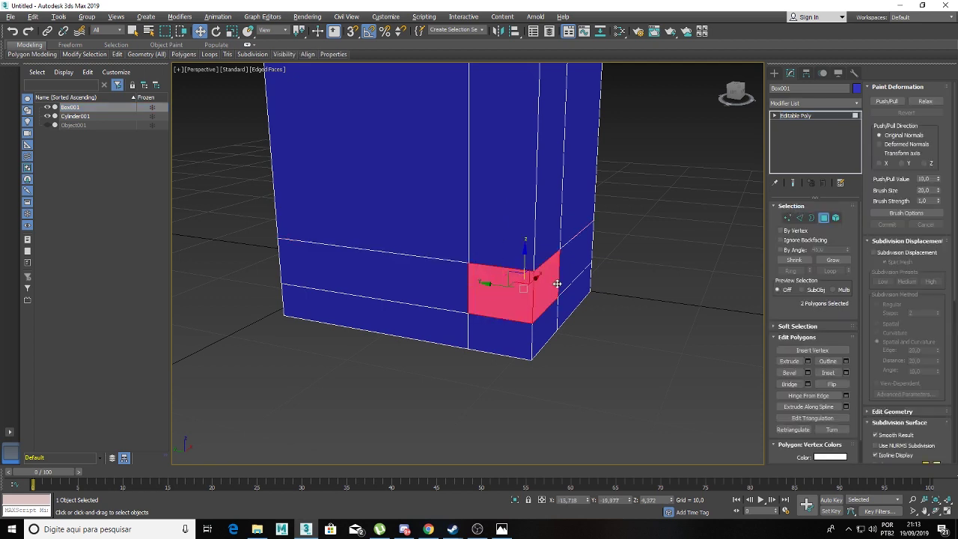
{"action": "left_click", "coordinate": [551, 327], "text": "ctrl"}
{"action": "left_click", "coordinate": [492, 330], "text": "ctrl"}
{"action": "left_click", "coordinate": [453, 330], "text": "ctrl"}
{"action": "left_click", "coordinate": [570, 295], "text": "ctrl"}
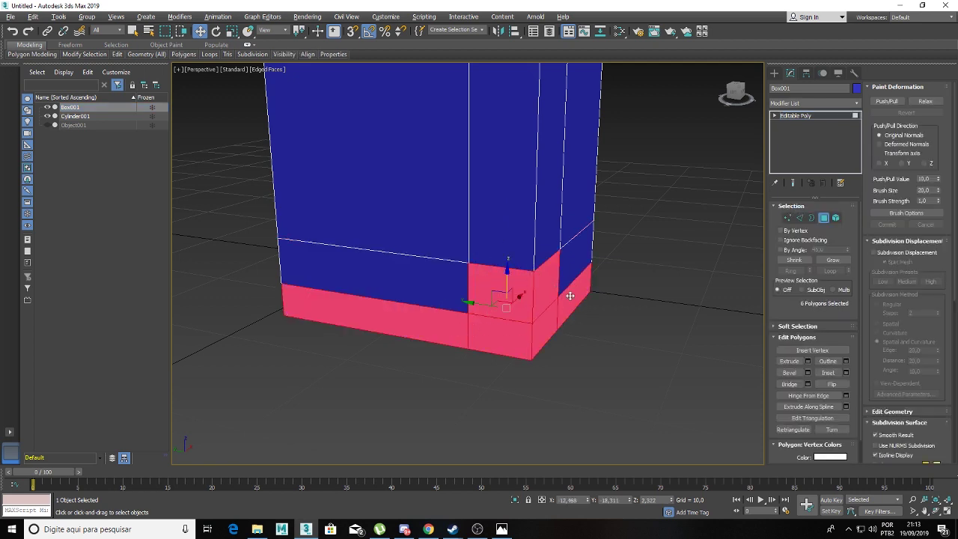
{"action": "middle_click_drag", "start_coordinate": [528, 315], "coordinate": [500, 315], "text": "alt"}
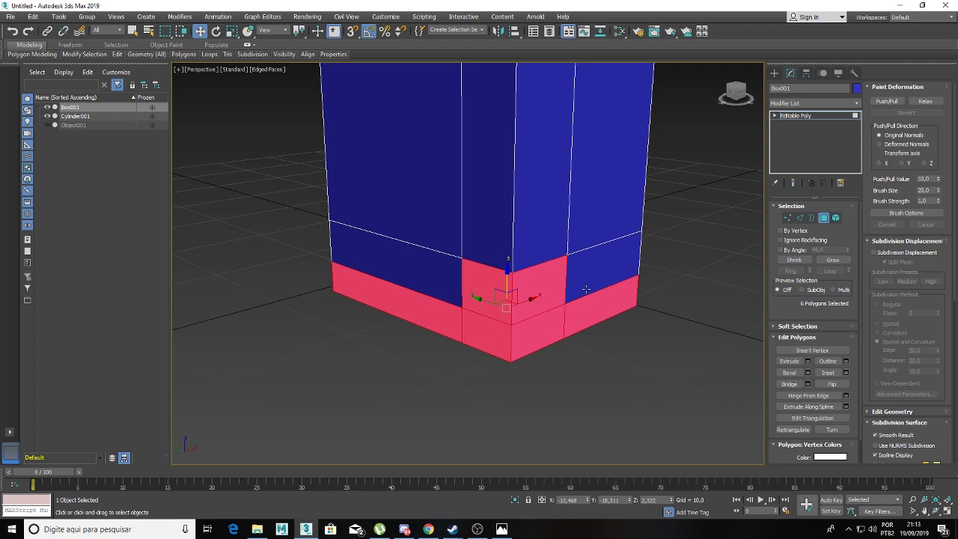
{"action": "middle_click_drag", "start_coordinate": [554, 302], "coordinate": [554, 304], "text": "alt"}
{"action": "left_click", "coordinate": [434, 266]}
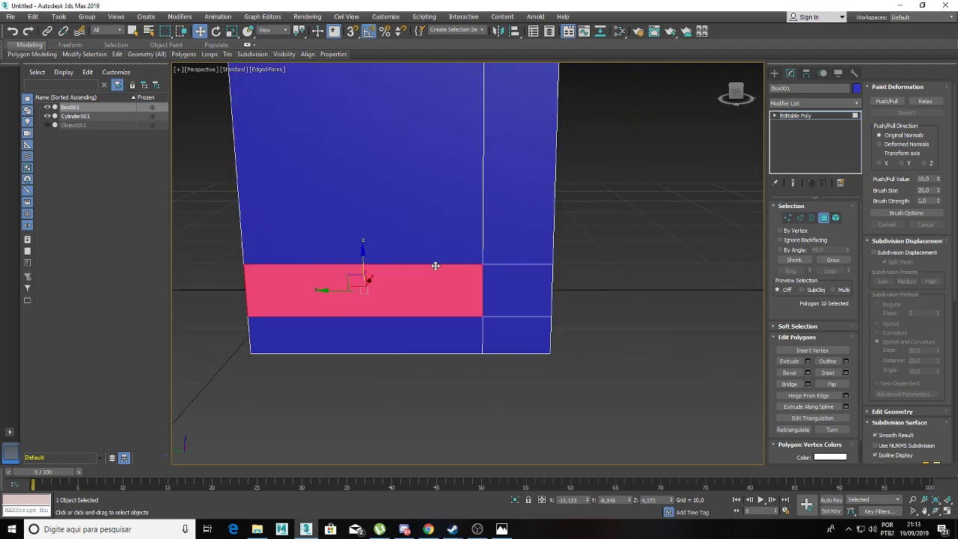
Step: Connect the bottom strip's horizontal edge ring into a vertical loop and slide it slightly on X
{"action": "key", "text": "2"}
{"action": "double_click", "coordinate": [457, 264]}
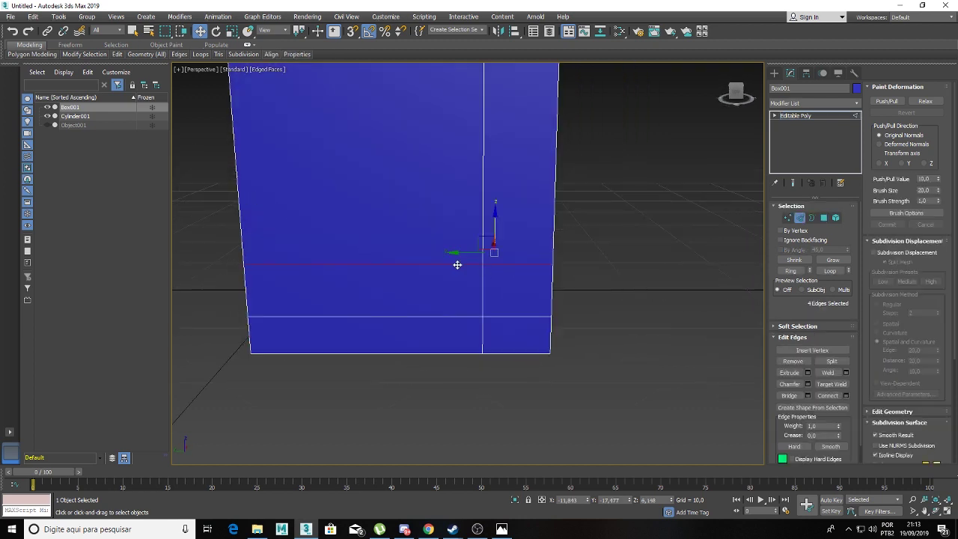
{"action": "left_click", "coordinate": [438, 264]}
{"action": "key", "text": "alt+r"}
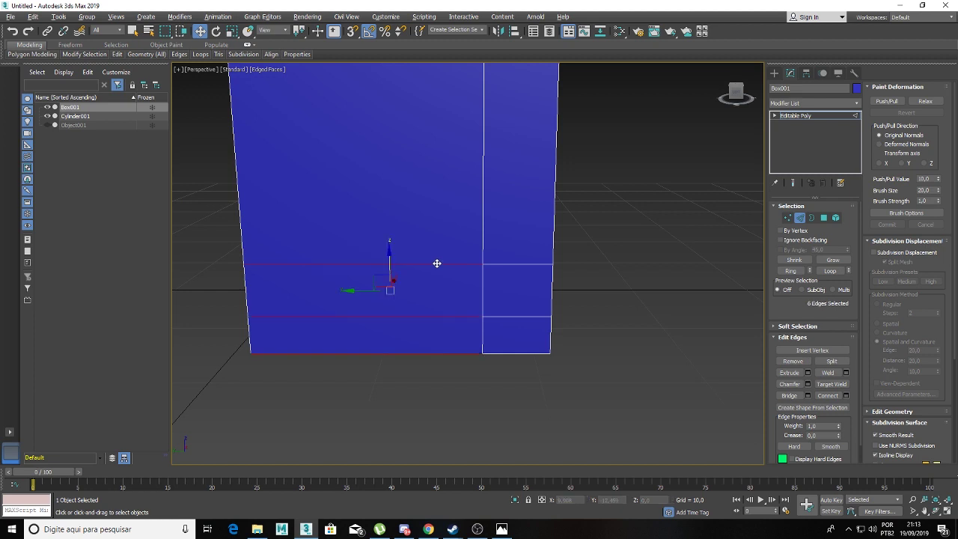
{"action": "key", "text": "ctrl+shift+e"}
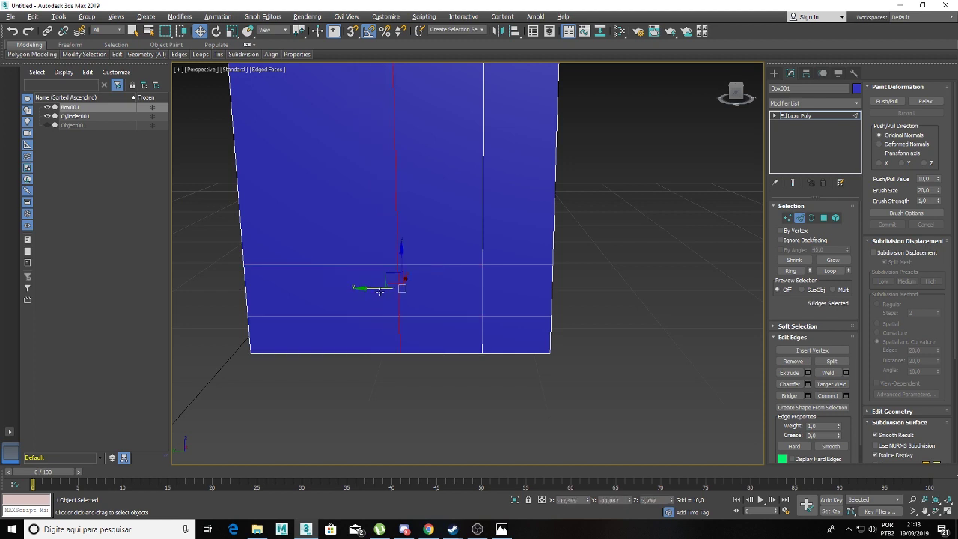
{"action": "middle_click_drag", "start_coordinate": [370, 290], "coordinate": [558, 291], "text": "alt"}
{"action": "left_click", "coordinate": [562, 286]}
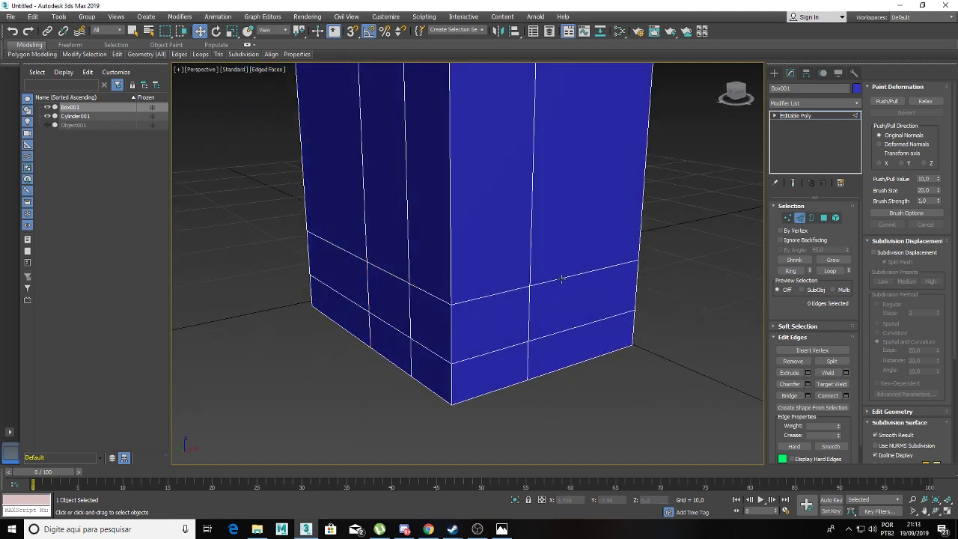
{"action": "left_click", "coordinate": [561, 279]}
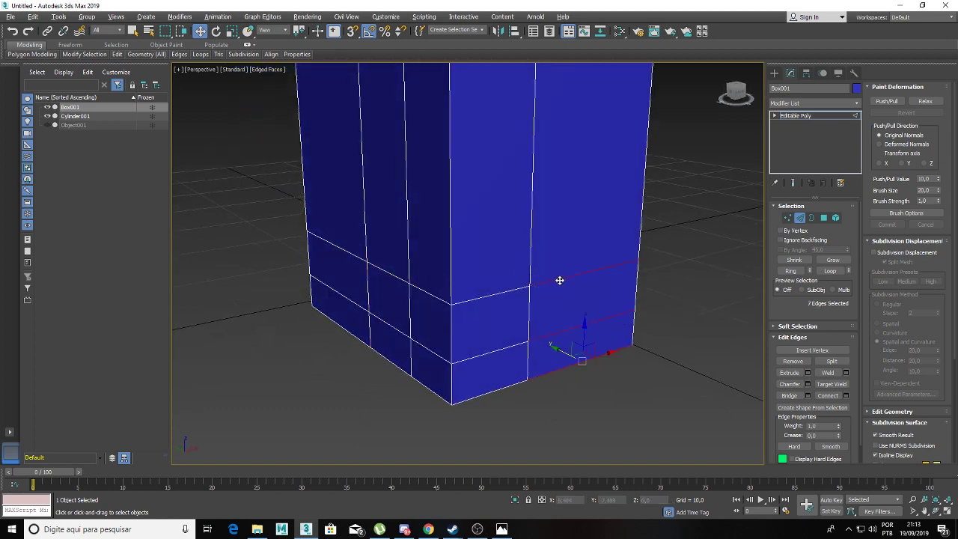
{"action": "double_click", "coordinate": [556, 278]}
{"action": "left_click_drag", "start_coordinate": [568, 292], "coordinate": [566, 294]}
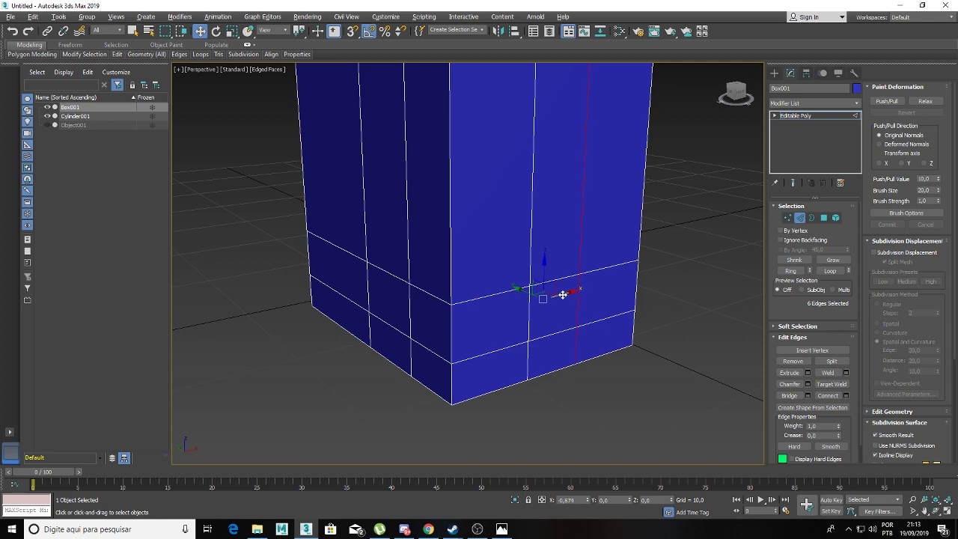
{"action": "key", "text": "4"}
{"action": "left_click", "coordinate": [344, 285]}
Step: Select the six lower-corner polygons of the box
{"action": "left_click", "coordinate": [490, 315]}
{"action": "left_click", "coordinate": [432, 316], "text": "ctrl"}
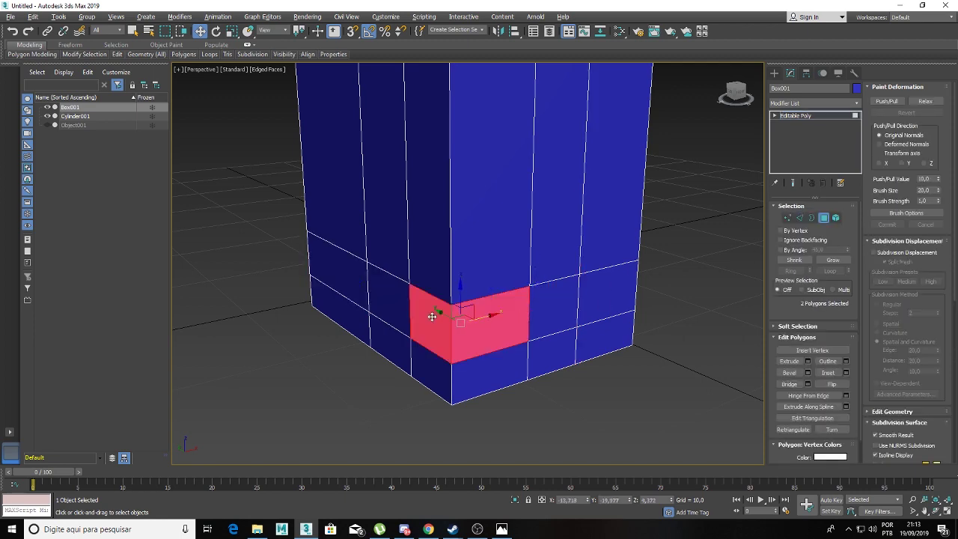
{"action": "left_click", "coordinate": [432, 363], "text": "ctrl"}
{"action": "left_click", "coordinate": [397, 350], "text": "ctrl"}
{"action": "left_click", "coordinate": [465, 361], "text": "ctrl"}
{"action": "left_click", "coordinate": [532, 362], "text": "ctrl"}
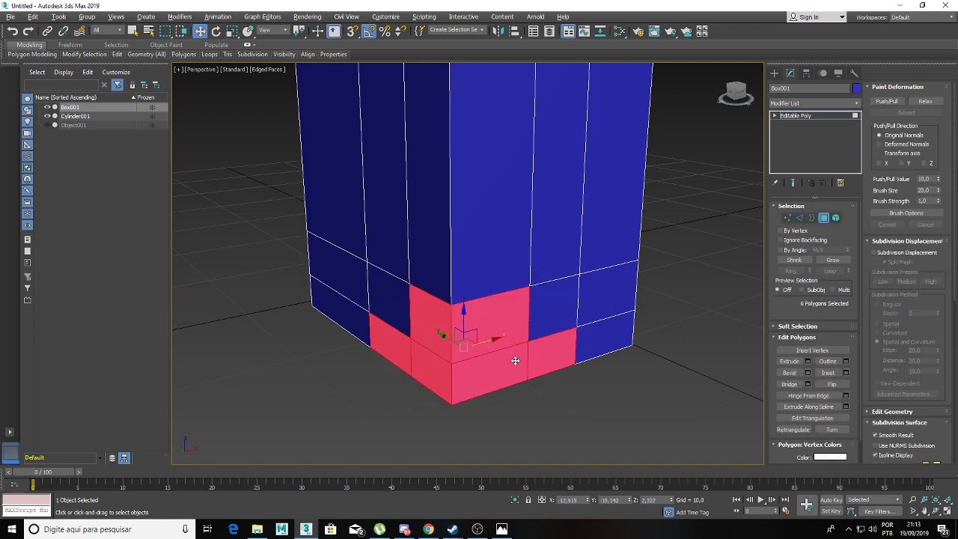
Step: Detach the selected faces as a clone into a new object named Object002
{"action": "mouse_move", "coordinate": [515, 361]}
{"action": "middle_mouse_down", "text": "alt"}
{"action": "mouse_move", "coordinate": [553, 354]}
{"action": "mouse_move", "coordinate": [507, 349]}
{"action": "mouse_move", "coordinate": [513, 299]}
{"action": "mouse_move", "coordinate": [517, 322]}
{"action": "mouse_move", "coordinate": [451, 252]}
{"action": "middle_mouse_up", "text": "alt"}
{"action": "middle_click_drag", "start_coordinate": [479, 332], "coordinate": [494, 337], "text": "alt"}
{"action": "scroll", "coordinate": [909, 274], "scroll_direction": "down", "scroll_amount": 3}
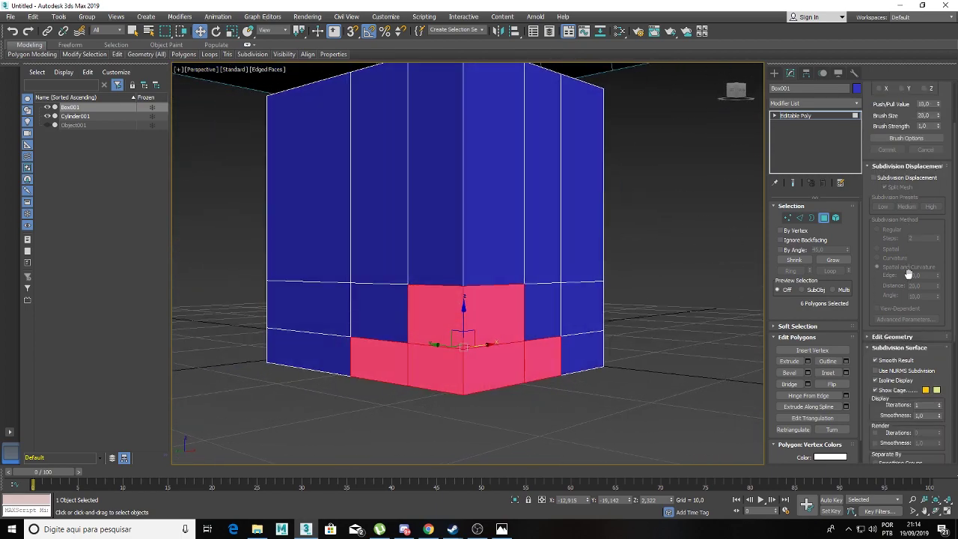
{"action": "scroll", "coordinate": [909, 274], "scroll_direction": "down", "scroll_amount": 3}
{"action": "scroll", "coordinate": [908, 274], "scroll_direction": "down", "scroll_amount": 3}
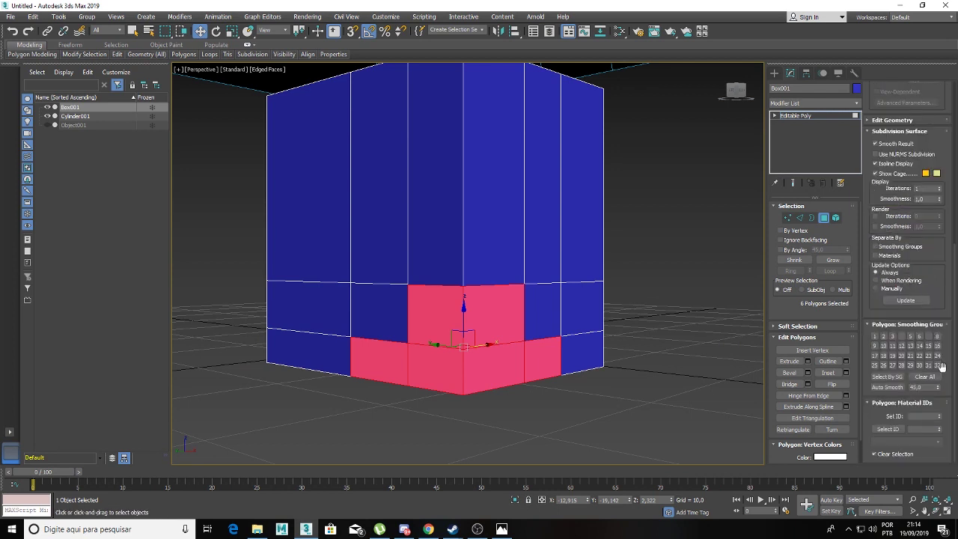
{"action": "left_click_drag", "start_coordinate": [953, 336], "coordinate": [954, 172]}
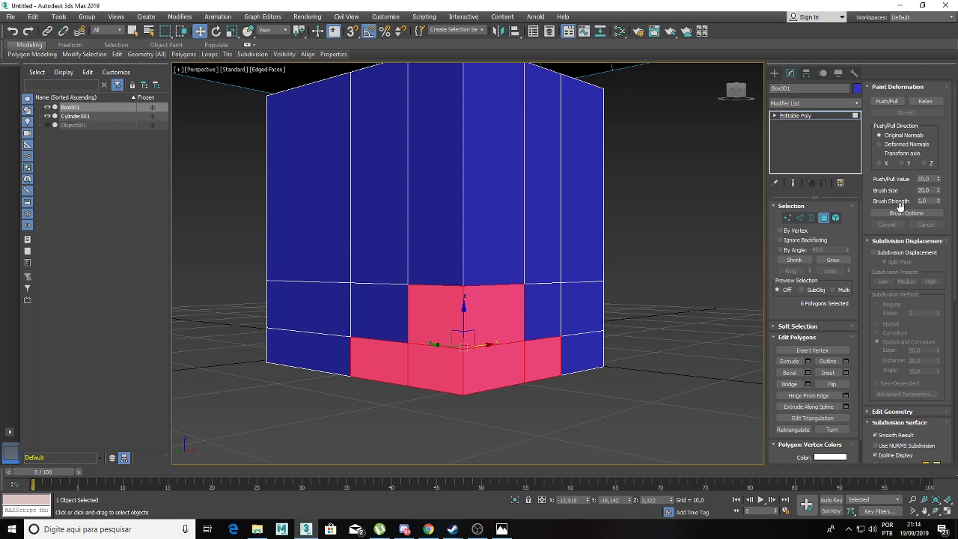
{"action": "left_click", "coordinate": [880, 411]}
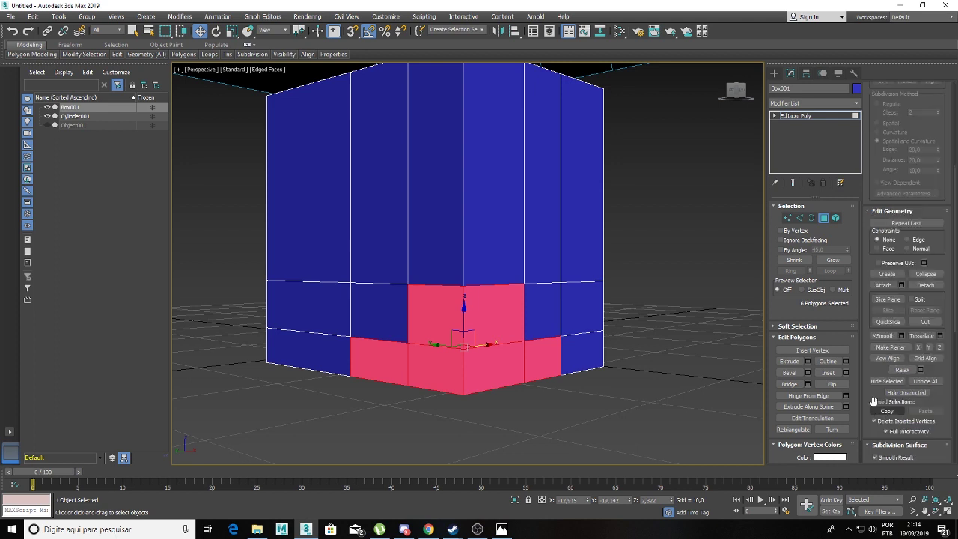
{"action": "left_click", "coordinate": [925, 285]}
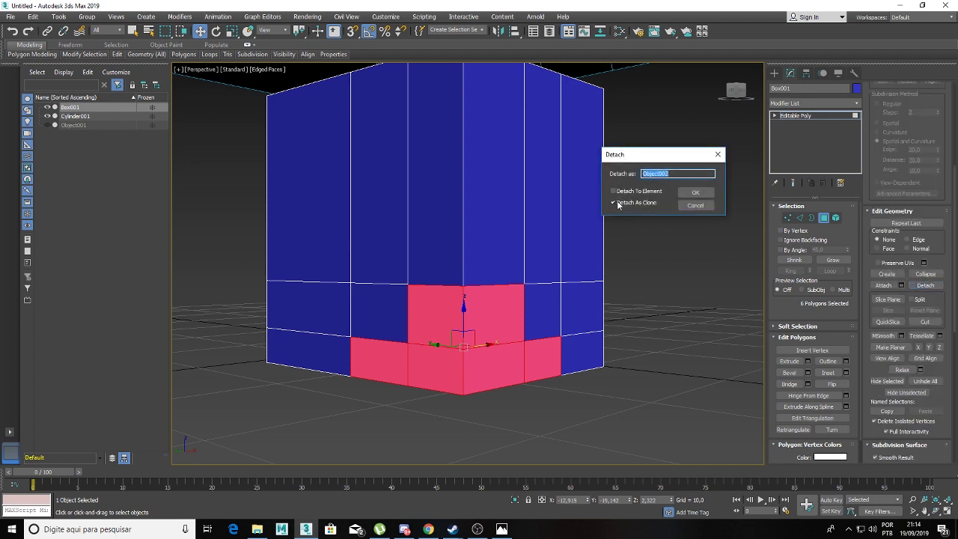
{"action": "left_click", "coordinate": [692, 192]}
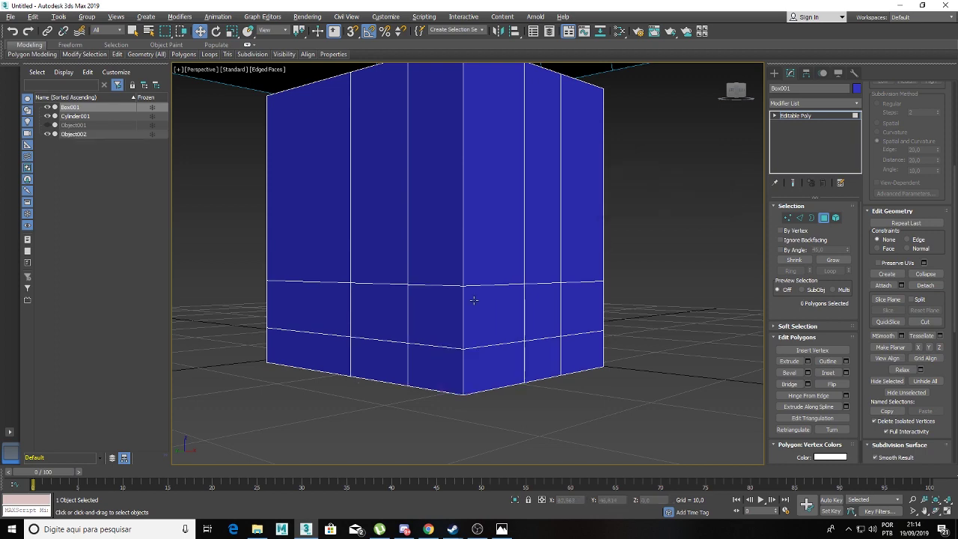
Step: Set Object002's object colour to teal and make Object001 visible again
{"action": "middle_click_drag", "start_coordinate": [449, 224], "coordinate": [130, 177], "text": "alt"}
{"action": "left_click", "coordinate": [72, 134]}
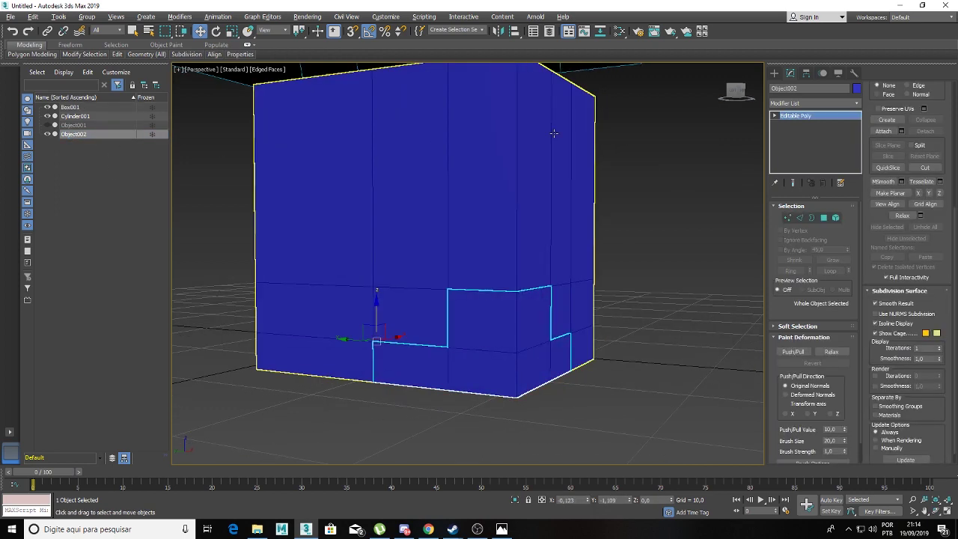
{"action": "left_click", "coordinate": [857, 88]}
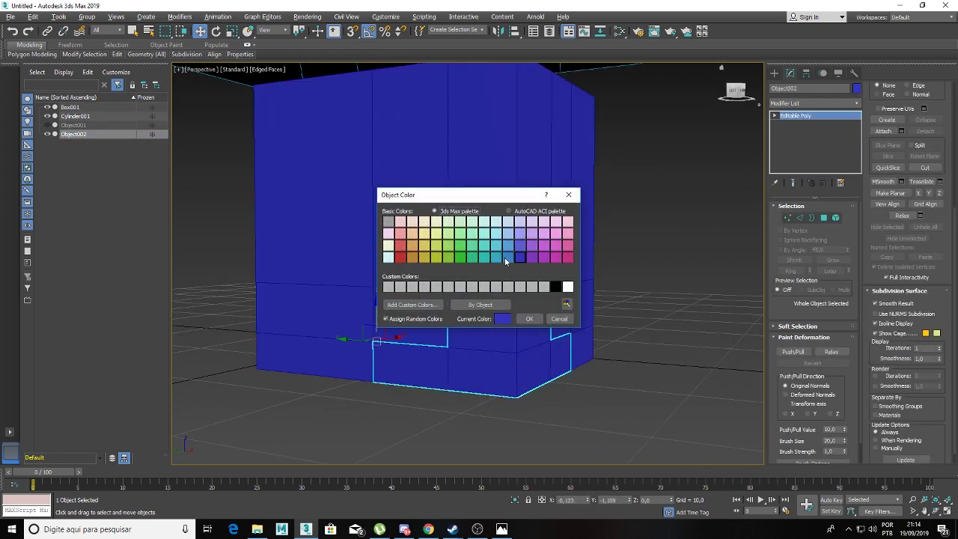
{"action": "left_click", "coordinate": [498, 258]}
{"action": "left_click", "coordinate": [529, 319]}
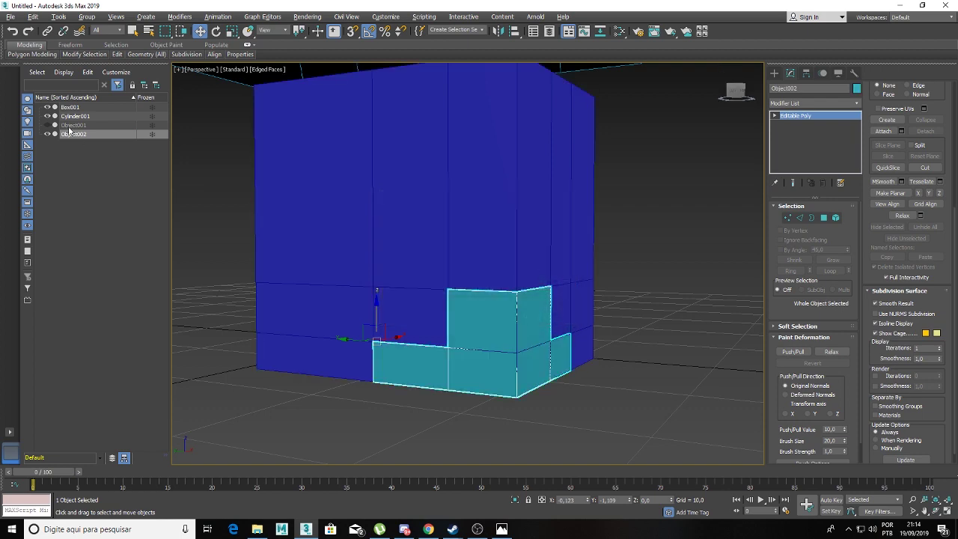
{"action": "left_click", "coordinate": [47, 126]}
{"action": "mouse_move", "coordinate": [374, 299]}
{"action": "middle_mouse_down", "text": "alt"}
{"action": "mouse_move", "coordinate": [547, 318]}
{"action": "mouse_move", "coordinate": [551, 297]}
{"action": "middle_mouse_up", "text": "alt"}
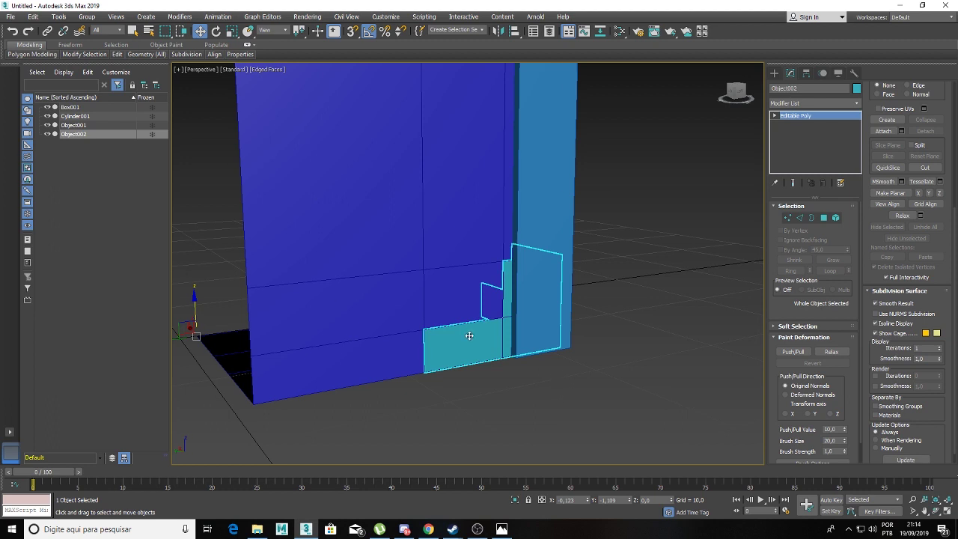
Step: Extrude Object002's six trim faces by Local Normal to height 1.052, then hide Object001
{"action": "left_click", "coordinate": [823, 218]}
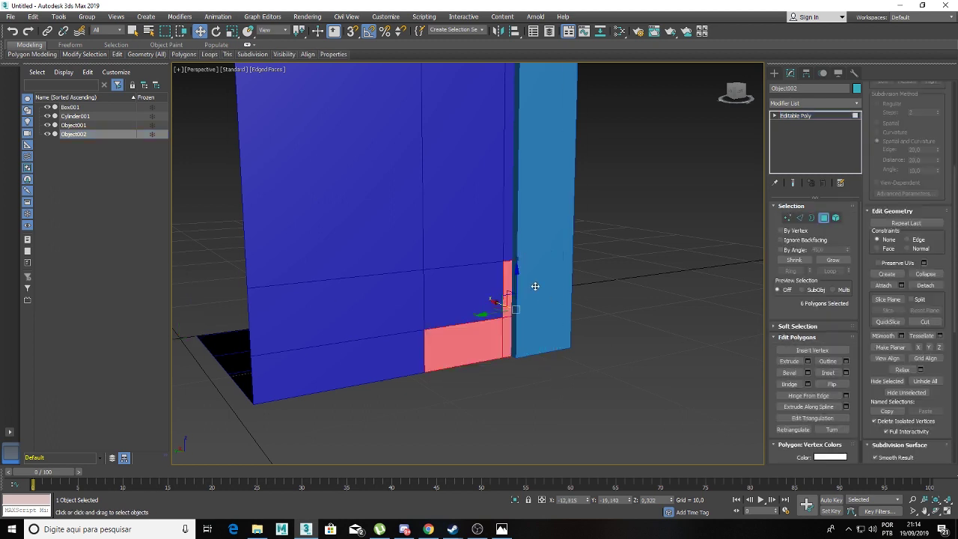
{"action": "left_click", "coordinate": [807, 361]}
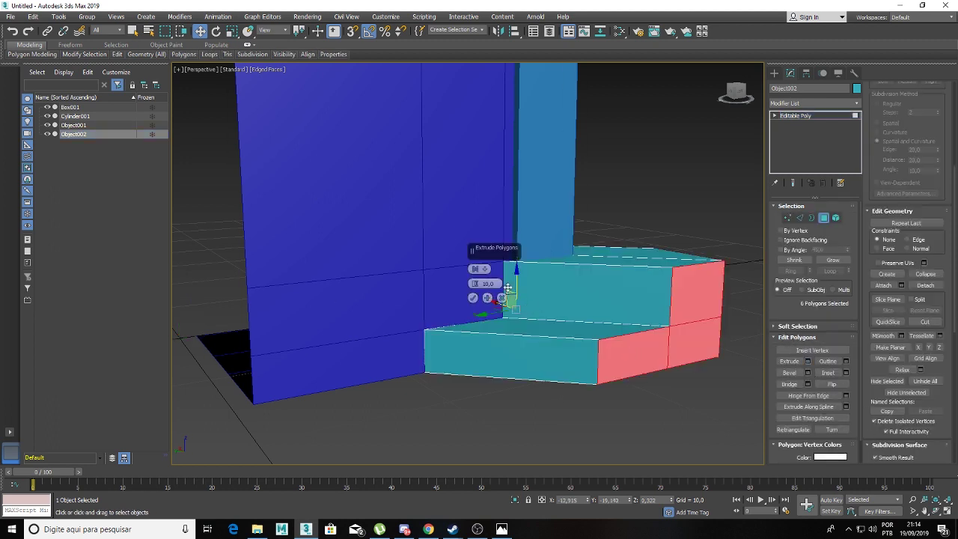
{"action": "left_click", "coordinate": [479, 267]}
{"action": "left_click", "coordinate": [509, 287]}
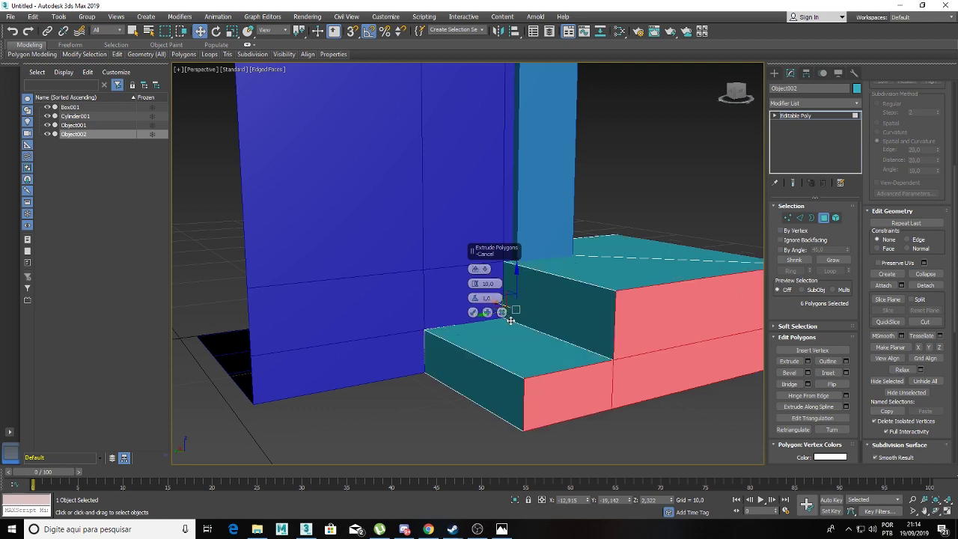
{"action": "mouse_move", "coordinate": [510, 320]}
{"action": "middle_mouse_down", "text": "alt"}
{"action": "mouse_move", "coordinate": [502, 331]}
{"action": "mouse_move", "coordinate": [517, 330]}
{"action": "middle_mouse_up", "text": "alt"}
{"action": "left_click_drag", "start_coordinate": [476, 292], "coordinate": [472, 312]}
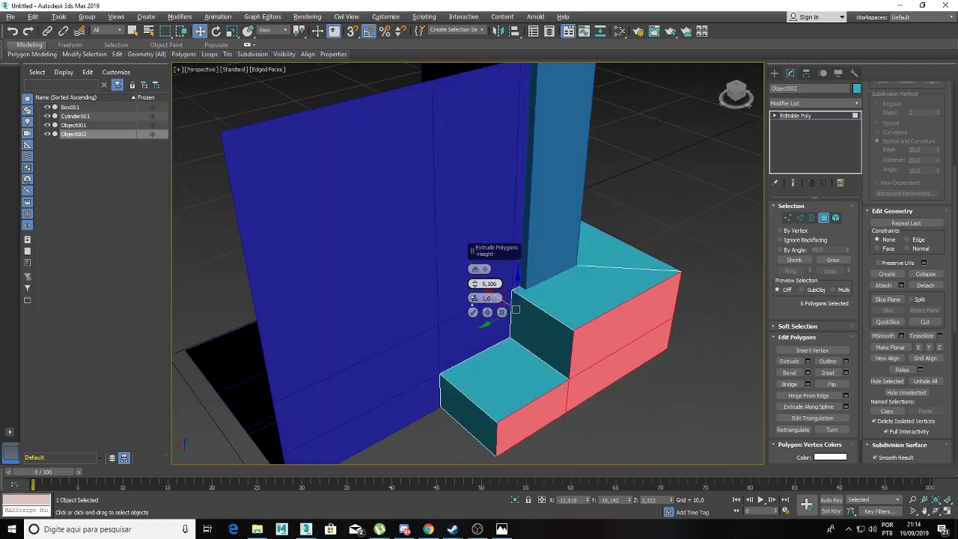
{"action": "middle_click_drag", "start_coordinate": [471, 313], "coordinate": [567, 354], "text": "alt"}
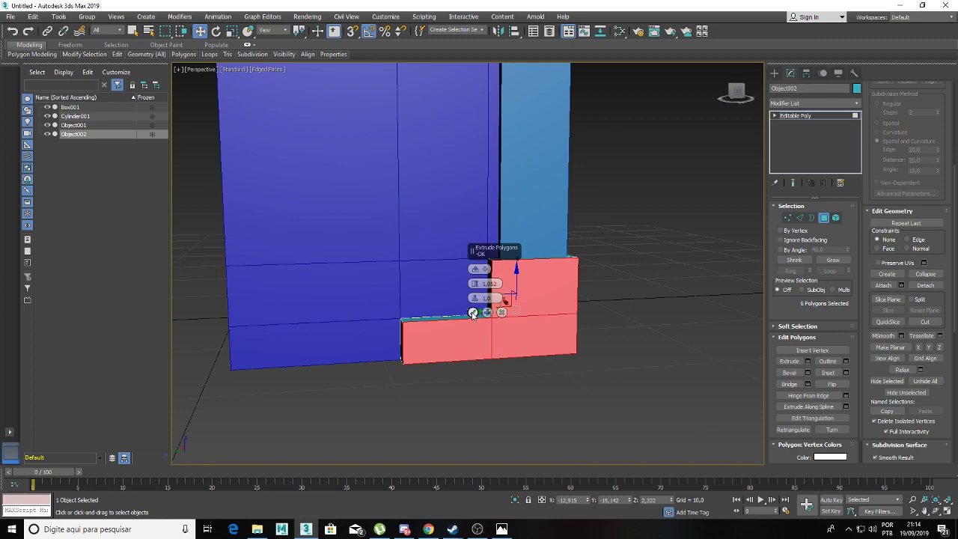
{"action": "mouse_move", "coordinate": [447, 327]}
{"action": "middle_mouse_down", "text": "alt"}
{"action": "mouse_move", "coordinate": [494, 355]}
{"action": "mouse_move", "coordinate": [530, 352]}
{"action": "middle_mouse_up", "text": "alt"}
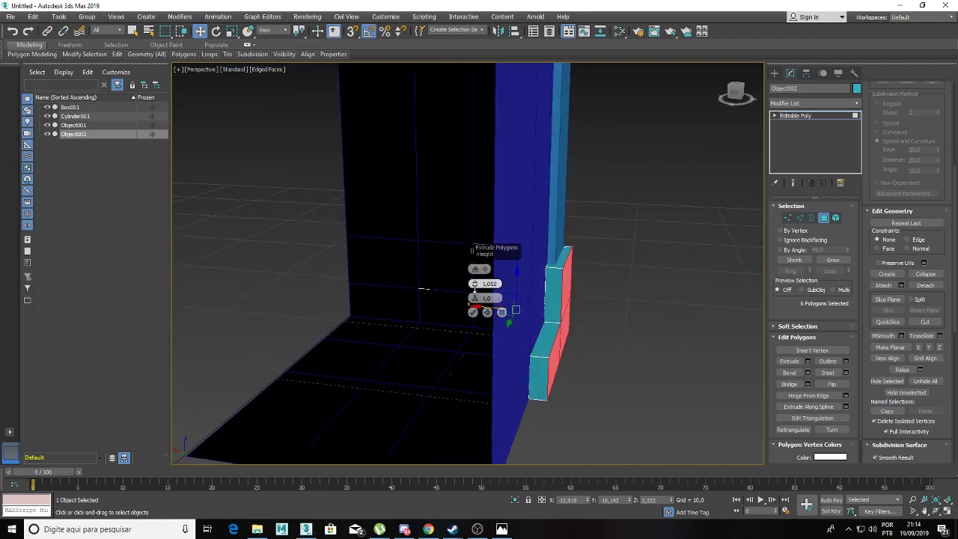
{"action": "left_click", "coordinate": [473, 311]}
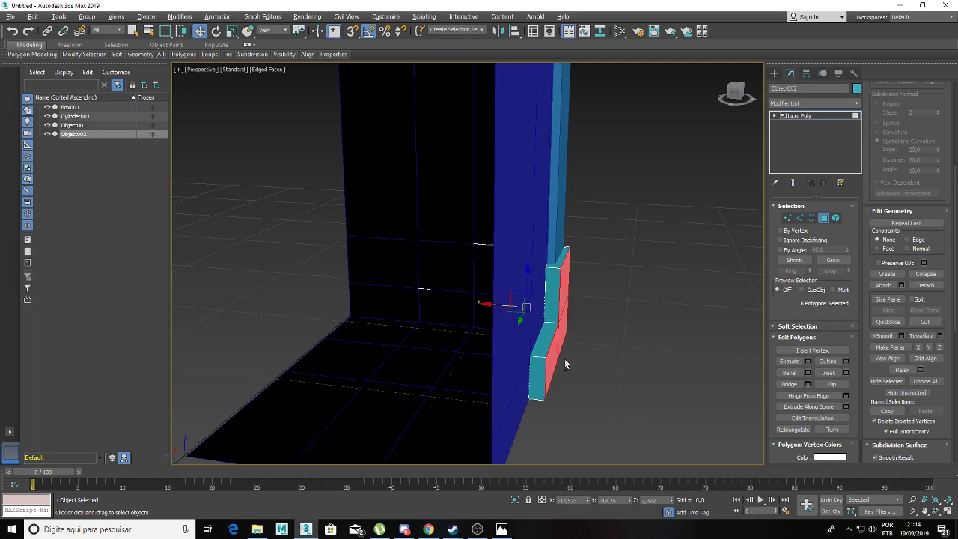
{"action": "middle_click_drag", "start_coordinate": [566, 365], "coordinate": [500, 312], "text": "alt"}
{"action": "left_click", "coordinate": [47, 125]}
Step: Hide Box001 and inspect the thickened teal trim on its own in face mode
{"action": "left_click", "coordinate": [52, 117]}
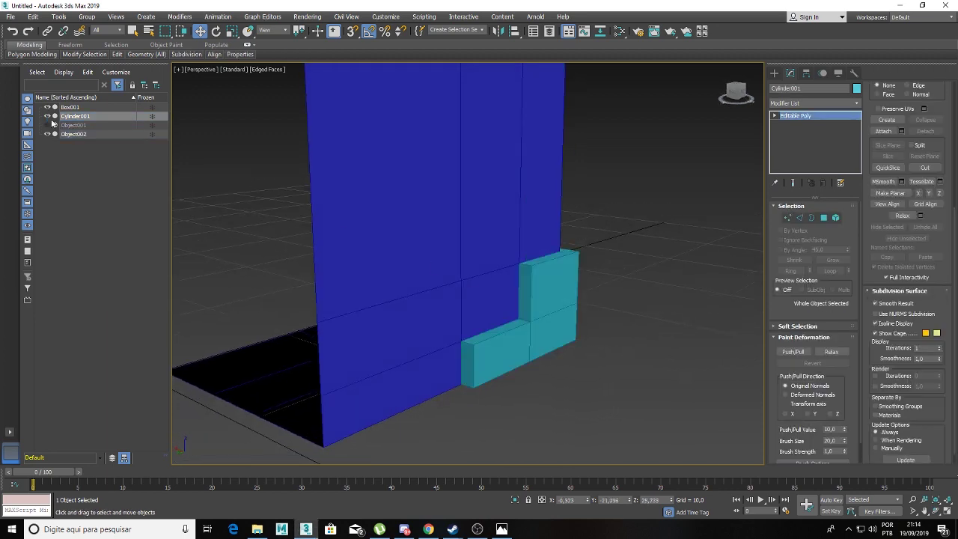
{"action": "left_click", "coordinate": [47, 107]}
{"action": "mouse_move", "coordinate": [306, 269]}
{"action": "middle_mouse_down", "text": "alt"}
{"action": "mouse_move", "coordinate": [571, 305]}
{"action": "mouse_move", "coordinate": [635, 327]}
{"action": "mouse_move", "coordinate": [490, 282]}
{"action": "mouse_move", "coordinate": [568, 311]}
{"action": "mouse_move", "coordinate": [462, 306]}
{"action": "mouse_move", "coordinate": [508, 287]}
{"action": "middle_mouse_up", "text": "alt"}
{"action": "left_click", "coordinate": [489, 283]}
{"action": "key", "text": "4"}
Step: Unhide Object001 and Box001, clear the trim's face selection, and select Box001
{"action": "left_click", "coordinate": [48, 125]}
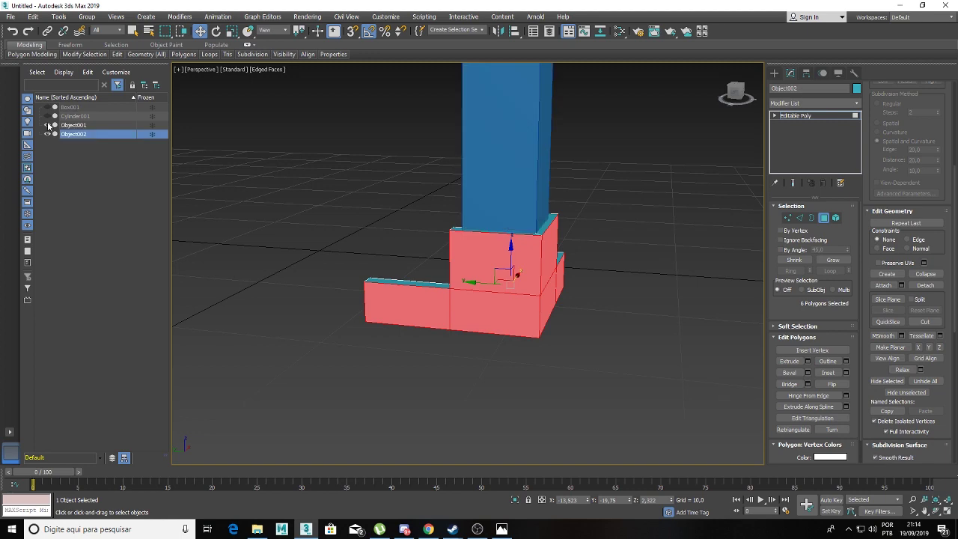
{"action": "key", "text": "ctrl+d"}
{"action": "left_click", "coordinate": [47, 107]}
{"action": "mouse_move", "coordinate": [449, 285]}
{"action": "middle_mouse_down", "text": "alt"}
{"action": "mouse_move", "coordinate": [602, 306]}
{"action": "mouse_move", "coordinate": [551, 309]}
{"action": "mouse_move", "coordinate": [598, 299]}
{"action": "mouse_move", "coordinate": [601, 257]}
{"action": "mouse_move", "coordinate": [504, 299]}
{"action": "mouse_move", "coordinate": [513, 293]}
{"action": "mouse_move", "coordinate": [475, 299]}
{"action": "mouse_move", "coordinate": [447, 287]}
{"action": "mouse_move", "coordinate": [442, 304]}
{"action": "mouse_move", "coordinate": [513, 299]}
{"action": "mouse_move", "coordinate": [522, 305]}
{"action": "mouse_move", "coordinate": [479, 302]}
{"action": "mouse_move", "coordinate": [543, 331]}
{"action": "middle_mouse_up", "text": "alt"}
{"action": "left_click", "coordinate": [602, 306]}
{"action": "left_click", "coordinate": [790, 118]}
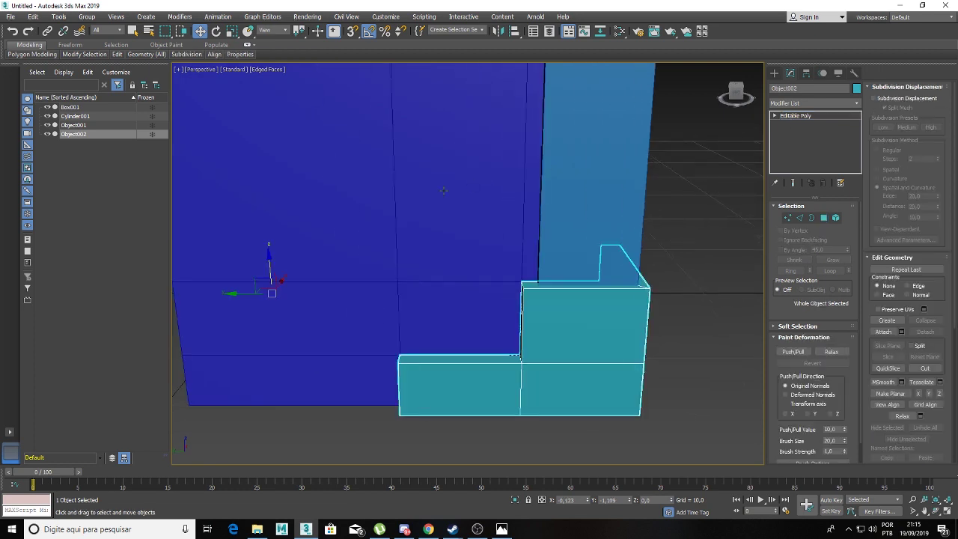
{"action": "left_click", "coordinate": [436, 195]}
{"action": "scroll", "coordinate": [449, 217], "scroll_direction": "down", "scroll_amount": 5}
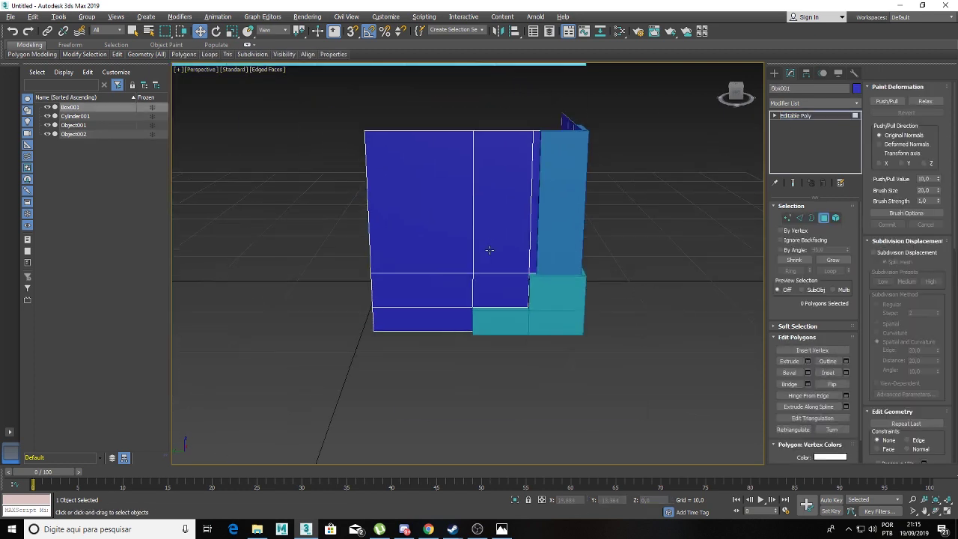
{"action": "middle_click_drag", "start_coordinate": [487, 247], "coordinate": [505, 198], "text": "alt"}
{"action": "middle_click_drag", "start_coordinate": [452, 298], "coordinate": [422, 299], "text": "alt"}
Step: Hide everything except the blue box and switch to Edge mode
{"action": "right_click", "coordinate": [528, 187]}
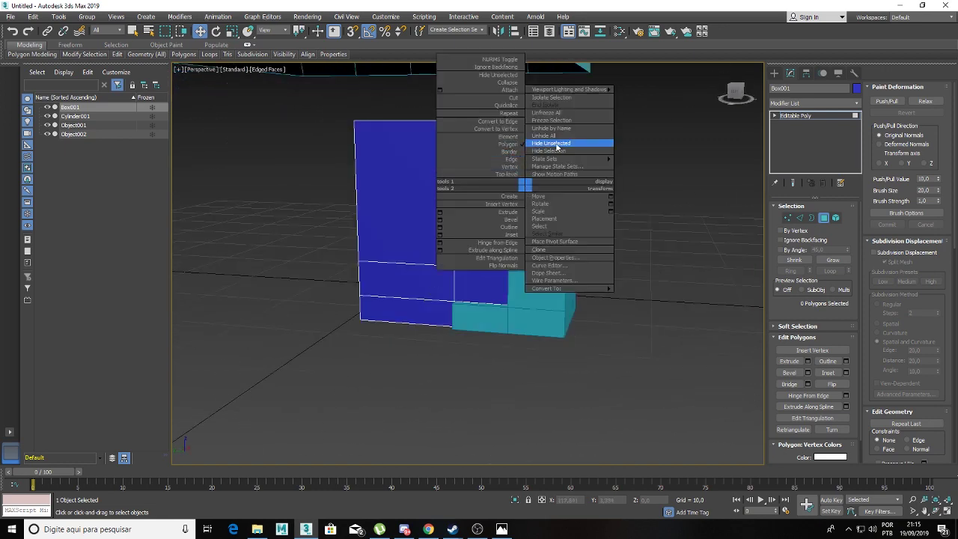
{"action": "left_click", "coordinate": [550, 143]}
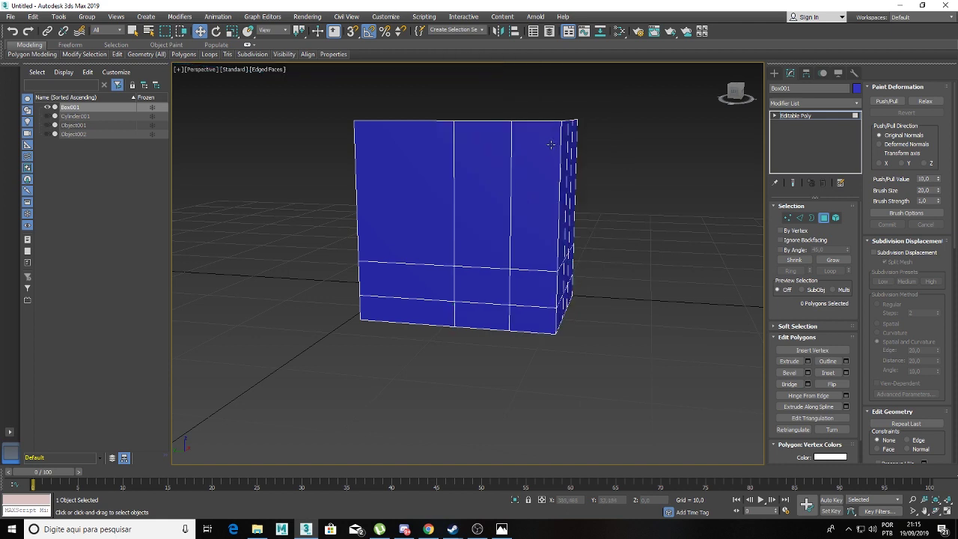
{"action": "left_click", "coordinate": [540, 273]}
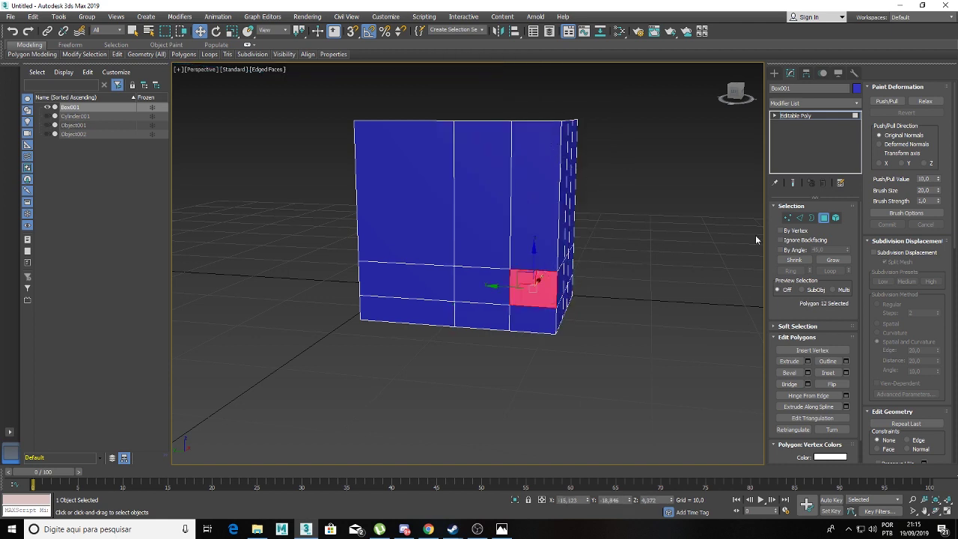
{"action": "left_click", "coordinate": [800, 218]}
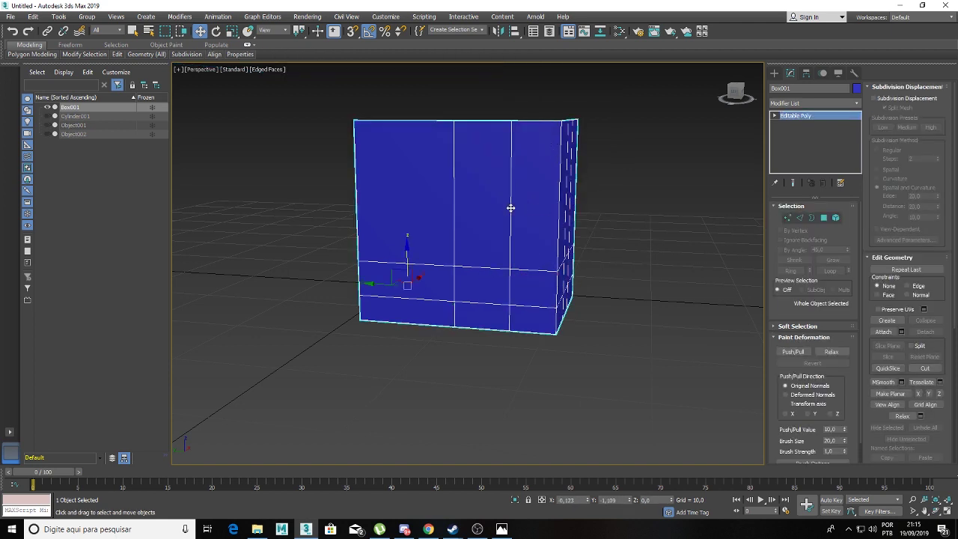
Step: Remove the box's extra vertical edge loops and its middle horizontal loop with Ctrl+Backspace
{"action": "double_click", "coordinate": [510, 207]}
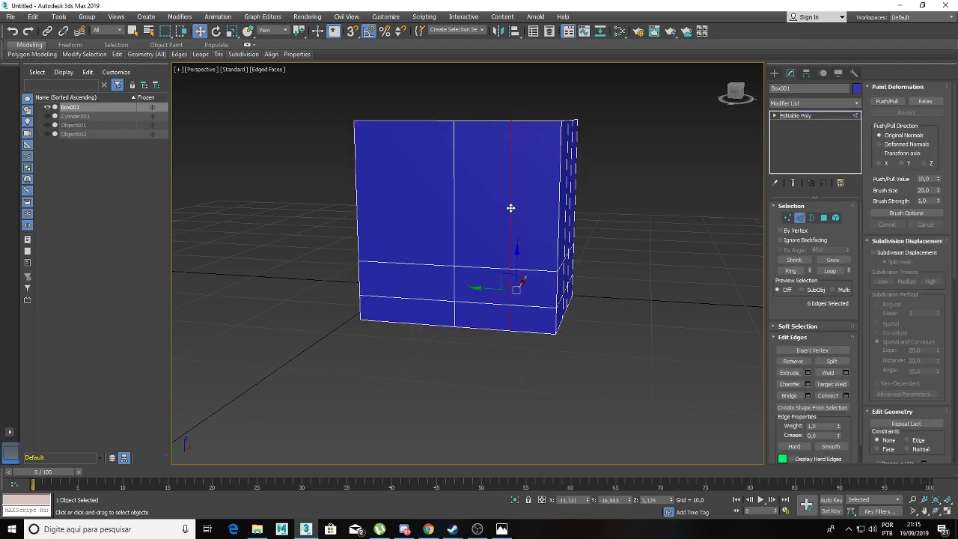
{"action": "key", "text": "ctrl+d"}
{"action": "double_click", "coordinate": [455, 208]}
{"action": "middle_click_drag", "start_coordinate": [455, 199], "coordinate": [507, 222], "text": "alt"}
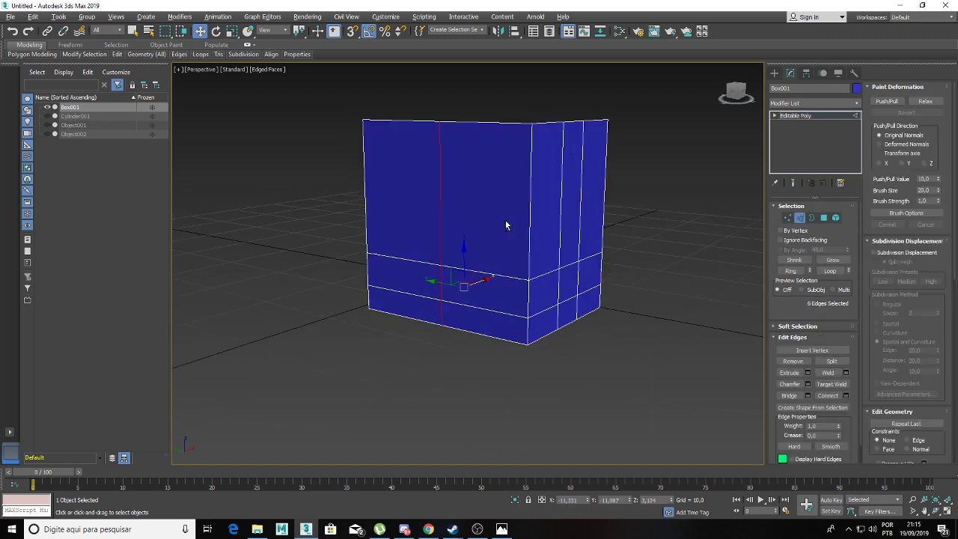
{"action": "double_click", "coordinate": [555, 214], "text": "ctrl"}
{"action": "double_click", "coordinate": [578, 213], "text": "ctrl"}
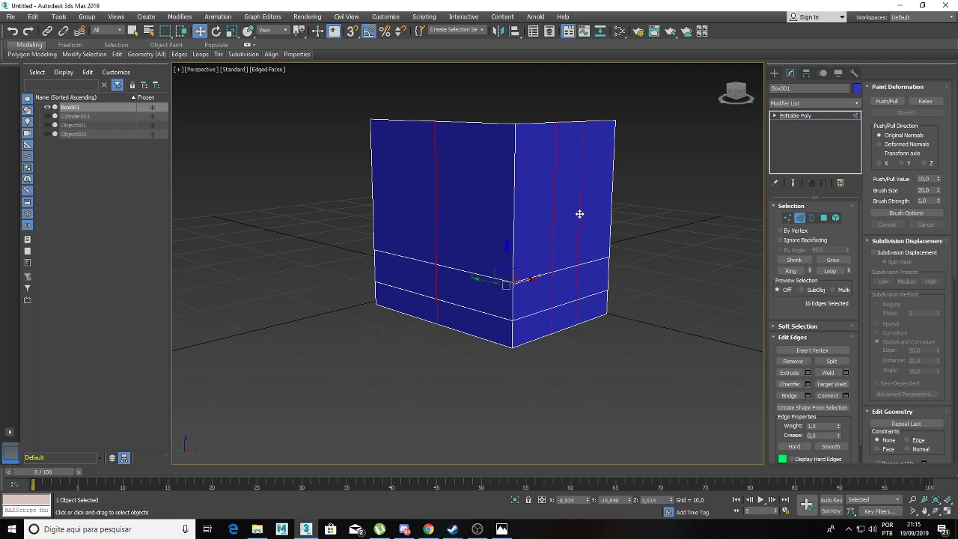
{"action": "key", "text": "ctrl+BackSpace"}
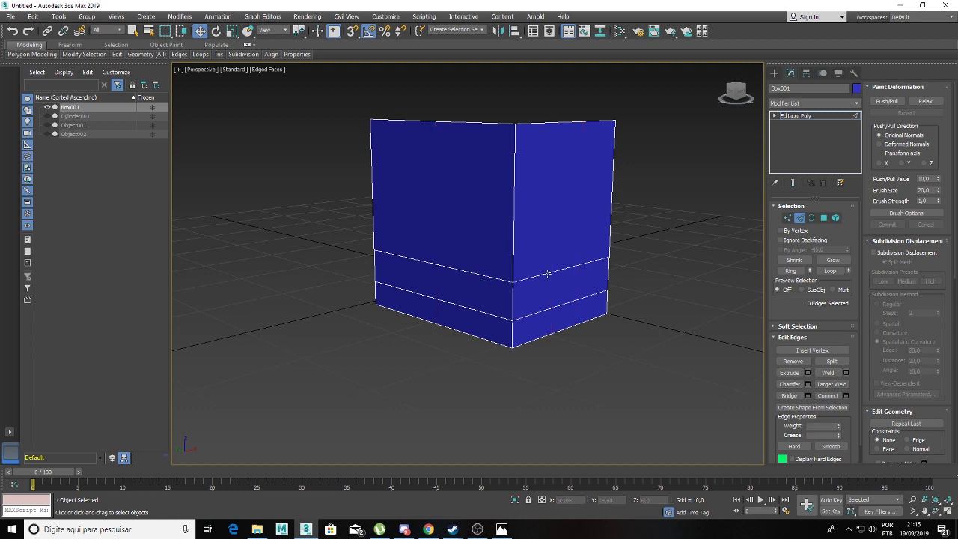
{"action": "double_click", "coordinate": [544, 274]}
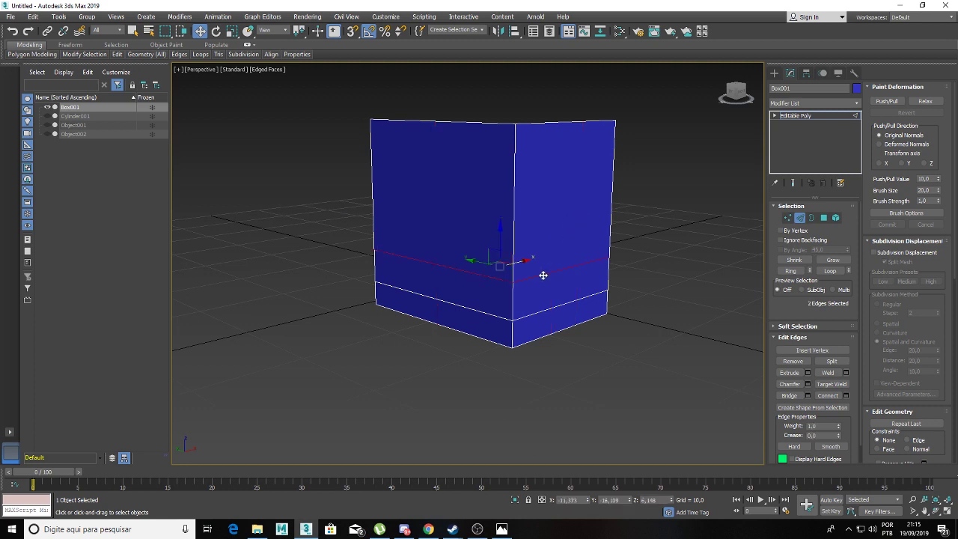
{"action": "key", "text": "ctrl+BackSpace"}
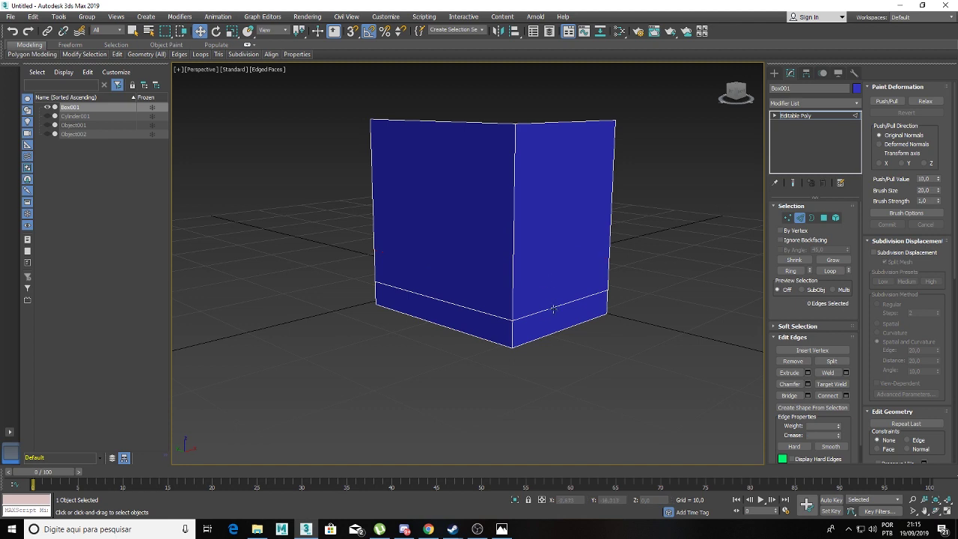
{"action": "middle_click_drag", "start_coordinate": [552, 310], "coordinate": [568, 313], "text": "alt"}
Step: Select Box001's two bottom-band polygons and apply an extrusion to them
{"action": "left_click", "coordinate": [824, 218]}
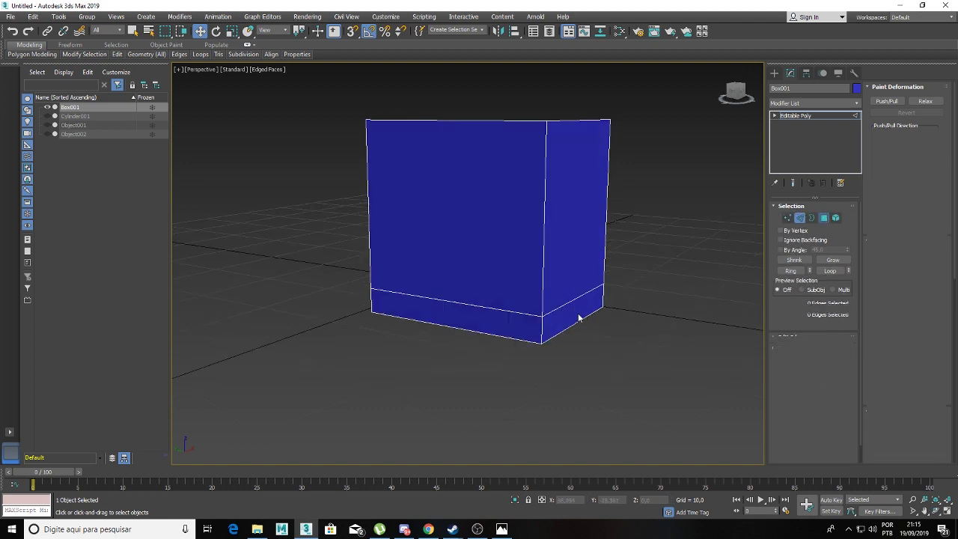
{"action": "left_click", "coordinate": [577, 317]}
{"action": "left_click", "coordinate": [479, 318], "text": "ctrl"}
{"action": "mouse_move", "coordinate": [478, 317]}
{"action": "middle_mouse_down", "text": "alt"}
{"action": "mouse_move", "coordinate": [516, 321]}
{"action": "mouse_move", "coordinate": [512, 297]}
{"action": "mouse_move", "coordinate": [553, 323]}
{"action": "middle_mouse_up", "text": "alt"}
{"action": "left_click", "coordinate": [807, 360]}
{"action": "left_click", "coordinate": [502, 298]}
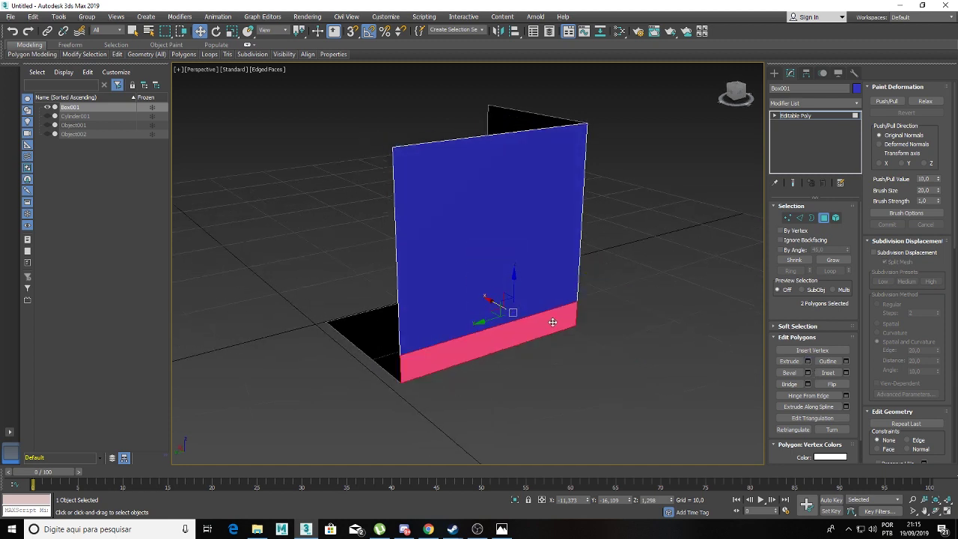
Step: Detach the two bottom-band polygons as a clone named Object003
{"action": "left_click", "coordinate": [873, 244]}
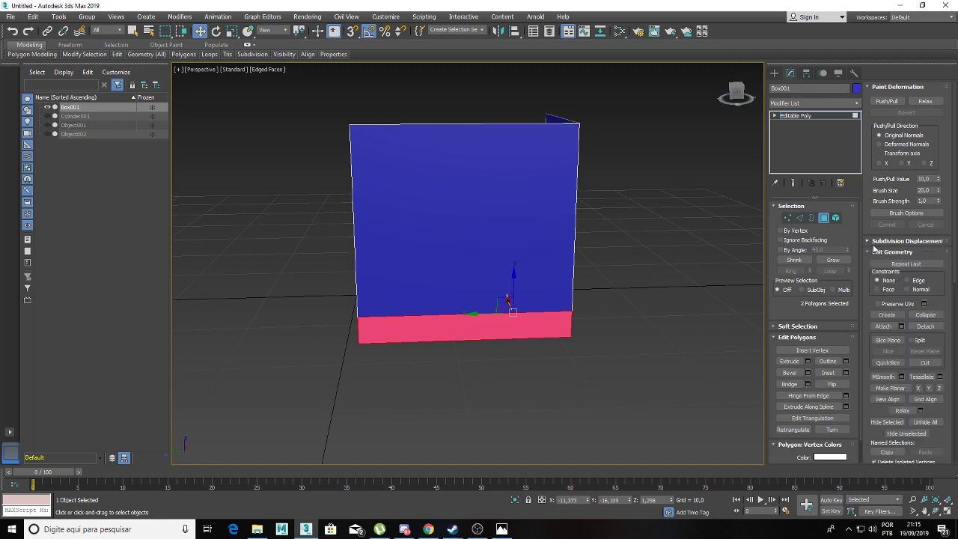
{"action": "left_click", "coordinate": [925, 326]}
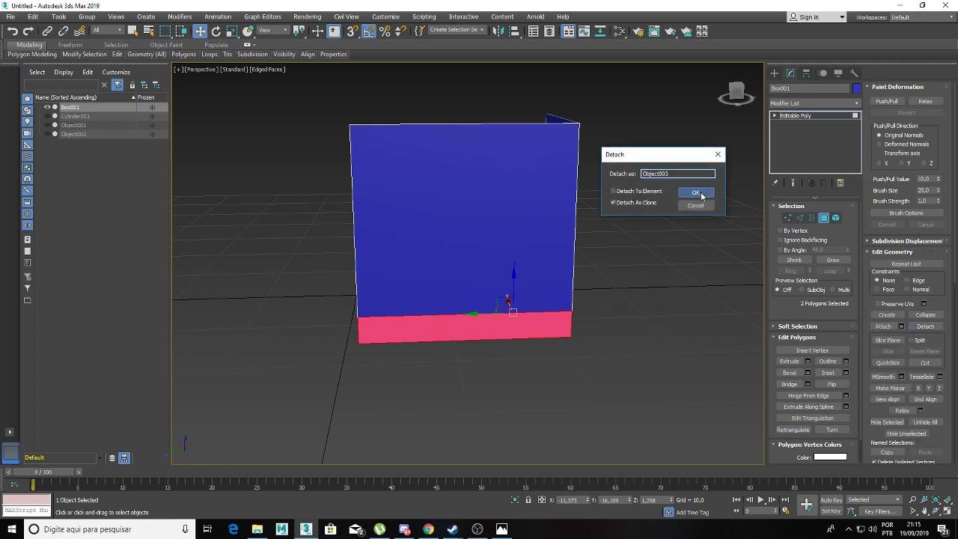
{"action": "left_click", "coordinate": [695, 193]}
Step: Colour Object003 purple and try an extrusion height of 0.772
{"action": "left_click", "coordinate": [73, 143]}
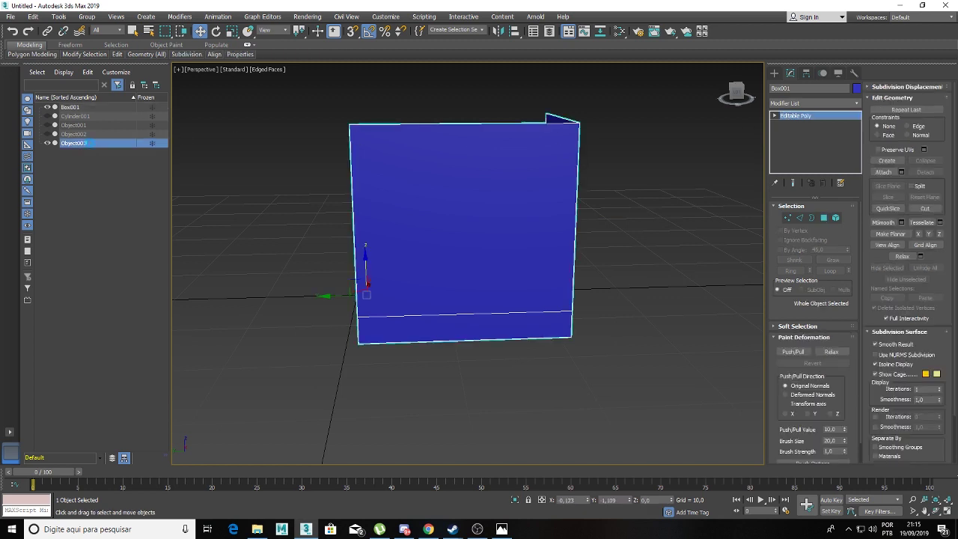
{"action": "left_click", "coordinate": [857, 89]}
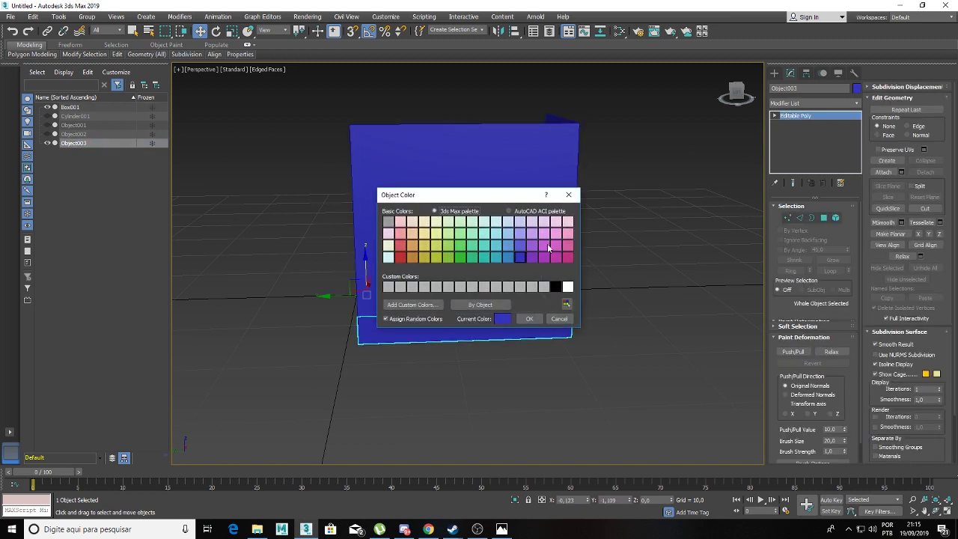
{"action": "left_click", "coordinate": [529, 319]}
{"action": "middle_click_drag", "start_coordinate": [526, 316], "coordinate": [739, 227], "text": "alt"}
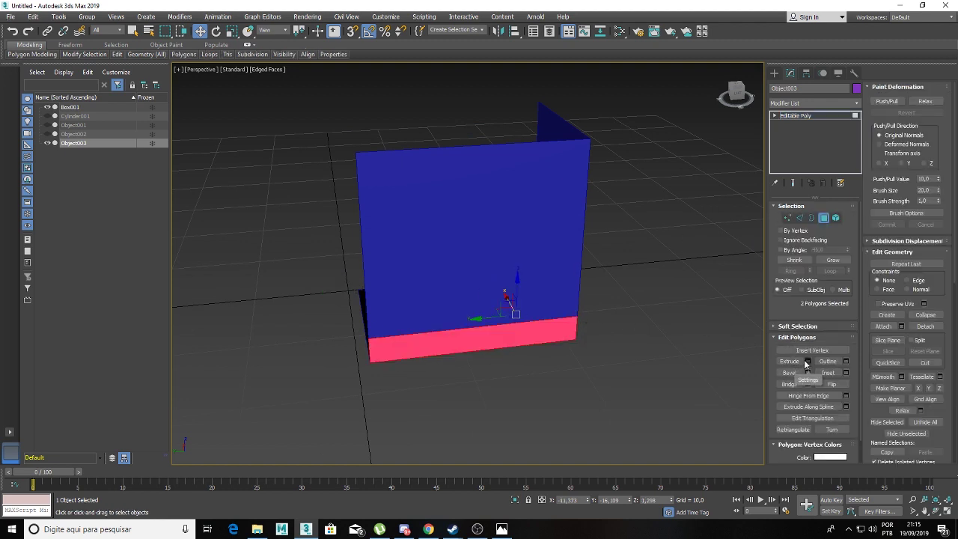
{"action": "left_click", "coordinate": [807, 363]}
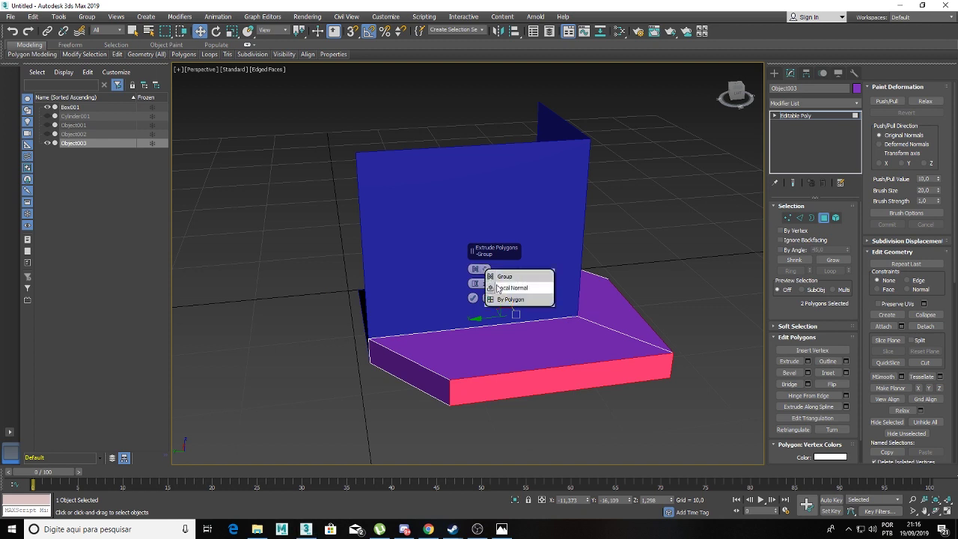
{"action": "left_click_drag", "start_coordinate": [478, 288], "coordinate": [476, 317]}
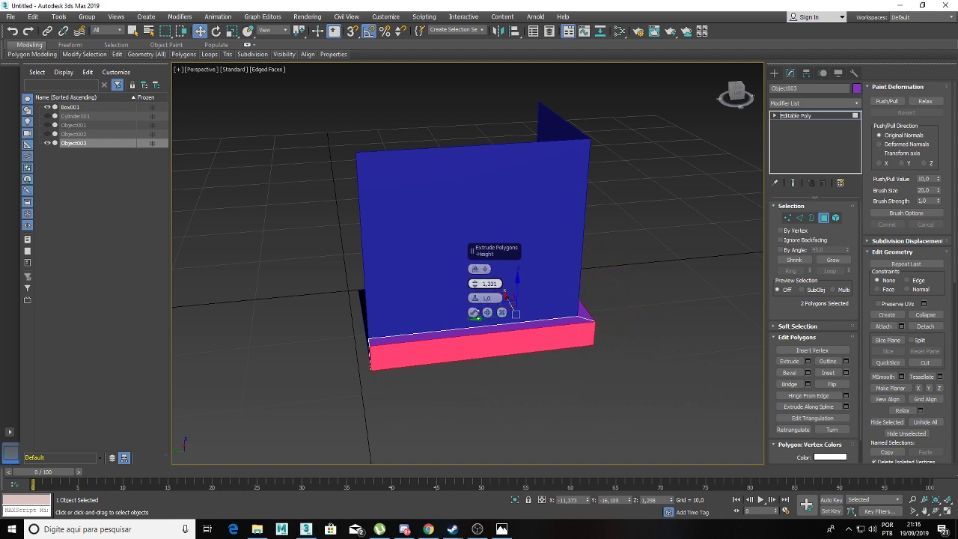
Step: Unhide Object002, Object001 and Cylinder001 in the Scene Explorer
{"action": "left_click", "coordinate": [47, 134]}
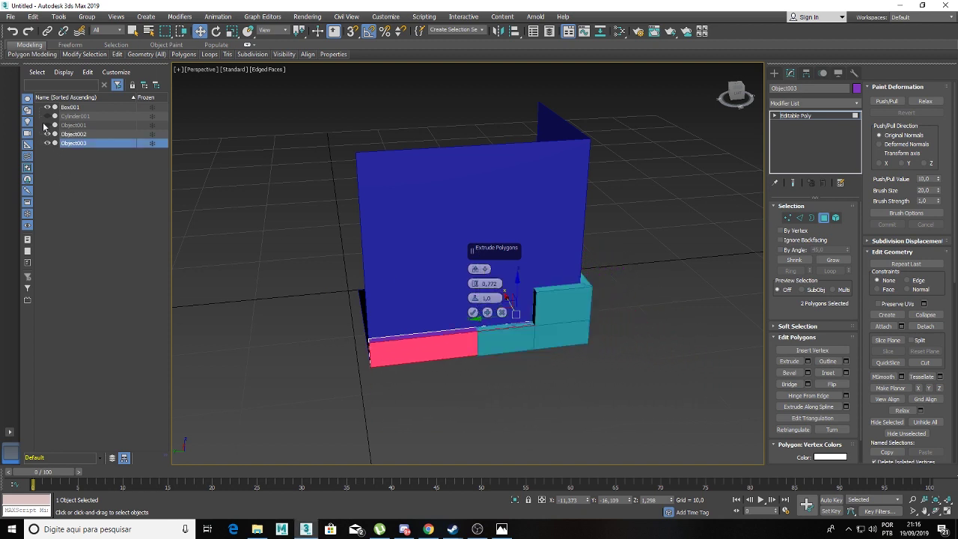
{"action": "left_click", "coordinate": [48, 125]}
{"action": "left_click", "coordinate": [47, 116]}
{"action": "left_click", "coordinate": [47, 116]}
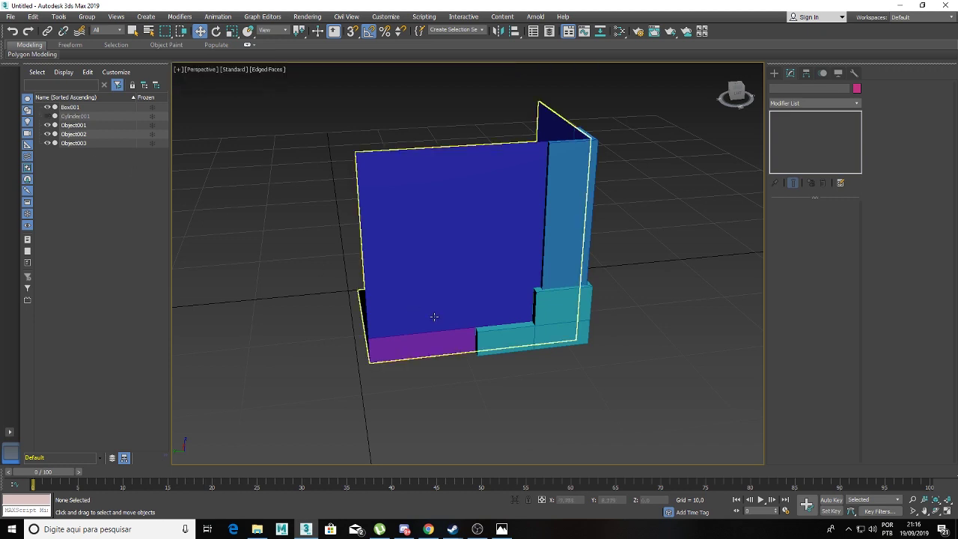
{"action": "left_click", "coordinate": [47, 116]}
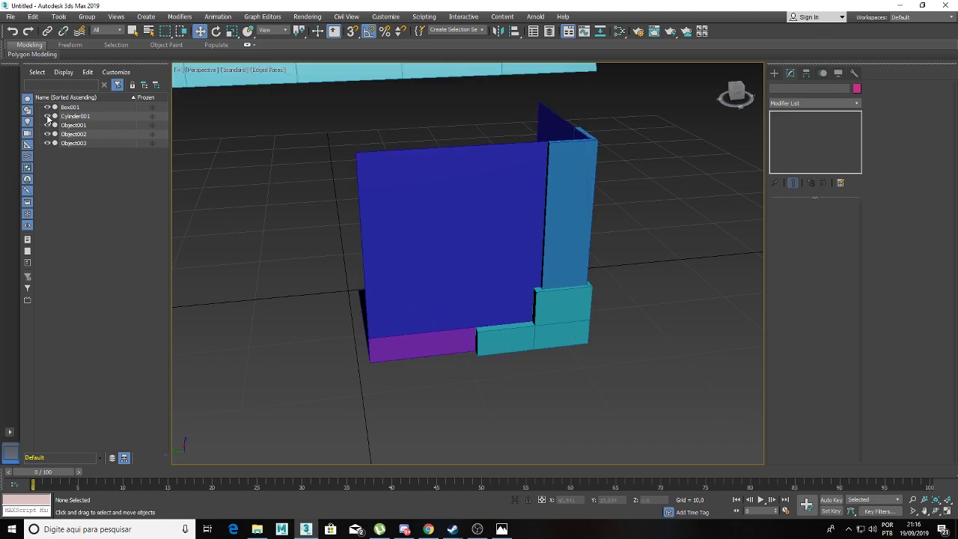
Step: Extrude Object003's strip polygons outward with a height of 0.492
{"action": "left_click", "coordinate": [75, 143]}
{"action": "middle_click_drag", "start_coordinate": [534, 396], "coordinate": [576, 341], "text": "alt"}
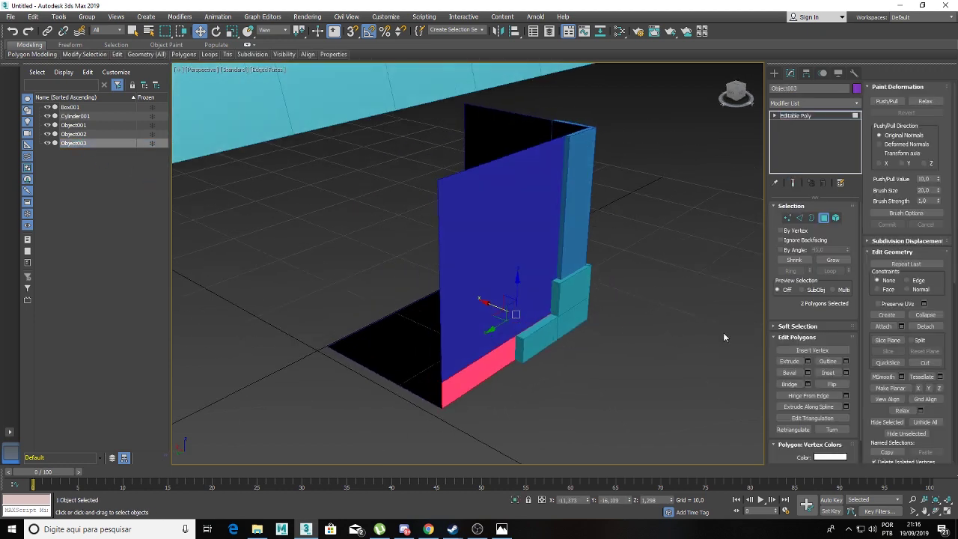
{"action": "left_click", "coordinate": [807, 361]}
{"action": "scroll", "coordinate": [529, 349], "scroll_direction": "up", "scroll_amount": 5}
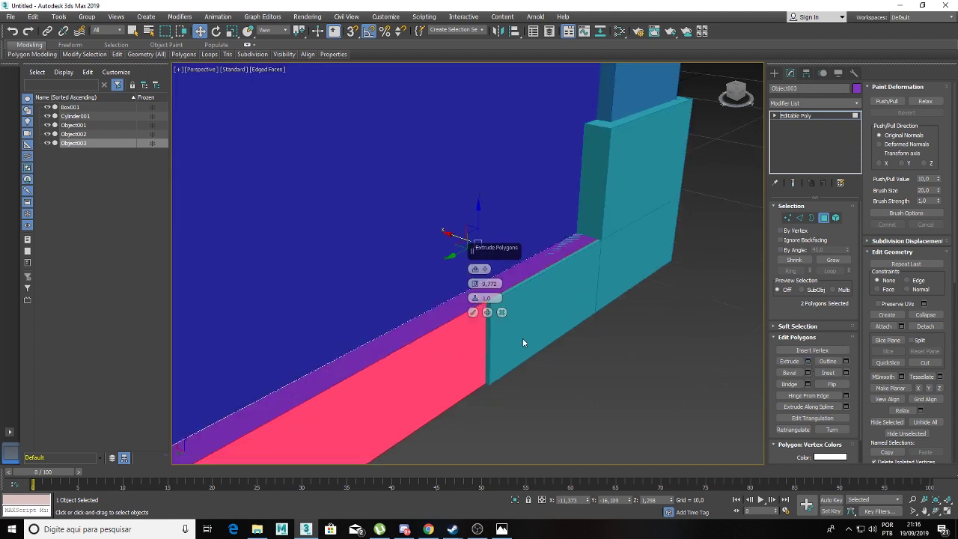
{"action": "left_click_drag", "start_coordinate": [475, 282], "coordinate": [474, 288]}
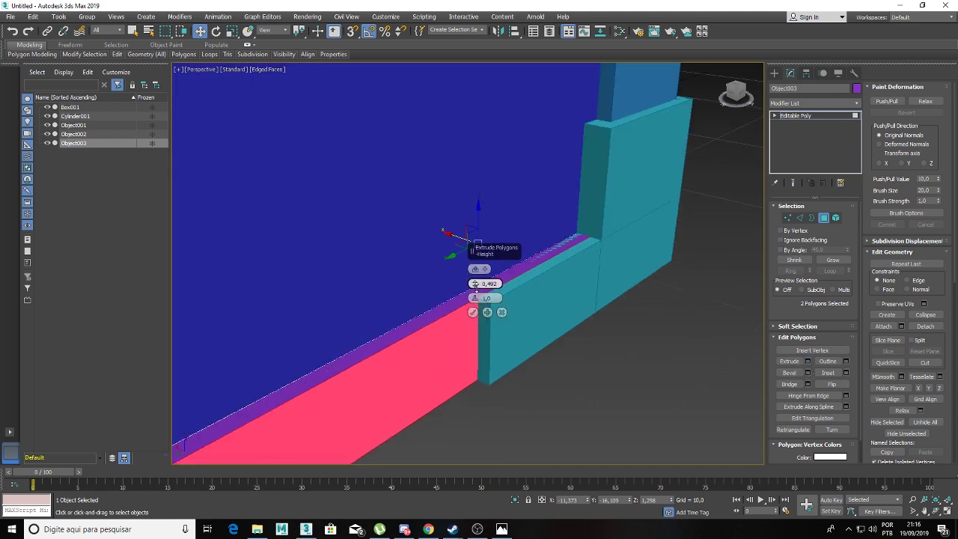
{"action": "left_click", "coordinate": [472, 312]}
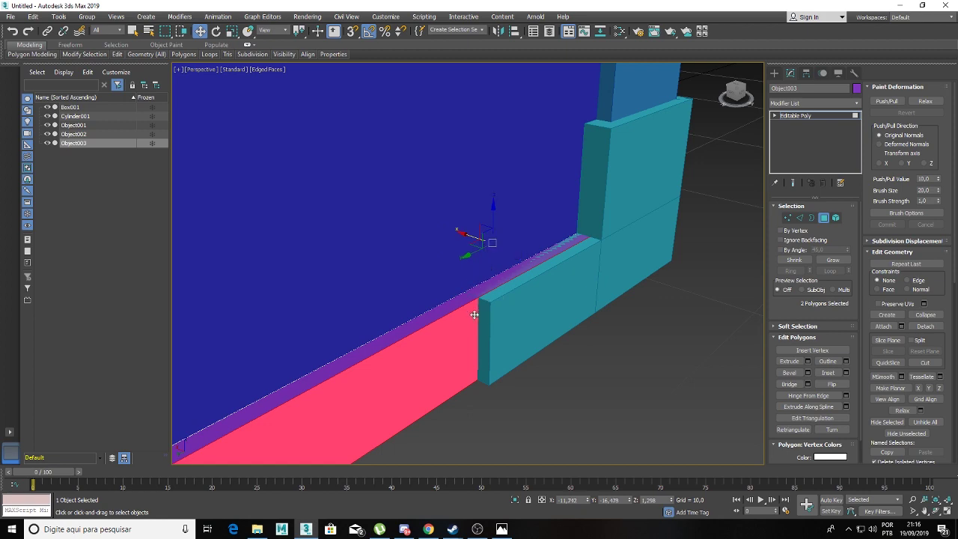
{"action": "mouse_move", "coordinate": [473, 312]}
{"action": "middle_mouse_down", "text": "alt"}
{"action": "mouse_move", "coordinate": [471, 300]}
{"action": "mouse_move", "coordinate": [752, 252]}
{"action": "middle_mouse_up", "text": "alt"}
{"action": "left_click", "coordinate": [788, 219]}
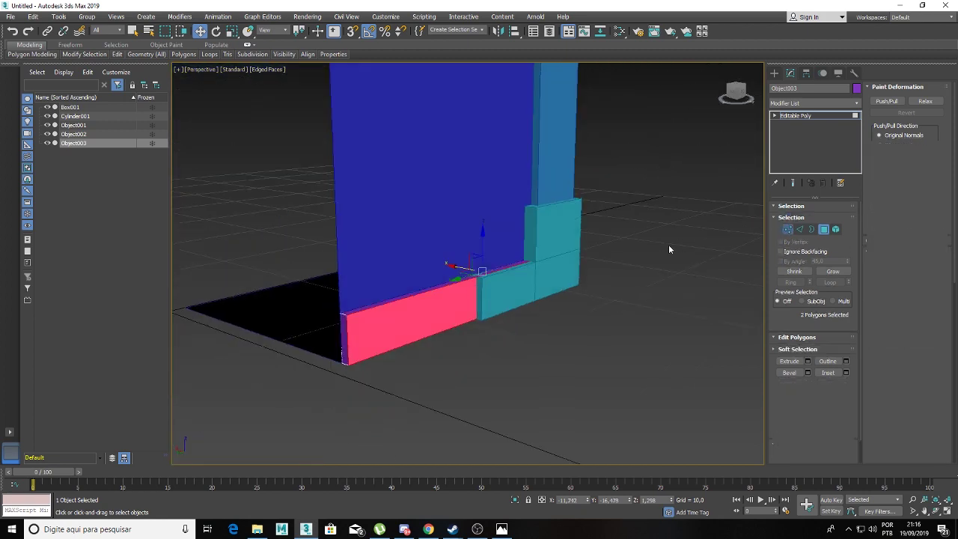
{"action": "mouse_move", "coordinate": [657, 244]}
{"action": "middle_mouse_down", "text": "alt"}
{"action": "mouse_move", "coordinate": [589, 241]}
{"action": "mouse_move", "coordinate": [622, 222]}
{"action": "mouse_move", "coordinate": [550, 217]}
{"action": "middle_mouse_up", "text": "alt"}
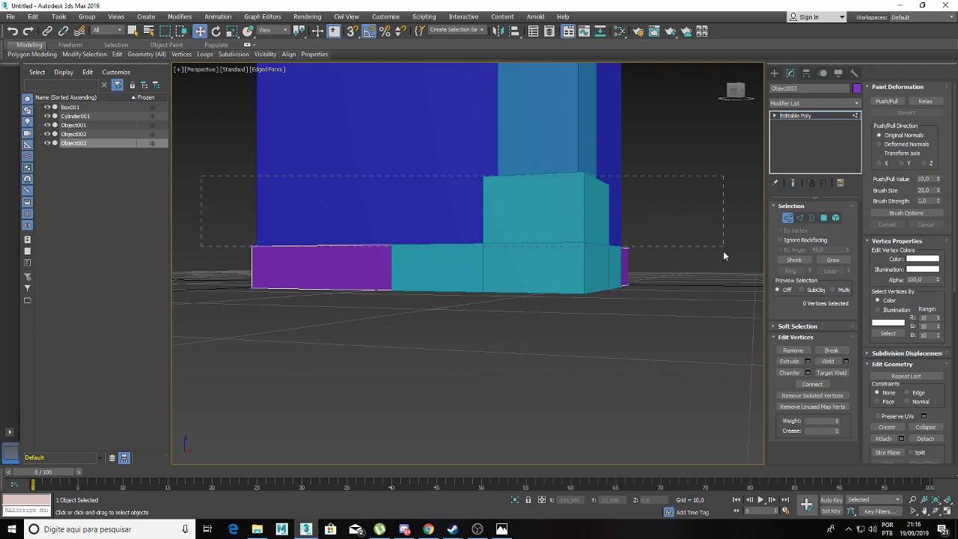
Step: Move the six top-edge vertices of the purple strip slightly down along Z
{"action": "left_click_drag", "start_coordinate": [717, 266], "coordinate": [716, 265]}
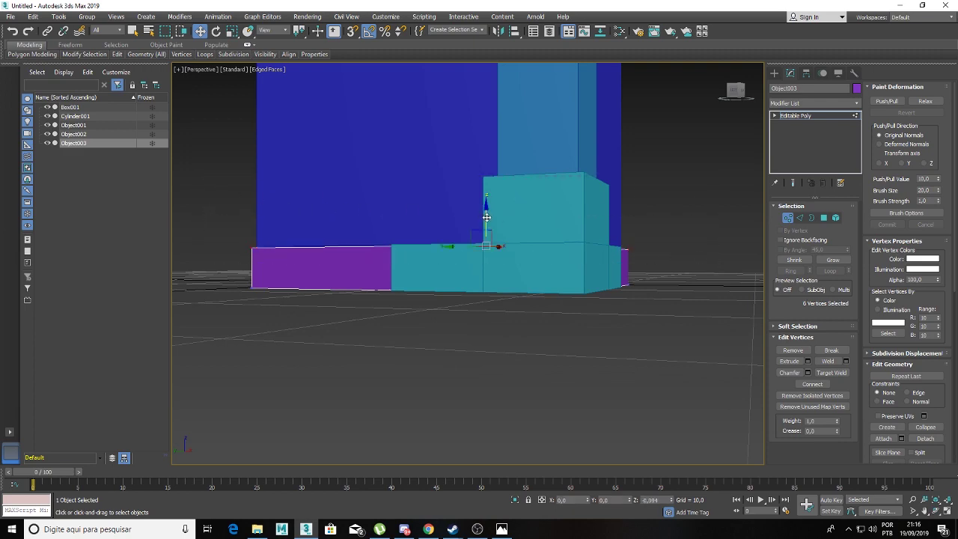
{"action": "middle_click_drag", "start_coordinate": [453, 237], "coordinate": [526, 248], "text": "alt"}
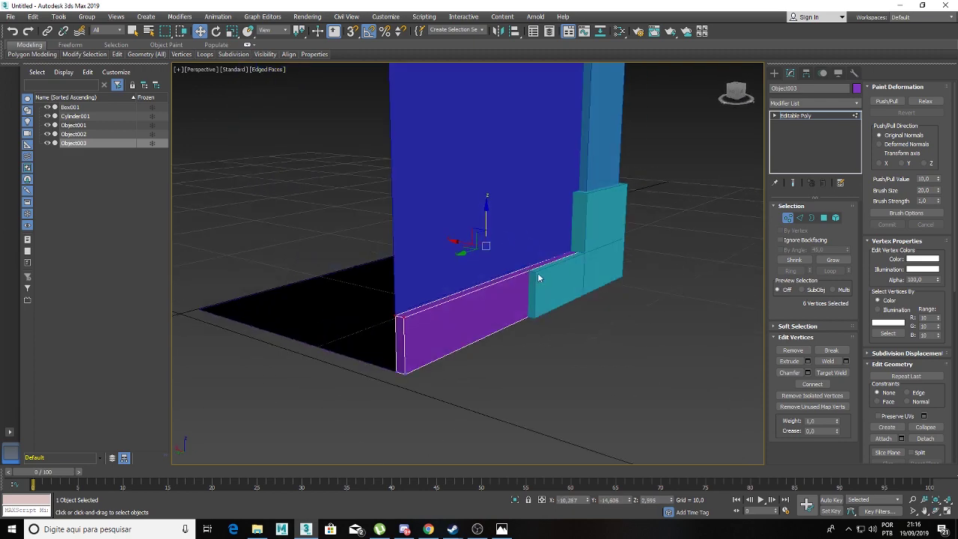
{"action": "scroll", "coordinate": [541, 269], "scroll_direction": "up", "scroll_amount": 3}
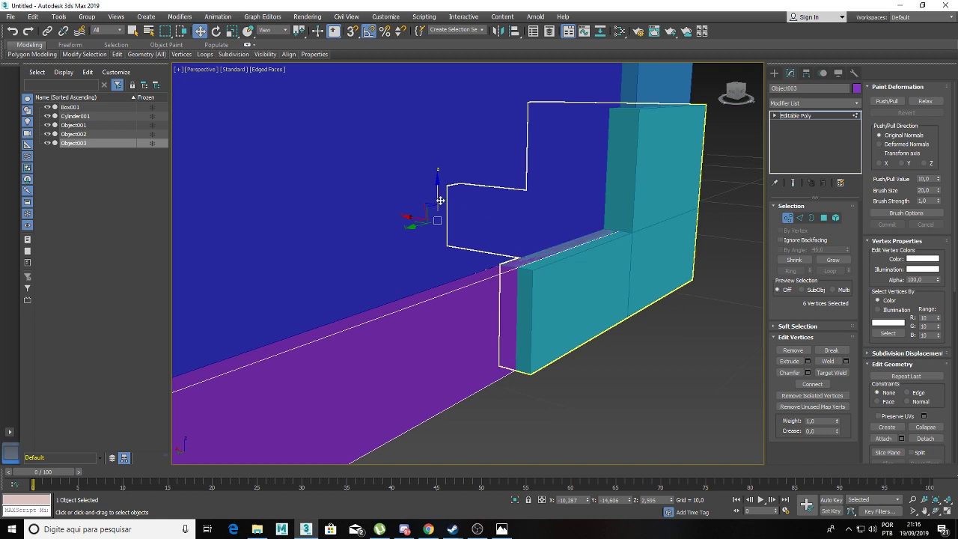
{"action": "left_click_drag", "start_coordinate": [437, 201], "coordinate": [436, 202]}
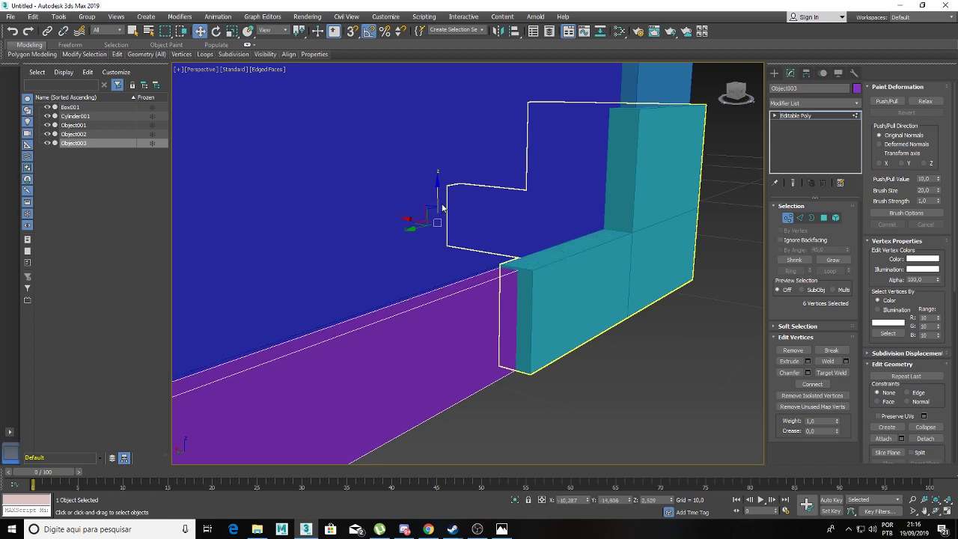
{"action": "key", "text": "shift+z"}
{"action": "scroll", "coordinate": [441, 176], "scroll_direction": "down", "scroll_amount": 2}
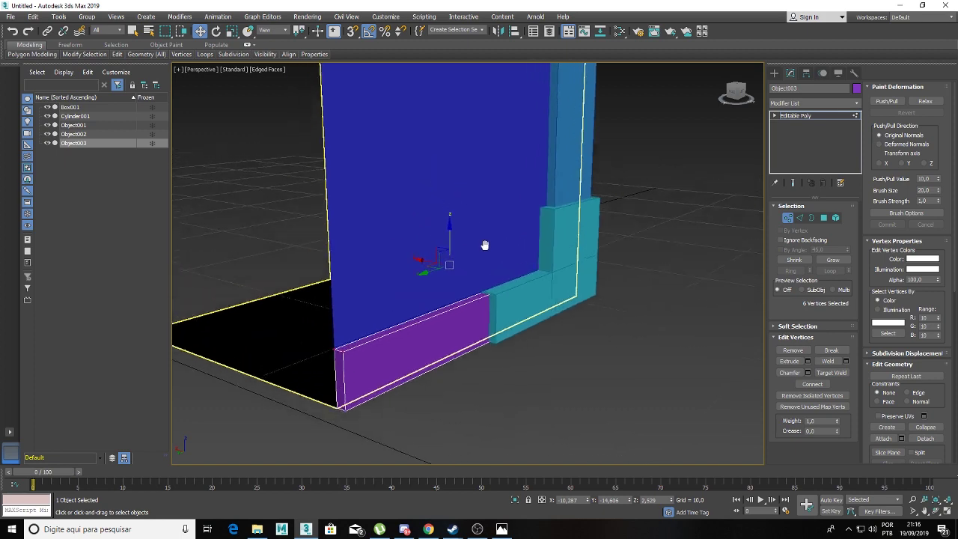
{"action": "scroll", "coordinate": [490, 247], "scroll_direction": "down", "scroll_amount": 2}
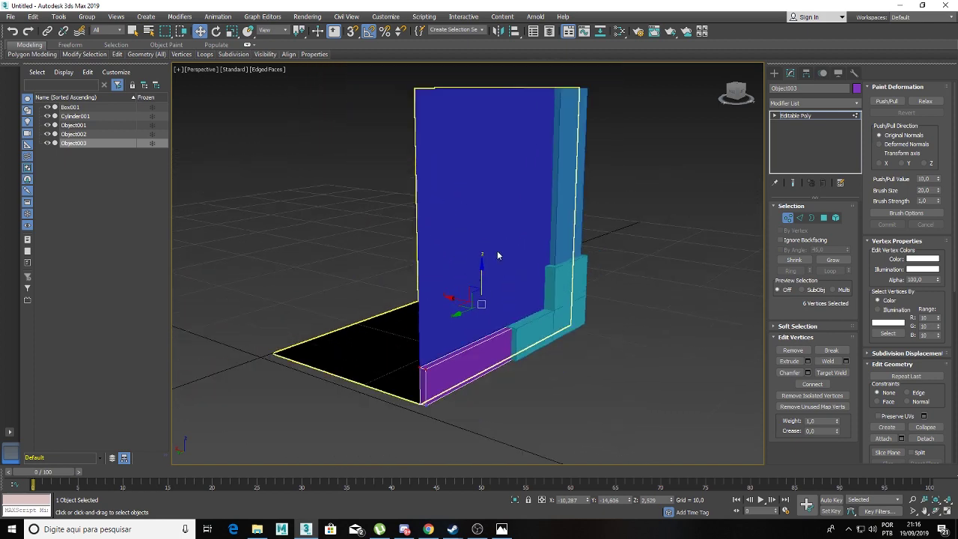
{"action": "mouse_move", "coordinate": [490, 323]}
{"action": "middle_mouse_down", "text": "alt"}
{"action": "mouse_move", "coordinate": [515, 268]}
{"action": "mouse_move", "coordinate": [428, 279]}
{"action": "mouse_move", "coordinate": [506, 267]}
{"action": "mouse_move", "coordinate": [440, 262]}
{"action": "middle_mouse_up", "text": "alt"}
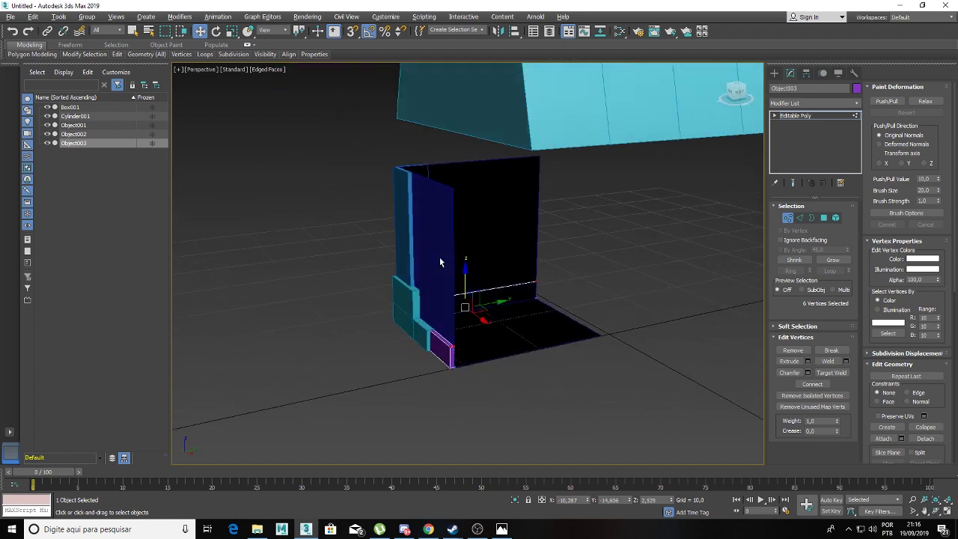
{"action": "middle_click_drag", "start_coordinate": [506, 324], "coordinate": [571, 318], "text": "alt"}
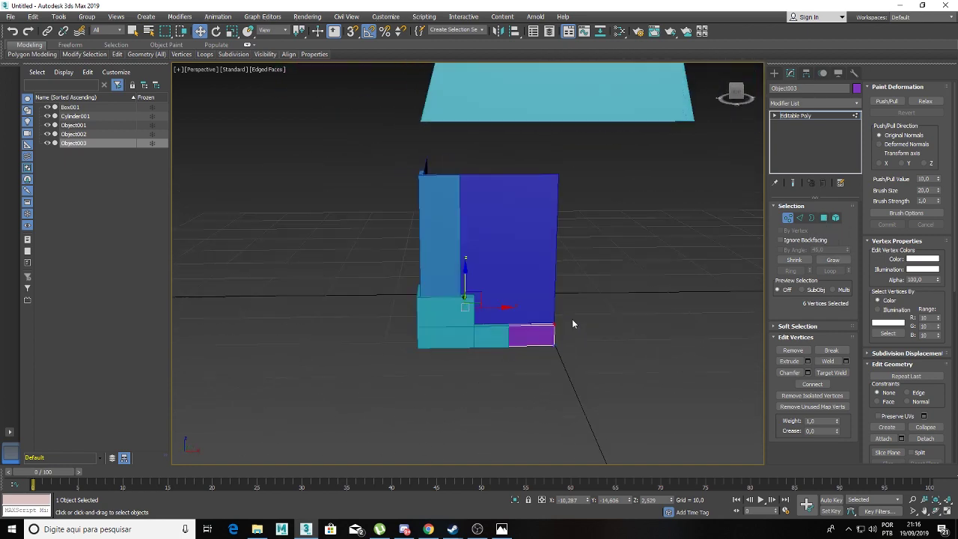
{"action": "mouse_move", "coordinate": [595, 243]}
{"action": "middle_mouse_down"}
{"action": "mouse_move", "coordinate": [534, 267]}
{"action": "mouse_move", "coordinate": [515, 252]}
{"action": "middle_mouse_up"}
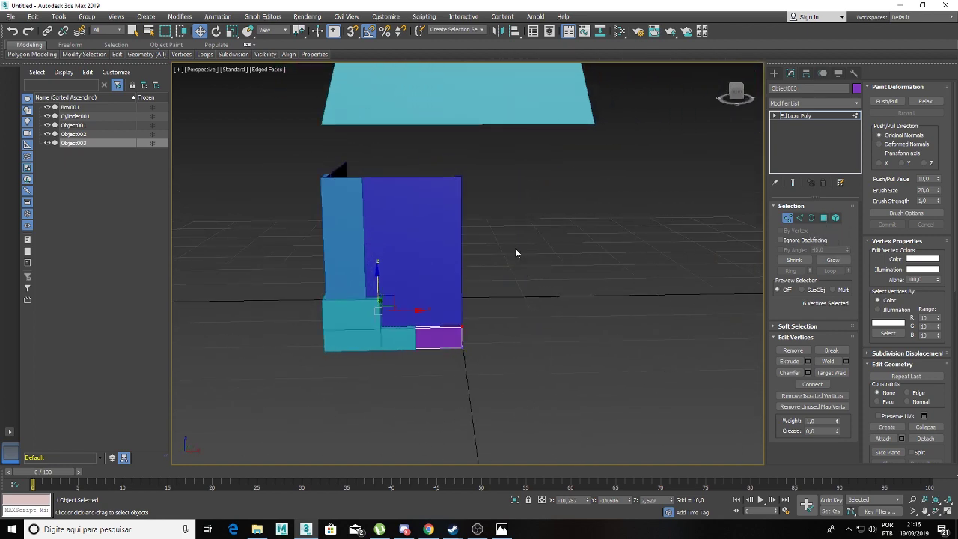
Step: Delete the strip's exposed end face in Polygon mode
{"action": "left_click", "coordinate": [823, 217]}
{"action": "middle_click_drag", "start_coordinate": [499, 332], "coordinate": [429, 346], "text": "alt"}
{"action": "scroll", "coordinate": [397, 366], "scroll_direction": "up", "scroll_amount": 3}
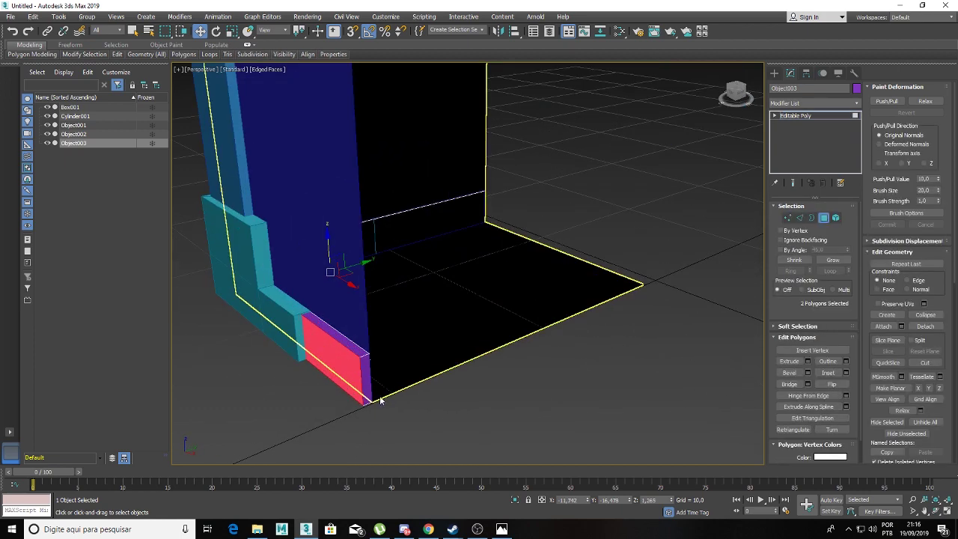
{"action": "left_click", "coordinate": [374, 305]}
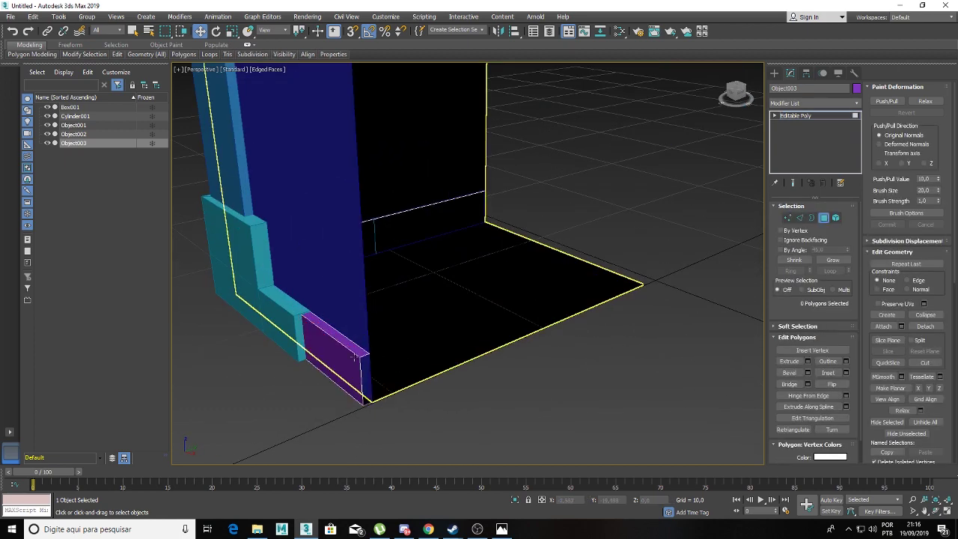
{"action": "mouse_move", "coordinate": [354, 357]}
{"action": "middle_mouse_down", "text": "alt"}
{"action": "mouse_move", "coordinate": [424, 324]}
{"action": "mouse_move", "coordinate": [536, 323]}
{"action": "middle_mouse_up", "text": "alt"}
{"action": "left_click", "coordinate": [555, 258]}
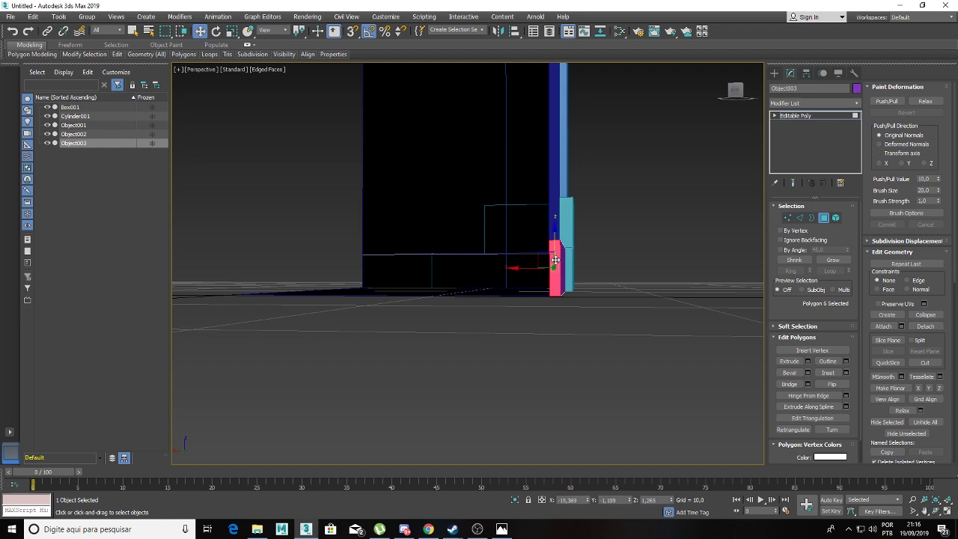
{"action": "key", "text": "Delete"}
{"action": "mouse_move", "coordinate": [566, 265]}
{"action": "middle_mouse_down", "text": "alt"}
{"action": "mouse_move", "coordinate": [528, 282]}
{"action": "mouse_move", "coordinate": [489, 265]}
{"action": "mouse_move", "coordinate": [501, 262]}
{"action": "middle_mouse_up", "text": "alt"}
{"action": "scroll", "coordinate": [528, 282], "scroll_direction": "down", "scroll_amount": 3}
{"action": "scroll", "coordinate": [524, 271], "scroll_direction": "down", "scroll_amount": 3}
Step: Select Object002 and slide the trim's left-end vertices inward along X
{"action": "left_click", "coordinate": [794, 116]}
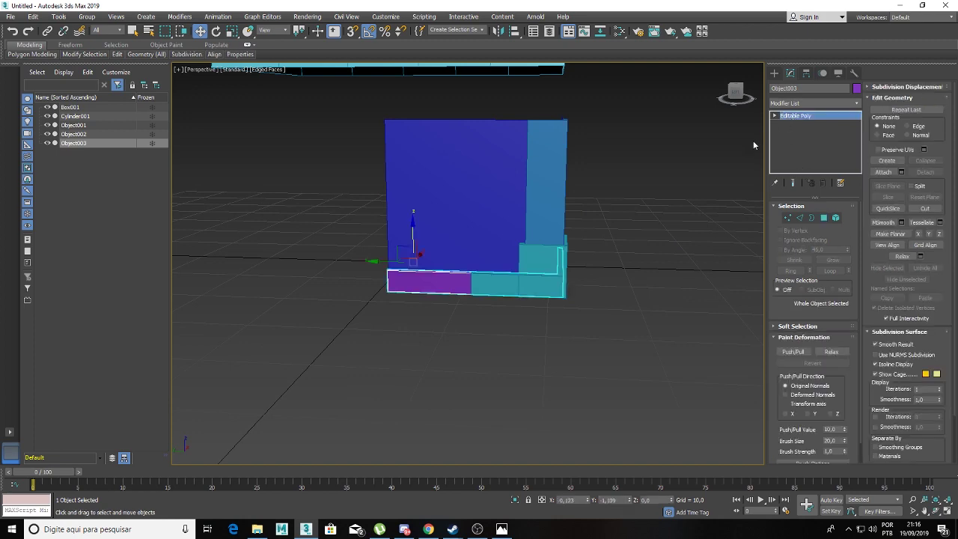
{"action": "scroll", "coordinate": [586, 256], "scroll_direction": "up", "scroll_amount": 3}
{"action": "left_click", "coordinate": [505, 268]}
{"action": "scroll", "coordinate": [504, 268], "scroll_direction": "up", "scroll_amount": 2}
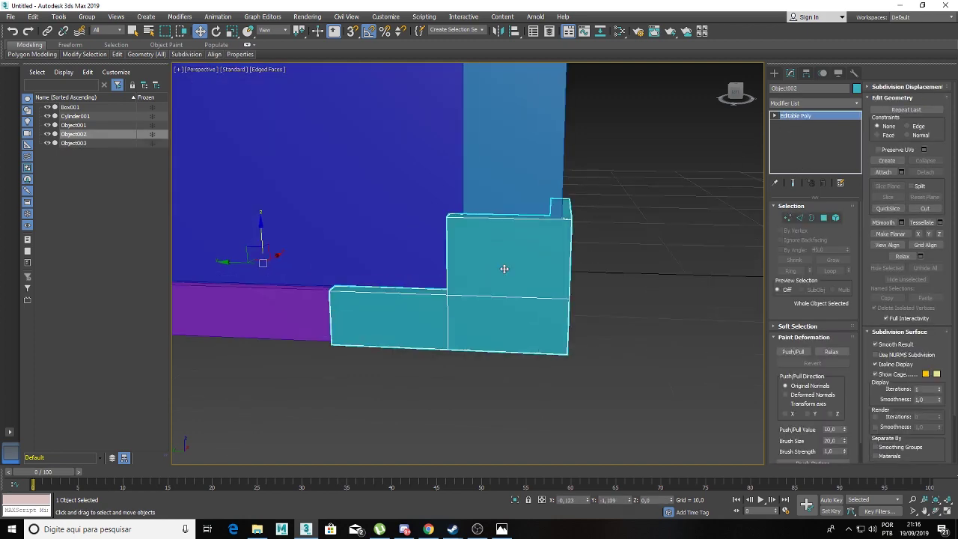
{"action": "left_click", "coordinate": [799, 218]}
{"action": "middle_click_drag", "start_coordinate": [524, 269], "coordinate": [614, 290], "text": "alt"}
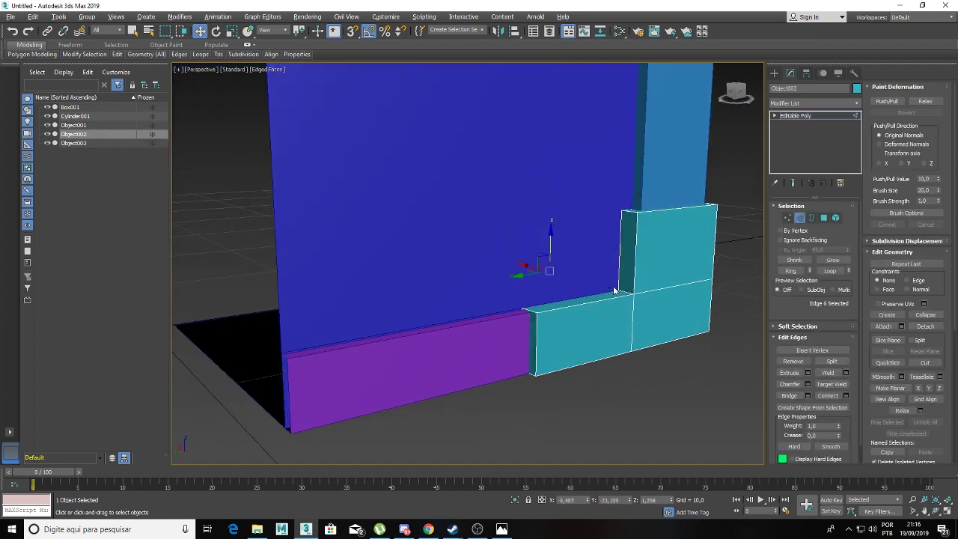
{"action": "mouse_move", "coordinate": [699, 302]}
{"action": "middle_mouse_down", "text": "alt"}
{"action": "mouse_move", "coordinate": [547, 271]}
{"action": "mouse_move", "coordinate": [592, 287]}
{"action": "middle_mouse_up", "text": "alt"}
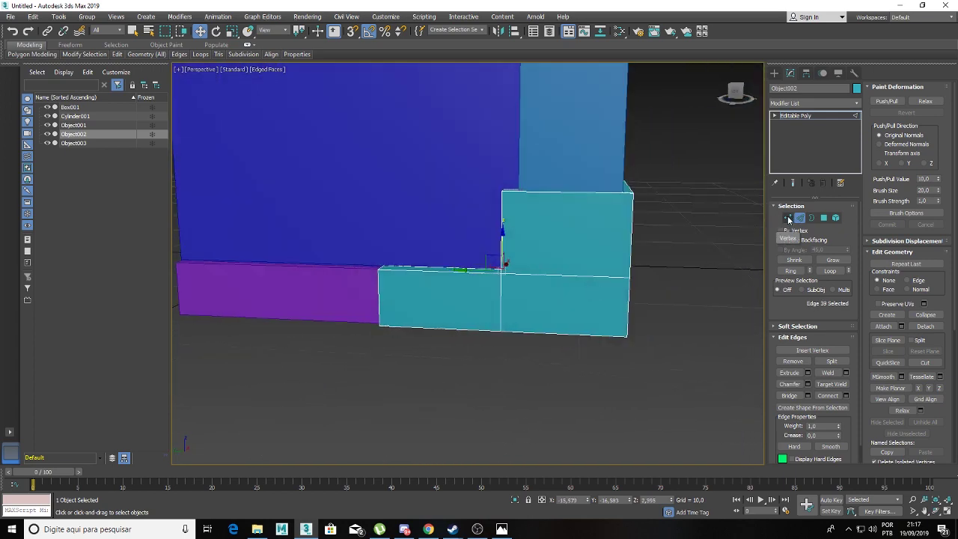
{"action": "left_click", "coordinate": [787, 217]}
{"action": "left_click_drag", "start_coordinate": [353, 238], "coordinate": [398, 330]}
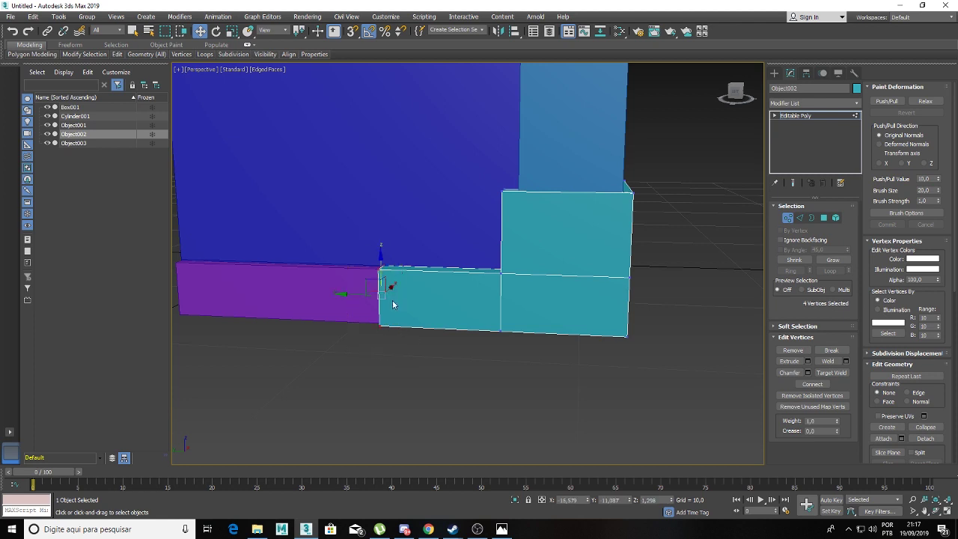
{"action": "left_click_drag", "start_coordinate": [348, 294], "coordinate": [416, 303]}
Step: Lower the trim's top vertices and pull its right-end vertices inward to meet the purple strip
{"action": "middle_click_drag", "start_coordinate": [591, 293], "coordinate": [545, 297], "text": "alt"}
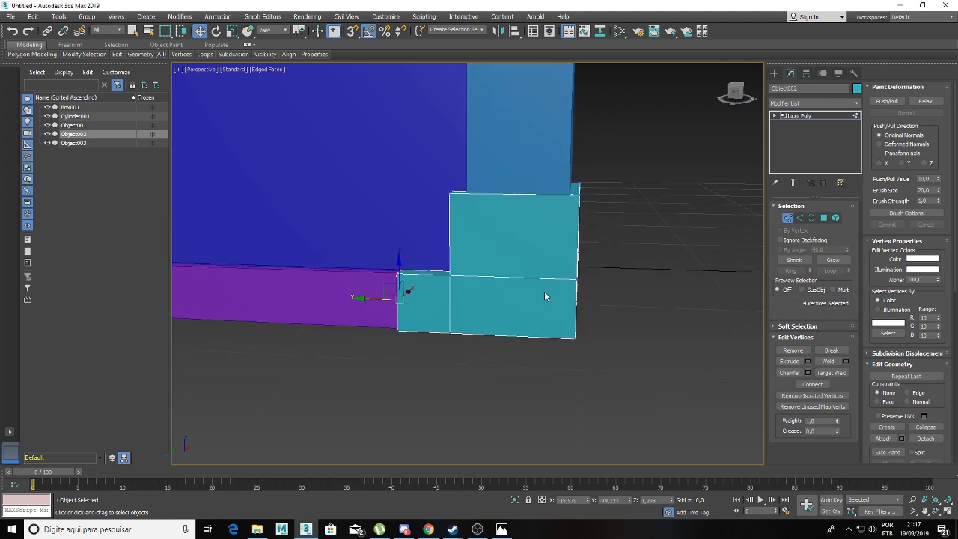
{"action": "left_click_drag", "start_coordinate": [401, 131], "coordinate": [654, 216]}
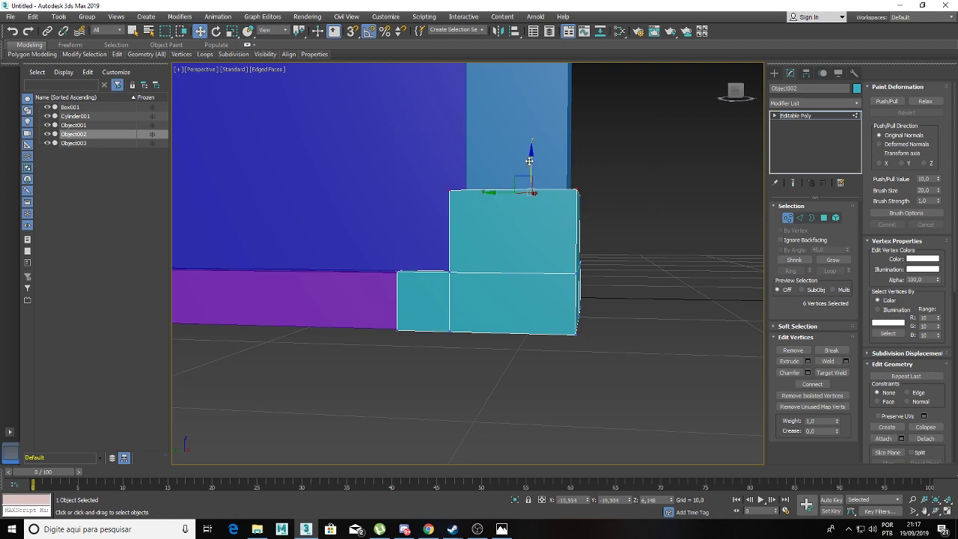
{"action": "left_click_drag", "start_coordinate": [530, 160], "coordinate": [530, 191]}
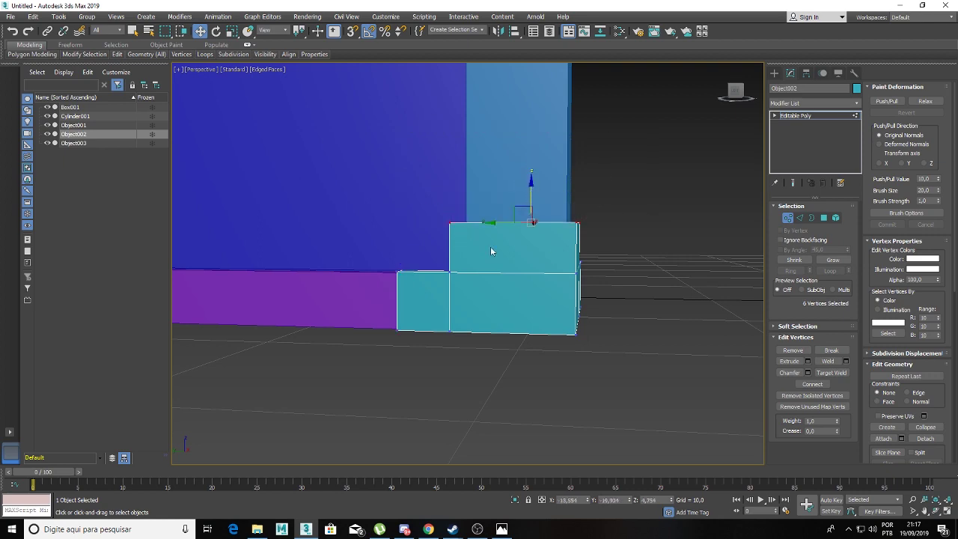
{"action": "mouse_move", "coordinate": [490, 246]}
{"action": "middle_mouse_down", "text": "alt"}
{"action": "mouse_move", "coordinate": [654, 286]}
{"action": "mouse_move", "coordinate": [526, 201]}
{"action": "middle_mouse_up", "text": "alt"}
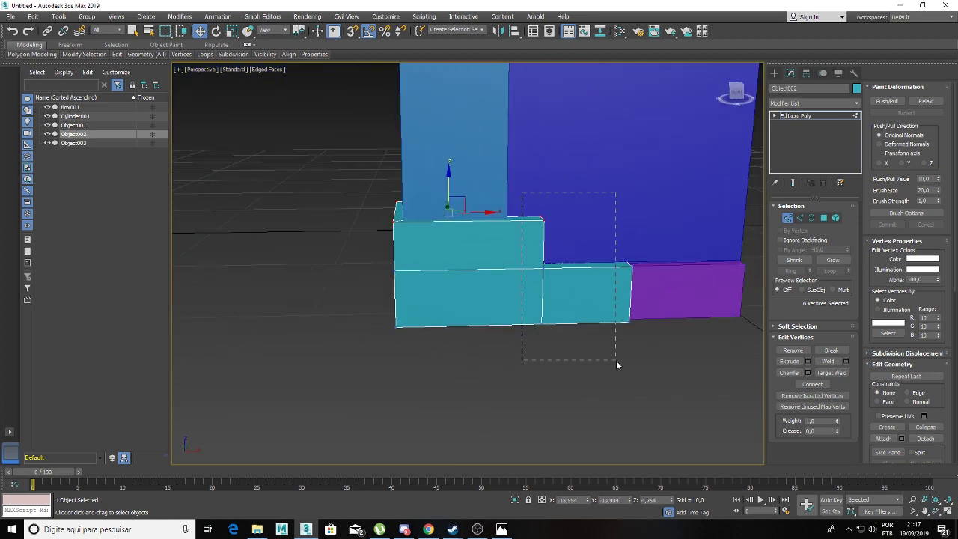
{"action": "left_click_drag", "start_coordinate": [616, 364], "coordinate": [649, 352]}
{"action": "left_click_drag", "start_coordinate": [610, 276], "coordinate": [581, 278]}
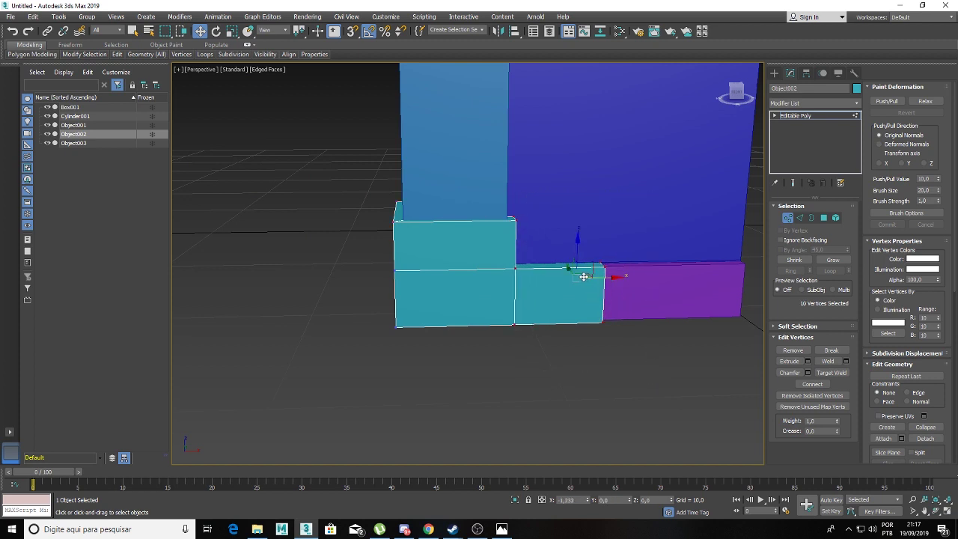
{"action": "left_click_drag", "start_coordinate": [570, 219], "coordinate": [569, 219]}
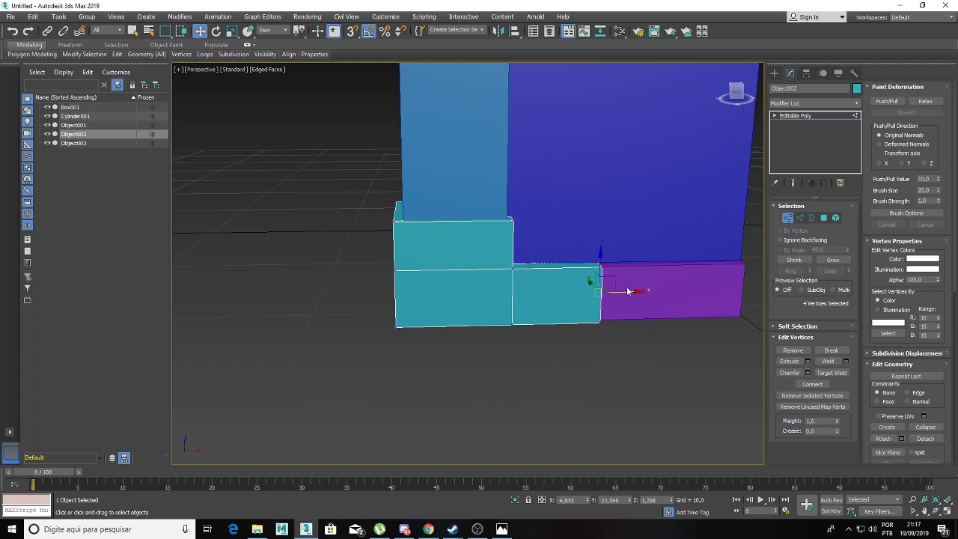
{"action": "left_click_drag", "start_coordinate": [628, 291], "coordinate": [581, 291]}
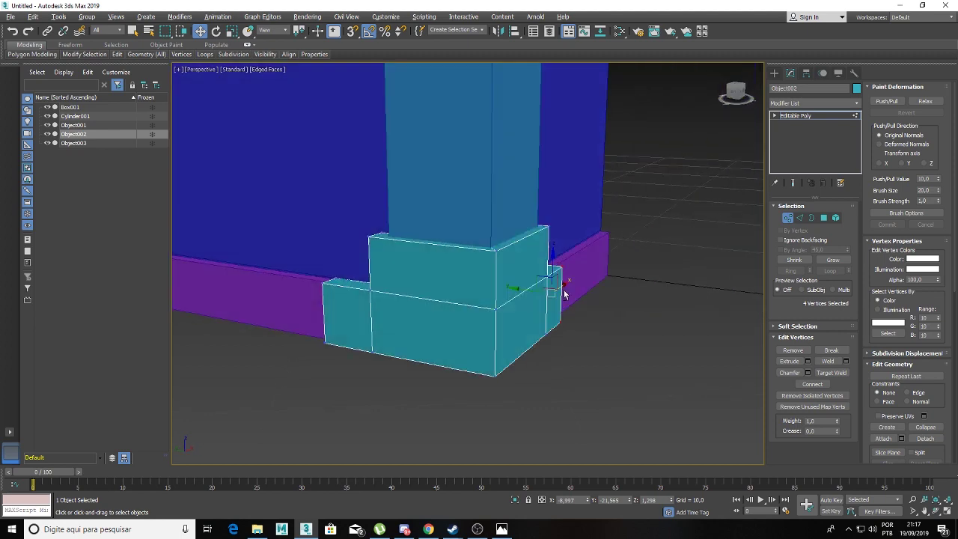
{"action": "middle_click_drag", "start_coordinate": [581, 291], "coordinate": [572, 289], "text": "alt"}
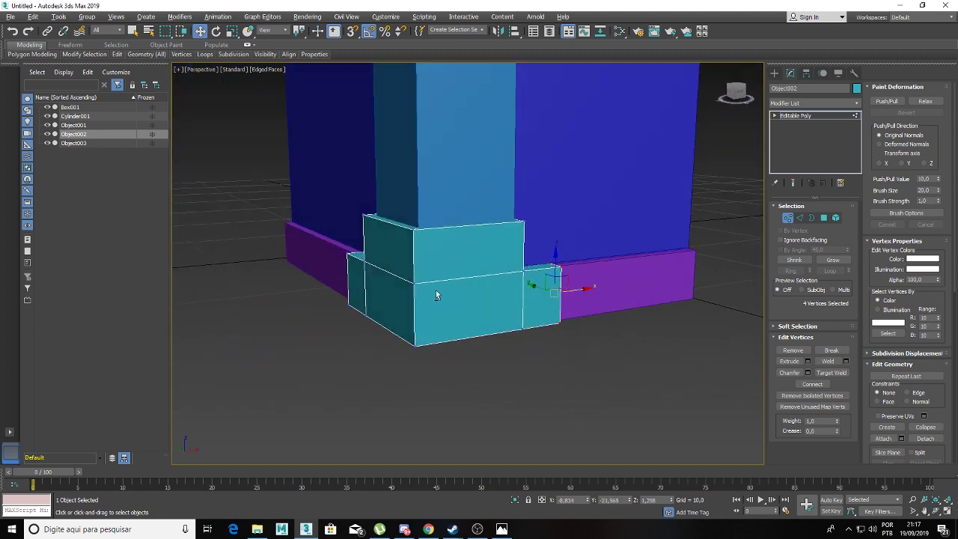
{"action": "middle_click_drag", "start_coordinate": [436, 290], "coordinate": [743, 224], "text": "alt"}
Step: Chamfer the trim's two inner corner edges with an amount of 0,441
{"action": "left_click", "coordinate": [800, 218]}
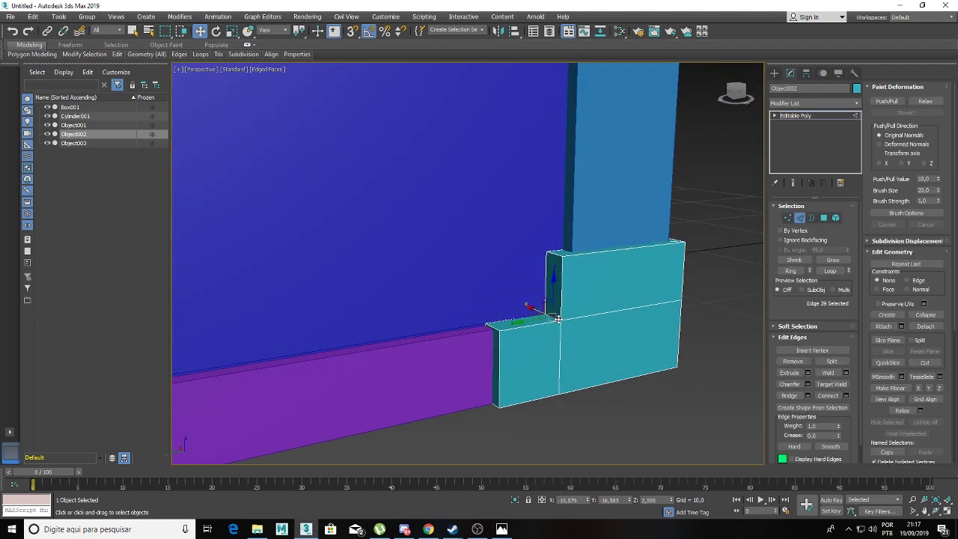
{"action": "mouse_move", "coordinate": [677, 329]}
{"action": "middle_mouse_down", "text": "alt"}
{"action": "mouse_move", "coordinate": [594, 332]}
{"action": "mouse_move", "coordinate": [638, 349]}
{"action": "mouse_move", "coordinate": [479, 355]}
{"action": "middle_mouse_up", "text": "alt"}
{"action": "left_click", "coordinate": [476, 362]}
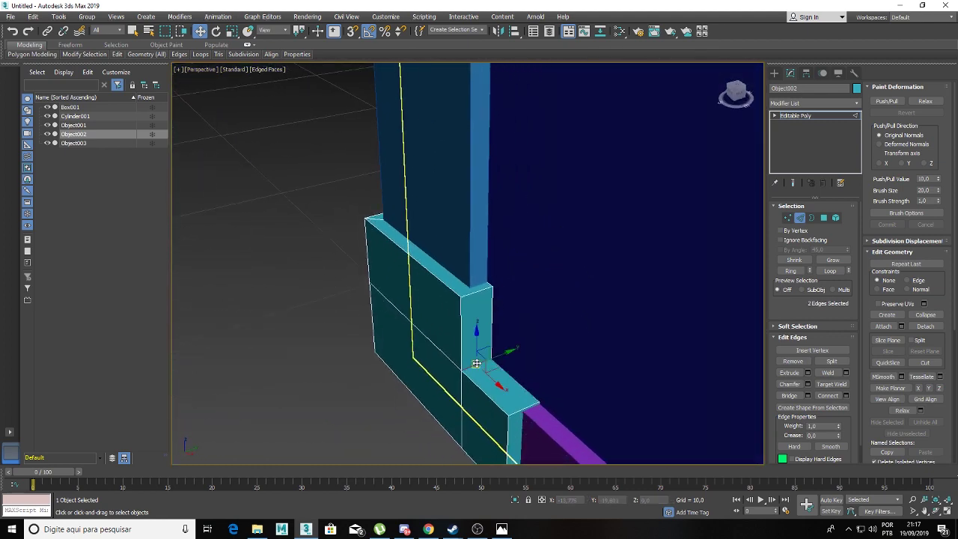
{"action": "left_click", "coordinate": [808, 384]}
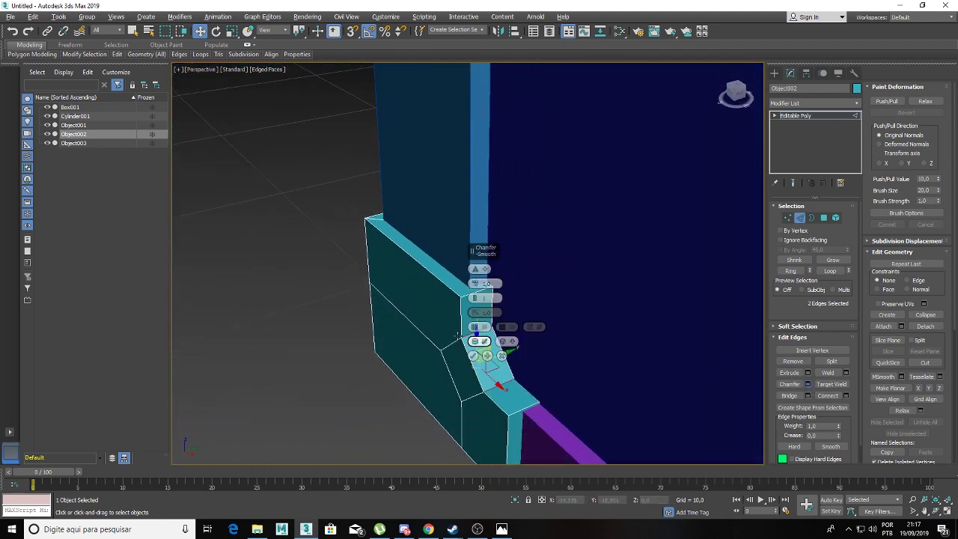
{"action": "middle_click_drag", "start_coordinate": [479, 352], "coordinate": [458, 287], "text": "alt"}
{"action": "left_click_drag", "start_coordinate": [479, 283], "coordinate": [379, 300]}
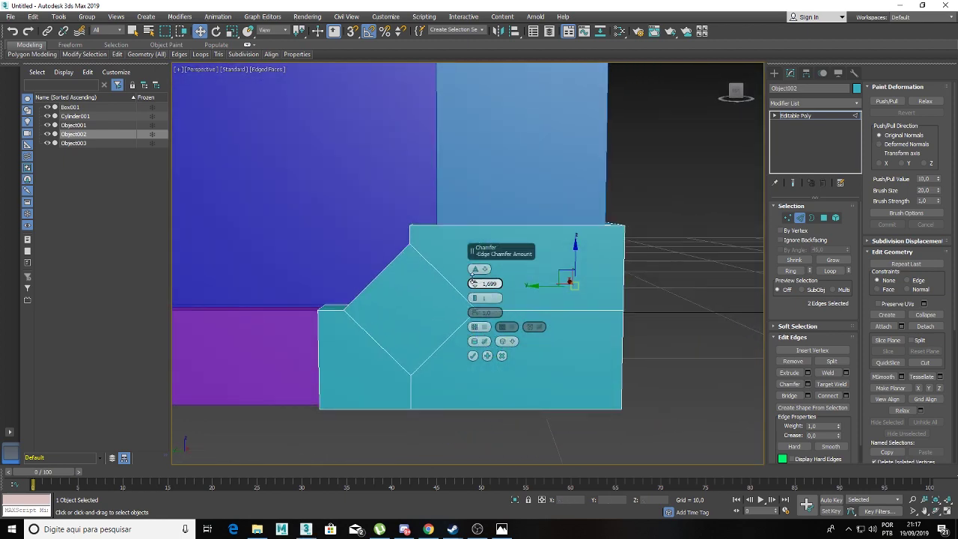
{"action": "mouse_move", "coordinate": [379, 300]}
{"action": "middle_mouse_down", "text": "alt"}
{"action": "mouse_move", "coordinate": [408, 306]}
{"action": "mouse_move", "coordinate": [384, 219]}
{"action": "middle_mouse_up", "text": "alt"}
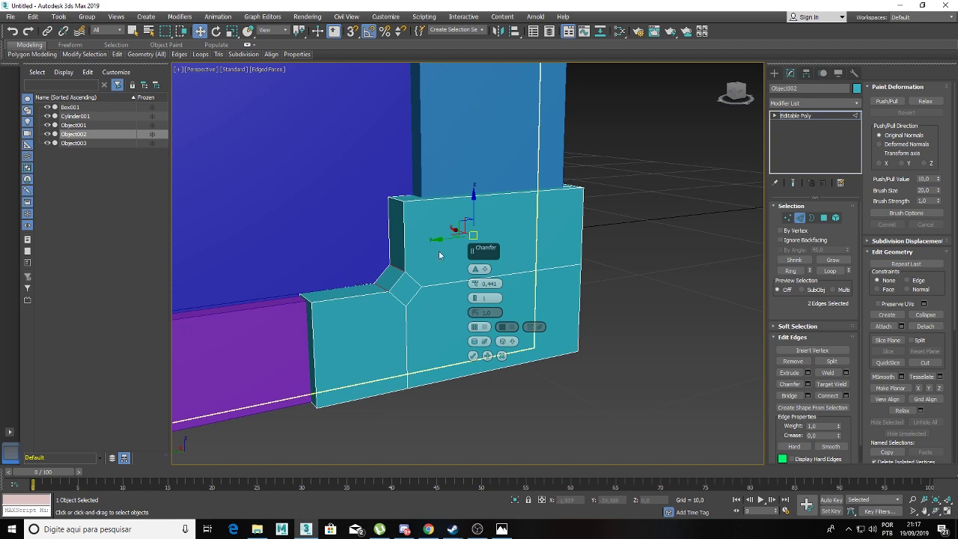
{"action": "middle_click_drag", "start_coordinate": [439, 256], "coordinate": [386, 269], "text": "alt"}
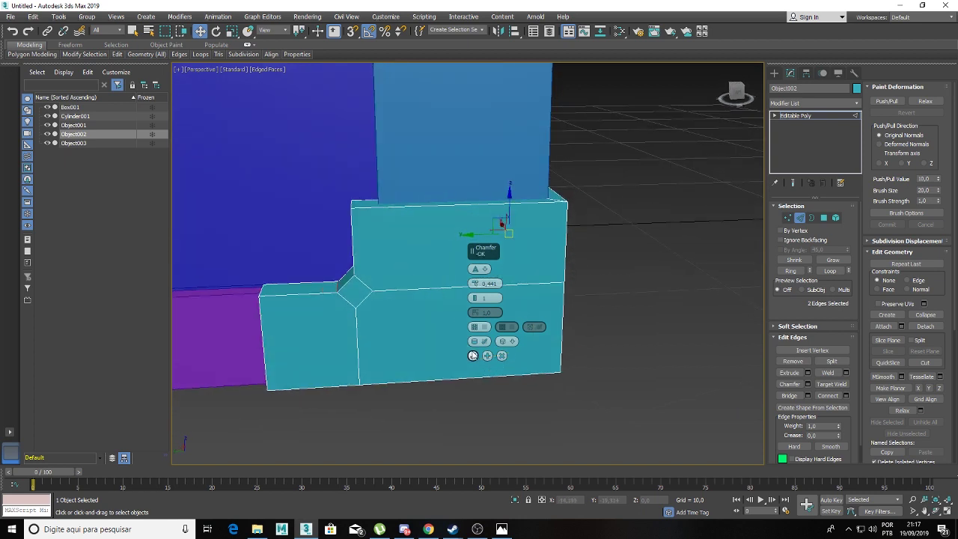
{"action": "left_click", "coordinate": [473, 355]}
Step: Nudge the vertices around the chamfered corner slightly in Vertex mode
{"action": "key", "text": "1"}
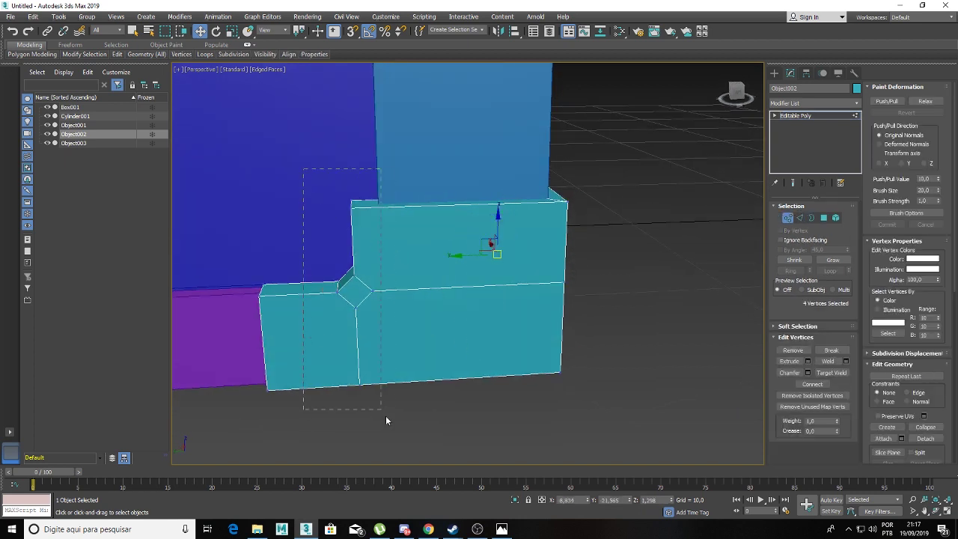
{"action": "left_click_drag", "start_coordinate": [385, 420], "coordinate": [398, 425]}
{"action": "left_click_drag", "start_coordinate": [333, 292], "coordinate": [342, 289]}
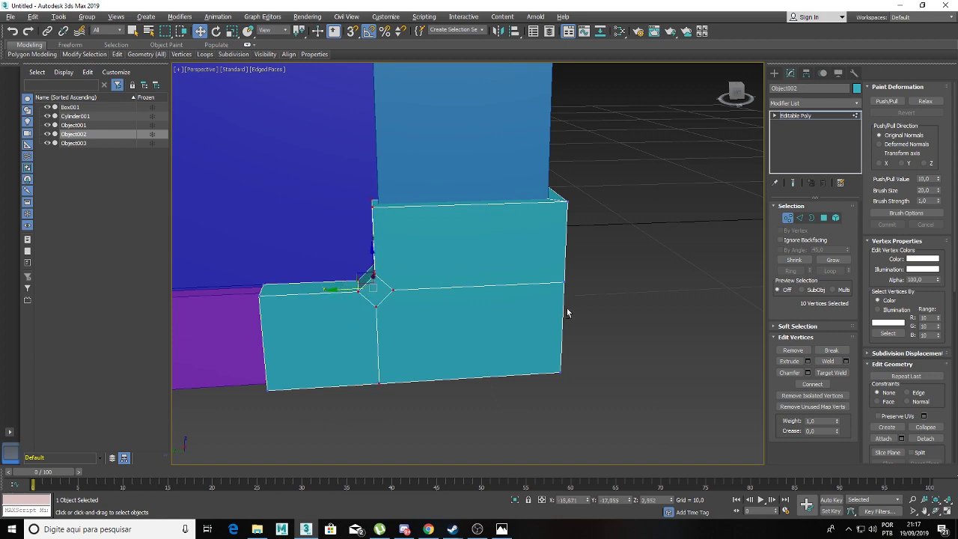
{"action": "mouse_move", "coordinate": [567, 314]}
{"action": "middle_mouse_down", "text": "alt"}
{"action": "mouse_move", "coordinate": [508, 302]}
{"action": "mouse_move", "coordinate": [501, 257]}
{"action": "mouse_move", "coordinate": [475, 287]}
{"action": "mouse_move", "coordinate": [439, 287]}
{"action": "mouse_move", "coordinate": [425, 312]}
{"action": "mouse_move", "coordinate": [462, 309]}
{"action": "mouse_move", "coordinate": [492, 238]}
{"action": "mouse_move", "coordinate": [474, 252]}
{"action": "mouse_move", "coordinate": [761, 119]}
{"action": "middle_mouse_up", "text": "alt"}
{"action": "scroll", "coordinate": [462, 309], "scroll_direction": "down", "scroll_amount": 3}
{"action": "scroll", "coordinate": [462, 279], "scroll_direction": "down", "scroll_amount": 2}
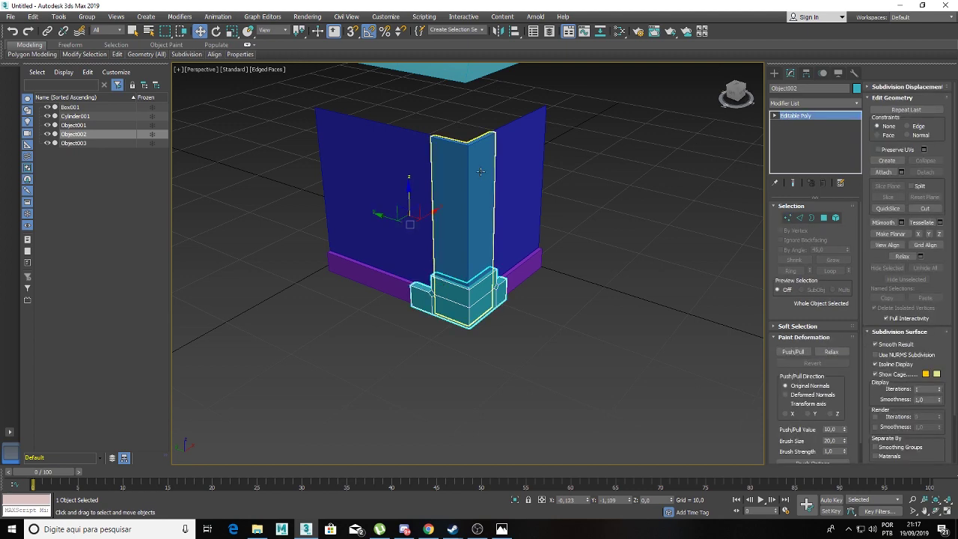
Step: Move Object001's four inner-face vertices along Y so the pillar stops on the teal corner blocks
{"action": "left_click", "coordinate": [460, 202]}
{"action": "middle_click_drag", "start_coordinate": [460, 202], "coordinate": [407, 184], "text": "alt"}
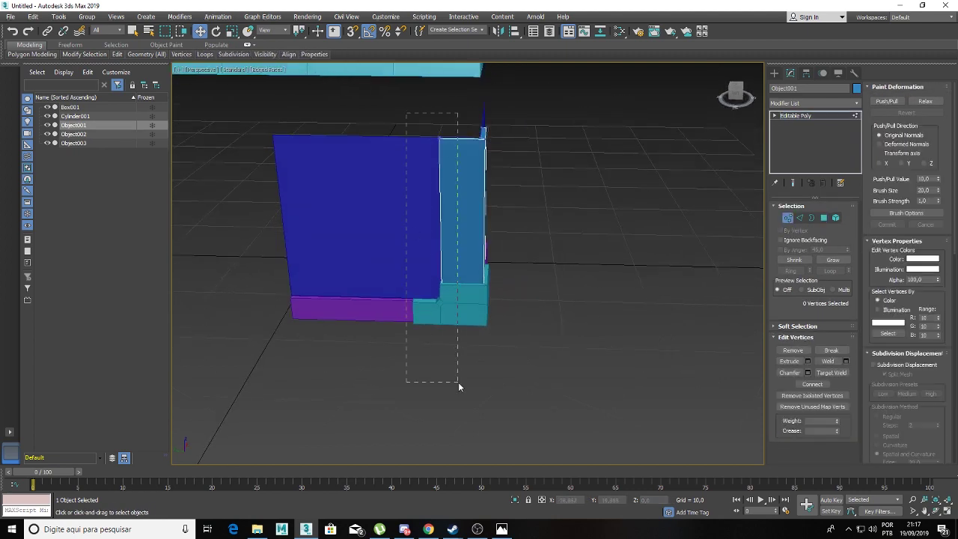
{"action": "left_click_drag", "start_coordinate": [459, 386], "coordinate": [459, 386]}
{"action": "left_click_drag", "start_coordinate": [420, 236], "coordinate": [431, 250]}
{"action": "scroll", "coordinate": [458, 313], "scroll_direction": "up", "scroll_amount": 4}
{"action": "mouse_move", "coordinate": [423, 291]}
{"action": "middle_mouse_down", "text": "alt"}
{"action": "mouse_move", "coordinate": [469, 282]}
{"action": "mouse_move", "coordinate": [455, 267]}
{"action": "middle_mouse_up", "text": "alt"}
{"action": "left_click", "coordinate": [786, 116]}
{"action": "left_click", "coordinate": [505, 283]}
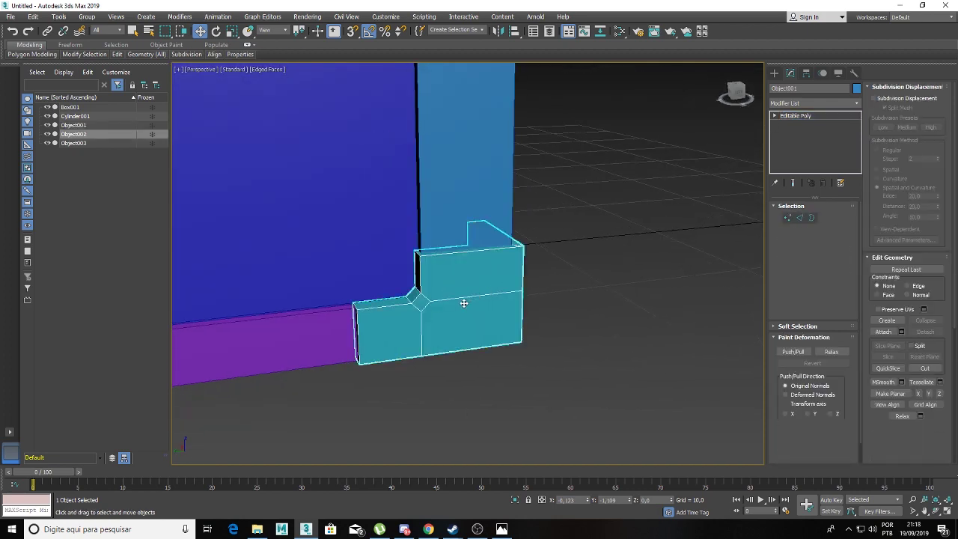
{"action": "scroll", "coordinate": [449, 305], "scroll_direction": "up", "scroll_amount": 2}
{"action": "mouse_move", "coordinate": [438, 306]}
{"action": "middle_mouse_down", "text": "alt"}
{"action": "mouse_move", "coordinate": [393, 312]}
{"action": "mouse_move", "coordinate": [471, 286]}
{"action": "middle_mouse_up", "text": "alt"}
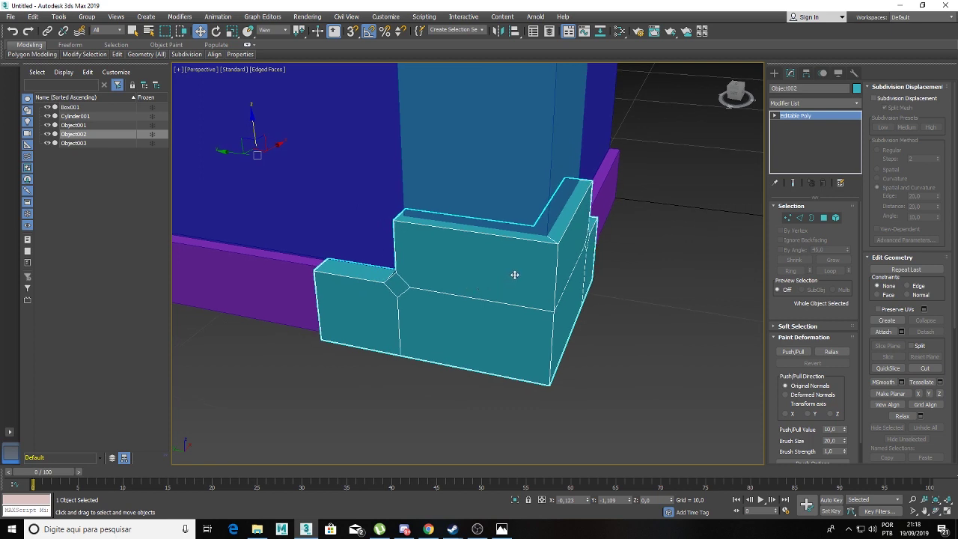
Step: Select the trim's top edge loops plus its vertical corner edges
{"action": "left_click", "coordinate": [800, 218]}
{"action": "left_click", "coordinate": [486, 228]}
{"action": "left_click", "coordinate": [573, 202], "text": "ctrl"}
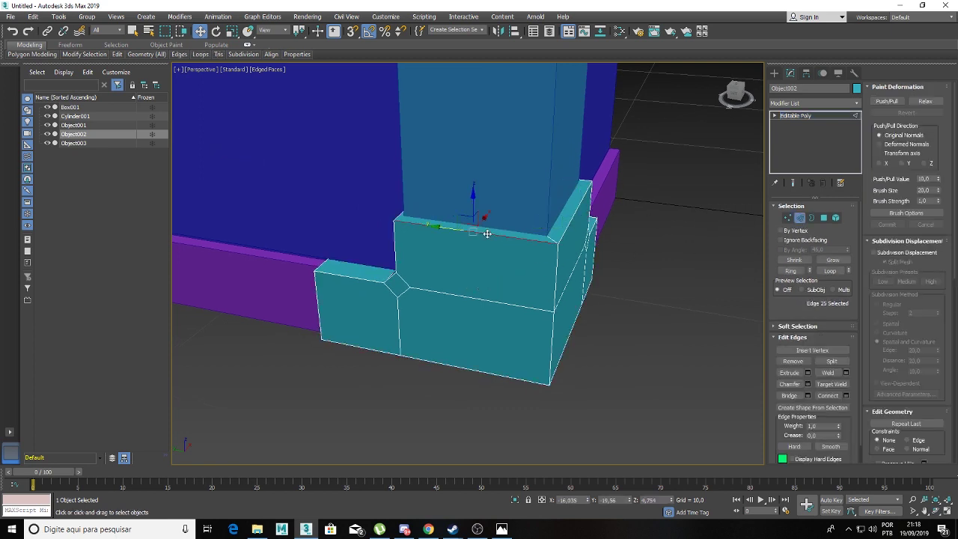
{"action": "middle_click_drag", "start_coordinate": [428, 267], "coordinate": [431, 278], "text": "alt"}
{"action": "double_click", "coordinate": [422, 273], "text": "ctrl"}
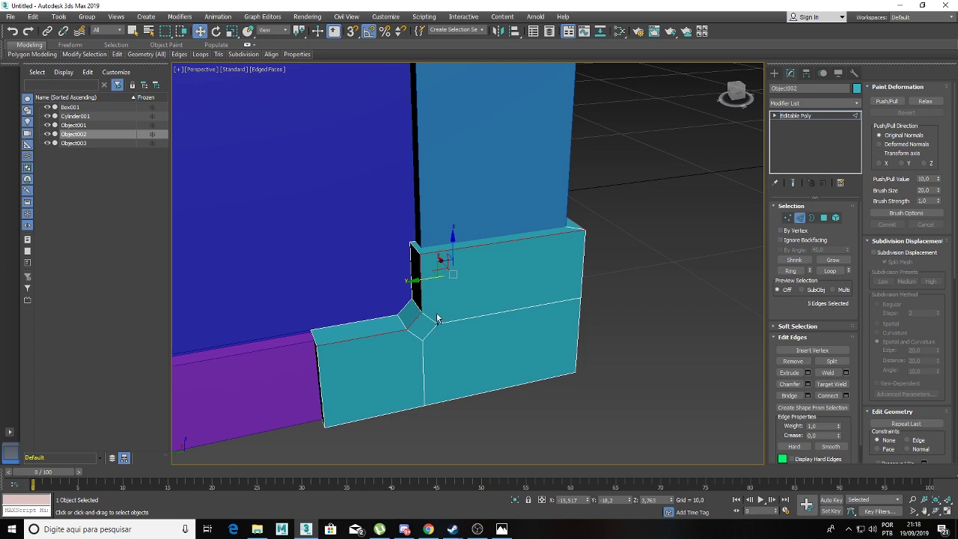
{"action": "middle_click_drag", "start_coordinate": [437, 318], "coordinate": [641, 302], "text": "alt"}
{"action": "double_click", "coordinate": [678, 281], "text": "ctrl"}
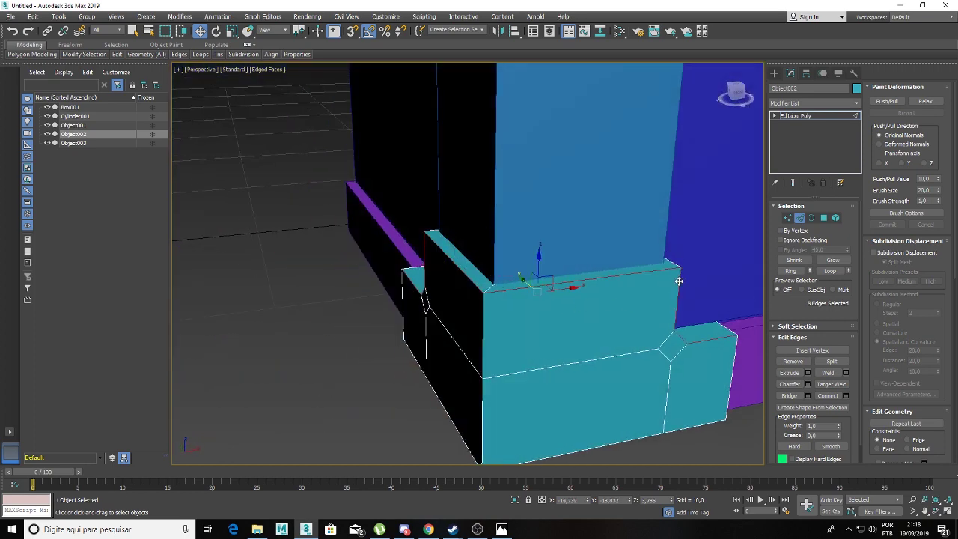
{"action": "mouse_move", "coordinate": [523, 317]}
{"action": "middle_mouse_down", "text": "alt"}
{"action": "mouse_move", "coordinate": [545, 284]}
{"action": "mouse_move", "coordinate": [577, 295]}
{"action": "mouse_move", "coordinate": [577, 257]}
{"action": "mouse_move", "coordinate": [572, 275]}
{"action": "middle_mouse_up", "text": "alt"}
{"action": "middle_click_drag", "start_coordinate": [476, 327], "coordinate": [483, 333], "text": "alt"}
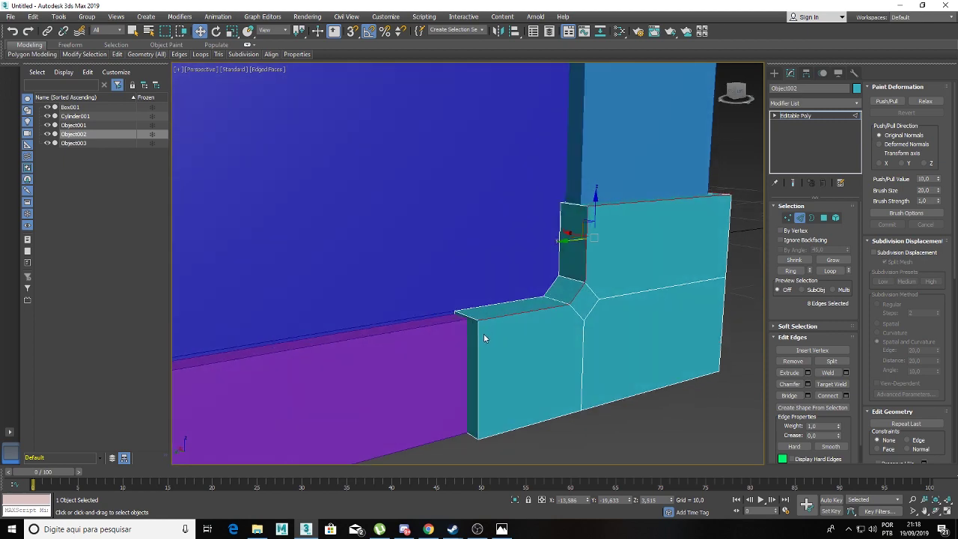
{"action": "left_click", "coordinate": [480, 337], "text": "ctrl"}
{"action": "mouse_move", "coordinate": [525, 369]}
{"action": "middle_mouse_down", "text": "alt"}
{"action": "mouse_move", "coordinate": [532, 364]}
{"action": "mouse_move", "coordinate": [523, 369]}
{"action": "mouse_move", "coordinate": [501, 315]}
{"action": "mouse_move", "coordinate": [381, 316]}
{"action": "middle_mouse_up", "text": "alt"}
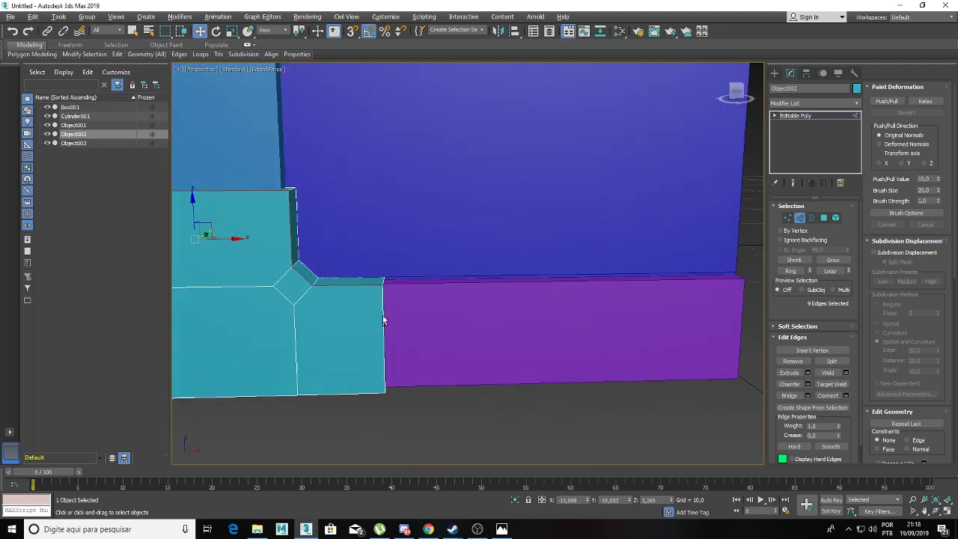
{"action": "left_click", "coordinate": [380, 316], "text": "ctrl"}
{"action": "mouse_move", "coordinate": [307, 318]}
{"action": "middle_mouse_down", "text": "alt"}
{"action": "mouse_move", "coordinate": [417, 319]}
{"action": "mouse_move", "coordinate": [744, 374]}
{"action": "middle_mouse_up", "text": "alt"}
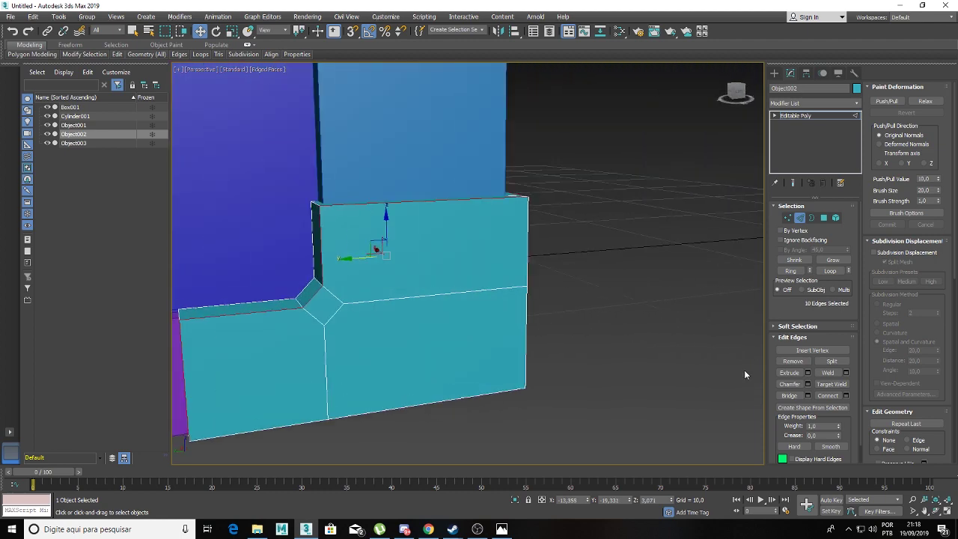
Step: Chamfer the selected edges by 0,161, then hide edged faces with F4
{"action": "left_click", "coordinate": [808, 373]}
{"action": "left_click", "coordinate": [502, 298]}
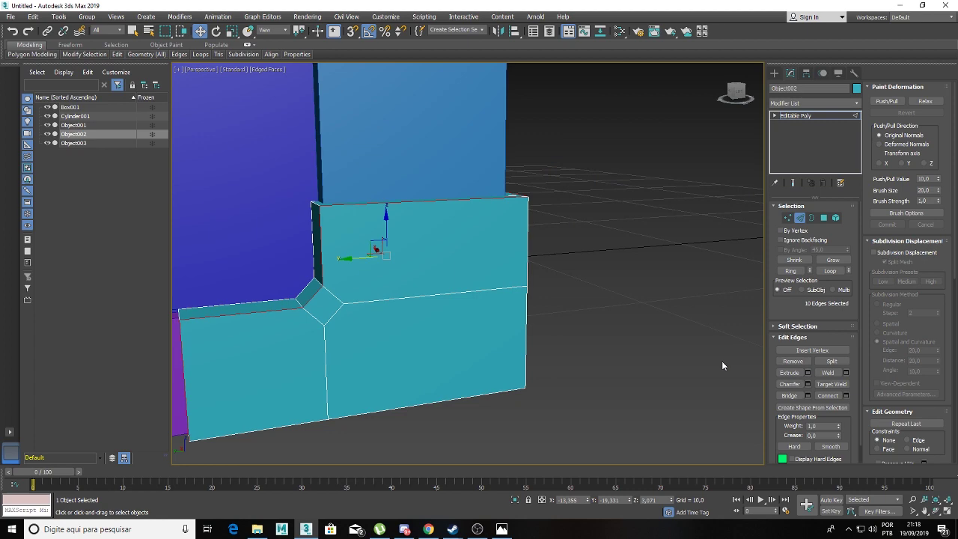
{"action": "left_click", "coordinate": [807, 384]}
{"action": "middle_click_drag", "start_coordinate": [440, 330], "coordinate": [475, 288], "text": "alt"}
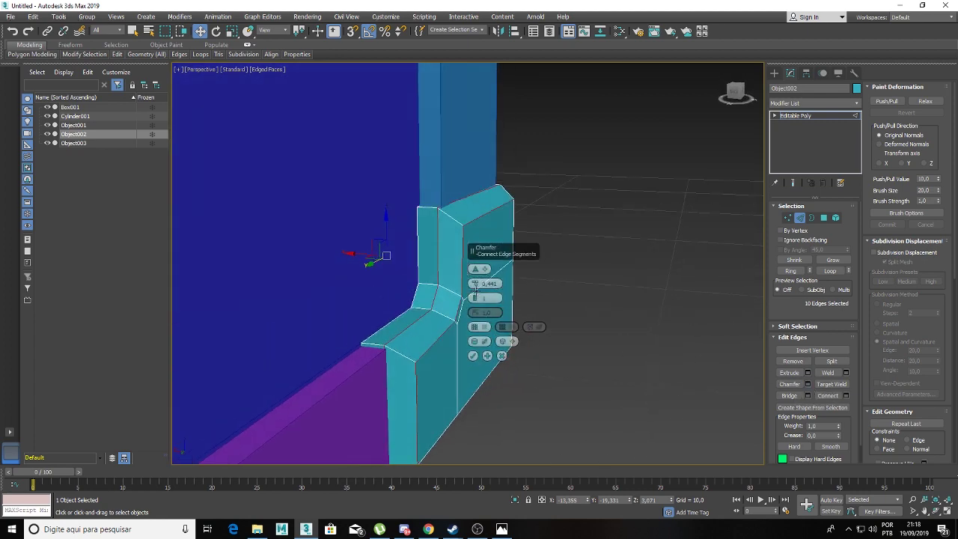
{"action": "left_click_drag", "start_coordinate": [474, 285], "coordinate": [475, 314]}
{"action": "mouse_move", "coordinate": [412, 336]}
{"action": "middle_mouse_down", "text": "alt"}
{"action": "mouse_move", "coordinate": [314, 331]}
{"action": "mouse_move", "coordinate": [335, 321]}
{"action": "mouse_move", "coordinate": [411, 321]}
{"action": "middle_mouse_up", "text": "alt"}
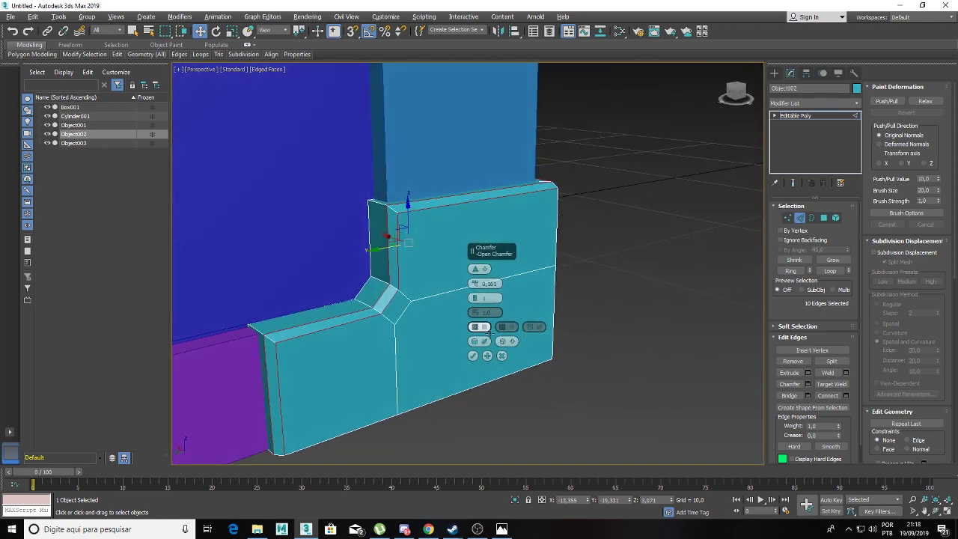
{"action": "left_click", "coordinate": [473, 356]}
{"action": "left_click", "coordinate": [664, 337]}
{"action": "key", "text": "F4"}
{"action": "mouse_move", "coordinate": [656, 337]}
{"action": "middle_mouse_down", "text": "alt"}
{"action": "mouse_move", "coordinate": [554, 336]}
{"action": "mouse_move", "coordinate": [505, 317]}
{"action": "mouse_move", "coordinate": [461, 336]}
{"action": "mouse_move", "coordinate": [597, 330]}
{"action": "mouse_move", "coordinate": [533, 303]}
{"action": "mouse_move", "coordinate": [528, 332]}
{"action": "middle_mouse_up", "text": "alt"}
{"action": "scroll", "coordinate": [532, 303], "scroll_direction": "down", "scroll_amount": 3}
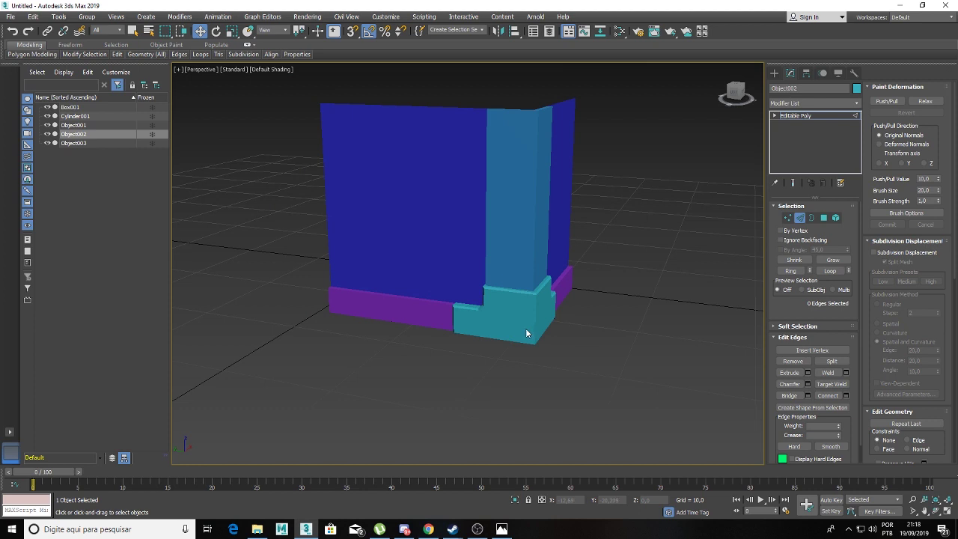
Step: Create a small cylinder (radius about 0.812, height 1.27) from Standard Primitives
{"action": "scroll", "coordinate": [525, 327], "scroll_direction": "up", "scroll_amount": 3}
{"action": "left_click", "coordinate": [773, 73]}
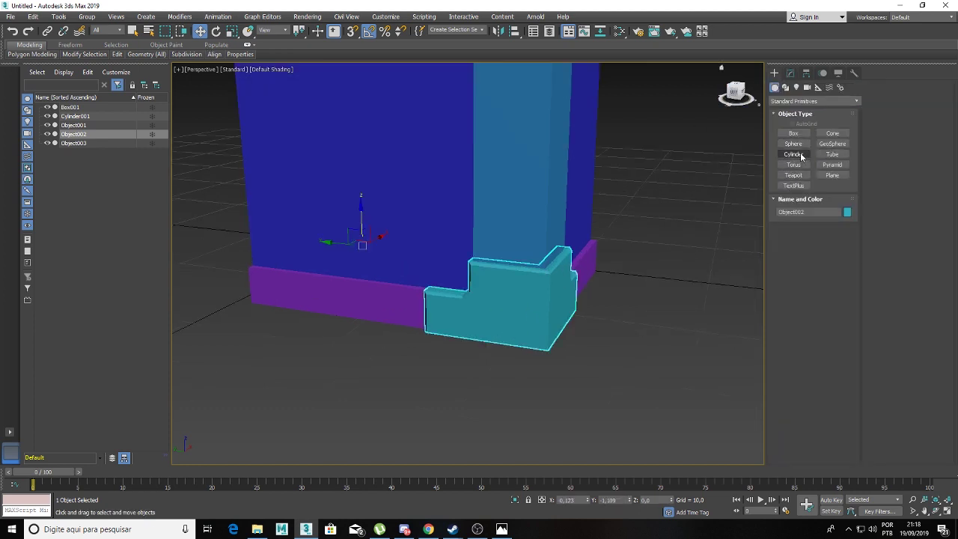
{"action": "left_click", "coordinate": [796, 156]}
{"action": "left_click_drag", "start_coordinate": [501, 372], "coordinate": [516, 371]}
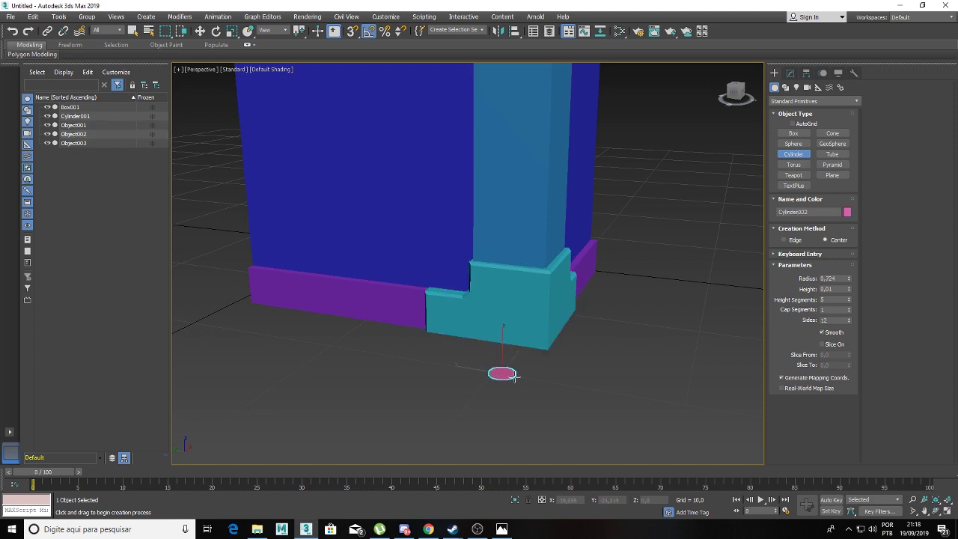
{"action": "left_click", "coordinate": [517, 355]}
{"action": "key", "text": "F4"}
{"action": "scroll", "coordinate": [509, 359], "scroll_direction": "up", "scroll_amount": 3}
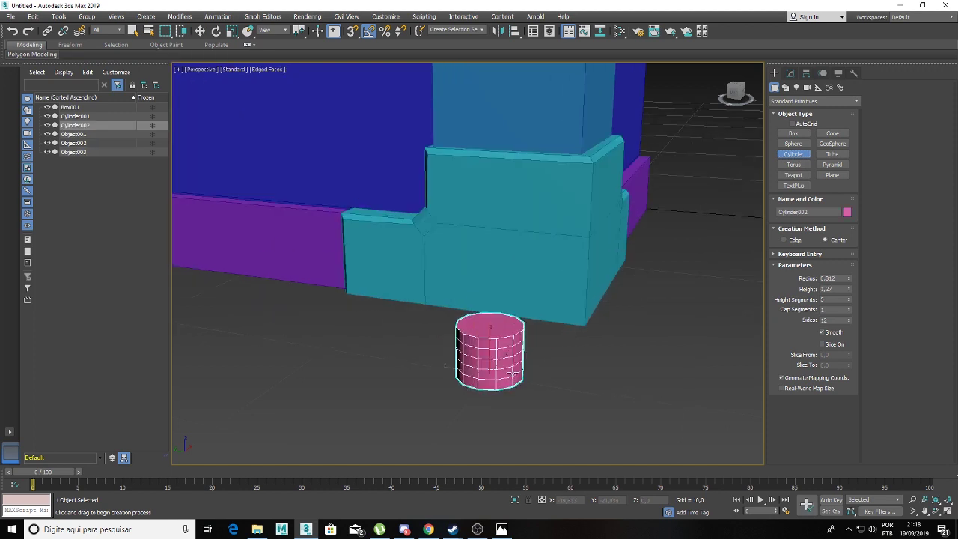
Step: Give the cylinder 8 sides and 1 height segment
{"action": "key", "text": "e"}
{"action": "left_click", "coordinate": [790, 73]}
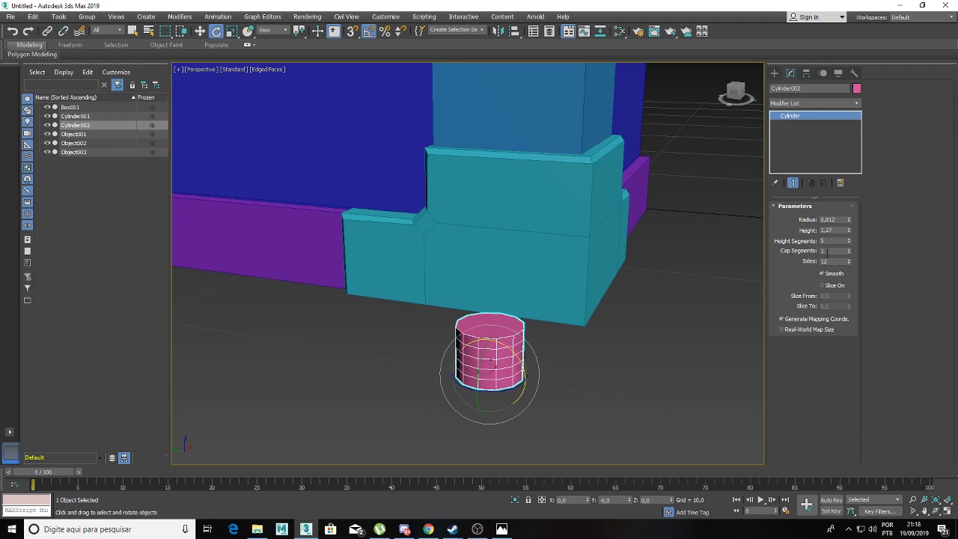
{"action": "type", "text": "6"}
{"action": "key", "text": "Return"}
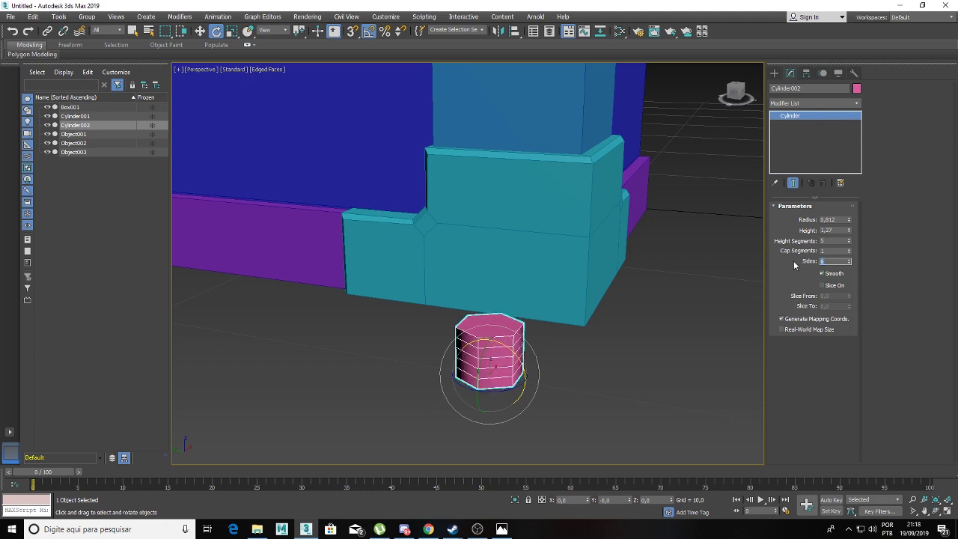
{"action": "middle_click_drag", "start_coordinate": [570, 330], "coordinate": [553, 341], "text": "alt"}
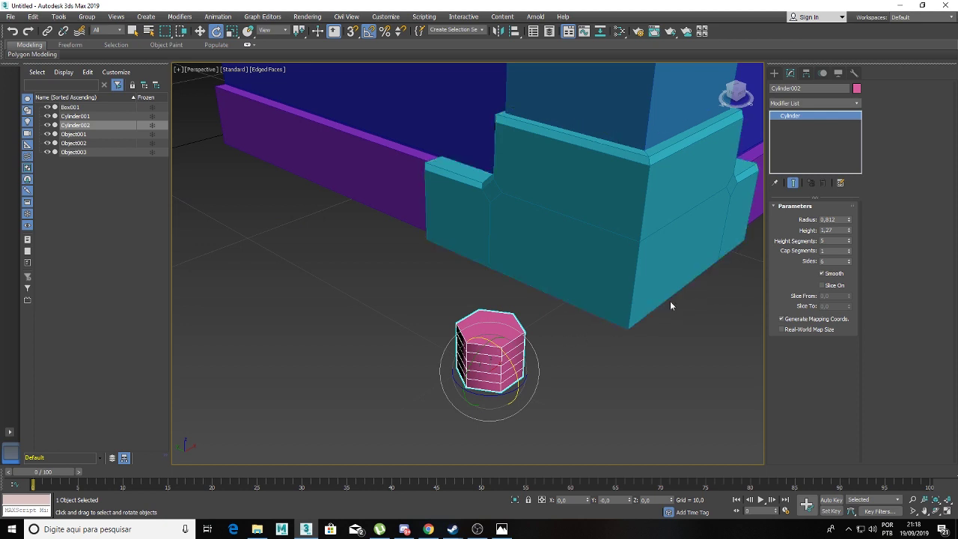
{"action": "type", "text": "8"}
{"action": "key", "text": "Return"}
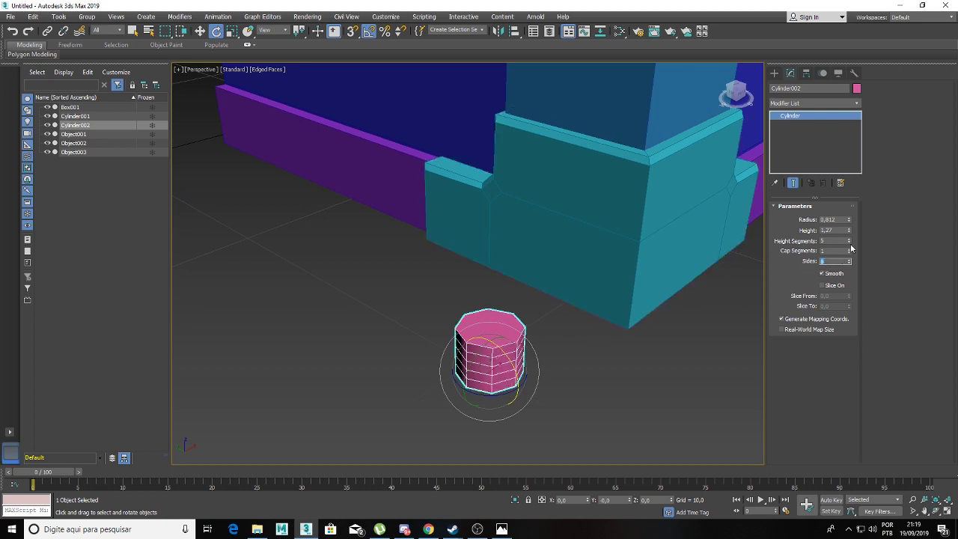
{"action": "left_click_drag", "start_coordinate": [849, 242], "coordinate": [848, 255]}
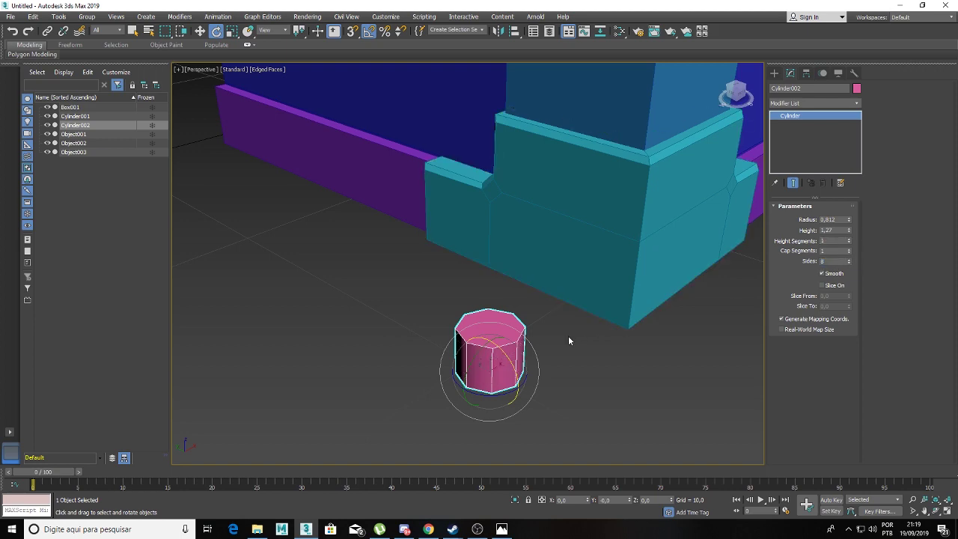
Step: Rotate the cylinder -90° on Y so it lies on its side
{"action": "left_click_drag", "start_coordinate": [483, 355], "coordinate": [444, 389]}
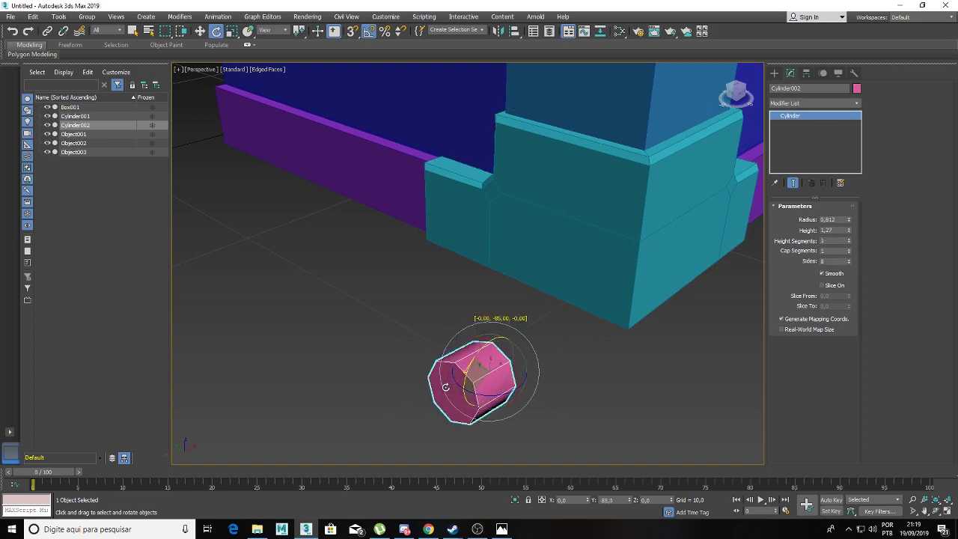
{"action": "mouse_move", "coordinate": [444, 388]}
{"action": "middle_mouse_down", "text": "alt"}
{"action": "mouse_move", "coordinate": [397, 354]}
{"action": "mouse_move", "coordinate": [441, 374]}
{"action": "middle_mouse_up", "text": "alt"}
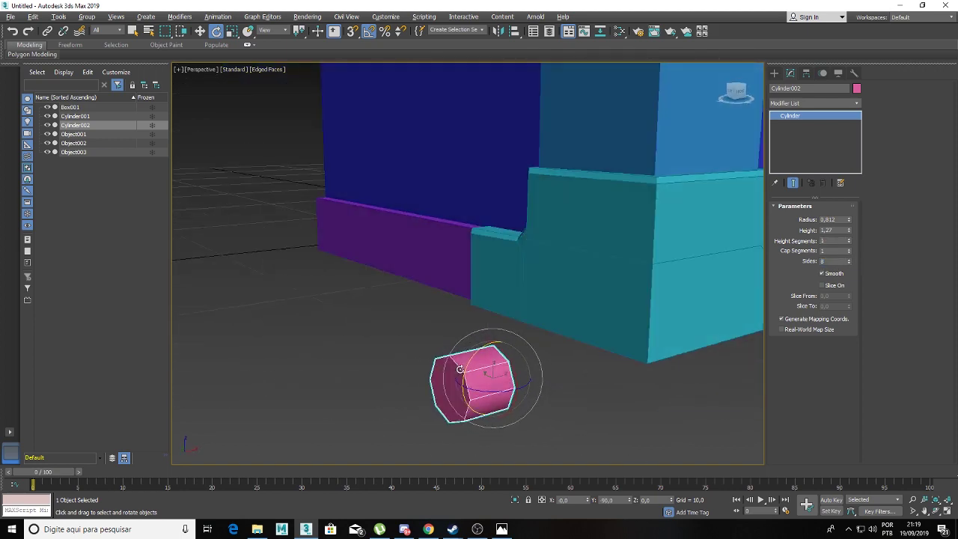
{"action": "middle_click_drag", "start_coordinate": [523, 337], "coordinate": [479, 374], "text": "alt"}
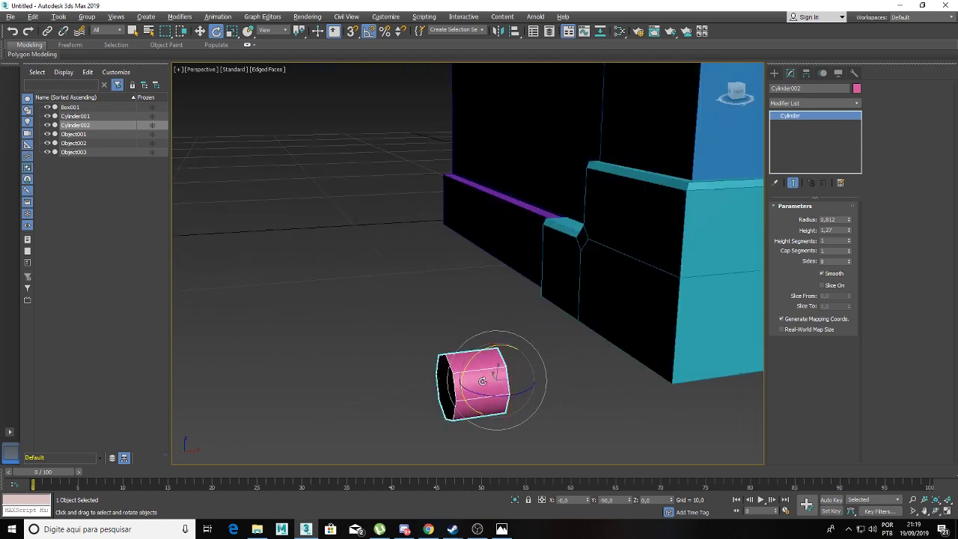
Step: Convert the cylinder to Editable Poly and delete its front cap polygon
{"action": "right_click", "coordinate": [477, 372]}
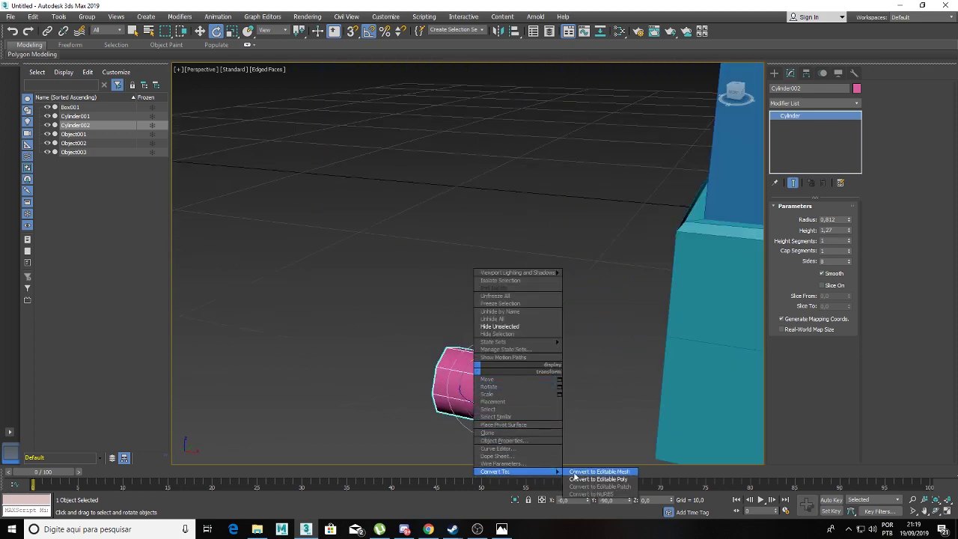
{"action": "left_click", "coordinate": [598, 478]}
{"action": "left_click", "coordinate": [824, 219]}
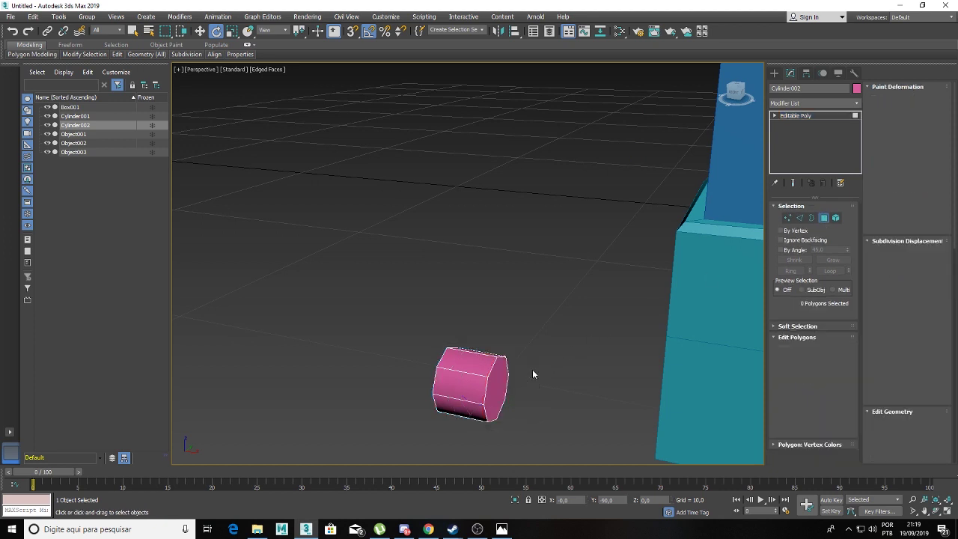
{"action": "left_click", "coordinate": [499, 385]}
{"action": "key", "text": "Delete"}
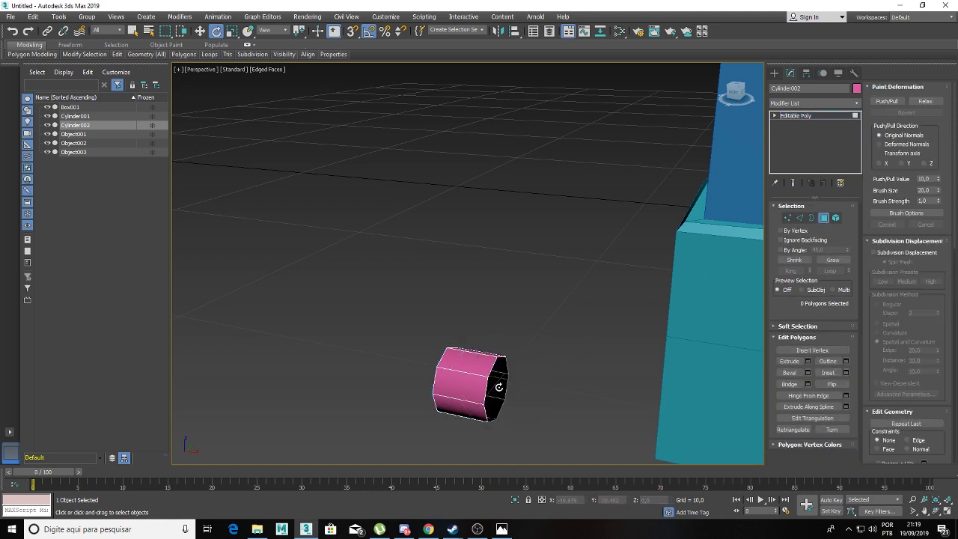
{"action": "scroll", "coordinate": [475, 389], "scroll_direction": "up", "scroll_amount": 4}
{"action": "scroll", "coordinate": [423, 377], "scroll_direction": "up", "scroll_amount": 2}
{"action": "scroll", "coordinate": [451, 367], "scroll_direction": "down", "scroll_amount": 2}
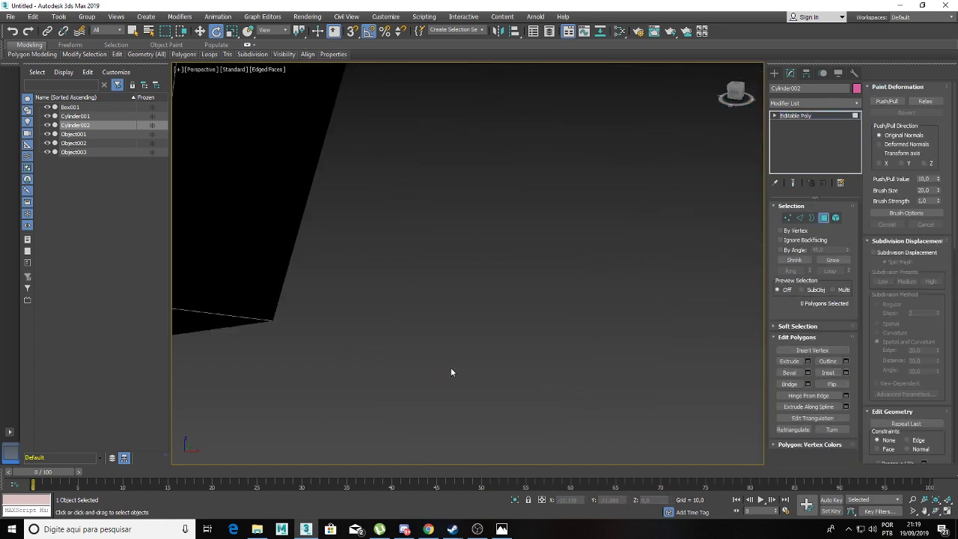
{"action": "scroll", "coordinate": [451, 367], "scroll_direction": "down", "scroll_amount": 2}
{"action": "scroll", "coordinate": [450, 367], "scroll_direction": "down", "scroll_amount": 4}
{"action": "scroll", "coordinate": [451, 367], "scroll_direction": "down", "scroll_amount": 1}
{"action": "scroll", "coordinate": [497, 373], "scroll_direction": "up", "scroll_amount": 2}
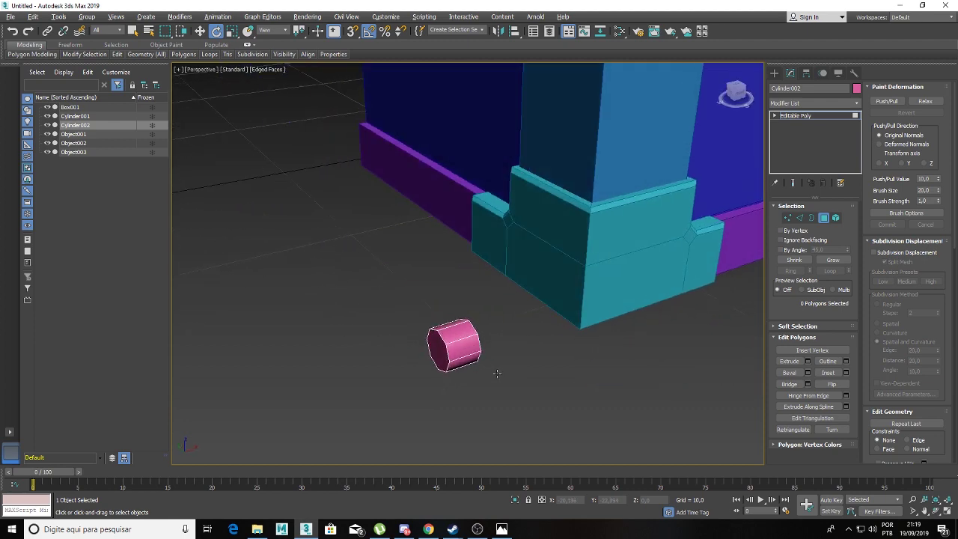
Step: Move the cylinder's eight end vertices inward to make it thin
{"action": "middle_click_drag", "start_coordinate": [531, 321], "coordinate": [422, 296], "text": "alt"}
{"action": "key", "text": "1"}
{"action": "left_click_drag", "start_coordinate": [392, 278], "coordinate": [433, 398]}
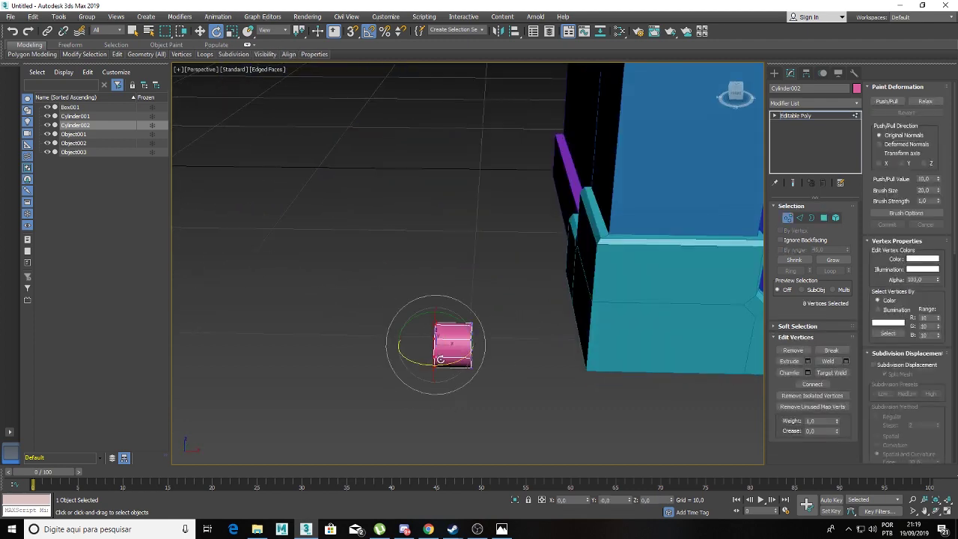
{"action": "key", "text": "w"}
{"action": "left_click_drag", "start_coordinate": [456, 344], "coordinate": [465, 346]}
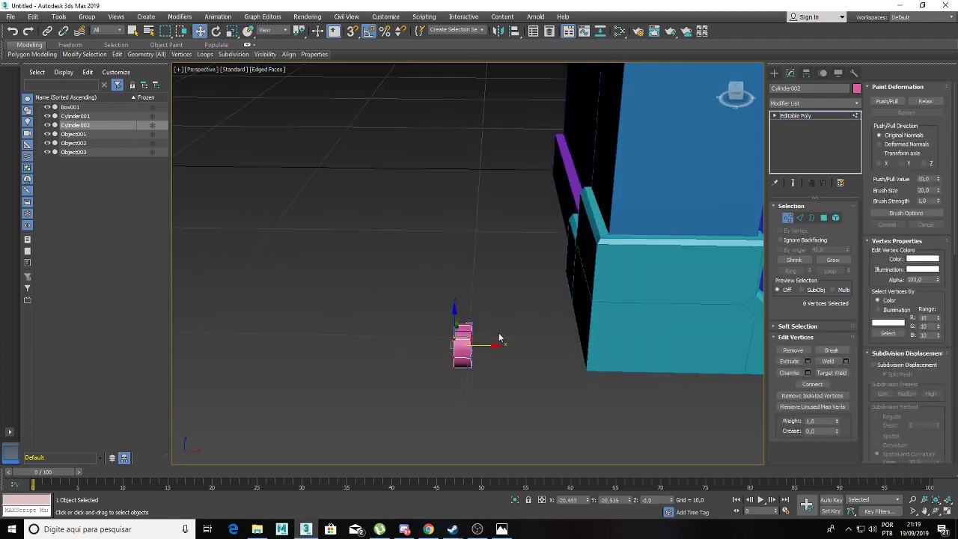
{"action": "key", "text": "1"}
Step: Place the octagonal rivet against the front face of the cyan corner trim
{"action": "middle_click_drag", "start_coordinate": [514, 293], "coordinate": [507, 335], "text": "alt"}
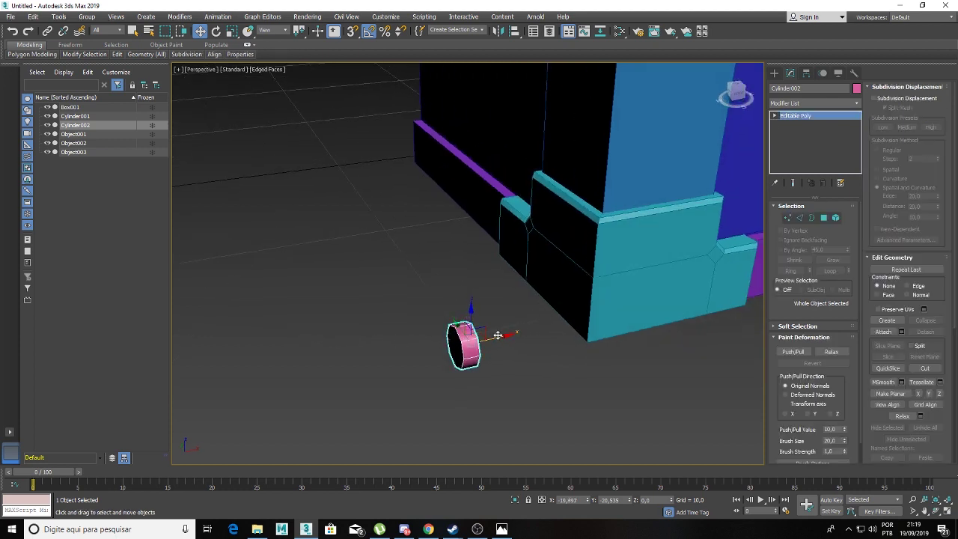
{"action": "left_click_drag", "start_coordinate": [497, 335], "coordinate": [580, 268]}
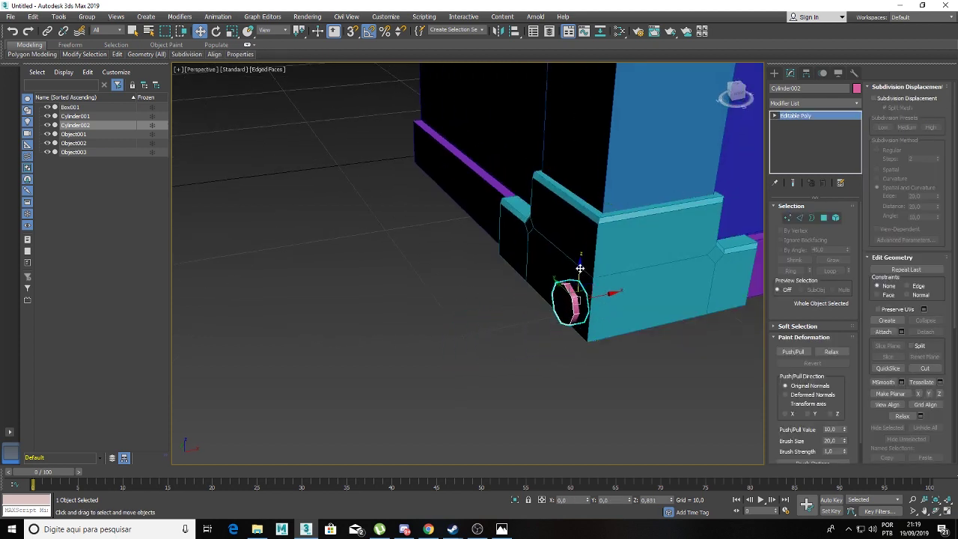
{"action": "middle_click_drag", "start_coordinate": [577, 271], "coordinate": [573, 277], "text": "alt"}
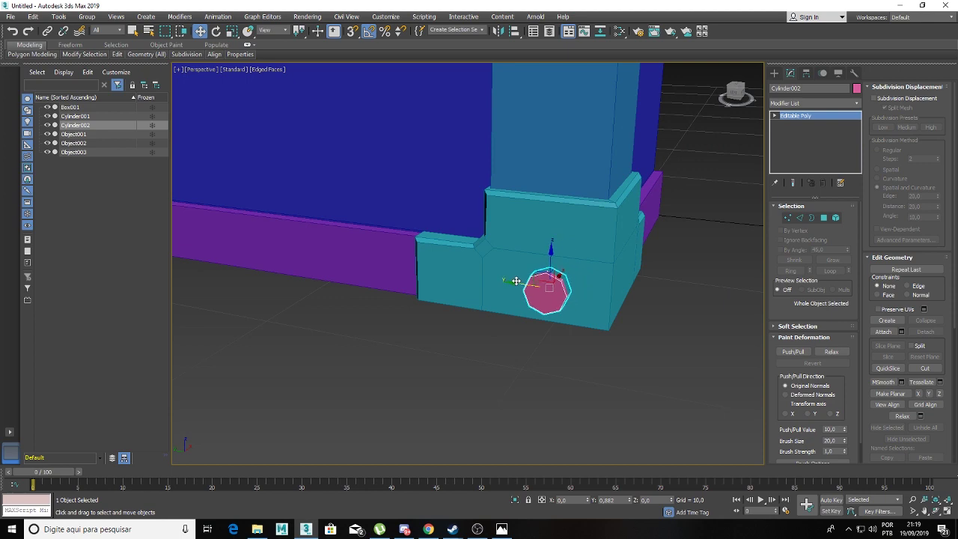
{"action": "left_click_drag", "start_coordinate": [516, 280], "coordinate": [527, 283]}
{"action": "mouse_move", "coordinate": [527, 283]}
{"action": "middle_mouse_down", "text": "alt"}
{"action": "mouse_move", "coordinate": [533, 265]}
{"action": "mouse_move", "coordinate": [570, 282]}
{"action": "middle_mouse_up", "text": "alt"}
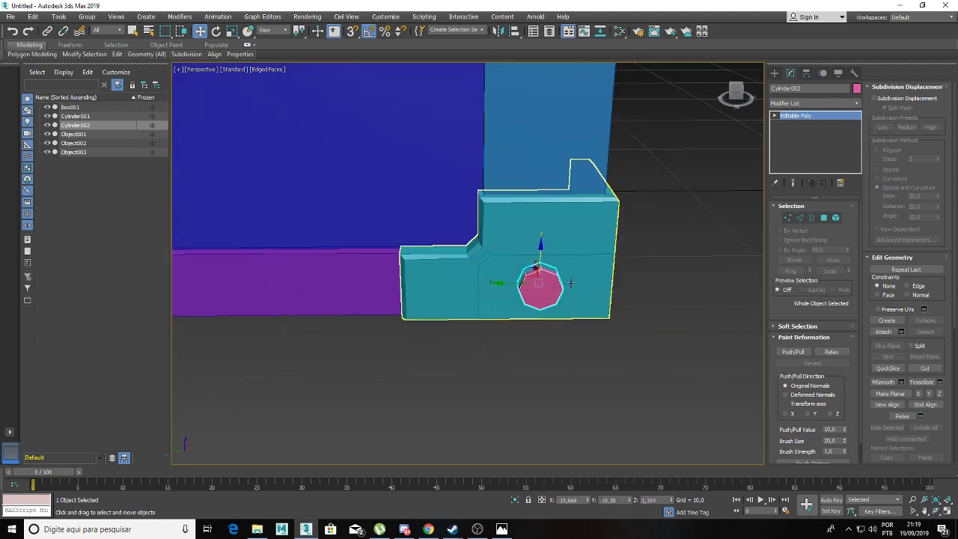
{"action": "scroll", "coordinate": [498, 278], "scroll_direction": "down", "scroll_amount": 5}
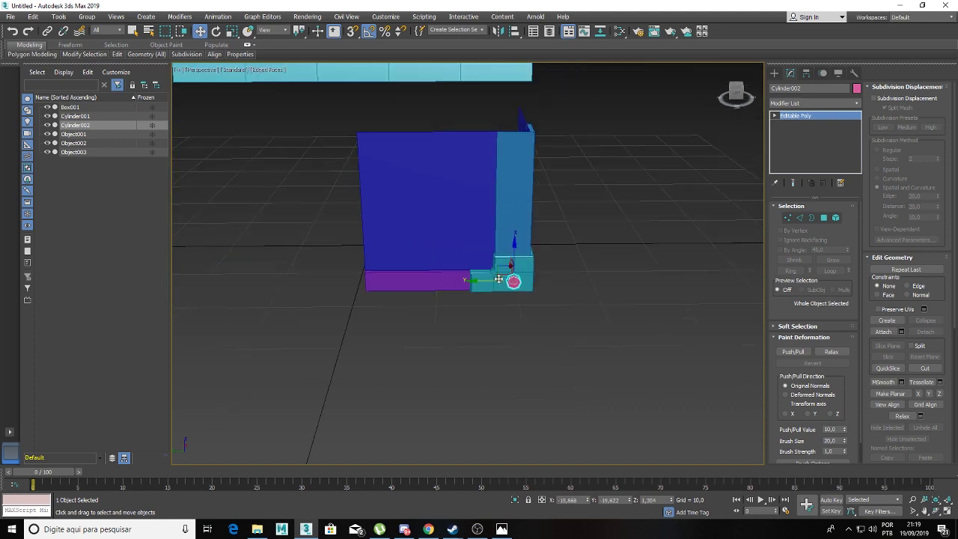
{"action": "mouse_move", "coordinate": [499, 278]}
{"action": "middle_mouse_down", "text": "alt"}
{"action": "mouse_move", "coordinate": [381, 301]}
{"action": "mouse_move", "coordinate": [396, 214]}
{"action": "mouse_move", "coordinate": [408, 264]}
{"action": "mouse_move", "coordinate": [460, 234]}
{"action": "mouse_move", "coordinate": [465, 325]}
{"action": "middle_mouse_up", "text": "alt"}
{"action": "left_click", "coordinate": [418, 303]}
{"action": "scroll", "coordinate": [463, 333], "scroll_direction": "up", "scroll_amount": 4}
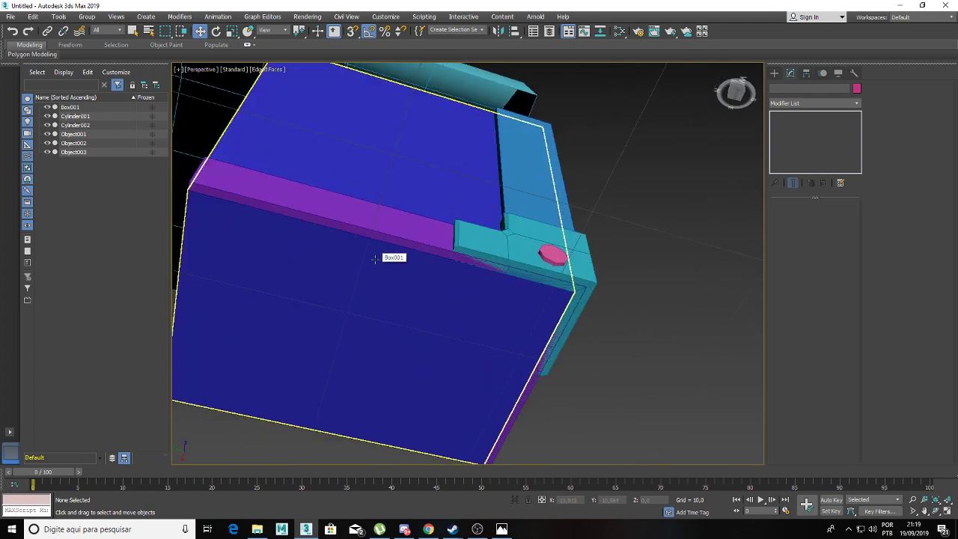
{"action": "middle_click_drag", "start_coordinate": [376, 262], "coordinate": [557, 247]}
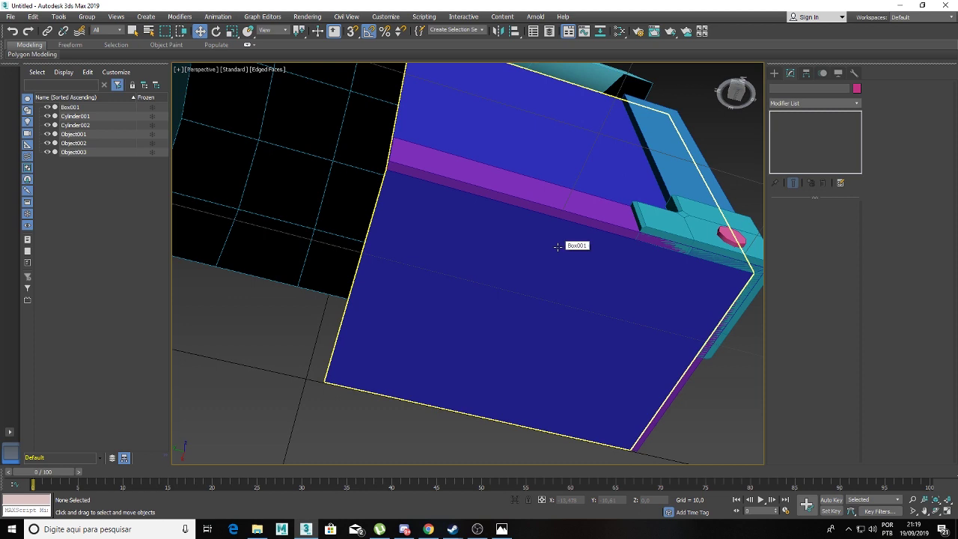
{"action": "middle_click_drag", "start_coordinate": [615, 247], "coordinate": [634, 251], "text": "alt"}
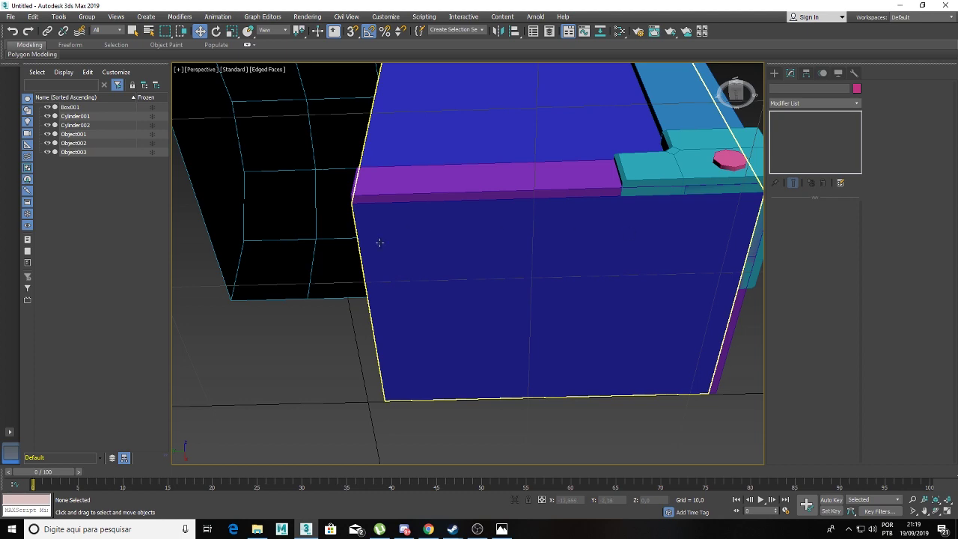
{"action": "scroll", "coordinate": [608, 313], "scroll_direction": "down", "scroll_amount": 10}
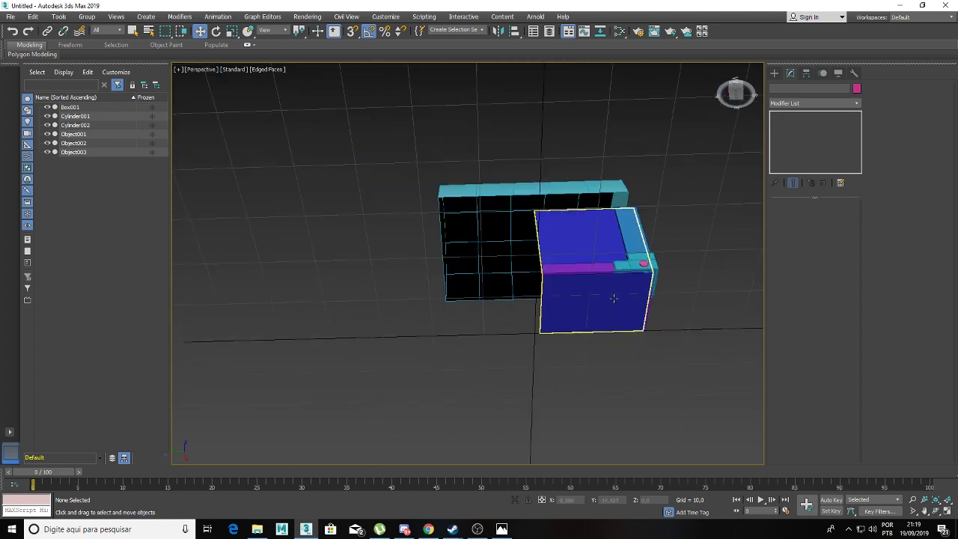
{"action": "mouse_move", "coordinate": [614, 299]}
{"action": "middle_mouse_down", "text": "alt"}
{"action": "mouse_move", "coordinate": [592, 342]}
{"action": "mouse_move", "coordinate": [552, 353]}
{"action": "mouse_move", "coordinate": [594, 364]}
{"action": "mouse_move", "coordinate": [573, 359]}
{"action": "mouse_move", "coordinate": [565, 325]}
{"action": "middle_mouse_up", "text": "alt"}
{"action": "scroll", "coordinate": [636, 340], "scroll_direction": "up", "scroll_amount": 4}
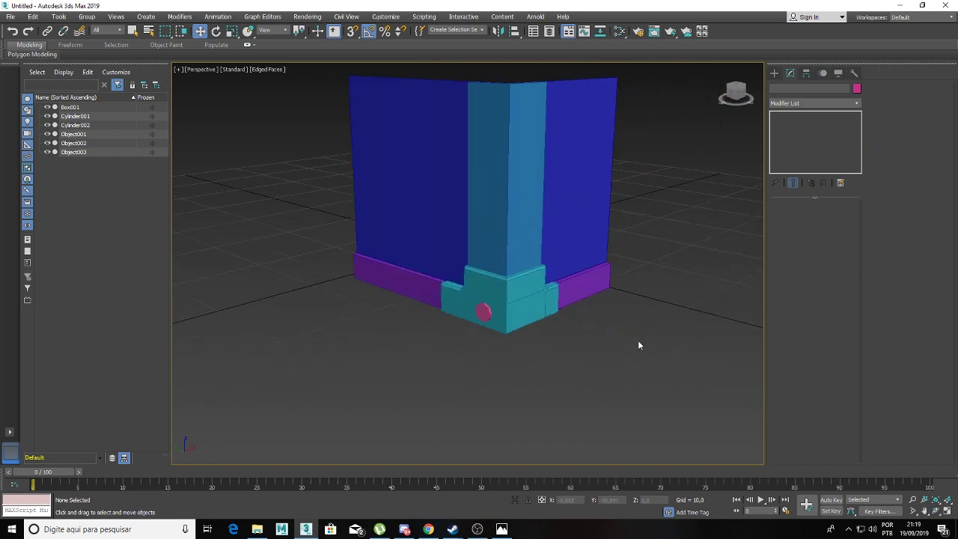
{"action": "scroll", "coordinate": [630, 331], "scroll_direction": "down", "scroll_amount": 1}
{"action": "mouse_move", "coordinate": [577, 325]}
{"action": "middle_mouse_down", "text": "alt"}
{"action": "mouse_move", "coordinate": [596, 344]}
{"action": "mouse_move", "coordinate": [577, 340]}
{"action": "middle_mouse_up", "text": "alt"}
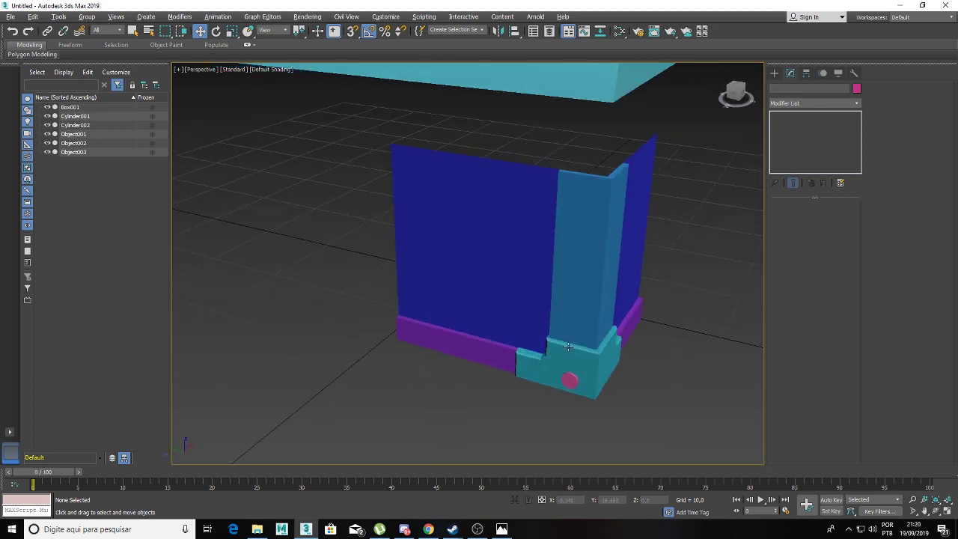
{"action": "mouse_move", "coordinate": [683, 327]}
{"action": "middle_mouse_down"}
{"action": "mouse_move", "coordinate": [665, 344]}
{"action": "mouse_move", "coordinate": [703, 307]}
{"action": "middle_mouse_up"}
{"action": "left_click", "coordinate": [643, 281]}
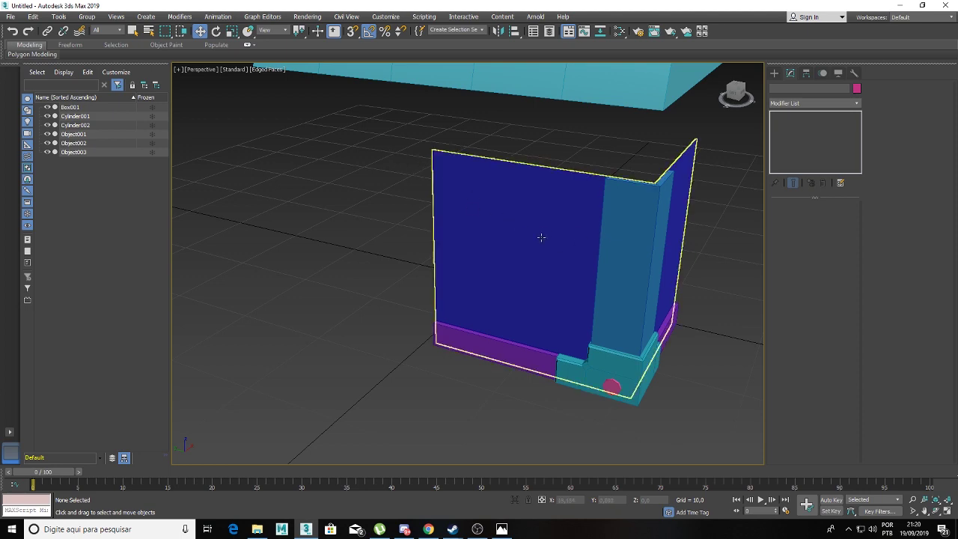
Step: Select the Box001 wall, search the Modifier List for 'sym', and undo the accidental Poly Select
{"action": "middle_click_drag", "start_coordinate": [541, 237], "coordinate": [545, 240], "text": "alt"}
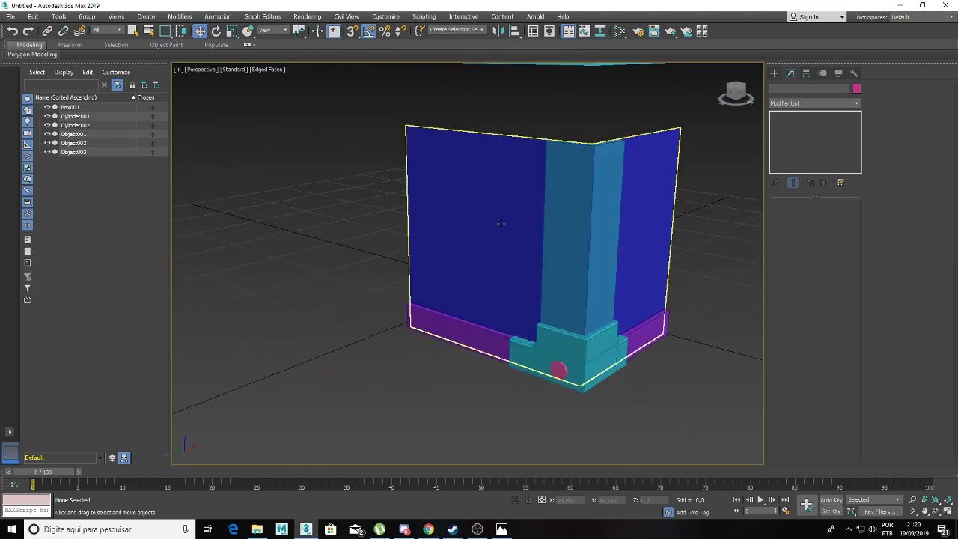
{"action": "left_click", "coordinate": [500, 225]}
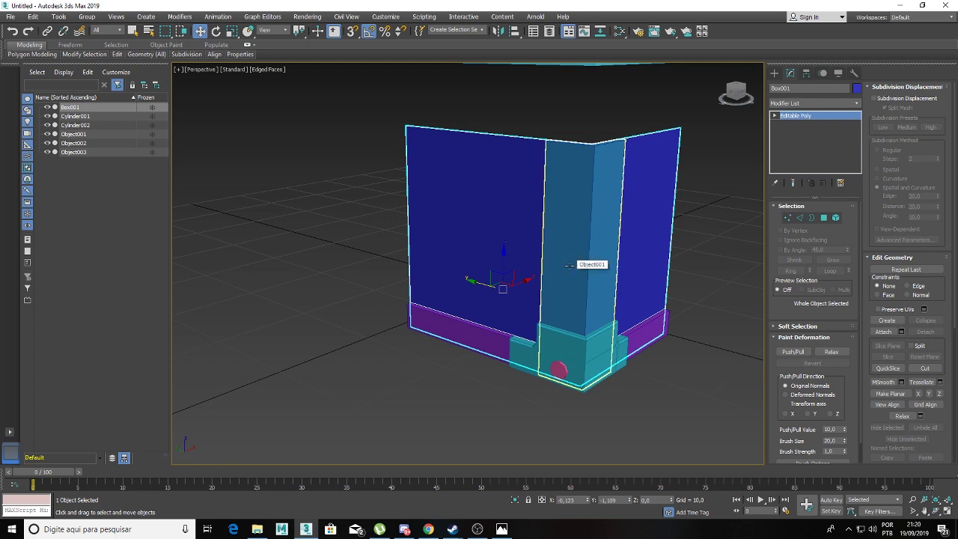
{"action": "left_click", "coordinate": [784, 104]}
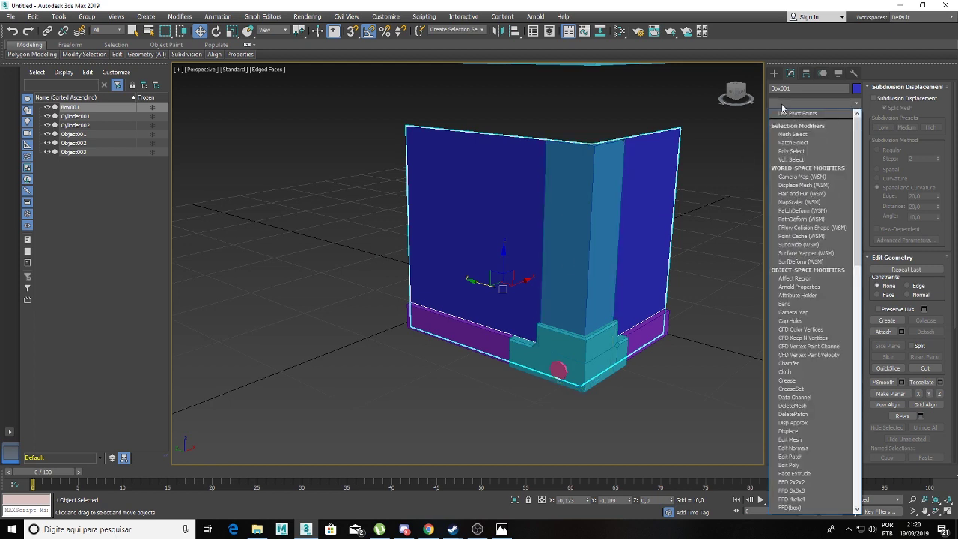
{"action": "type", "text": "sym"}
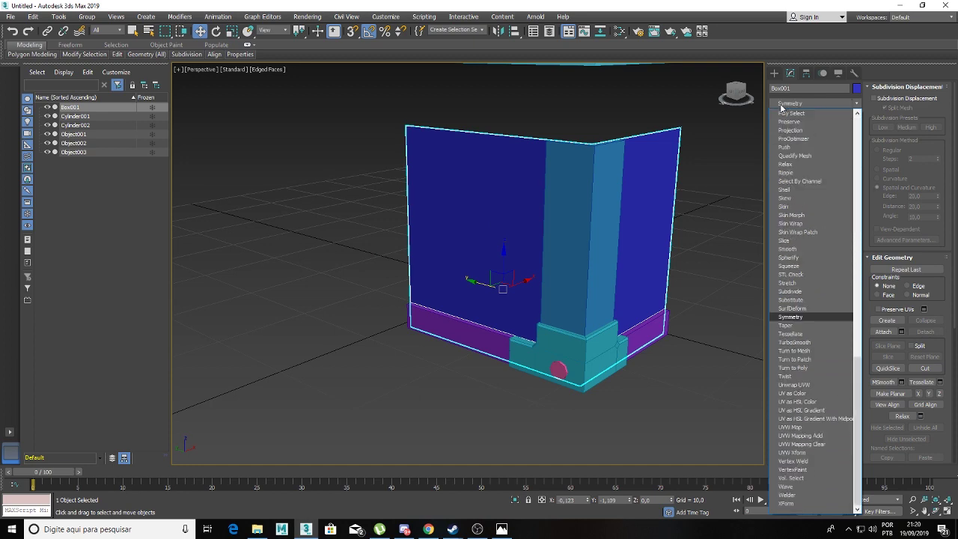
{"action": "left_click", "coordinate": [782, 112]}
{"action": "key", "text": "ctrl+z"}
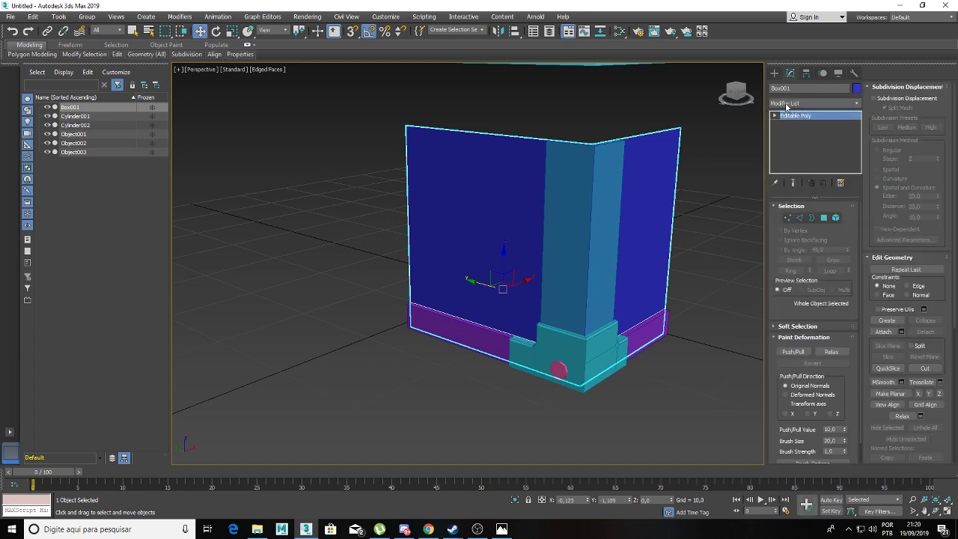
Step: Reopen the Modifier List with Symmetry ready to apply
{"action": "left_click", "coordinate": [785, 102]}
{"action": "left_click_drag", "start_coordinate": [858, 217], "coordinate": [862, 439]}
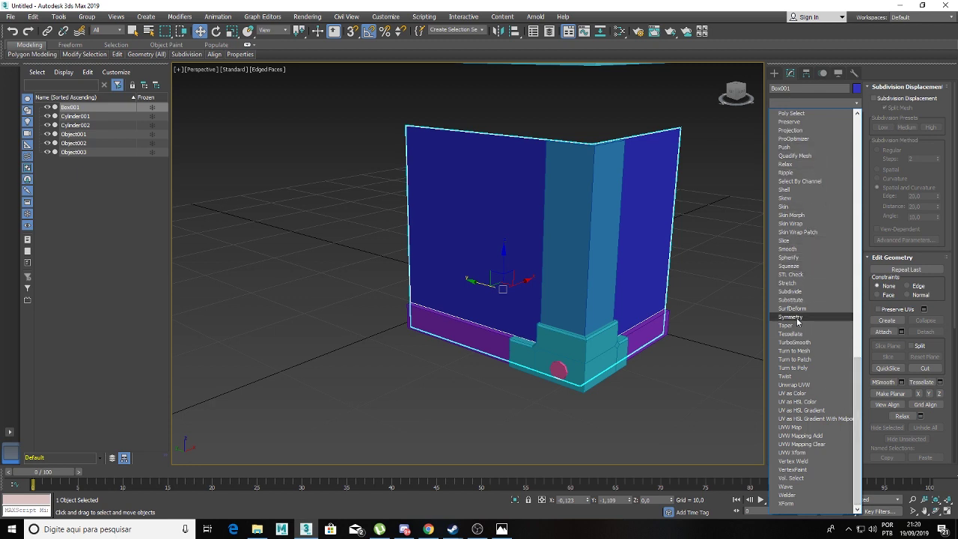
{"action": "left_click", "coordinate": [714, 282]}
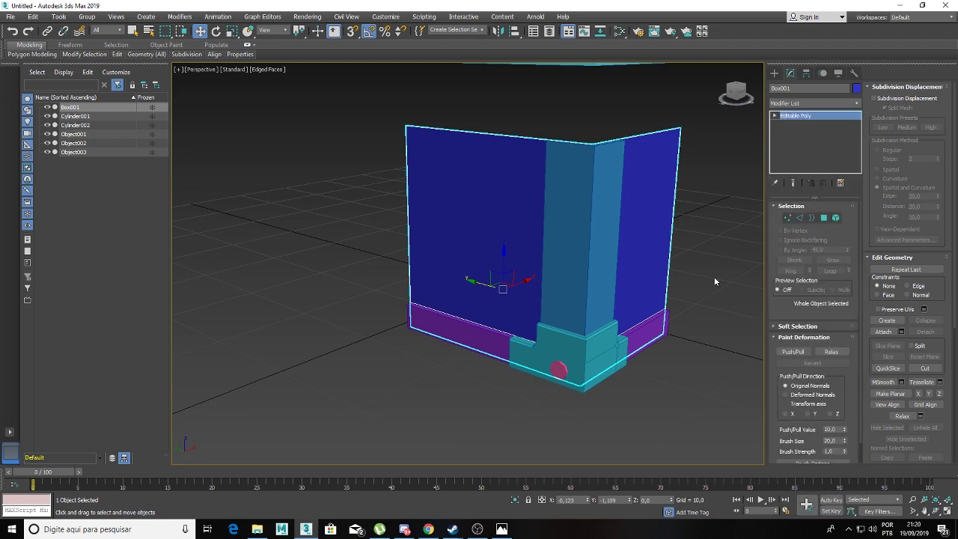
{"action": "left_click", "coordinate": [788, 103]}
{"action": "type", "text": "Symmetry"}
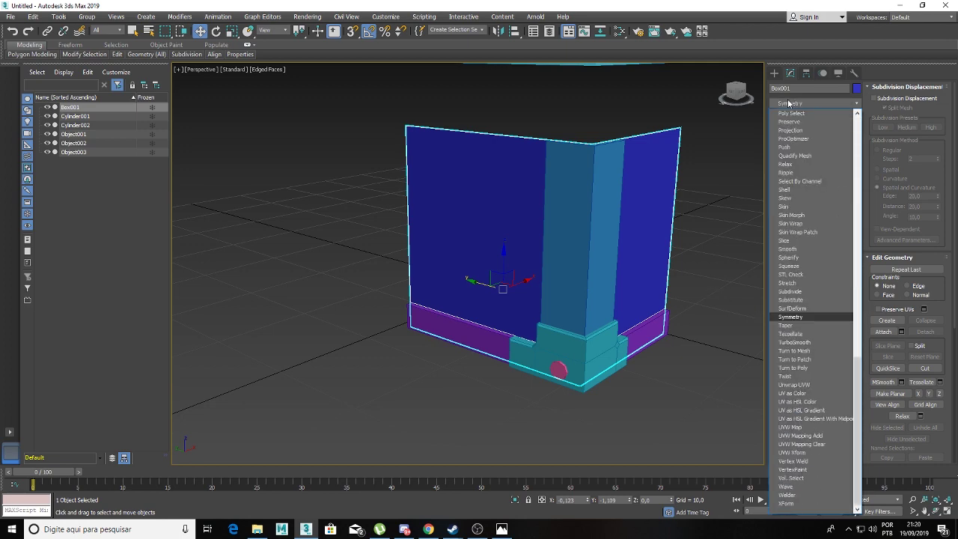
Step: Add a Symmetry modifier to Box001 on the X axis with Flip enabled
{"action": "key", "text": "Return"}
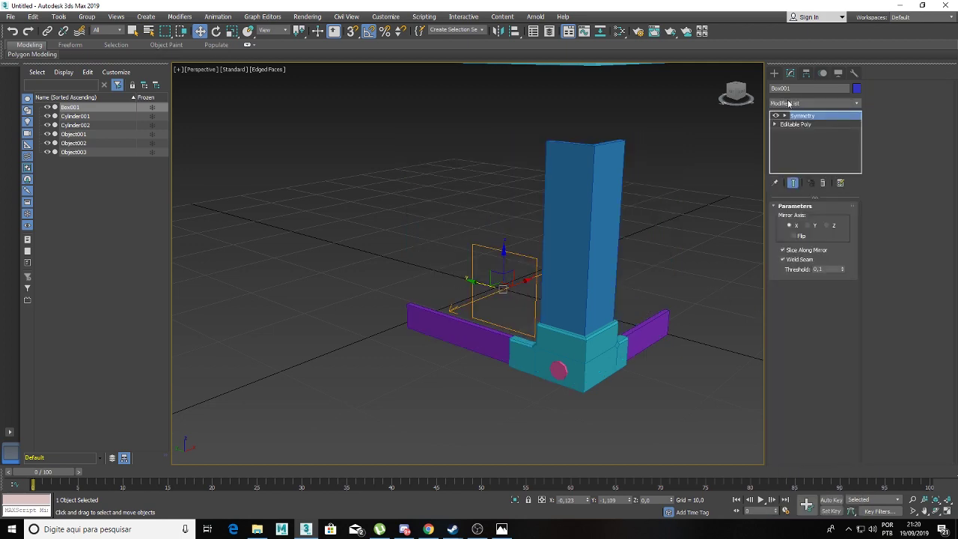
{"action": "mouse_move", "coordinate": [528, 237]}
{"action": "middle_mouse_down", "text": "alt"}
{"action": "mouse_move", "coordinate": [674, 272]}
{"action": "mouse_move", "coordinate": [621, 256]}
{"action": "mouse_move", "coordinate": [652, 240]}
{"action": "mouse_move", "coordinate": [774, 240]}
{"action": "middle_mouse_up", "text": "alt"}
{"action": "left_click", "coordinate": [794, 237]}
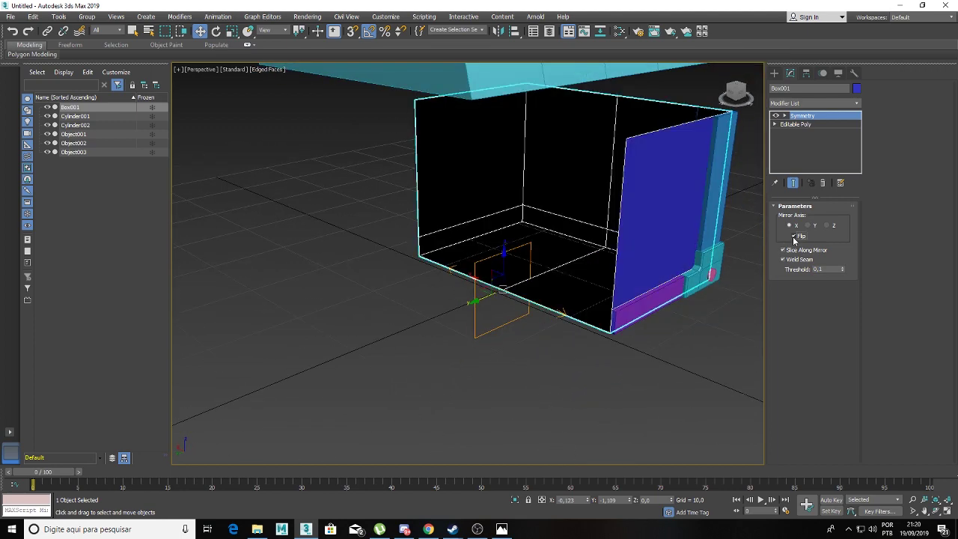
{"action": "mouse_move", "coordinate": [700, 250]}
{"action": "middle_mouse_down", "text": "alt"}
{"action": "mouse_move", "coordinate": [551, 242]}
{"action": "mouse_move", "coordinate": [722, 239]}
{"action": "mouse_move", "coordinate": [624, 259]}
{"action": "middle_mouse_up", "text": "alt"}
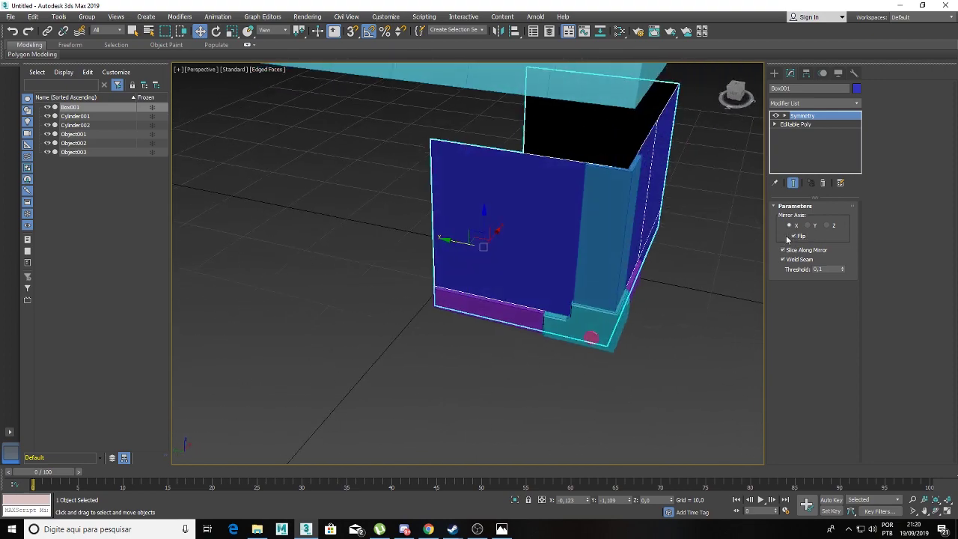
{"action": "mouse_move", "coordinate": [718, 254]}
{"action": "middle_mouse_down", "text": "alt"}
{"action": "mouse_move", "coordinate": [613, 261]}
{"action": "mouse_move", "coordinate": [680, 247]}
{"action": "middle_mouse_up", "text": "alt"}
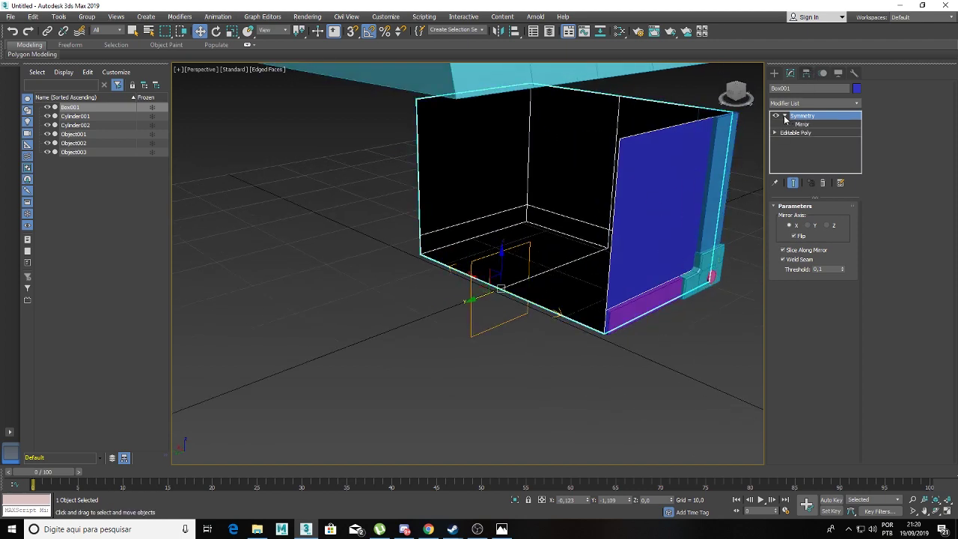
Step: Move the Symmetry mirror plane left along X to the wall's end, widening the box
{"action": "left_click", "coordinate": [802, 124]}
{"action": "middle_click_drag", "start_coordinate": [579, 247], "coordinate": [612, 235], "text": "alt"}
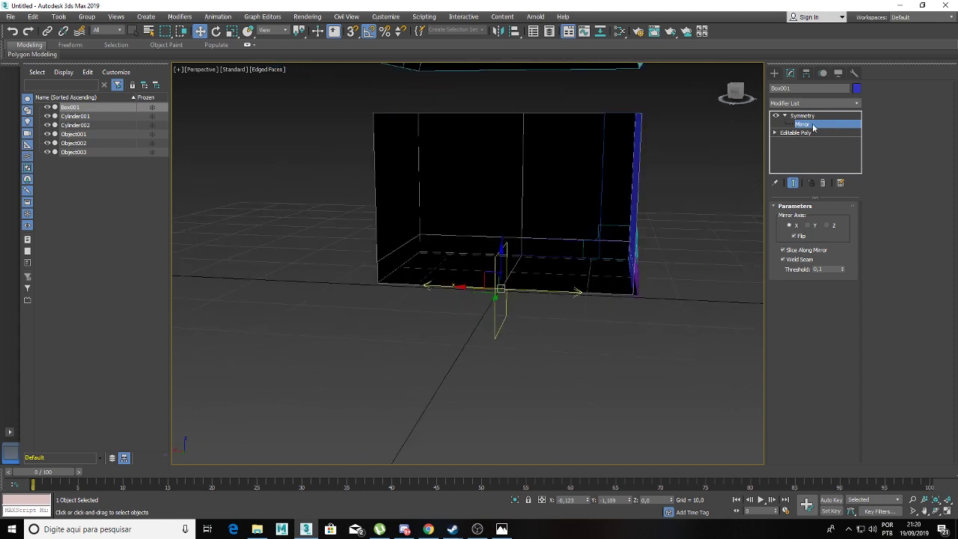
{"action": "mouse_move", "coordinate": [503, 279]}
{"action": "left_mouse_down"}
{"action": "mouse_move", "coordinate": [470, 282]}
{"action": "mouse_move", "coordinate": [382, 251]}
{"action": "mouse_move", "coordinate": [467, 256]}
{"action": "left_mouse_up"}
{"action": "mouse_move", "coordinate": [468, 256]}
{"action": "middle_mouse_down", "text": "alt"}
{"action": "mouse_move", "coordinate": [479, 298]}
{"action": "mouse_move", "coordinate": [485, 262]}
{"action": "middle_mouse_up", "text": "alt"}
{"action": "scroll", "coordinate": [480, 298], "scroll_direction": "up", "scroll_amount": 2}
{"action": "scroll", "coordinate": [480, 297], "scroll_direction": "up", "scroll_amount": 2}
{"action": "scroll", "coordinate": [491, 289], "scroll_direction": "up", "scroll_amount": 3}
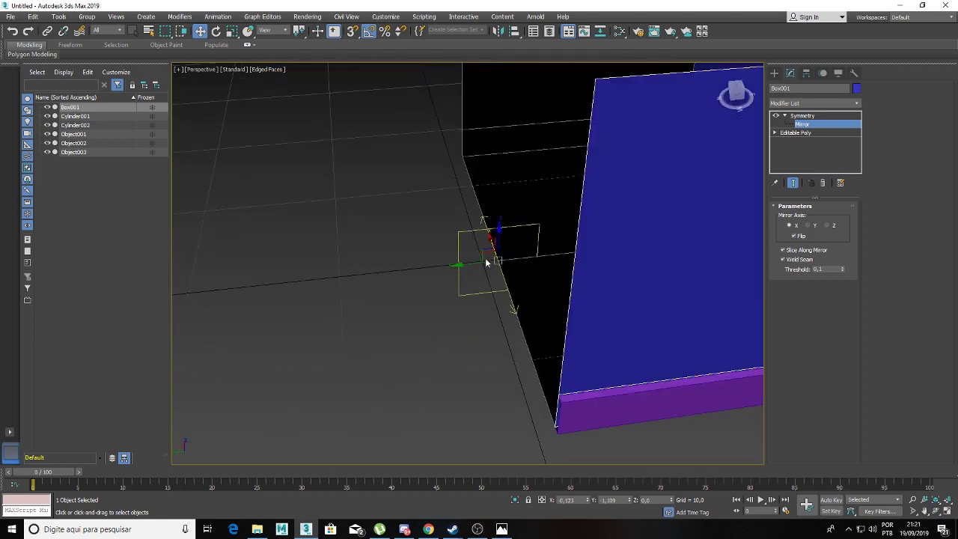
{"action": "scroll", "coordinate": [487, 258], "scroll_direction": "down", "scroll_amount": 3}
{"action": "scroll", "coordinate": [603, 257], "scroll_direction": "down", "scroll_amount": 2}
{"action": "scroll", "coordinate": [631, 241], "scroll_direction": "down", "scroll_amount": 2}
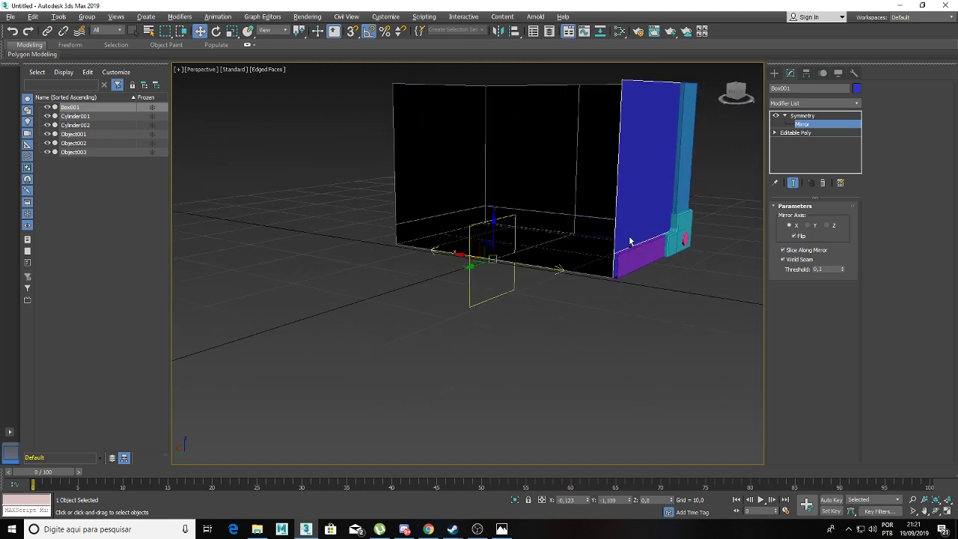
{"action": "scroll", "coordinate": [569, 245], "scroll_direction": "up", "scroll_amount": 2}
{"action": "mouse_move", "coordinate": [569, 245]}
{"action": "middle_mouse_down", "text": "alt"}
{"action": "mouse_move", "coordinate": [592, 255]}
{"action": "mouse_move", "coordinate": [600, 187]}
{"action": "middle_mouse_up", "text": "alt"}
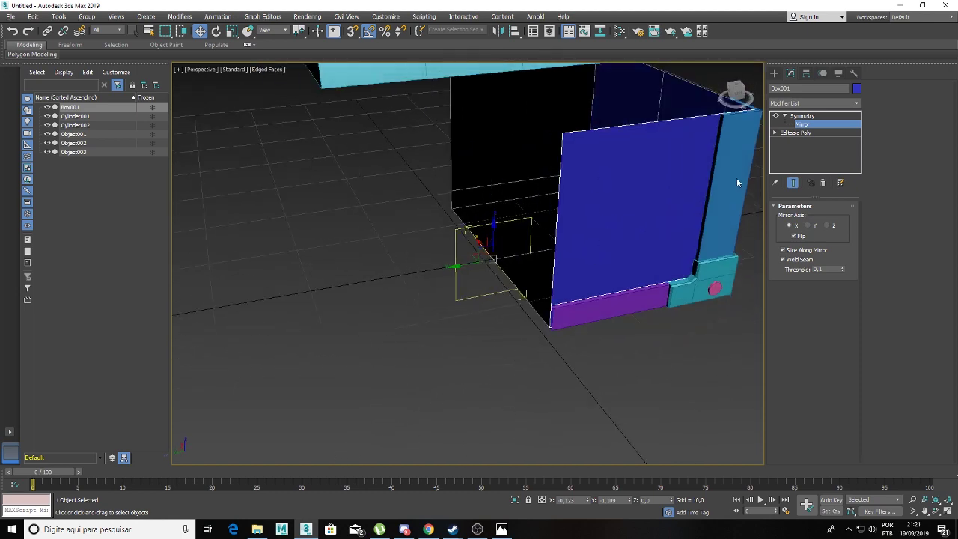
{"action": "middle_click_drag", "start_coordinate": [760, 158], "coordinate": [682, 178], "text": "alt"}
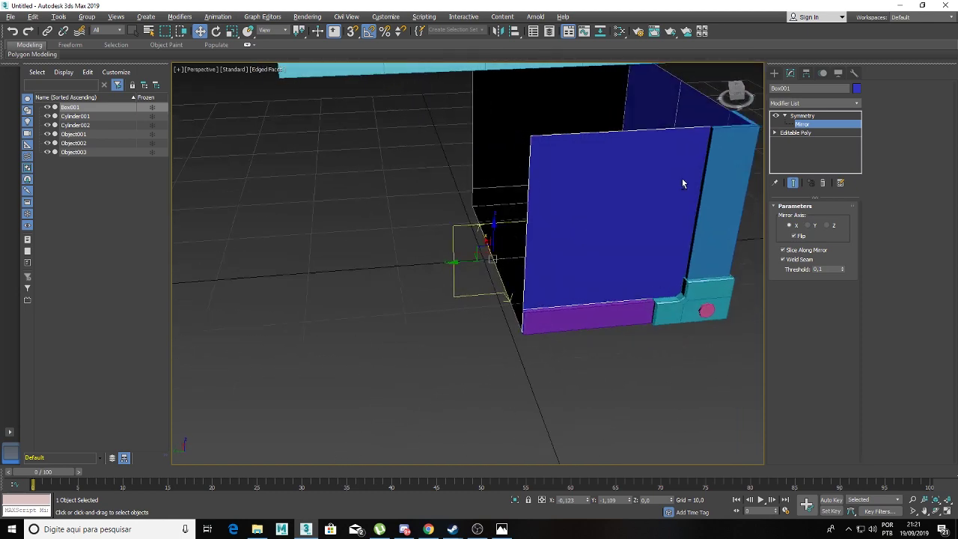
Step: Stack a second Symmetry on Box001 set to the Y axis with Flip, then return to Editable Poly
{"action": "left_click", "coordinate": [802, 116]}
{"action": "left_click", "coordinate": [805, 104]}
{"action": "type", "text": "sy"}
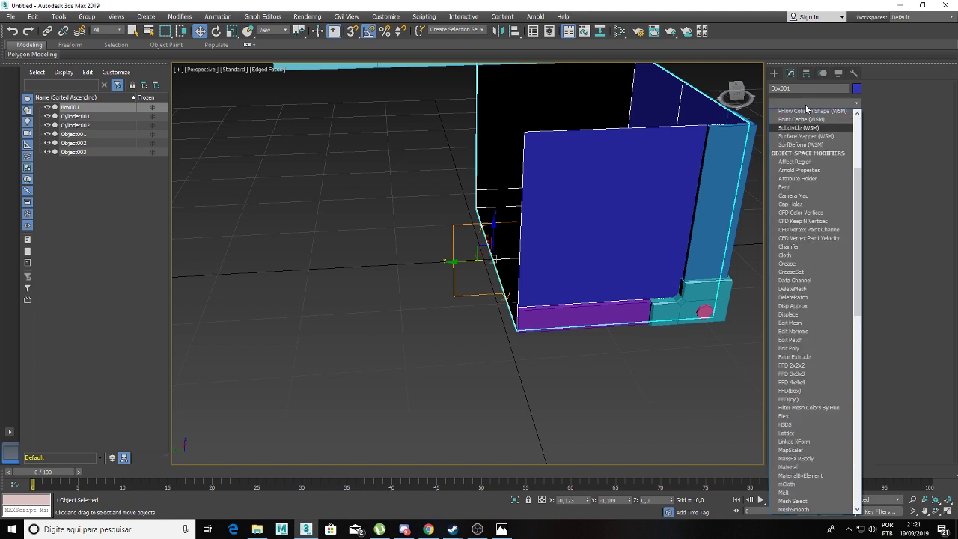
{"action": "key", "text": "Return"}
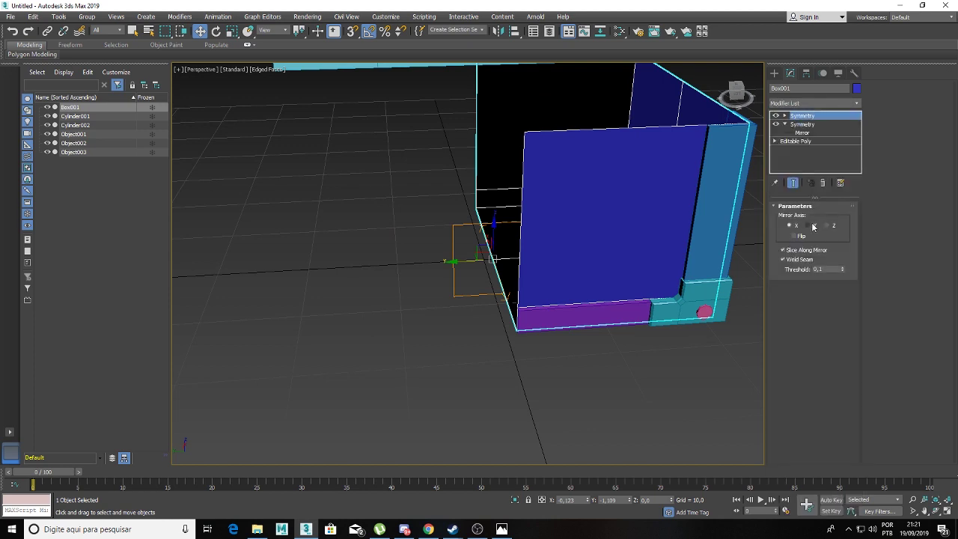
{"action": "left_click", "coordinate": [813, 226]}
{"action": "left_click", "coordinate": [793, 237]}
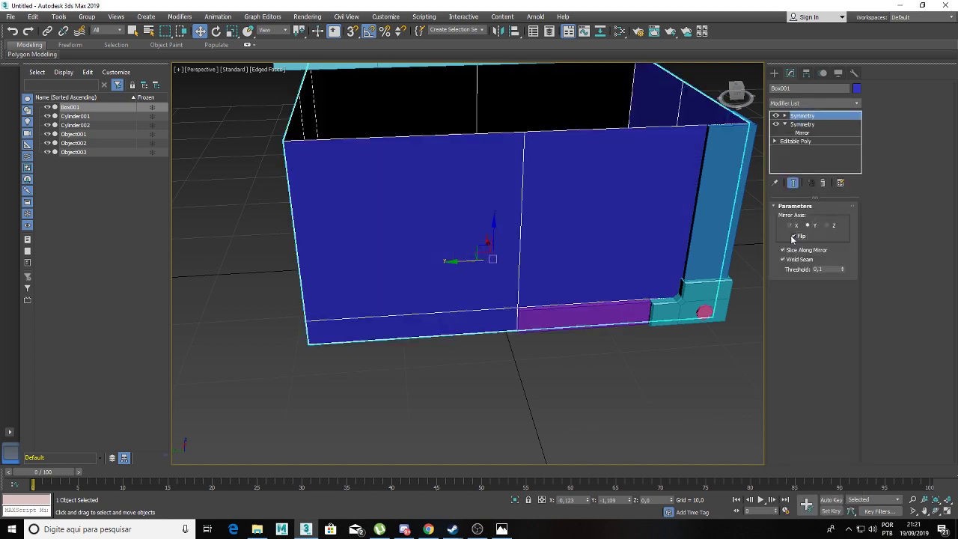
{"action": "mouse_move", "coordinate": [581, 243]}
{"action": "middle_mouse_down", "text": "alt"}
{"action": "mouse_move", "coordinate": [573, 229]}
{"action": "mouse_move", "coordinate": [594, 214]}
{"action": "mouse_move", "coordinate": [591, 205]}
{"action": "mouse_move", "coordinate": [494, 238]}
{"action": "mouse_move", "coordinate": [516, 239]}
{"action": "middle_mouse_up", "text": "alt"}
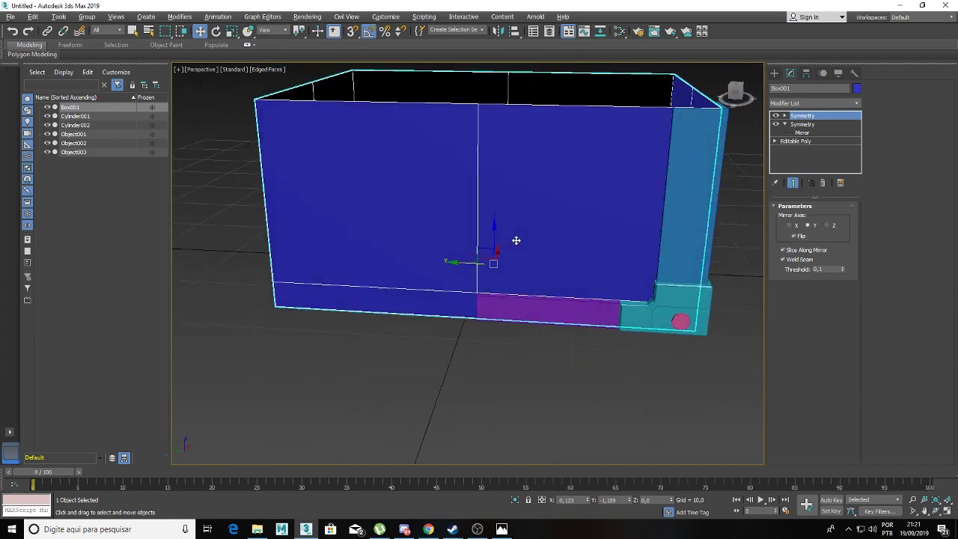
{"action": "left_click", "coordinate": [787, 142]}
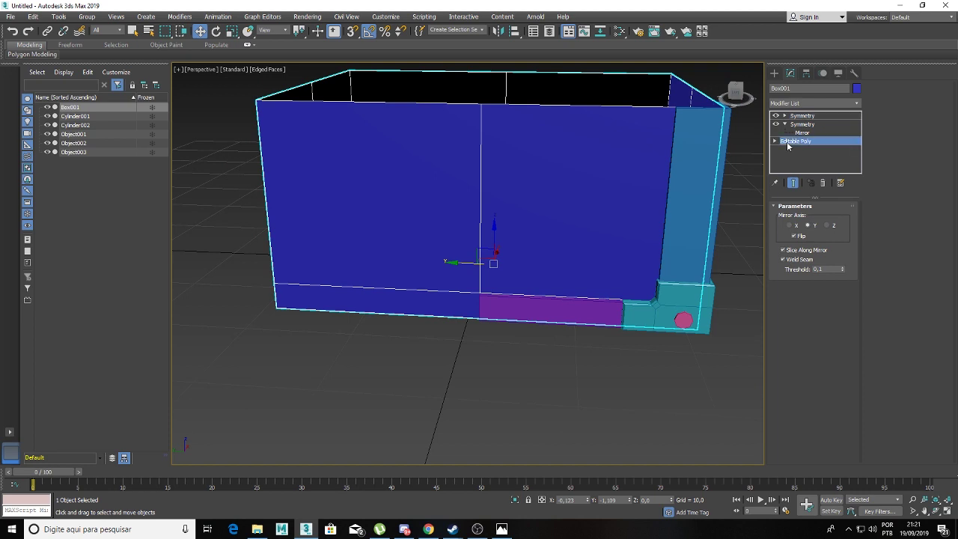
{"action": "middle_click_drag", "start_coordinate": [626, 177], "coordinate": [654, 157], "text": "alt"}
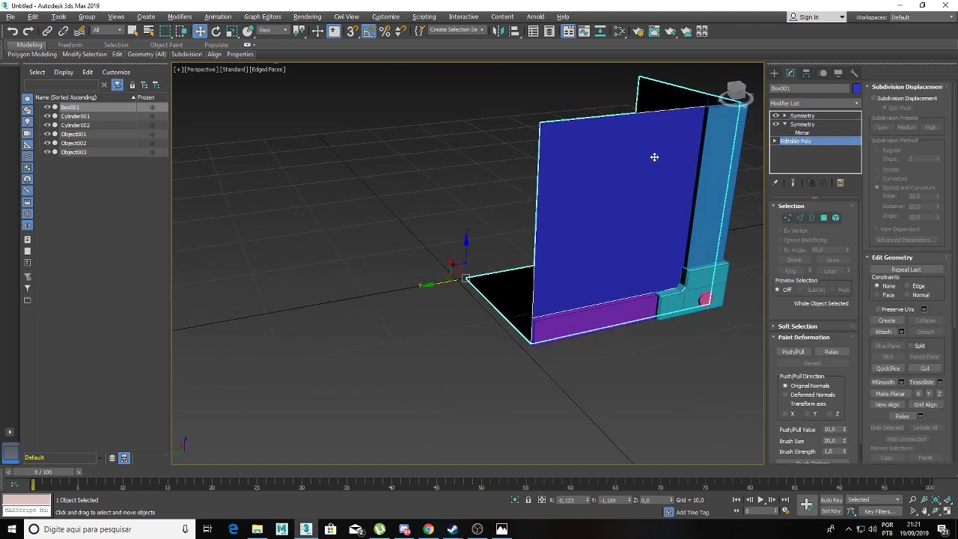
Step: Hide all objects except Box001 using Hide Unselected, briefly checking an edge
{"action": "right_click", "coordinate": [623, 186]}
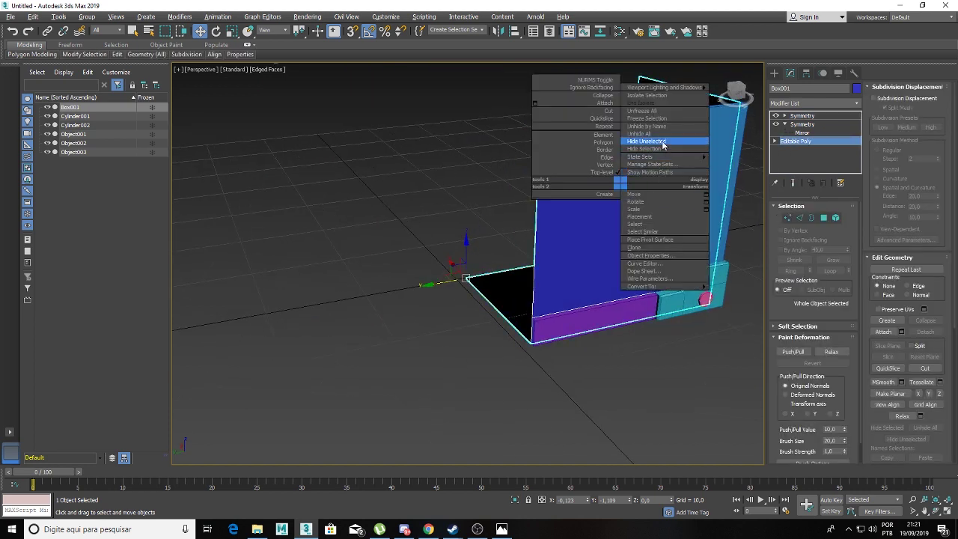
{"action": "left_click", "coordinate": [662, 142]}
{"action": "mouse_move", "coordinate": [659, 242]}
{"action": "middle_mouse_down", "text": "alt"}
{"action": "mouse_move", "coordinate": [603, 250]}
{"action": "mouse_move", "coordinate": [621, 247]}
{"action": "middle_mouse_up", "text": "alt"}
{"action": "left_click", "coordinate": [799, 217]}
{"action": "left_click", "coordinate": [665, 276]}
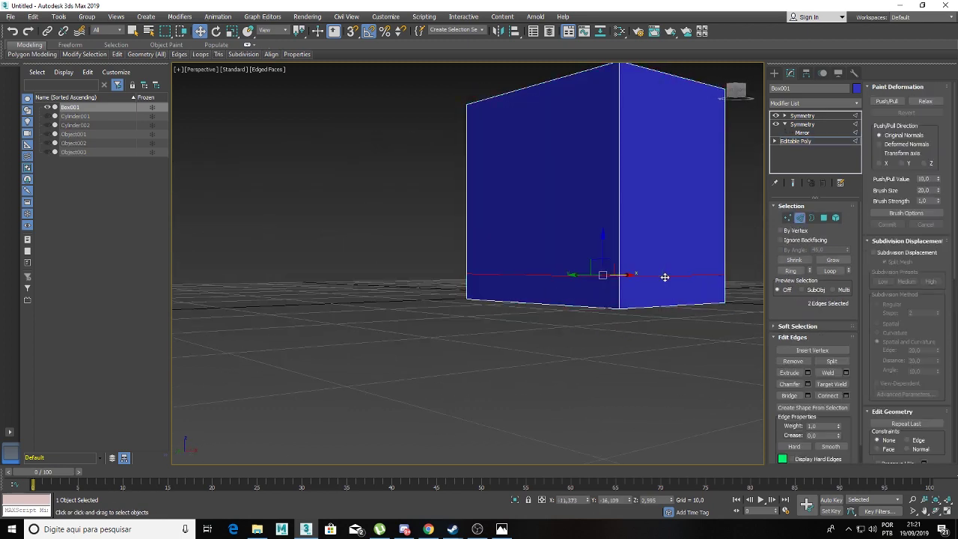
{"action": "left_click", "coordinate": [662, 276]}
{"action": "mouse_move", "coordinate": [663, 276]}
{"action": "middle_mouse_down", "text": "alt"}
{"action": "mouse_move", "coordinate": [630, 241]}
{"action": "mouse_move", "coordinate": [653, 276]}
{"action": "mouse_move", "coordinate": [688, 303]}
{"action": "middle_mouse_up", "text": "alt"}
Step: Copy both Symmetry modifiers from Box001's stack and unhide the cylinder lid
{"action": "left_click", "coordinate": [802, 115]}
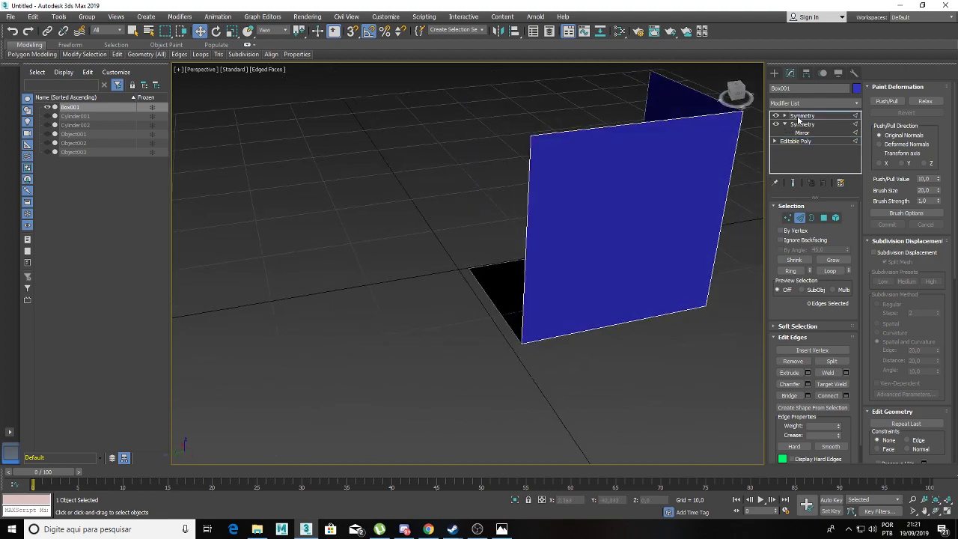
{"action": "mouse_move", "coordinate": [635, 205]}
{"action": "middle_mouse_down", "text": "alt"}
{"action": "mouse_move", "coordinate": [686, 154]}
{"action": "mouse_move", "coordinate": [633, 156]}
{"action": "mouse_move", "coordinate": [598, 223]}
{"action": "mouse_move", "coordinate": [675, 179]}
{"action": "middle_mouse_up", "text": "alt"}
{"action": "left_click", "coordinate": [797, 125], "text": "ctrl"}
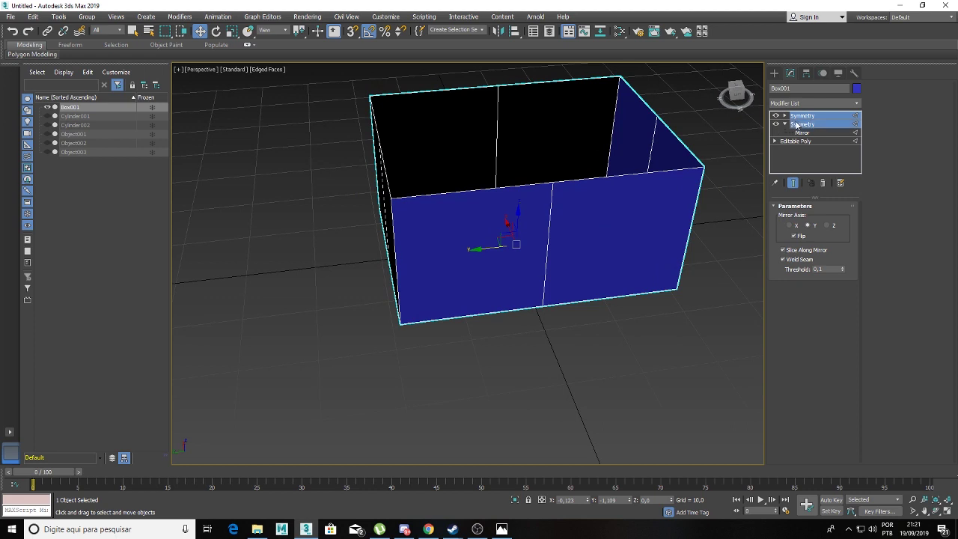
{"action": "right_click", "coordinate": [809, 118]}
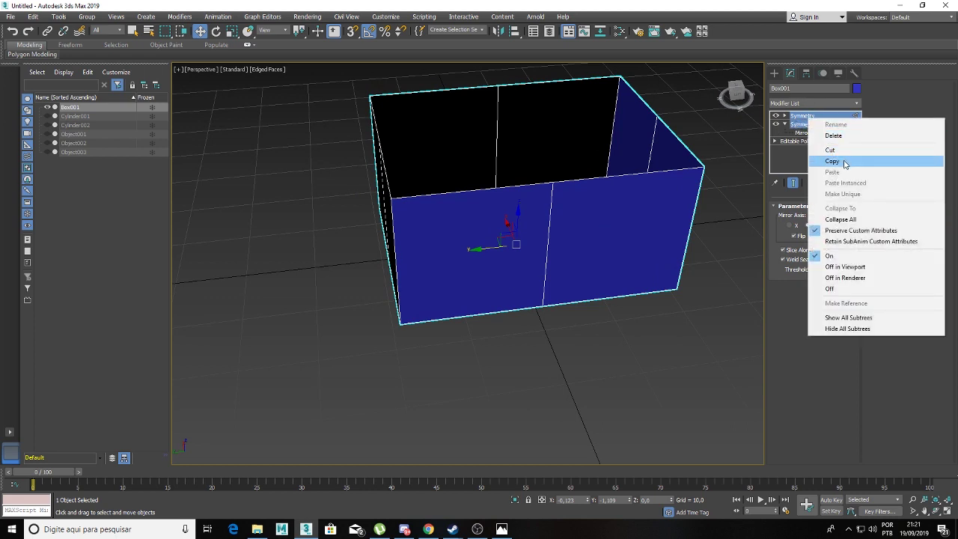
{"action": "left_click", "coordinate": [844, 163]}
{"action": "left_click", "coordinate": [47, 116]}
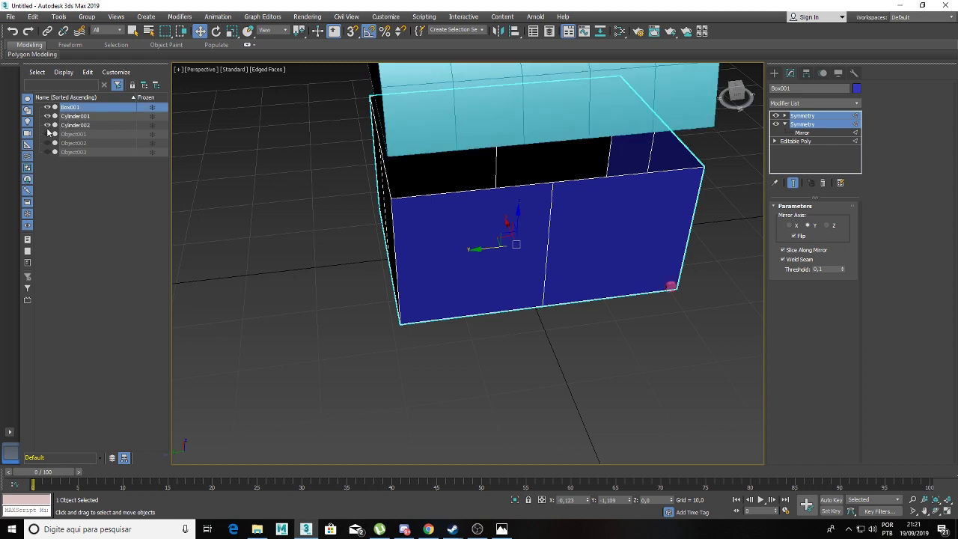
Step: Unhide Object001–003 and select the four trim pieces
{"action": "left_click", "coordinate": [47, 134]}
{"action": "left_click", "coordinate": [47, 152]}
{"action": "left_click", "coordinate": [47, 142]}
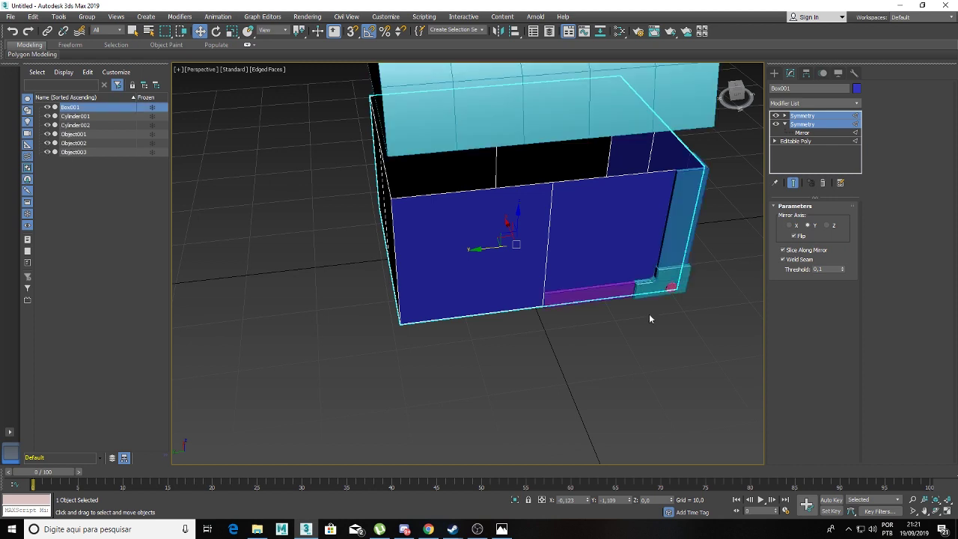
{"action": "left_click", "coordinate": [653, 290]}
{"action": "left_click", "coordinate": [662, 288], "text": "ctrl"}
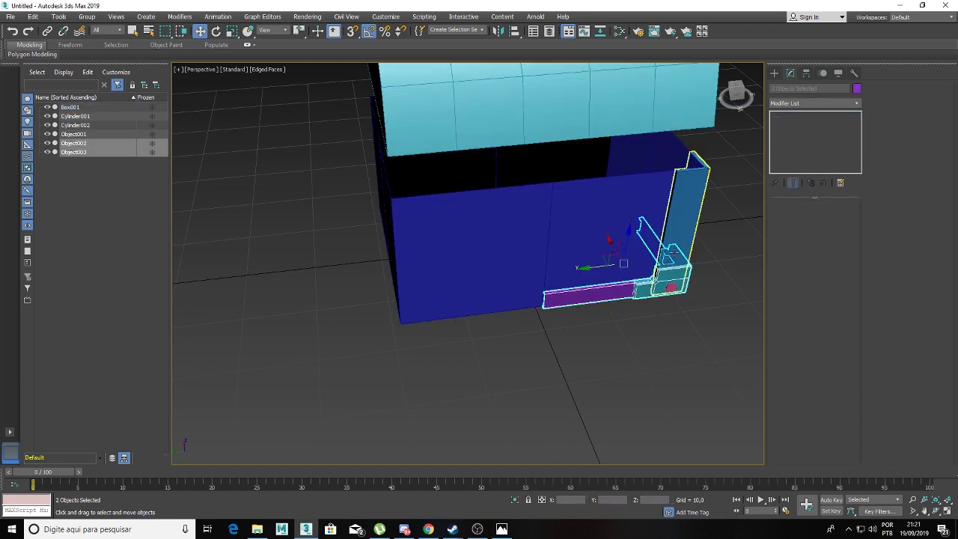
{"action": "left_click", "coordinate": [700, 276], "text": "ctrl"}
{"action": "middle_click_drag", "start_coordinate": [701, 277], "coordinate": [637, 273], "text": "alt"}
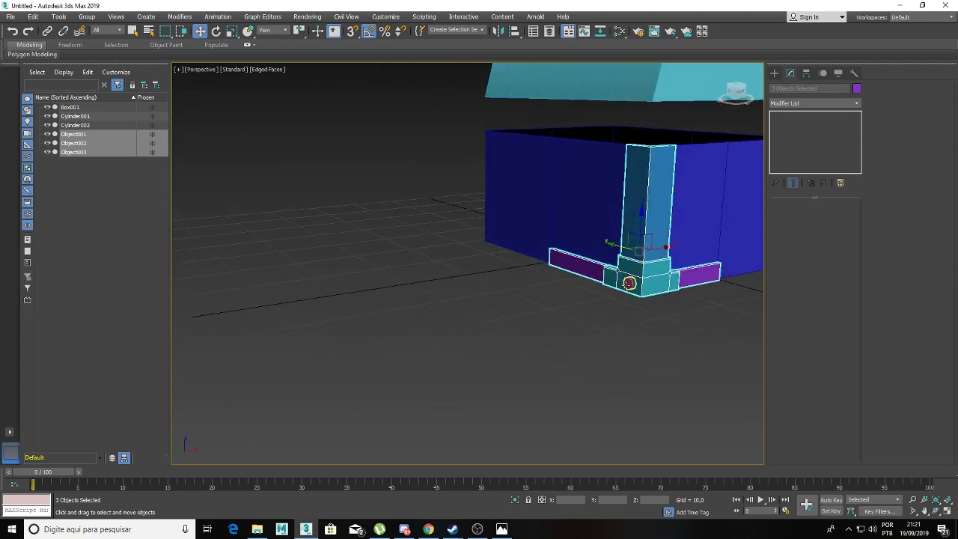
{"action": "left_click", "coordinate": [629, 283], "text": "ctrl"}
Step: Paste the copied Symmetry modifiers as instances onto the four trim pieces
{"action": "mouse_move", "coordinate": [629, 283]}
{"action": "middle_mouse_down", "text": "alt"}
{"action": "mouse_move", "coordinate": [663, 314]}
{"action": "mouse_move", "coordinate": [770, 163]}
{"action": "middle_mouse_up", "text": "alt"}
{"action": "right_click", "coordinate": [792, 120]}
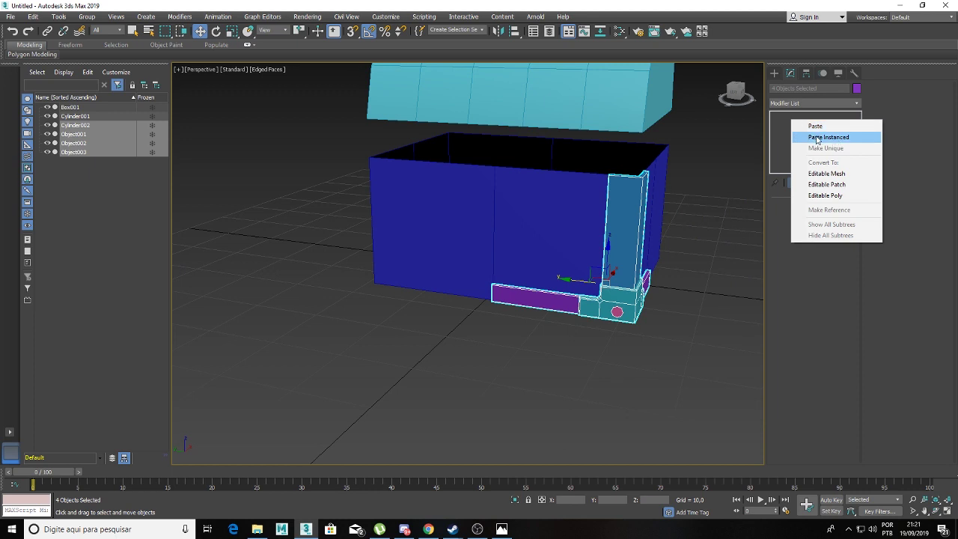
{"action": "left_click", "coordinate": [817, 137]}
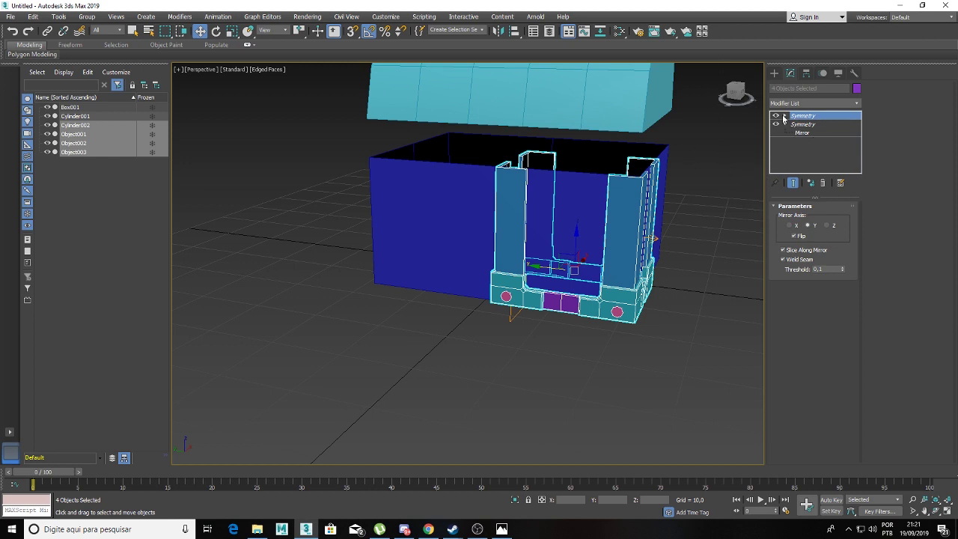
{"action": "left_click", "coordinate": [784, 116]}
Step: Try sliding the pasted Symmetry's mirror plane along X, then undo the pasted modifiers
{"action": "left_click", "coordinate": [799, 125]}
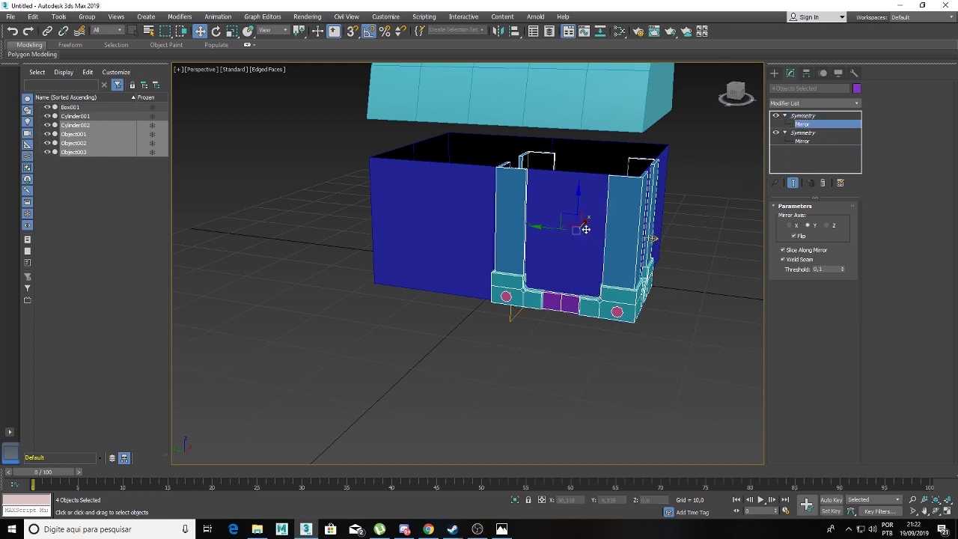
{"action": "middle_click_drag", "start_coordinate": [557, 240], "coordinate": [565, 248], "text": "alt"}
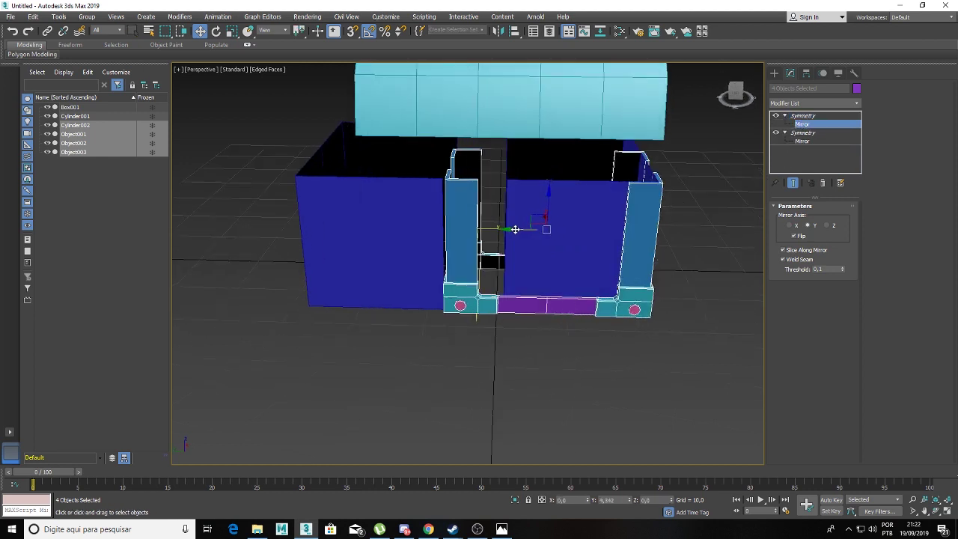
{"action": "left_click_drag", "start_coordinate": [544, 229], "coordinate": [523, 228]}
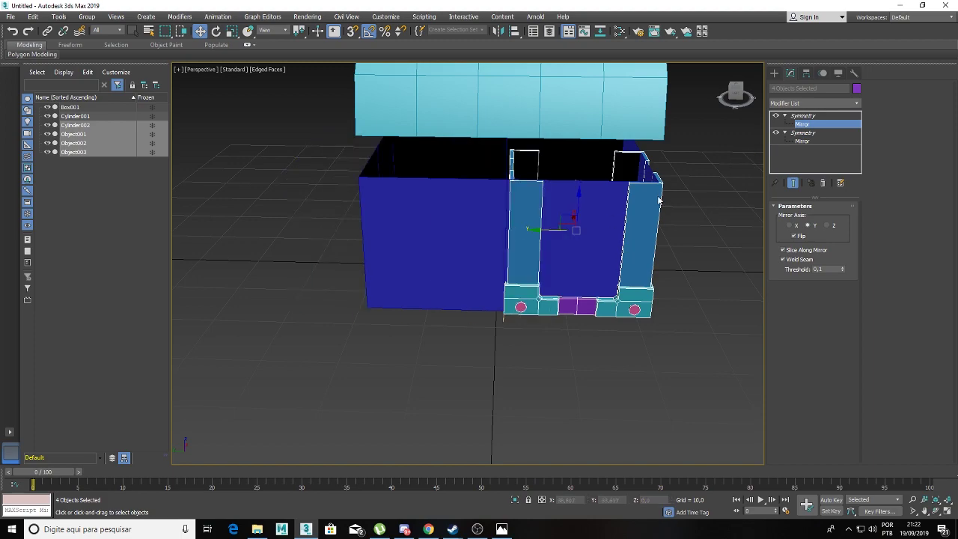
{"action": "mouse_move", "coordinate": [658, 200]}
{"action": "middle_mouse_down", "text": "alt"}
{"action": "mouse_move", "coordinate": [571, 202]}
{"action": "mouse_move", "coordinate": [651, 196]}
{"action": "mouse_move", "coordinate": [635, 212]}
{"action": "middle_mouse_up", "text": "alt"}
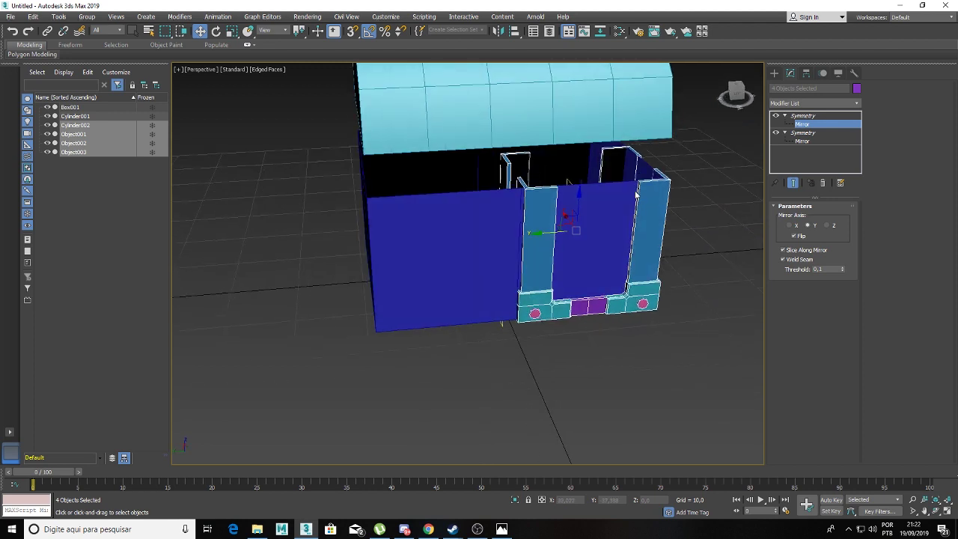
{"action": "key", "text": "ctrl+z"}
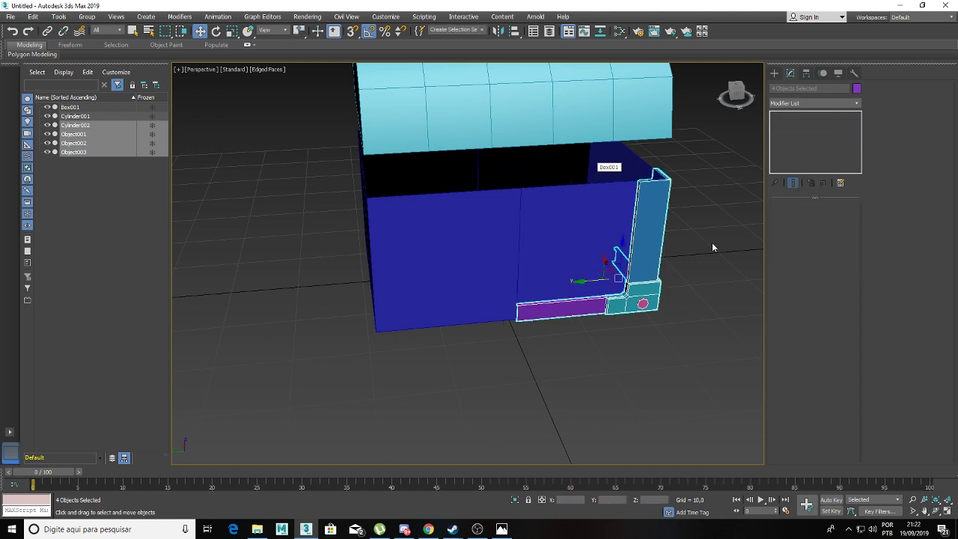
Step: Paste an instanced Symmetry onto the purple base strip (Object003)
{"action": "left_click", "coordinate": [666, 269]}
{"action": "left_click", "coordinate": [596, 304]}
{"action": "left_click", "coordinate": [596, 305]}
{"action": "right_click", "coordinate": [808, 126]}
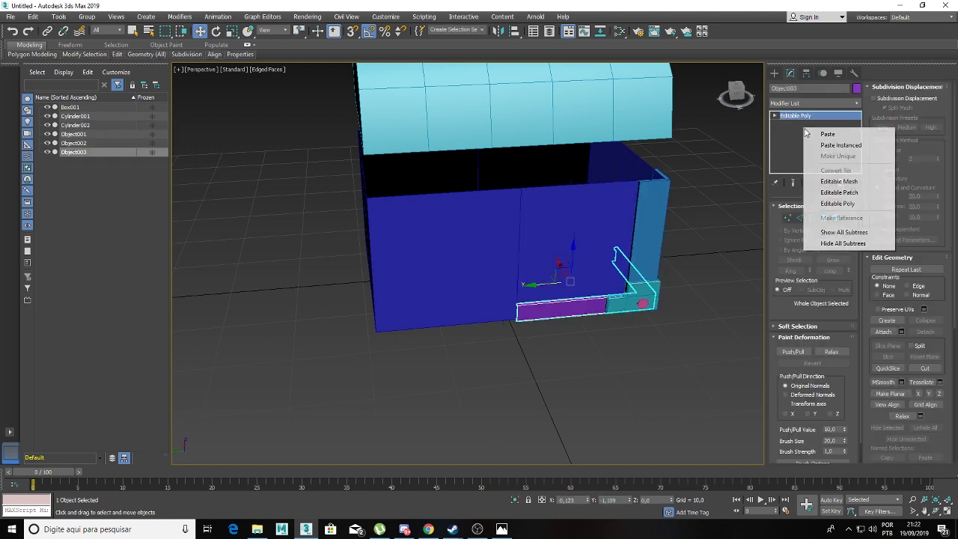
{"action": "left_click", "coordinate": [831, 145]}
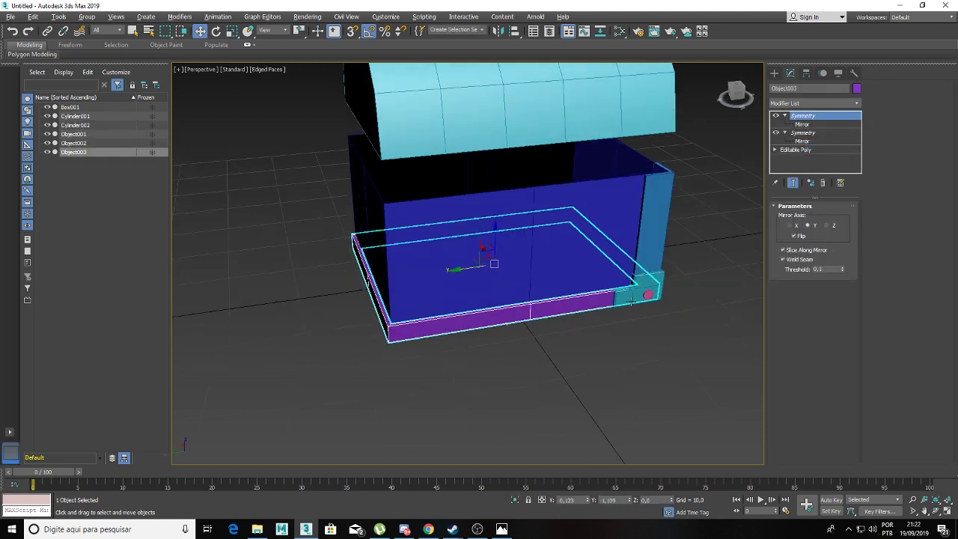
{"action": "middle_click_drag", "start_coordinate": [494, 259], "coordinate": [633, 292], "text": "alt"}
Step: Paste instanced Symmetry onto the corner block and the vertical trim piece
{"action": "left_click", "coordinate": [633, 292]}
{"action": "right_click", "coordinate": [782, 136]}
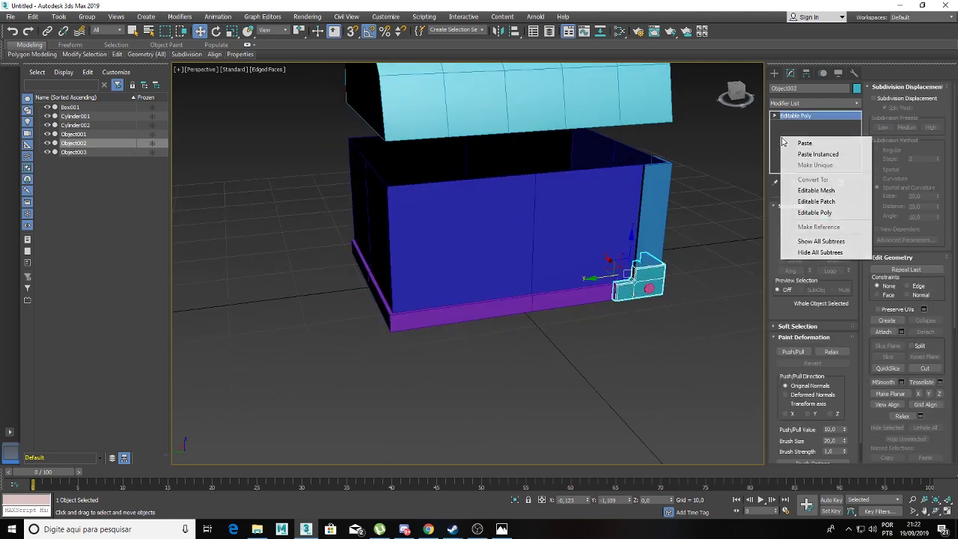
{"action": "left_click", "coordinate": [817, 155]}
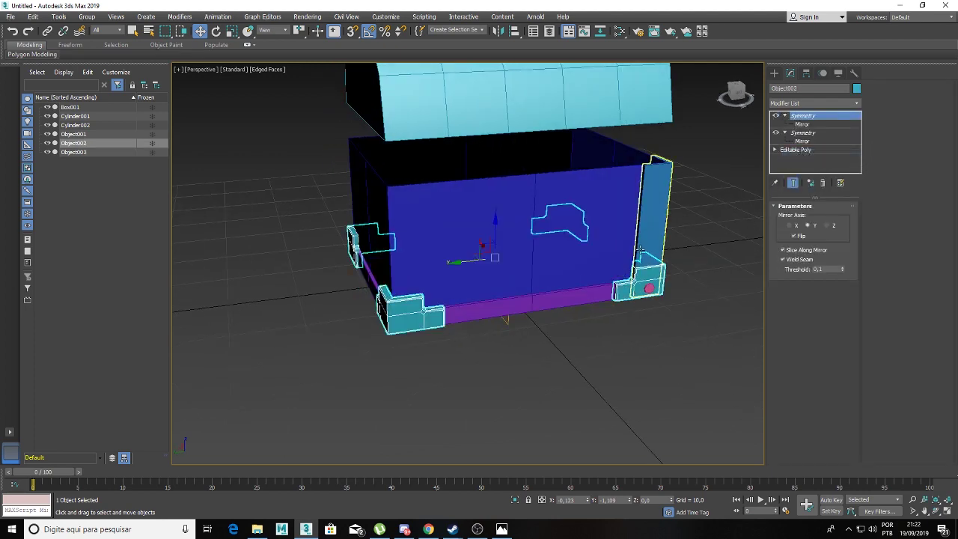
{"action": "mouse_move", "coordinate": [658, 233]}
{"action": "middle_mouse_down", "text": "alt"}
{"action": "mouse_move", "coordinate": [700, 214]}
{"action": "mouse_move", "coordinate": [603, 229]}
{"action": "middle_mouse_up", "text": "alt"}
{"action": "left_click", "coordinate": [602, 228]}
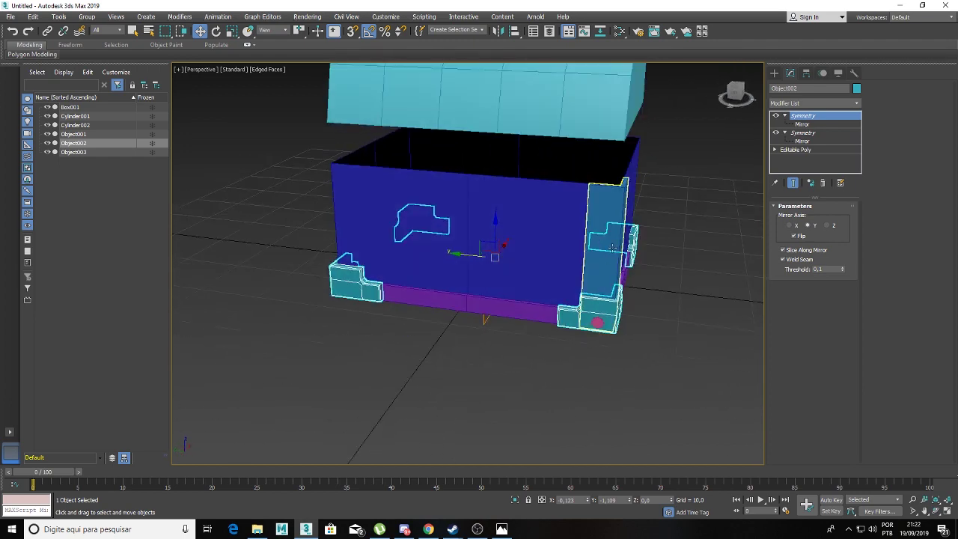
{"action": "right_click", "coordinate": [775, 162]}
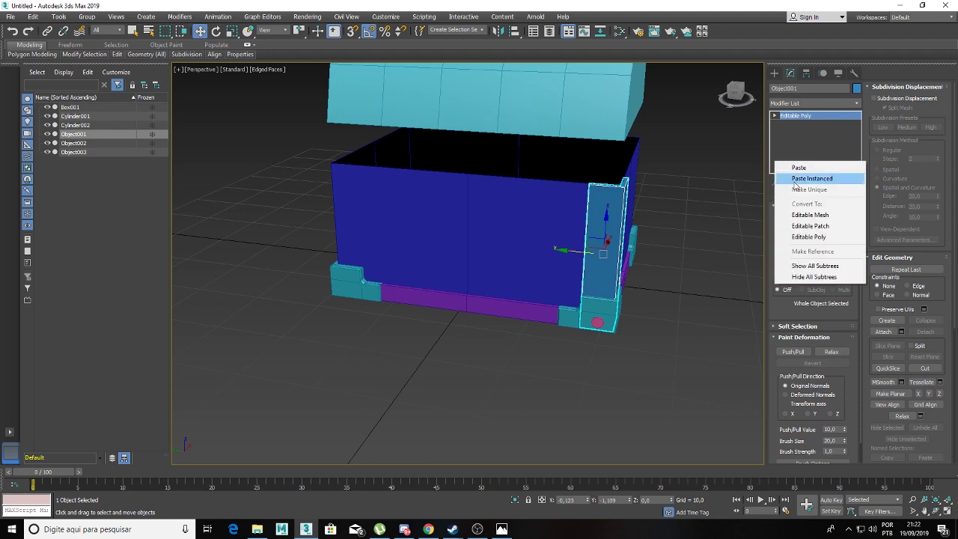
{"action": "left_click", "coordinate": [787, 177]}
{"action": "mouse_move", "coordinate": [621, 251]}
{"action": "middle_mouse_down", "text": "alt"}
{"action": "mouse_move", "coordinate": [639, 246]}
{"action": "mouse_move", "coordinate": [496, 243]}
{"action": "mouse_move", "coordinate": [703, 250]}
{"action": "mouse_move", "coordinate": [739, 199]}
{"action": "mouse_move", "coordinate": [716, 234]}
{"action": "mouse_move", "coordinate": [635, 266]}
{"action": "mouse_move", "coordinate": [634, 256]}
{"action": "mouse_move", "coordinate": [693, 254]}
{"action": "middle_mouse_up", "text": "alt"}
Step: Start a ChamferBox from Extended Primitives in Top view, then cancel the first attempt
{"action": "left_click", "coordinate": [683, 242]}
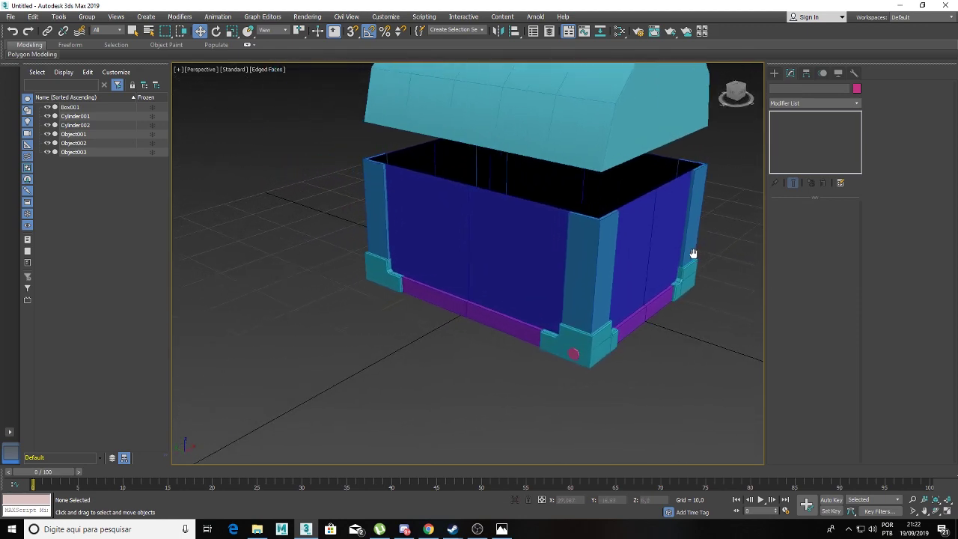
{"action": "mouse_move", "coordinate": [633, 252]}
{"action": "middle_mouse_down", "text": "alt"}
{"action": "mouse_move", "coordinate": [640, 245]}
{"action": "mouse_move", "coordinate": [627, 242]}
{"action": "mouse_move", "coordinate": [612, 255]}
{"action": "mouse_move", "coordinate": [642, 246]}
{"action": "middle_mouse_up", "text": "alt"}
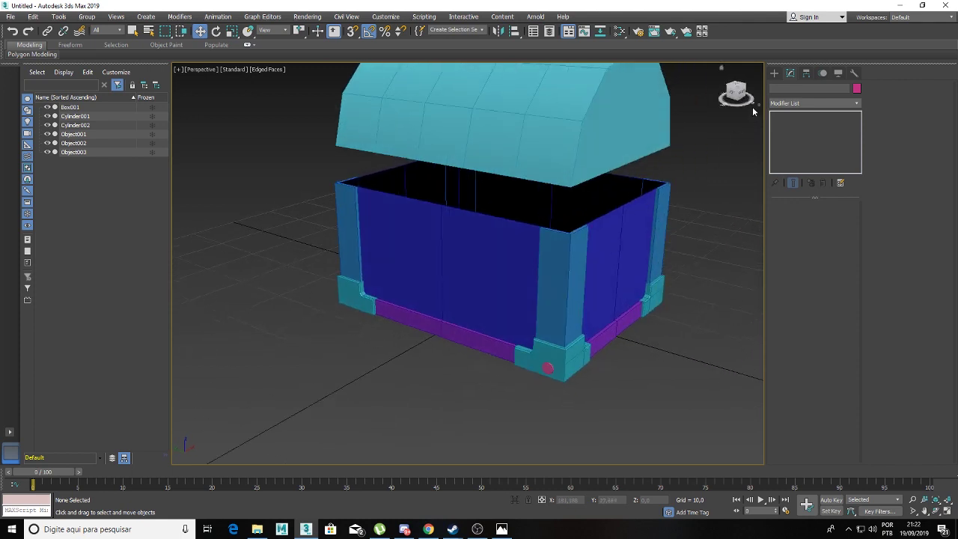
{"action": "left_click", "coordinate": [775, 74]}
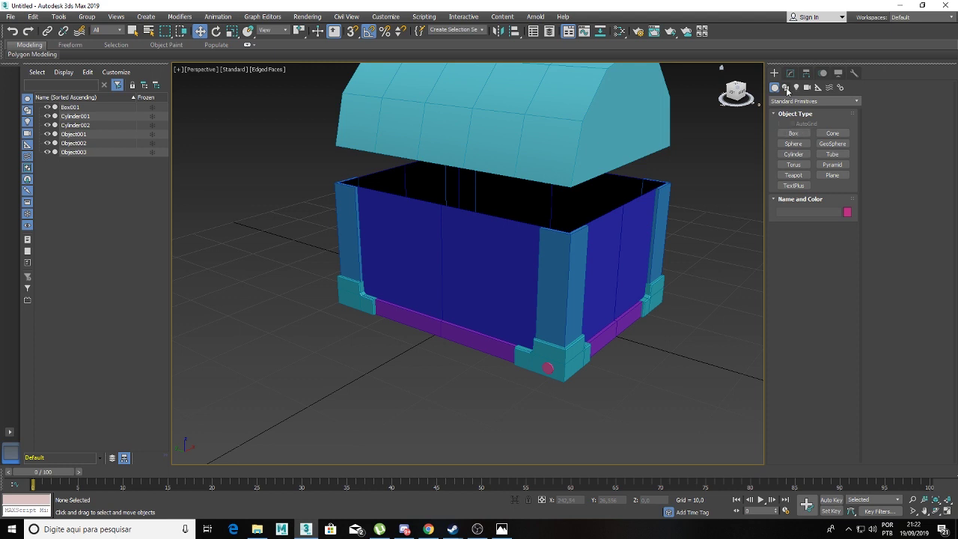
{"action": "left_click", "coordinate": [786, 87]}
{"action": "left_click", "coordinate": [775, 87]}
{"action": "left_click", "coordinate": [793, 101]}
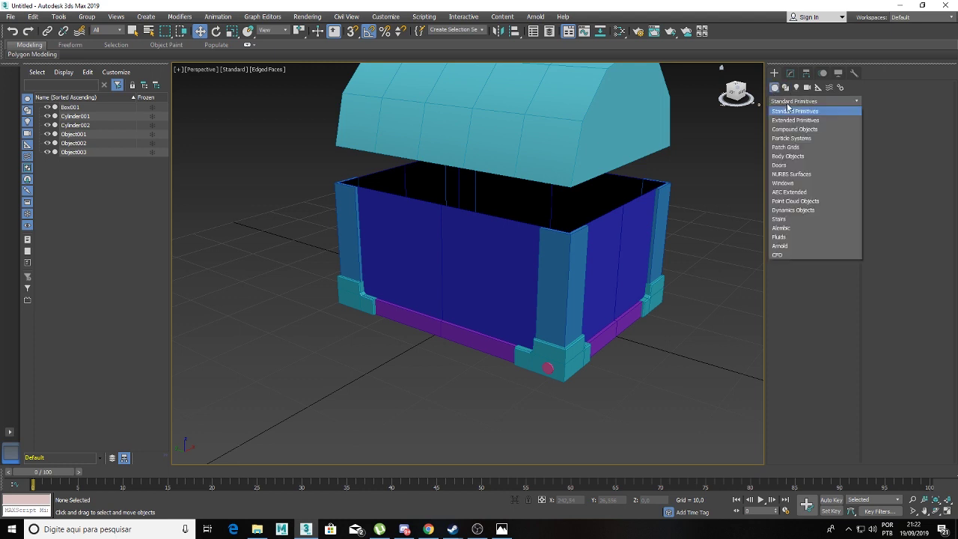
{"action": "left_click", "coordinate": [793, 121]}
{"action": "left_click", "coordinate": [793, 144]}
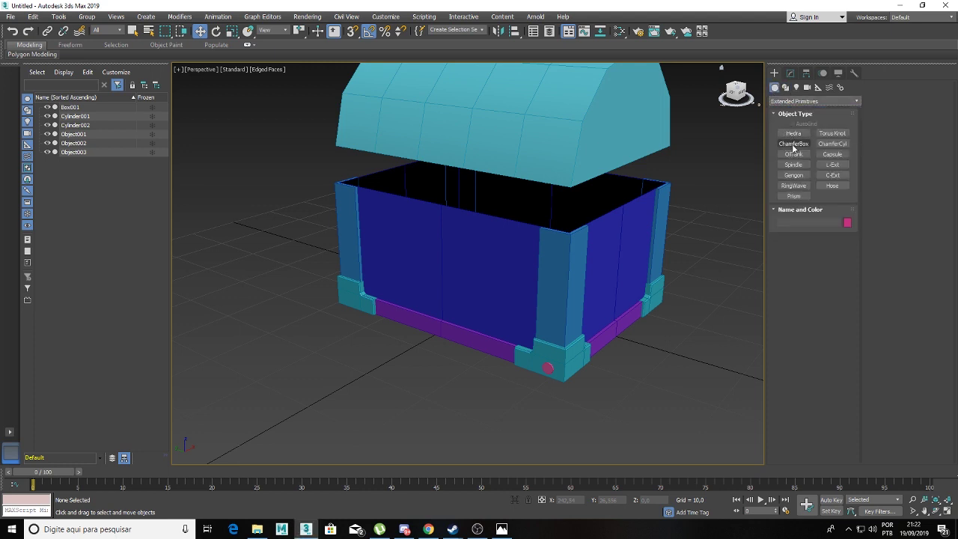
{"action": "key", "text": "t"}
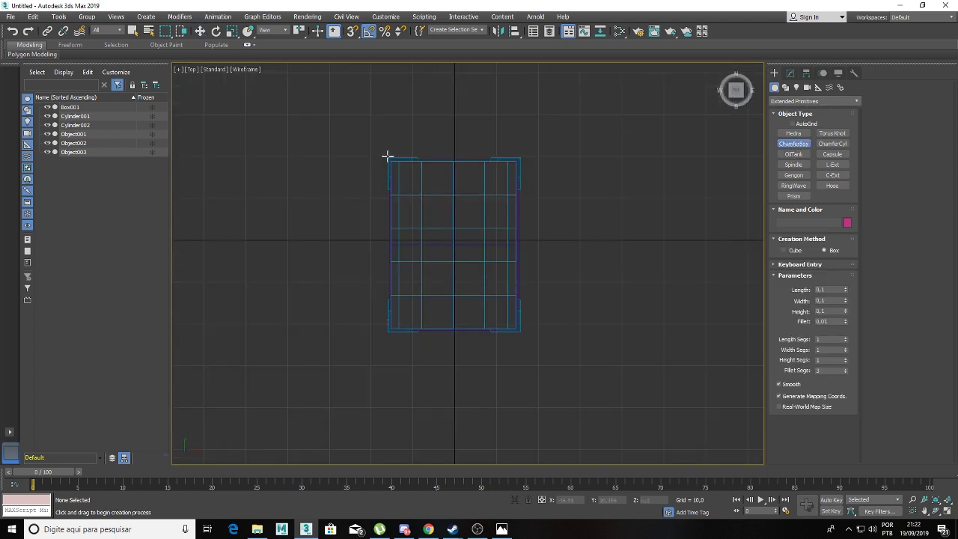
{"action": "left_click_drag", "start_coordinate": [387, 156], "coordinate": [520, 331]}
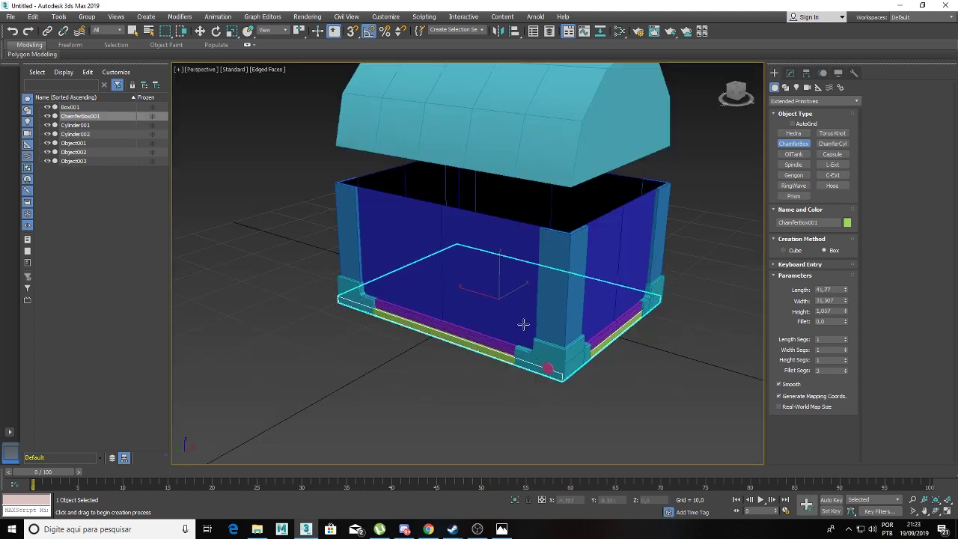
{"action": "right_click", "coordinate": [521, 321]}
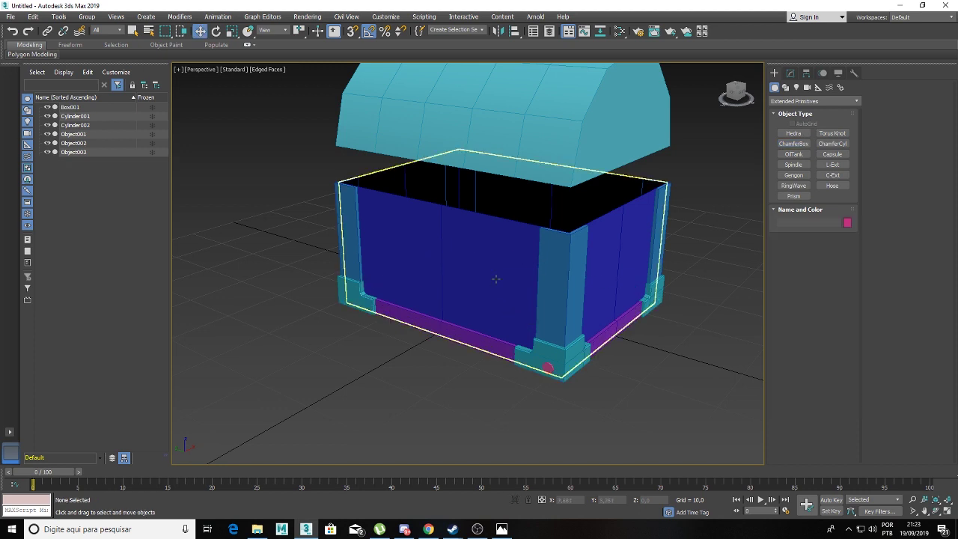
Step: Draw a ChamferBox over the chest footprint and move it up Z onto the walls
{"action": "left_click", "coordinate": [794, 142]}
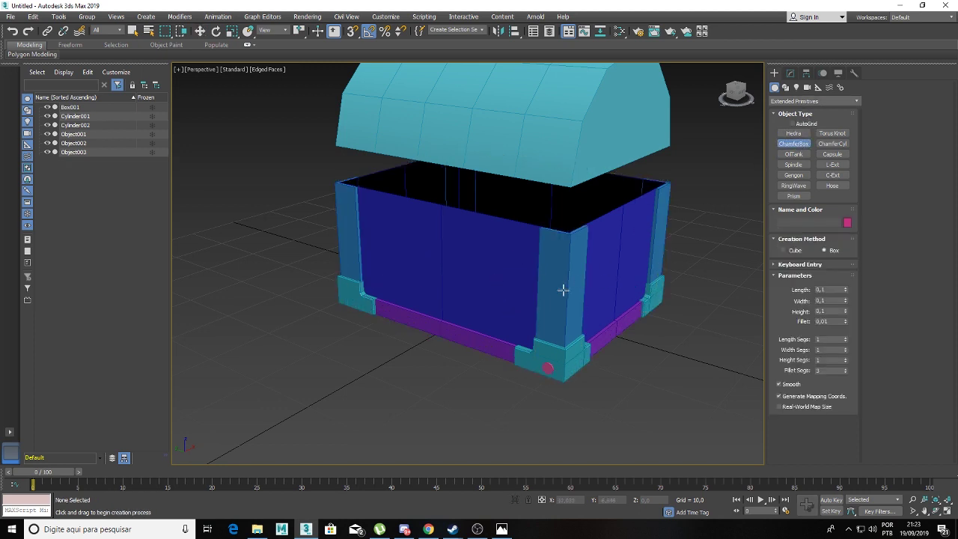
{"action": "key", "text": "t"}
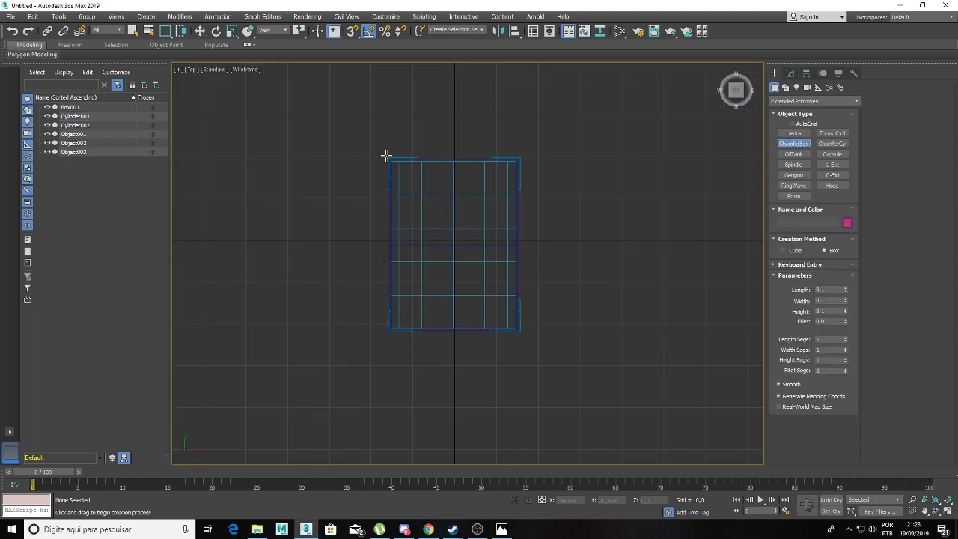
{"action": "left_click_drag", "start_coordinate": [386, 156], "coordinate": [521, 335]}
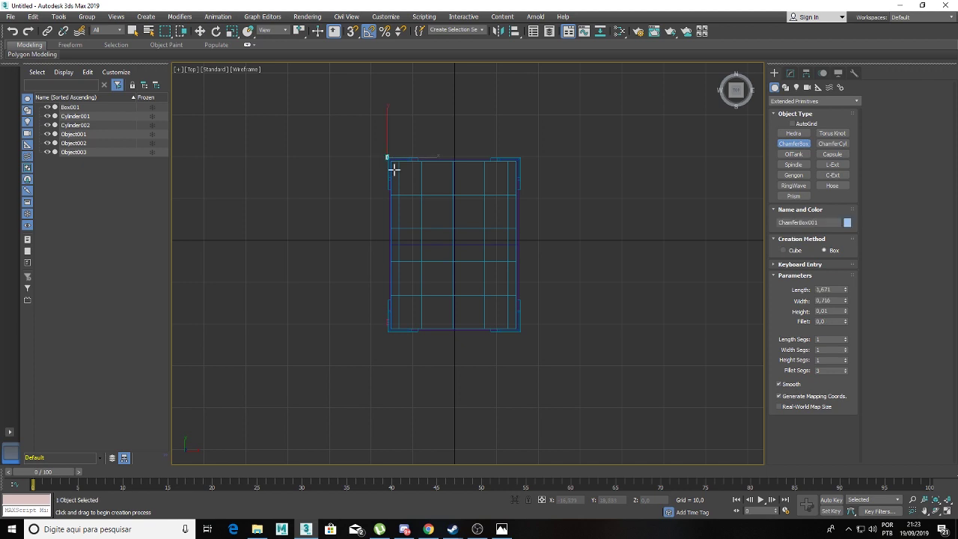
{"action": "left_click", "coordinate": [521, 335]}
{"action": "key", "text": "p"}
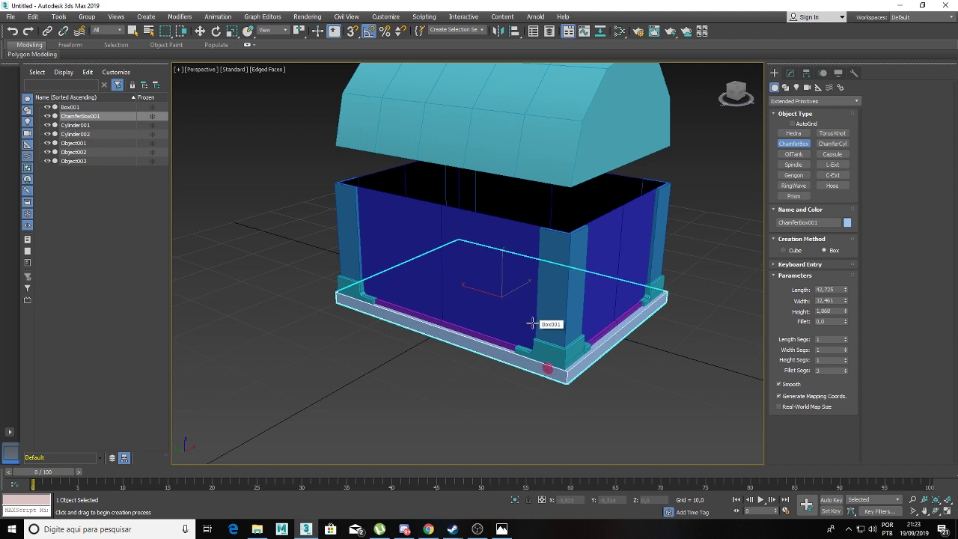
{"action": "left_click", "coordinate": [532, 325]}
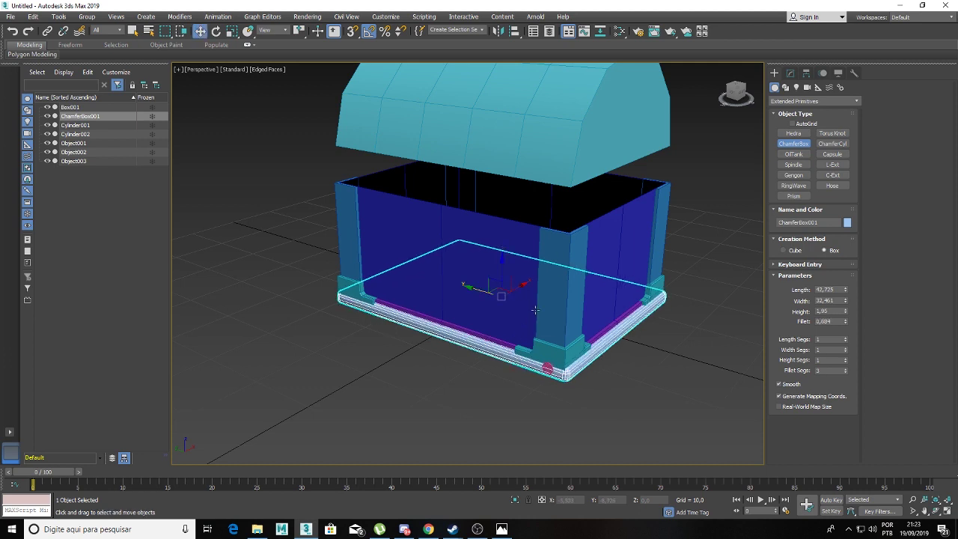
{"action": "key", "text": "w"}
{"action": "left_click_drag", "start_coordinate": [502, 265], "coordinate": [505, 150]}
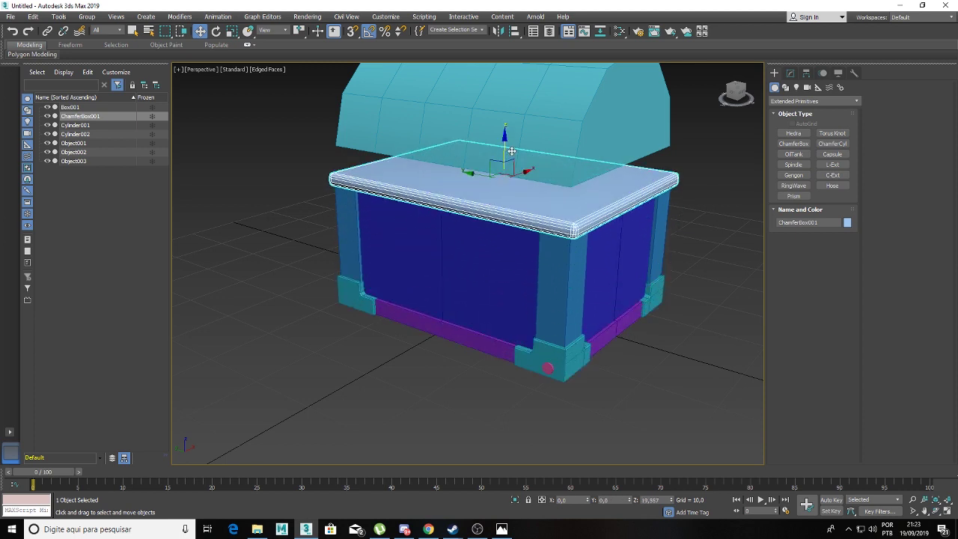
Step: Set the slab's Fillet Segs to 1 and enlarge it to 43.152 × 32.786, 2.456 high
{"action": "scroll", "coordinate": [525, 189], "scroll_direction": "up", "scroll_amount": 2}
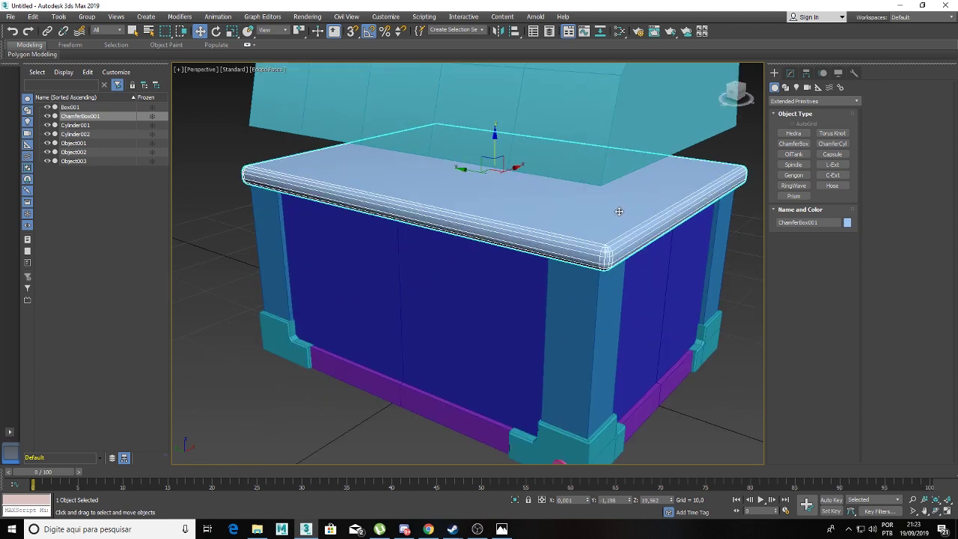
{"action": "left_click", "coordinate": [502, 529]}
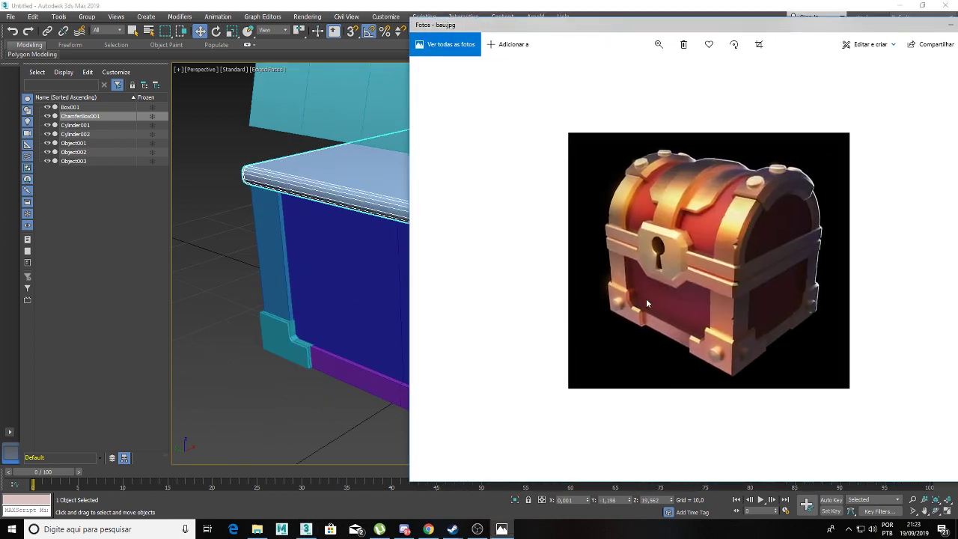
{"action": "key", "text": "alt+Tab"}
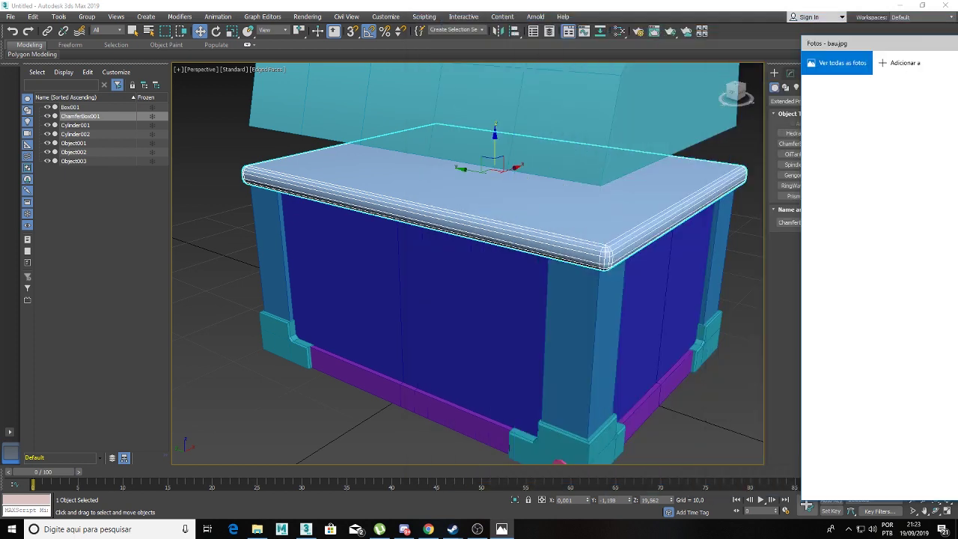
{"action": "left_click", "coordinate": [790, 72]}
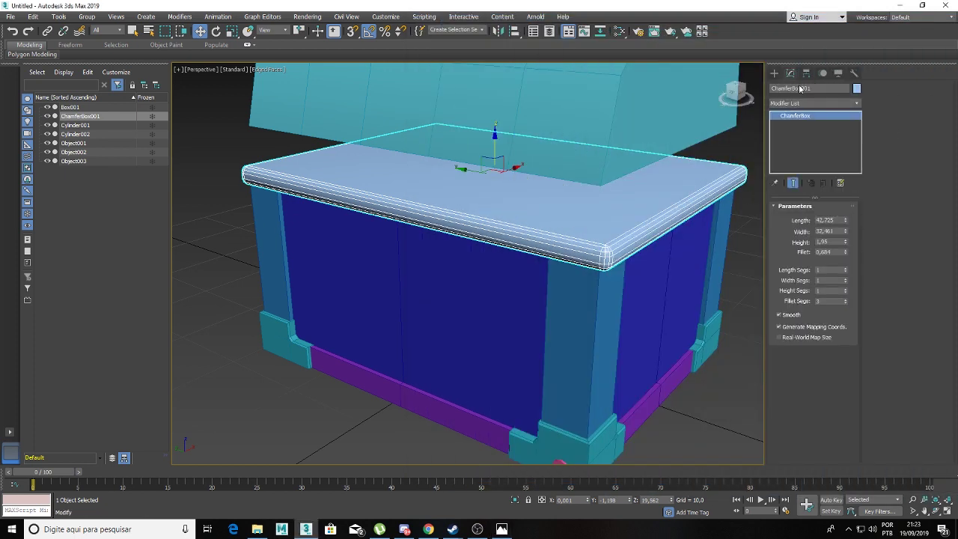
{"action": "left_click", "coordinate": [846, 303]}
{"action": "left_click", "coordinate": [846, 303]}
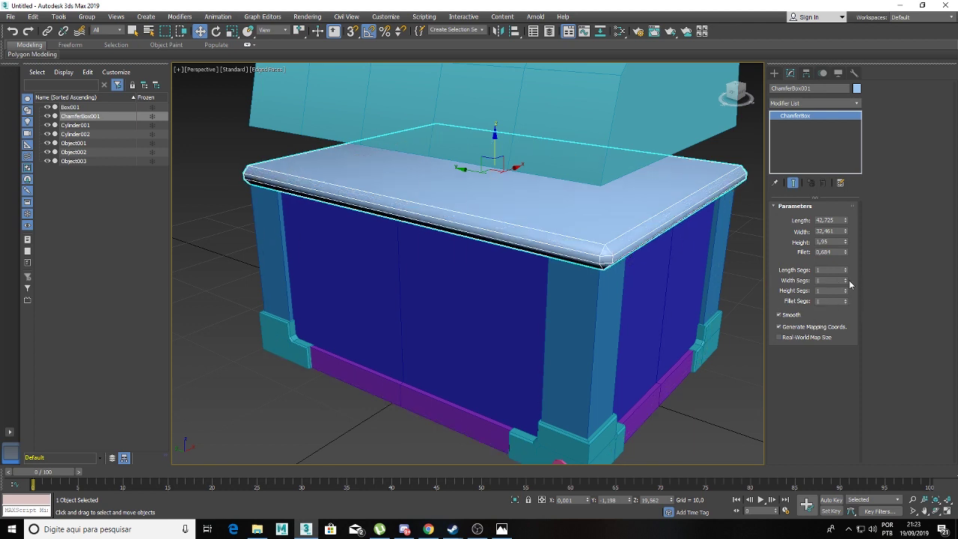
{"action": "left_click", "coordinate": [847, 220]}
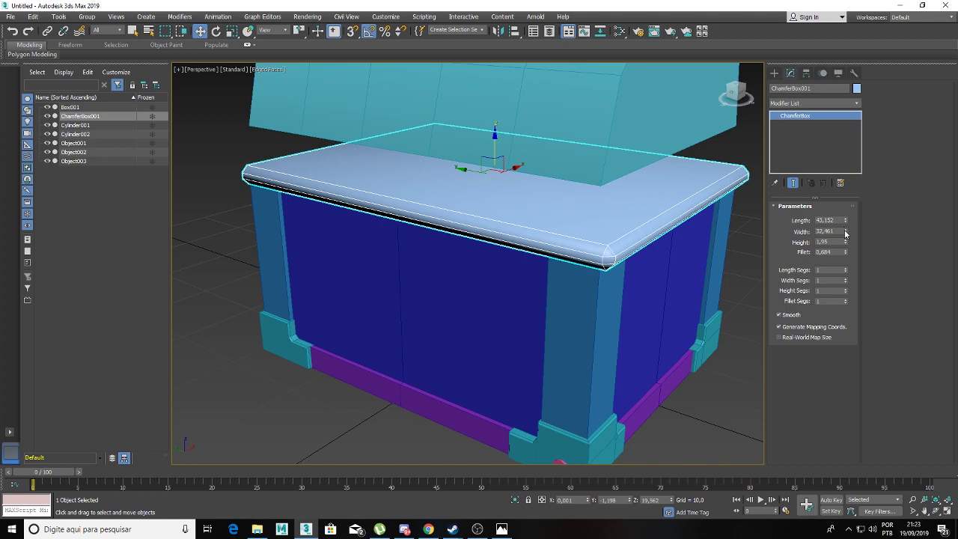
{"action": "left_click", "coordinate": [846, 231]}
{"action": "left_click_drag", "start_coordinate": [846, 242], "coordinate": [844, 228]}
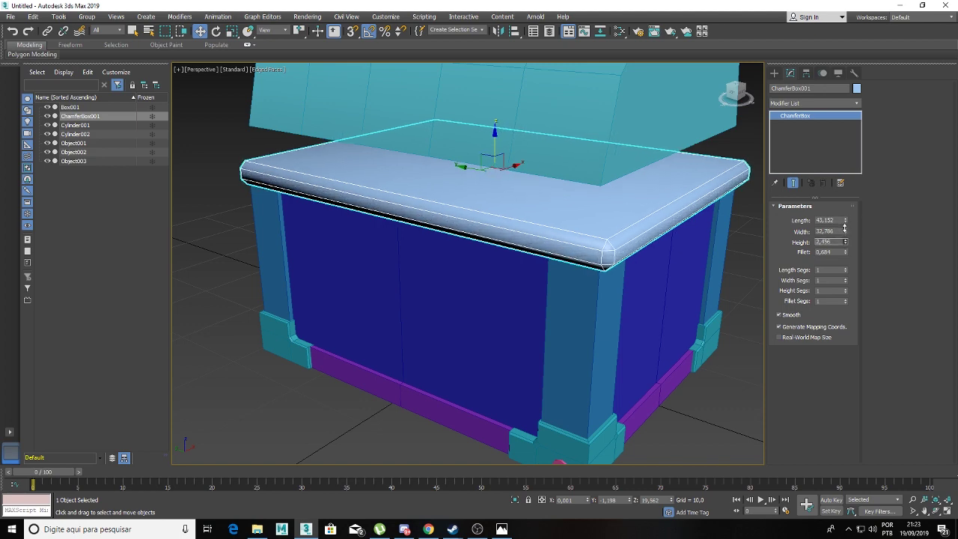
Step: Raise the slab slightly and Shift-drag a copy upward above it
{"action": "mouse_move", "coordinate": [673, 210]}
{"action": "middle_mouse_down", "text": "alt"}
{"action": "mouse_move", "coordinate": [641, 199]}
{"action": "mouse_move", "coordinate": [651, 214]}
{"action": "mouse_move", "coordinate": [637, 218]}
{"action": "mouse_move", "coordinate": [603, 199]}
{"action": "middle_mouse_up", "text": "alt"}
{"action": "left_click_drag", "start_coordinate": [494, 143], "coordinate": [498, 137]}
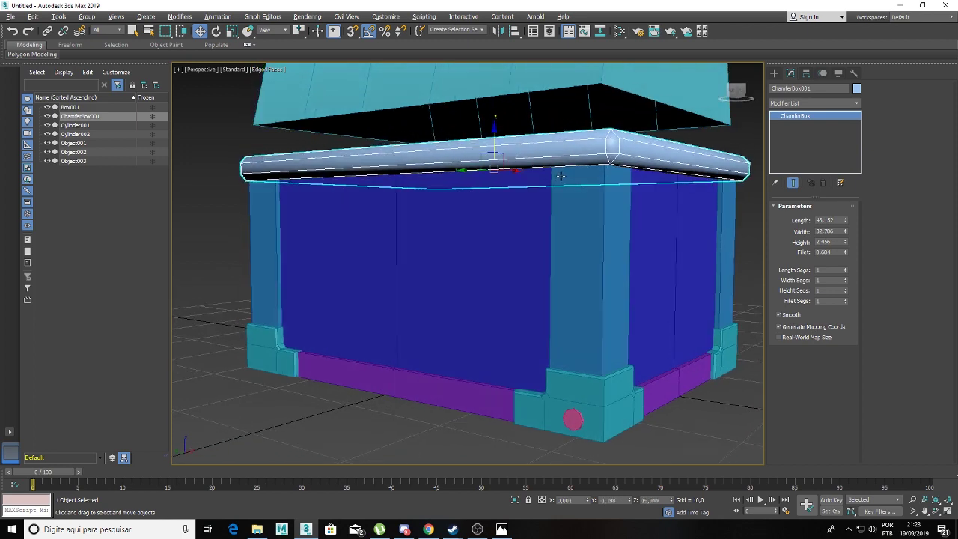
{"action": "mouse_move", "coordinate": [498, 137]}
{"action": "middle_mouse_down", "text": "alt"}
{"action": "mouse_move", "coordinate": [504, 190]}
{"action": "mouse_move", "coordinate": [577, 190]}
{"action": "middle_mouse_up", "text": "alt"}
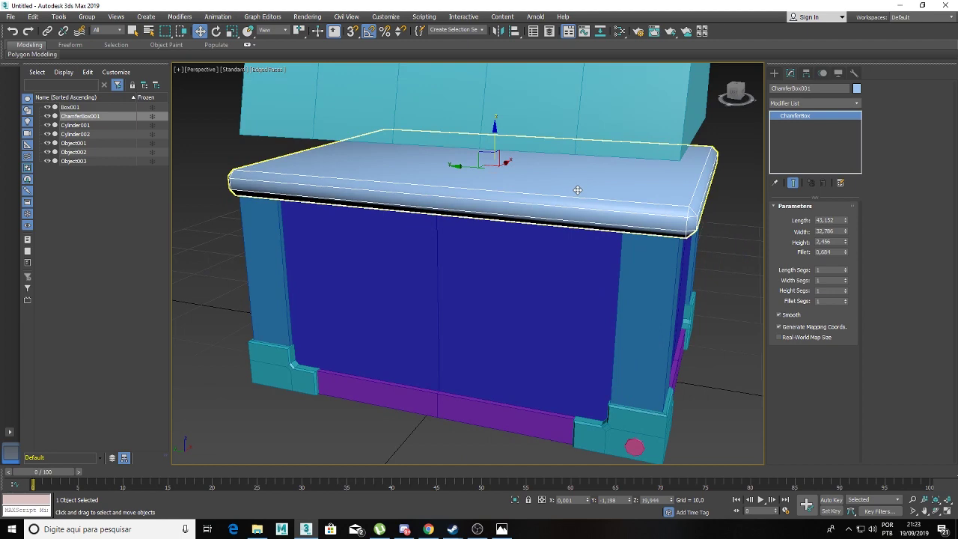
{"action": "left_click", "coordinate": [577, 190]}
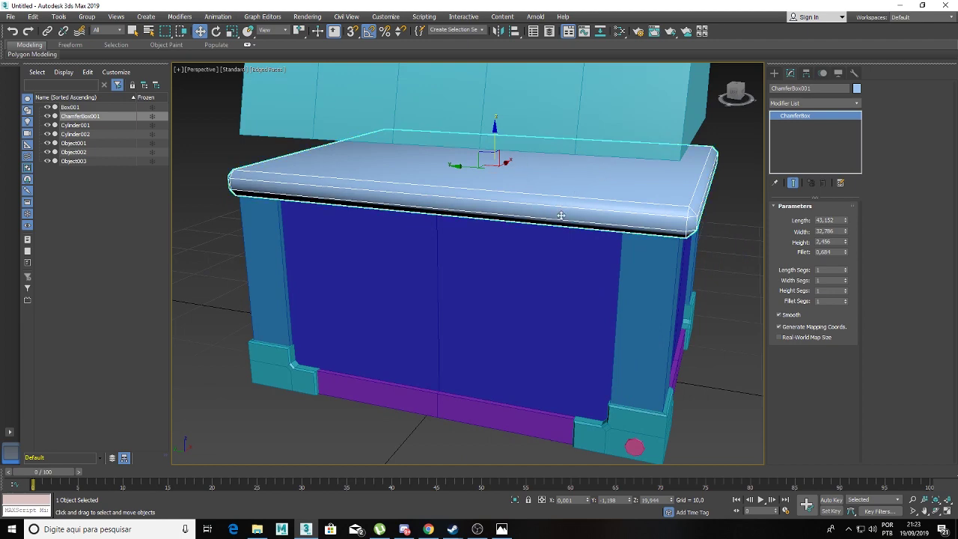
{"action": "mouse_move", "coordinate": [502, 175]}
{"action": "middle_mouse_down", "text": "alt"}
{"action": "mouse_move", "coordinate": [556, 222]}
{"action": "mouse_move", "coordinate": [562, 241]}
{"action": "middle_mouse_up", "text": "alt"}
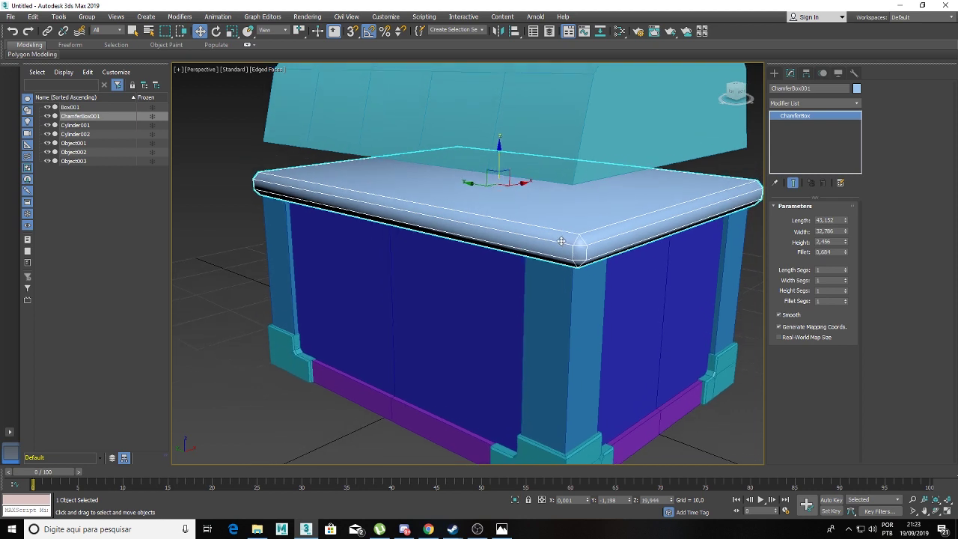
{"action": "left_click_drag", "start_coordinate": [501, 166], "coordinate": [501, 142], "text": "shift"}
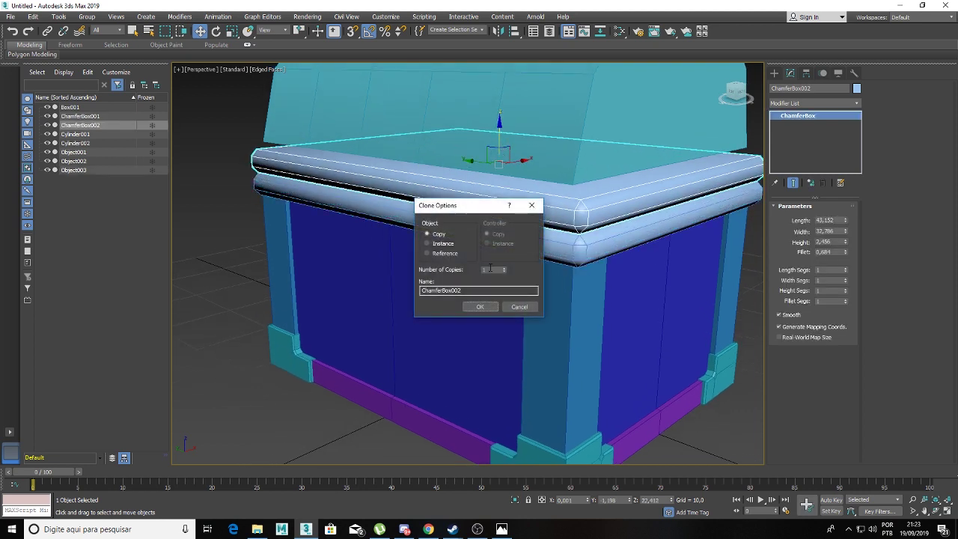
Step: Confirm the clone as ChamferBox002 and look down at the lid
{"action": "left_click", "coordinate": [479, 306]}
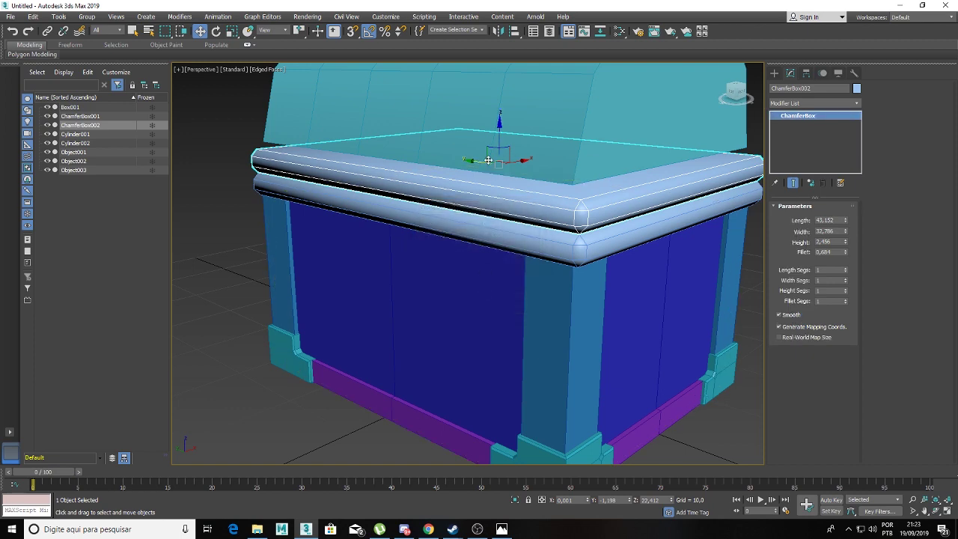
{"action": "left_click", "coordinate": [534, 115]}
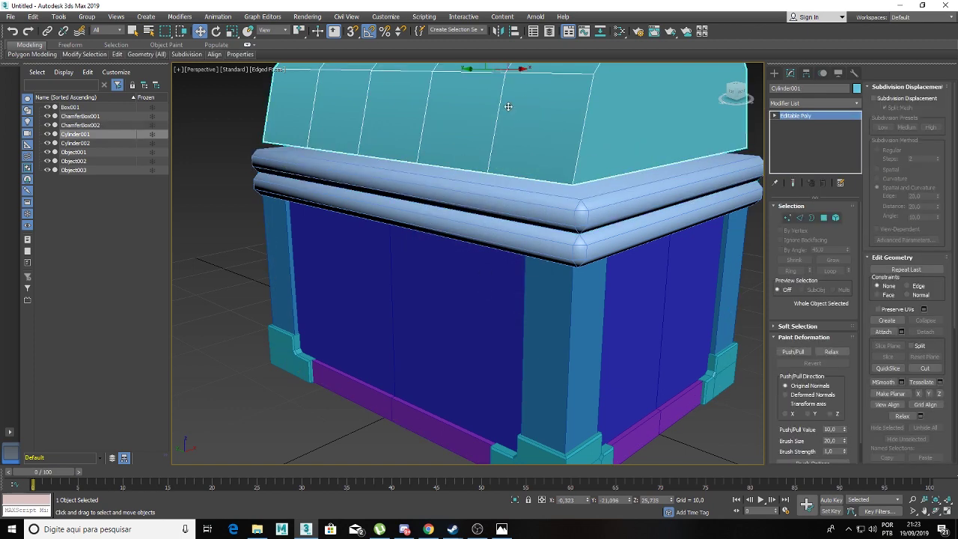
{"action": "middle_click_drag", "start_coordinate": [508, 107], "coordinate": [509, 164], "text": "alt"}
{"action": "mouse_move", "coordinate": [501, 87]}
{"action": "middle_mouse_down", "text": "alt"}
{"action": "mouse_move", "coordinate": [487, 160]}
{"action": "mouse_move", "coordinate": [316, 187]}
{"action": "middle_mouse_up", "text": "alt"}
{"action": "scroll", "coordinate": [499, 99], "scroll_direction": "down", "scroll_amount": 3}
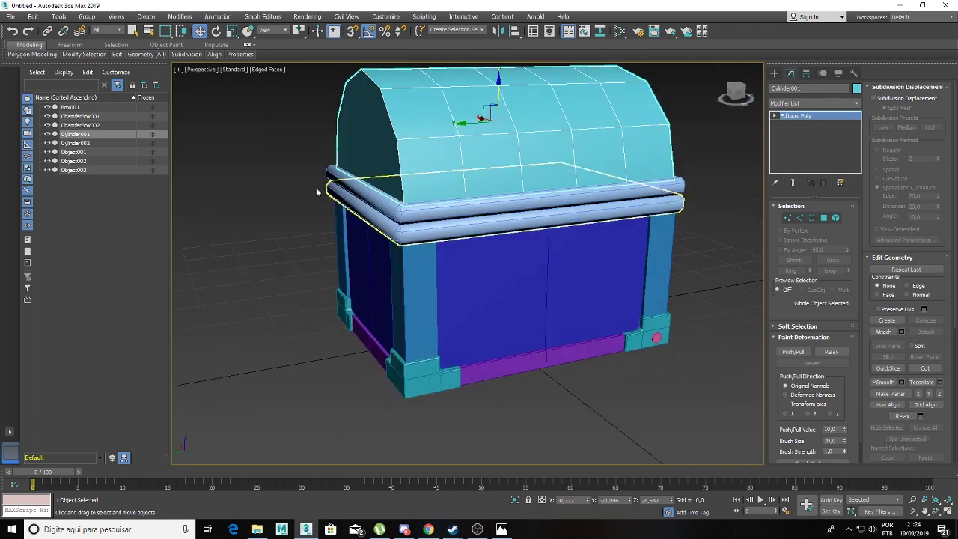
{"action": "left_click", "coordinate": [281, 219]}
{"action": "mouse_move", "coordinate": [280, 218]}
{"action": "middle_mouse_down", "text": "alt"}
{"action": "mouse_move", "coordinate": [243, 222]}
{"action": "mouse_move", "coordinate": [374, 216]}
{"action": "mouse_move", "coordinate": [442, 230]}
{"action": "middle_mouse_up", "text": "alt"}
Step: Toggle Edged Faces with F4 and inspect both stacked rim bands
{"action": "key", "text": "F4"}
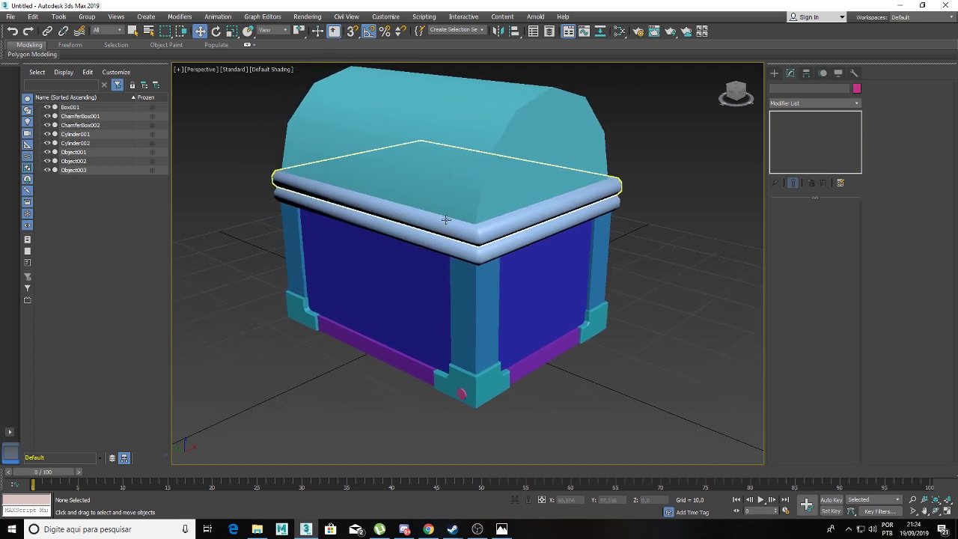
{"action": "left_click", "coordinate": [441, 229]}
{"action": "scroll", "coordinate": [441, 229], "scroll_direction": "up", "scroll_amount": 2}
{"action": "scroll", "coordinate": [449, 230], "scroll_direction": "up", "scroll_amount": 2}
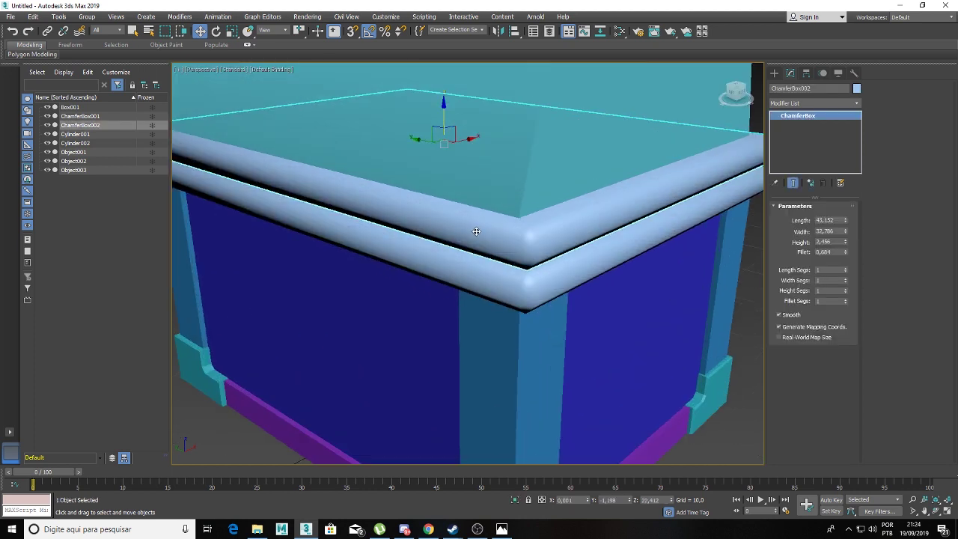
{"action": "scroll", "coordinate": [476, 232], "scroll_direction": "down", "scroll_amount": 4}
{"action": "scroll", "coordinate": [477, 232], "scroll_direction": "up", "scroll_amount": 3}
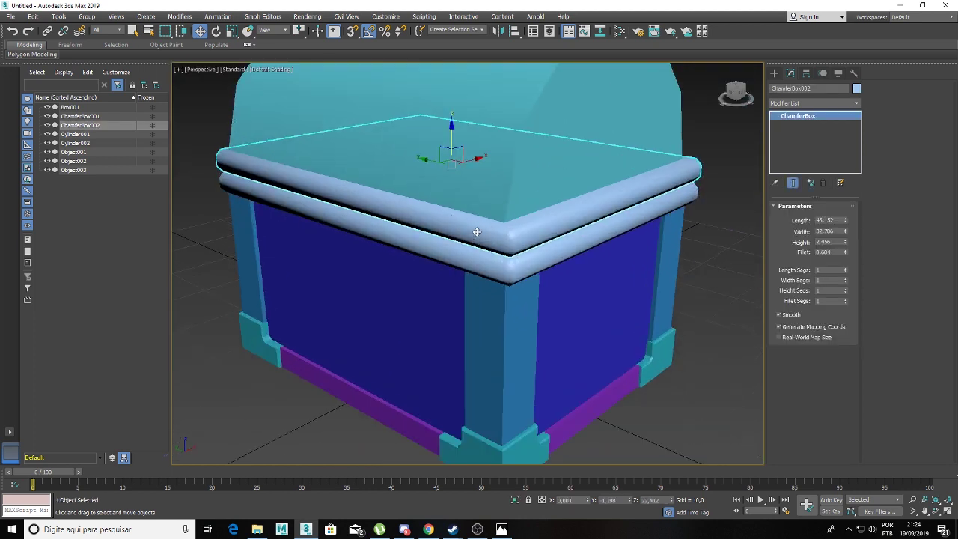
{"action": "left_click", "coordinate": [477, 232]}
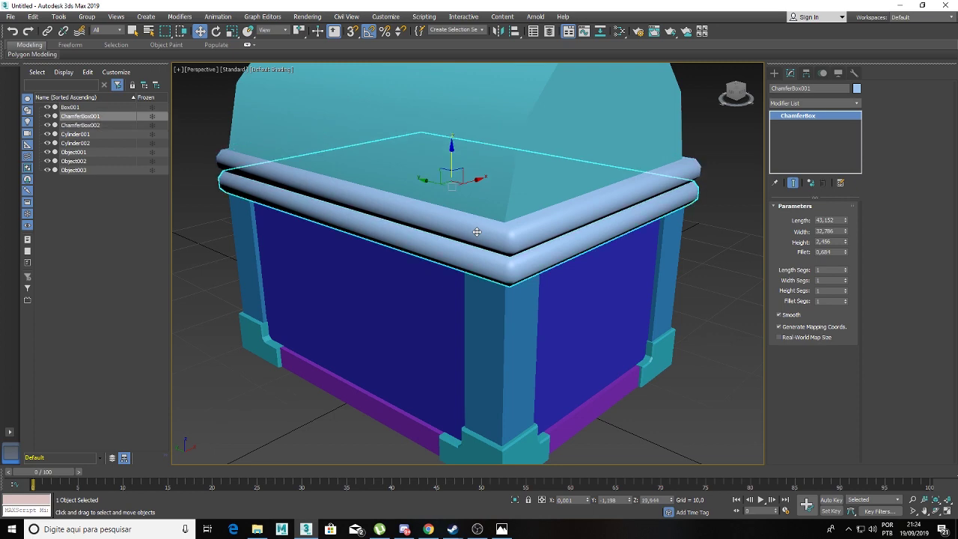
{"action": "scroll", "coordinate": [476, 232], "scroll_direction": "down", "scroll_amount": 3}
{"action": "key", "text": "F4"}
{"action": "left_click", "coordinate": [289, 180]}
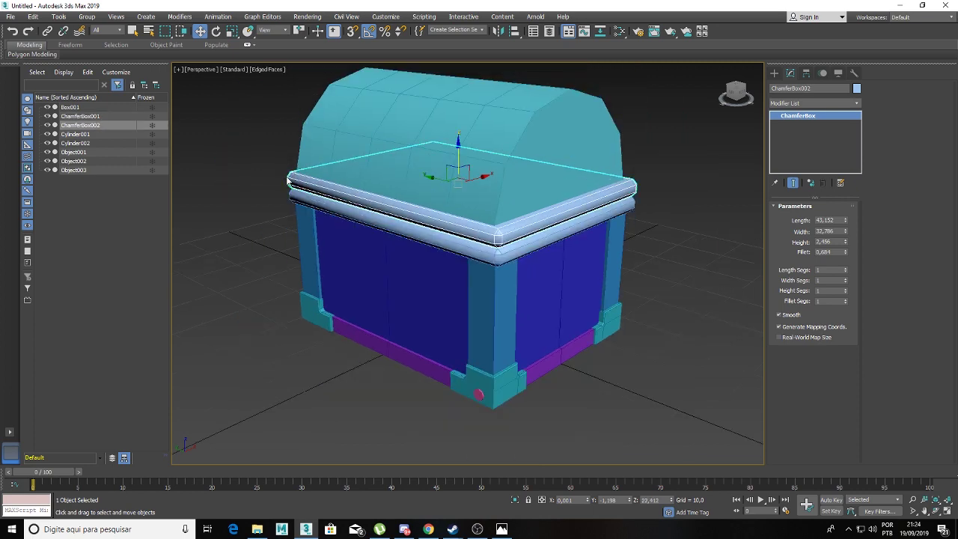
{"action": "left_click", "coordinate": [244, 184]}
{"action": "mouse_move", "coordinate": [229, 189]}
{"action": "middle_mouse_down", "text": "alt"}
{"action": "mouse_move", "coordinate": [348, 188]}
{"action": "mouse_move", "coordinate": [237, 191]}
{"action": "middle_mouse_up", "text": "alt"}
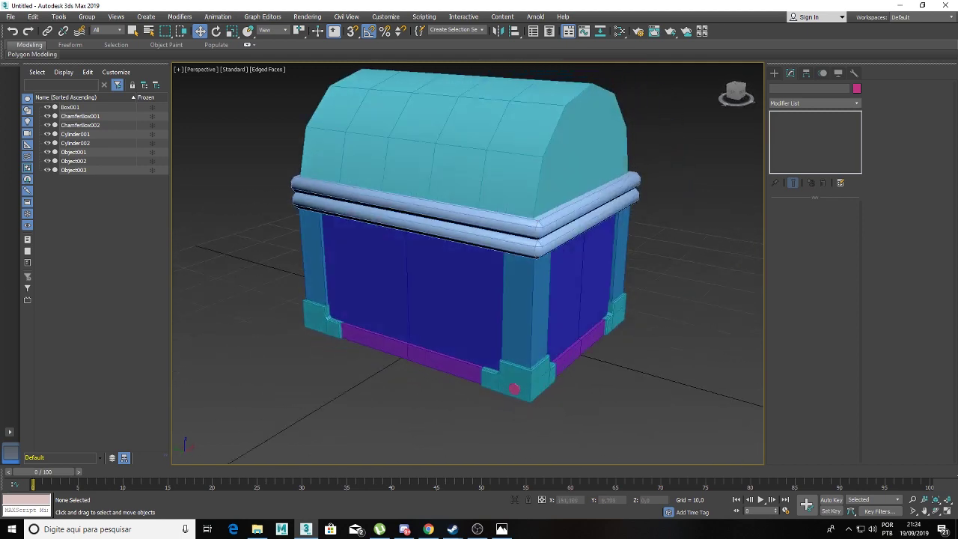
{"action": "key", "text": "alt+Tab"}
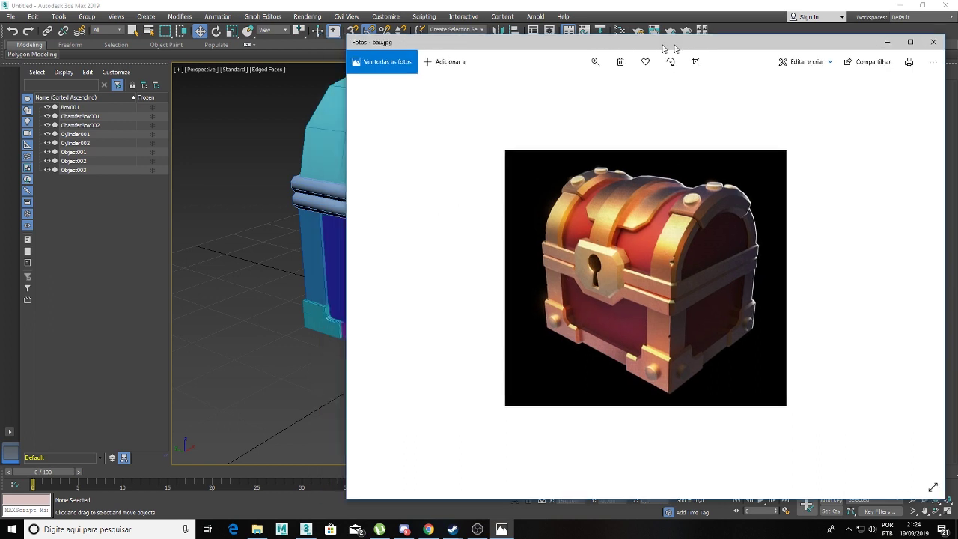
{"action": "key", "text": "alt+Tab"}
{"action": "scroll", "coordinate": [687, 217], "scroll_direction": "down", "scroll_amount": 2}
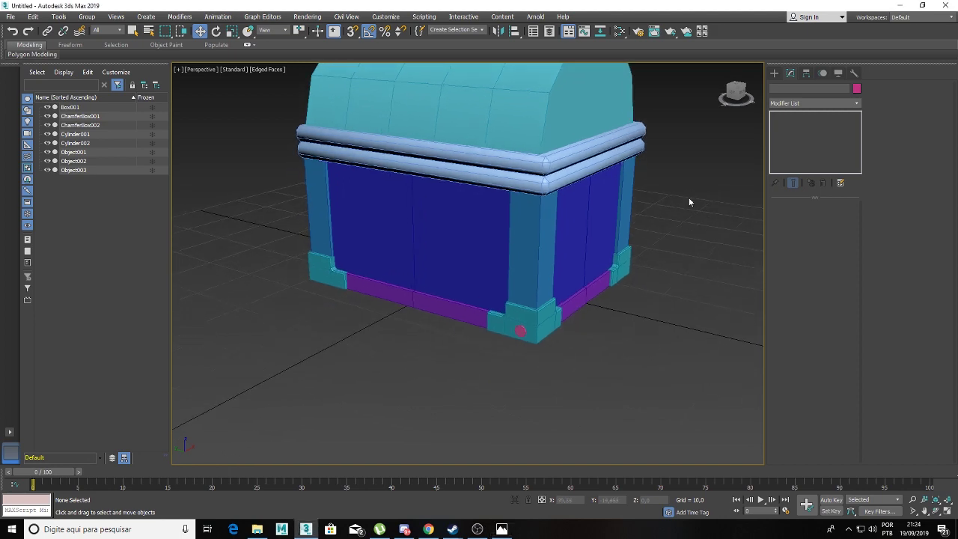
{"action": "scroll", "coordinate": [680, 217], "scroll_direction": "down", "scroll_amount": 2}
{"action": "mouse_move", "coordinate": [679, 233]}
{"action": "middle_mouse_down", "text": "alt"}
{"action": "mouse_move", "coordinate": [747, 235]}
{"action": "mouse_move", "coordinate": [705, 246]}
{"action": "middle_mouse_up", "text": "alt"}
{"action": "scroll", "coordinate": [627, 272], "scroll_direction": "up", "scroll_amount": 4}
{"action": "left_click", "coordinate": [603, 216]}
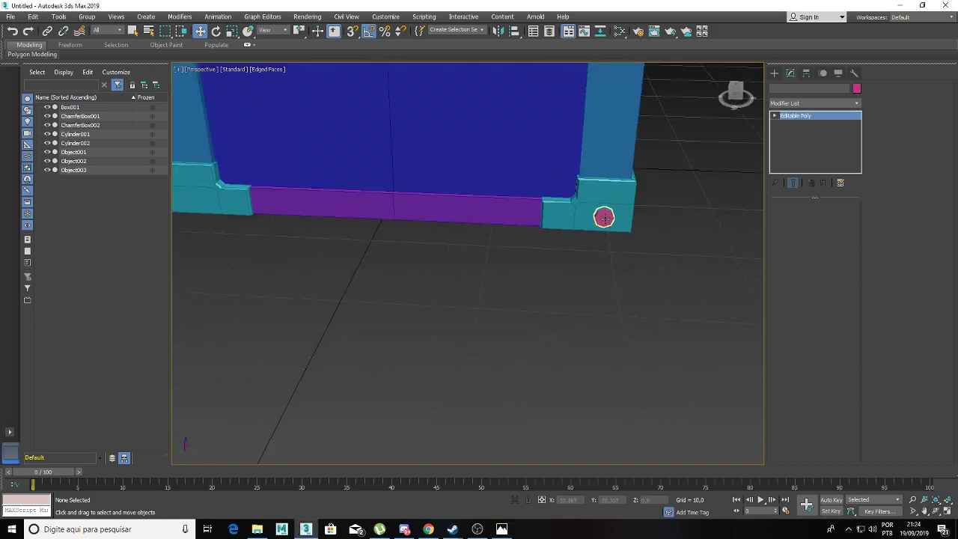
{"action": "key", "text": "r"}
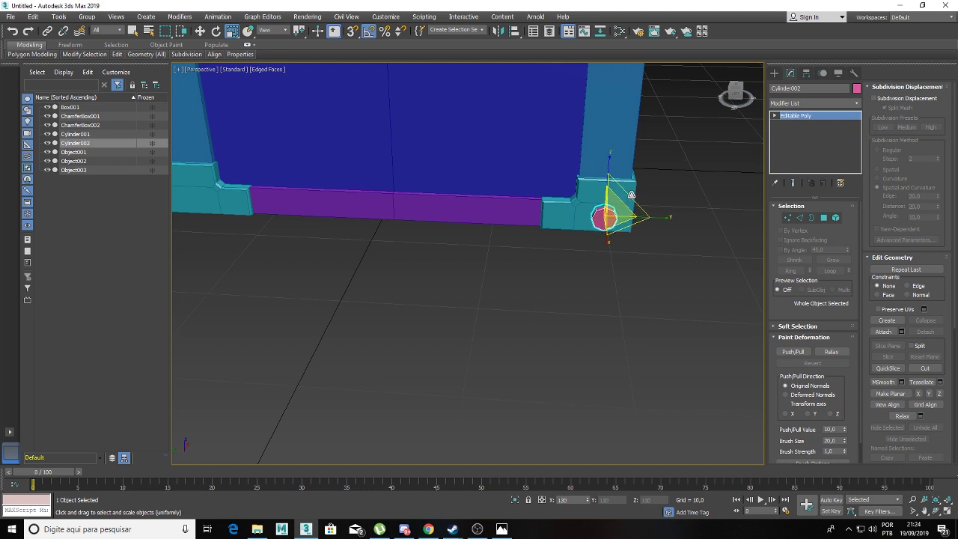
{"action": "left_click", "coordinate": [642, 287]}
{"action": "scroll", "coordinate": [637, 286], "scroll_direction": "down", "scroll_amount": 4}
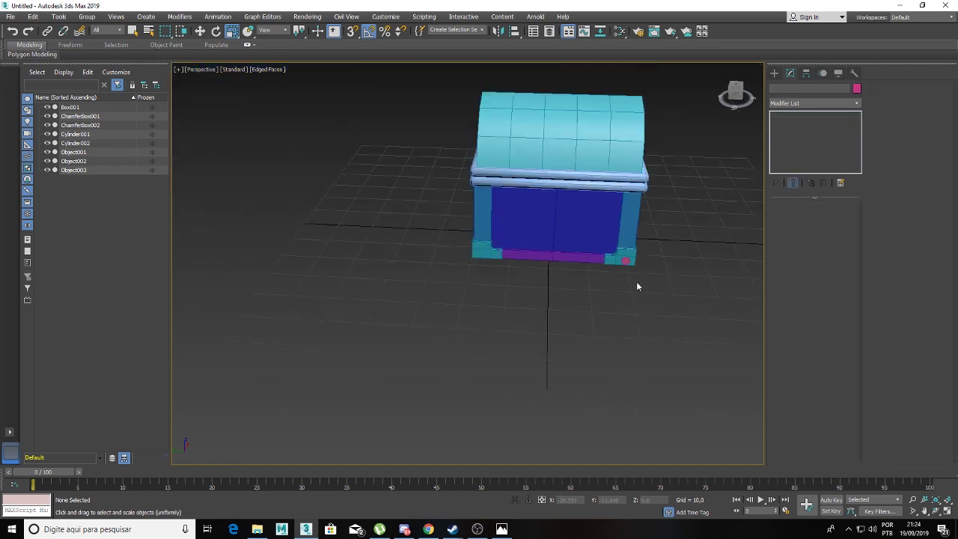
Step: Draw a small 8-sided cylinder (radius 5.515, height 4.992) in front of the chest
{"action": "left_click", "coordinate": [774, 73]}
{"action": "middle_click_drag", "start_coordinate": [685, 260], "coordinate": [602, 262]}
{"action": "left_click", "coordinate": [801, 100]}
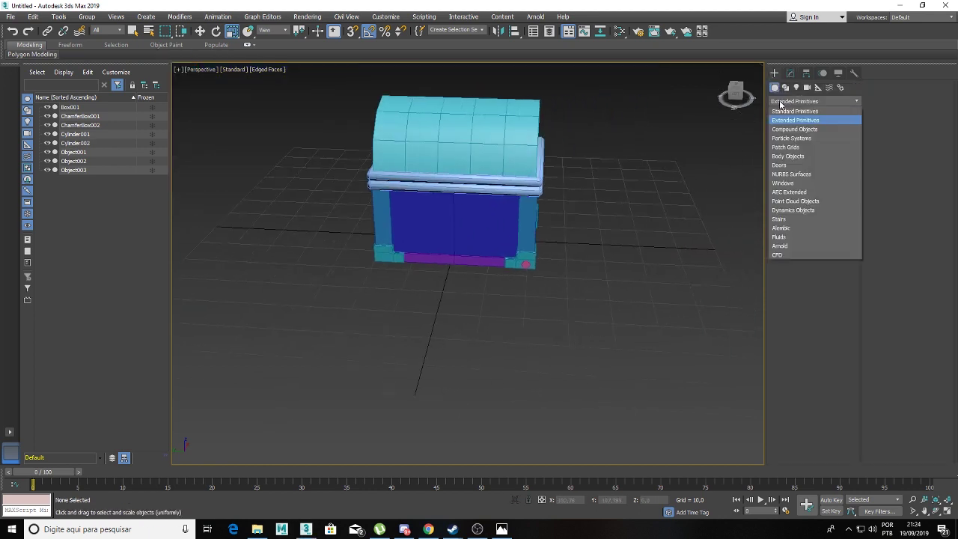
{"action": "left_click", "coordinate": [797, 111]}
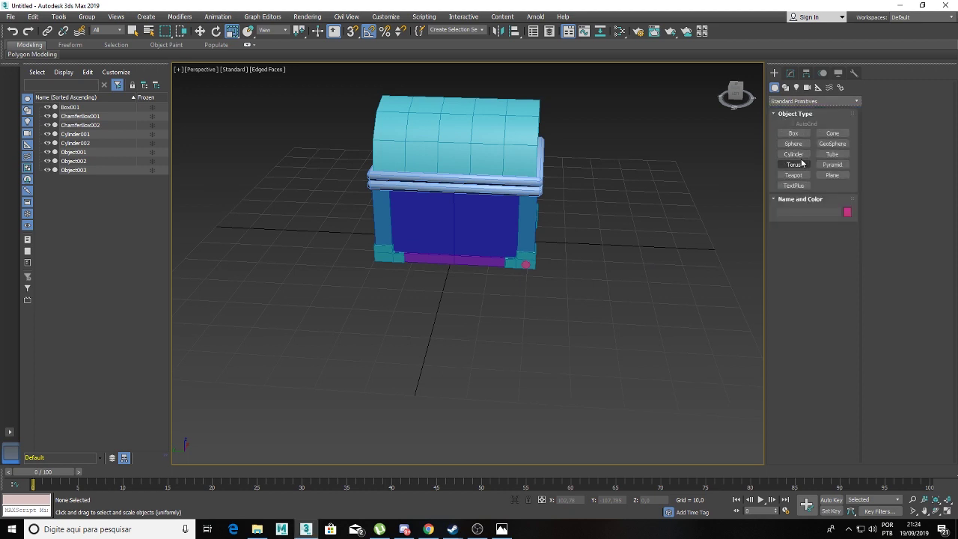
{"action": "left_click", "coordinate": [797, 158]}
{"action": "left_click_drag", "start_coordinate": [433, 341], "coordinate": [454, 341]}
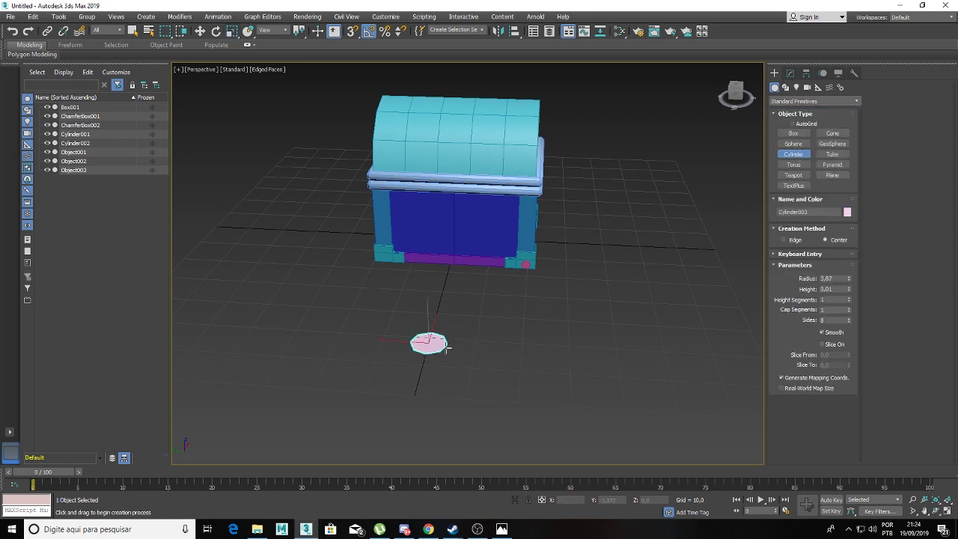
{"action": "left_click", "coordinate": [457, 324]}
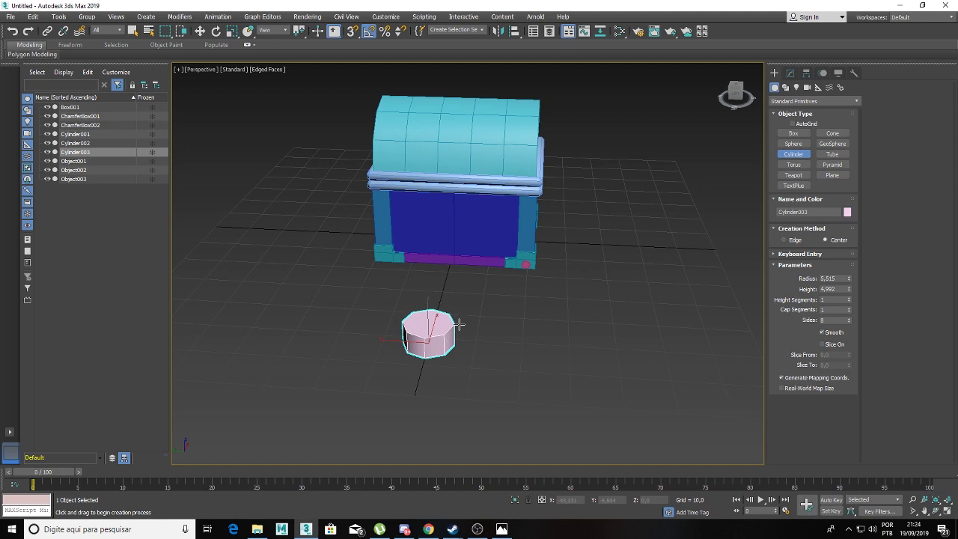
Step: Look down on the new cylinder and bring up its Object Color swatches
{"action": "scroll", "coordinate": [464, 333], "scroll_direction": "up", "scroll_amount": 2}
{"action": "scroll", "coordinate": [436, 355], "scroll_direction": "up", "scroll_amount": 2}
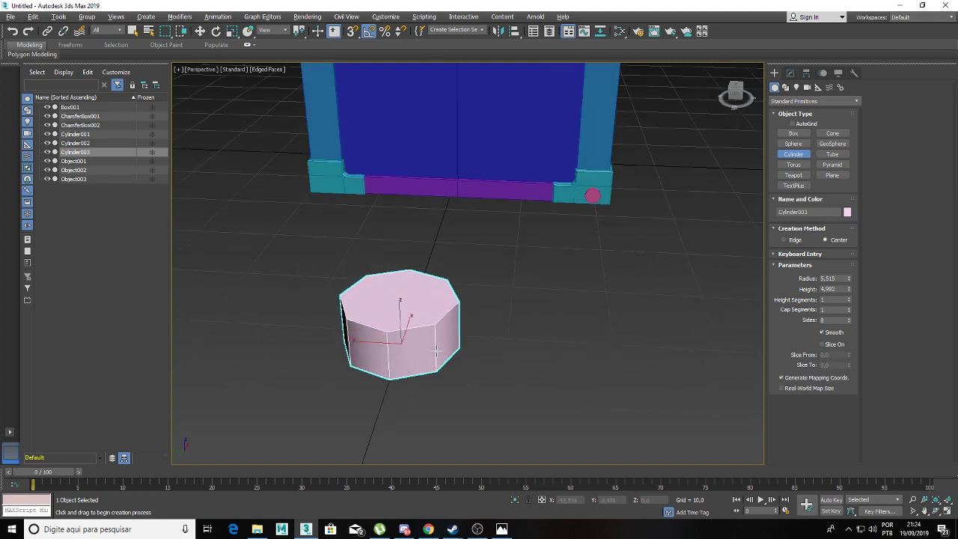
{"action": "middle_click_drag", "start_coordinate": [436, 351], "coordinate": [447, 405], "text": "alt"}
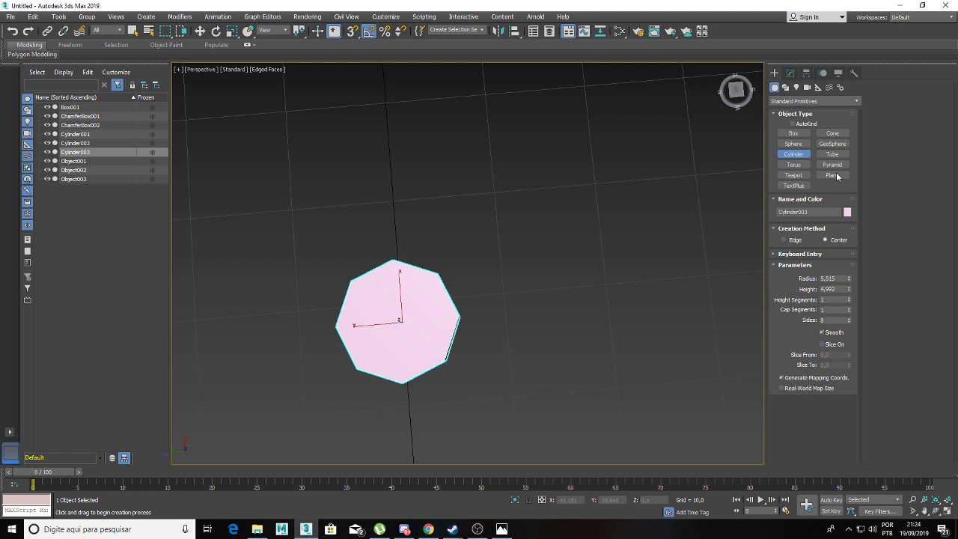
{"action": "left_click", "coordinate": [848, 215]}
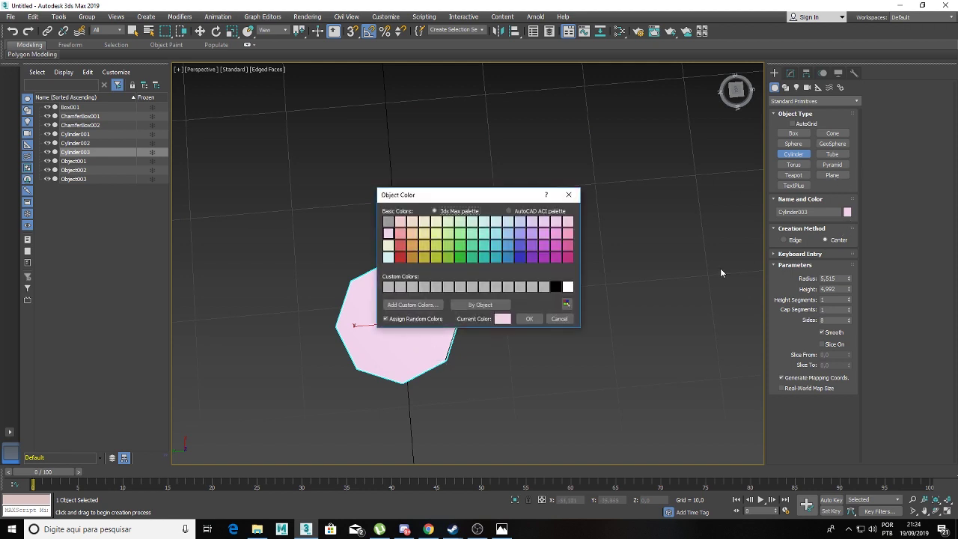
Step: Colour the cylinder purple and convert it to an Editable Poly
{"action": "left_click", "coordinate": [531, 256]}
{"action": "left_click", "coordinate": [529, 319]}
{"action": "mouse_move", "coordinate": [479, 304]}
{"action": "middle_mouse_down"}
{"action": "mouse_move", "coordinate": [567, 246]}
{"action": "mouse_move", "coordinate": [536, 285]}
{"action": "mouse_move", "coordinate": [484, 248]}
{"action": "middle_mouse_up"}
{"action": "key", "text": "r"}
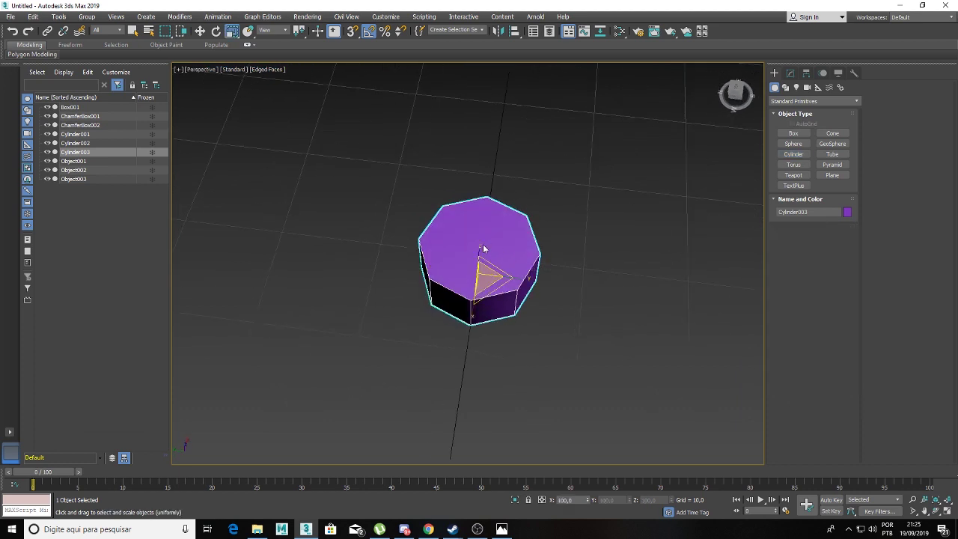
{"action": "right_click", "coordinate": [483, 249]}
{"action": "left_click", "coordinate": [595, 353]}
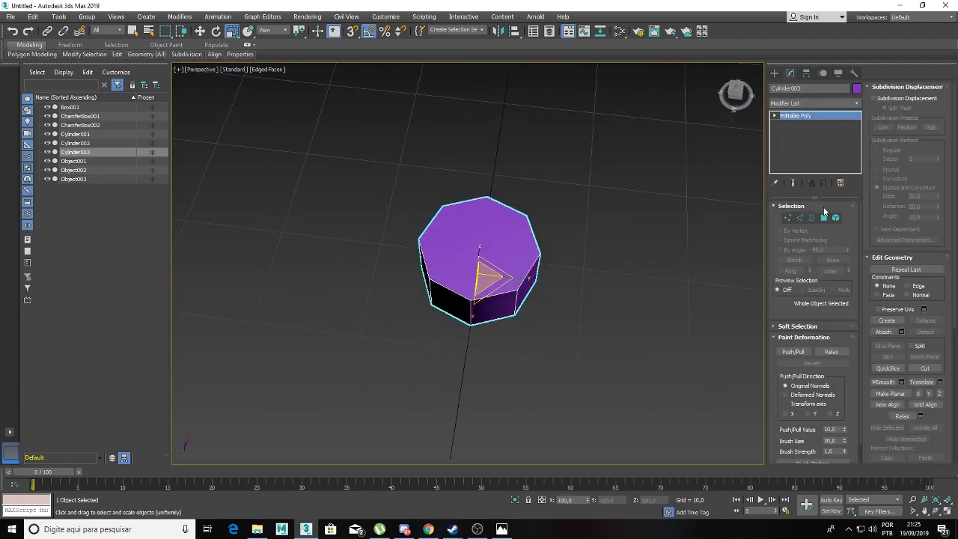
Step: Delete the cylinder's top, bottom and left-side polygons, leaving a C-shaped strip
{"action": "left_click", "coordinate": [824, 218]}
{"action": "left_click", "coordinate": [517, 238]}
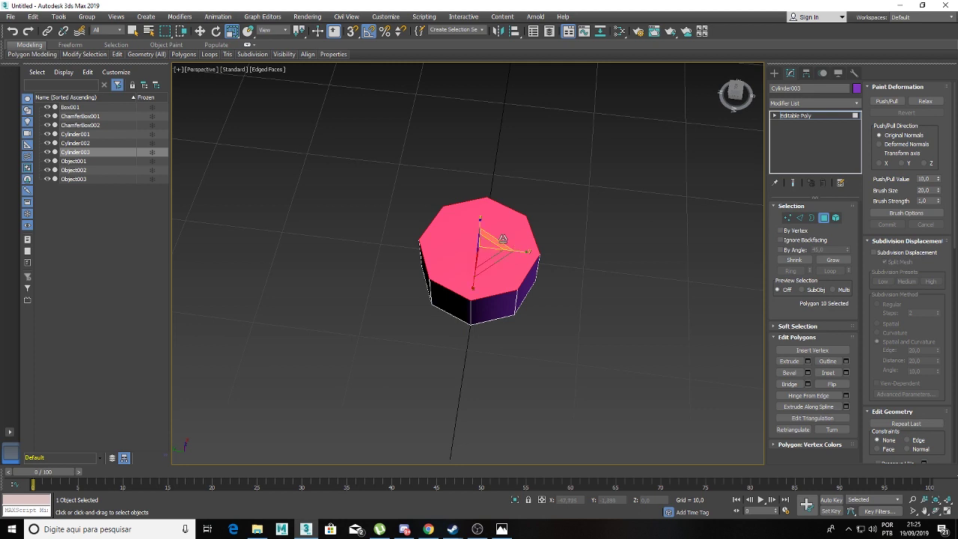
{"action": "key", "text": "Delete"}
{"action": "left_click", "coordinate": [442, 265]}
{"action": "key", "text": "Delete"}
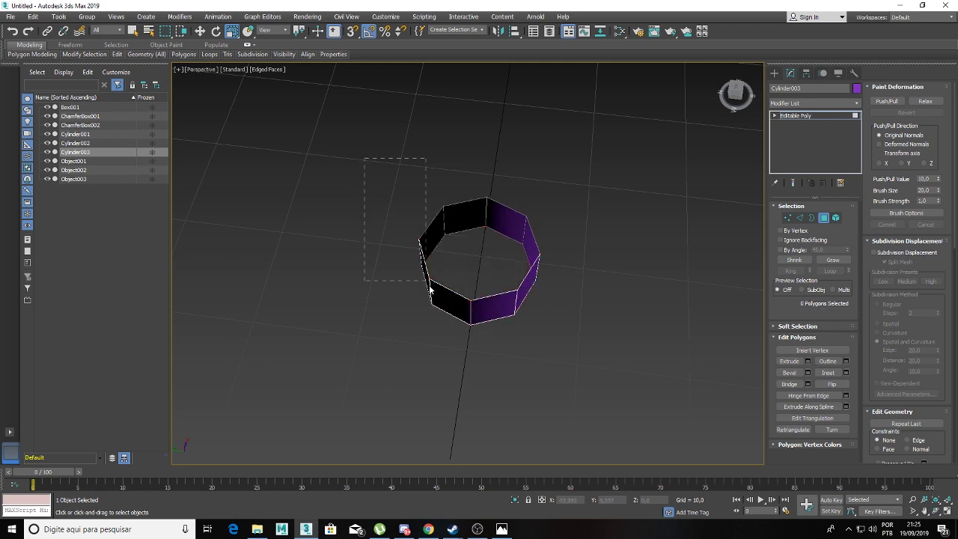
{"action": "left_click_drag", "start_coordinate": [431, 289], "coordinate": [451, 332]}
{"action": "key", "text": "Delete"}
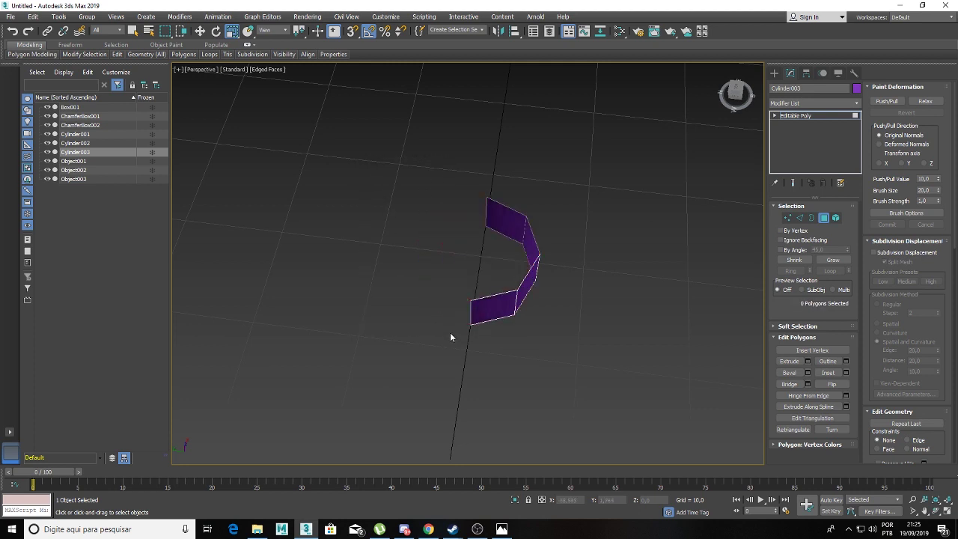
Step: Move the strip to the world origin with X, Y and Z set to 0
{"action": "left_click", "coordinate": [789, 117]}
{"action": "key", "text": "w"}
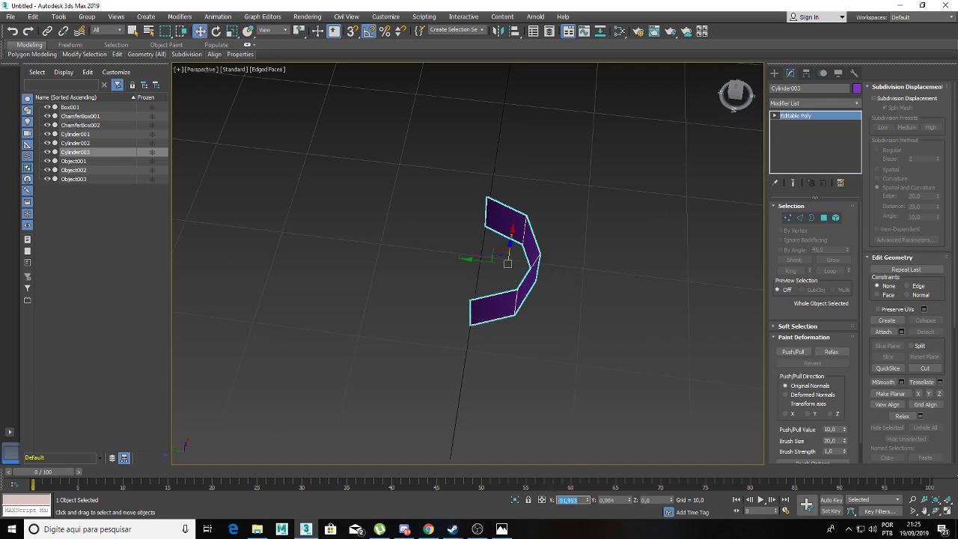
{"action": "type", "text": "0"}
{"action": "key", "text": "Tab"}
{"action": "type", "text": "0"}
{"action": "key", "text": "Tab"}
{"action": "type", "text": "0"}
{"action": "key", "text": "Tab"}
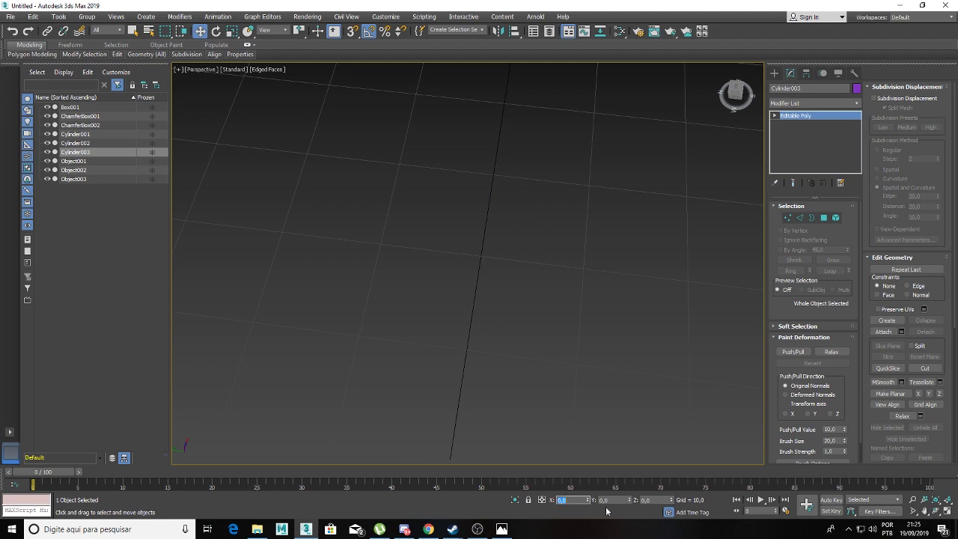
Step: Hide all objects except the strip and zoom in on it
{"action": "key", "text": "z"}
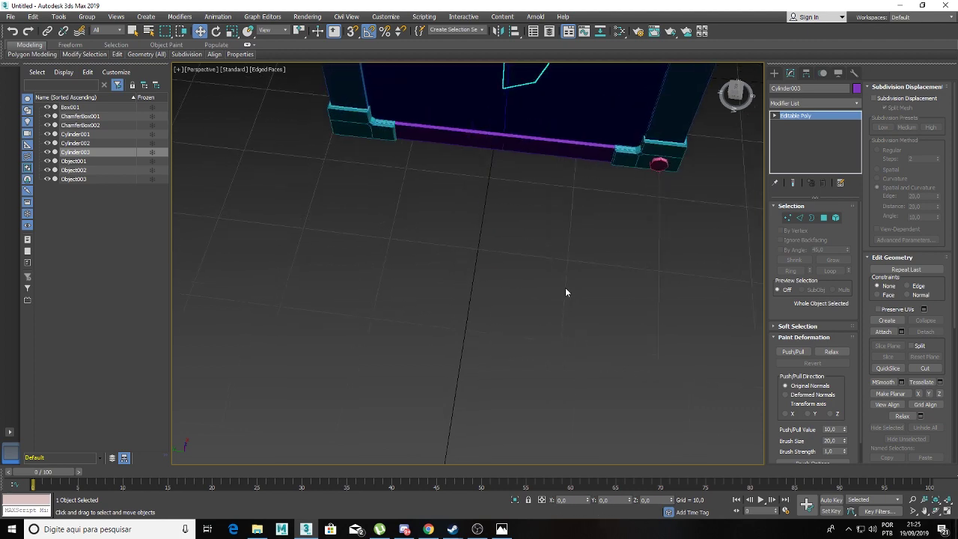
{"action": "right_click", "coordinate": [530, 187]}
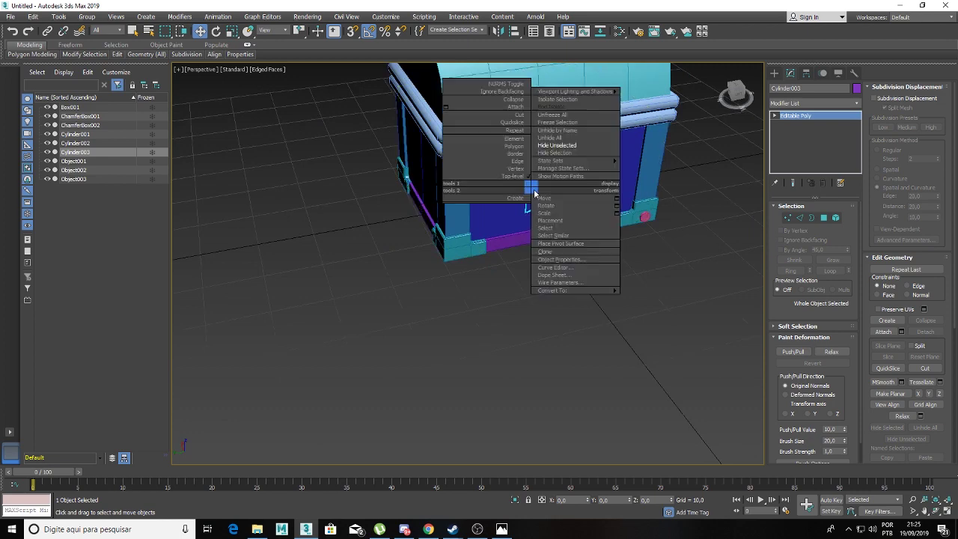
{"action": "left_click", "coordinate": [579, 145]}
{"action": "middle_click_drag", "start_coordinate": [578, 152], "coordinate": [515, 254], "text": "alt"}
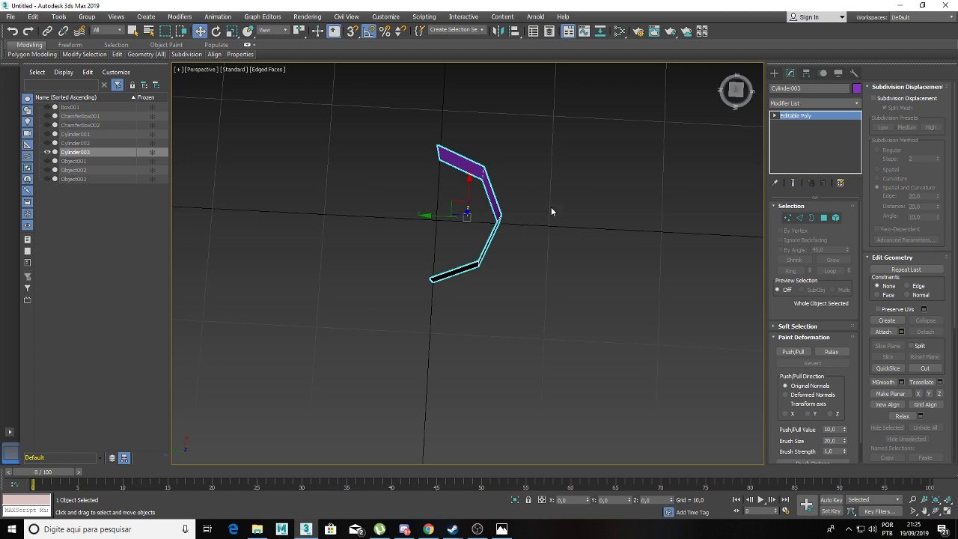
Step: In Edge mode, select an end edge of the strip and slide it to shorten the strip
{"action": "left_click", "coordinate": [823, 218]}
{"action": "left_click", "coordinate": [799, 217]}
{"action": "mouse_move", "coordinate": [506, 309]}
{"action": "middle_mouse_down", "text": "alt"}
{"action": "mouse_move", "coordinate": [492, 280]}
{"action": "mouse_move", "coordinate": [468, 300]}
{"action": "mouse_move", "coordinate": [430, 278]}
{"action": "middle_mouse_up", "text": "alt"}
{"action": "left_click", "coordinate": [443, 271]}
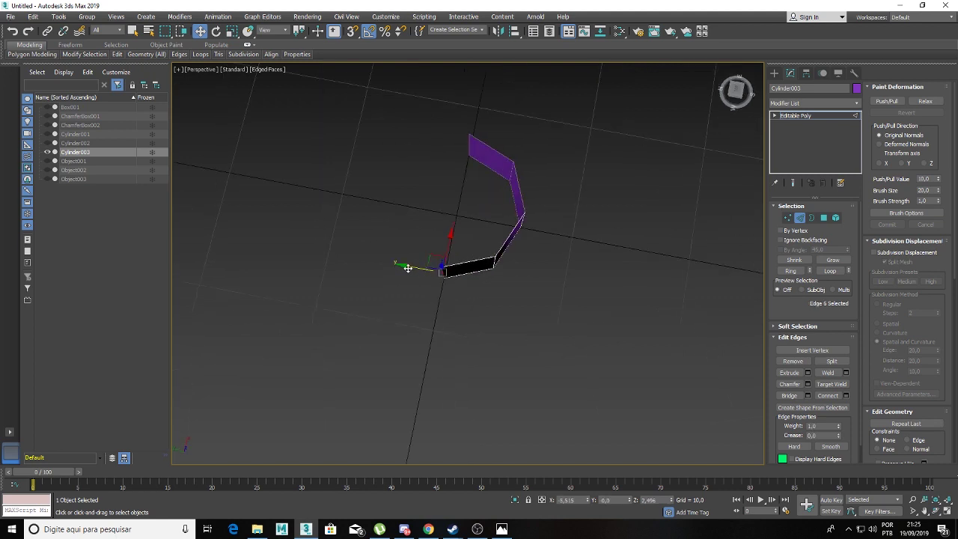
{"action": "left_click_drag", "start_coordinate": [408, 267], "coordinate": [454, 271]}
{"action": "mouse_move", "coordinate": [572, 313]}
{"action": "middle_mouse_down", "text": "alt"}
{"action": "mouse_move", "coordinate": [558, 291]}
{"action": "mouse_move", "coordinate": [581, 285]}
{"action": "mouse_move", "coordinate": [485, 299]}
{"action": "middle_mouse_up", "text": "alt"}
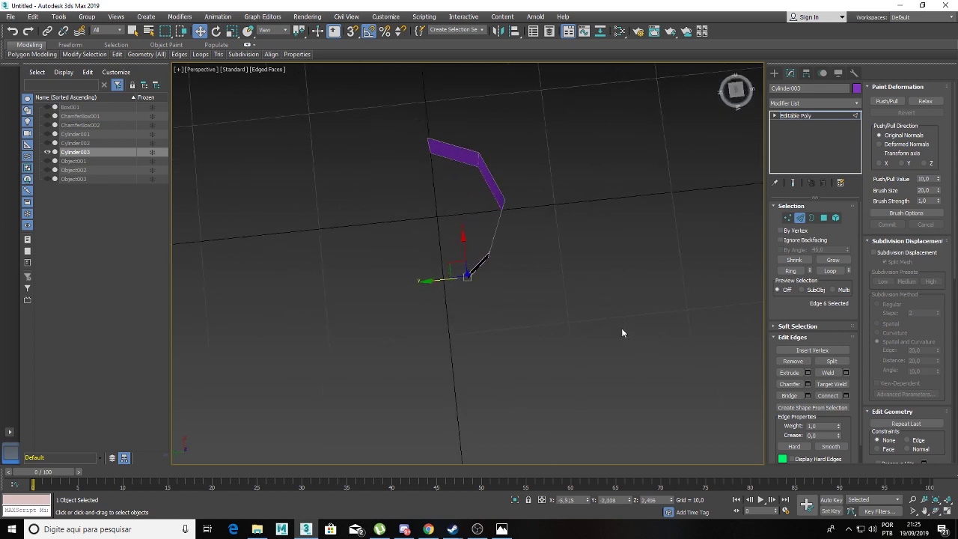
Step: Extend a new panel from the end edge and stretch it, then undo those panels
{"action": "middle_click_drag", "start_coordinate": [621, 329], "coordinate": [568, 271], "text": "alt"}
{"action": "scroll", "coordinate": [524, 266], "scroll_direction": "down", "scroll_amount": 3}
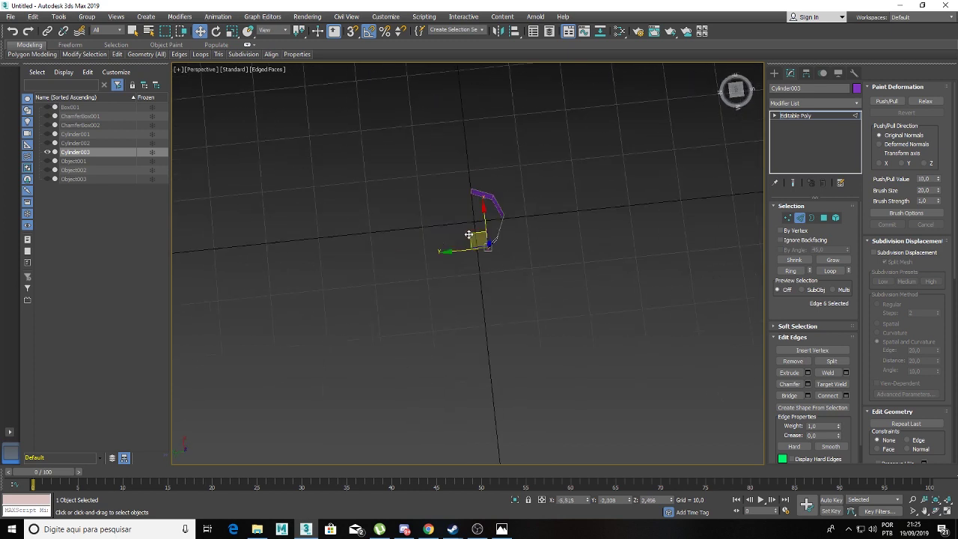
{"action": "left_click_drag", "start_coordinate": [469, 235], "coordinate": [526, 282], "text": "shift"}
{"action": "scroll", "coordinate": [525, 280], "scroll_direction": "up", "scroll_amount": 5}
{"action": "mouse_move", "coordinate": [525, 281]}
{"action": "middle_mouse_down", "text": "alt"}
{"action": "mouse_move", "coordinate": [473, 236]}
{"action": "mouse_move", "coordinate": [478, 197]}
{"action": "middle_mouse_up", "text": "alt"}
{"action": "scroll", "coordinate": [573, 256], "scroll_direction": "down", "scroll_amount": 3}
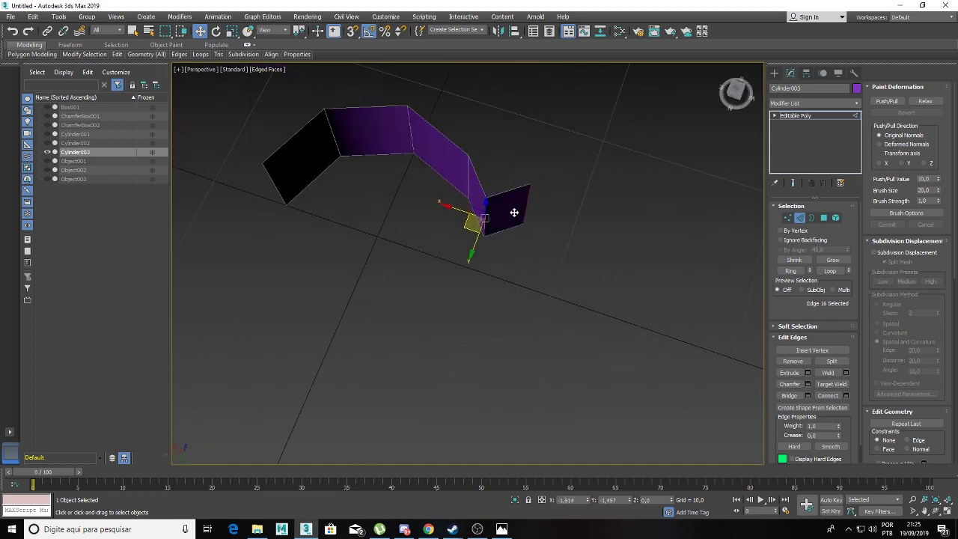
{"action": "mouse_move", "coordinate": [473, 222]}
{"action": "left_mouse_down"}
{"action": "mouse_move", "coordinate": [536, 207]}
{"action": "mouse_move", "coordinate": [505, 128]}
{"action": "left_mouse_up"}
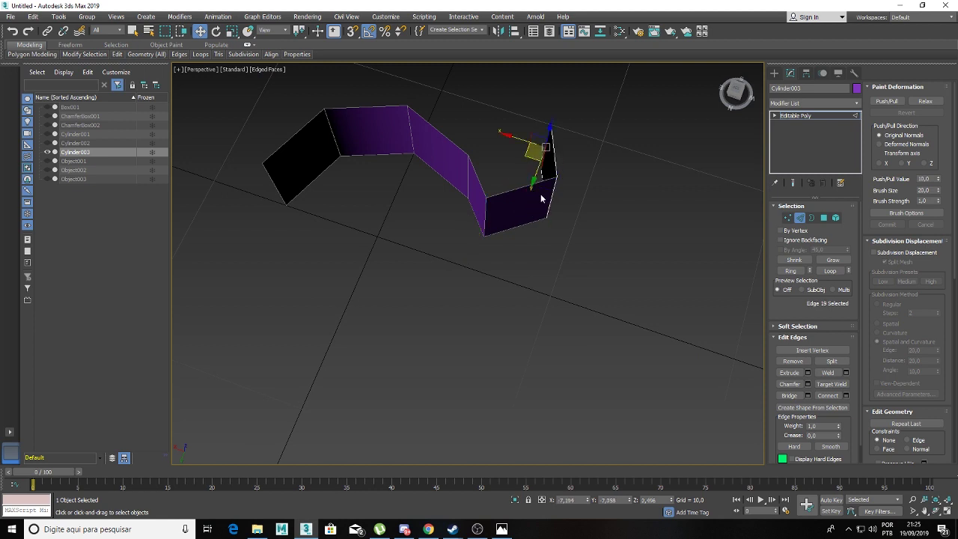
{"action": "key", "text": "ctrl+z"}
{"action": "key", "text": "ctrl+z"}
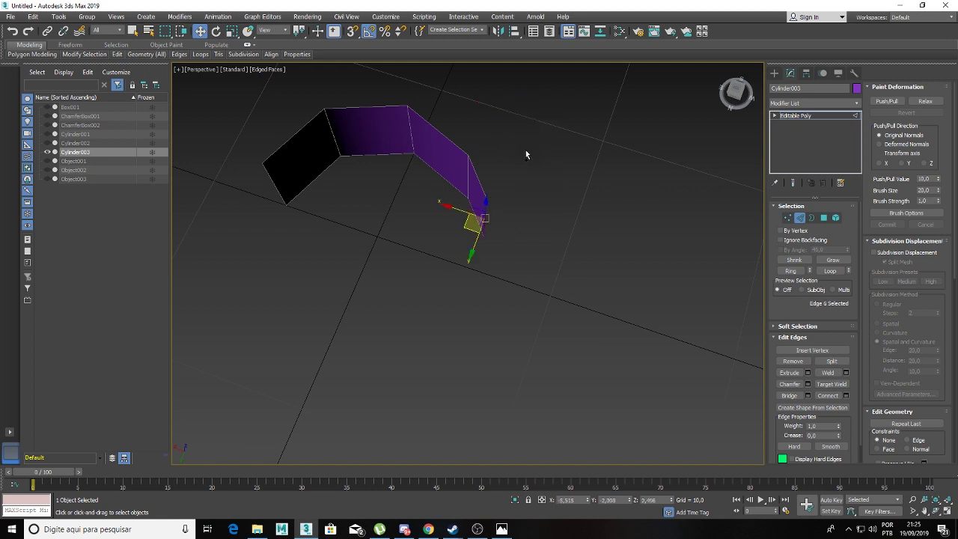
Step: In Top view, extend a longer panel, then shorten its tip edge in Perspective
{"action": "key", "text": "t"}
{"action": "mouse_move", "coordinate": [458, 275]}
{"action": "middle_mouse_down"}
{"action": "mouse_move", "coordinate": [436, 242]}
{"action": "mouse_move", "coordinate": [500, 286]}
{"action": "middle_mouse_up"}
{"action": "mouse_move", "coordinate": [433, 261]}
{"action": "left_mouse_down"}
{"action": "mouse_move", "coordinate": [381, 324]}
{"action": "mouse_move", "coordinate": [350, 312]}
{"action": "mouse_move", "coordinate": [356, 306]}
{"action": "left_mouse_up"}
{"action": "left_click", "coordinate": [345, 297]}
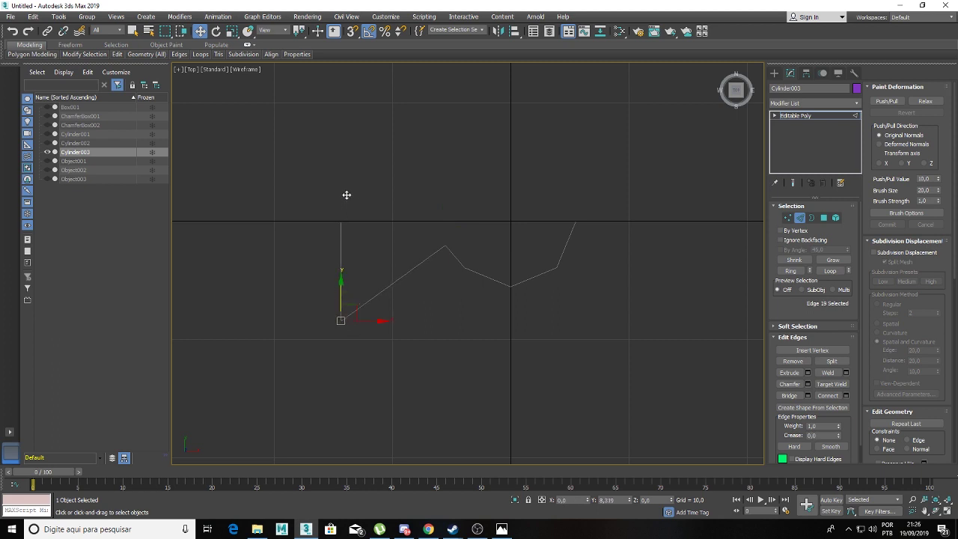
{"action": "key", "text": "p"}
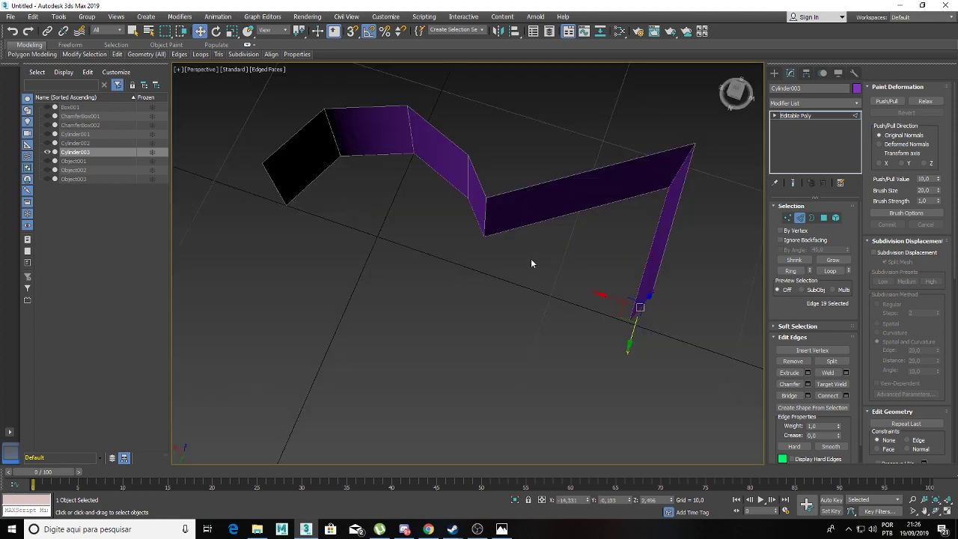
{"action": "middle_click_drag", "start_coordinate": [530, 262], "coordinate": [501, 287], "text": "alt"}
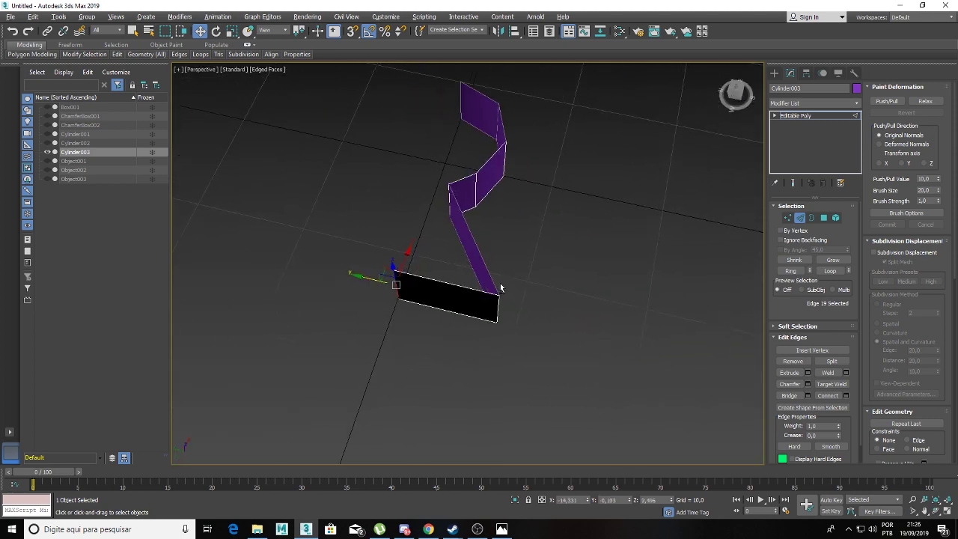
{"action": "left_click", "coordinate": [497, 307]}
{"action": "left_click_drag", "start_coordinate": [480, 304], "coordinate": [438, 288]}
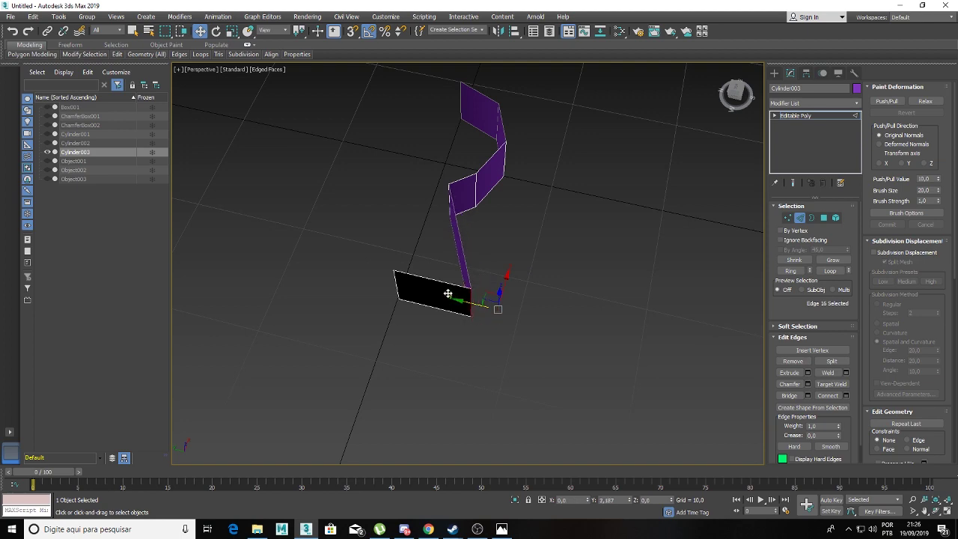
Step: Scale the selected edges to flare the end panels, then fold the flaps back in line
{"action": "mouse_move", "coordinate": [438, 288]}
{"action": "middle_mouse_down", "text": "alt"}
{"action": "mouse_move", "coordinate": [408, 256]}
{"action": "mouse_move", "coordinate": [488, 259]}
{"action": "mouse_move", "coordinate": [512, 294]}
{"action": "middle_mouse_up", "text": "alt"}
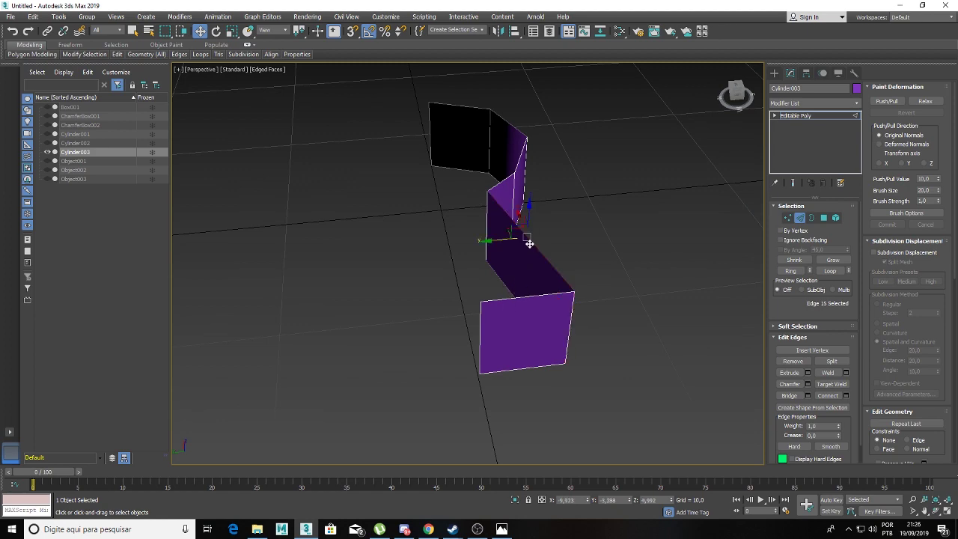
{"action": "mouse_move", "coordinate": [528, 243]}
{"action": "middle_mouse_down", "text": "alt"}
{"action": "mouse_move", "coordinate": [458, 219]}
{"action": "mouse_move", "coordinate": [491, 220]}
{"action": "middle_mouse_up", "text": "alt"}
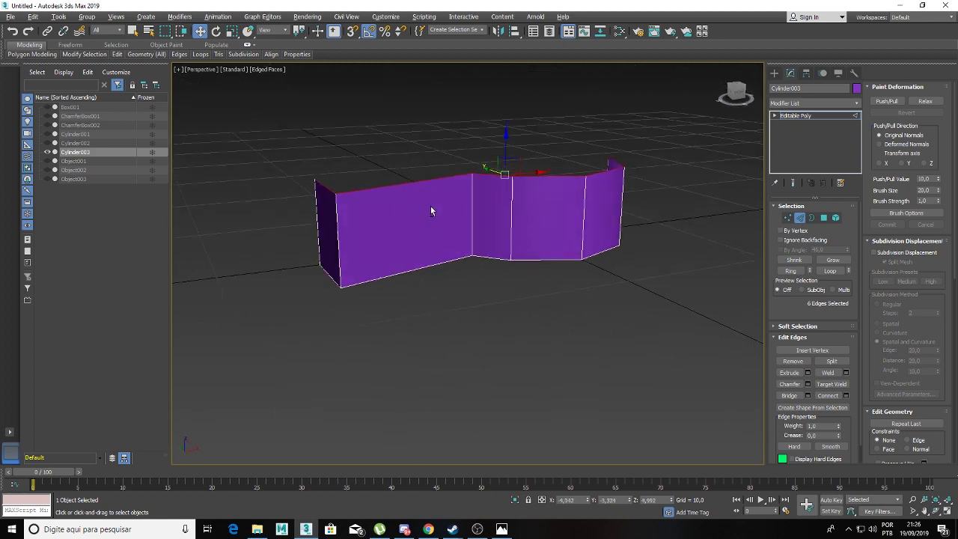
{"action": "left_click", "coordinate": [232, 30]}
{"action": "middle_click_drag", "start_coordinate": [558, 217], "coordinate": [516, 179], "text": "alt"}
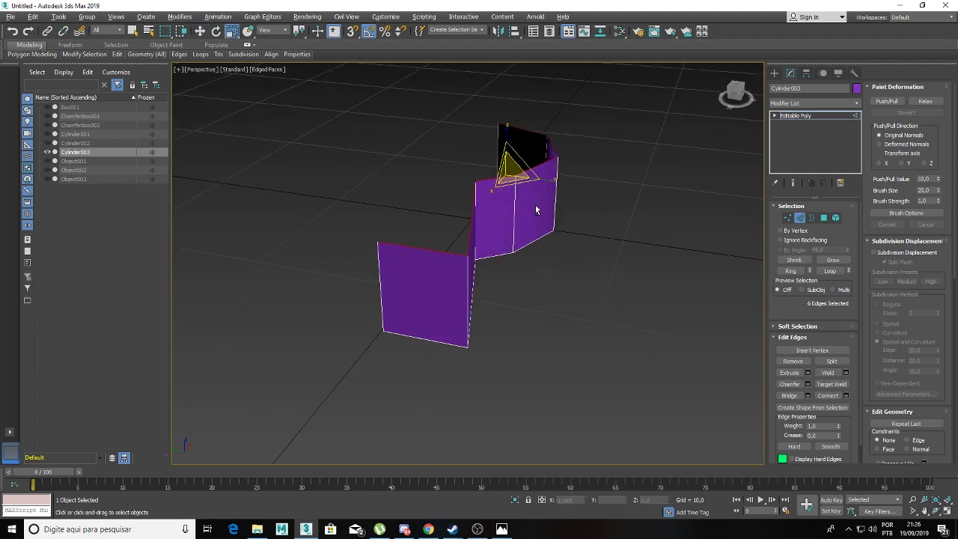
{"action": "mouse_move", "coordinate": [510, 171]}
{"action": "left_mouse_down"}
{"action": "mouse_move", "coordinate": [542, 146]}
{"action": "mouse_move", "coordinate": [567, 188]}
{"action": "left_mouse_up"}
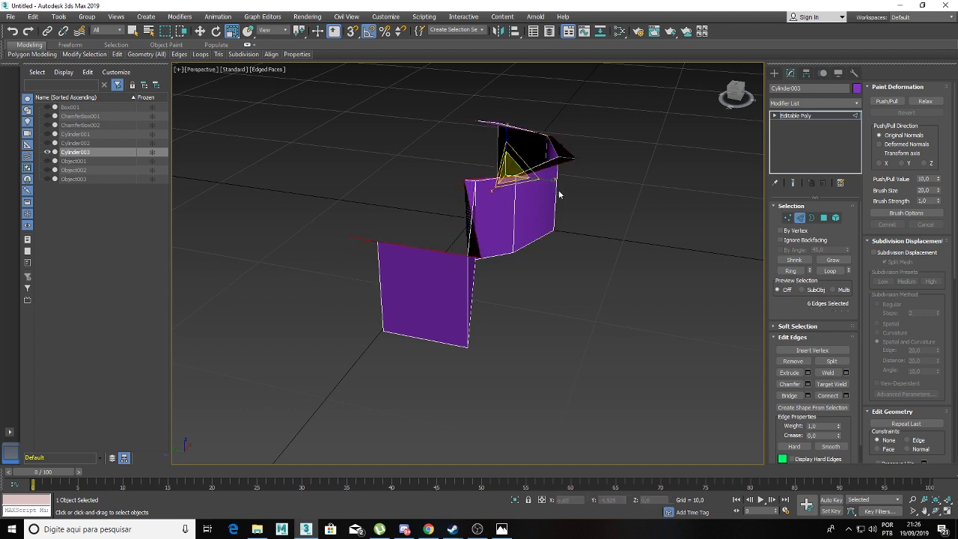
{"action": "mouse_move", "coordinate": [567, 187]}
{"action": "left_mouse_down"}
{"action": "mouse_move", "coordinate": [512, 184]}
{"action": "mouse_move", "coordinate": [526, 182]}
{"action": "left_mouse_up"}
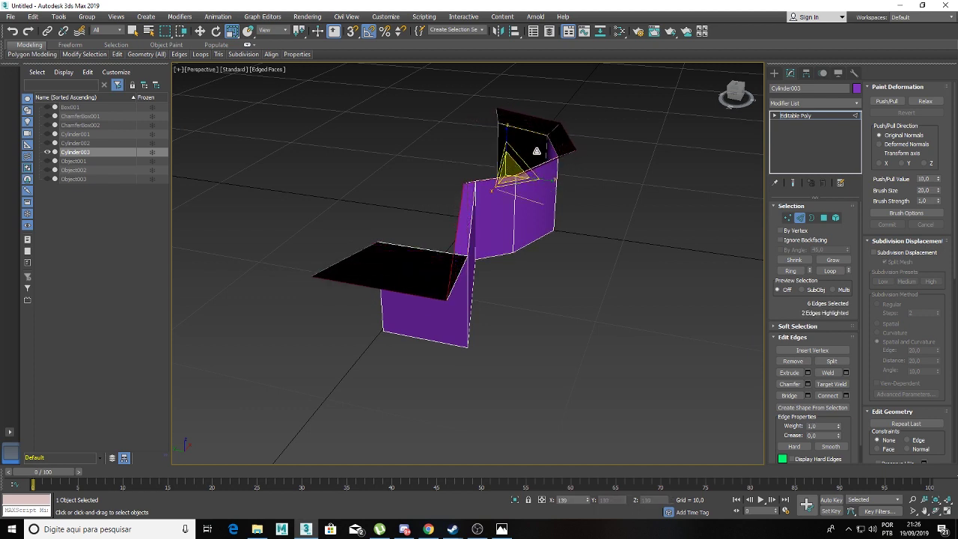
{"action": "key", "text": "w"}
{"action": "mouse_move", "coordinate": [526, 182]}
{"action": "middle_mouse_down", "text": "alt"}
{"action": "mouse_move", "coordinate": [559, 167]}
{"action": "mouse_move", "coordinate": [552, 188]}
{"action": "mouse_move", "coordinate": [522, 195]}
{"action": "mouse_move", "coordinate": [467, 170]}
{"action": "mouse_move", "coordinate": [524, 185]}
{"action": "middle_mouse_up", "text": "alt"}
Step: In Top view, select the vertices along the shape's top edge in Vertex mode
{"action": "key", "text": "t"}
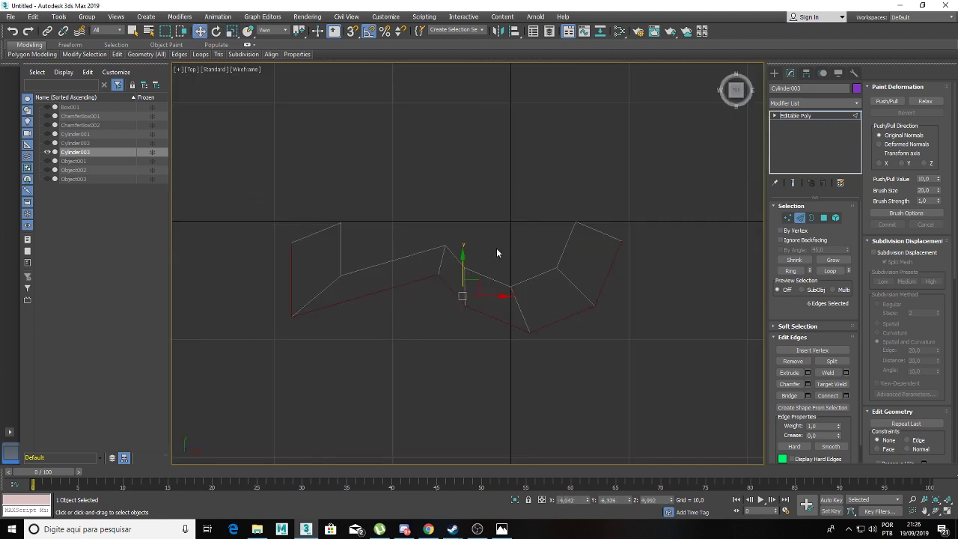
{"action": "scroll", "coordinate": [496, 250], "scroll_direction": "down", "scroll_amount": 2}
{"action": "middle_click_drag", "start_coordinate": [493, 252], "coordinate": [504, 234]}
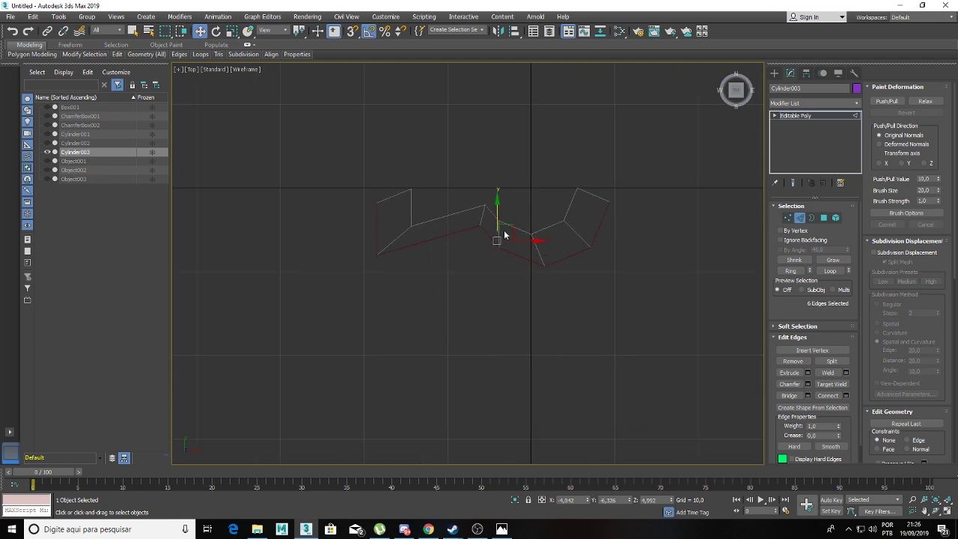
{"action": "scroll", "coordinate": [503, 234], "scroll_direction": "up", "scroll_amount": 2}
{"action": "middle_click_drag", "start_coordinate": [411, 222], "coordinate": [450, 209]}
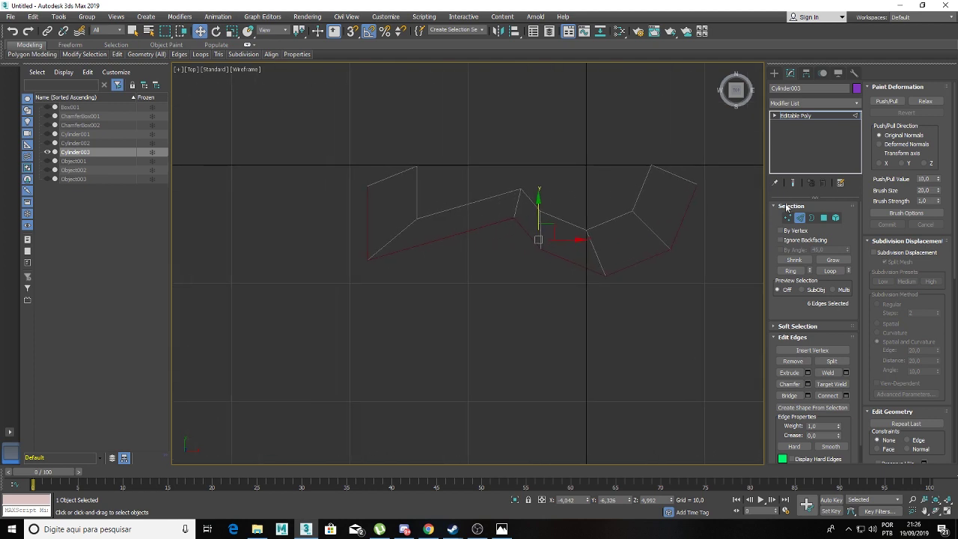
{"action": "left_click", "coordinate": [787, 218]}
{"action": "left_click", "coordinate": [366, 185]}
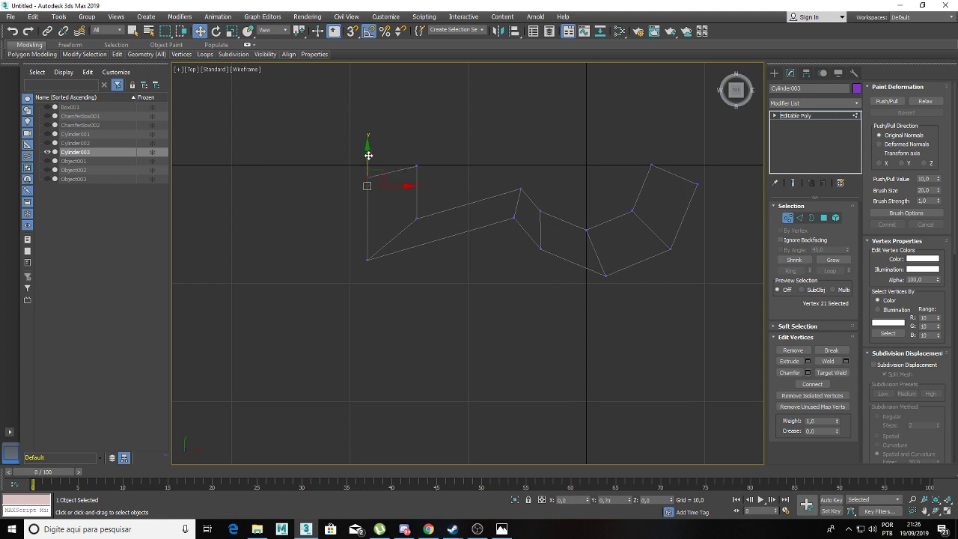
{"action": "right_click", "coordinate": [371, 146]}
{"action": "left_click_drag", "start_coordinate": [407, 159], "coordinate": [431, 173]}
{"action": "left_click_drag", "start_coordinate": [685, 172], "coordinate": [706, 188], "text": "ctrl"}
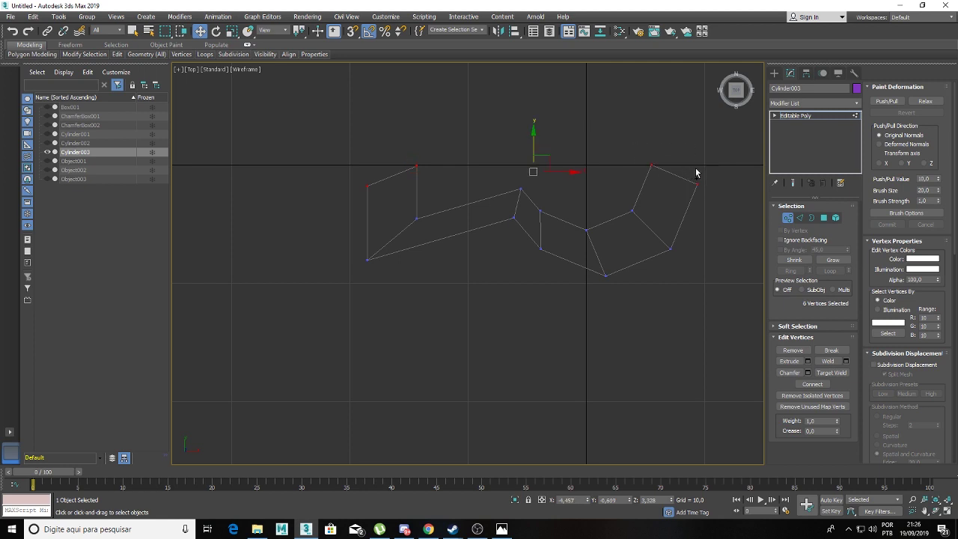
Step: Scale the top vertices flat into one straight row and raise it slightly
{"action": "key", "text": "r"}
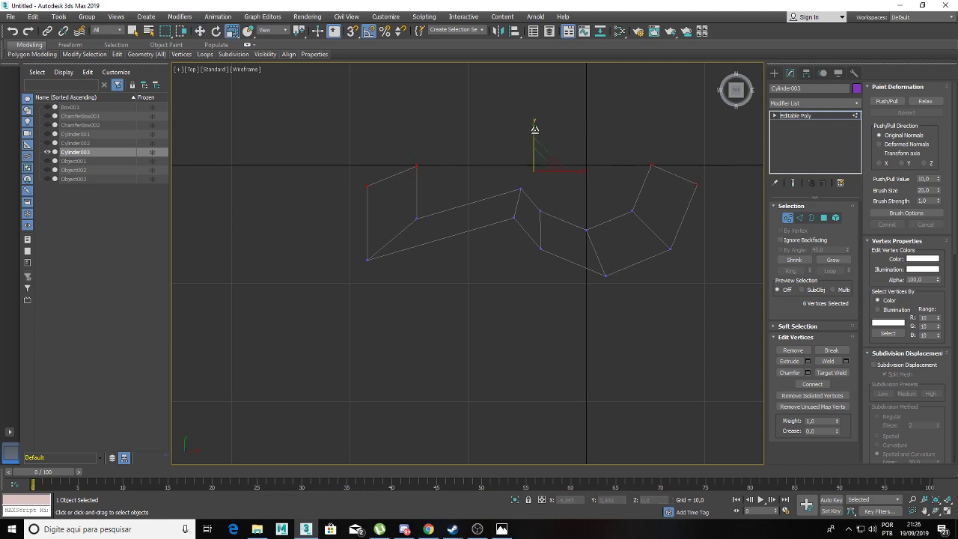
{"action": "left_click_drag", "start_coordinate": [534, 129], "coordinate": [535, 305]}
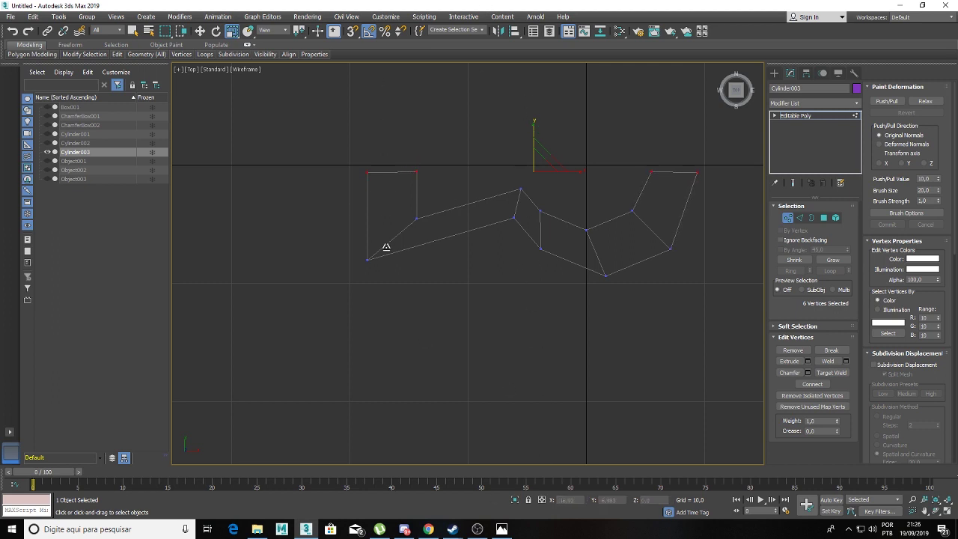
{"action": "key", "text": "w"}
{"action": "left_click_drag", "start_coordinate": [531, 151], "coordinate": [533, 143]}
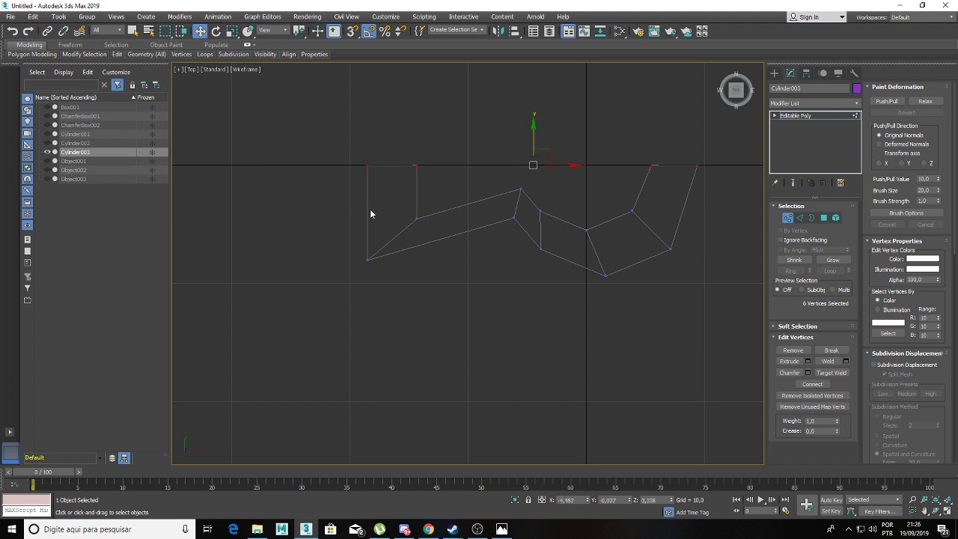
Step: Pull two neighbouring lower-edge vertices downward
{"action": "left_click", "coordinate": [512, 217]}
{"action": "left_click_drag", "start_coordinate": [515, 194], "coordinate": [508, 250]}
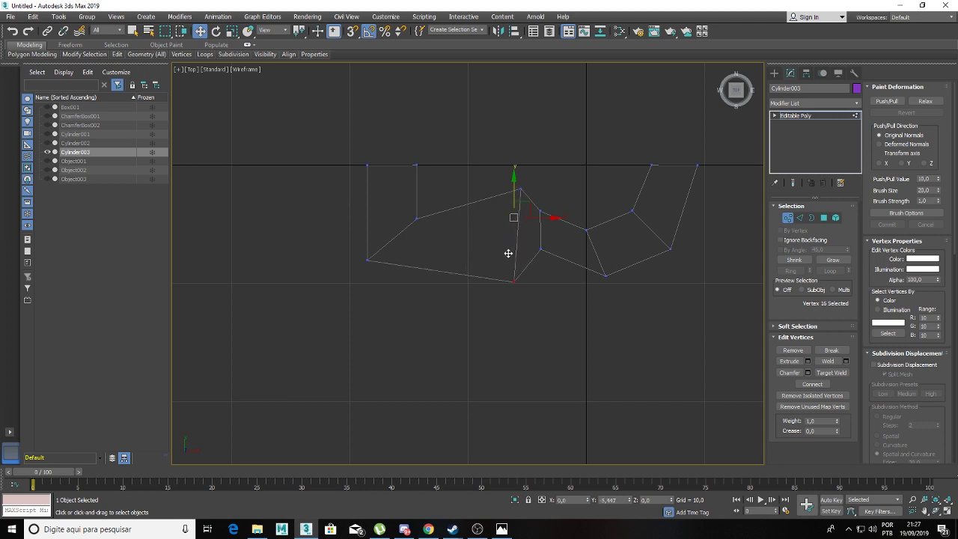
{"action": "left_click", "coordinate": [539, 217]}
{"action": "left_click_drag", "start_coordinate": [538, 224], "coordinate": [540, 289]}
Step: Select the five bottom vertices, squash them toward one line and lower them
{"action": "left_click_drag", "start_coordinate": [382, 275], "coordinate": [400, 272]}
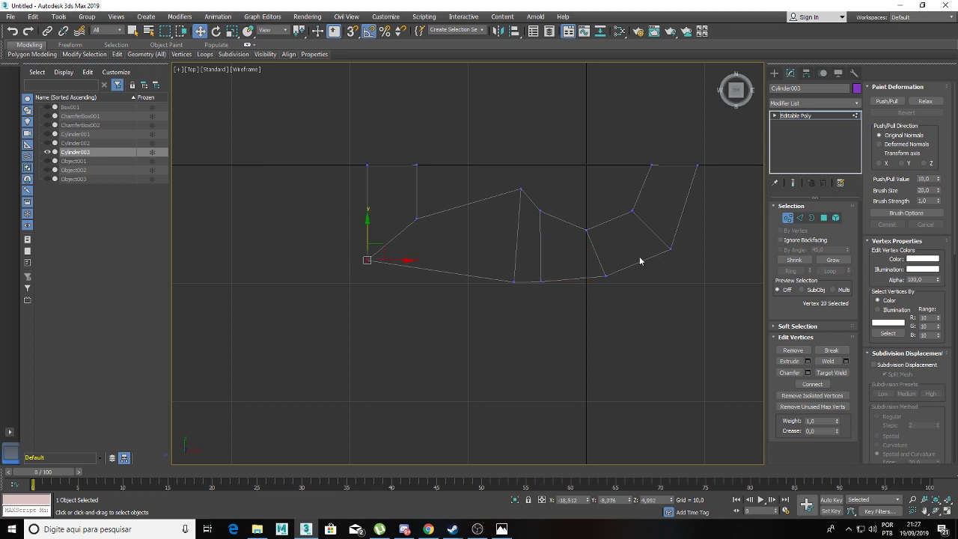
{"action": "left_click", "coordinate": [669, 247], "text": "ctrl"}
{"action": "left_click_drag", "start_coordinate": [619, 294], "coordinate": [618, 292], "text": "ctrl"}
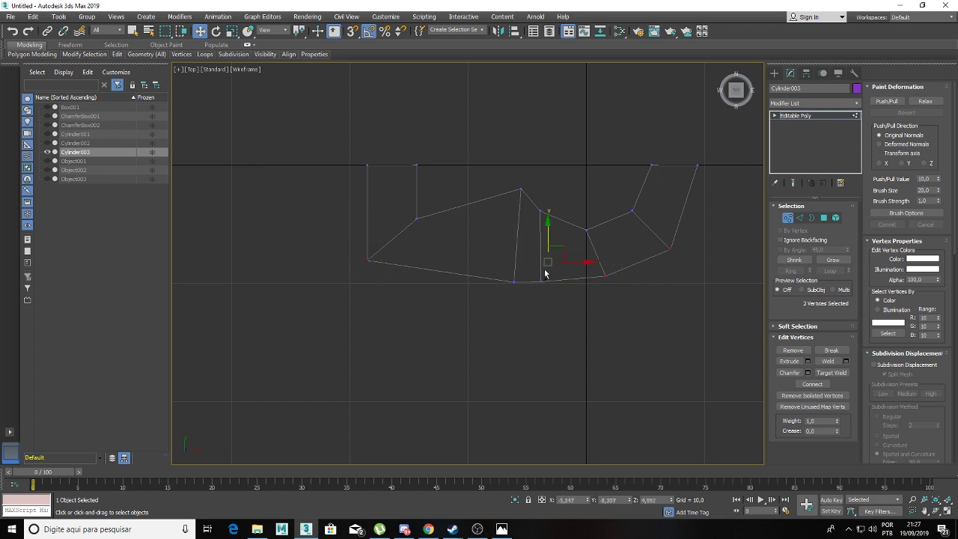
{"action": "left_click_drag", "start_coordinate": [556, 303], "coordinate": [554, 297], "text": "ctrl"}
{"action": "key", "text": "r"}
{"action": "left_click_drag", "start_coordinate": [540, 238], "coordinate": [554, 351]}
{"action": "key", "text": "w"}
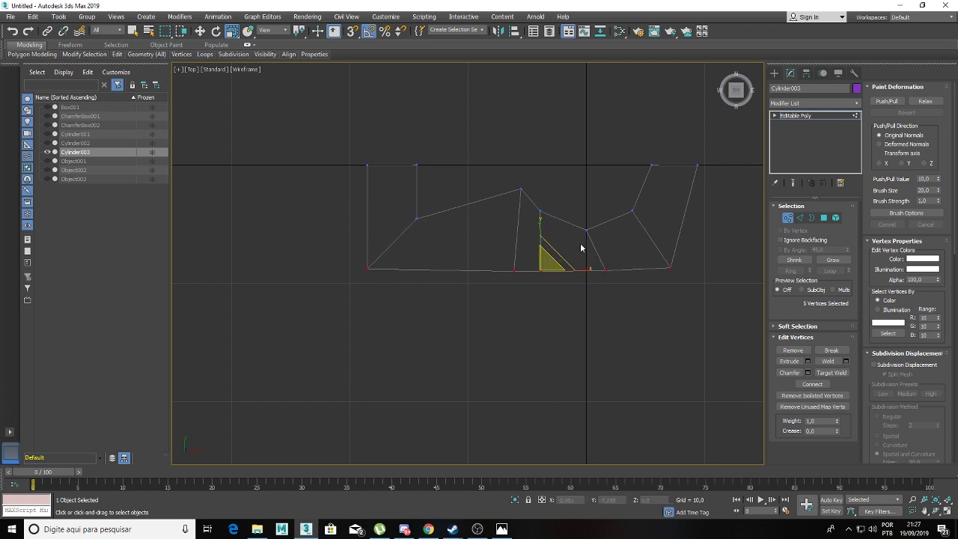
{"action": "left_click_drag", "start_coordinate": [538, 229], "coordinate": [537, 239]}
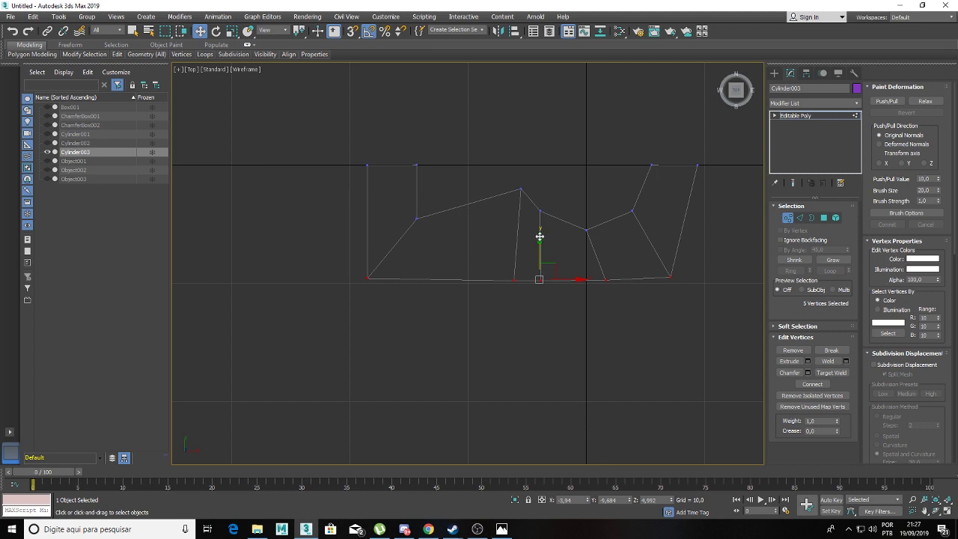
Step: Nudge the bottom row slightly lower and inspect the shape in Perspective
{"action": "key", "text": "r"}
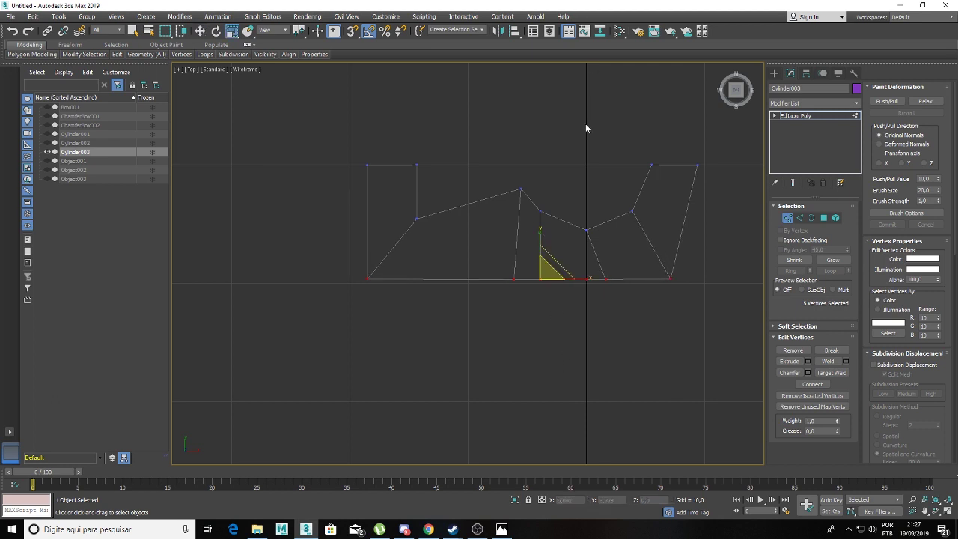
{"action": "key", "text": "w"}
{"action": "left_click_drag", "start_coordinate": [539, 242], "coordinate": [535, 249]}
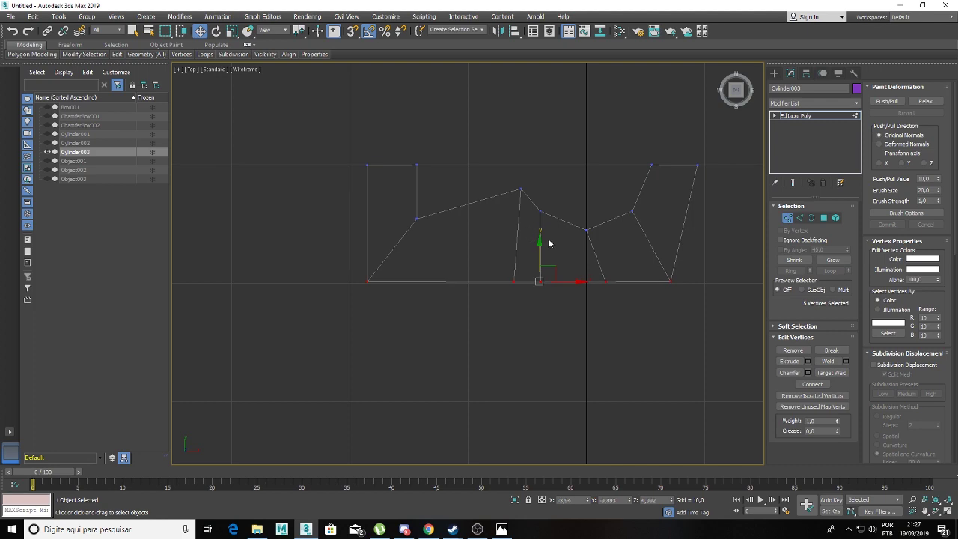
{"action": "key", "text": "p"}
{"action": "mouse_move", "coordinate": [548, 243]}
{"action": "middle_mouse_down", "text": "alt"}
{"action": "mouse_move", "coordinate": [520, 266]}
{"action": "mouse_move", "coordinate": [523, 278]}
{"action": "mouse_move", "coordinate": [556, 255]}
{"action": "mouse_move", "coordinate": [455, 277]}
{"action": "mouse_move", "coordinate": [547, 244]}
{"action": "mouse_move", "coordinate": [449, 225]}
{"action": "mouse_move", "coordinate": [506, 268]}
{"action": "mouse_move", "coordinate": [598, 243]}
{"action": "mouse_move", "coordinate": [531, 264]}
{"action": "mouse_move", "coordinate": [496, 289]}
{"action": "mouse_move", "coordinate": [547, 267]}
{"action": "mouse_move", "coordinate": [547, 281]}
{"action": "mouse_move", "coordinate": [566, 282]}
{"action": "mouse_move", "coordinate": [534, 276]}
{"action": "mouse_move", "coordinate": [528, 250]}
{"action": "mouse_move", "coordinate": [460, 252]}
{"action": "mouse_move", "coordinate": [434, 271]}
{"action": "mouse_move", "coordinate": [443, 237]}
{"action": "middle_mouse_up", "text": "alt"}
Step: In Edge mode, drag the outline's border edges down in two passes to form side walls
{"action": "left_click", "coordinate": [799, 218]}
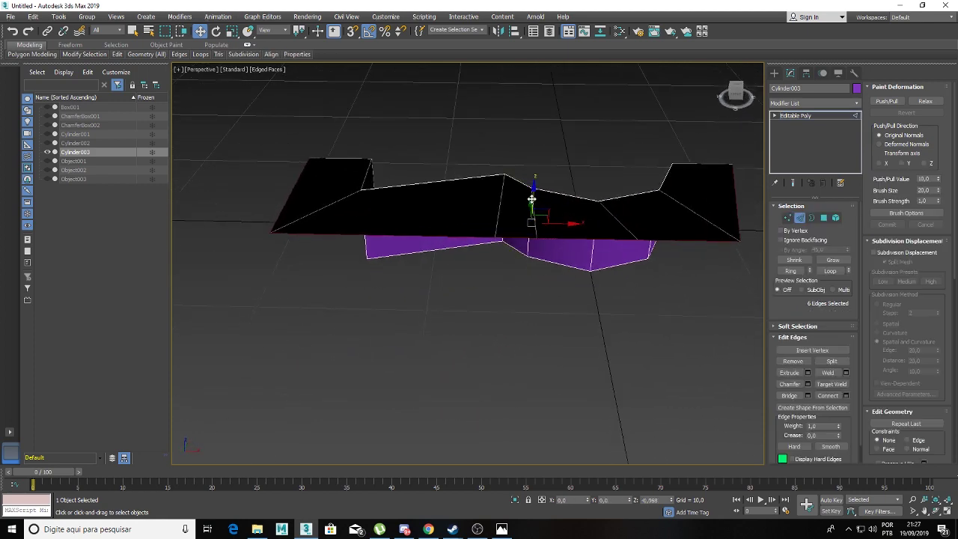
{"action": "left_click_drag", "start_coordinate": [534, 203], "coordinate": [517, 260], "text": "shift"}
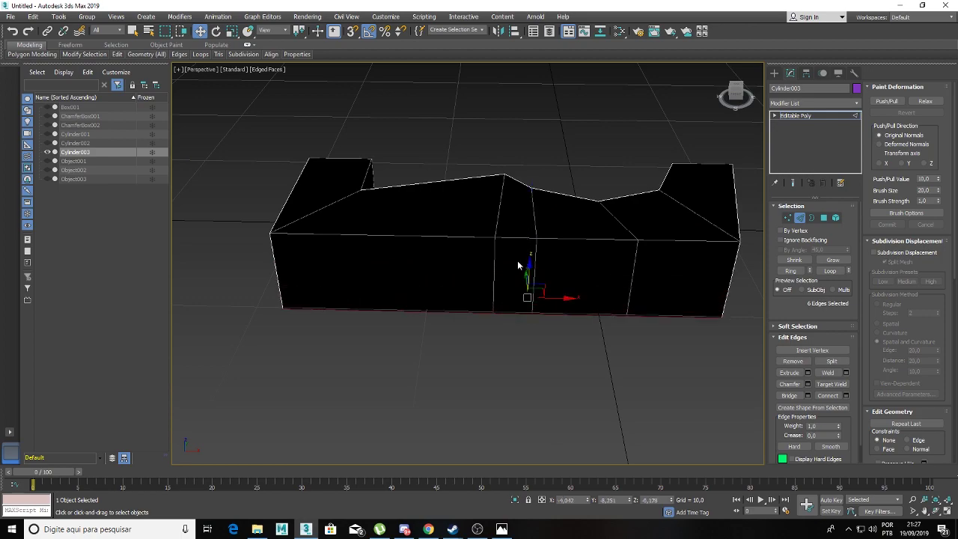
{"action": "mouse_move", "coordinate": [517, 261]}
{"action": "middle_mouse_down", "text": "alt"}
{"action": "mouse_move", "coordinate": [537, 285]}
{"action": "mouse_move", "coordinate": [668, 248]}
{"action": "mouse_move", "coordinate": [647, 220]}
{"action": "mouse_move", "coordinate": [573, 257]}
{"action": "mouse_move", "coordinate": [525, 248]}
{"action": "mouse_move", "coordinate": [522, 321]}
{"action": "mouse_move", "coordinate": [526, 295]}
{"action": "mouse_move", "coordinate": [591, 254]}
{"action": "mouse_move", "coordinate": [703, 265]}
{"action": "mouse_move", "coordinate": [507, 287]}
{"action": "mouse_move", "coordinate": [538, 283]}
{"action": "middle_mouse_up", "text": "alt"}
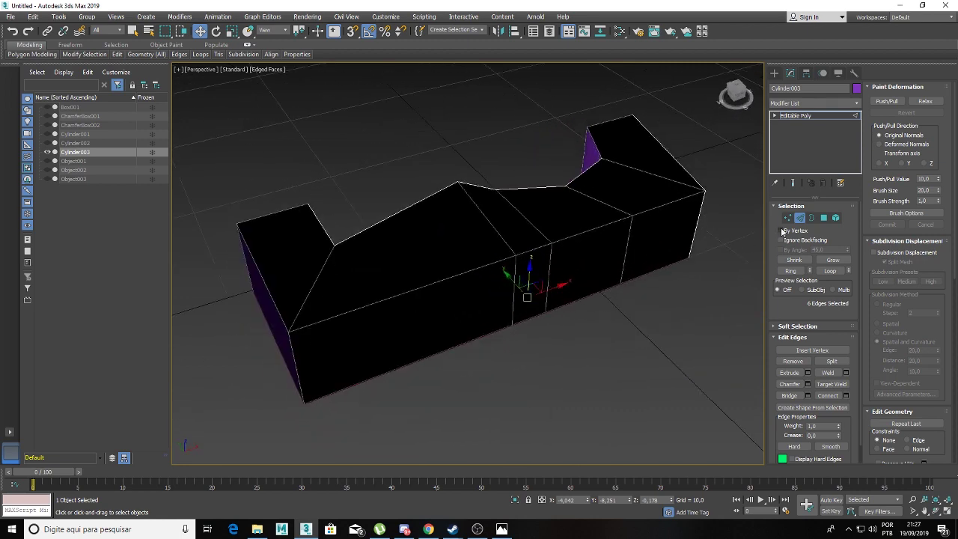
{"action": "left_click", "coordinate": [823, 217]}
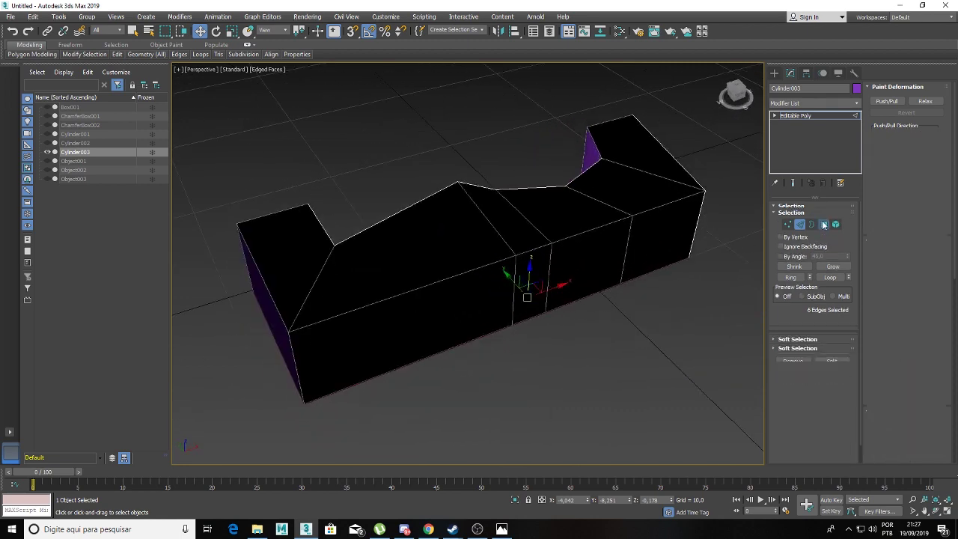
{"action": "middle_click_drag", "start_coordinate": [523, 250], "coordinate": [533, 245], "text": "alt"}
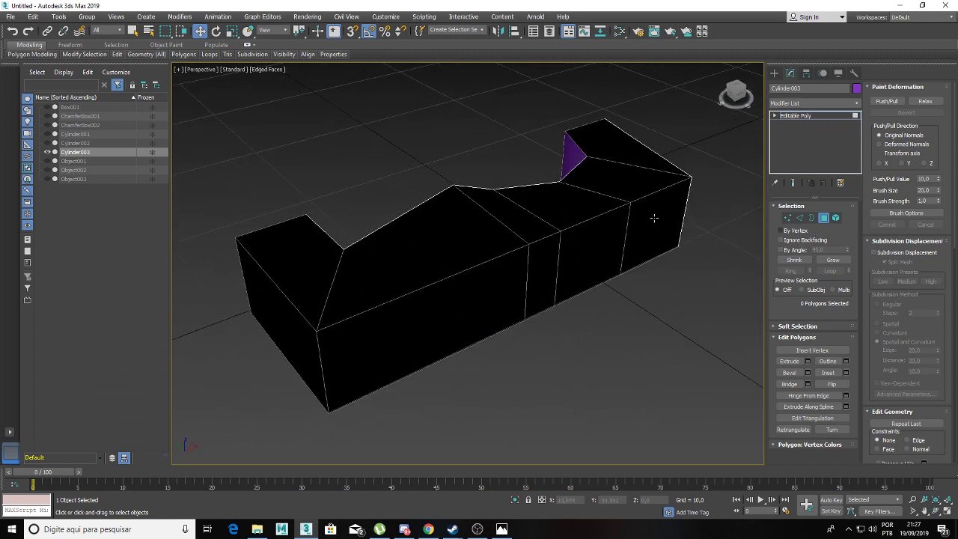
{"action": "left_click", "coordinate": [836, 218]}
Step: Select the whole block element and flip its faces to point outward
{"action": "left_click", "coordinate": [581, 220]}
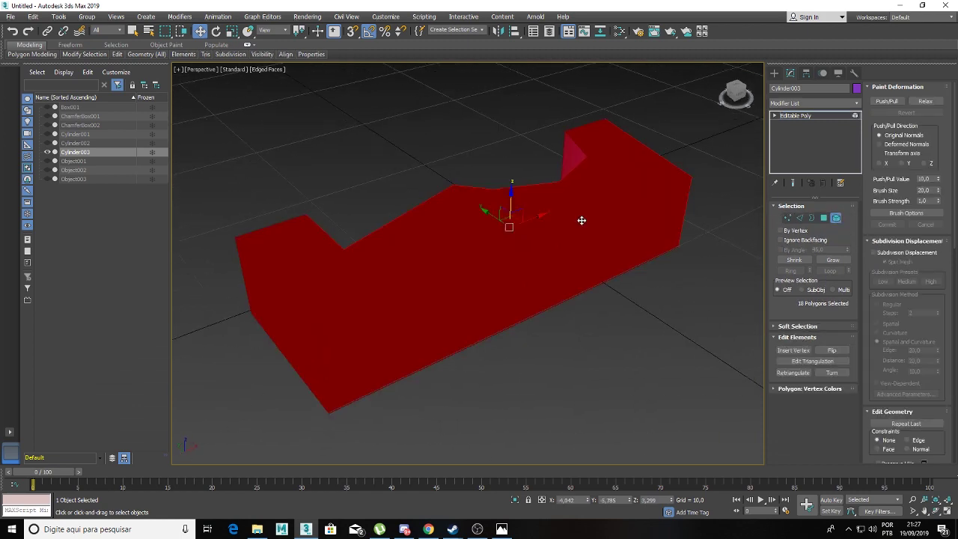
{"action": "left_click", "coordinate": [830, 351]}
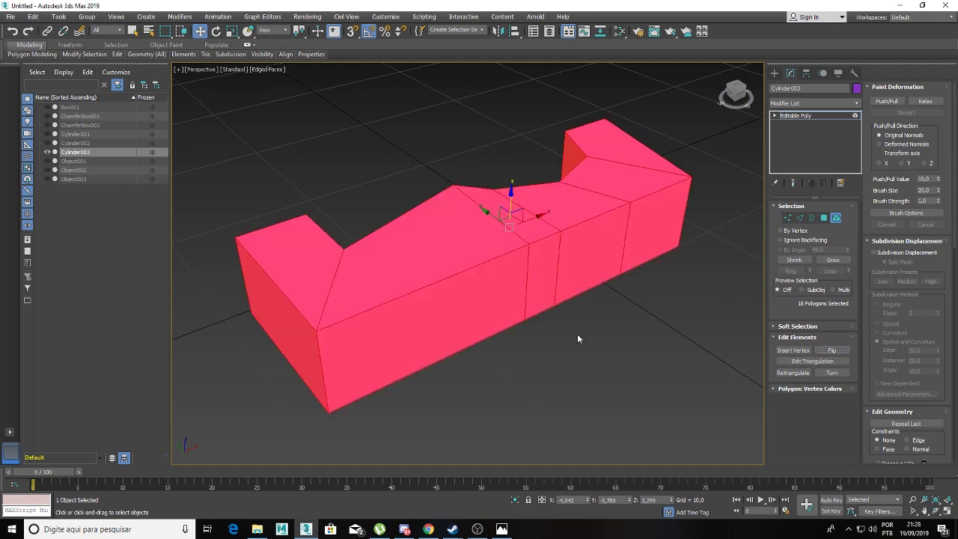
{"action": "left_click", "coordinate": [596, 323]}
{"action": "mouse_move", "coordinate": [570, 319]}
{"action": "middle_mouse_down", "text": "alt"}
{"action": "mouse_move", "coordinate": [662, 303]}
{"action": "mouse_move", "coordinate": [590, 319]}
{"action": "mouse_move", "coordinate": [581, 368]}
{"action": "mouse_move", "coordinate": [565, 321]}
{"action": "mouse_move", "coordinate": [608, 270]}
{"action": "middle_mouse_up", "text": "alt"}
Step: Move the lower row of vertices further down in Top view and the right-side vertices inward
{"action": "key", "text": "t"}
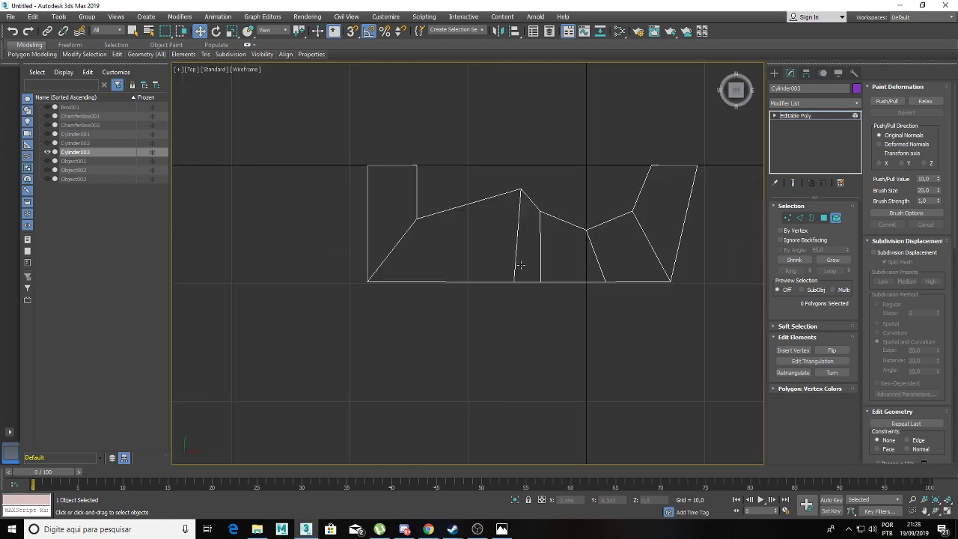
{"action": "scroll", "coordinate": [515, 267], "scroll_direction": "up", "scroll_amount": 2}
{"action": "left_click", "coordinate": [787, 218]}
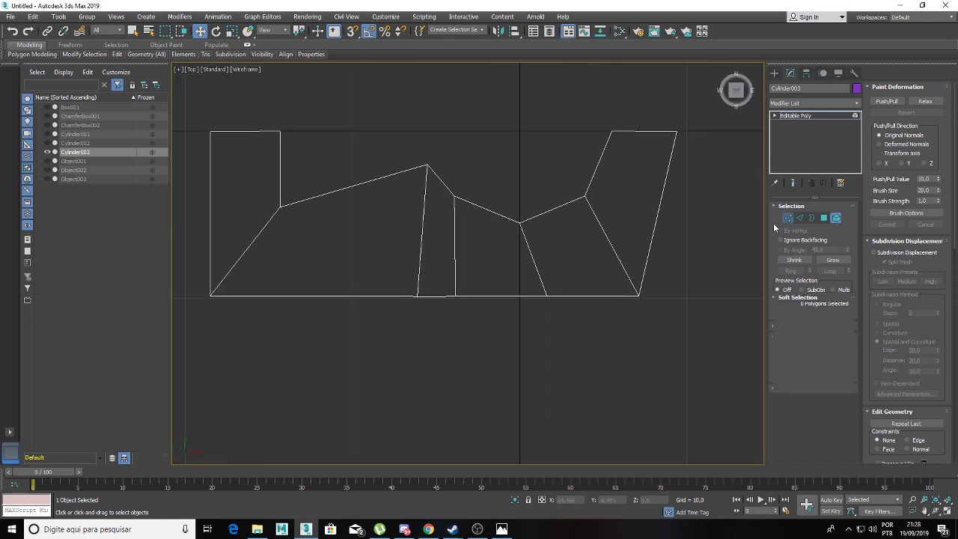
{"action": "mouse_move", "coordinate": [483, 278]}
{"action": "left_mouse_down"}
{"action": "mouse_move", "coordinate": [472, 285]}
{"action": "mouse_move", "coordinate": [477, 336]}
{"action": "left_mouse_up"}
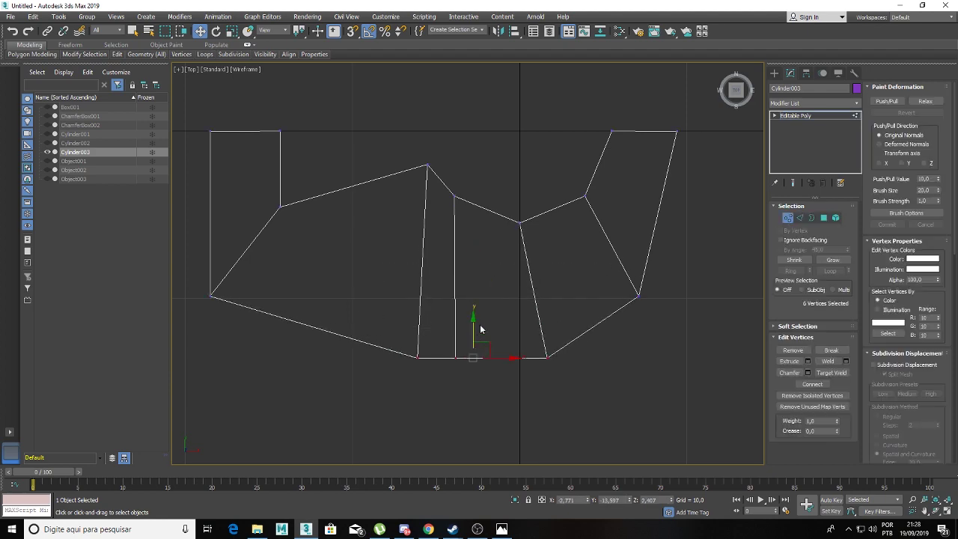
{"action": "key", "text": "p"}
{"action": "scroll", "coordinate": [527, 314], "scroll_direction": "up", "scroll_amount": 3}
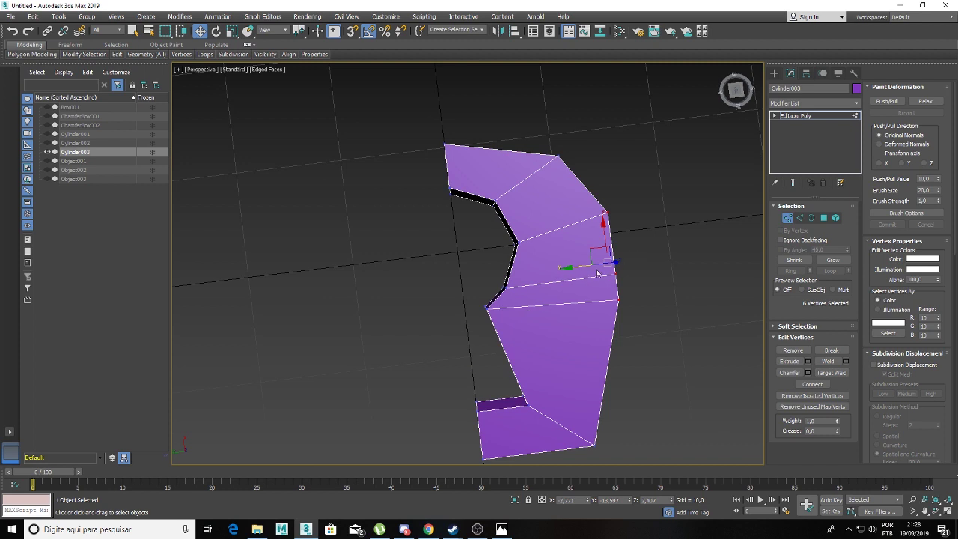
{"action": "mouse_move", "coordinate": [575, 267]}
{"action": "left_mouse_down"}
{"action": "mouse_move", "coordinate": [546, 272]}
{"action": "mouse_move", "coordinate": [559, 268]}
{"action": "left_mouse_up"}
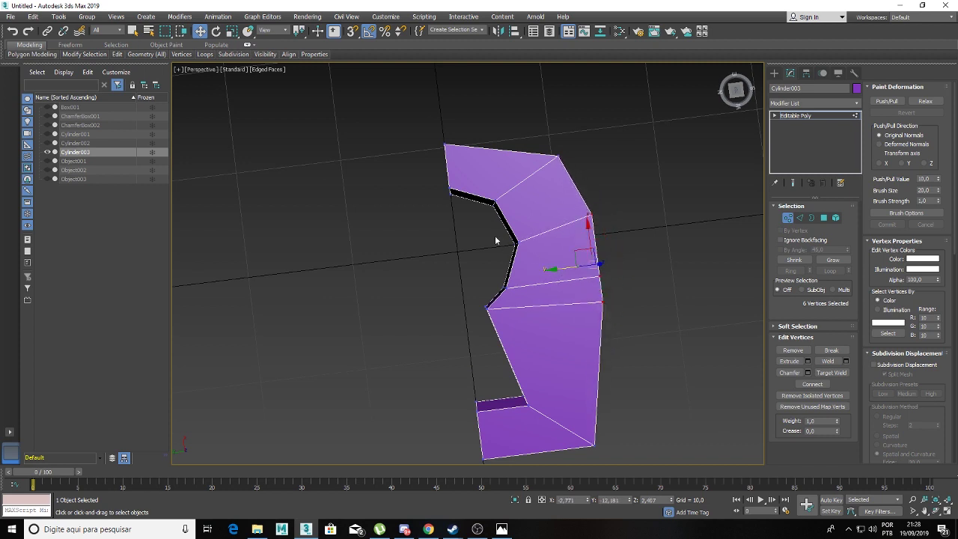
{"action": "mouse_move", "coordinate": [445, 177]}
{"action": "middle_mouse_down", "text": "alt"}
{"action": "mouse_move", "coordinate": [490, 231]}
{"action": "mouse_move", "coordinate": [480, 240]}
{"action": "mouse_move", "coordinate": [505, 199]}
{"action": "mouse_move", "coordinate": [472, 215]}
{"action": "mouse_move", "coordinate": [524, 217]}
{"action": "mouse_move", "coordinate": [552, 204]}
{"action": "mouse_move", "coordinate": [541, 217]}
{"action": "mouse_move", "coordinate": [764, 107]}
{"action": "middle_mouse_up", "text": "alt"}
Step: Add a Symmetry modifier mirrored on the Y axis with Flip enabled
{"action": "left_click", "coordinate": [787, 117]}
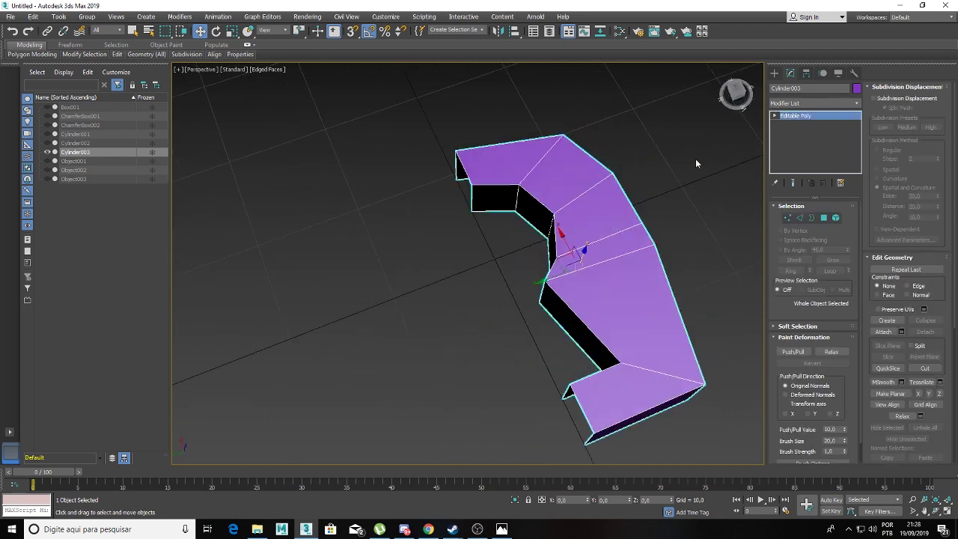
{"action": "left_click", "coordinate": [793, 103]}
{"action": "type", "text": "sym"}
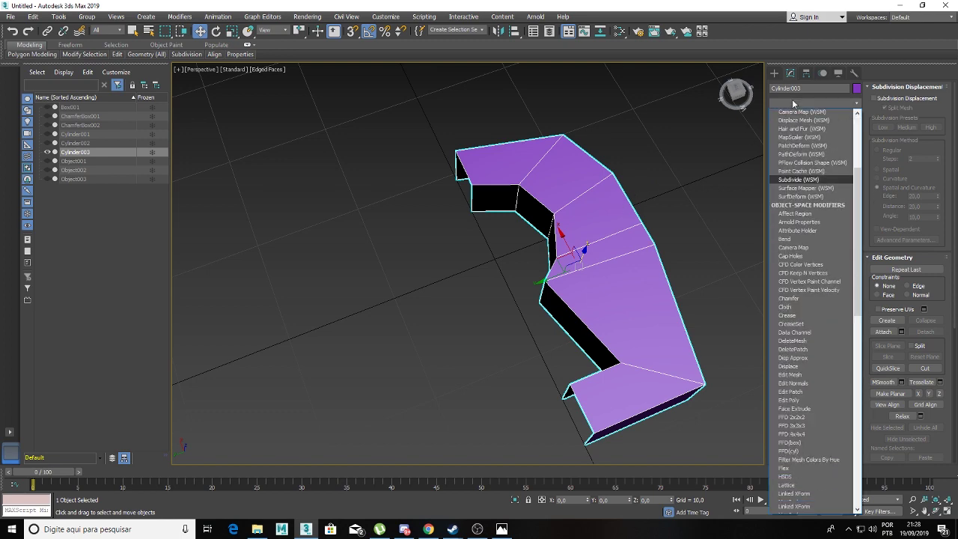
{"action": "key", "text": "Return"}
{"action": "middle_click_drag", "start_coordinate": [600, 225], "coordinate": [797, 226], "text": "alt"}
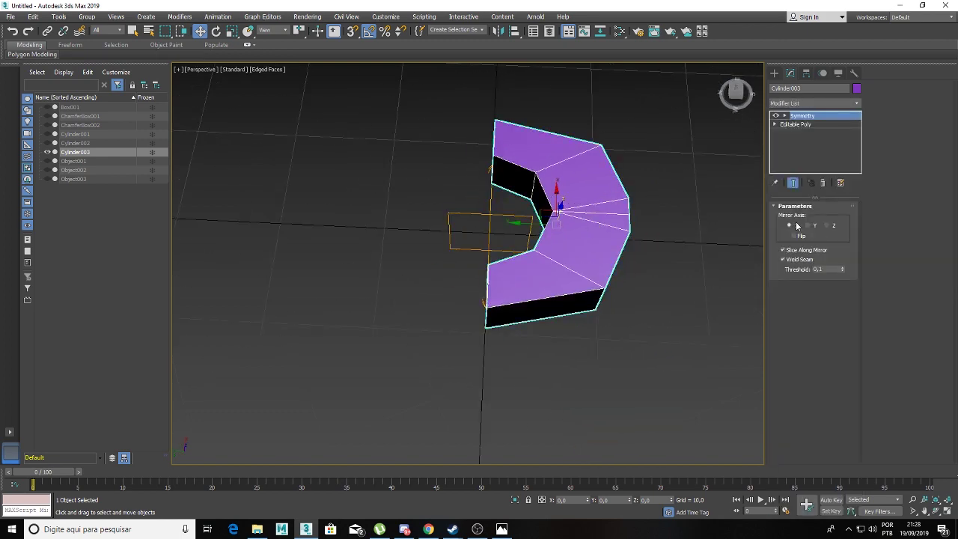
{"action": "left_click", "coordinate": [809, 226]}
{"action": "middle_click_drag", "start_coordinate": [557, 283], "coordinate": [777, 249], "text": "alt"}
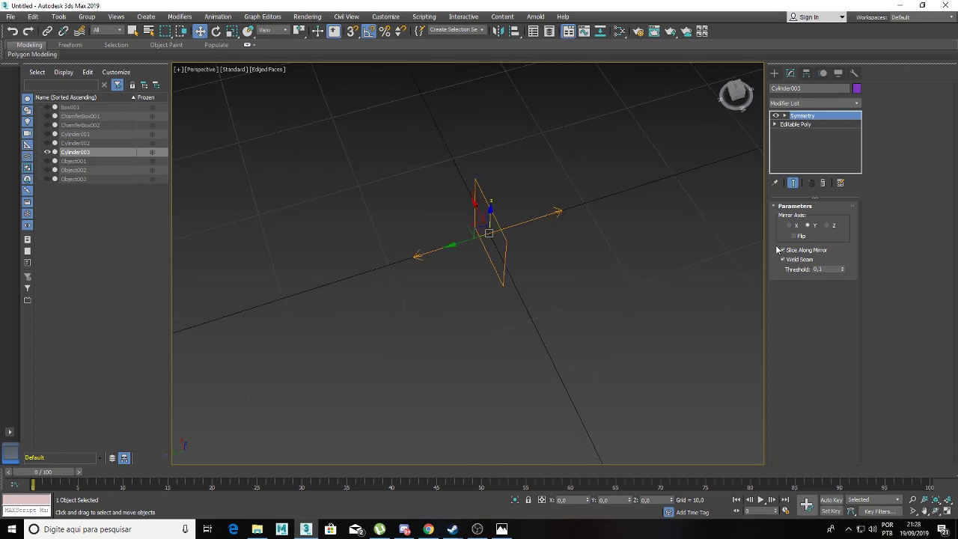
{"action": "left_click", "coordinate": [793, 236]}
{"action": "mouse_move", "coordinate": [407, 294]}
{"action": "middle_mouse_down", "text": "alt"}
{"action": "mouse_move", "coordinate": [380, 334]}
{"action": "mouse_move", "coordinate": [377, 322]}
{"action": "mouse_move", "coordinate": [356, 320]}
{"action": "middle_mouse_up", "text": "alt"}
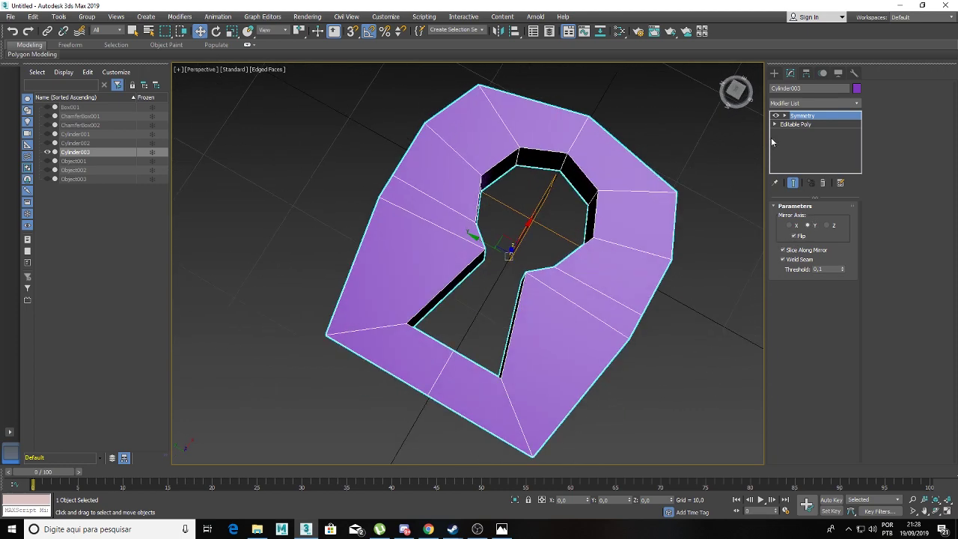
Step: Return to the Editable Poly level with Show End Result turned on
{"action": "left_click", "coordinate": [806, 127]}
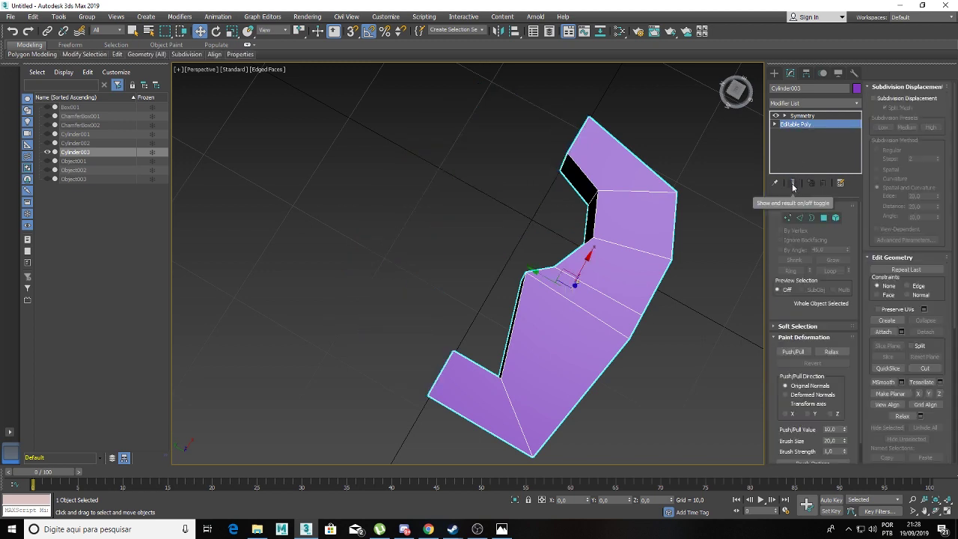
{"action": "left_click", "coordinate": [793, 185]}
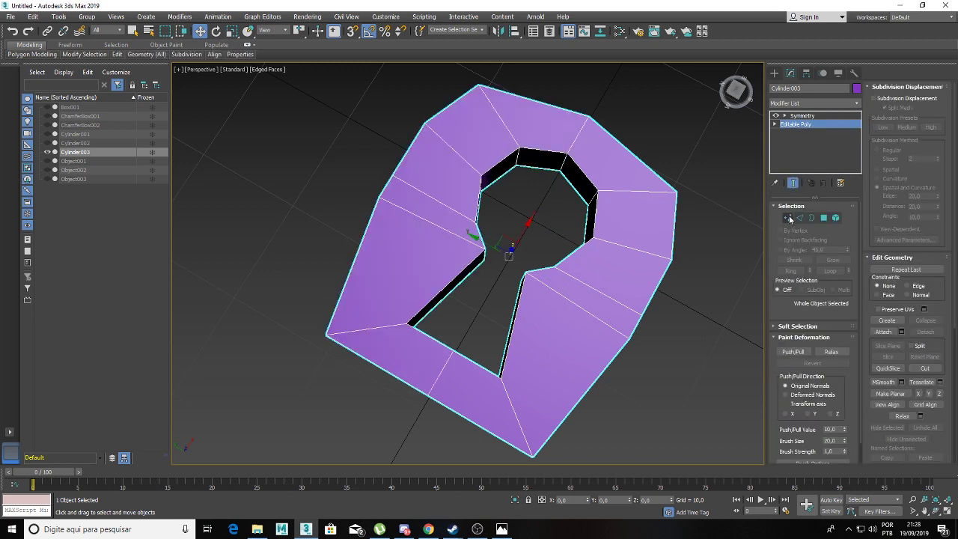
{"action": "left_click", "coordinate": [787, 217]}
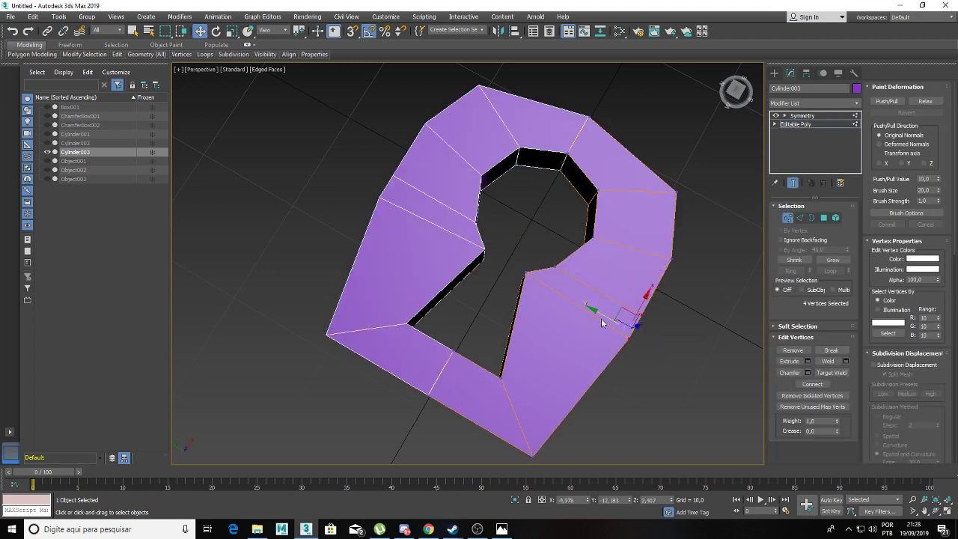
{"action": "mouse_move", "coordinate": [605, 321]}
{"action": "middle_mouse_down", "text": "alt"}
{"action": "mouse_move", "coordinate": [573, 285]}
{"action": "mouse_move", "coordinate": [575, 268]}
{"action": "mouse_move", "coordinate": [793, 230]}
{"action": "middle_mouse_up", "text": "alt"}
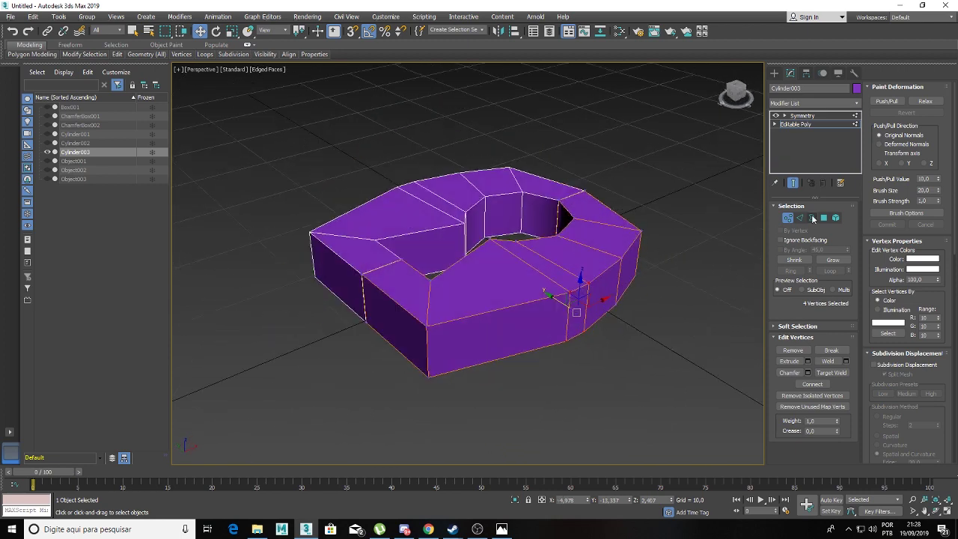
Step: Select the edges along the plate's rim and apply a Chamfer to them
{"action": "left_click", "coordinate": [799, 217]}
{"action": "left_click", "coordinate": [526, 303]}
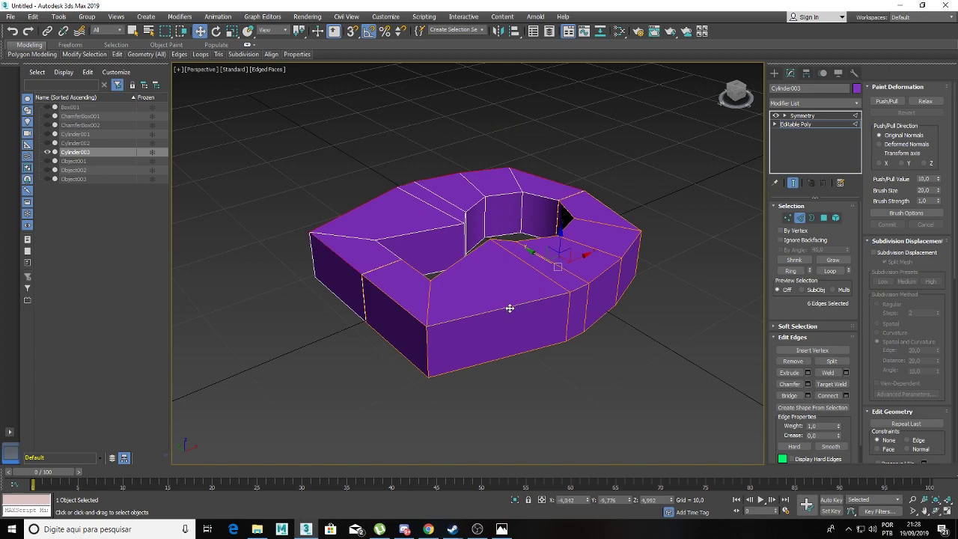
{"action": "middle_click_drag", "start_coordinate": [505, 317], "coordinate": [764, 353], "text": "alt"}
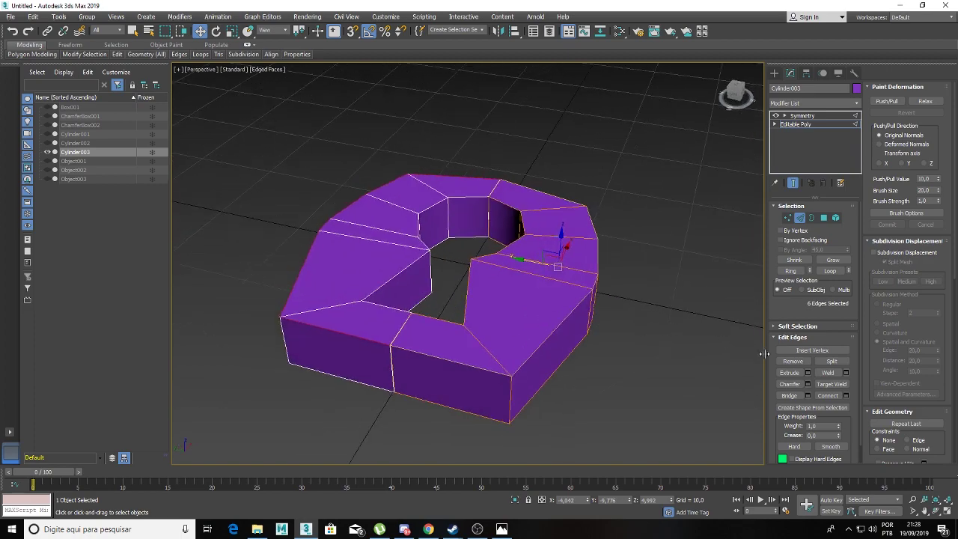
{"action": "left_click", "coordinate": [806, 383]}
{"action": "mouse_move", "coordinate": [615, 322]}
{"action": "middle_mouse_down", "text": "alt"}
{"action": "mouse_move", "coordinate": [406, 284]}
{"action": "mouse_move", "coordinate": [585, 296]}
{"action": "middle_mouse_up", "text": "alt"}
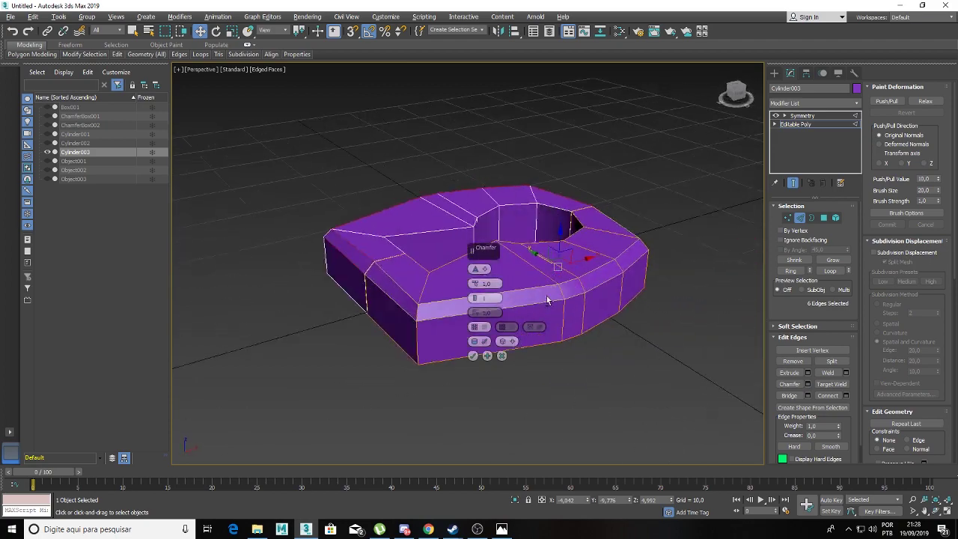
{"action": "left_click", "coordinate": [472, 355]}
{"action": "mouse_move", "coordinate": [432, 281]}
{"action": "middle_mouse_down", "text": "alt"}
{"action": "mouse_move", "coordinate": [439, 304]}
{"action": "mouse_move", "coordinate": [450, 264]}
{"action": "middle_mouse_up", "text": "alt"}
{"action": "scroll", "coordinate": [452, 260], "scroll_direction": "up", "scroll_amount": 2}
Step: Collapse the whole modifier stack on Cylinder003, baking the Symmetry modifier into the mesh
{"action": "scroll", "coordinate": [455, 254], "scroll_direction": "up", "scroll_amount": 4}
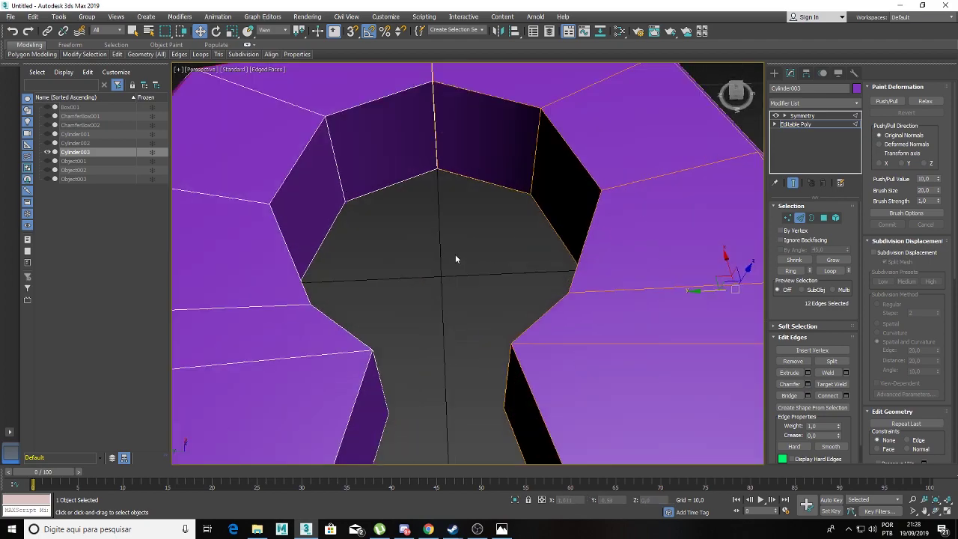
{"action": "right_click", "coordinate": [535, 148]}
{"action": "mouse_move", "coordinate": [557, 250]}
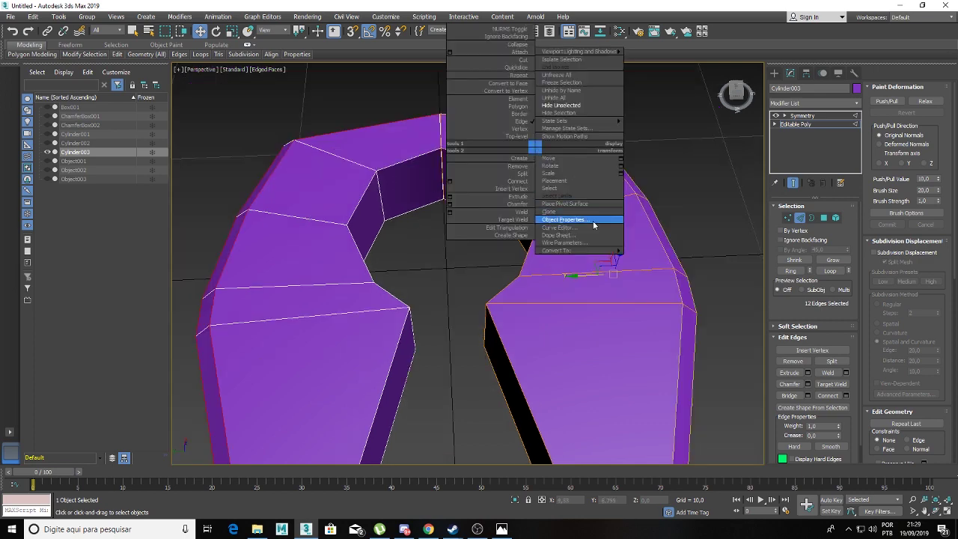
{"action": "left_click", "coordinate": [800, 116]}
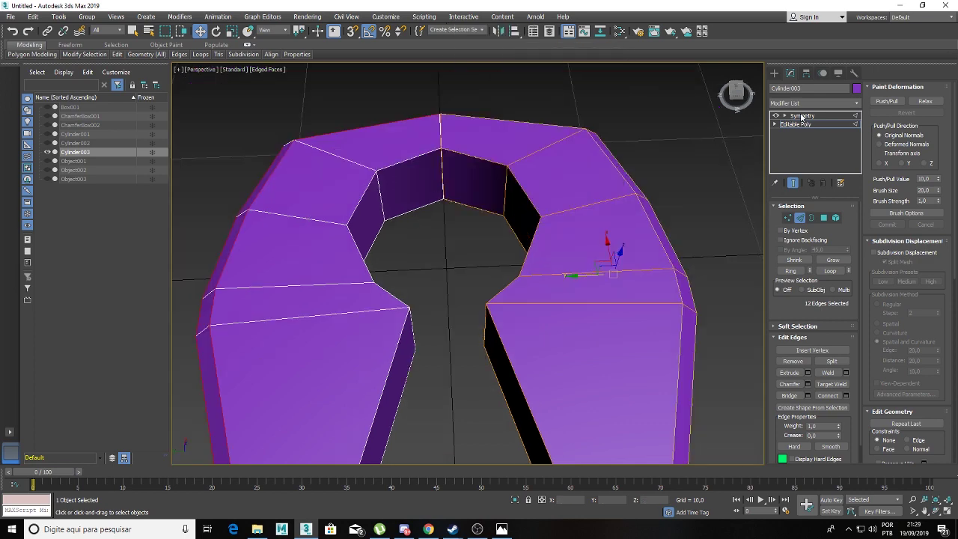
{"action": "middle_click_drag", "start_coordinate": [580, 187], "coordinate": [556, 199], "text": "alt"}
{"action": "right_click", "coordinate": [809, 118]}
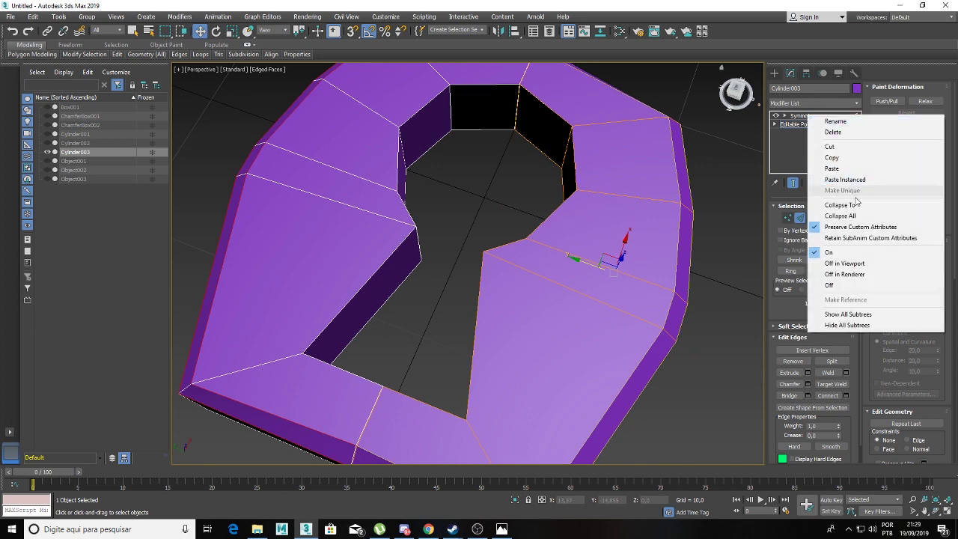
{"action": "left_click", "coordinate": [839, 216]}
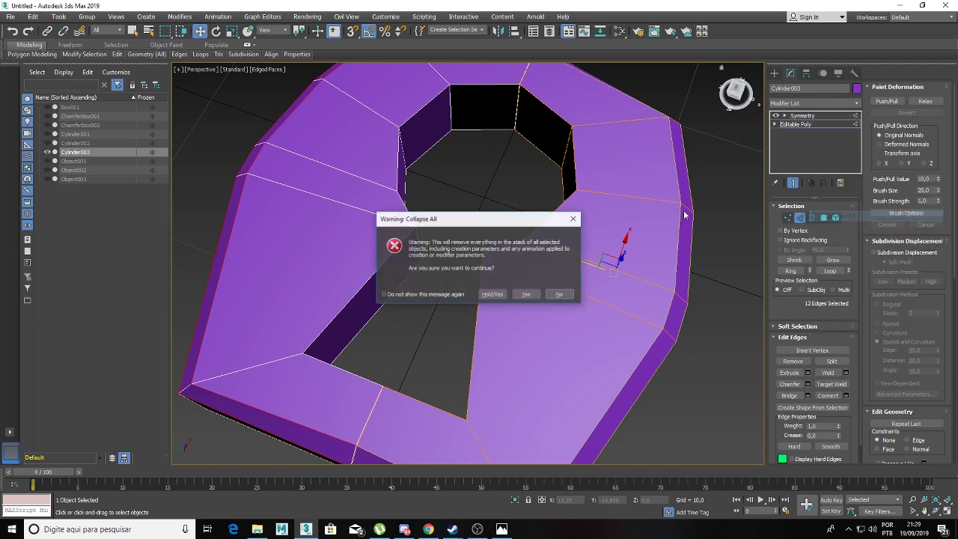
{"action": "left_click", "coordinate": [525, 294]}
Step: Convert the collapsed keyhole plate to an Editable Poly and enter Edge level
{"action": "middle_click_drag", "start_coordinate": [571, 231], "coordinate": [571, 195], "text": "alt"}
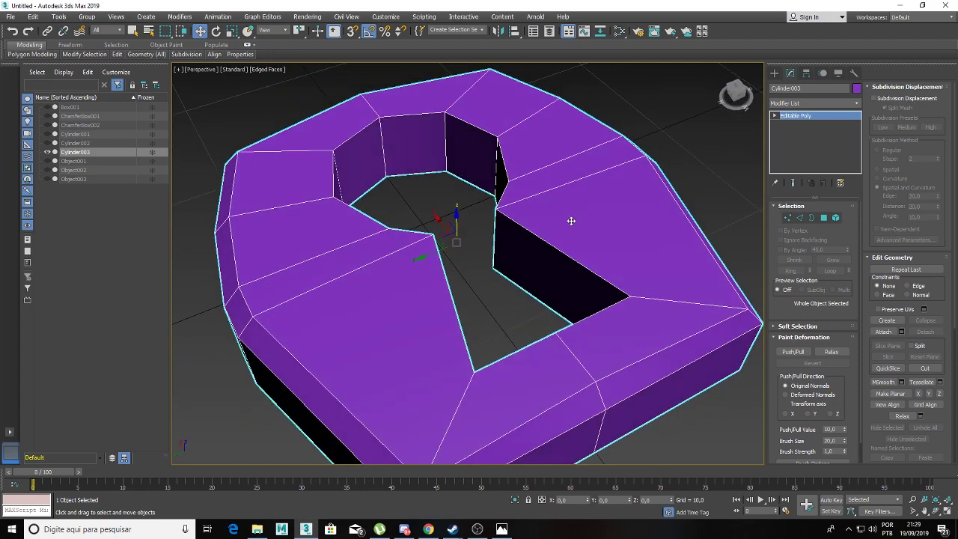
{"action": "right_click", "coordinate": [572, 197]}
{"action": "mouse_move", "coordinate": [598, 296]}
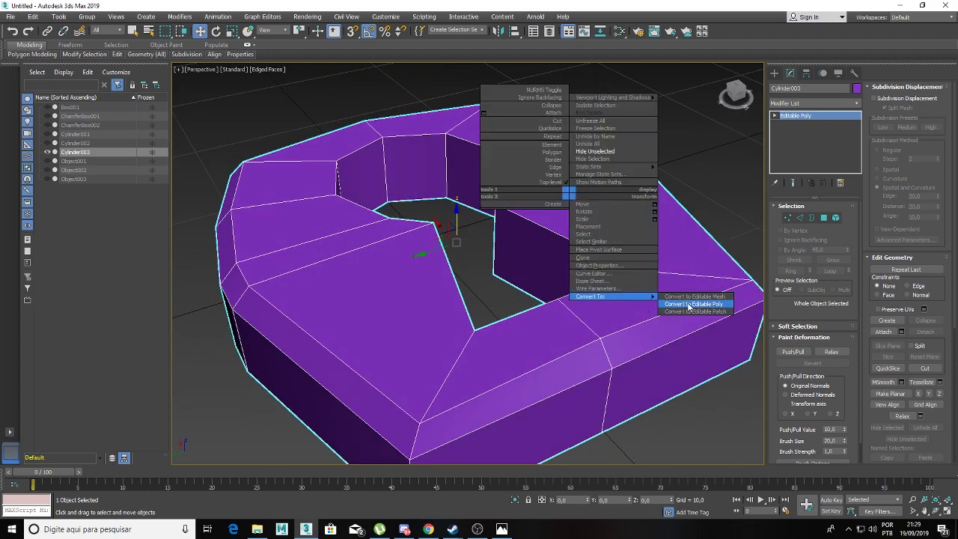
{"action": "left_click", "coordinate": [693, 304]}
{"action": "middle_click_drag", "start_coordinate": [646, 271], "coordinate": [582, 288], "text": "alt"}
{"action": "middle_click_drag", "start_coordinate": [521, 246], "coordinate": [787, 201], "text": "alt"}
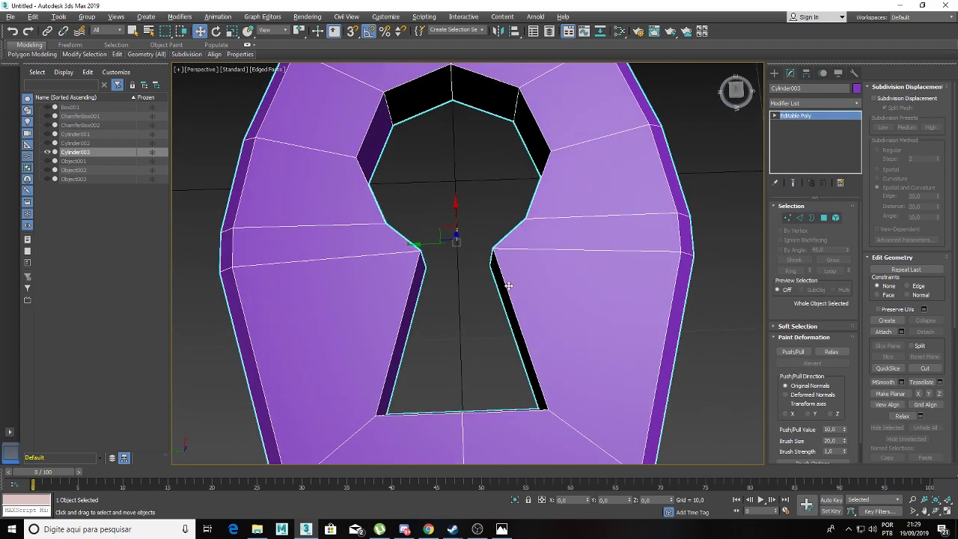
{"action": "left_click", "coordinate": [800, 217]}
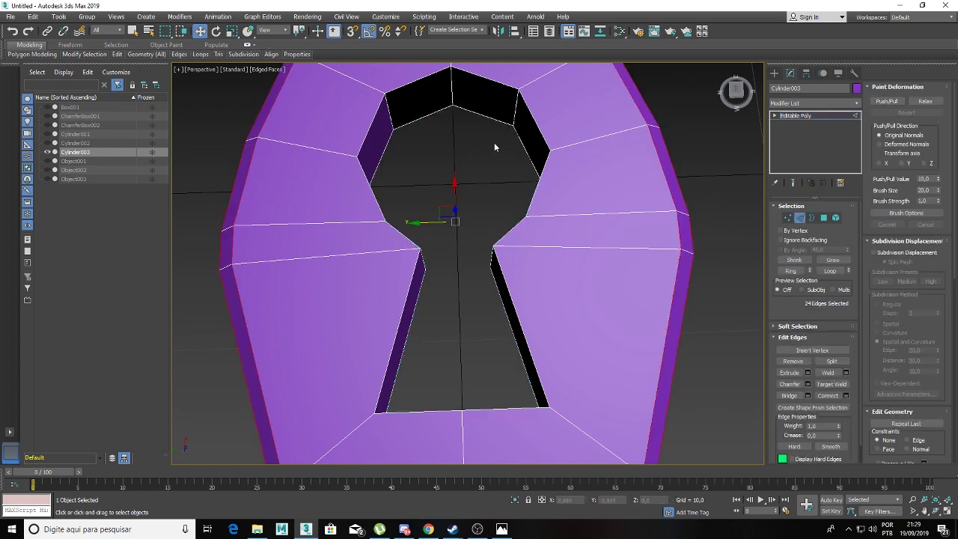
Step: Bridge two selected keyhole edges as a test, then undo the bridge face
{"action": "middle_click_drag", "start_coordinate": [493, 147], "coordinate": [507, 162], "text": "alt"}
{"action": "left_click", "coordinate": [515, 135]}
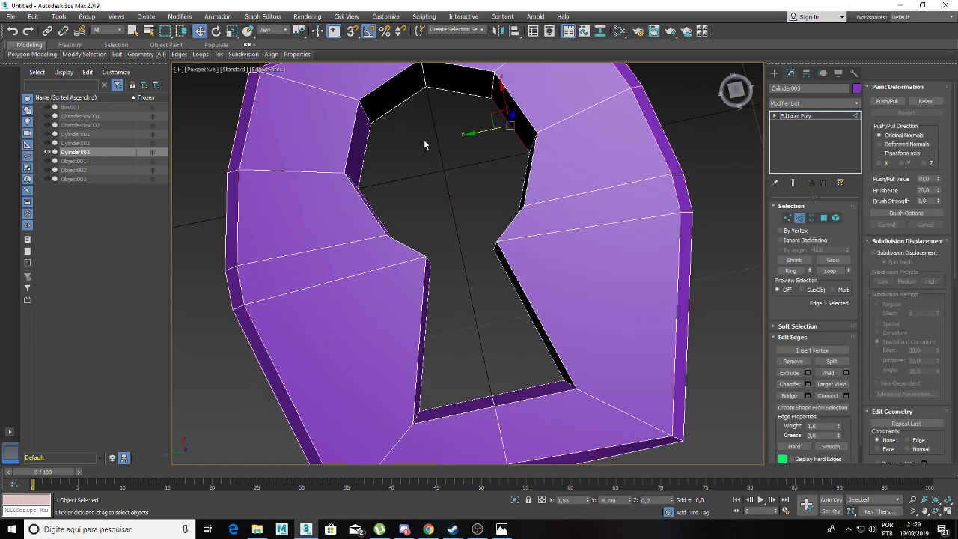
{"action": "left_click", "coordinate": [367, 144], "text": "ctrl"}
{"action": "mouse_move", "coordinate": [401, 148]}
{"action": "middle_mouse_down", "text": "alt"}
{"action": "mouse_move", "coordinate": [475, 200]}
{"action": "mouse_move", "coordinate": [458, 197]}
{"action": "middle_mouse_up", "text": "alt"}
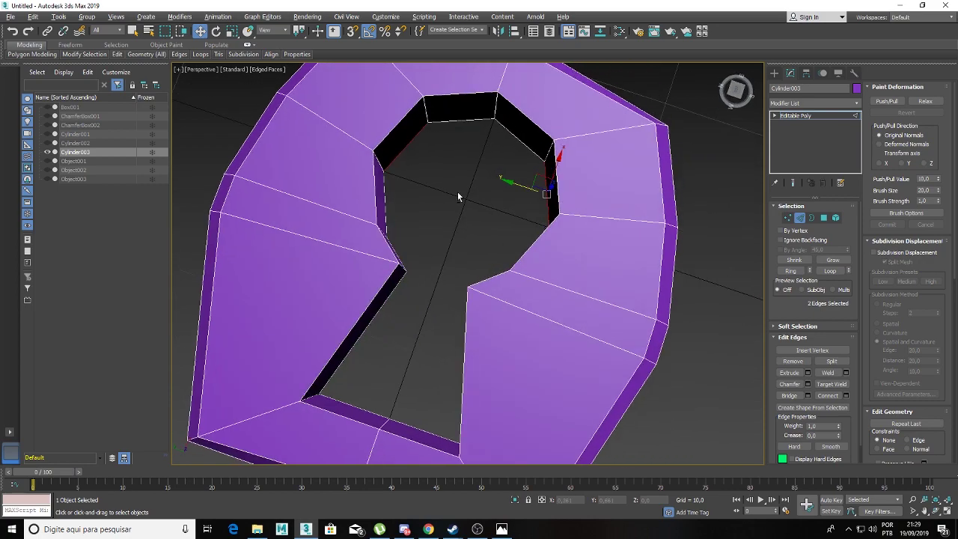
{"action": "left_click", "coordinate": [795, 397]}
{"action": "mouse_move", "coordinate": [434, 258]}
{"action": "middle_mouse_down", "text": "alt"}
{"action": "mouse_move", "coordinate": [424, 254]}
{"action": "mouse_move", "coordinate": [452, 249]}
{"action": "middle_mouse_up", "text": "alt"}
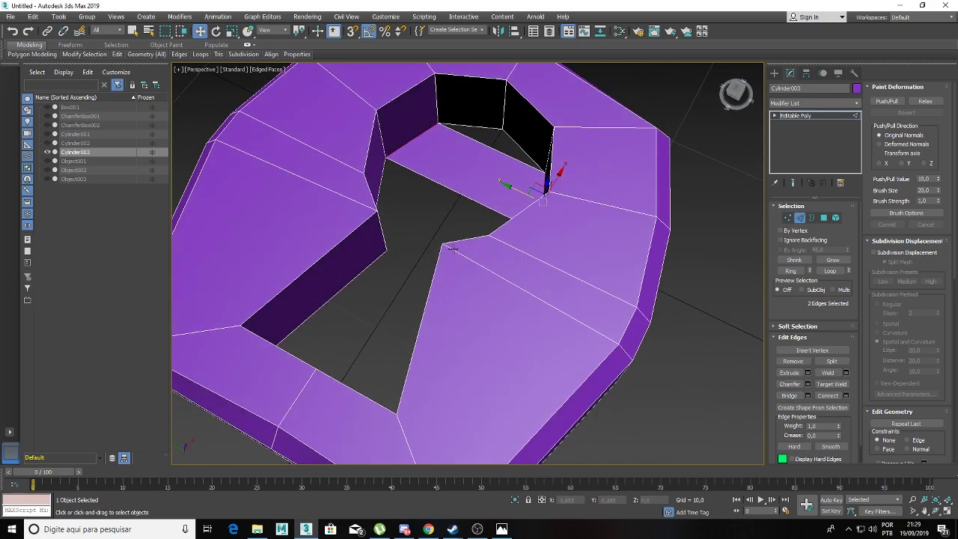
{"action": "key", "text": "ctrl+z"}
Step: Bridge eight inner keyhole edges to fill the gap between the mirrored halves
{"action": "left_click", "coordinate": [808, 396]}
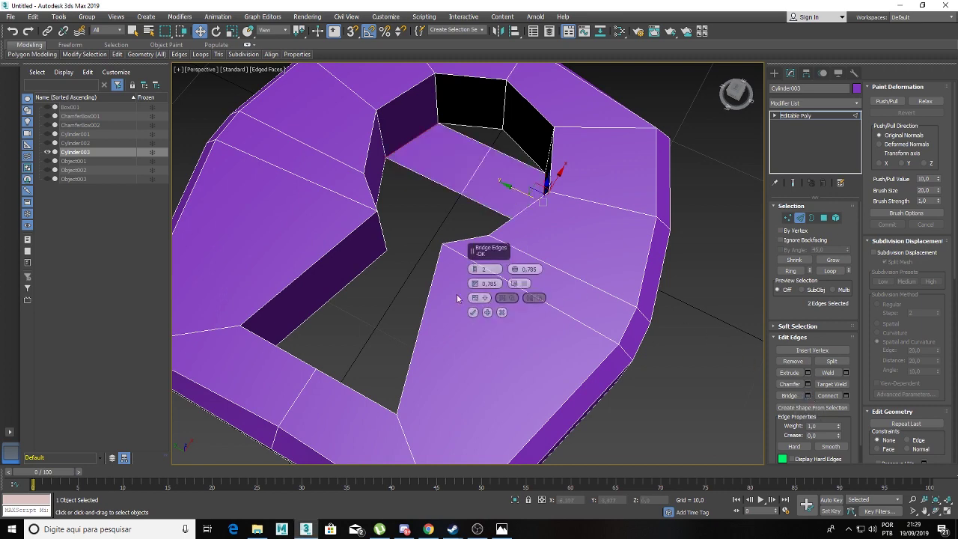
{"action": "mouse_move", "coordinate": [428, 237]}
{"action": "middle_mouse_down", "text": "alt"}
{"action": "mouse_move", "coordinate": [434, 222]}
{"action": "mouse_move", "coordinate": [404, 188]}
{"action": "mouse_move", "coordinate": [432, 214]}
{"action": "mouse_move", "coordinate": [518, 199]}
{"action": "middle_mouse_up", "text": "alt"}
{"action": "left_click", "coordinate": [383, 161], "text": "ctrl"}
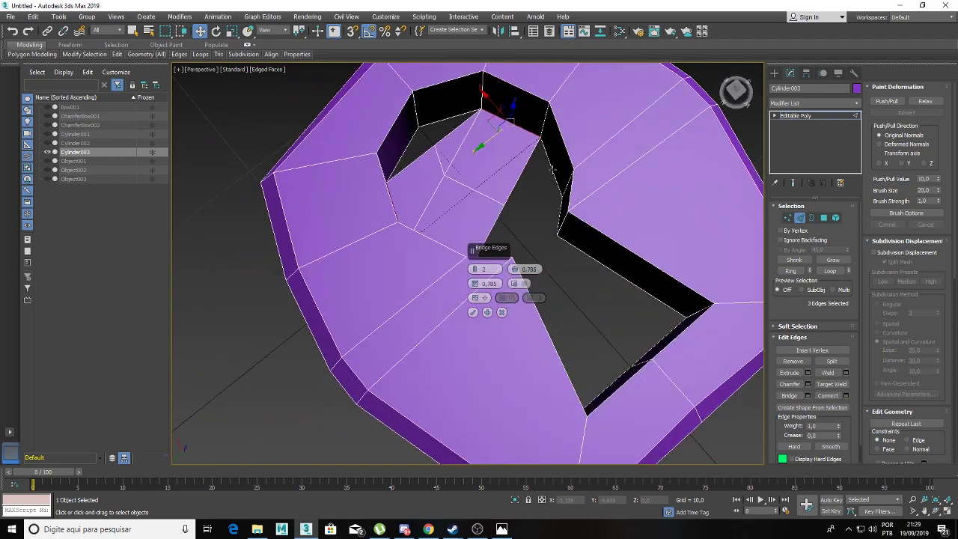
{"action": "left_click", "coordinate": [552, 168], "text": "ctrl"}
{"action": "left_click", "coordinate": [560, 213], "text": "ctrl"}
{"action": "middle_click_drag", "start_coordinate": [560, 214], "coordinate": [407, 209], "text": "alt"}
{"action": "left_click", "coordinate": [394, 214], "text": "ctrl"}
{"action": "left_click", "coordinate": [379, 213], "text": "ctrl"}
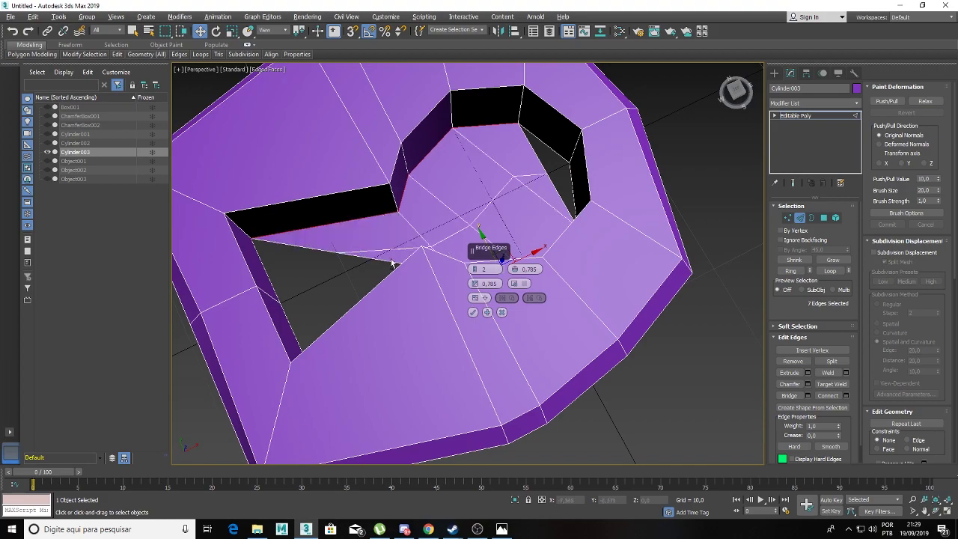
{"action": "mouse_move", "coordinate": [392, 262]}
{"action": "middle_mouse_down", "text": "alt"}
{"action": "mouse_move", "coordinate": [528, 241]}
{"action": "mouse_move", "coordinate": [649, 257]}
{"action": "mouse_move", "coordinate": [648, 289]}
{"action": "mouse_move", "coordinate": [581, 271]}
{"action": "mouse_move", "coordinate": [485, 283]}
{"action": "mouse_move", "coordinate": [476, 307]}
{"action": "middle_mouse_up", "text": "alt"}
{"action": "left_click", "coordinate": [549, 244], "text": "ctrl"}
{"action": "left_click", "coordinate": [473, 311]}
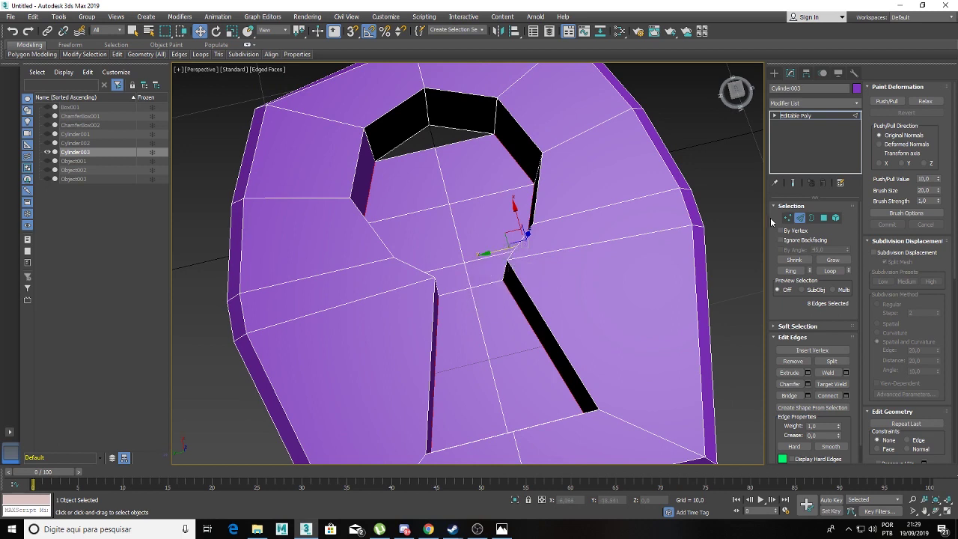
Step: Target Weld the keyhole's centre vertices and exit Vertex level
{"action": "left_click", "coordinate": [787, 217], "text": "ctrl"}
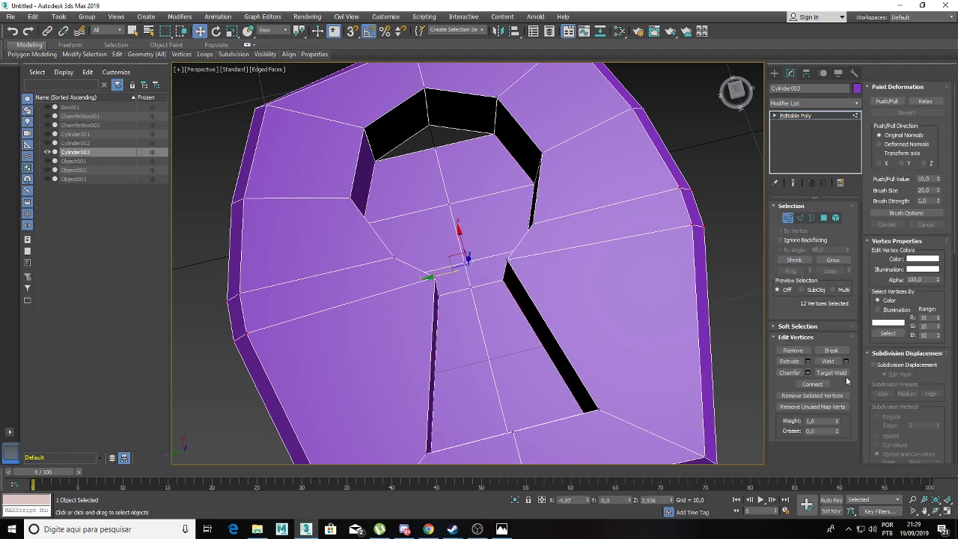
{"action": "left_click", "coordinate": [844, 373]}
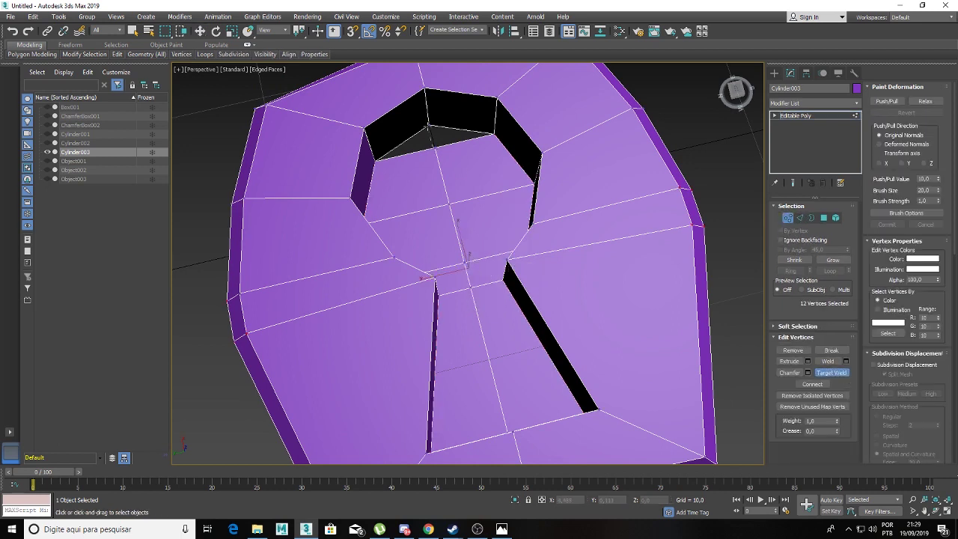
{"action": "scroll", "coordinate": [460, 225], "scroll_direction": "down", "scroll_amount": 5}
{"action": "middle_click_drag", "start_coordinate": [500, 236], "coordinate": [479, 136], "text": "alt"}
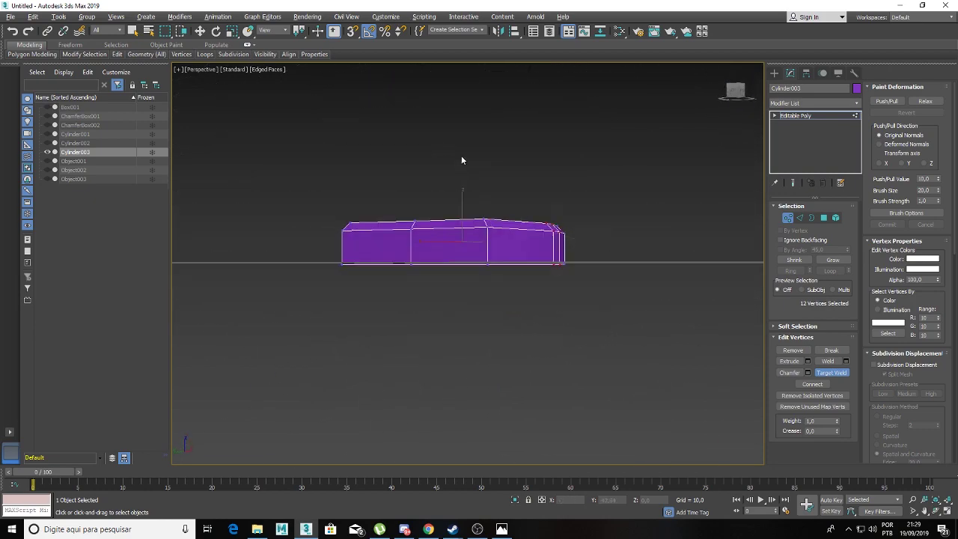
{"action": "left_click", "coordinate": [791, 116]}
{"action": "left_click", "coordinate": [623, 186]}
{"action": "mouse_move", "coordinate": [623, 186]}
{"action": "middle_mouse_down", "text": "alt"}
{"action": "mouse_move", "coordinate": [466, 140]}
{"action": "mouse_move", "coordinate": [502, 150]}
{"action": "middle_mouse_up", "text": "alt"}
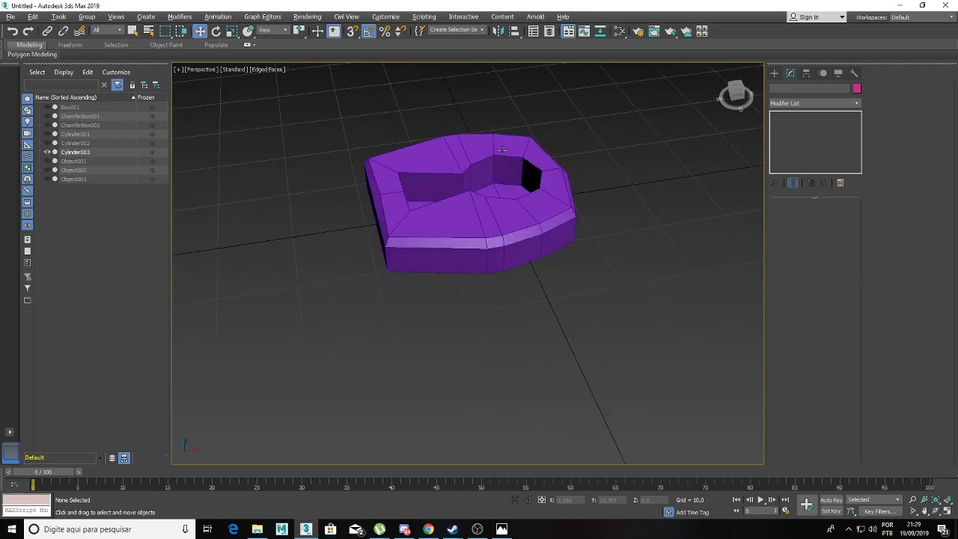
Step: Chamfer the keyhole cavity rim edges by 0,161
{"action": "scroll", "coordinate": [502, 150], "scroll_direction": "up", "scroll_amount": 2}
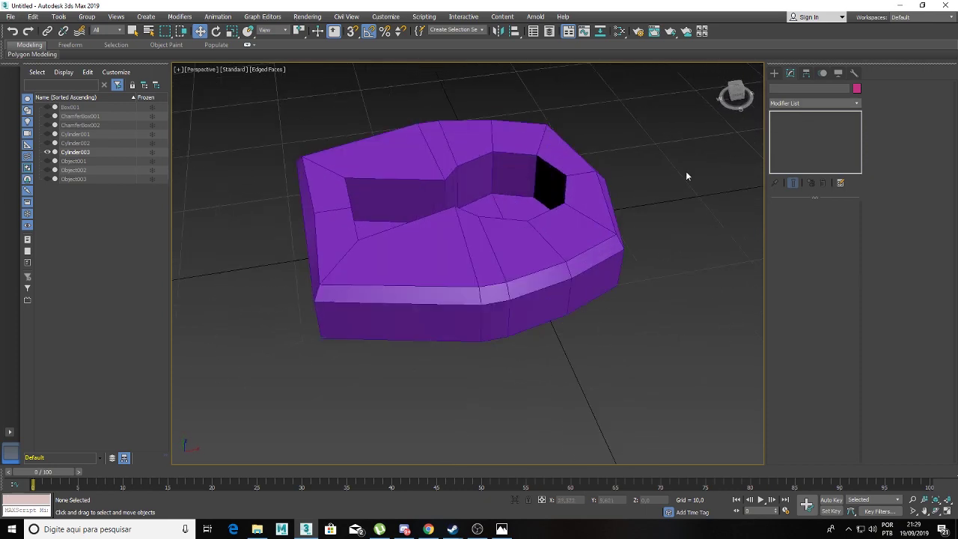
{"action": "left_click", "coordinate": [587, 199]}
{"action": "left_click", "coordinate": [799, 217]}
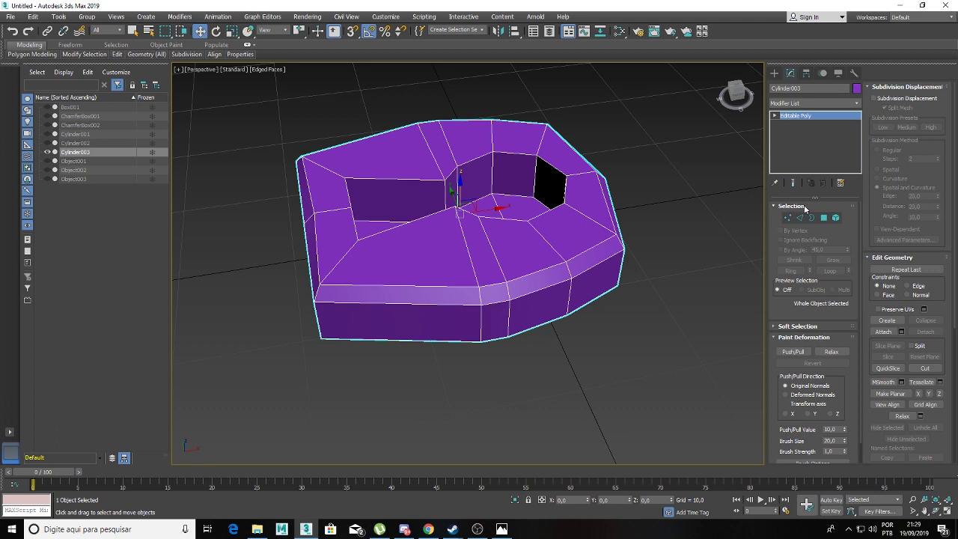
{"action": "left_click", "coordinate": [525, 152], "text": "ctrl"}
{"action": "left_click", "coordinate": [808, 384]}
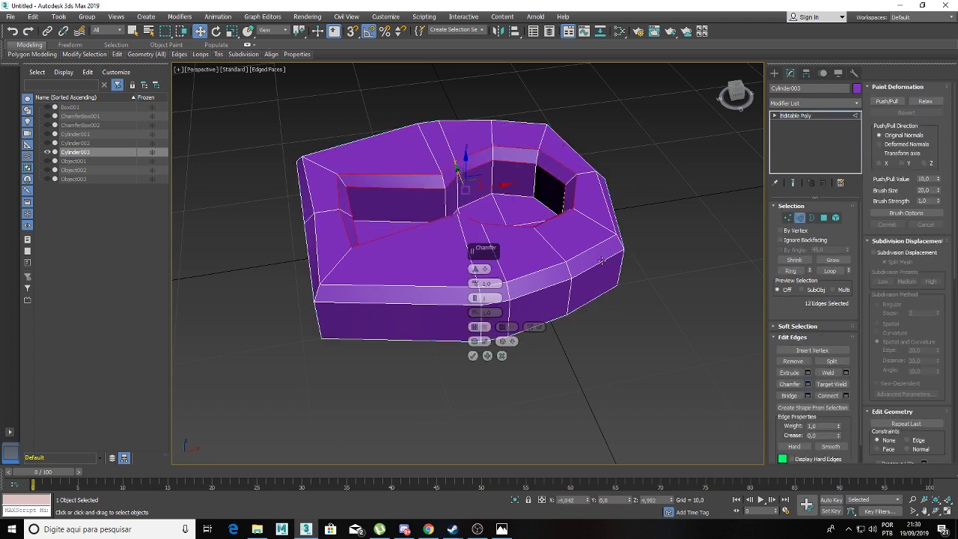
{"action": "left_click_drag", "start_coordinate": [474, 284], "coordinate": [478, 288]}
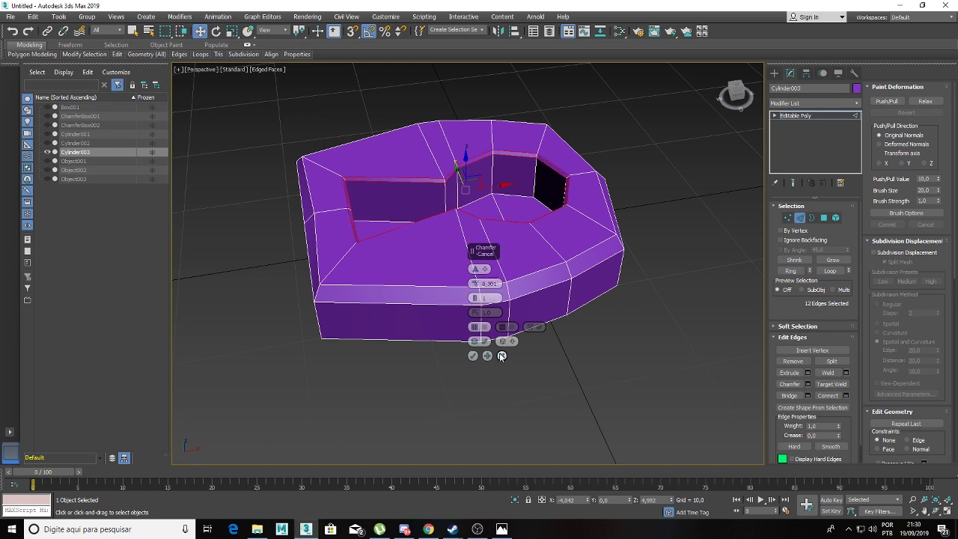
{"action": "key", "text": "Return"}
Step: Exit Edge level and move the lock plate left across the grid
{"action": "mouse_move", "coordinate": [490, 277]}
{"action": "middle_mouse_down", "text": "alt"}
{"action": "mouse_move", "coordinate": [547, 276]}
{"action": "mouse_move", "coordinate": [695, 189]}
{"action": "middle_mouse_up", "text": "alt"}
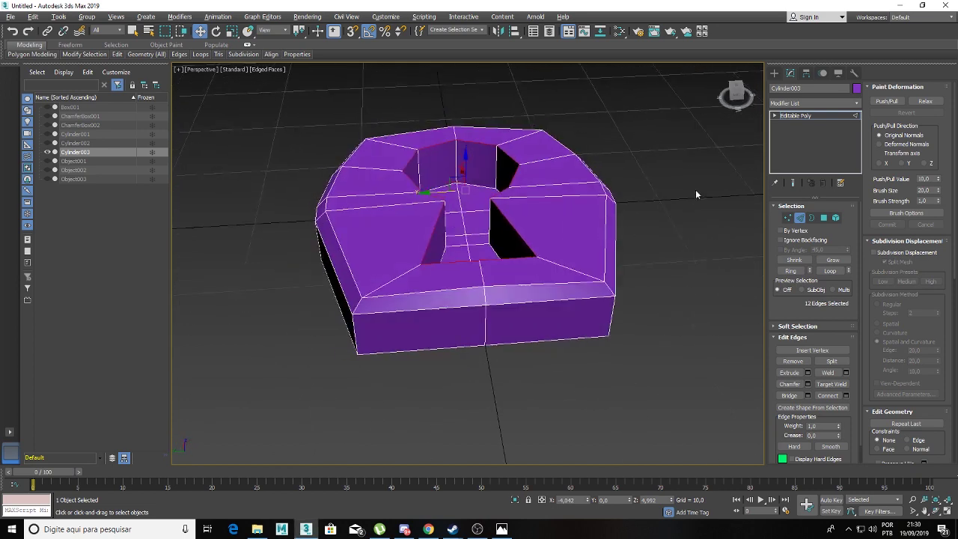
{"action": "left_click", "coordinate": [807, 117]}
{"action": "scroll", "coordinate": [539, 196], "scroll_direction": "down", "scroll_amount": 5}
{"action": "middle_click_drag", "start_coordinate": [539, 196], "coordinate": [563, 189], "text": "alt"}
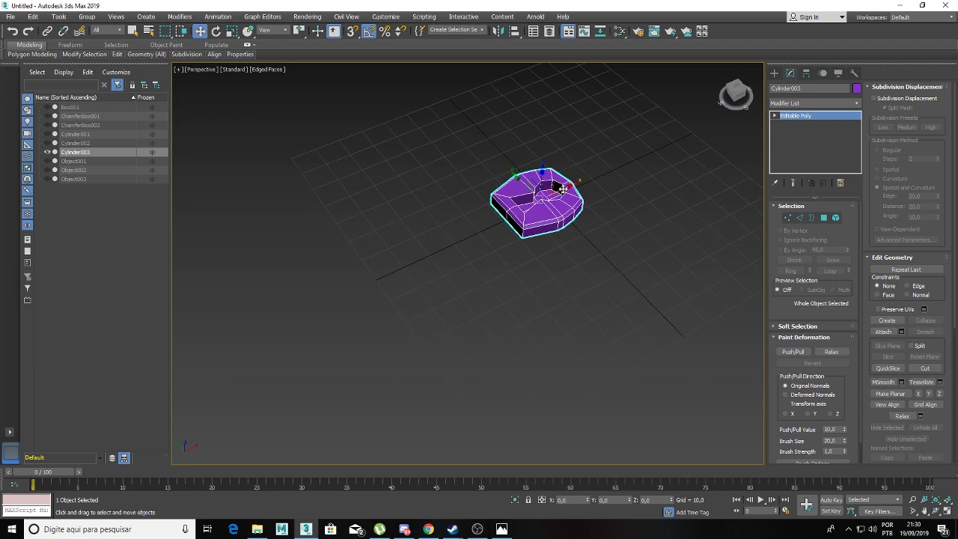
{"action": "mouse_move", "coordinate": [563, 189]}
{"action": "left_mouse_down"}
{"action": "mouse_move", "coordinate": [449, 228]}
{"action": "mouse_move", "coordinate": [369, 242]}
{"action": "left_mouse_up"}
{"action": "right_click", "coordinate": [420, 217]}
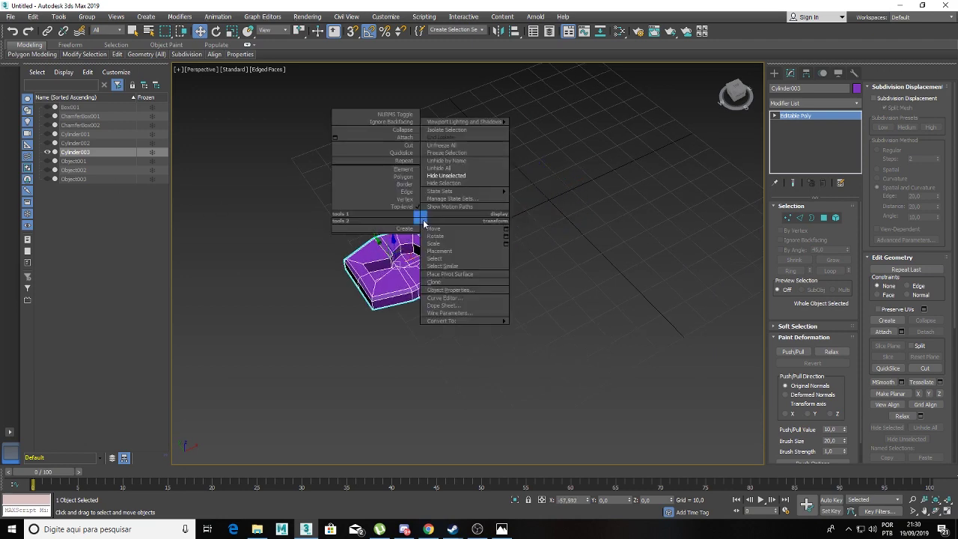
Step: Unhide the chest, rotate the lock plate -85° upright and move it beside the chest
{"action": "left_click", "coordinate": [440, 169]}
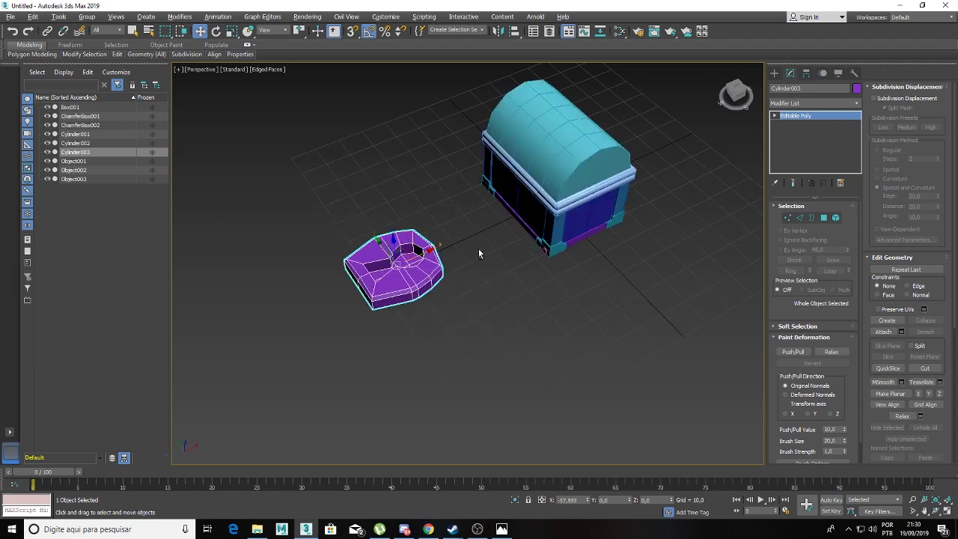
{"action": "mouse_move", "coordinate": [479, 249]}
{"action": "middle_mouse_down", "text": "alt"}
{"action": "mouse_move", "coordinate": [490, 216]}
{"action": "mouse_move", "coordinate": [453, 240]}
{"action": "middle_mouse_up", "text": "alt"}
{"action": "key", "text": "e"}
{"action": "left_click_drag", "start_coordinate": [433, 251], "coordinate": [380, 238]}
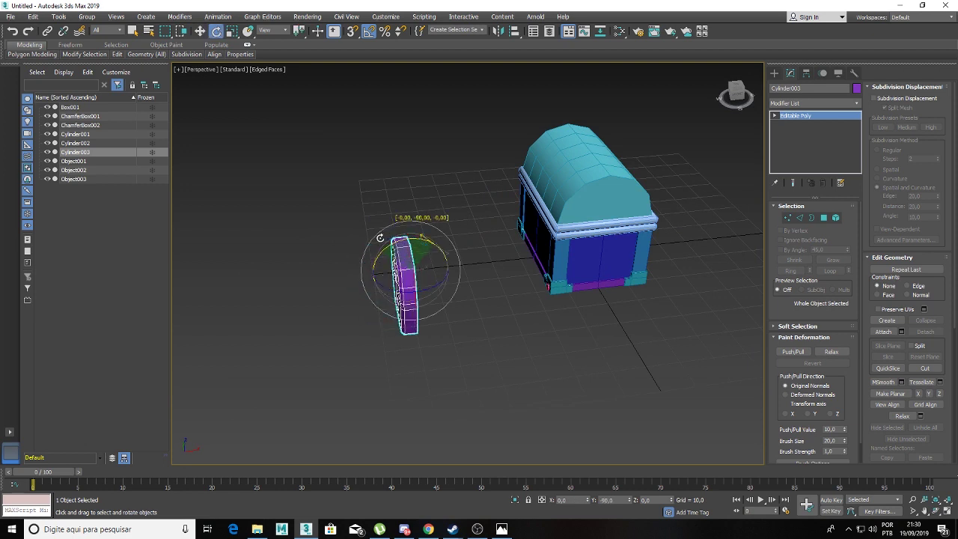
{"action": "key", "text": "w"}
{"action": "left_click_drag", "start_coordinate": [434, 277], "coordinate": [562, 246]}
Step: Scale the lock plate down and move it onto the chest front
{"action": "middle_click_drag", "start_coordinate": [529, 235], "coordinate": [515, 289], "text": "alt"}
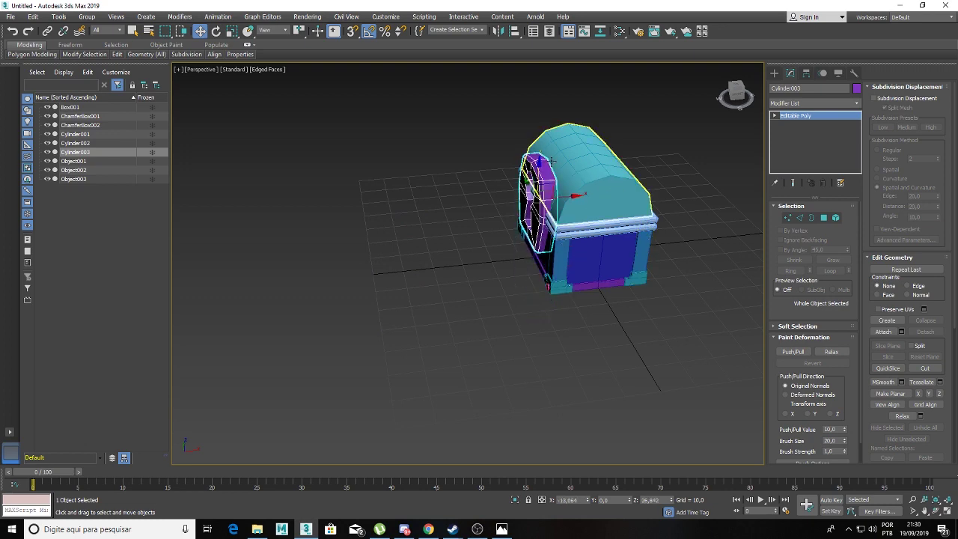
{"action": "key", "text": "z"}
{"action": "key", "text": "r"}
{"action": "left_click_drag", "start_coordinate": [515, 237], "coordinate": [498, 287]}
{"action": "key", "text": "w"}
{"action": "middle_click_drag", "start_coordinate": [521, 254], "coordinate": [516, 277], "text": "alt"}
{"action": "left_click_drag", "start_coordinate": [509, 247], "coordinate": [508, 269]}
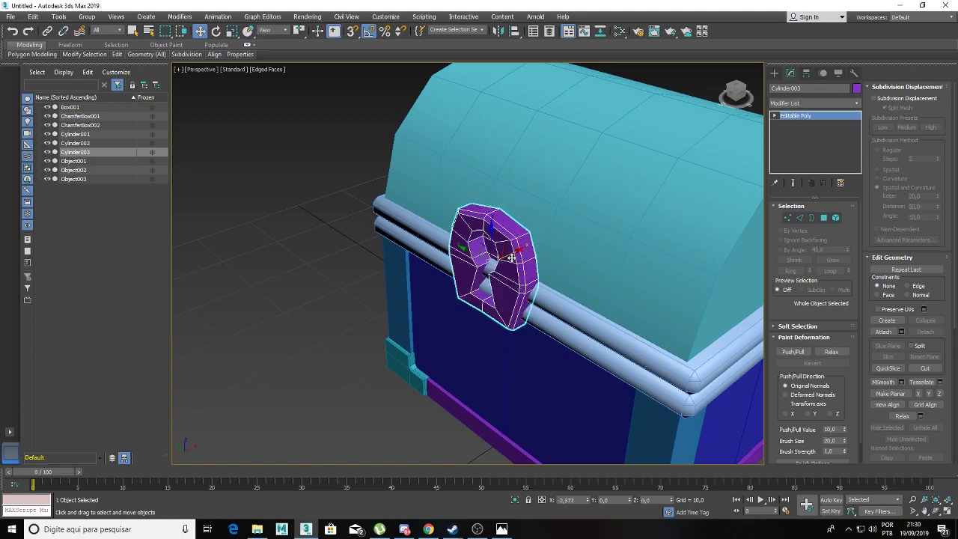
{"action": "mouse_move", "coordinate": [509, 269]}
{"action": "middle_mouse_down", "text": "alt"}
{"action": "mouse_move", "coordinate": [464, 247]}
{"action": "mouse_move", "coordinate": [563, 241]}
{"action": "middle_mouse_up", "text": "alt"}
Step: Fine-tune the lock plate's position on the chest front with small nudges along X
{"action": "key", "text": "r"}
{"action": "scroll", "coordinate": [457, 241], "scroll_direction": "up", "scroll_amount": 2}
{"action": "mouse_move", "coordinate": [701, 239]}
{"action": "middle_mouse_down", "text": "alt"}
{"action": "mouse_move", "coordinate": [527, 262]}
{"action": "mouse_move", "coordinate": [568, 262]}
{"action": "mouse_move", "coordinate": [402, 254]}
{"action": "mouse_move", "coordinate": [453, 262]}
{"action": "middle_mouse_up", "text": "alt"}
{"action": "key", "text": "w"}
{"action": "left_click_drag", "start_coordinate": [462, 236], "coordinate": [466, 236]}
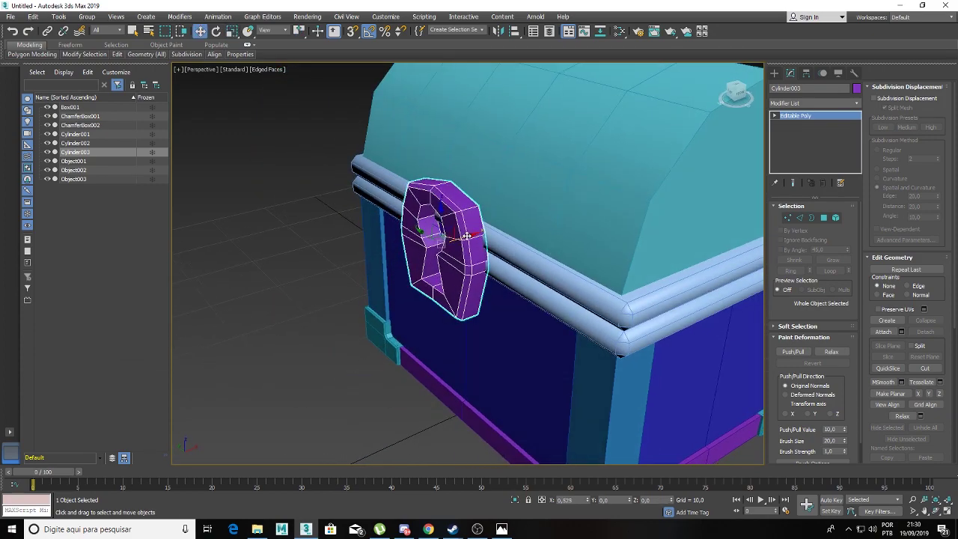
{"action": "middle_click_drag", "start_coordinate": [443, 238], "coordinate": [455, 239], "text": "alt"}
{"action": "left_click_drag", "start_coordinate": [455, 240], "coordinate": [457, 240]}
{"action": "middle_click_drag", "start_coordinate": [455, 241], "coordinate": [756, 227], "text": "alt"}
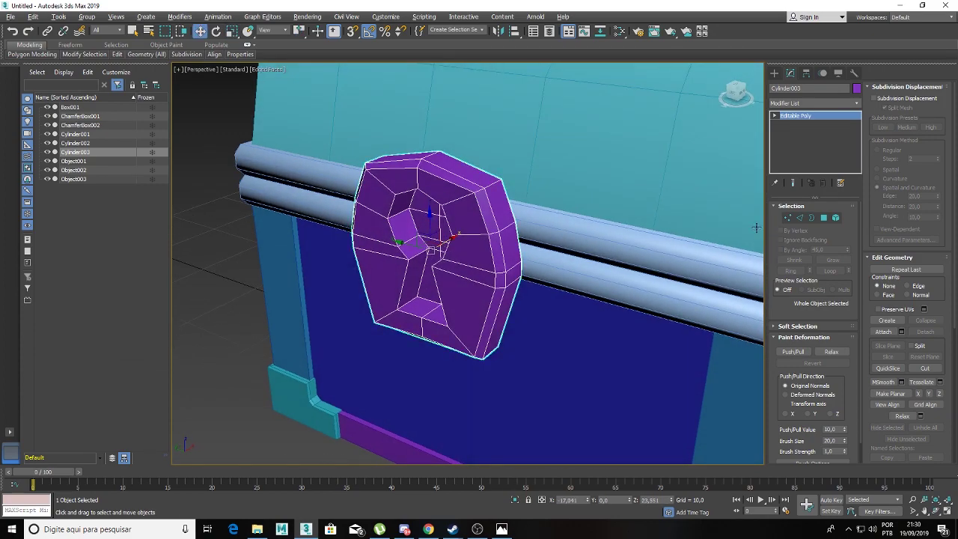
Step: Move the keyhole polygons to reshape them, then shift the plate slightly right
{"action": "left_click", "coordinate": [823, 218]}
{"action": "middle_click_drag", "start_coordinate": [523, 240], "coordinate": [452, 232], "text": "alt"}
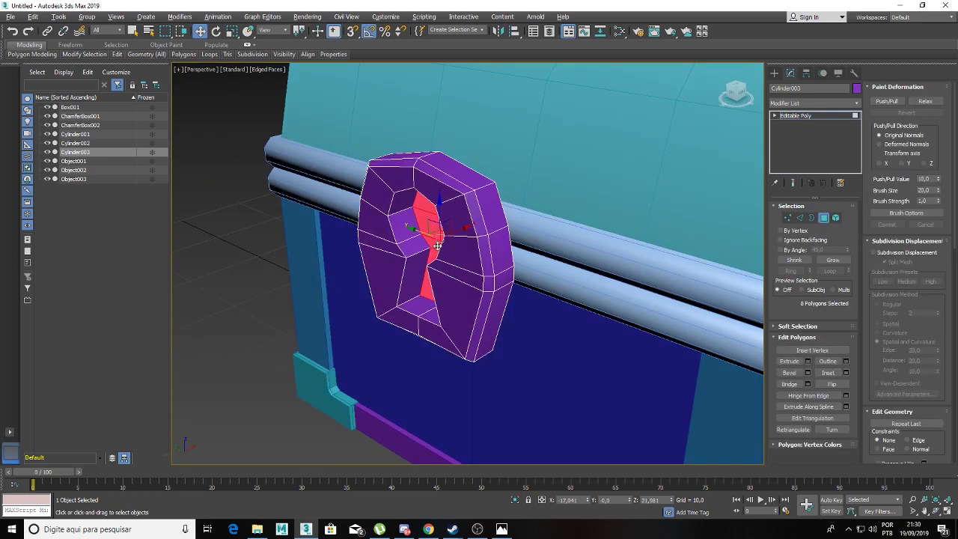
{"action": "left_click_drag", "start_coordinate": [452, 232], "coordinate": [446, 235]}
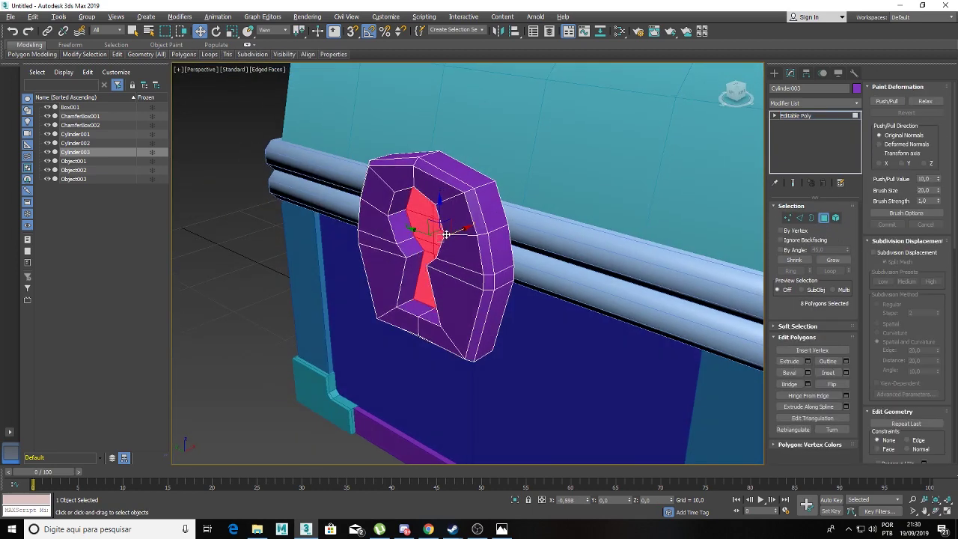
{"action": "left_click", "coordinate": [798, 116]}
{"action": "left_click_drag", "start_coordinate": [452, 238], "coordinate": [466, 230]}
Step: Select the plate's back edge loop and push it along X toward the chest front
{"action": "middle_click_drag", "start_coordinate": [465, 230], "coordinate": [438, 202], "text": "alt"}
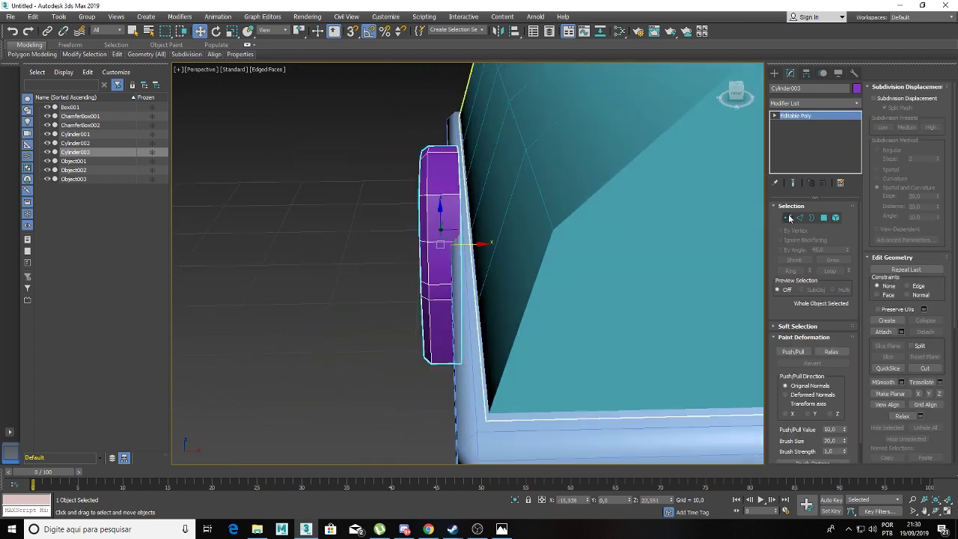
{"action": "left_click", "coordinate": [800, 218]}
{"action": "double_click", "coordinate": [461, 182]}
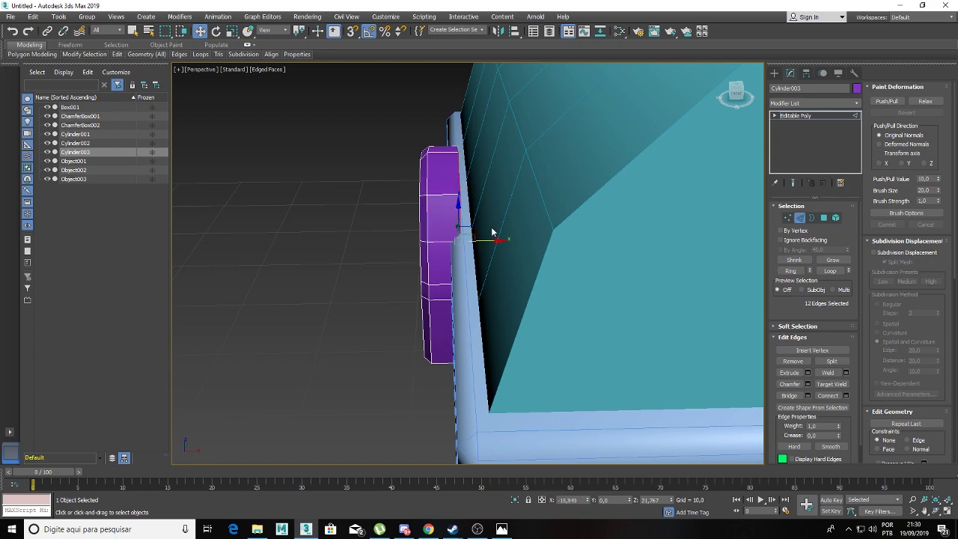
{"action": "left_click_drag", "start_coordinate": [498, 238], "coordinate": [517, 236]}
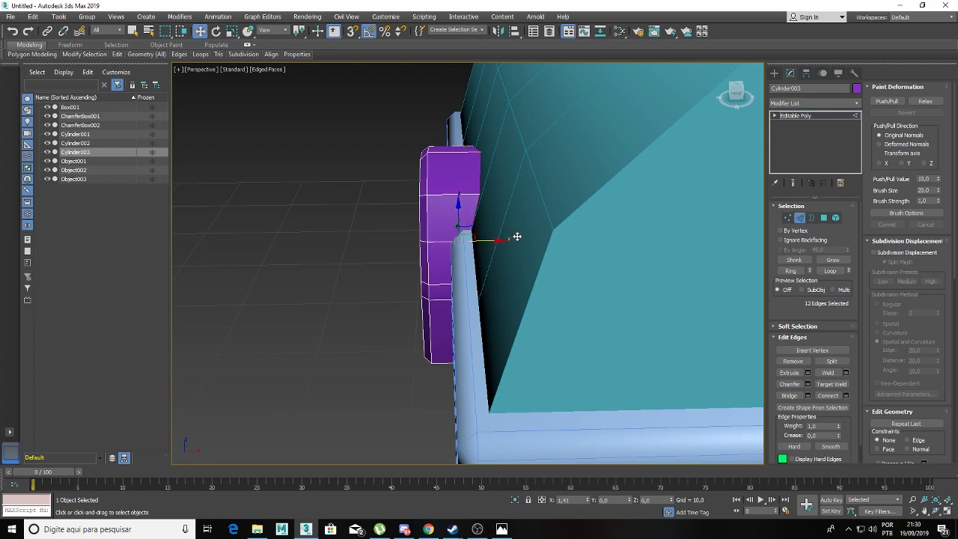
{"action": "mouse_move", "coordinate": [496, 257]}
{"action": "middle_mouse_down", "text": "alt"}
{"action": "mouse_move", "coordinate": [509, 197]}
{"action": "mouse_move", "coordinate": [620, 197]}
{"action": "mouse_move", "coordinate": [656, 218]}
{"action": "mouse_move", "coordinate": [589, 236]}
{"action": "mouse_move", "coordinate": [517, 239]}
{"action": "mouse_move", "coordinate": [539, 240]}
{"action": "mouse_move", "coordinate": [704, 192]}
{"action": "middle_mouse_up", "text": "alt"}
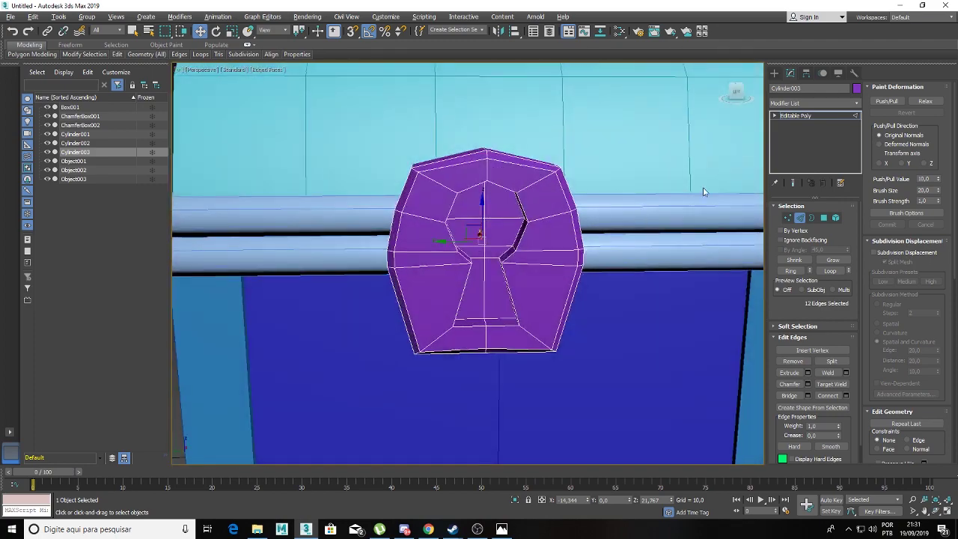
{"action": "scroll", "coordinate": [614, 214], "scroll_direction": "down", "scroll_amount": 2}
{"action": "scroll", "coordinate": [689, 210], "scroll_direction": "down", "scroll_amount": 6}
Step: Deselect the lock plate, frame the chest, and select the domed lid Cylinder001
{"action": "left_click", "coordinate": [688, 212]}
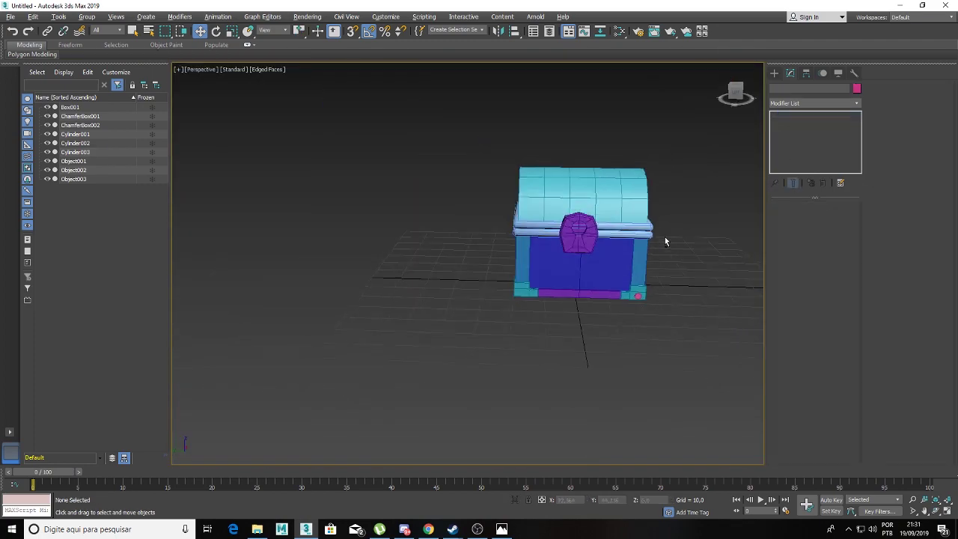
{"action": "mouse_move", "coordinate": [663, 242]}
{"action": "middle_mouse_down", "text": "alt"}
{"action": "mouse_move", "coordinate": [583, 269]}
{"action": "mouse_move", "coordinate": [490, 201]}
{"action": "middle_mouse_up", "text": "alt"}
{"action": "scroll", "coordinate": [583, 268], "scroll_direction": "up", "scroll_amount": 3}
{"action": "left_click", "coordinate": [533, 257]}
{"action": "scroll", "coordinate": [530, 257], "scroll_direction": "up", "scroll_amount": 4}
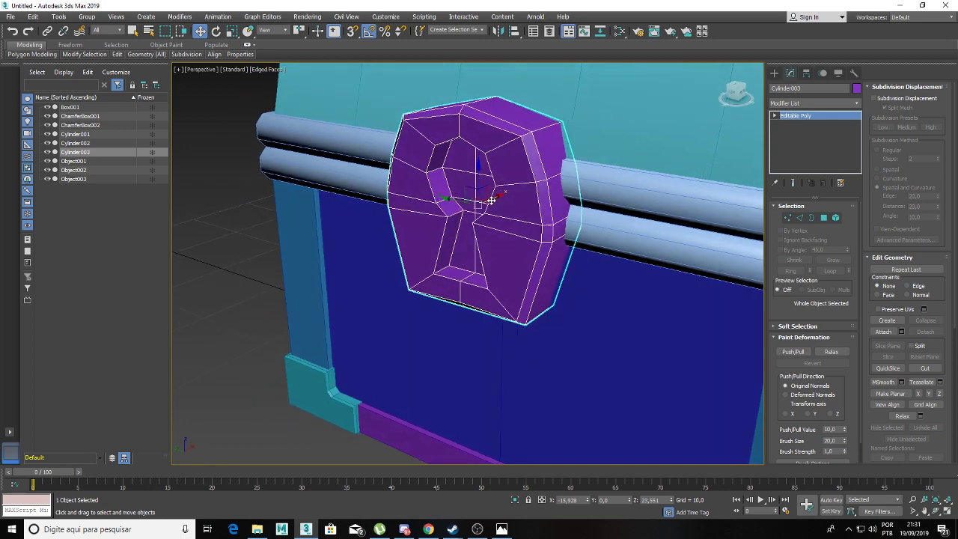
{"action": "left_click", "coordinate": [257, 192]}
{"action": "scroll", "coordinate": [257, 193], "scroll_direction": "down", "scroll_amount": 6}
{"action": "middle_click_drag", "start_coordinate": [257, 193], "coordinate": [268, 206], "text": "alt"}
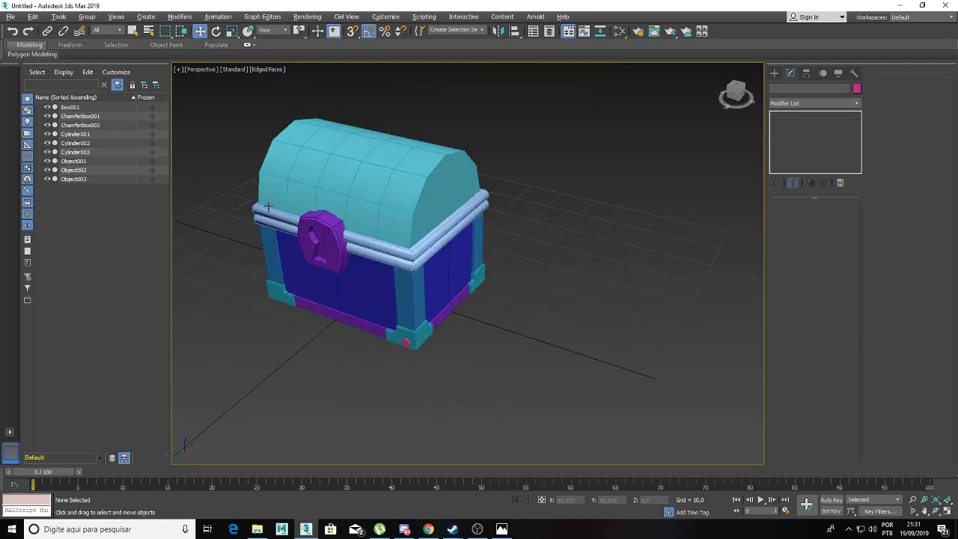
{"action": "middle_click_drag", "start_coordinate": [491, 205], "coordinate": [524, 187]}
{"action": "scroll", "coordinate": [524, 187], "scroll_direction": "up", "scroll_amount": 2}
{"action": "scroll", "coordinate": [523, 187], "scroll_direction": "up", "scroll_amount": 2}
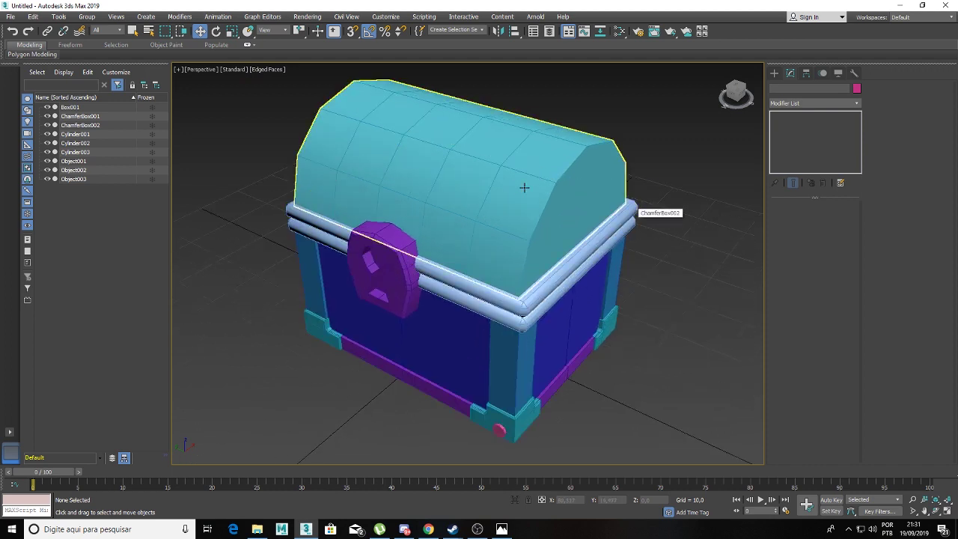
{"action": "left_click", "coordinate": [524, 187]}
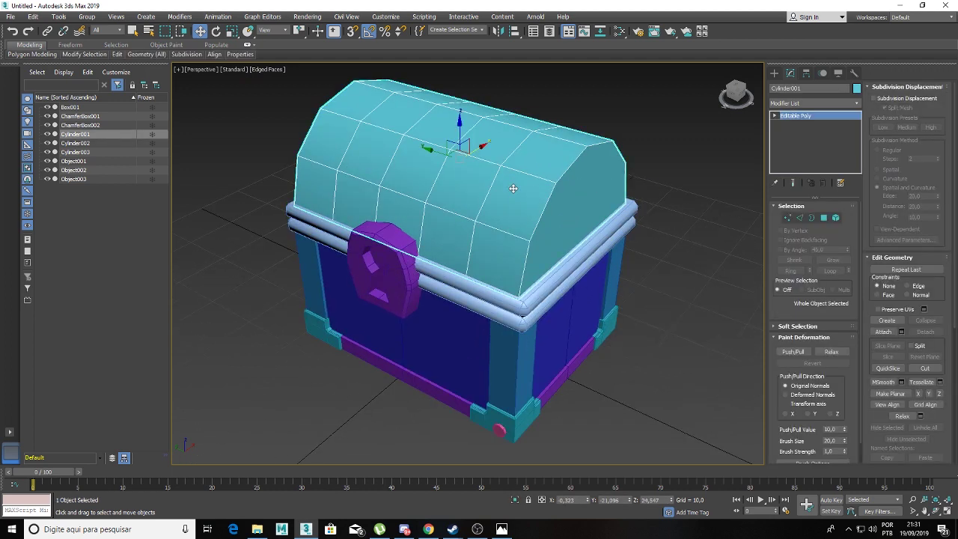
{"action": "middle_click_drag", "start_coordinate": [472, 158], "coordinate": [690, 226], "text": "alt"}
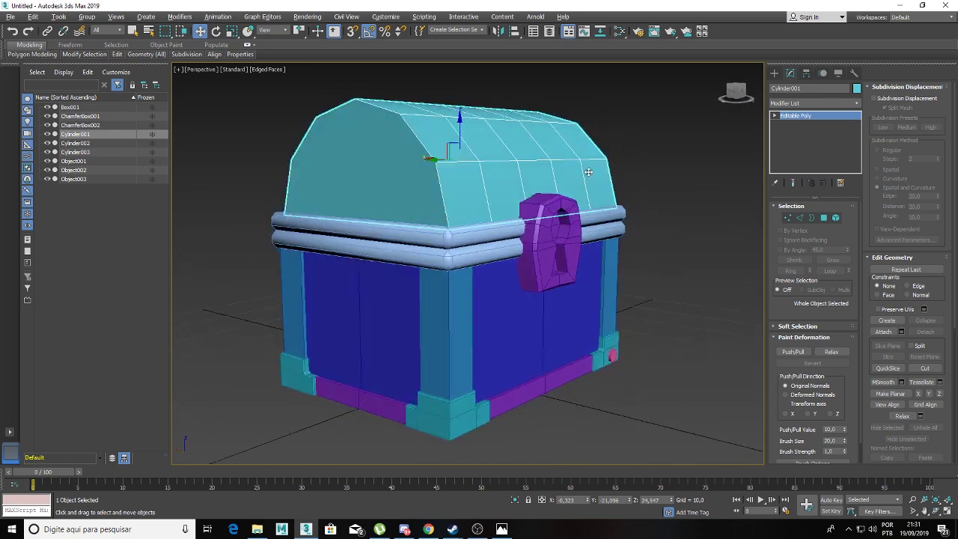
Step: Box-select polygons on the lid, then clear that selection
{"action": "key", "text": "2"}
{"action": "left_click", "coordinate": [823, 217]}
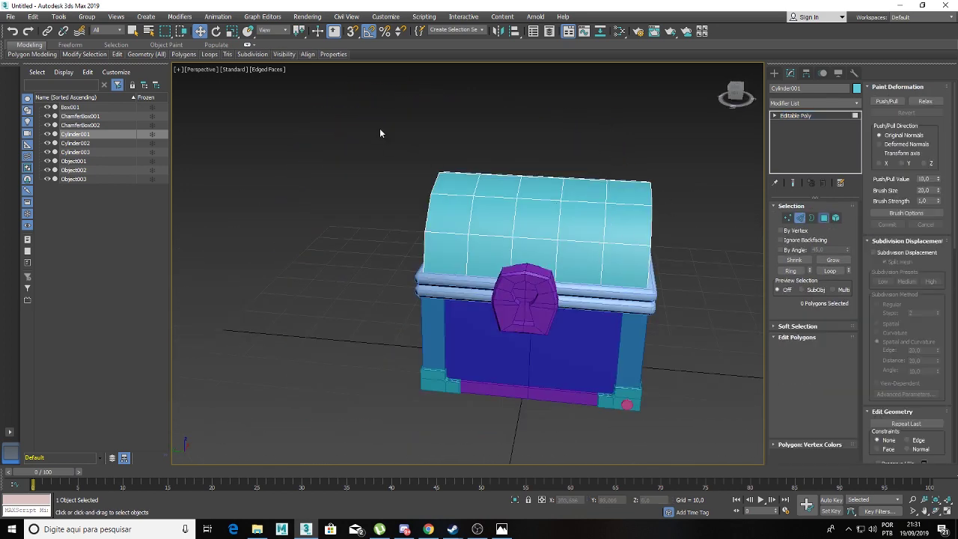
{"action": "left_click_drag", "start_coordinate": [375, 121], "coordinate": [481, 286]}
{"action": "middle_click_drag", "start_coordinate": [508, 297], "coordinate": [506, 292], "text": "alt"}
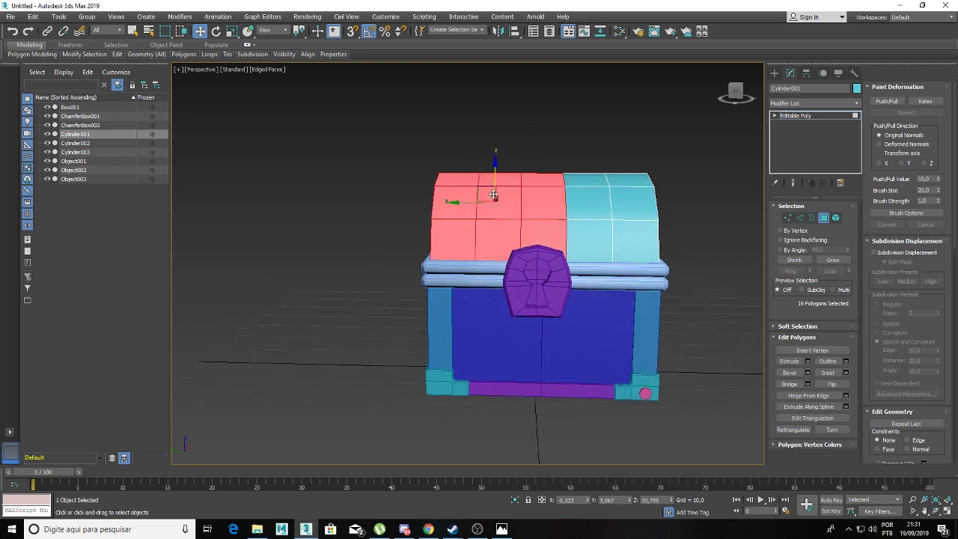
{"action": "left_click", "coordinate": [594, 164]}
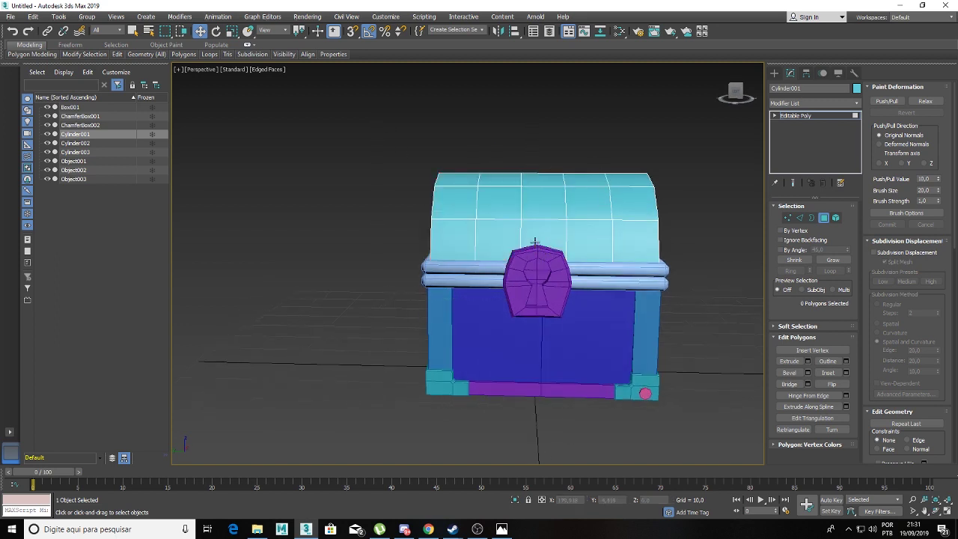
{"action": "middle_click_drag", "start_coordinate": [557, 236], "coordinate": [553, 239], "text": "alt"}
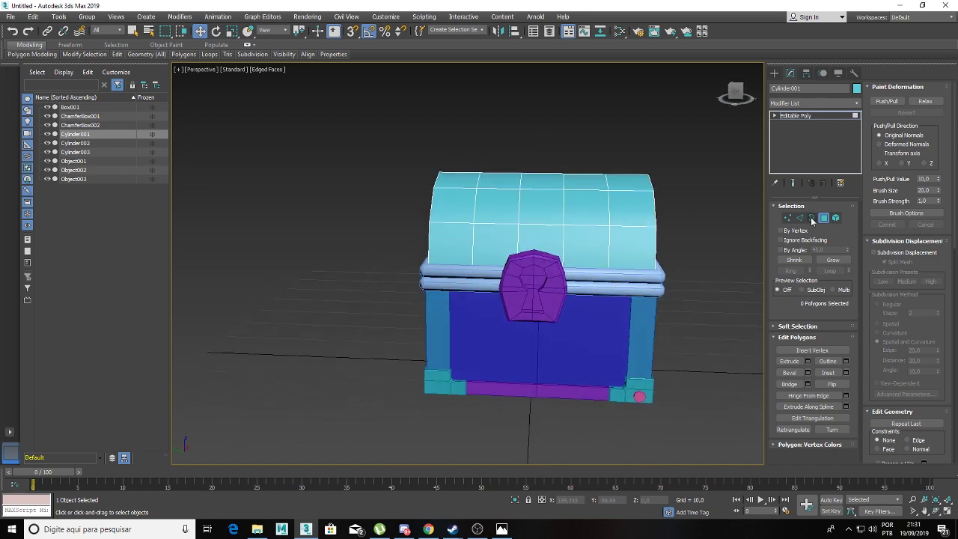
Step: Remove four vertical edge loops from the lid, keeping only the centre seam loop
{"action": "left_click", "coordinate": [799, 217]}
{"action": "double_click", "coordinate": [604, 199]}
{"action": "double_click", "coordinate": [563, 208], "text": "ctrl"}
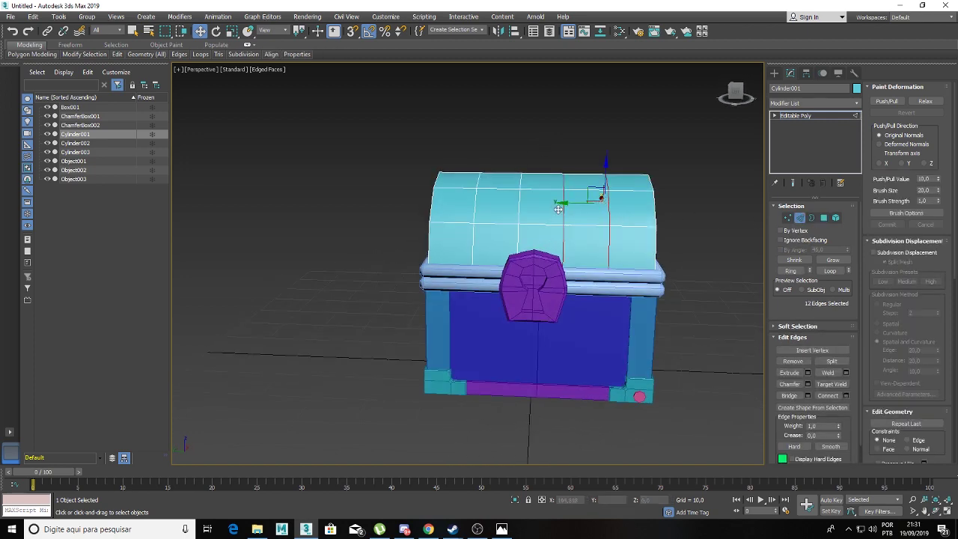
{"action": "double_click", "coordinate": [522, 214], "text": "ctrl"}
{"action": "double_click", "coordinate": [472, 209], "text": "ctrl"}
{"action": "mouse_move", "coordinate": [472, 209]}
{"action": "middle_mouse_down", "text": "alt"}
{"action": "mouse_move", "coordinate": [442, 225]}
{"action": "mouse_move", "coordinate": [374, 222]}
{"action": "mouse_move", "coordinate": [509, 235]}
{"action": "middle_mouse_up", "text": "alt"}
{"action": "key", "text": "BackSpace"}
{"action": "left_click", "coordinate": [536, 196]}
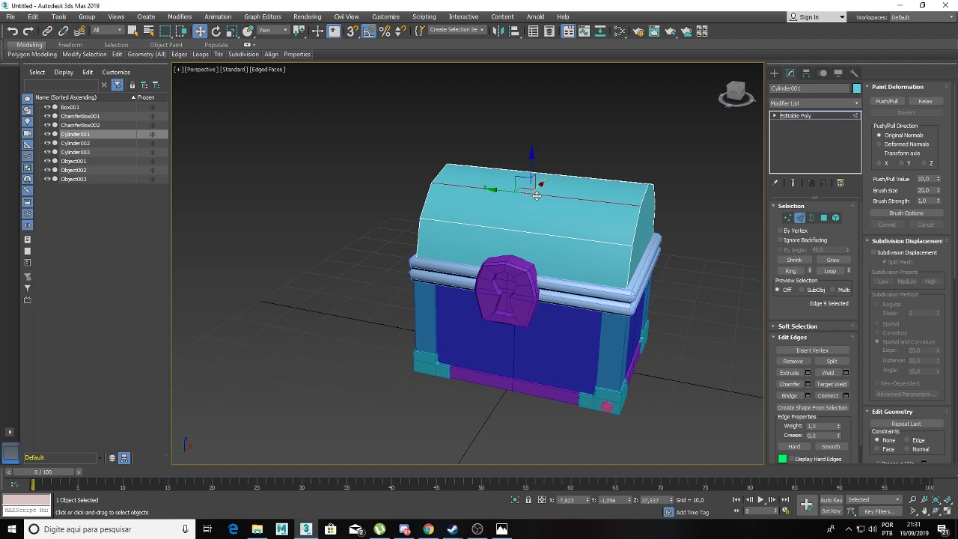
{"action": "double_click", "coordinate": [533, 196]}
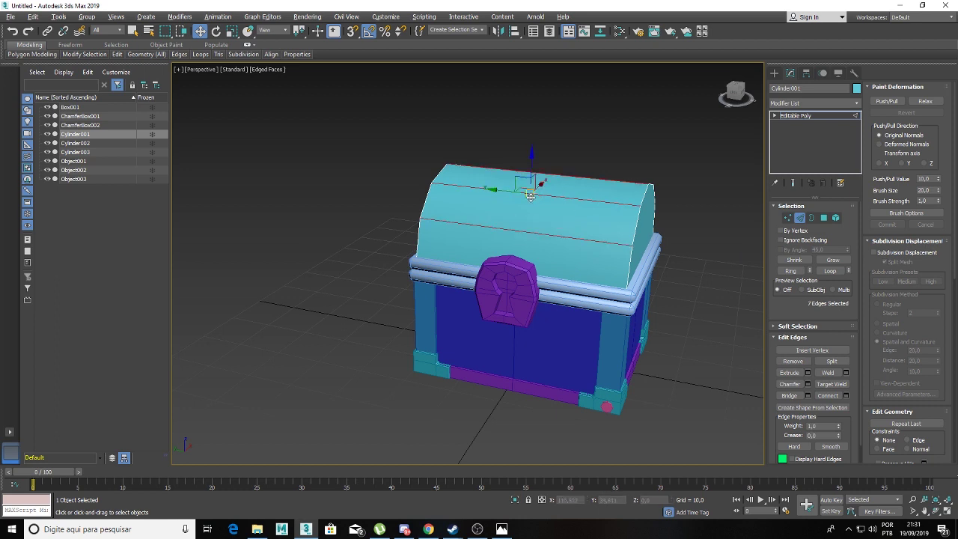
{"action": "mouse_move", "coordinate": [533, 196]}
{"action": "middle_mouse_down", "text": "alt"}
{"action": "mouse_move", "coordinate": [562, 231]}
{"action": "mouse_move", "coordinate": [567, 215]}
{"action": "middle_mouse_up", "text": "alt"}
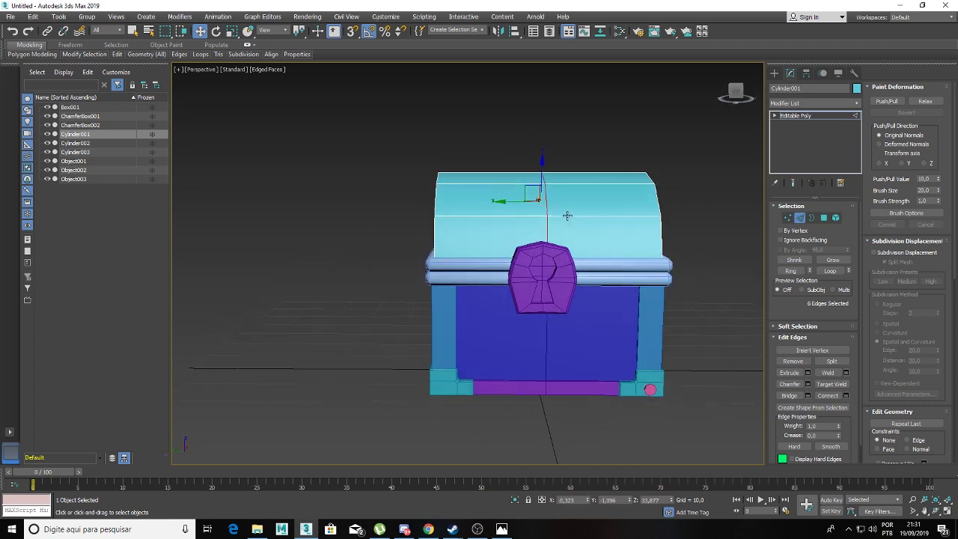
{"action": "left_click", "coordinate": [785, 116]}
Step: Nudge the purple lock plate right so it sits centred under the lid seam
{"action": "left_click", "coordinate": [540, 273]}
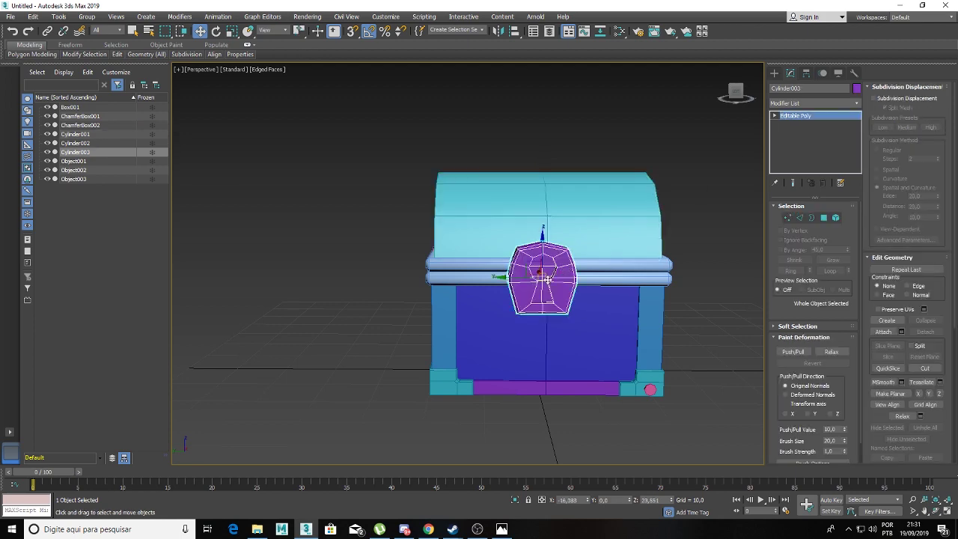
{"action": "left_click", "coordinate": [502, 280]}
{"action": "left_click", "coordinate": [518, 287]}
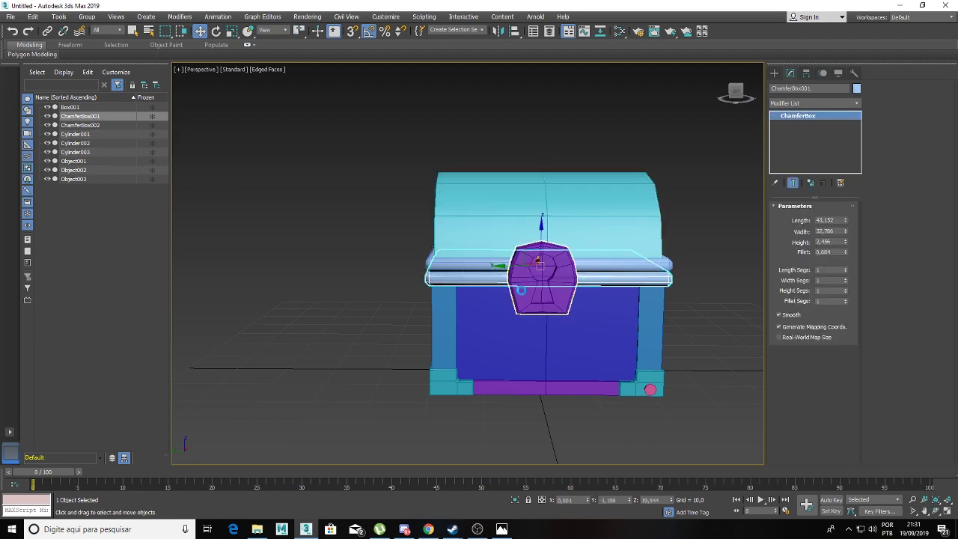
{"action": "scroll", "coordinate": [521, 291], "scroll_direction": "up", "scroll_amount": 5}
{"action": "left_click_drag", "start_coordinate": [529, 261], "coordinate": [536, 261]}
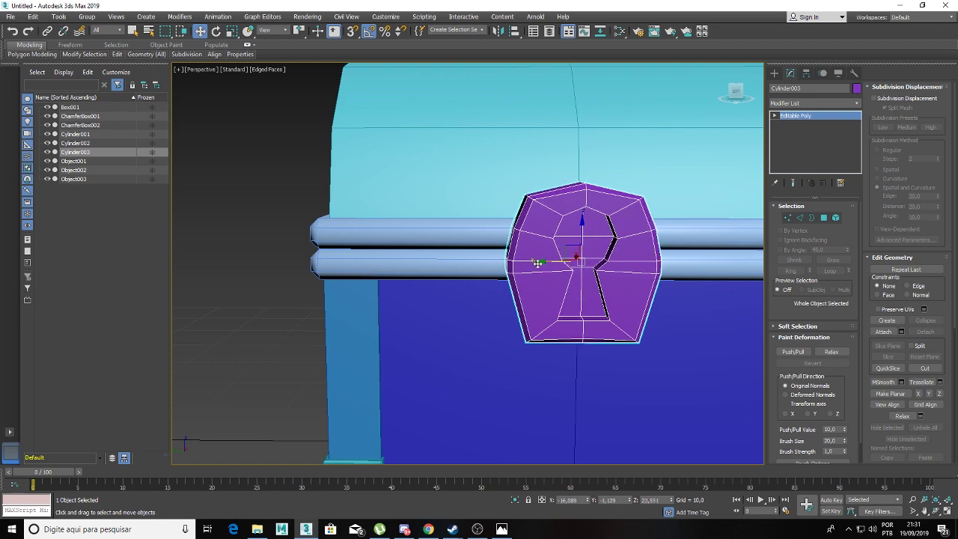
{"action": "mouse_move", "coordinate": [534, 261]}
{"action": "middle_mouse_down", "text": "alt"}
{"action": "mouse_move", "coordinate": [531, 284]}
{"action": "mouse_move", "coordinate": [564, 203]}
{"action": "middle_mouse_up", "text": "alt"}
{"action": "scroll", "coordinate": [542, 258], "scroll_direction": "down", "scroll_amount": 3}
Step: Reselect the chest lid and enter Polygon level to select its left half
{"action": "left_click", "coordinate": [564, 203]}
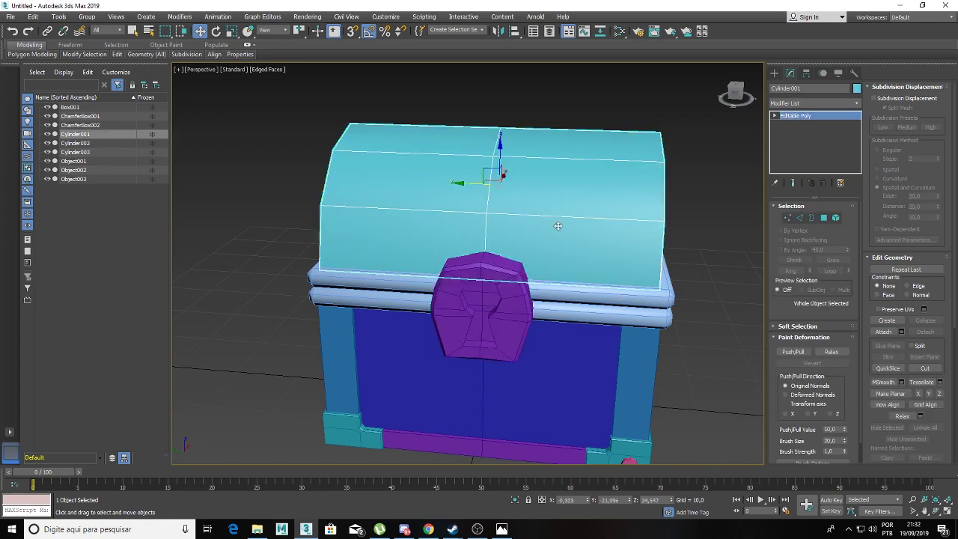
{"action": "mouse_move", "coordinate": [601, 244]}
{"action": "middle_mouse_down", "text": "alt"}
{"action": "mouse_move", "coordinate": [539, 259]}
{"action": "mouse_move", "coordinate": [606, 230]}
{"action": "middle_mouse_up", "text": "alt"}
{"action": "mouse_move", "coordinate": [690, 206]}
{"action": "middle_mouse_down", "text": "alt"}
{"action": "mouse_move", "coordinate": [641, 207]}
{"action": "mouse_move", "coordinate": [621, 228]}
{"action": "middle_mouse_up", "text": "alt"}
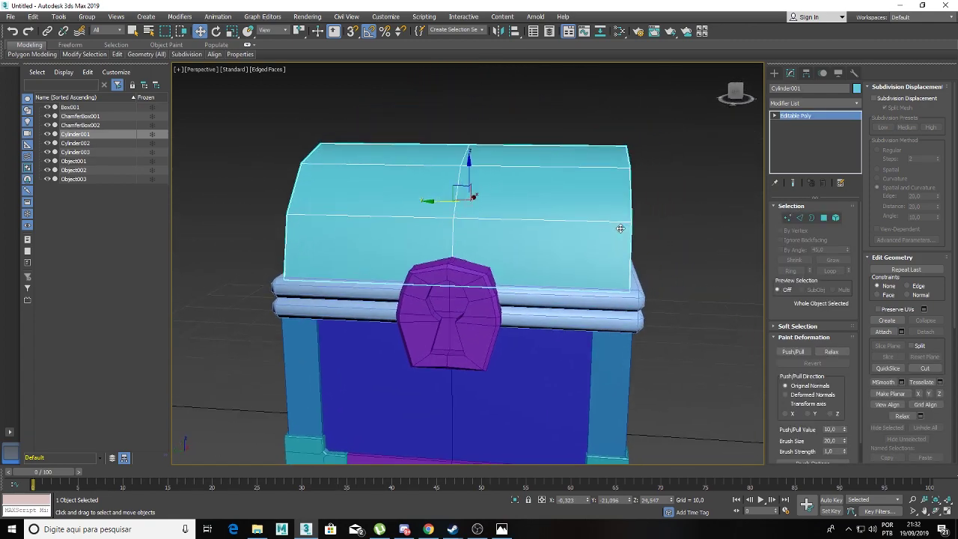
{"action": "left_click", "coordinate": [798, 218]}
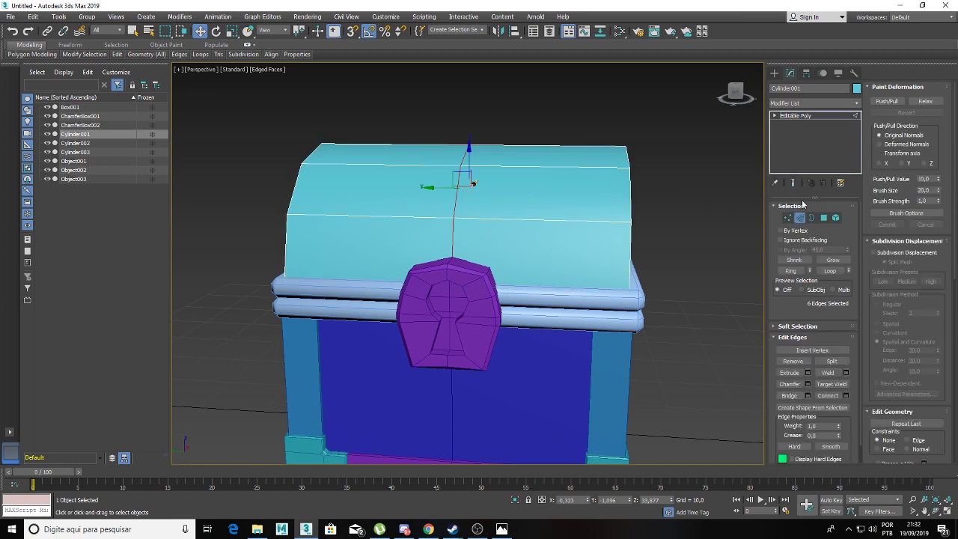
{"action": "left_click", "coordinate": [824, 218]}
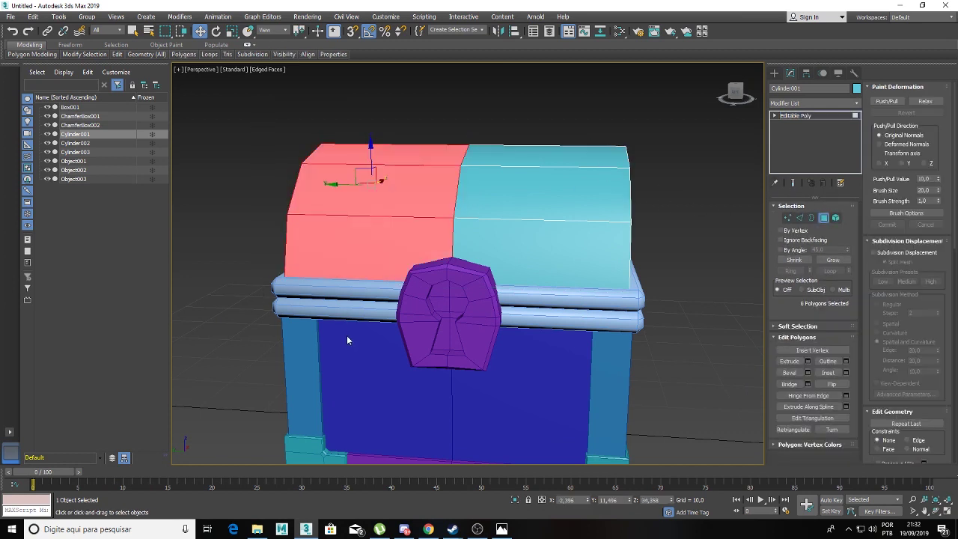
Step: Delete the lid's left-half polygons and the leftover inner lid polygon
{"action": "key", "text": "Delete"}
{"action": "middle_click_drag", "start_coordinate": [372, 210], "coordinate": [353, 215], "text": "alt"}
{"action": "left_click", "coordinate": [354, 216]}
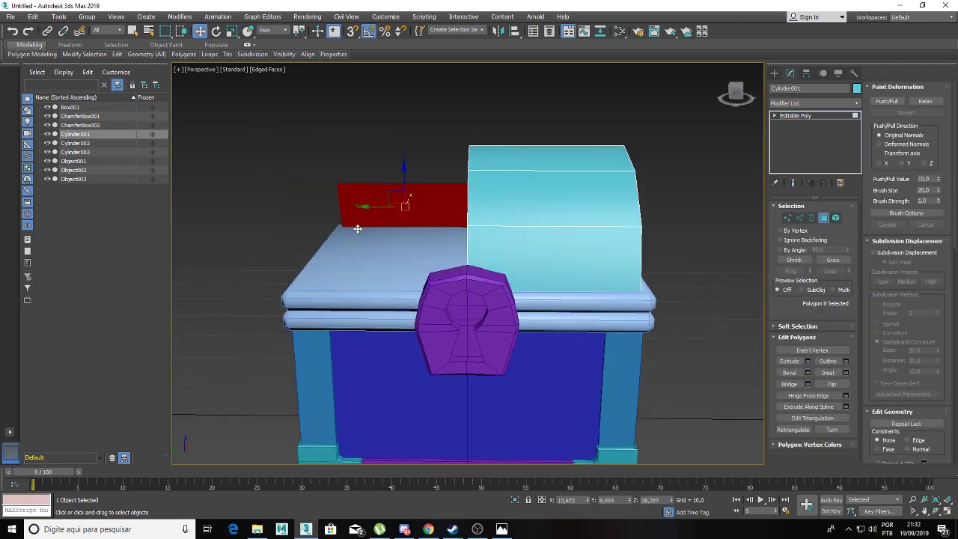
{"action": "key", "text": "Delete"}
Step: Ring and connect the lid's top edge, sliding the new loop toward the lid's right end
{"action": "middle_click_drag", "start_coordinate": [715, 201], "coordinate": [712, 206], "text": "alt"}
{"action": "left_click", "coordinate": [583, 169]}
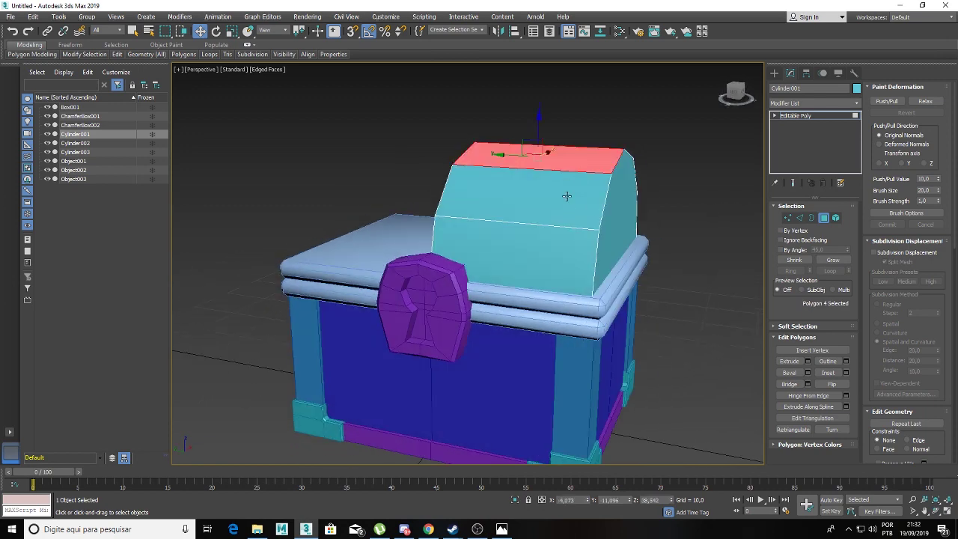
{"action": "left_click", "coordinate": [799, 218]}
{"action": "left_click", "coordinate": [577, 170]}
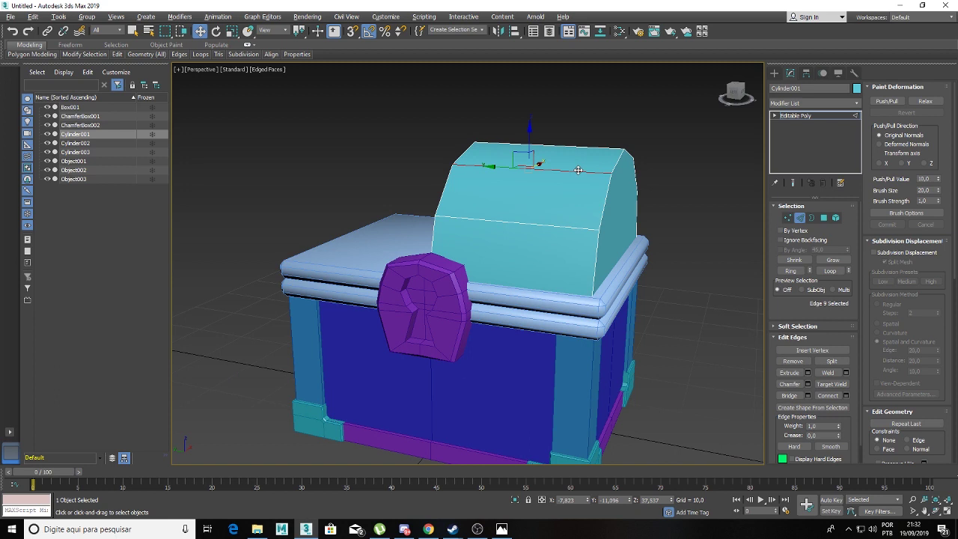
{"action": "key", "text": "alt+r"}
{"action": "key", "text": "ctrl+shift+e"}
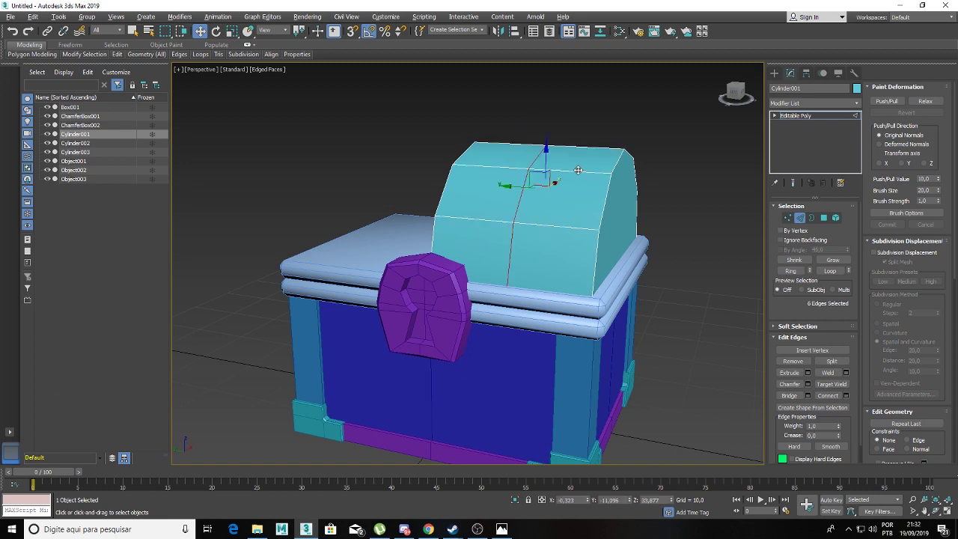
{"action": "left_click_drag", "start_coordinate": [515, 186], "coordinate": [550, 192]}
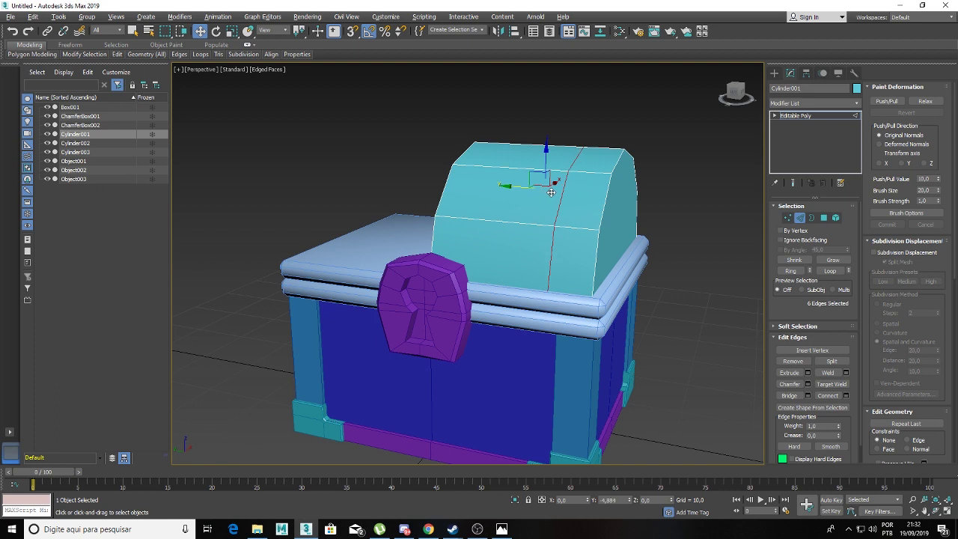
{"action": "left_click_drag", "start_coordinate": [551, 192], "coordinate": [589, 193]}
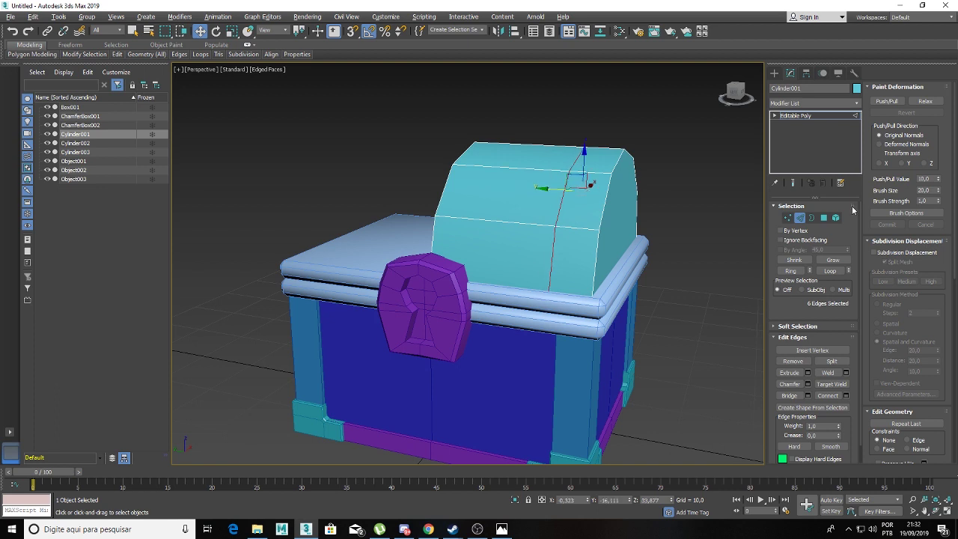
Step: Select the six-polygon strip at the lid's right end
{"action": "key", "text": "4"}
{"action": "left_click", "coordinate": [577, 239]}
{"action": "left_click", "coordinate": [591, 180], "text": "ctrl"}
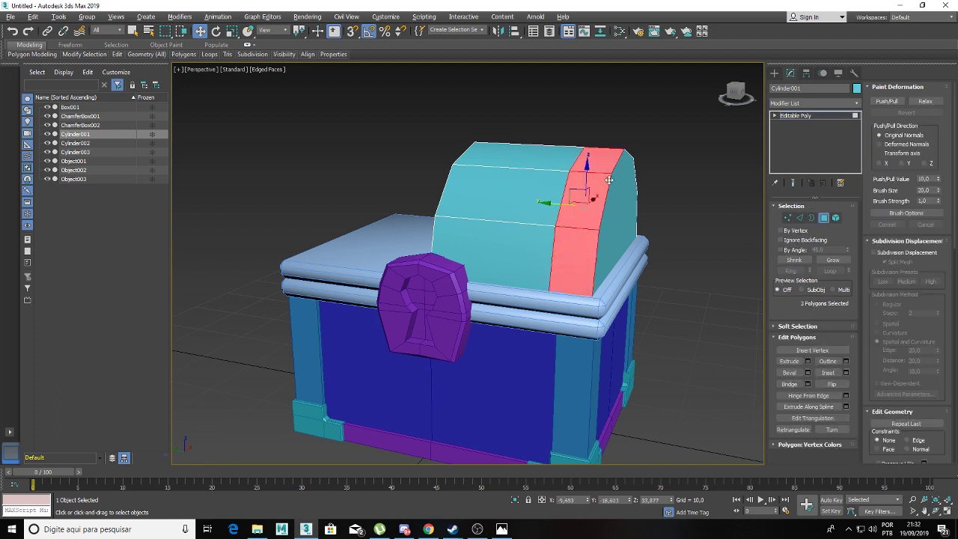
{"action": "mouse_move", "coordinate": [592, 195]}
{"action": "middle_mouse_down", "text": "alt"}
{"action": "mouse_move", "coordinate": [680, 195]}
{"action": "mouse_move", "coordinate": [583, 202]}
{"action": "middle_mouse_up", "text": "alt"}
{"action": "left_click", "coordinate": [680, 195], "text": "ctrl"}
{"action": "left_click", "coordinate": [680, 208], "text": "alt"}
{"action": "left_click", "coordinate": [576, 196], "text": "ctrl"}
{"action": "left_click", "coordinate": [597, 230], "text": "ctrl"}
{"action": "left_click", "coordinate": [632, 280], "text": "ctrl"}
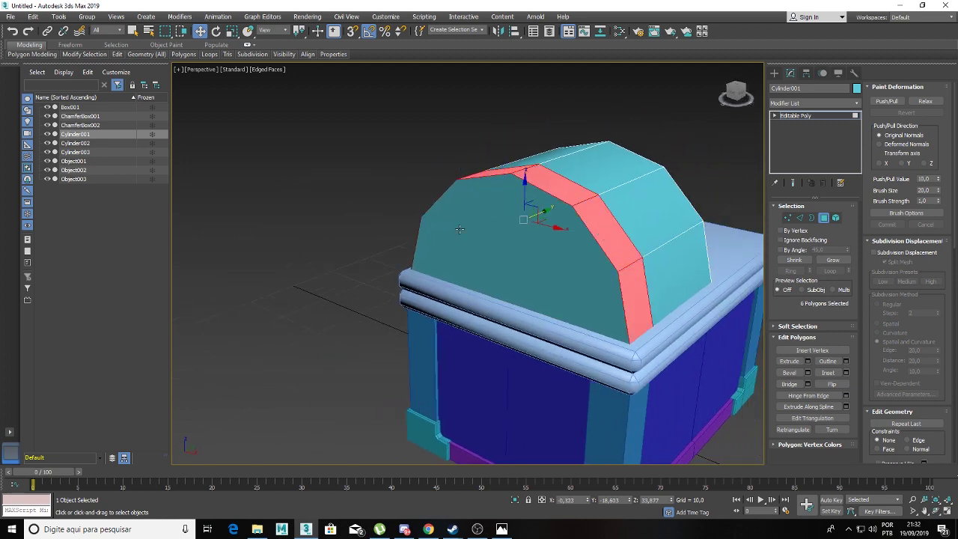
Step: Detach the end strip as a clone named Object004
{"action": "mouse_move", "coordinate": [632, 281]}
{"action": "middle_mouse_down", "text": "alt"}
{"action": "mouse_move", "coordinate": [564, 224]}
{"action": "mouse_move", "coordinate": [576, 217]}
{"action": "middle_mouse_up", "text": "alt"}
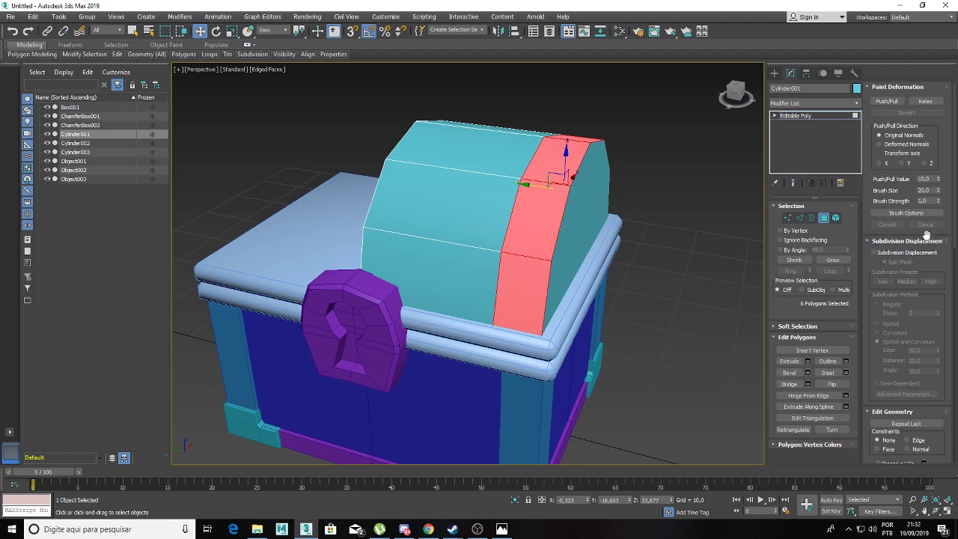
{"action": "scroll", "coordinate": [929, 322], "scroll_direction": "down", "scroll_amount": 3}
{"action": "left_click", "coordinate": [925, 405]}
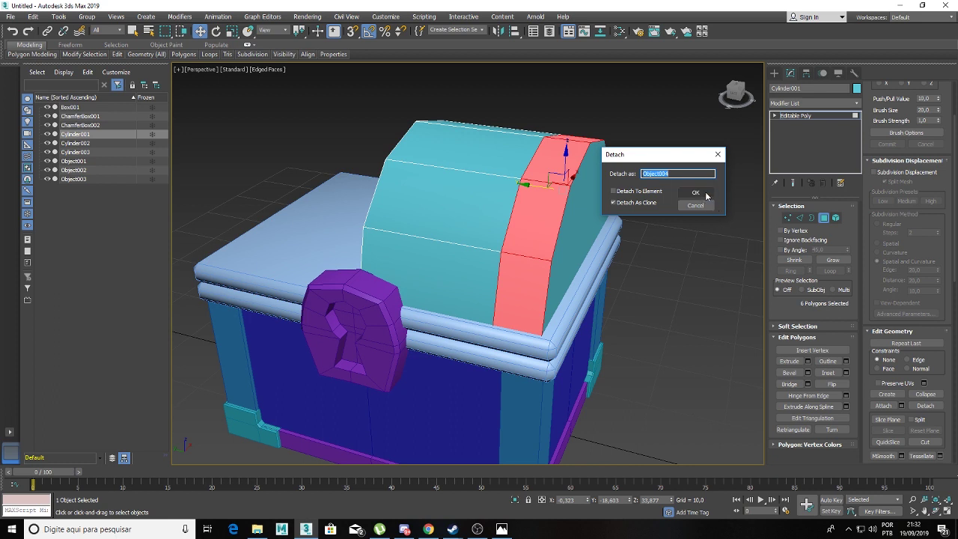
Step: Detach the lid's centre band faces as a clone, Object004, and colour it green
{"action": "left_click", "coordinate": [696, 192]}
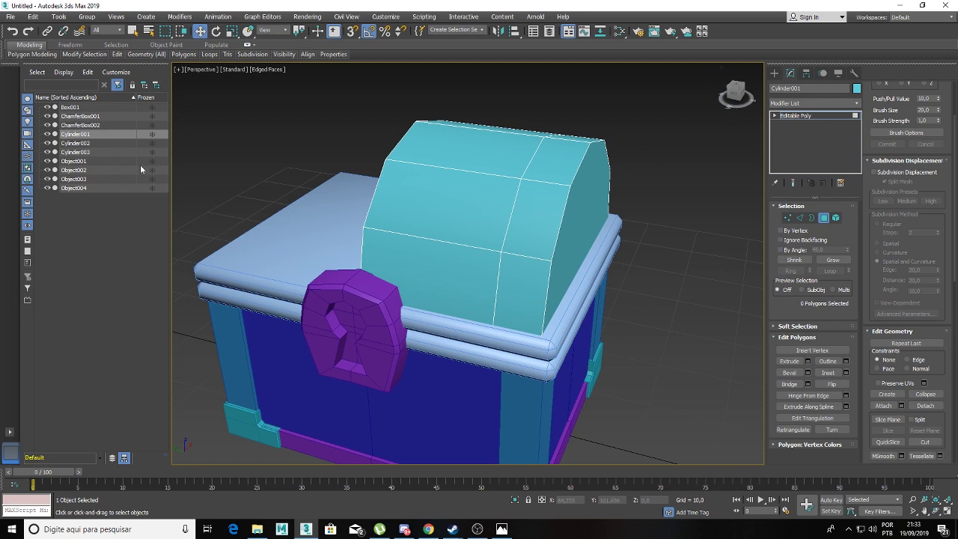
{"action": "left_click", "coordinate": [76, 188]}
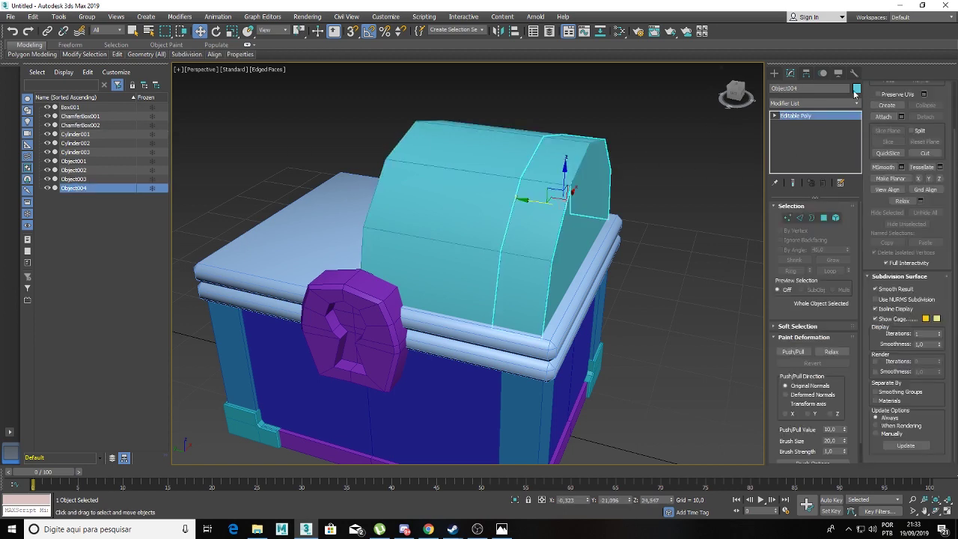
{"action": "left_click", "coordinate": [857, 89]}
{"action": "left_click", "coordinate": [473, 257]}
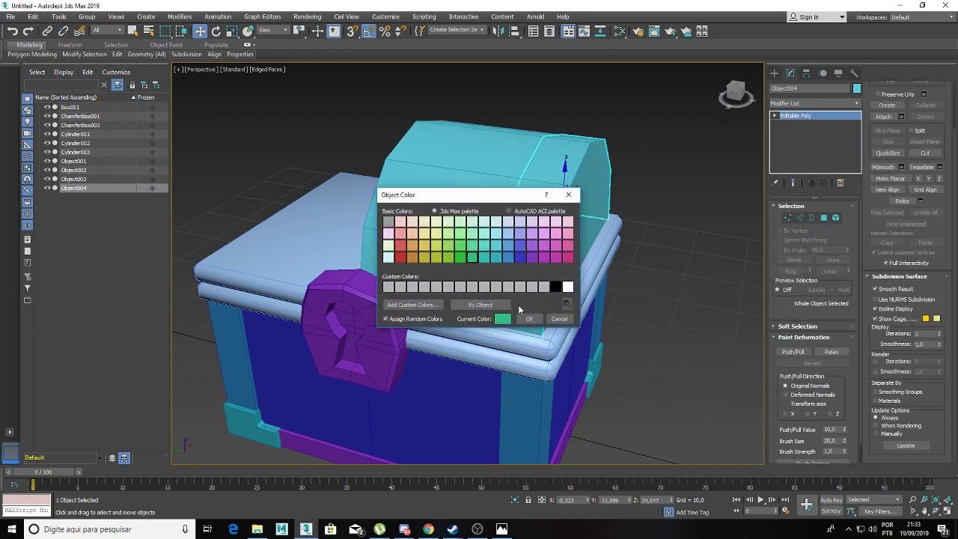
{"action": "left_click", "coordinate": [529, 317]}
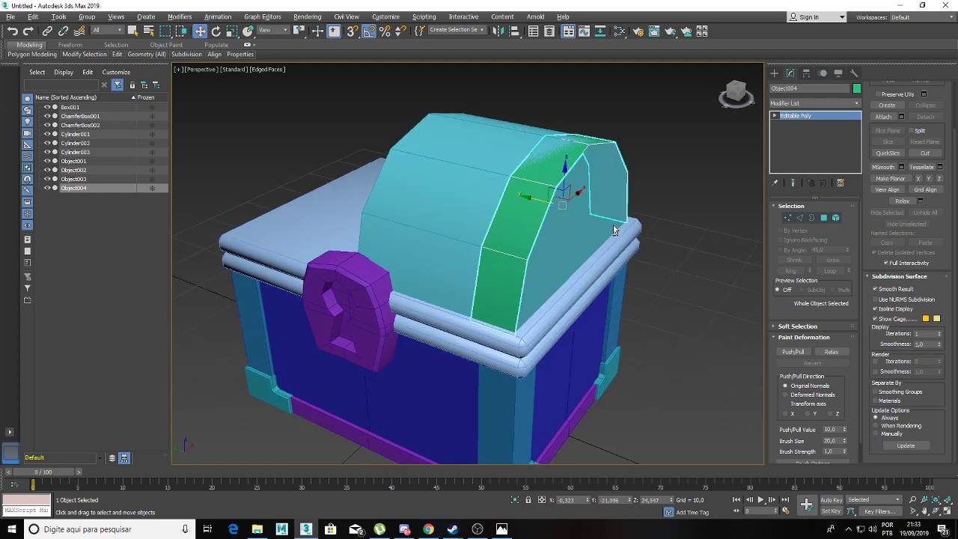
Step: Scale the band's edge ring outward into a wider arch and lift it slightly
{"action": "left_click", "coordinate": [823, 217]}
{"action": "middle_click_drag", "start_coordinate": [760, 217], "coordinate": [793, 218], "text": "alt"}
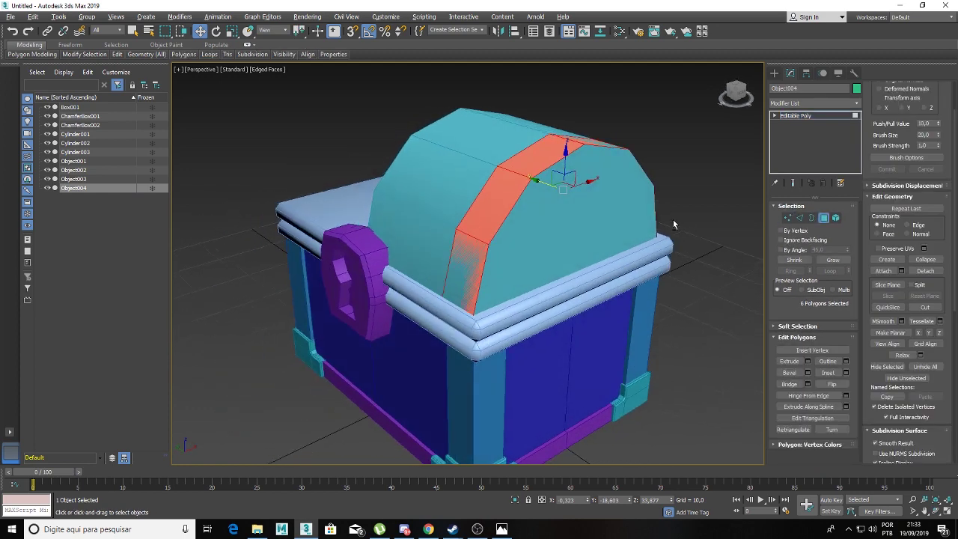
{"action": "left_click", "coordinate": [799, 217]}
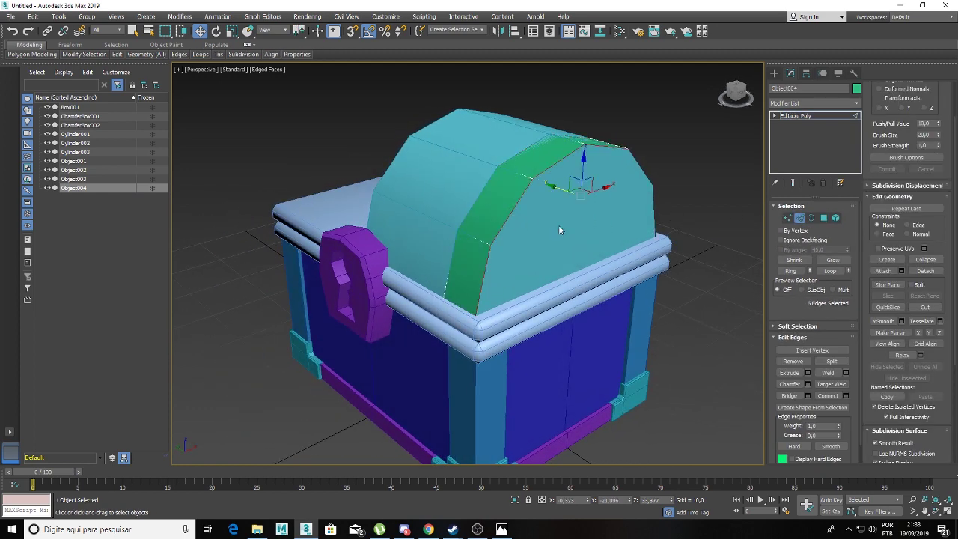
{"action": "key", "text": "r"}
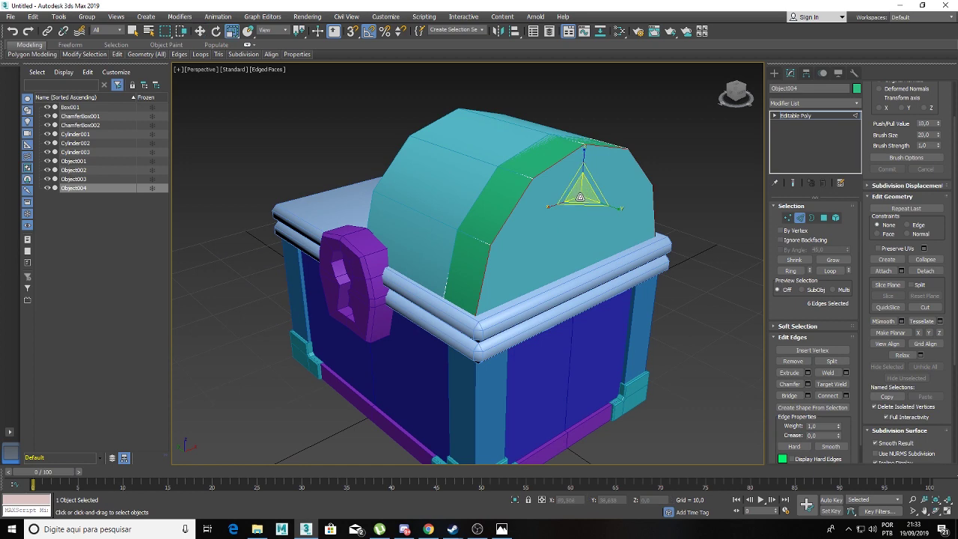
{"action": "left_click_drag", "start_coordinate": [581, 197], "coordinate": [591, 190]}
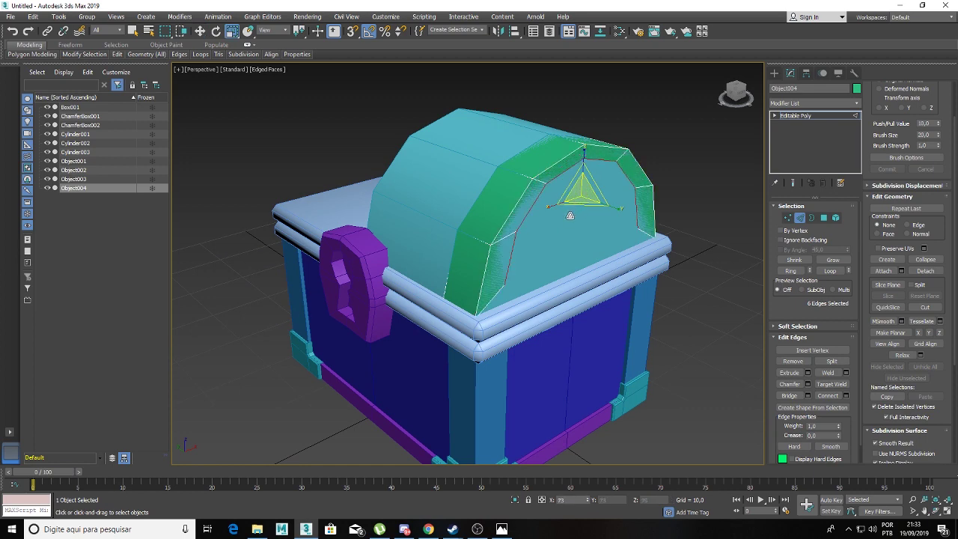
{"action": "middle_click_drag", "start_coordinate": [591, 191], "coordinate": [580, 188], "text": "alt"}
{"action": "key", "text": "w"}
{"action": "left_click_drag", "start_coordinate": [577, 196], "coordinate": [576, 185]}
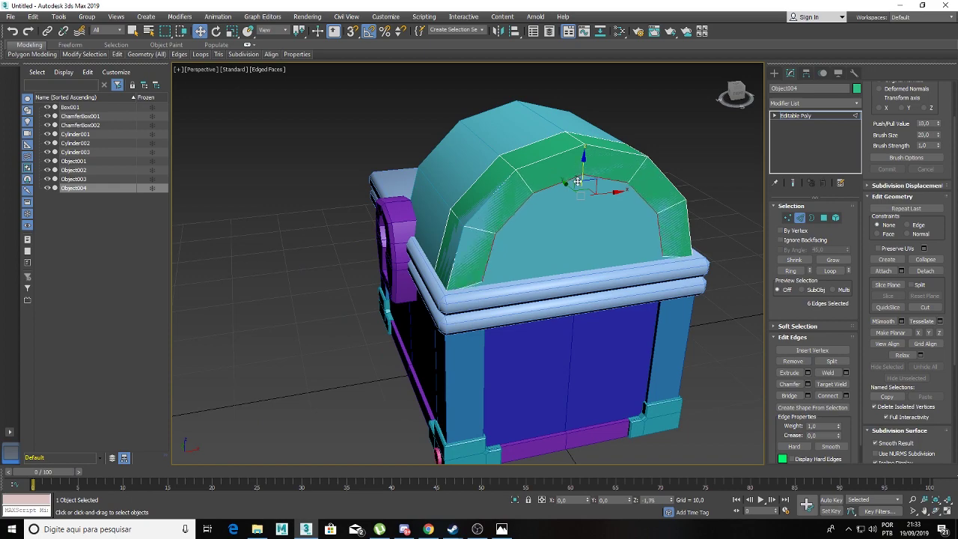
{"action": "mouse_move", "coordinate": [575, 184]}
{"action": "middle_mouse_down", "text": "alt"}
{"action": "mouse_move", "coordinate": [521, 190]}
{"action": "mouse_move", "coordinate": [584, 195]}
{"action": "middle_mouse_up", "text": "alt"}
{"action": "scroll", "coordinate": [520, 189], "scroll_direction": "up", "scroll_amount": 2}
{"action": "scroll", "coordinate": [521, 189], "scroll_direction": "down", "scroll_amount": 3}
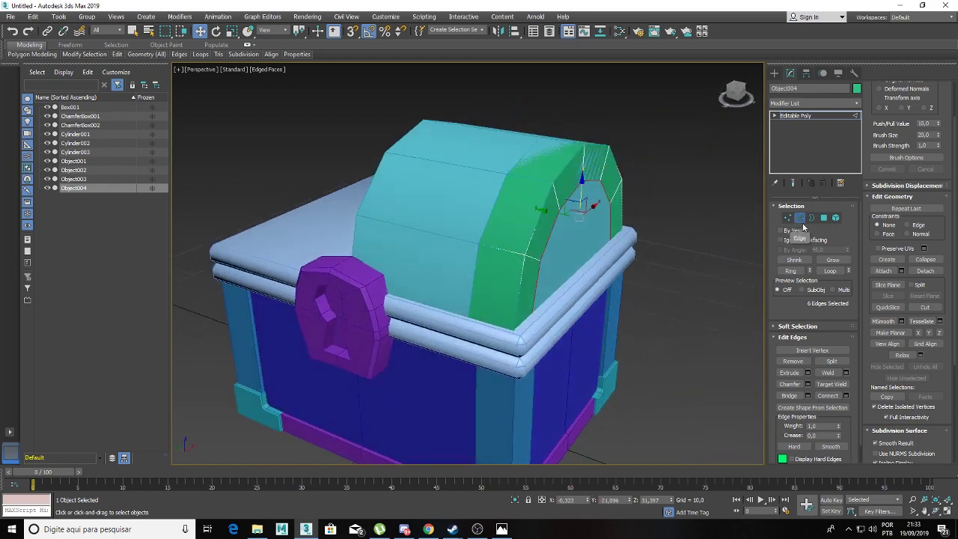
Step: Extrude all 12 green band faces by Local Normal with a height of 0,352
{"action": "left_click", "coordinate": [823, 218], "text": "ctrl"}
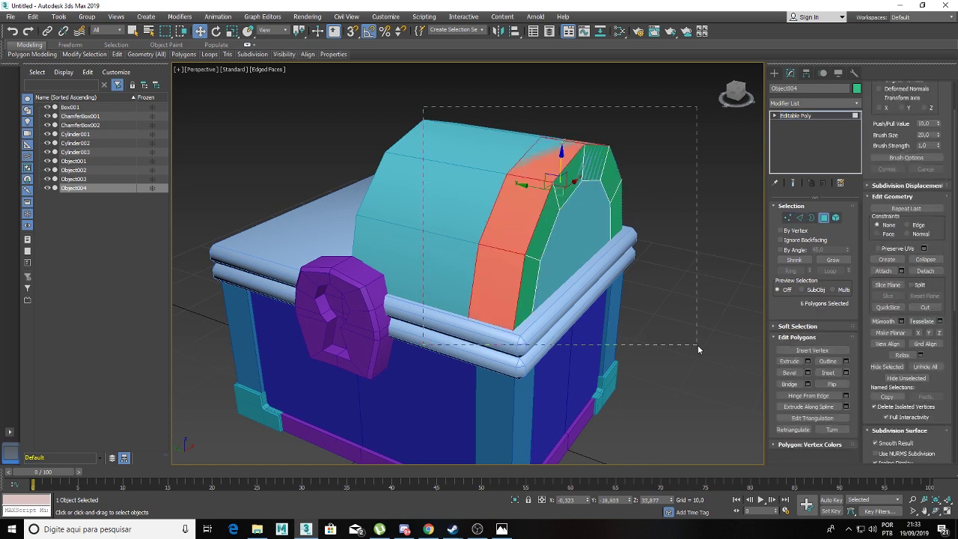
{"action": "left_click_drag", "start_coordinate": [697, 345], "coordinate": [697, 349]}
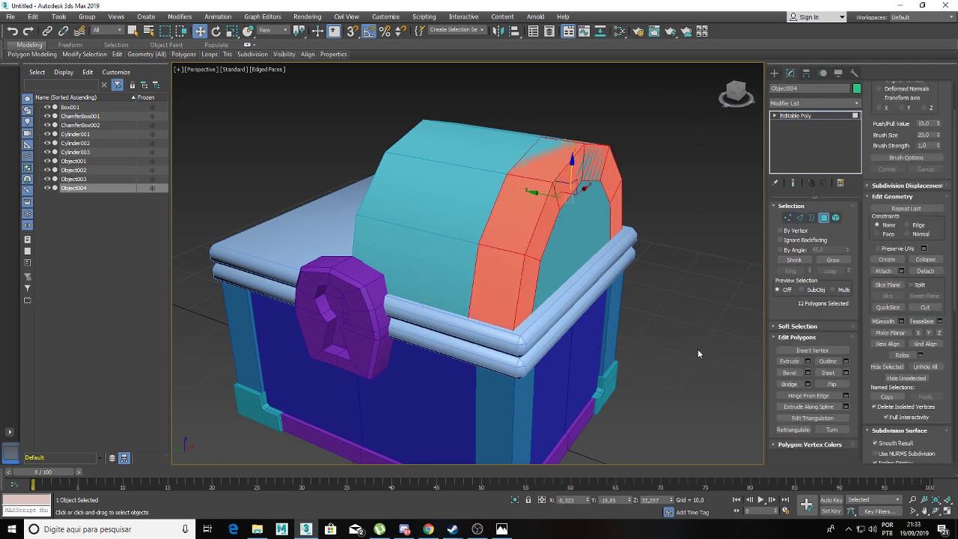
{"action": "left_click", "coordinate": [807, 360]}
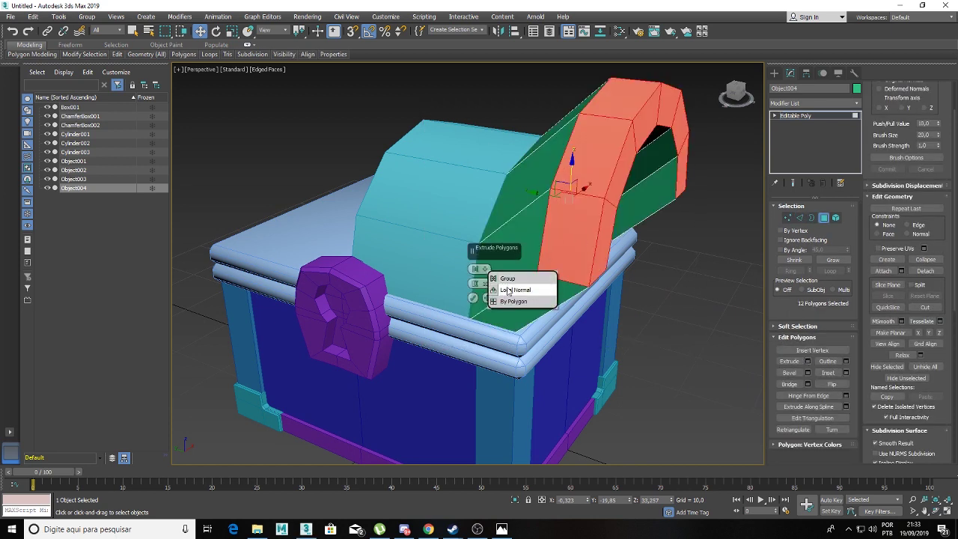
{"action": "left_click", "coordinate": [510, 289]}
{"action": "mouse_move", "coordinate": [559, 275]}
{"action": "middle_mouse_down", "text": "alt"}
{"action": "mouse_move", "coordinate": [545, 268]}
{"action": "mouse_move", "coordinate": [600, 261]}
{"action": "middle_mouse_up", "text": "alt"}
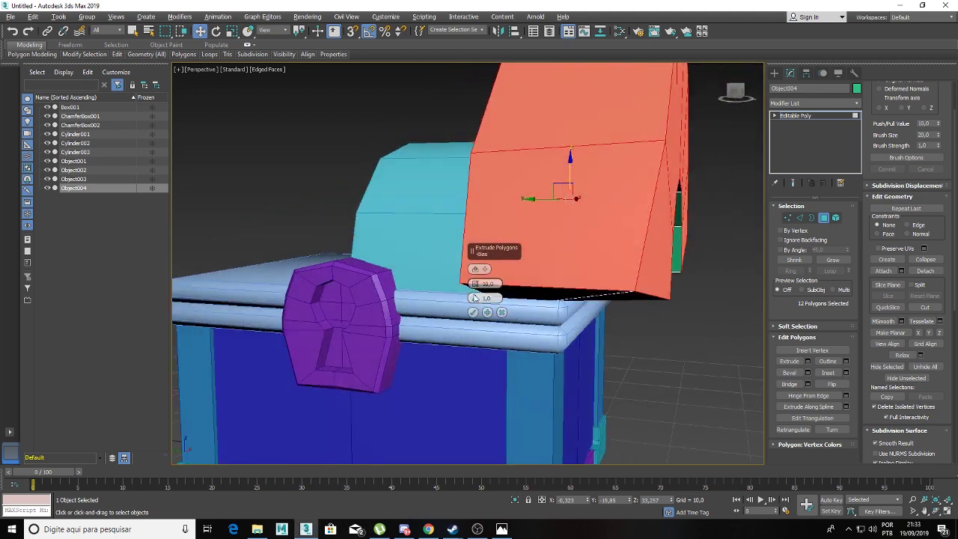
{"action": "left_click_drag", "start_coordinate": [473, 284], "coordinate": [470, 317]}
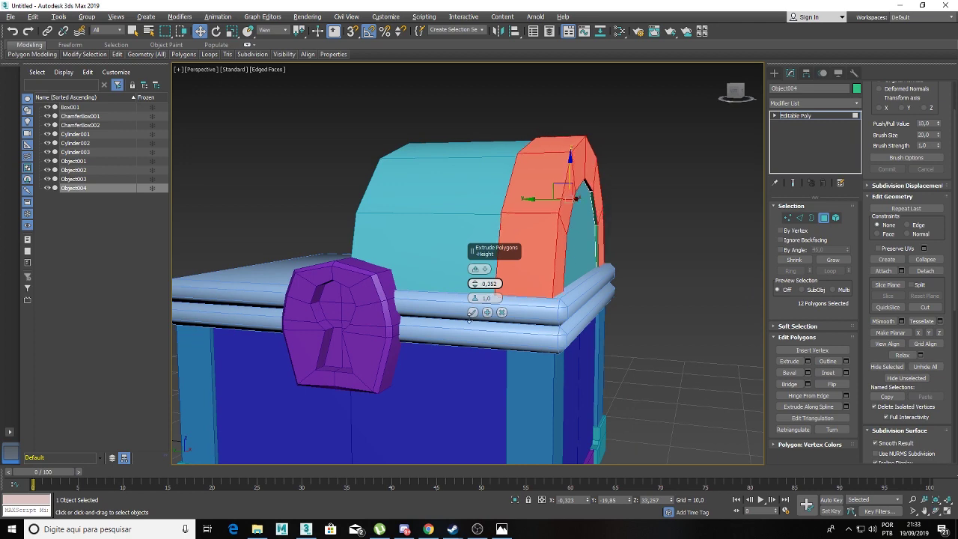
{"action": "middle_click_drag", "start_coordinate": [468, 320], "coordinate": [494, 322], "text": "alt"}
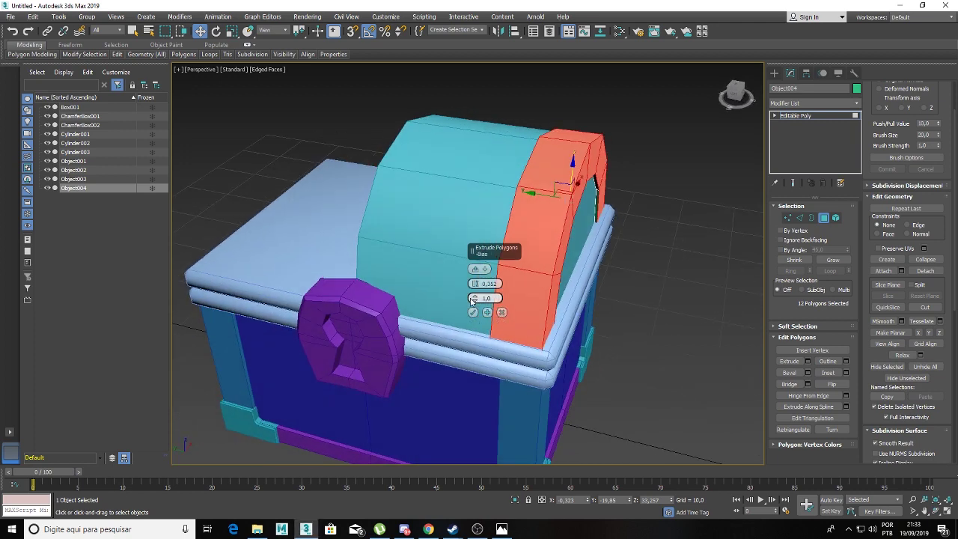
{"action": "left_click_drag", "start_coordinate": [475, 286], "coordinate": [474, 285]}
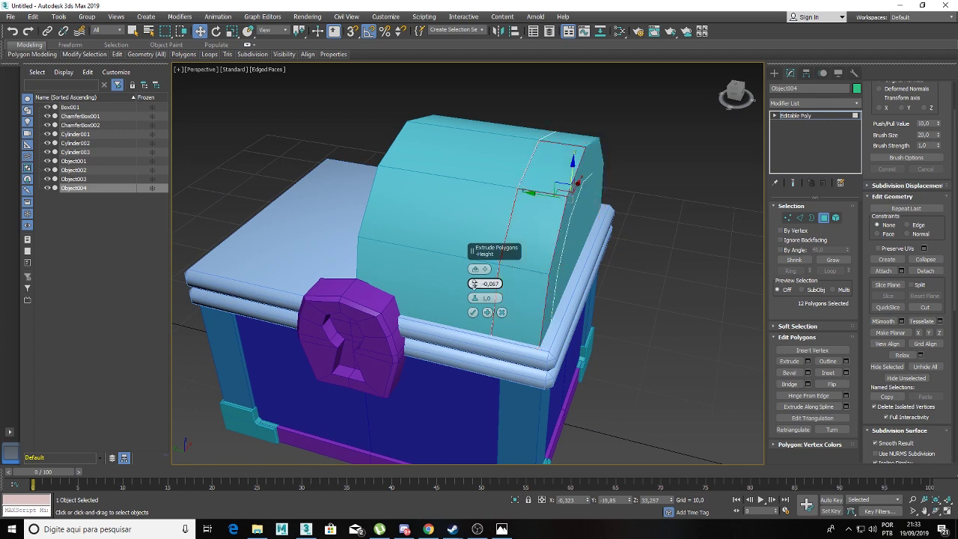
{"action": "key", "text": "ctrl+z"}
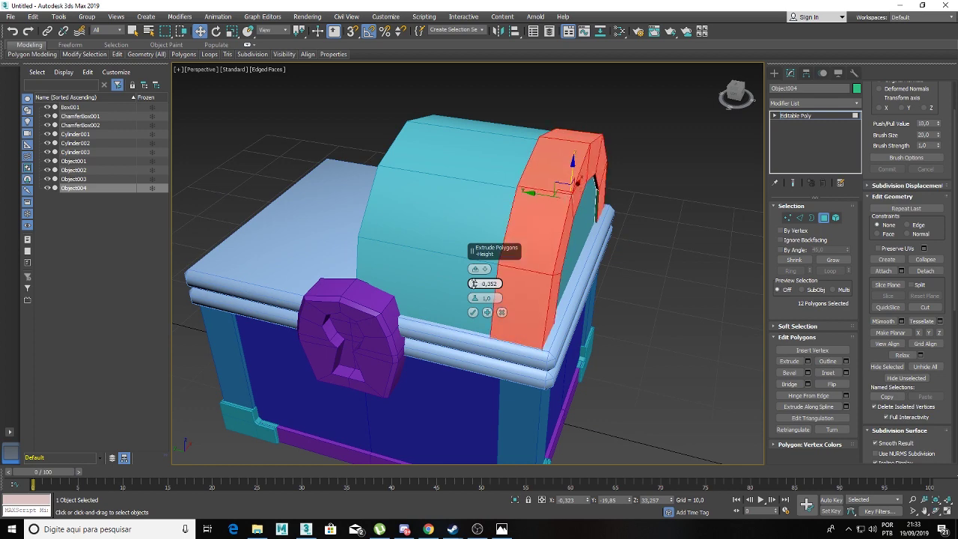
{"action": "middle_click_drag", "start_coordinate": [473, 286], "coordinate": [497, 256], "text": "alt"}
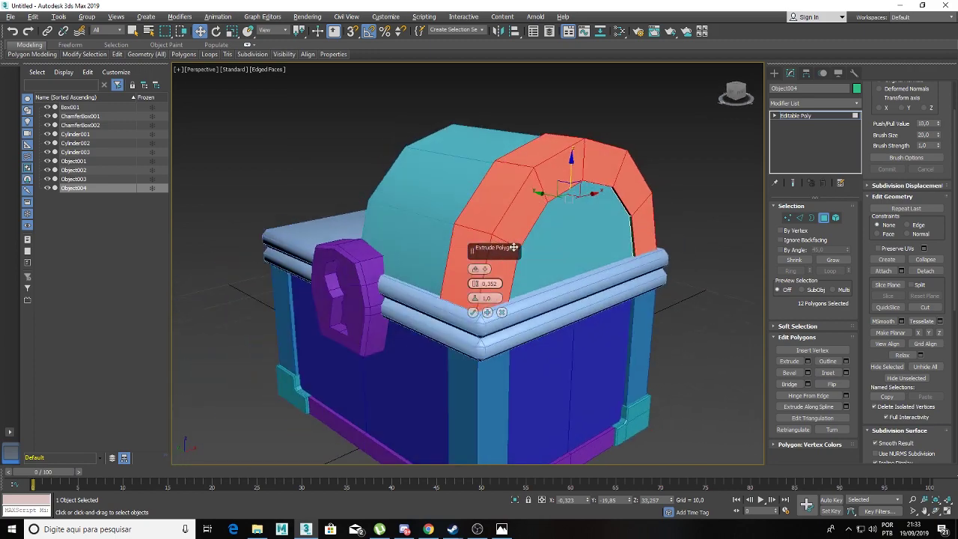
{"action": "left_click", "coordinate": [473, 312]}
{"action": "mouse_move", "coordinate": [478, 246]}
{"action": "middle_mouse_down", "text": "alt"}
{"action": "mouse_move", "coordinate": [503, 248]}
{"action": "mouse_move", "coordinate": [503, 218]}
{"action": "mouse_move", "coordinate": [541, 241]}
{"action": "mouse_move", "coordinate": [520, 248]}
{"action": "middle_mouse_up", "text": "alt"}
Step: Hide everything except the green band and delete its thin end faces
{"action": "right_click", "coordinate": [514, 230]}
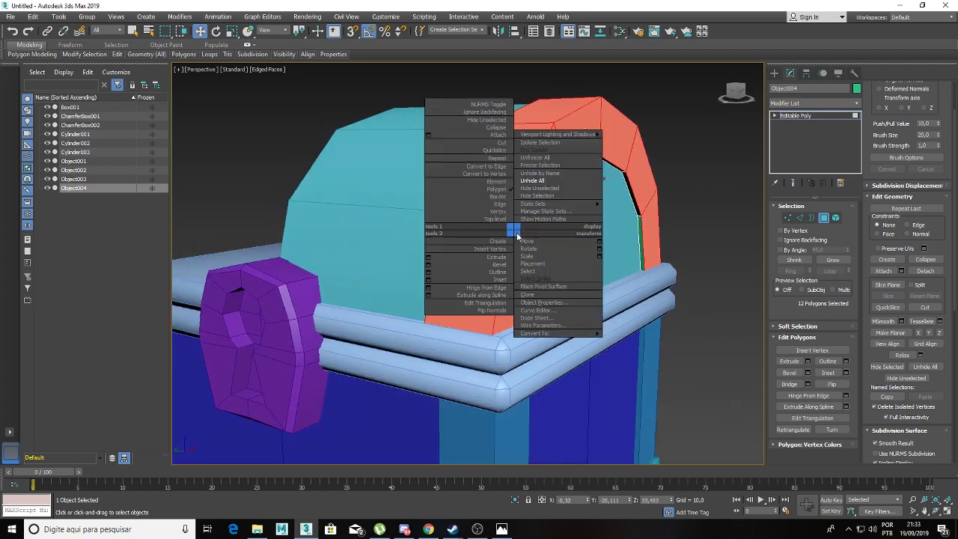
{"action": "left_click", "coordinate": [554, 189]}
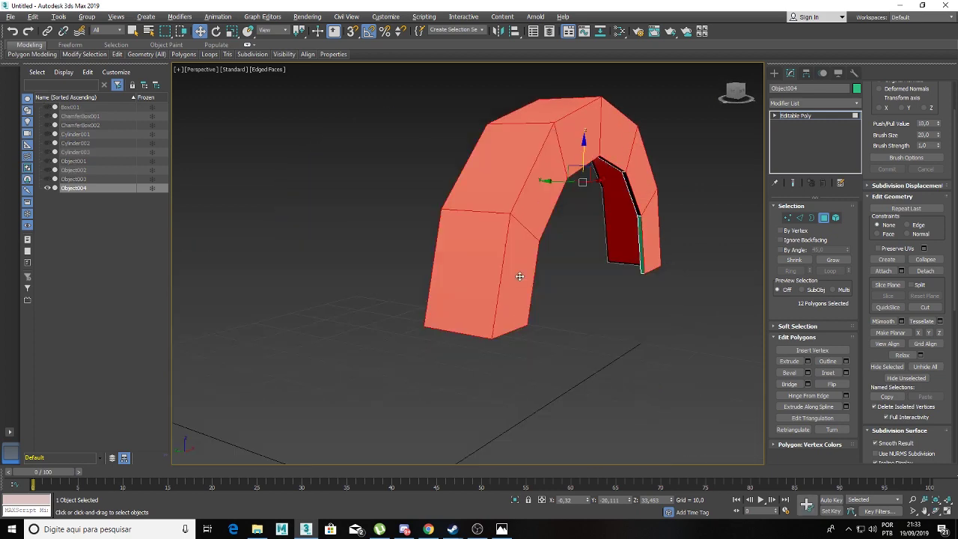
{"action": "middle_click_drag", "start_coordinate": [519, 274], "coordinate": [528, 236], "text": "alt"}
{"action": "left_click", "coordinate": [512, 165]}
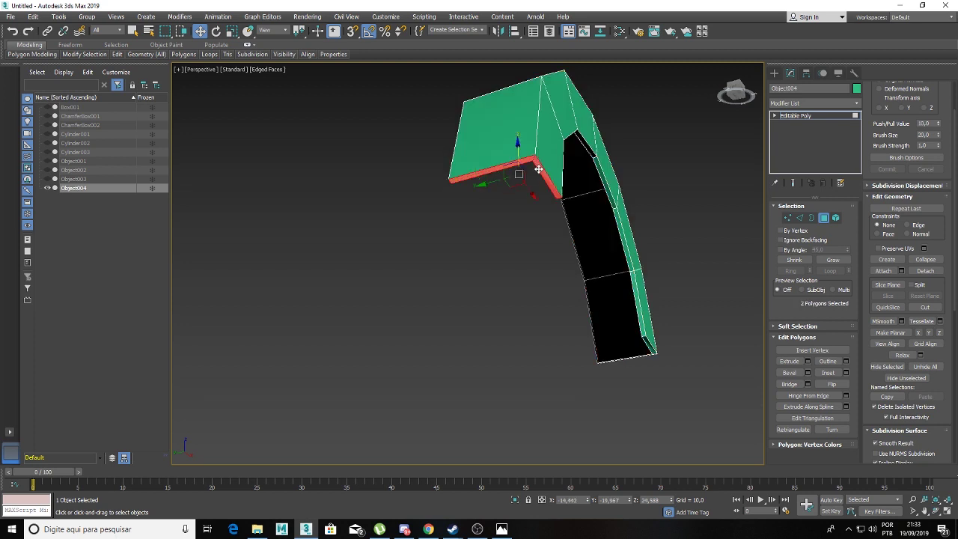
{"action": "key", "text": "ctrl+d"}
Step: Delete the leftover face at the strip's bottom corner
{"action": "left_click", "coordinate": [650, 345]}
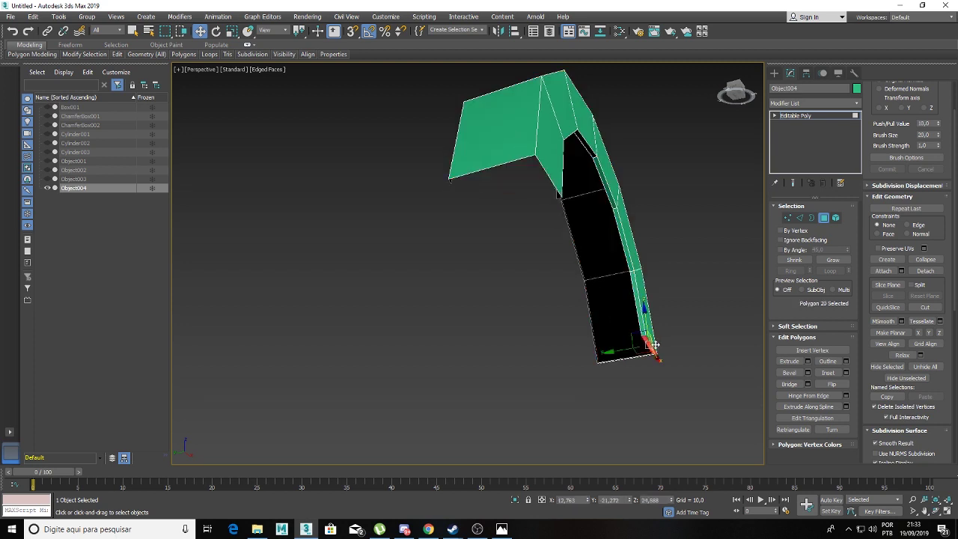
{"action": "scroll", "coordinate": [656, 336], "scroll_direction": "up", "scroll_amount": 3}
{"action": "scroll", "coordinate": [656, 336], "scroll_direction": "up", "scroll_amount": 3}
{"action": "key", "text": "z"}
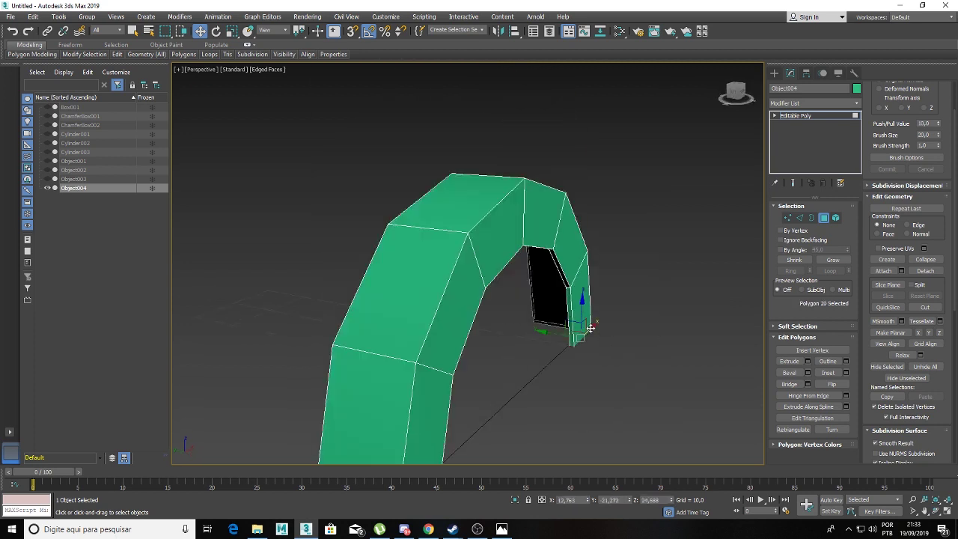
{"action": "key", "text": "ctrl+d"}
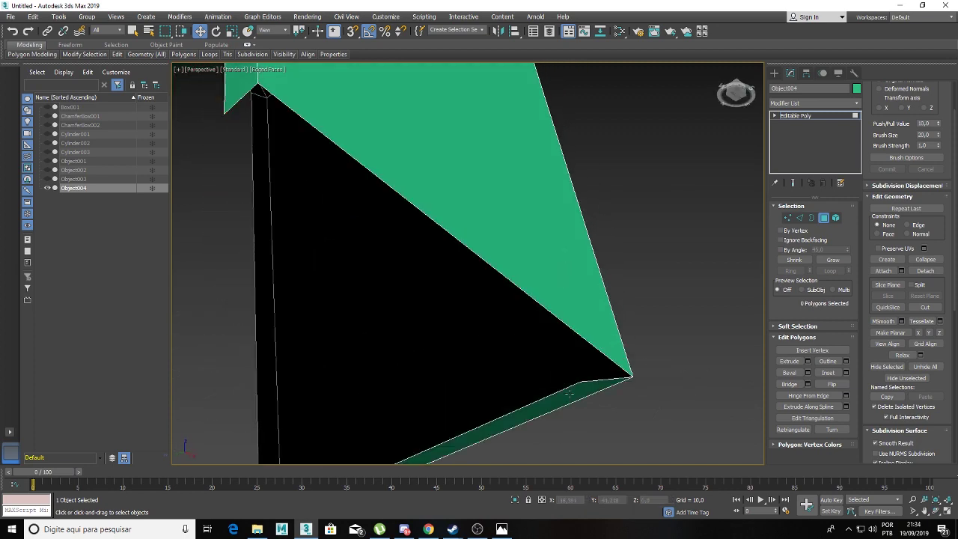
{"action": "scroll", "coordinate": [565, 306], "scroll_direction": "down", "scroll_amount": 2}
{"action": "scroll", "coordinate": [560, 359], "scroll_direction": "down", "scroll_amount": 3}
{"action": "mouse_move", "coordinate": [505, 324]}
{"action": "middle_mouse_down"}
{"action": "mouse_move", "coordinate": [551, 340]}
{"action": "mouse_move", "coordinate": [551, 330]}
{"action": "mouse_move", "coordinate": [598, 336]}
{"action": "mouse_move", "coordinate": [500, 340]}
{"action": "middle_mouse_up"}
{"action": "scroll", "coordinate": [551, 341], "scroll_direction": "down", "scroll_amount": 5}
Step: Unhide all the chest's parts
{"action": "right_click", "coordinate": [511, 219]}
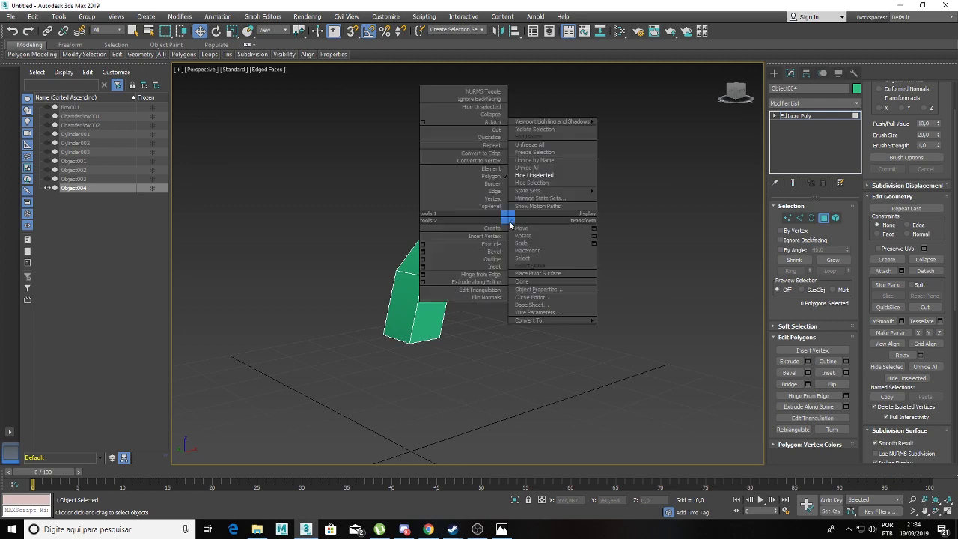
{"action": "left_click", "coordinate": [537, 169]}
{"action": "scroll", "coordinate": [514, 261], "scroll_direction": "up", "scroll_amount": 1}
{"action": "mouse_move", "coordinate": [514, 260]}
{"action": "middle_mouse_down", "text": "alt"}
{"action": "mouse_move", "coordinate": [496, 261]}
{"action": "mouse_move", "coordinate": [480, 217]}
{"action": "middle_mouse_up", "text": "alt"}
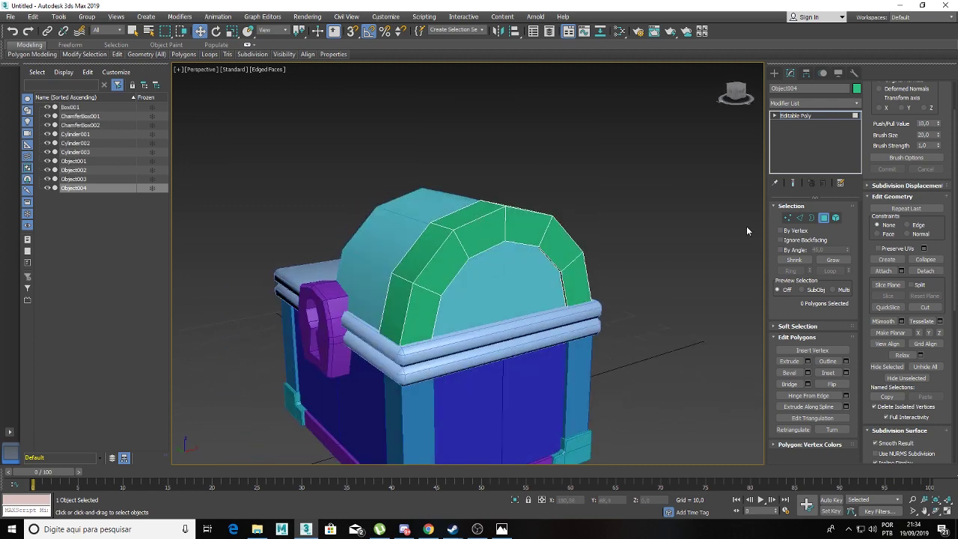
Step: Chamfer the green band's arch edge loop with an amount of 0,441
{"action": "left_click", "coordinate": [799, 217]}
{"action": "double_click", "coordinate": [470, 224]}
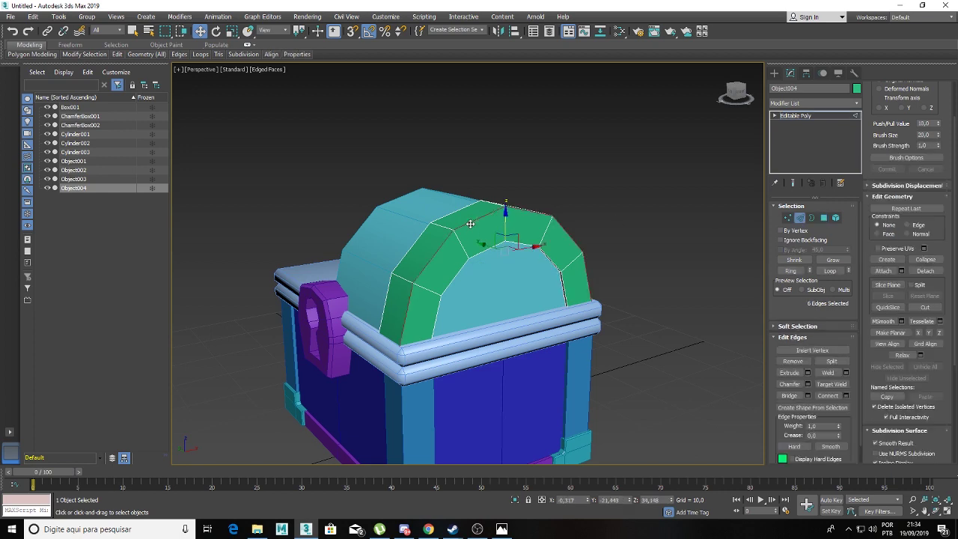
{"action": "left_click", "coordinate": [808, 384]}
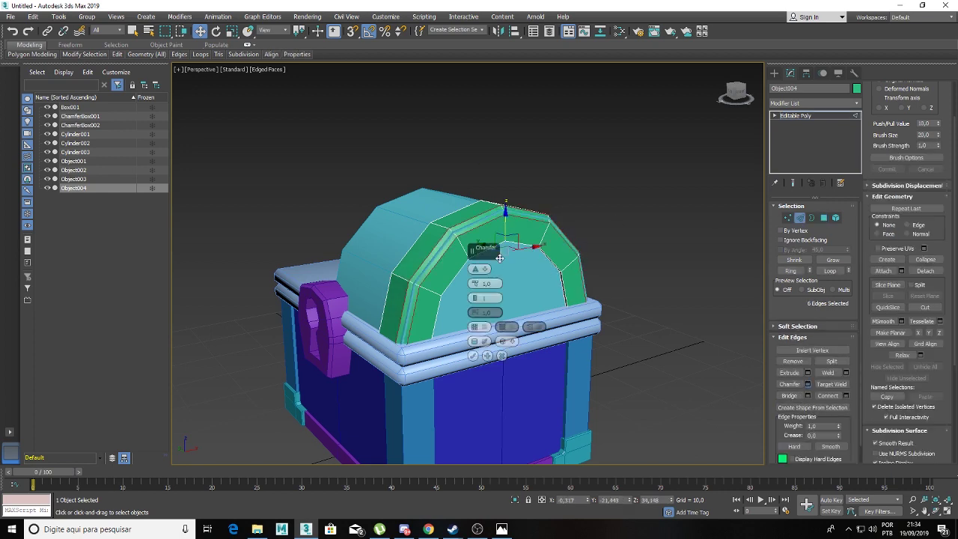
{"action": "scroll", "coordinate": [438, 244], "scroll_direction": "up", "scroll_amount": 2}
{"action": "middle_click_drag", "start_coordinate": [439, 244], "coordinate": [471, 285], "text": "alt"}
{"action": "left_click_drag", "start_coordinate": [474, 286], "coordinate": [480, 302]}
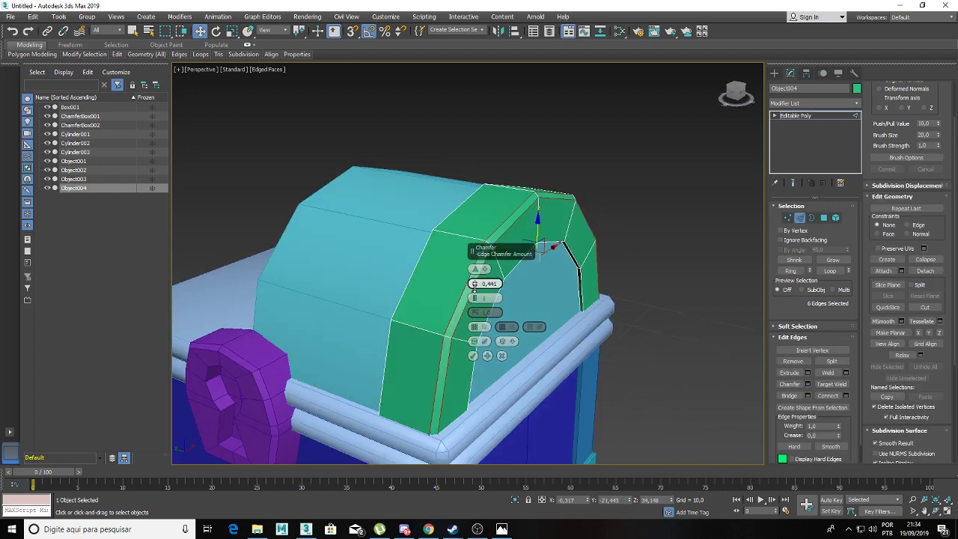
{"action": "left_click", "coordinate": [472, 355]}
{"action": "left_click", "coordinate": [643, 236]}
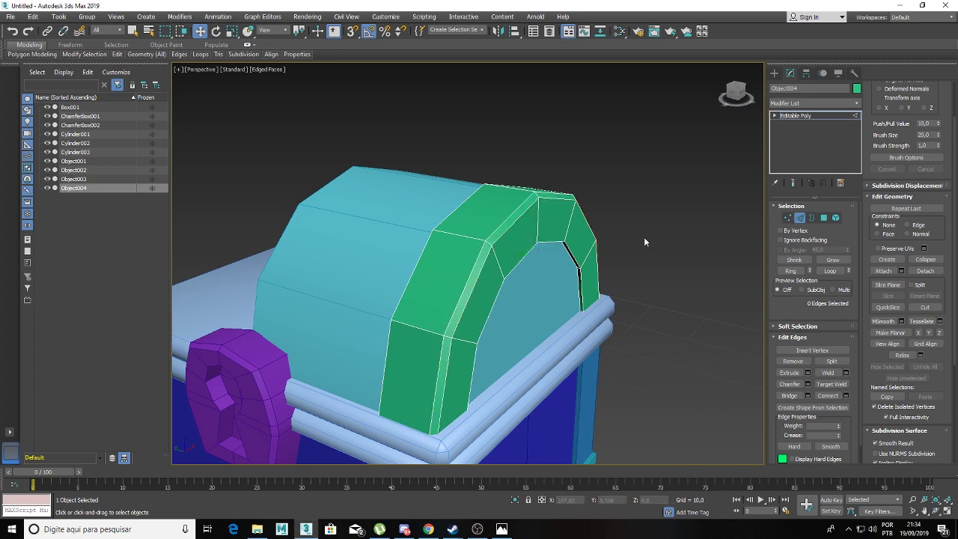
{"action": "scroll", "coordinate": [643, 236], "scroll_direction": "down", "scroll_amount": 3}
{"action": "scroll", "coordinate": [643, 237], "scroll_direction": "up", "scroll_amount": 3}
{"action": "middle_click_drag", "start_coordinate": [644, 236], "coordinate": [617, 229], "text": "alt"}
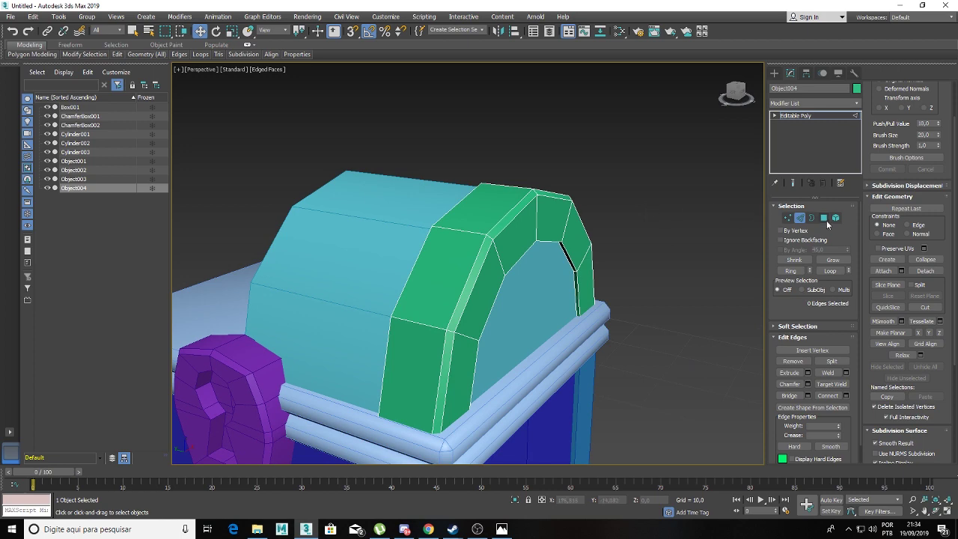
Step: Detach a clone of the band's top polygons as Object005
{"action": "key", "text": "4"}
{"action": "middle_click_drag", "start_coordinate": [576, 214], "coordinate": [479, 176], "text": "alt"}
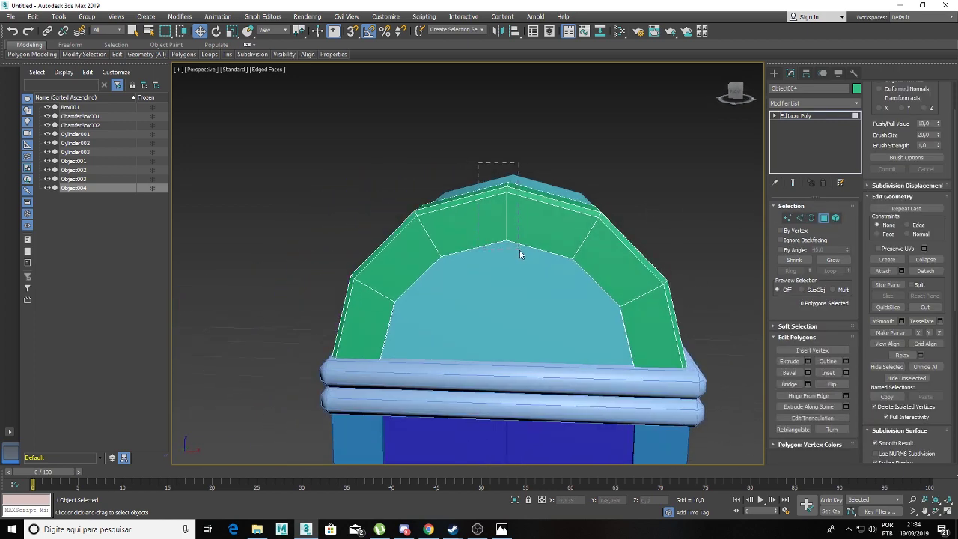
{"action": "left_click_drag", "start_coordinate": [519, 255], "coordinate": [519, 254]}
{"action": "mouse_move", "coordinate": [519, 254]}
{"action": "middle_mouse_down", "text": "alt"}
{"action": "mouse_move", "coordinate": [536, 258]}
{"action": "mouse_move", "coordinate": [489, 239]}
{"action": "middle_mouse_up", "text": "alt"}
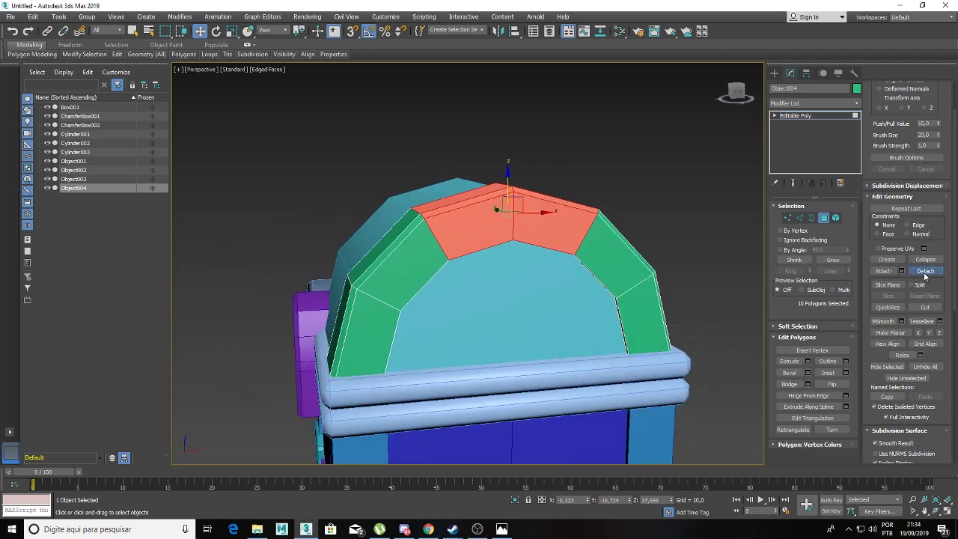
{"action": "left_click", "coordinate": [925, 271]}
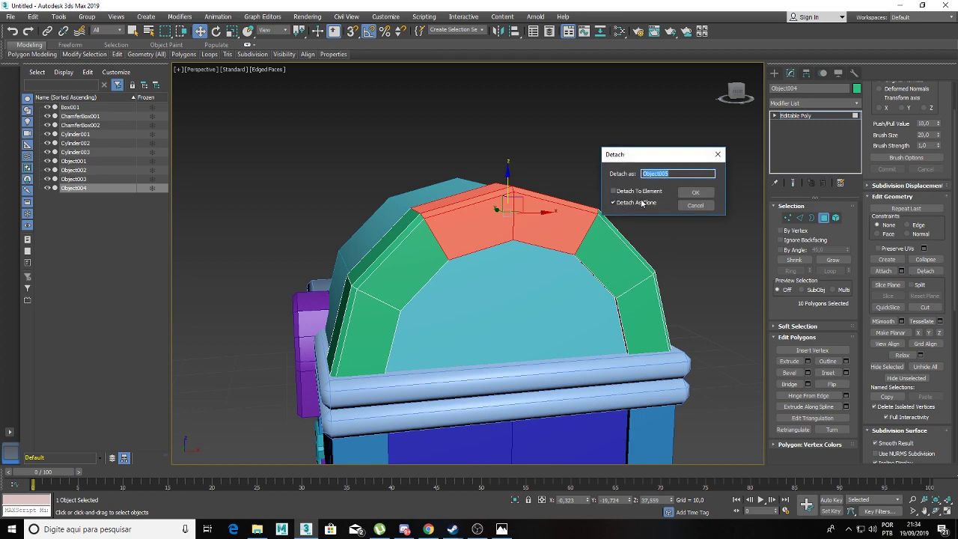
{"action": "left_click", "coordinate": [695, 192]}
{"action": "left_click", "coordinate": [79, 197]}
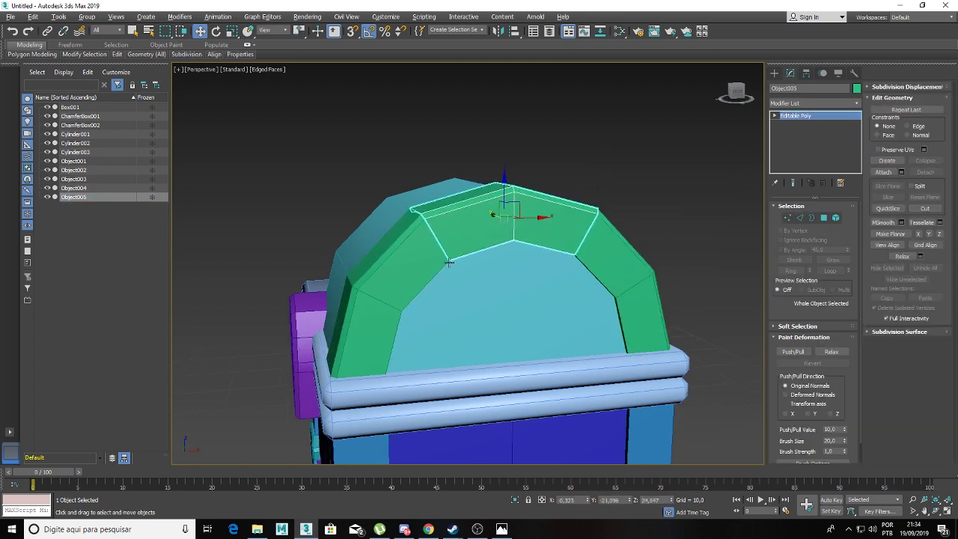
Step: Give Object005 a brighter green object colour
{"action": "middle_click_drag", "start_coordinate": [449, 262], "coordinate": [796, 151], "text": "alt"}
{"action": "left_click", "coordinate": [856, 89]}
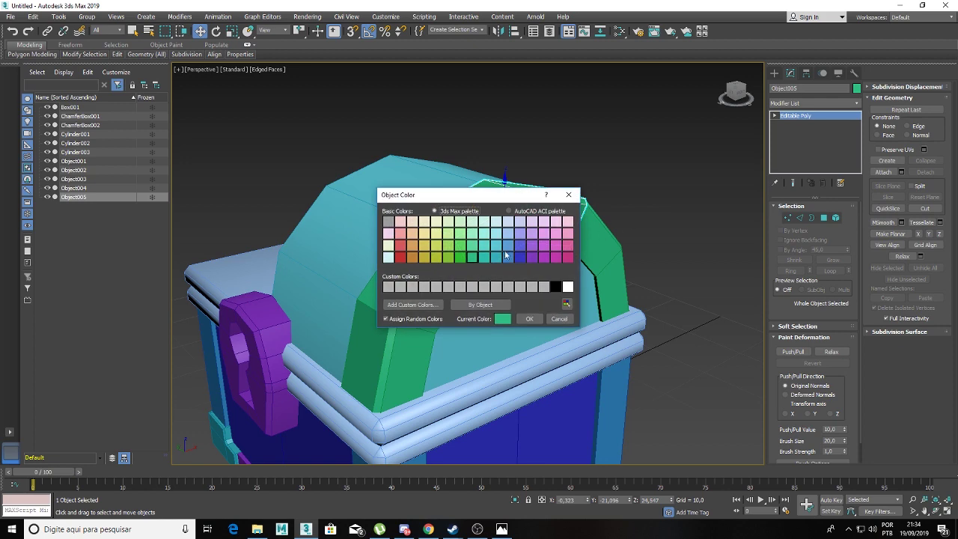
{"action": "left_click", "coordinate": [459, 257]}
{"action": "left_click", "coordinate": [529, 319]}
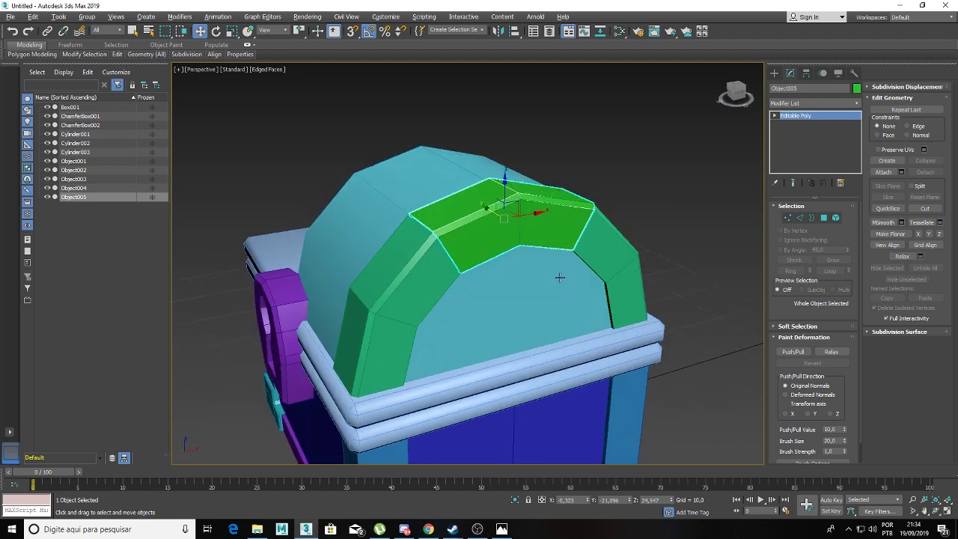
Step: Extrude Object005's polygons outward by 0,212
{"action": "middle_click_drag", "start_coordinate": [573, 273], "coordinate": [613, 262], "text": "alt"}
{"action": "left_click", "coordinate": [823, 217]}
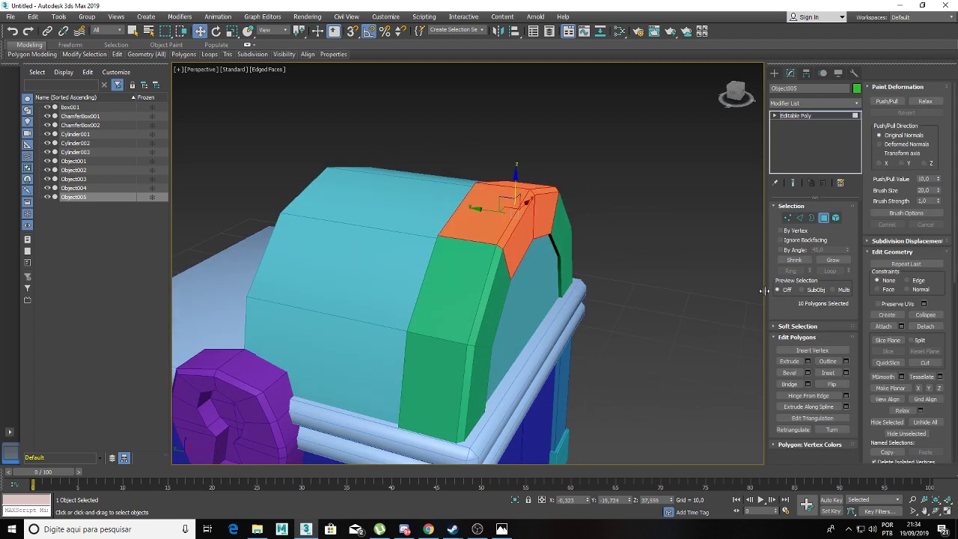
{"action": "left_click", "coordinate": [808, 361]}
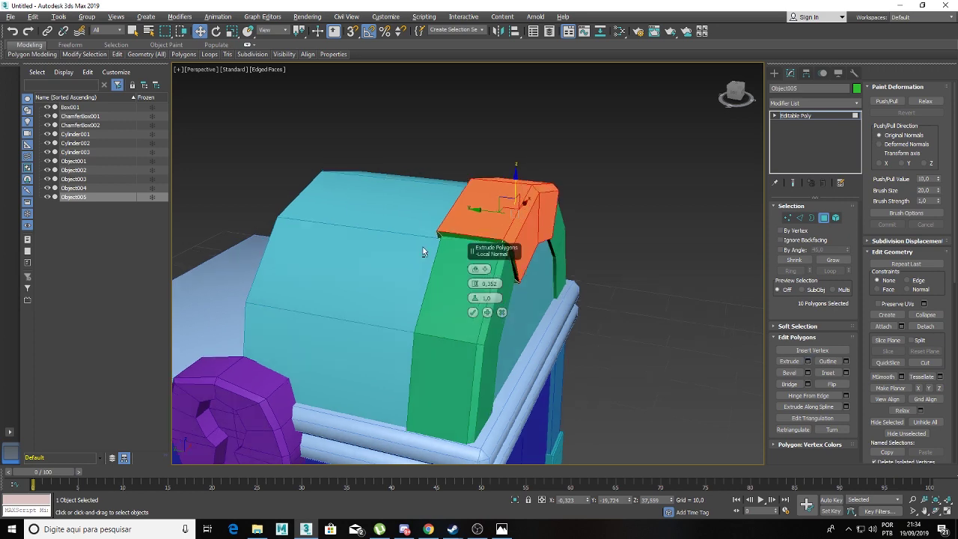
{"action": "mouse_move", "coordinate": [424, 248]}
{"action": "middle_mouse_down", "text": "alt"}
{"action": "mouse_move", "coordinate": [480, 238]}
{"action": "mouse_move", "coordinate": [434, 238]}
{"action": "mouse_move", "coordinate": [444, 236]}
{"action": "middle_mouse_up", "text": "alt"}
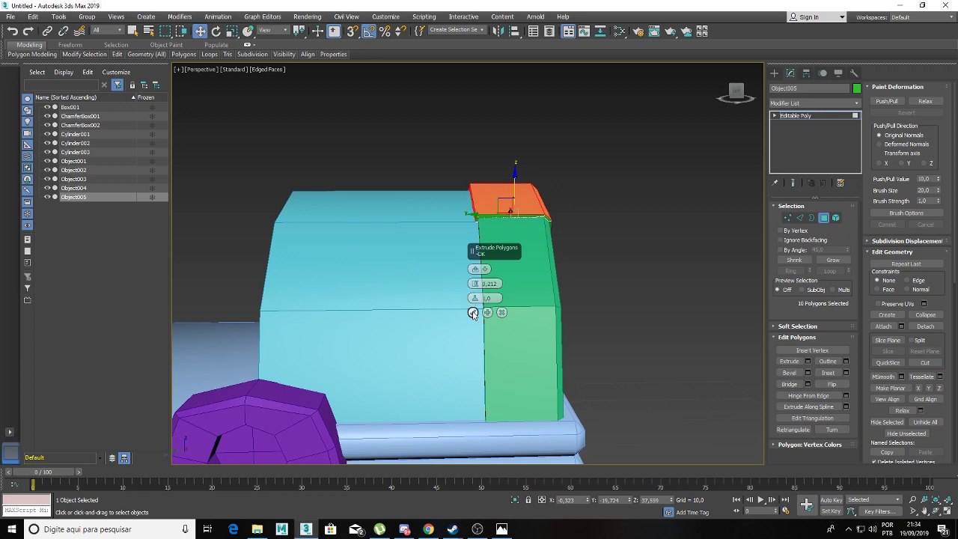
{"action": "left_click", "coordinate": [472, 312]}
{"action": "mouse_move", "coordinate": [472, 312]}
{"action": "middle_mouse_down", "text": "alt"}
{"action": "mouse_move", "coordinate": [450, 242]}
{"action": "mouse_move", "coordinate": [428, 245]}
{"action": "middle_mouse_up", "text": "alt"}
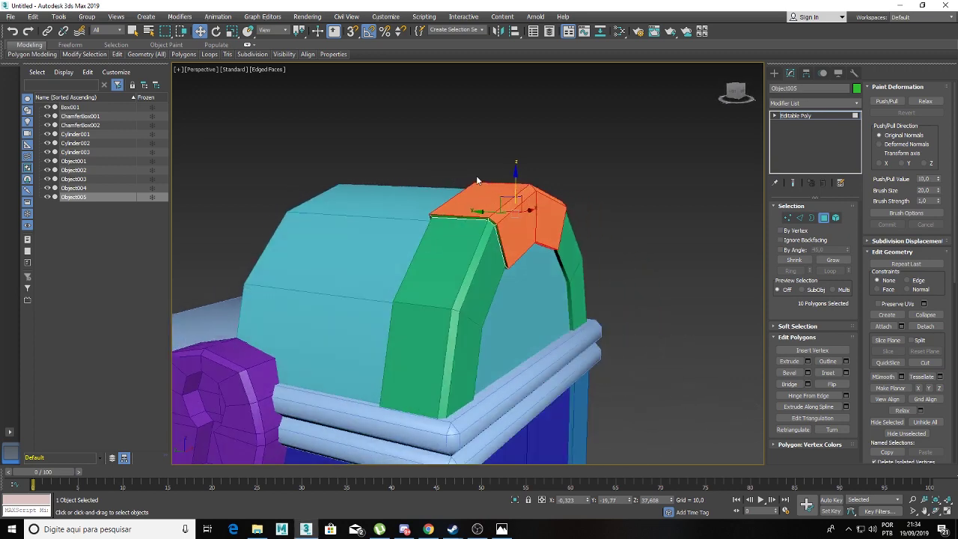
{"action": "scroll", "coordinate": [476, 180], "scroll_direction": "up", "scroll_amount": 2}
Step: Isolate the piece, invert the selection and delete the two left rim faces
{"action": "right_click", "coordinate": [498, 193]}
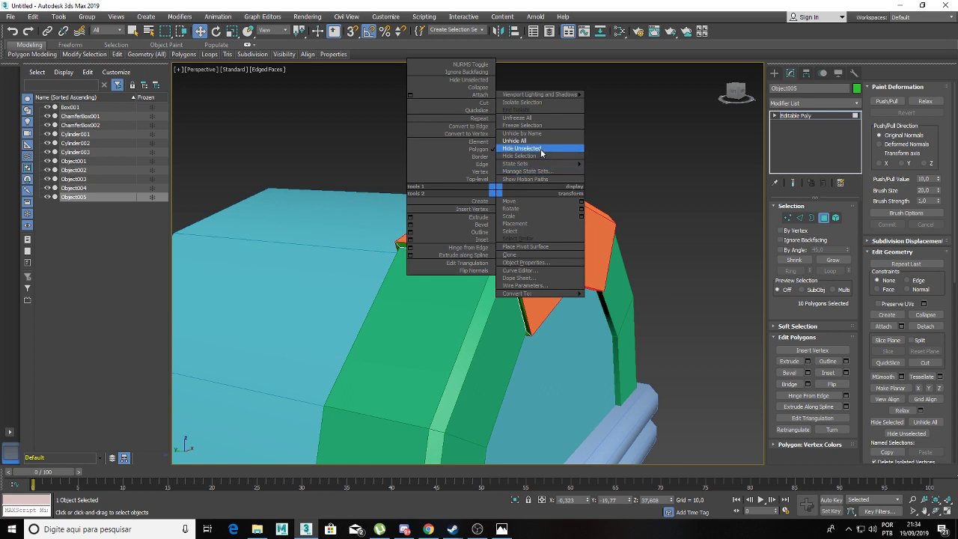
{"action": "left_click", "coordinate": [541, 153]}
{"action": "middle_click_drag", "start_coordinate": [541, 153], "coordinate": [550, 173], "text": "alt"}
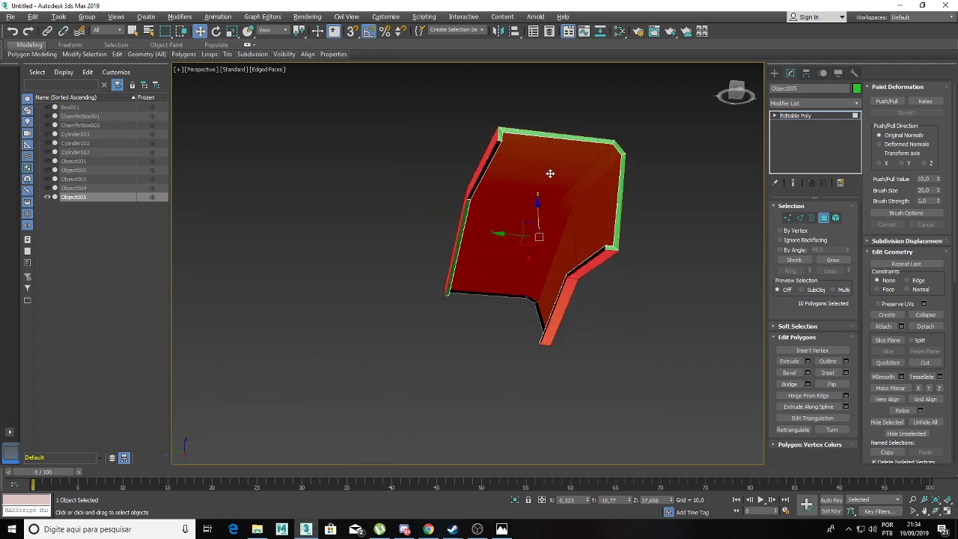
{"action": "key", "text": "ctrl+i"}
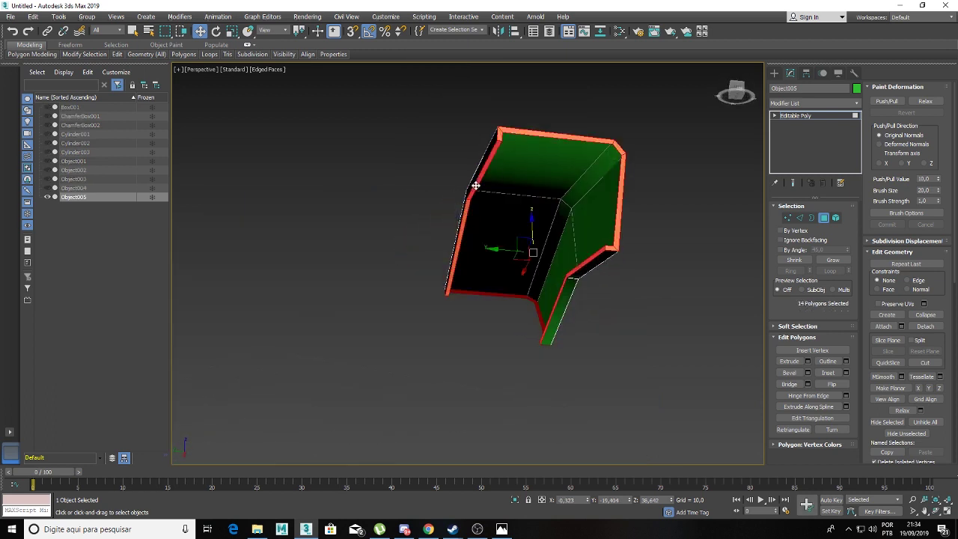
{"action": "left_click", "coordinate": [476, 187]}
{"action": "left_click", "coordinate": [462, 221], "text": "ctrl"}
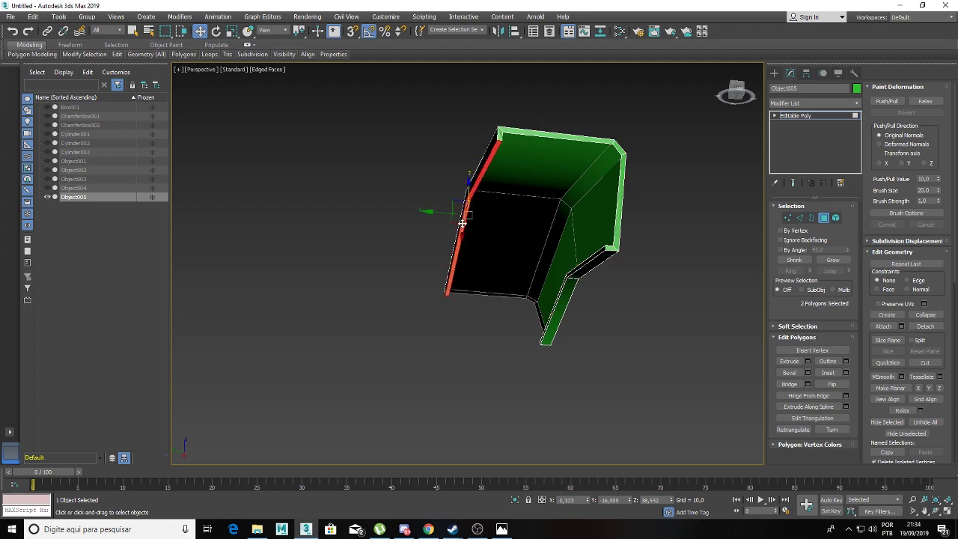
{"action": "key", "text": "Delete"}
Step: Check the faces at the right inner corner and clear the selection
{"action": "left_click", "coordinate": [589, 258]}
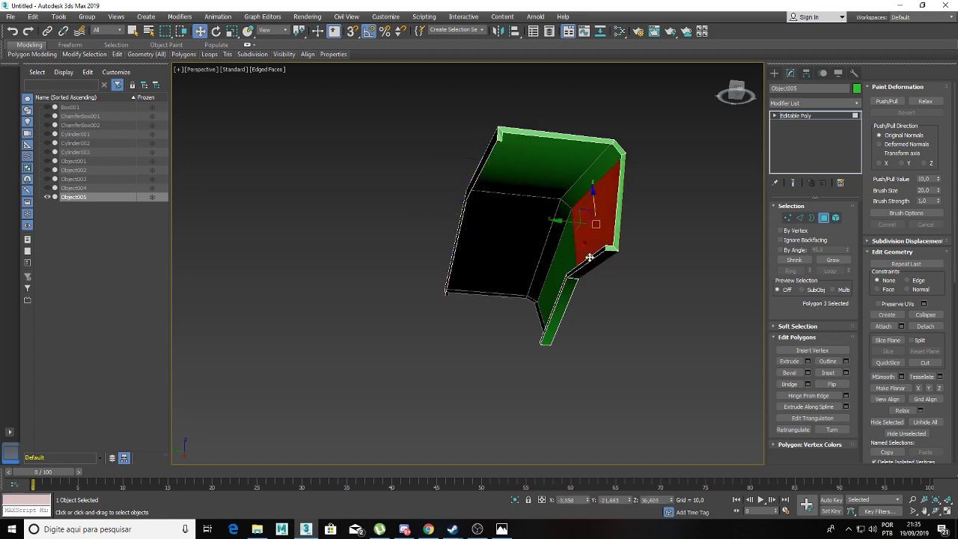
{"action": "scroll", "coordinate": [589, 279], "scroll_direction": "up", "scroll_amount": 3}
{"action": "scroll", "coordinate": [585, 280], "scroll_direction": "up", "scroll_amount": 3}
{"action": "scroll", "coordinate": [581, 297], "scroll_direction": "up", "scroll_amount": 2}
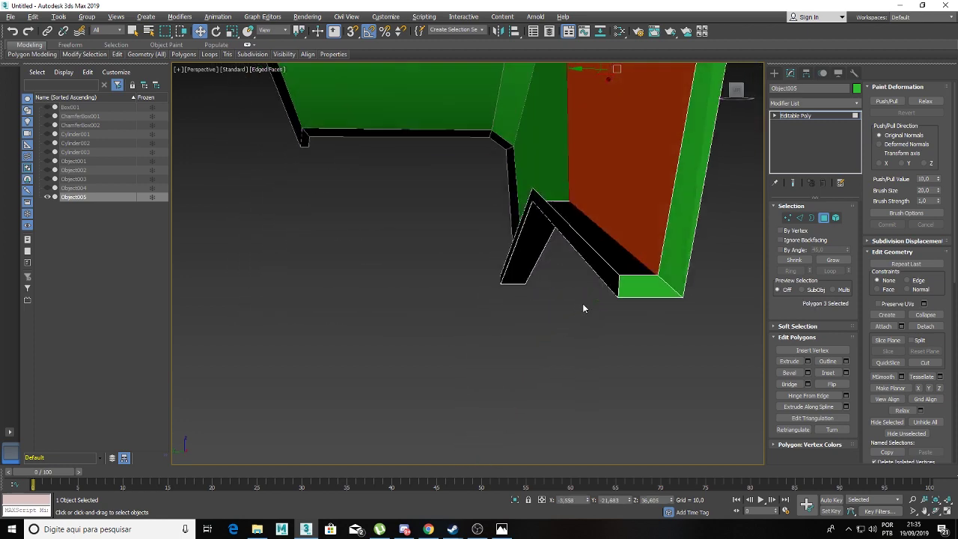
{"action": "scroll", "coordinate": [582, 303], "scroll_direction": "up", "scroll_amount": 2}
{"action": "left_click", "coordinate": [572, 231]}
{"action": "left_click", "coordinate": [493, 239]}
{"action": "left_click", "coordinate": [478, 219]}
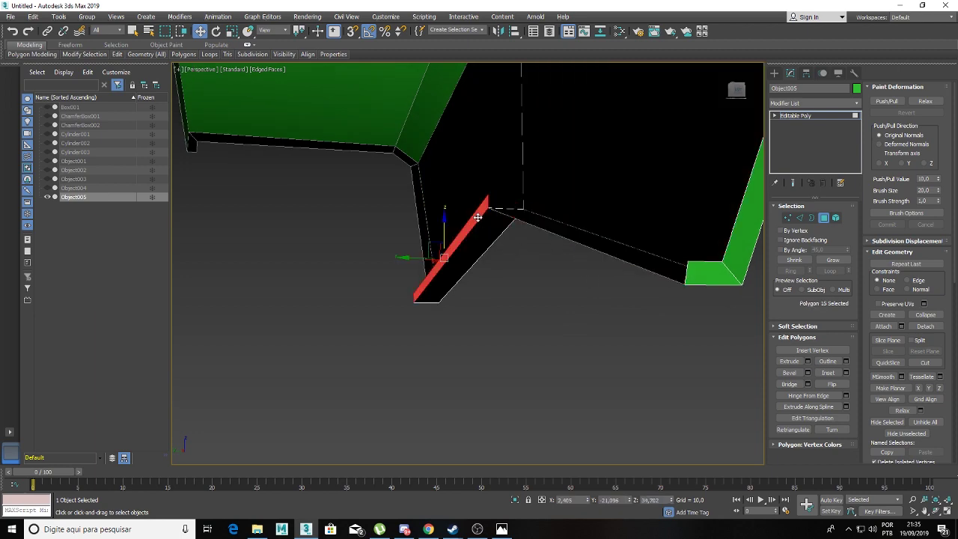
{"action": "left_click", "coordinate": [445, 234]}
{"action": "scroll", "coordinate": [444, 235], "scroll_direction": "down", "scroll_amount": 5}
{"action": "middle_click_drag", "start_coordinate": [424, 230], "coordinate": [619, 237], "text": "alt"}
Step: Unhide all objects, leave polygon mode and select the lid dome
{"action": "right_click", "coordinate": [606, 209]}
{"action": "left_click", "coordinate": [641, 160]}
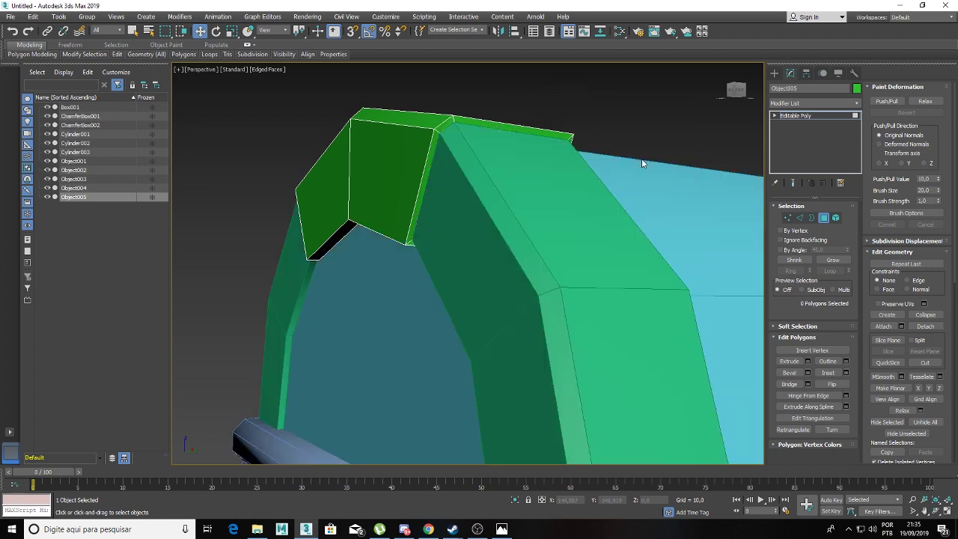
{"action": "mouse_move", "coordinate": [571, 199]}
{"action": "middle_mouse_down", "text": "alt"}
{"action": "mouse_move", "coordinate": [601, 166]}
{"action": "mouse_move", "coordinate": [706, 212]}
{"action": "mouse_move", "coordinate": [740, 206]}
{"action": "mouse_move", "coordinate": [635, 219]}
{"action": "mouse_move", "coordinate": [659, 232]}
{"action": "mouse_move", "coordinate": [642, 247]}
{"action": "mouse_move", "coordinate": [662, 238]}
{"action": "mouse_move", "coordinate": [678, 271]}
{"action": "mouse_move", "coordinate": [610, 261]}
{"action": "mouse_move", "coordinate": [584, 234]}
{"action": "middle_mouse_up", "text": "alt"}
{"action": "scroll", "coordinate": [635, 219], "scroll_direction": "down", "scroll_amount": 5}
{"action": "left_click", "coordinate": [795, 115]}
{"action": "left_click", "coordinate": [712, 241]}
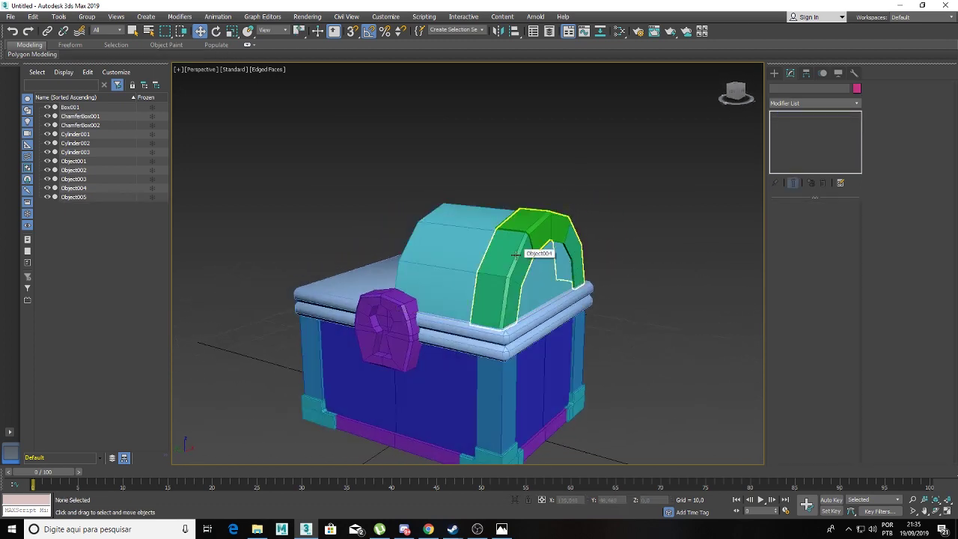
{"action": "scroll", "coordinate": [523, 254], "scroll_direction": "up", "scroll_amount": 3}
{"action": "scroll", "coordinate": [474, 267], "scroll_direction": "up", "scroll_amount": 3}
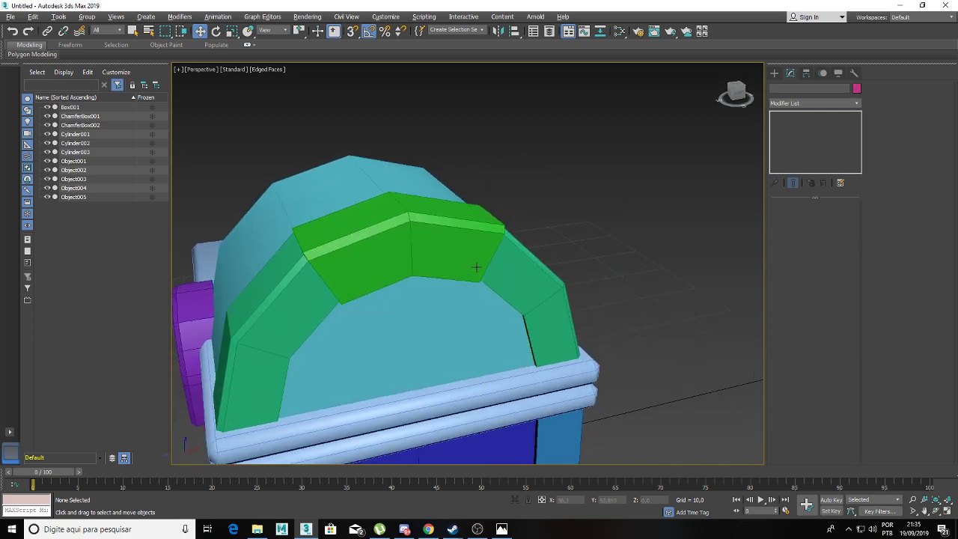
{"action": "scroll", "coordinate": [445, 306], "scroll_direction": "up", "scroll_amount": 2}
{"action": "scroll", "coordinate": [445, 306], "scroll_direction": "down", "scroll_amount": 3}
{"action": "left_click", "coordinate": [397, 251]}
Step: Add a Symmetry modifier to the lid, mirroring on the Z axis with Flip
{"action": "scroll", "coordinate": [395, 218], "scroll_direction": "down", "scroll_amount": 3}
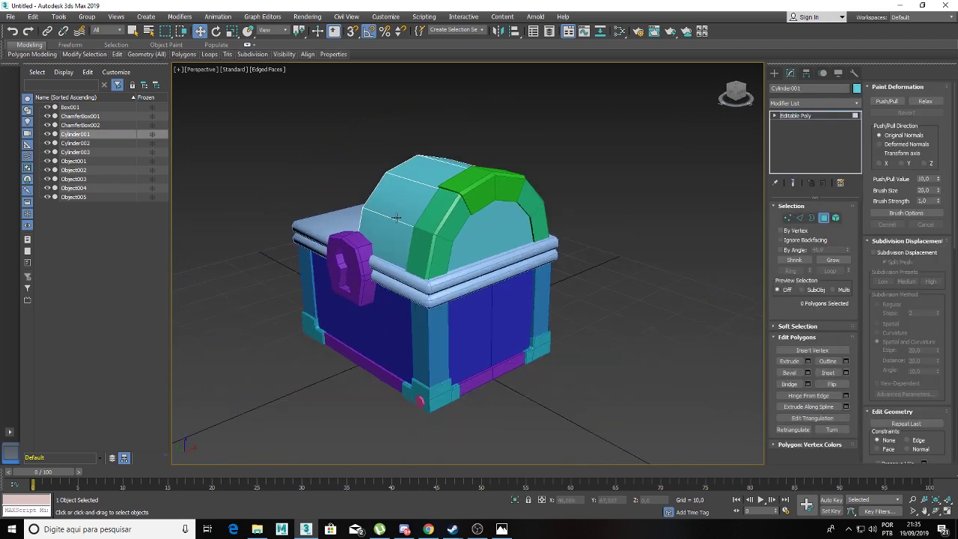
{"action": "scroll", "coordinate": [395, 217], "scroll_direction": "down", "scroll_amount": 2}
{"action": "scroll", "coordinate": [395, 217], "scroll_direction": "up", "scroll_amount": 2}
{"action": "scroll", "coordinate": [483, 182], "scroll_direction": "up", "scroll_amount": 3}
{"action": "scroll", "coordinate": [483, 182], "scroll_direction": "up", "scroll_amount": 1}
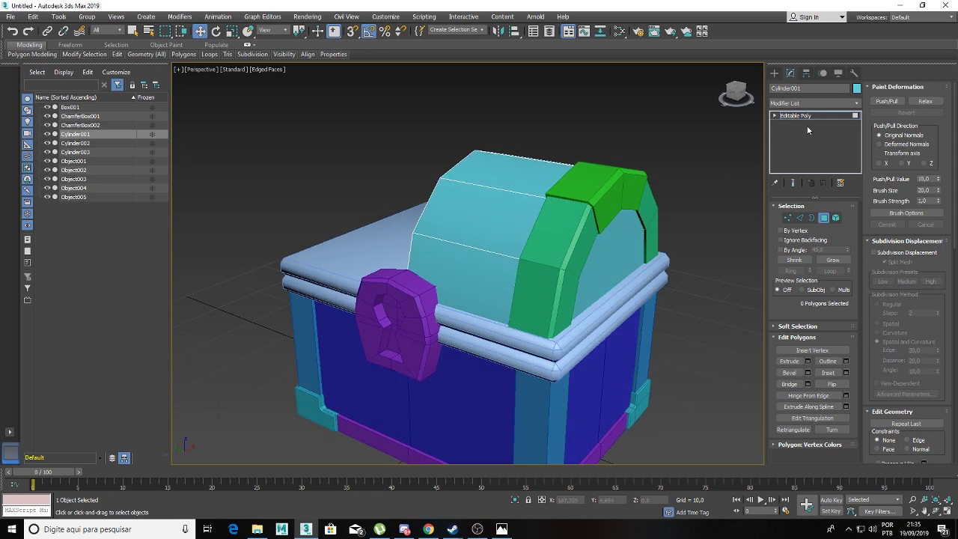
{"action": "left_click", "coordinate": [804, 103]}
{"action": "type", "text": "sym"}
{"action": "key", "text": "Return"}
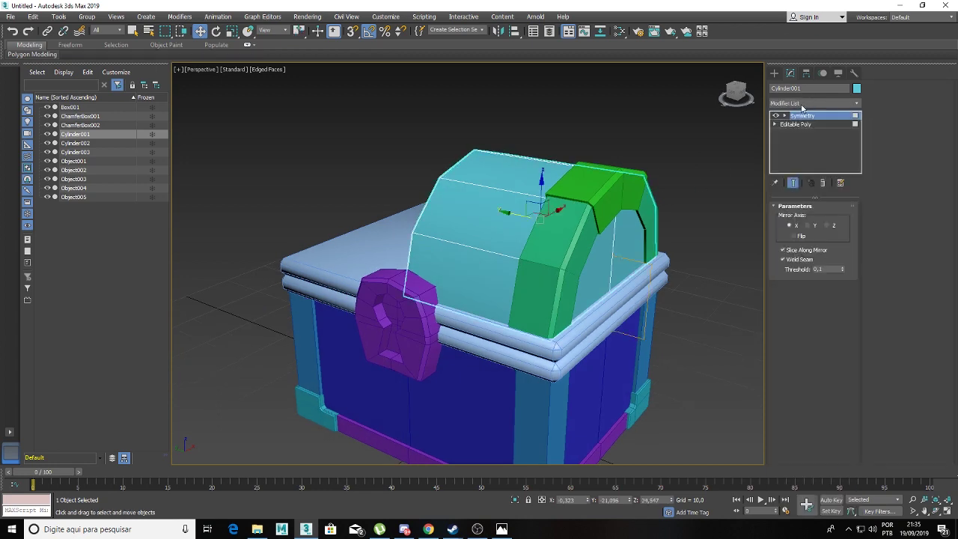
{"action": "left_click", "coordinate": [809, 226]}
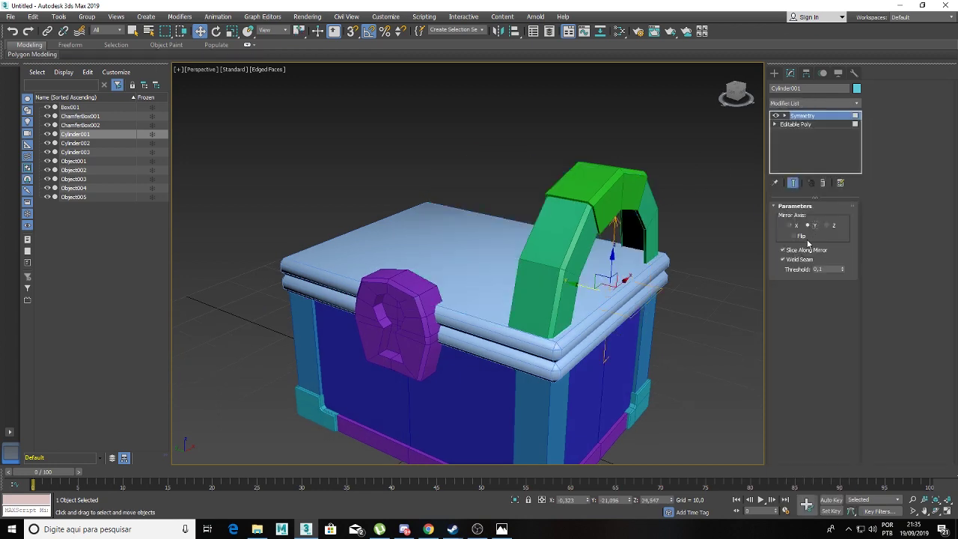
{"action": "left_click", "coordinate": [803, 238]}
{"action": "middle_click_drag", "start_coordinate": [752, 247], "coordinate": [814, 236], "text": "alt"}
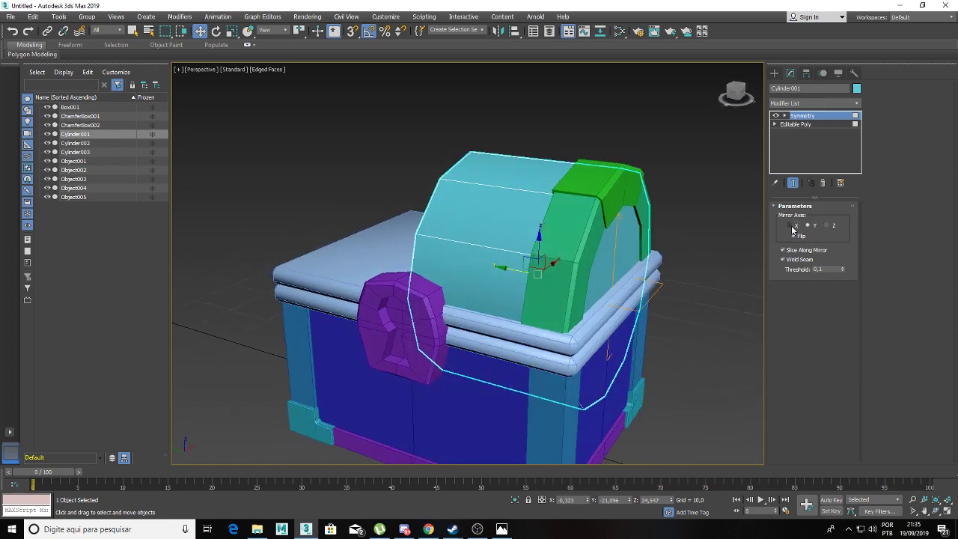
{"action": "middle_click_drag", "start_coordinate": [727, 230], "coordinate": [692, 232], "text": "alt"}
{"action": "left_click", "coordinate": [826, 226]}
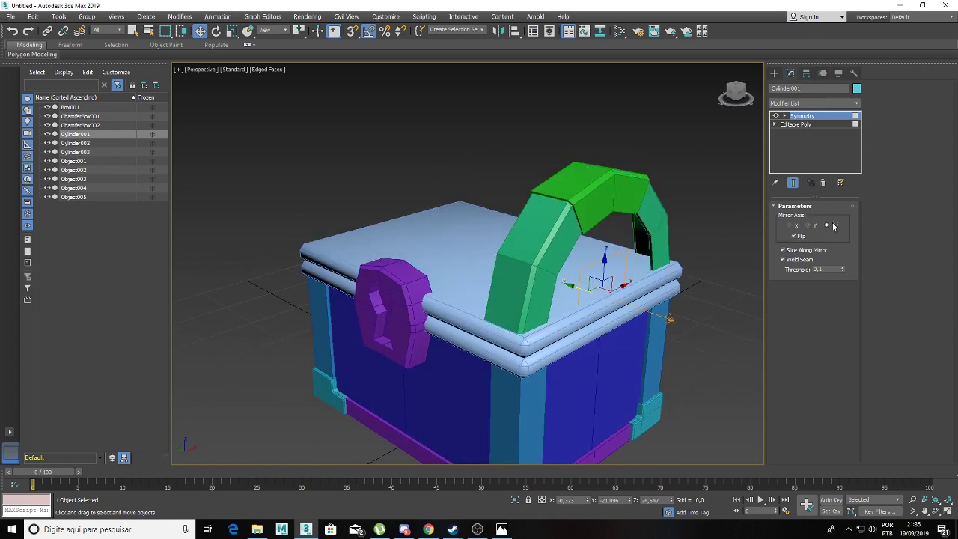
{"action": "middle_click_drag", "start_coordinate": [647, 296], "coordinate": [683, 290], "text": "alt"}
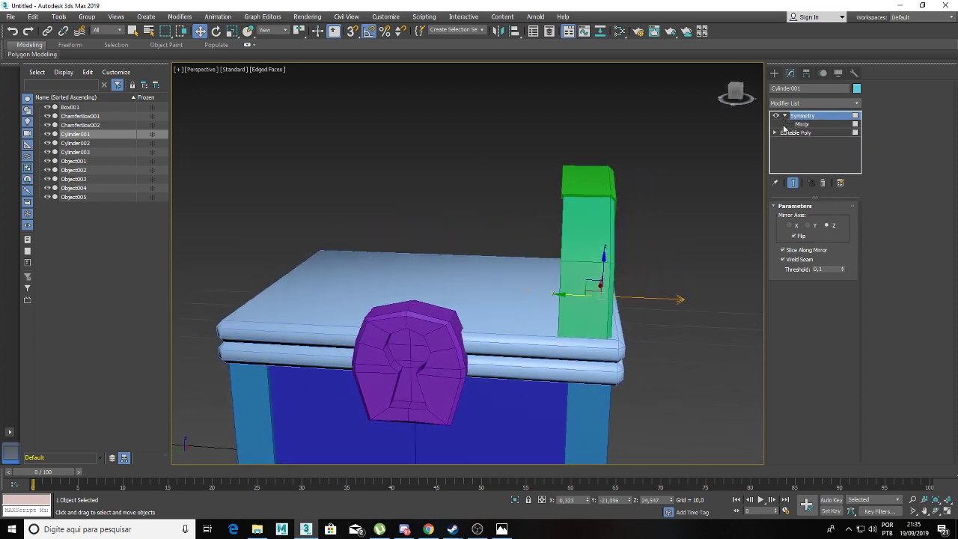
Step: Move the Mirror sub-object to close the seam at the lid's centre
{"action": "left_click", "coordinate": [802, 125]}
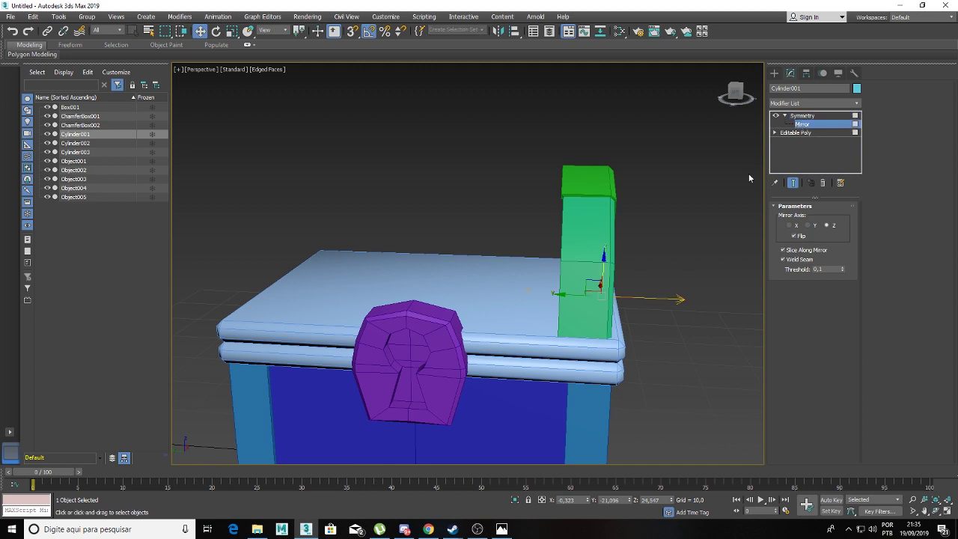
{"action": "mouse_move", "coordinate": [576, 293]}
{"action": "left_mouse_down"}
{"action": "mouse_move", "coordinate": [392, 265]}
{"action": "mouse_move", "coordinate": [406, 269]}
{"action": "left_mouse_up"}
{"action": "middle_click_drag", "start_coordinate": [362, 273], "coordinate": [367, 267], "text": "alt"}
{"action": "middle_click_drag", "start_coordinate": [664, 213], "coordinate": [655, 192], "text": "alt"}
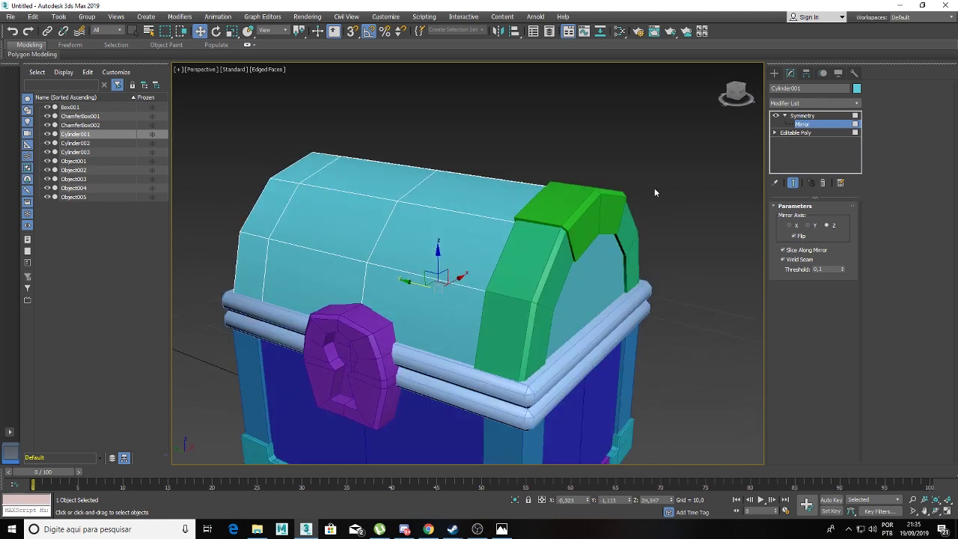
Step: Copy the lid's Symmetry modifier, paste it onto Object005 and paste an instance onto Object004
{"action": "right_click", "coordinate": [808, 116]}
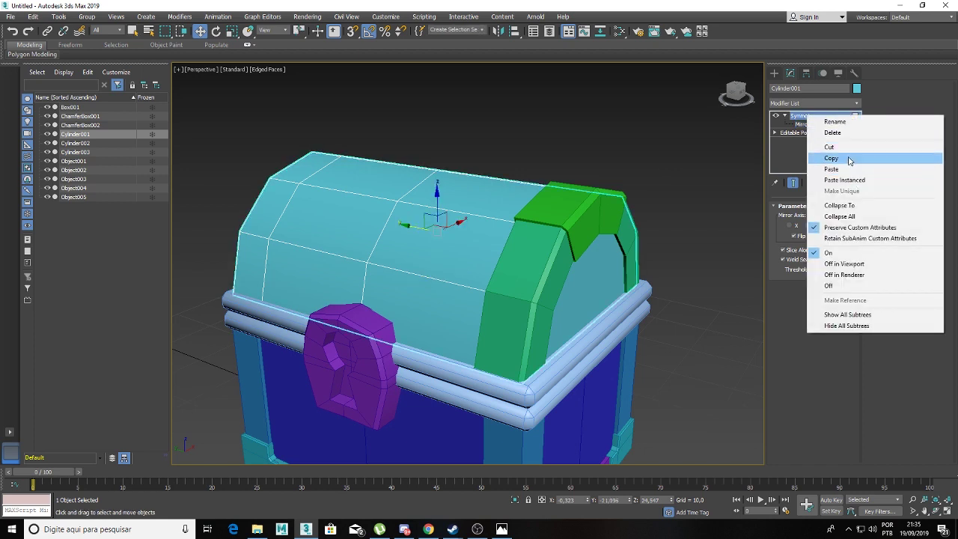
{"action": "left_click", "coordinate": [849, 158]}
{"action": "left_click", "coordinate": [635, 233]}
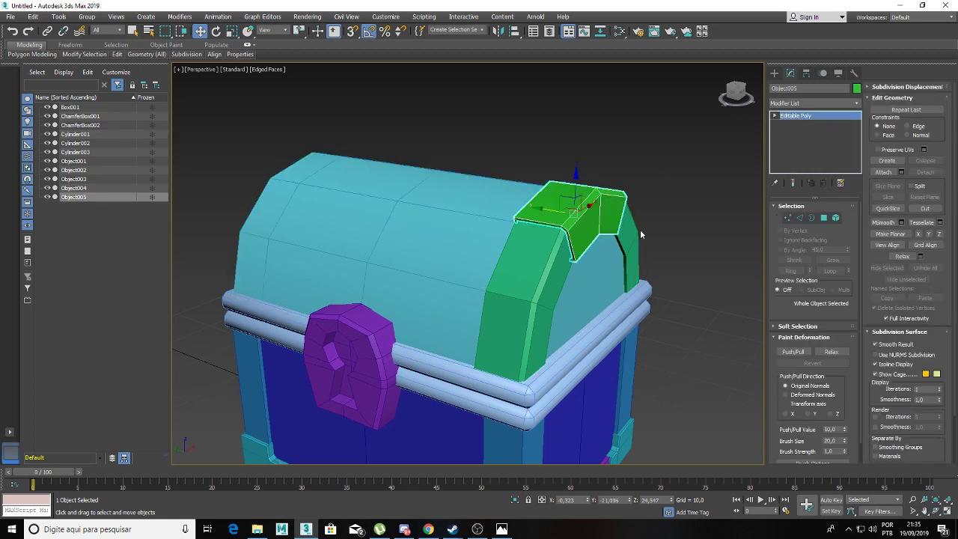
{"action": "right_click", "coordinate": [811, 131]}
{"action": "left_click", "coordinate": [831, 138]}
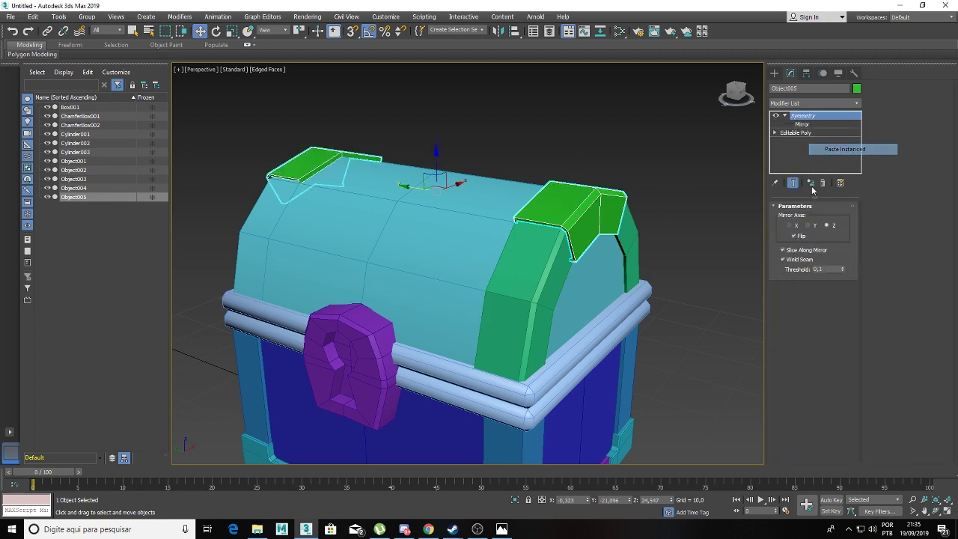
{"action": "mouse_move", "coordinate": [705, 220]}
{"action": "middle_mouse_down", "text": "alt"}
{"action": "mouse_move", "coordinate": [644, 194]}
{"action": "mouse_move", "coordinate": [621, 240]}
{"action": "middle_mouse_up", "text": "alt"}
{"action": "left_click", "coordinate": [619, 247]}
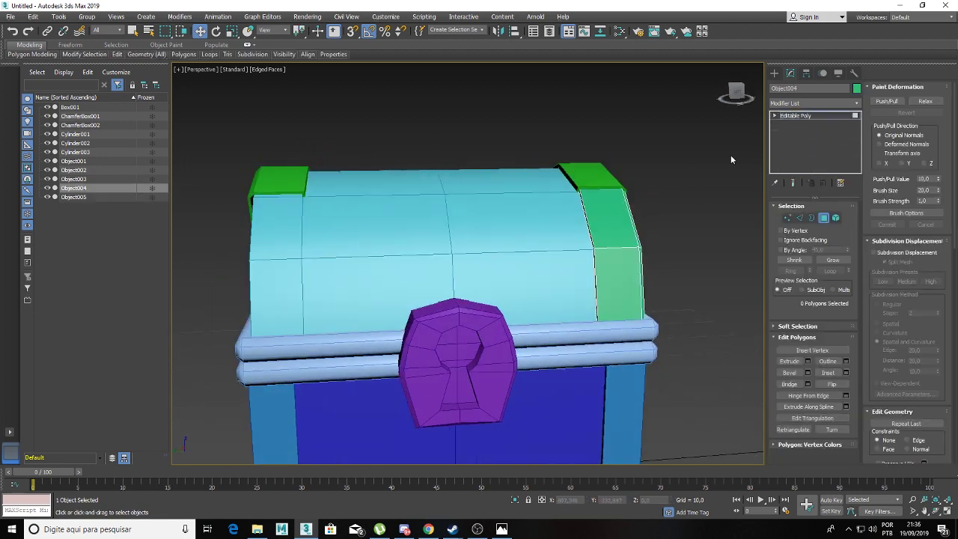
{"action": "right_click", "coordinate": [795, 140]}
{"action": "left_click", "coordinate": [849, 157]}
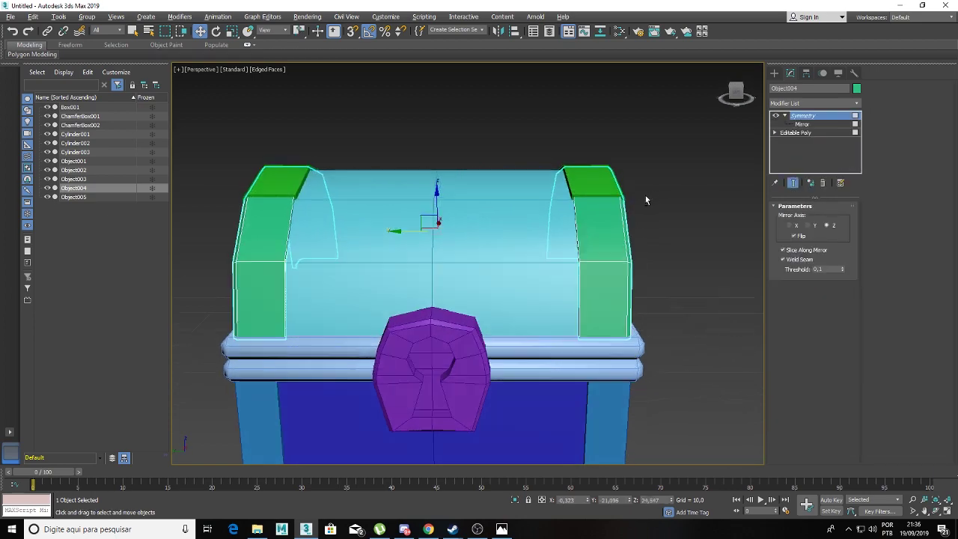
{"action": "mouse_move", "coordinate": [645, 195]}
{"action": "middle_mouse_down", "text": "alt"}
{"action": "mouse_move", "coordinate": [558, 116]}
{"action": "mouse_move", "coordinate": [494, 133]}
{"action": "mouse_move", "coordinate": [502, 262]}
{"action": "mouse_move", "coordinate": [507, 235]}
{"action": "mouse_move", "coordinate": [496, 227]}
{"action": "middle_mouse_up", "text": "alt"}
Step: Convert the lid to Editable Poly
{"action": "left_click", "coordinate": [558, 116]}
{"action": "left_click", "coordinate": [501, 261]}
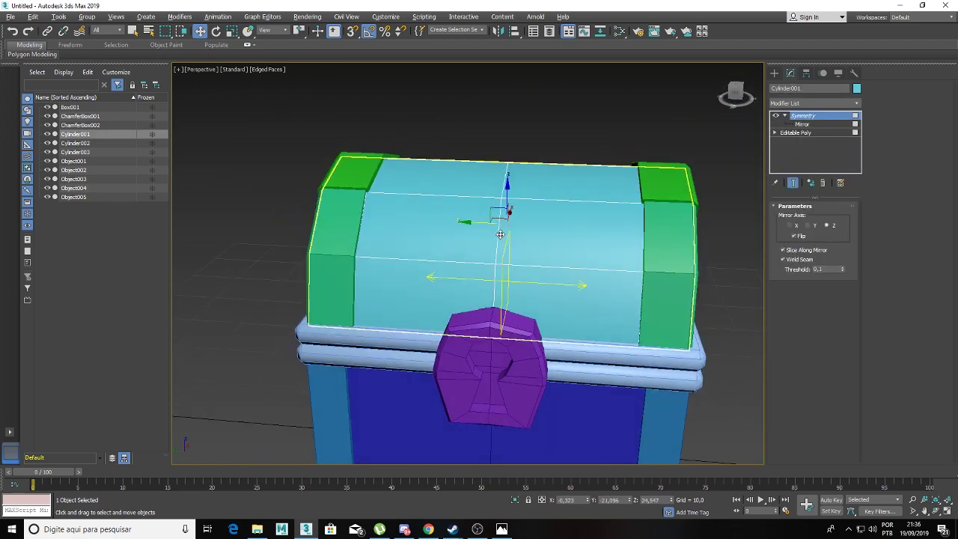
{"action": "right_click", "coordinate": [497, 227]}
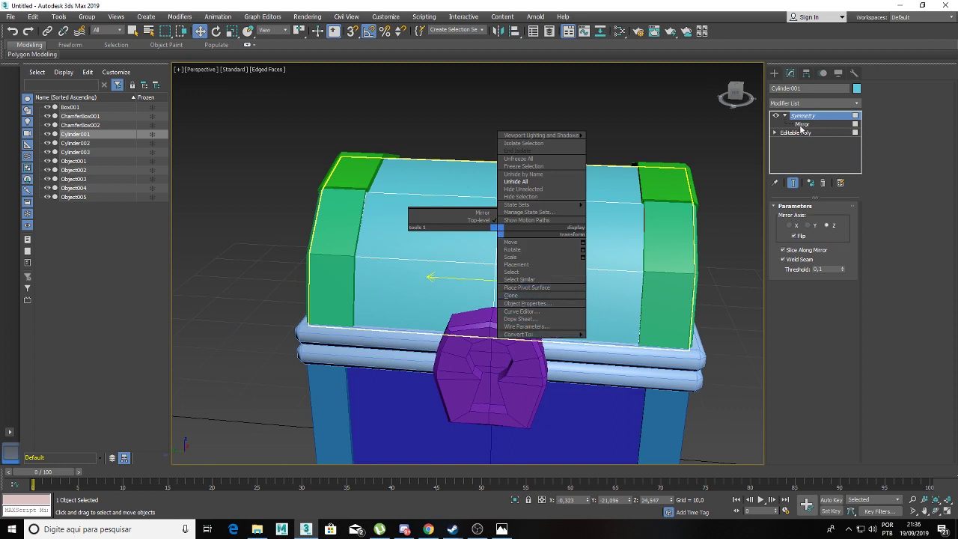
{"action": "mouse_move", "coordinate": [519, 334]}
{"action": "left_click", "coordinate": [621, 341]}
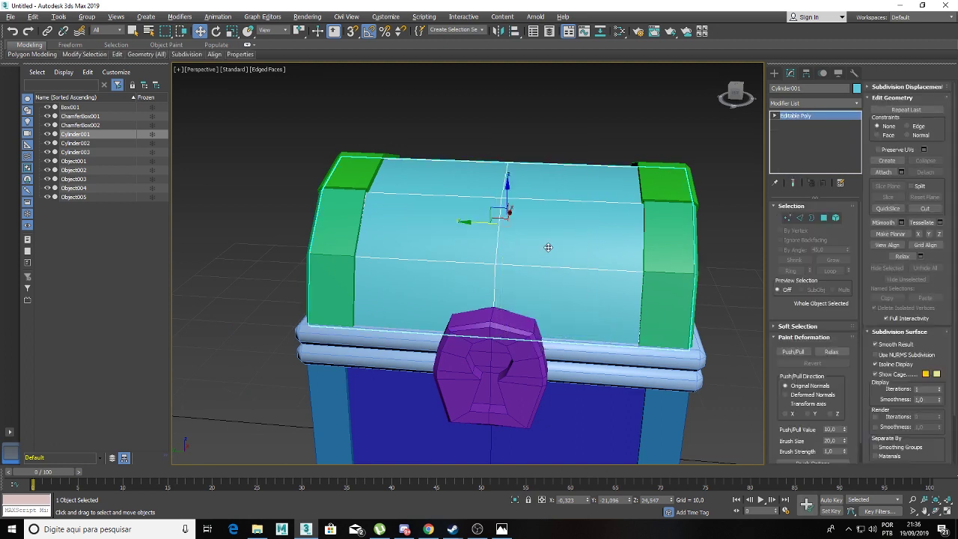
Step: Chamfer the lid's vertical centre edge loop to an amount of about 8
{"action": "left_click", "coordinate": [800, 218]}
{"action": "double_click", "coordinate": [507, 241]}
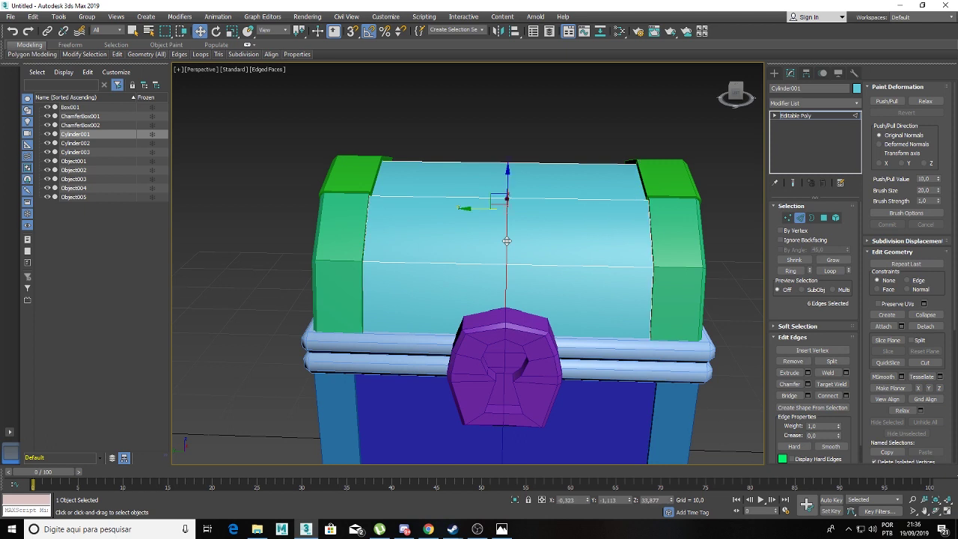
{"action": "left_click", "coordinate": [806, 383]}
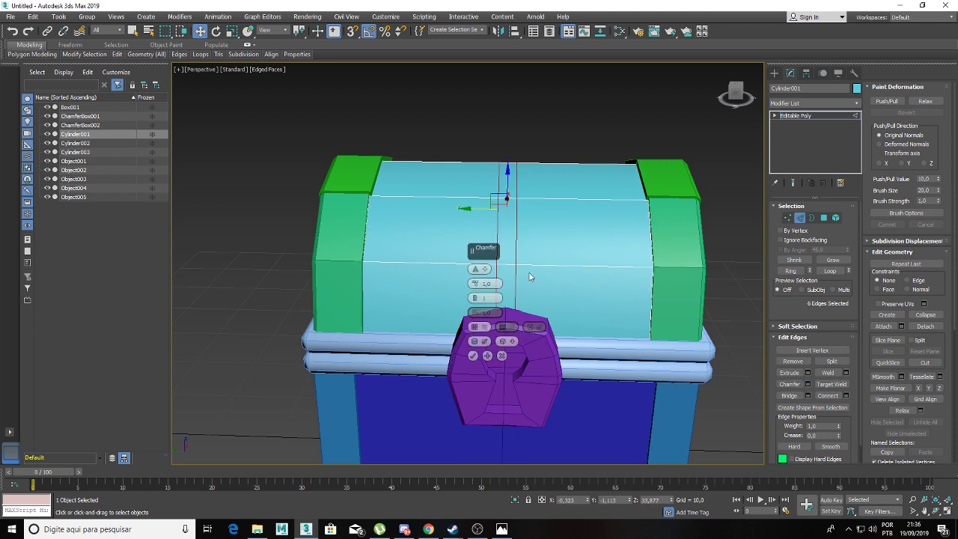
{"action": "left_click_drag", "start_coordinate": [474, 283], "coordinate": [475, 262]}
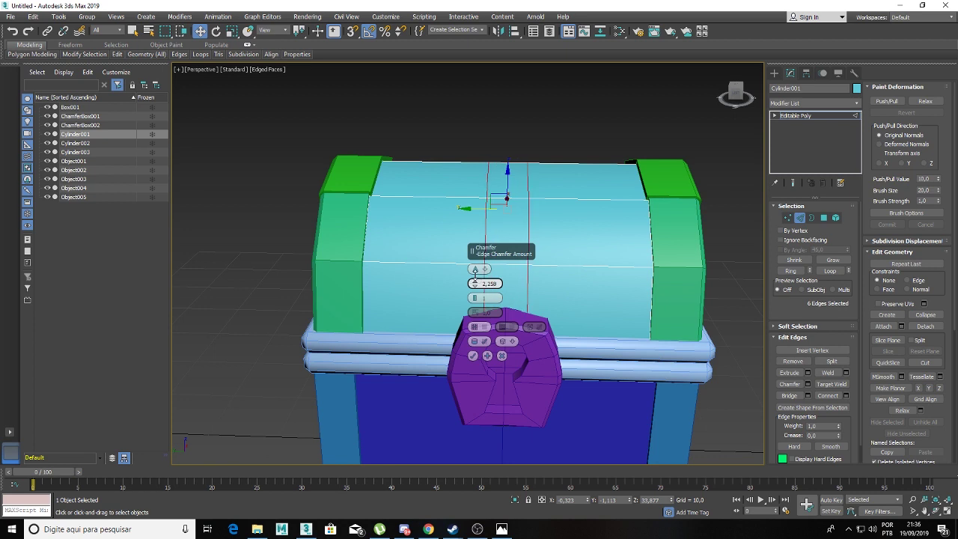
{"action": "left_click_drag", "start_coordinate": [476, 268], "coordinate": [480, 254]}
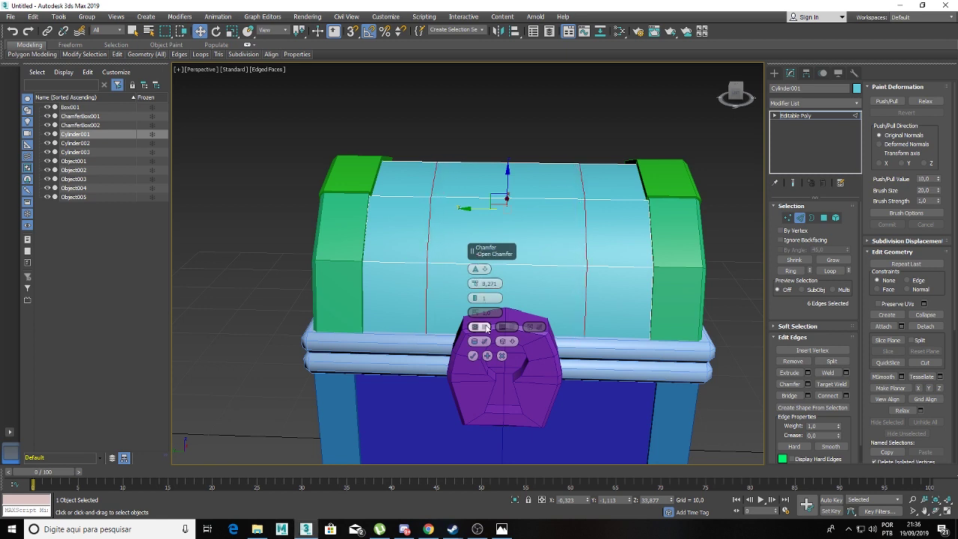
{"action": "left_click", "coordinate": [472, 356]}
Step: Select the polygons in the lid's new centre strip
{"action": "middle_click_drag", "start_coordinate": [496, 294], "coordinate": [807, 224], "text": "alt"}
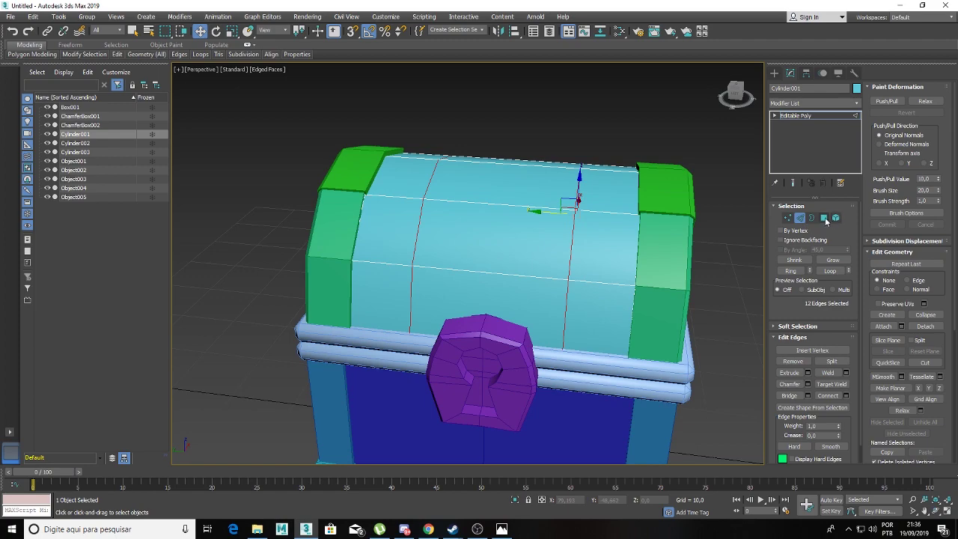
{"action": "left_click", "coordinate": [823, 217]}
{"action": "left_click_drag", "start_coordinate": [449, 210], "coordinate": [539, 255]}
Step: Add the remaining centre-strip polygons and detach them as a clone named Object006
{"action": "middle_click_drag", "start_coordinate": [598, 208], "coordinate": [496, 223], "text": "alt"}
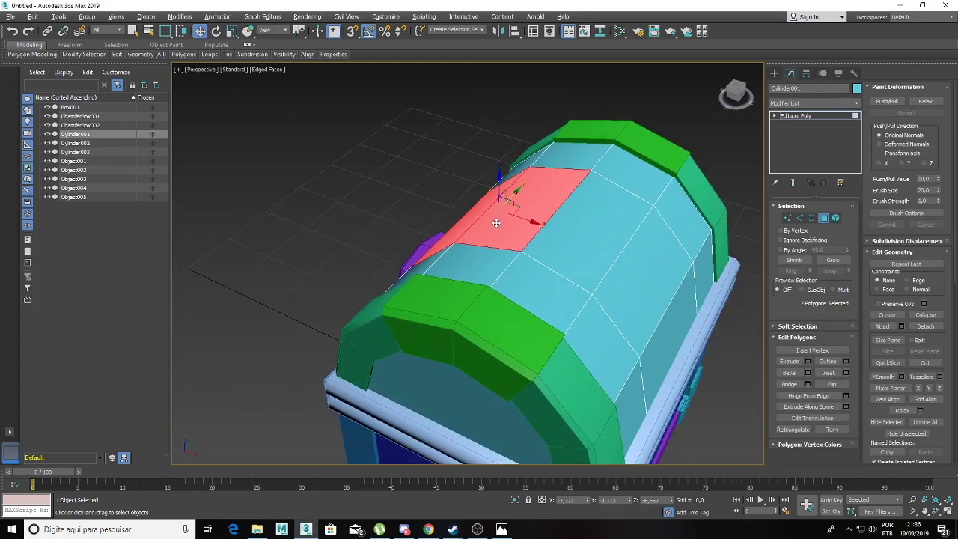
{"action": "left_click", "coordinate": [620, 239], "text": "ctrl"}
{"action": "left_click", "coordinate": [582, 223], "text": "ctrl"}
{"action": "mouse_move", "coordinate": [582, 223]}
{"action": "middle_mouse_down", "text": "alt"}
{"action": "mouse_move", "coordinate": [545, 267]}
{"action": "mouse_move", "coordinate": [519, 249]}
{"action": "middle_mouse_up", "text": "alt"}
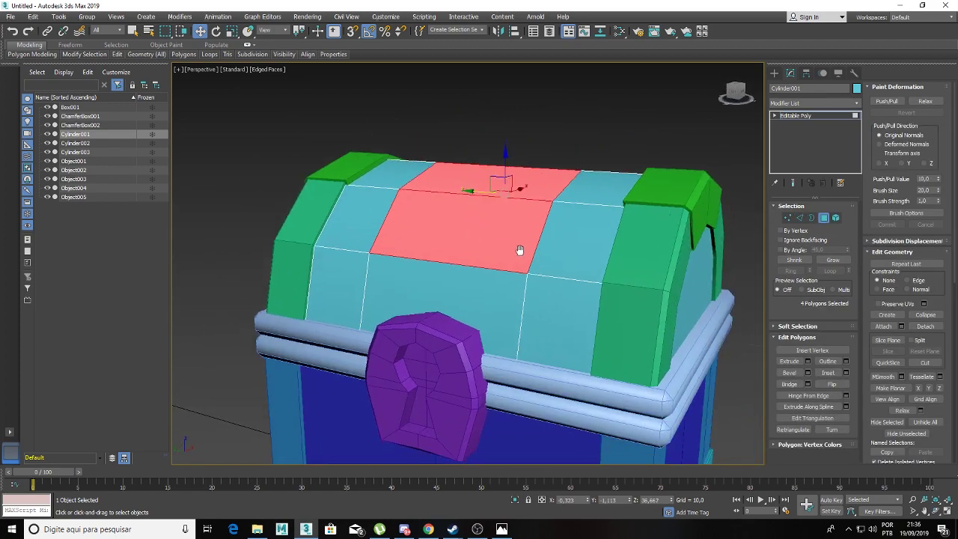
{"action": "left_click", "coordinate": [927, 327]}
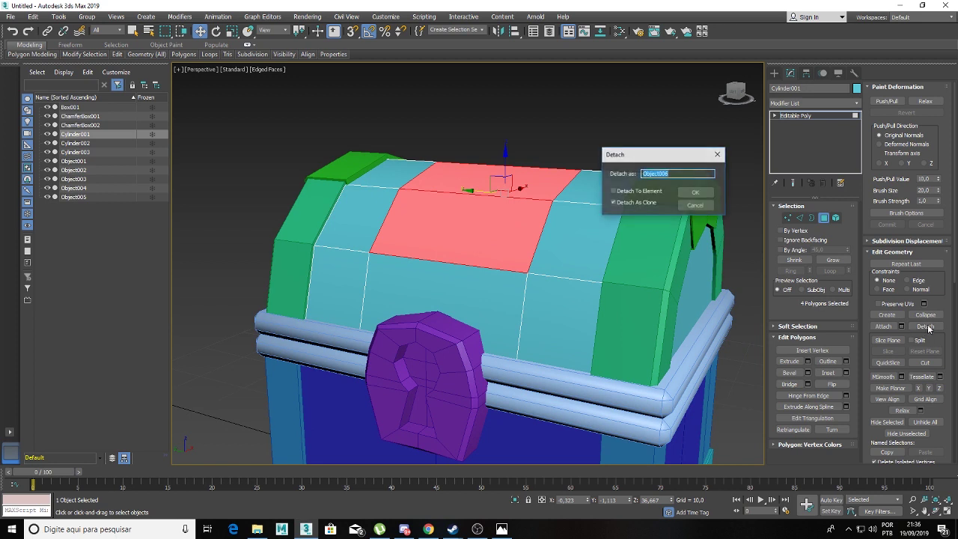
{"action": "left_click", "coordinate": [696, 193]}
Step: Select Object006 and set its colour to magenta
{"action": "left_click", "coordinate": [796, 115]}
{"action": "left_click", "coordinate": [486, 225]}
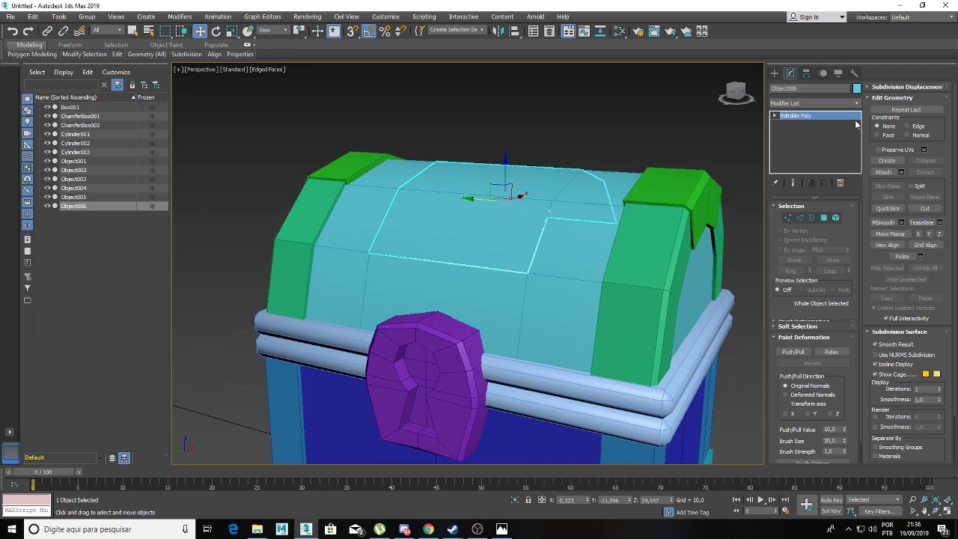
{"action": "left_click", "coordinate": [857, 88]}
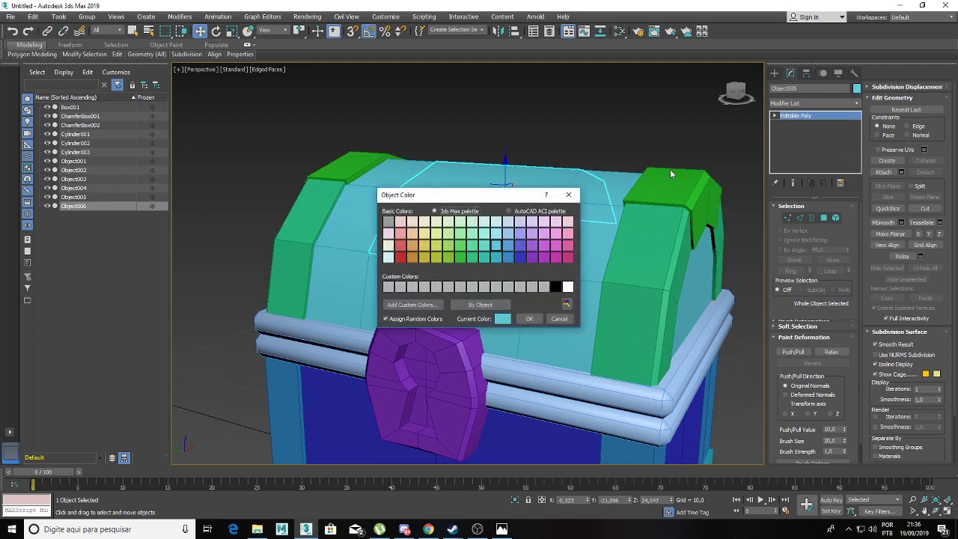
{"action": "left_click", "coordinate": [549, 257]}
{"action": "left_click", "coordinate": [529, 319]}
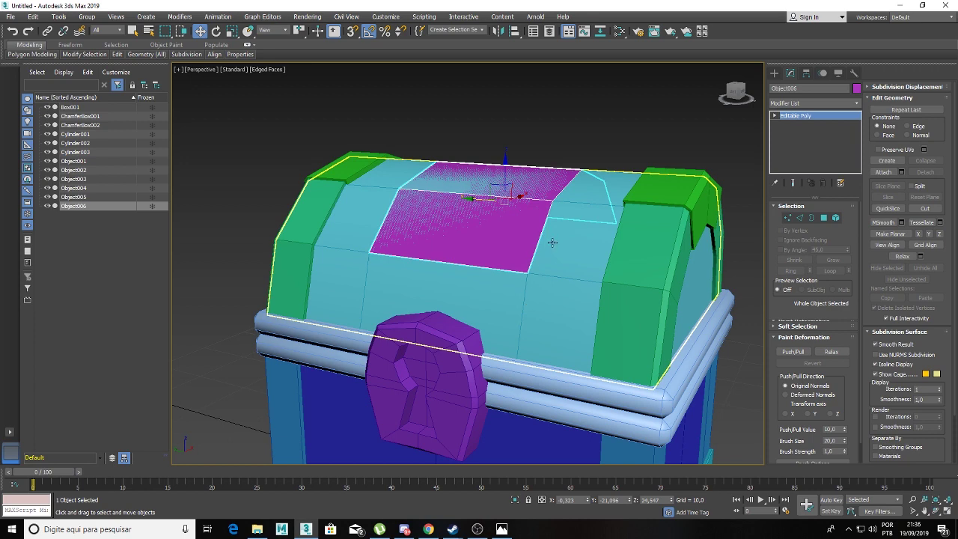
{"action": "left_click", "coordinate": [823, 219]}
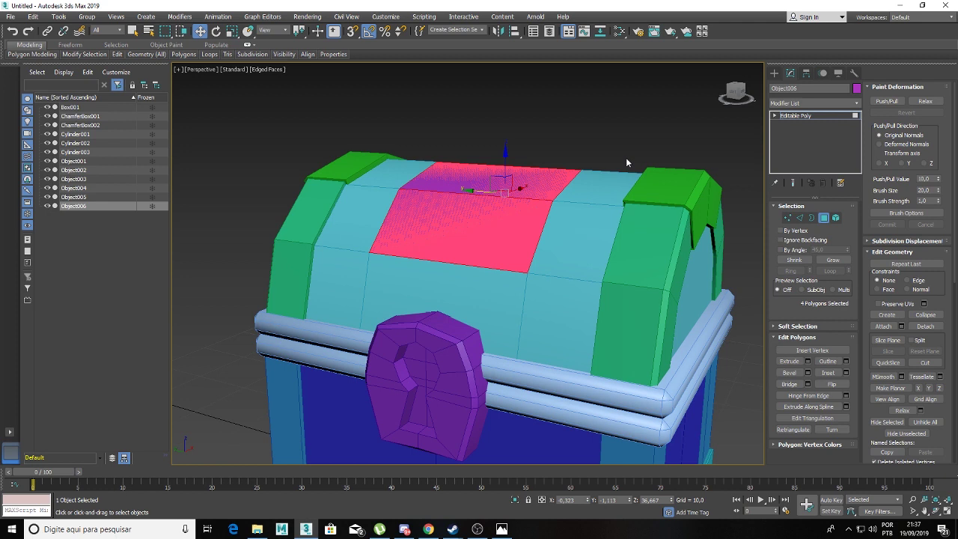
Step: Extrude the panel polygons by Local Normal to a thin 0,492 height
{"action": "left_click", "coordinate": [807, 360]}
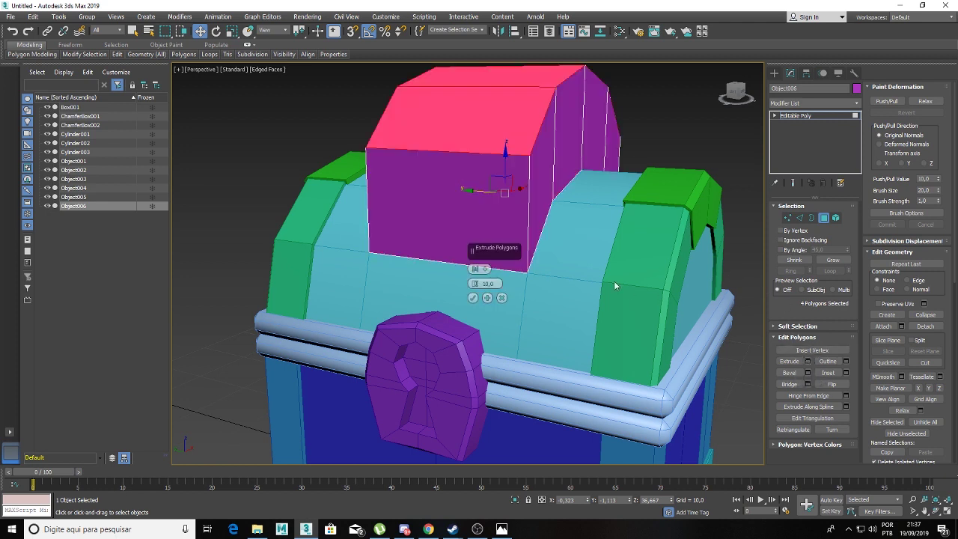
{"action": "left_click", "coordinate": [484, 270]}
{"action": "left_click", "coordinate": [494, 286]}
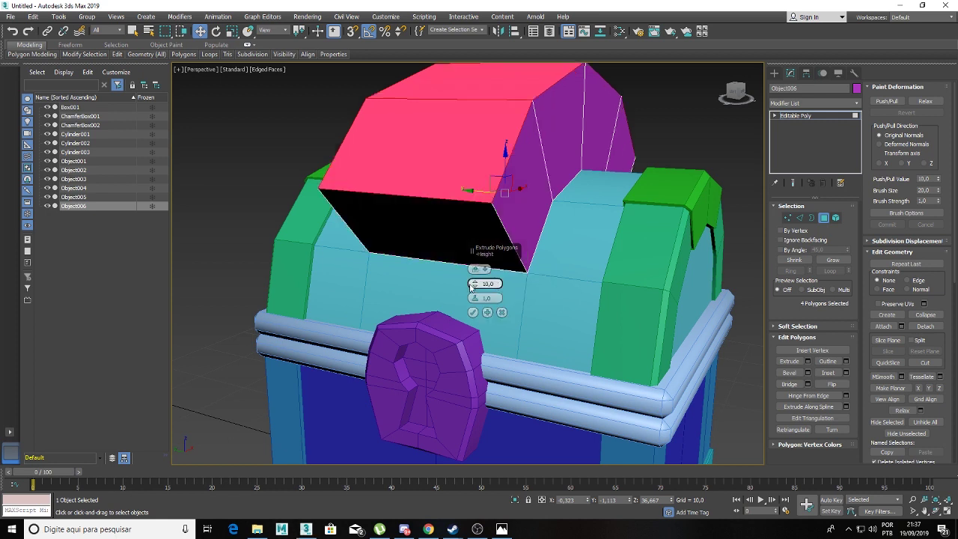
{"action": "left_click_drag", "start_coordinate": [470, 285], "coordinate": [480, 313]}
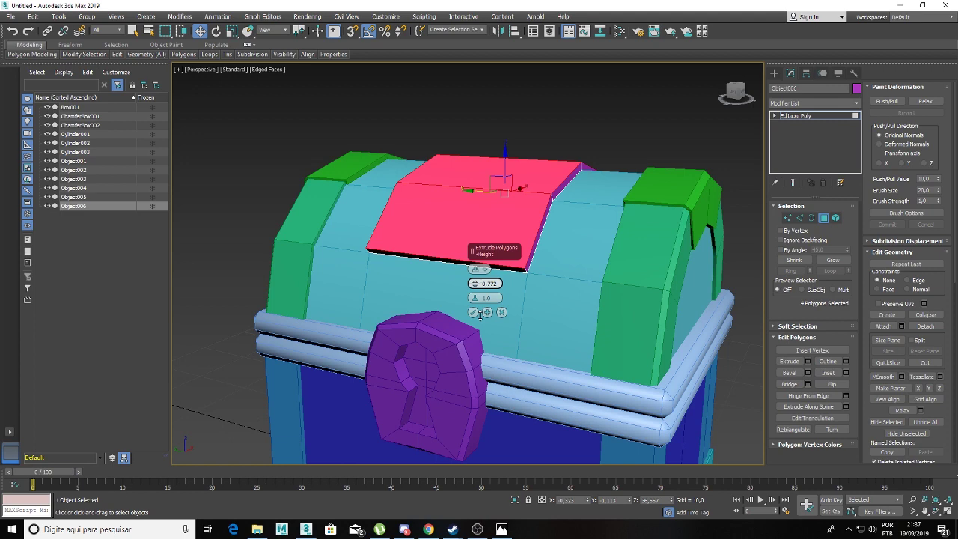
{"action": "left_click_drag", "start_coordinate": [480, 315], "coordinate": [479, 315]}
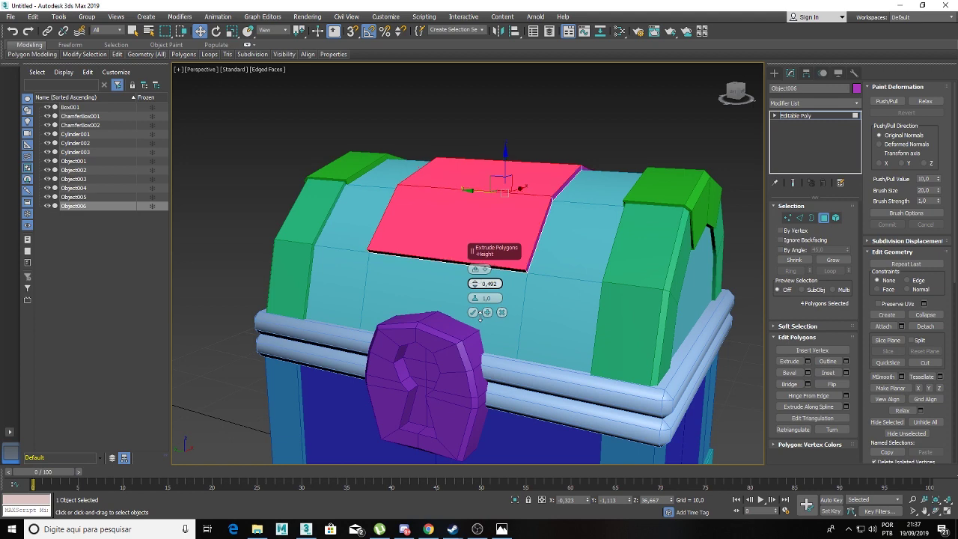
{"action": "left_click", "coordinate": [474, 313]}
{"action": "scroll", "coordinate": [484, 265], "scroll_direction": "up", "scroll_amount": 2}
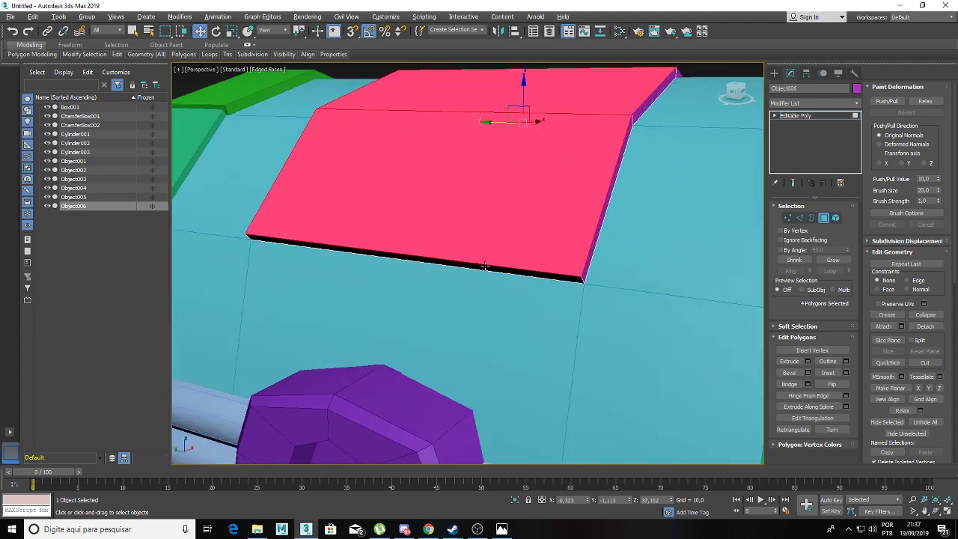
{"action": "scroll", "coordinate": [464, 269], "scroll_direction": "up", "scroll_amount": 1}
{"action": "scroll", "coordinate": [455, 272], "scroll_direction": "up", "scroll_amount": 1}
Step: Select the magenta panel's corner edges in Edge mode
{"action": "left_click", "coordinate": [800, 217]}
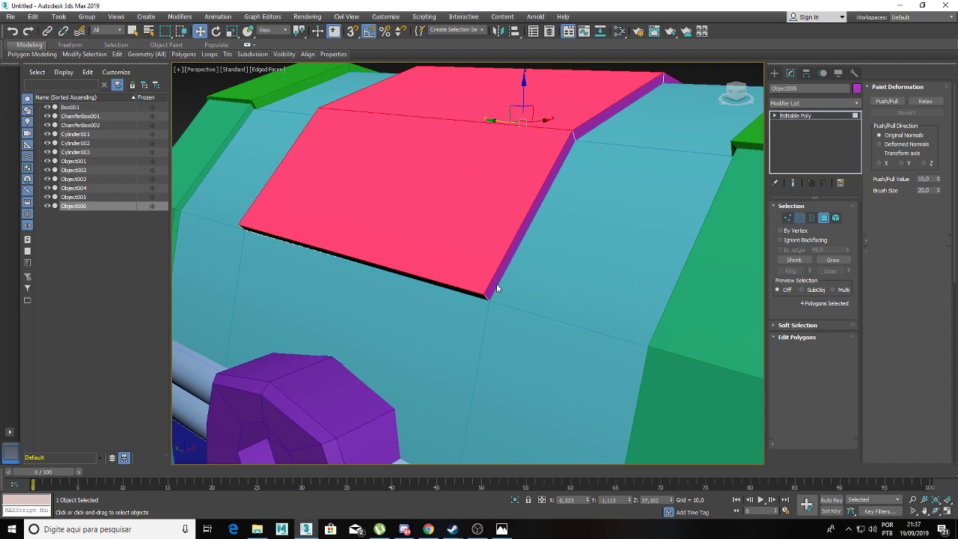
{"action": "middle_click_drag", "start_coordinate": [497, 283], "coordinate": [509, 260], "text": "alt"}
{"action": "left_click", "coordinate": [533, 223]}
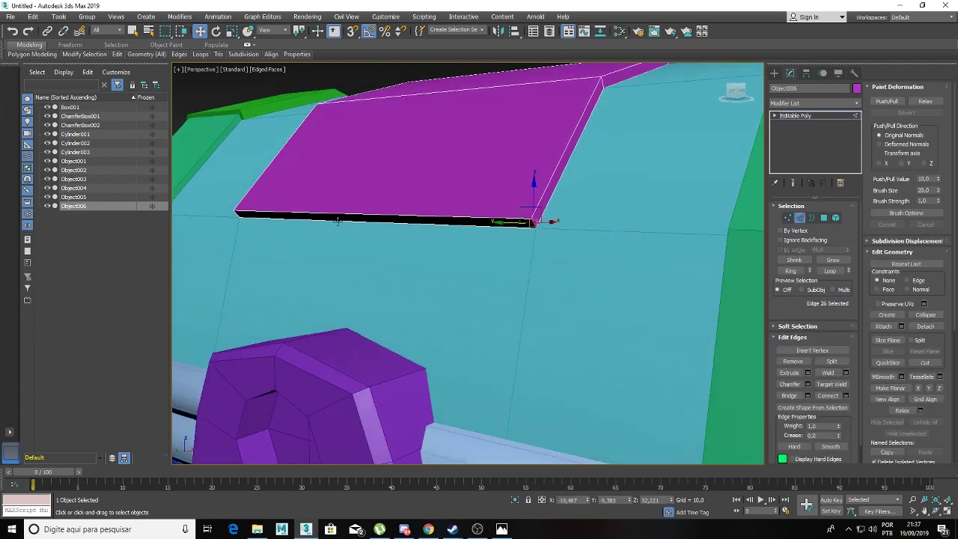
{"action": "scroll", "coordinate": [551, 216], "scroll_direction": "up", "scroll_amount": 2}
{"action": "mouse_move", "coordinate": [526, 205]}
{"action": "middle_mouse_down", "text": "alt"}
{"action": "mouse_move", "coordinate": [511, 220]}
{"action": "mouse_move", "coordinate": [606, 226]}
{"action": "middle_mouse_up", "text": "alt"}
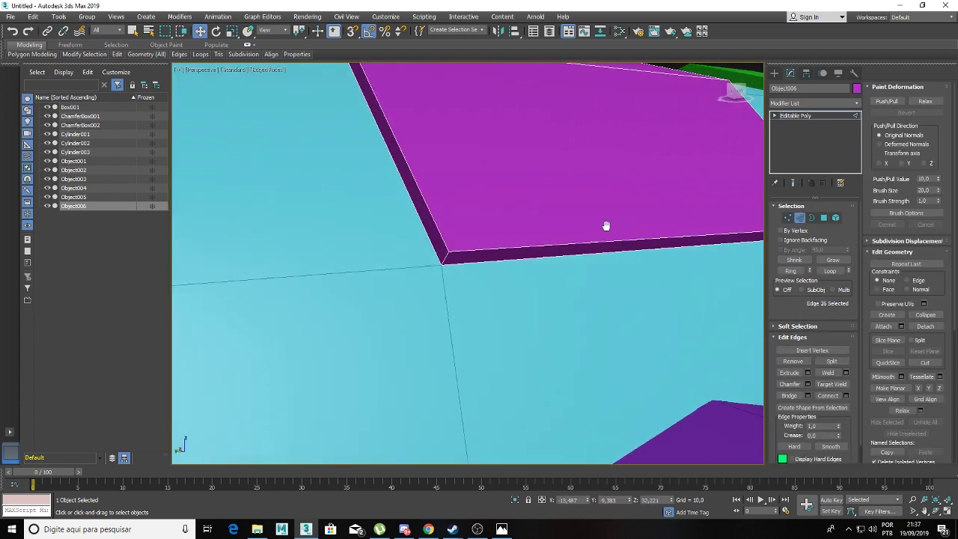
{"action": "left_click", "coordinate": [453, 262], "text": "ctrl"}
{"action": "middle_click_drag", "start_coordinate": [443, 250], "coordinate": [428, 241], "text": "alt"}
{"action": "scroll", "coordinate": [533, 247], "scroll_direction": "up", "scroll_amount": 3}
{"action": "scroll", "coordinate": [533, 247], "scroll_direction": "down", "scroll_amount": 2}
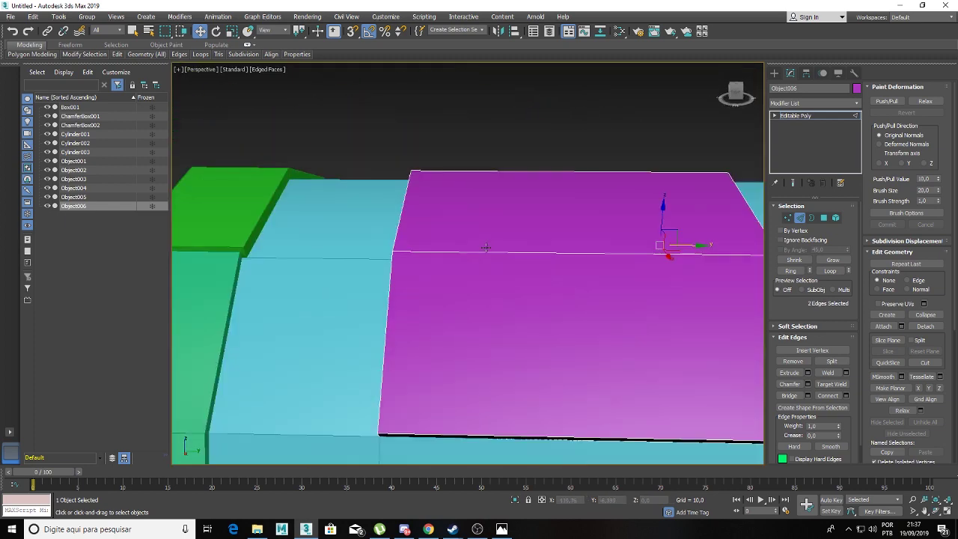
{"action": "scroll", "coordinate": [521, 254], "scroll_direction": "down", "scroll_amount": 2}
{"action": "mouse_move", "coordinate": [521, 253]}
{"action": "middle_mouse_down", "text": "alt"}
{"action": "mouse_move", "coordinate": [461, 220]}
{"action": "mouse_move", "coordinate": [417, 218]}
{"action": "mouse_move", "coordinate": [542, 232]}
{"action": "middle_mouse_up", "text": "alt"}
{"action": "scroll", "coordinate": [442, 209], "scroll_direction": "up", "scroll_amount": 2}
{"action": "left_click", "coordinate": [443, 210]}
{"action": "left_click", "coordinate": [451, 211], "text": "ctrl"}
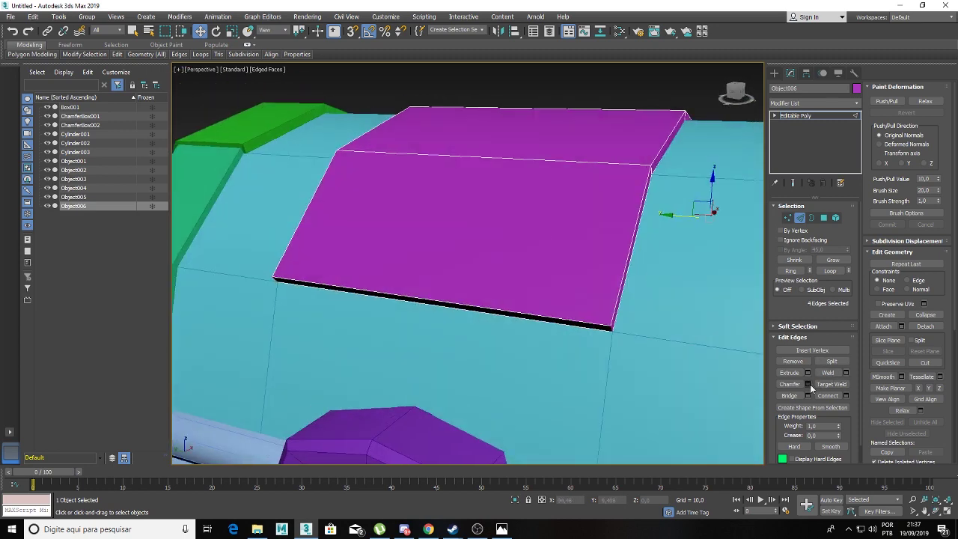
Step: Chamfer the selected panel corner edges by about 1,839
{"action": "left_click", "coordinate": [808, 384]}
{"action": "left_click_drag", "start_coordinate": [473, 283], "coordinate": [477, 303]}
{"action": "left_click", "coordinate": [472, 355]}
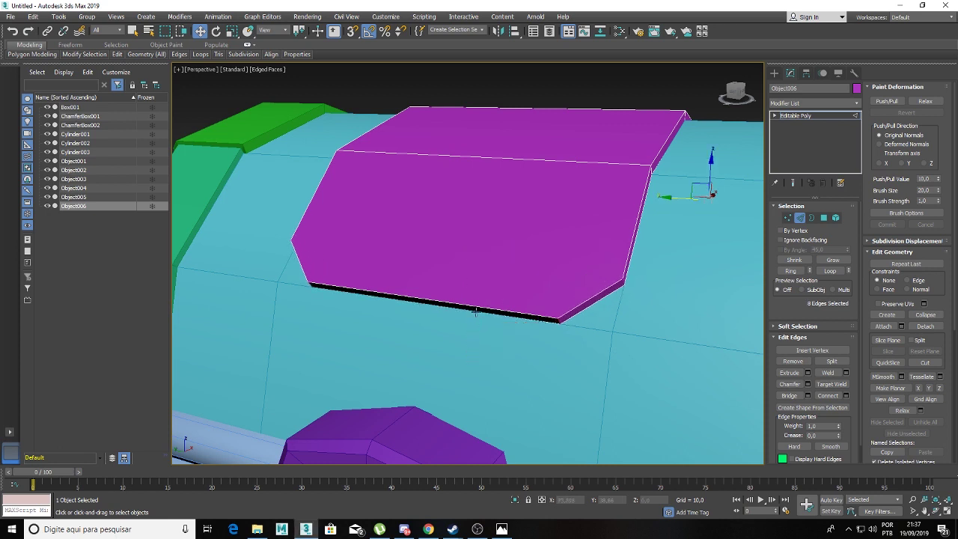
Step: Select the panel's outline edges and chamfer them by 0,162 for a bevelled rim
{"action": "left_click", "coordinate": [602, 288], "text": "ctrl"}
{"action": "double_click", "coordinate": [625, 263]}
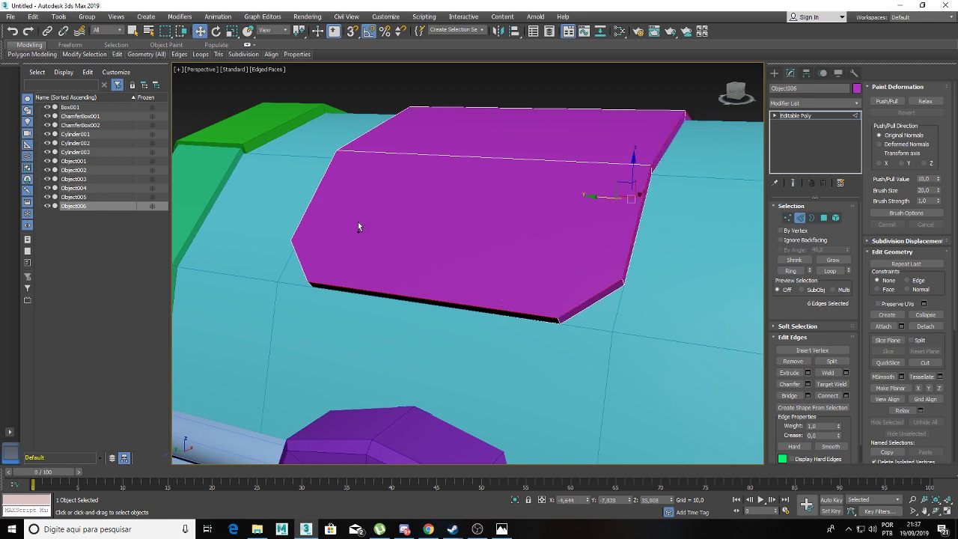
{"action": "left_click", "coordinate": [317, 196], "text": "ctrl"}
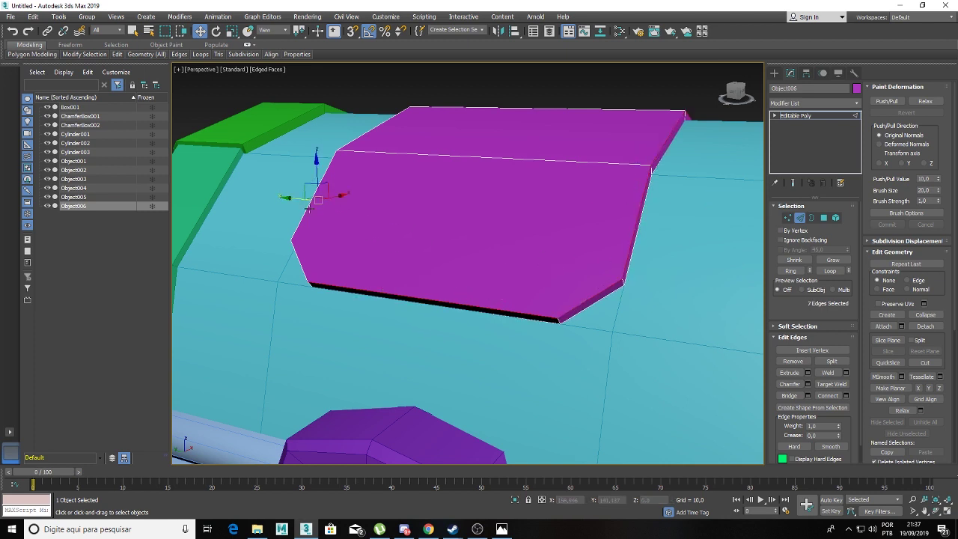
{"action": "mouse_move", "coordinate": [297, 253]}
{"action": "middle_mouse_down", "text": "alt"}
{"action": "mouse_move", "coordinate": [400, 247]}
{"action": "mouse_move", "coordinate": [437, 233]}
{"action": "mouse_move", "coordinate": [371, 237]}
{"action": "mouse_move", "coordinate": [483, 228]}
{"action": "mouse_move", "coordinate": [543, 285]}
{"action": "mouse_move", "coordinate": [470, 280]}
{"action": "mouse_move", "coordinate": [498, 288]}
{"action": "middle_mouse_up", "text": "alt"}
{"action": "left_click", "coordinate": [535, 315], "text": "ctrl"}
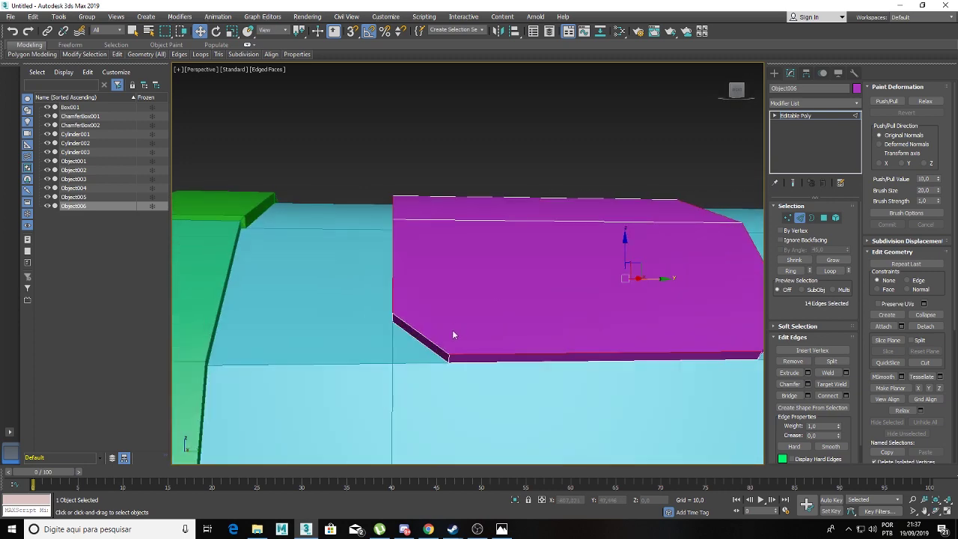
{"action": "left_click", "coordinate": [439, 346], "text": "ctrl"}
{"action": "mouse_move", "coordinate": [439, 346]}
{"action": "middle_mouse_down", "text": "alt"}
{"action": "mouse_move", "coordinate": [421, 271]}
{"action": "mouse_move", "coordinate": [539, 265]}
{"action": "mouse_move", "coordinate": [585, 297]}
{"action": "mouse_move", "coordinate": [609, 299]}
{"action": "middle_mouse_up", "text": "alt"}
{"action": "scroll", "coordinate": [597, 297], "scroll_direction": "up", "scroll_amount": 3}
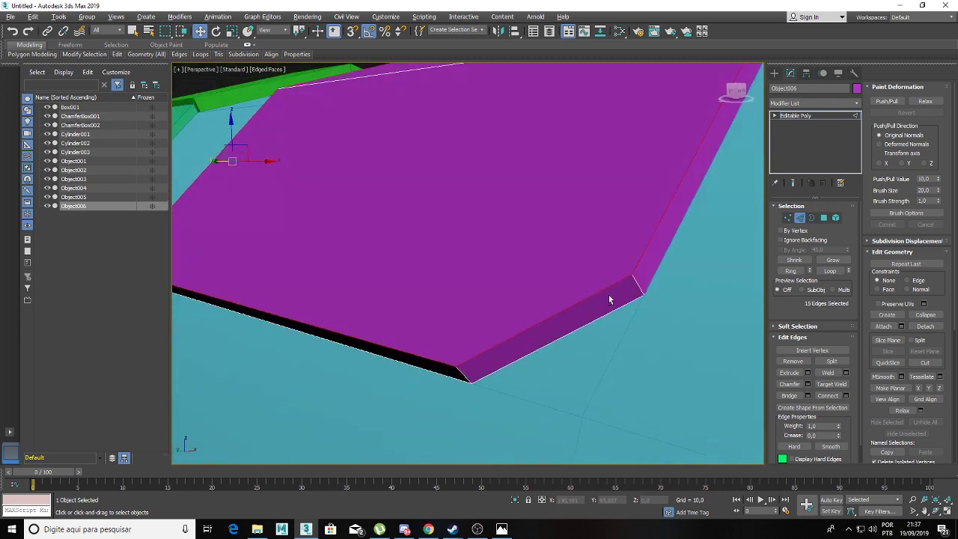
{"action": "left_click", "coordinate": [807, 384]}
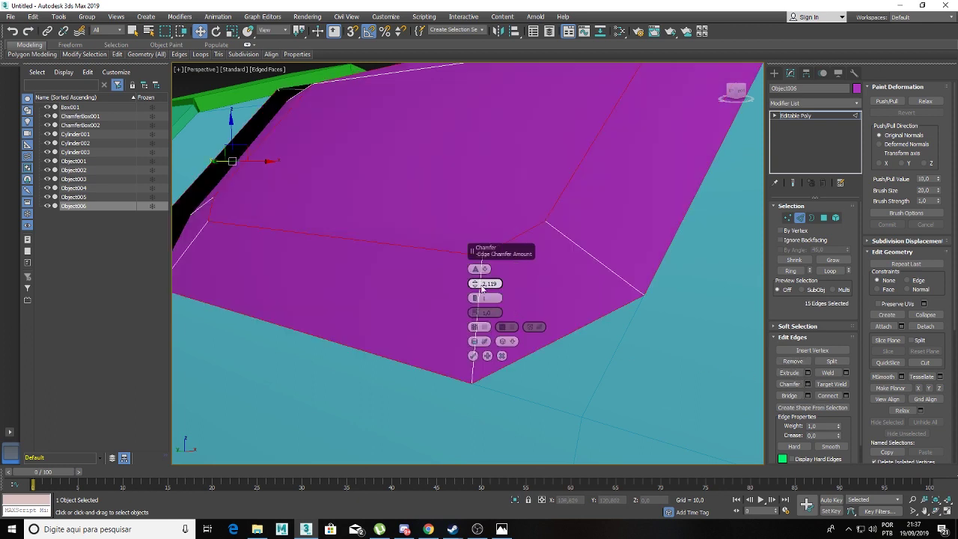
{"action": "left_click_drag", "start_coordinate": [473, 283], "coordinate": [476, 291]}
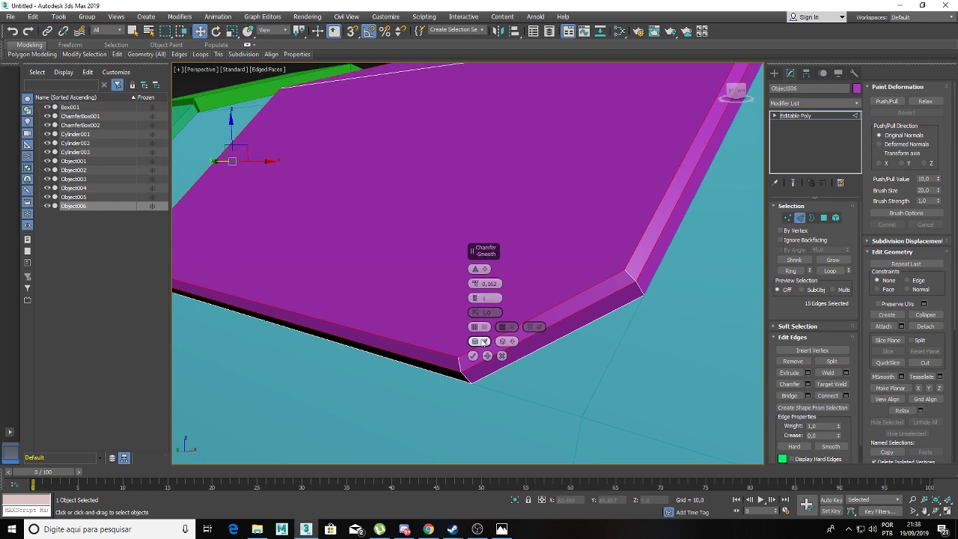
{"action": "left_click", "coordinate": [474, 356]}
{"action": "mouse_move", "coordinate": [476, 357]}
{"action": "middle_mouse_down", "text": "alt"}
{"action": "mouse_move", "coordinate": [463, 339]}
{"action": "mouse_move", "coordinate": [479, 323]}
{"action": "middle_mouse_up", "text": "alt"}
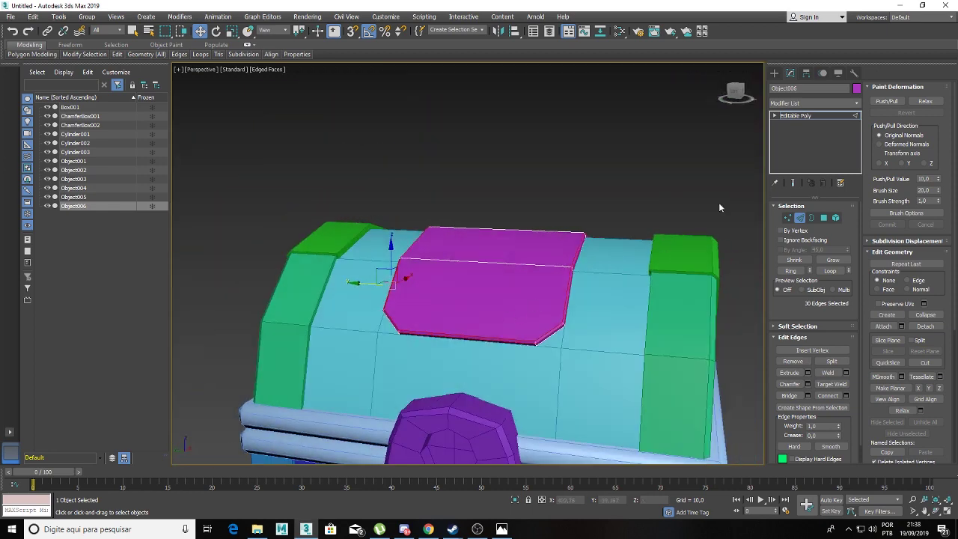
Step: Select the lid Cylinder001 and pick a horizontal edge loop across its front
{"action": "left_click", "coordinate": [809, 114]}
{"action": "left_click", "coordinate": [571, 218]}
{"action": "mouse_move", "coordinate": [572, 218]}
{"action": "middle_mouse_down", "text": "alt"}
{"action": "mouse_move", "coordinate": [542, 223]}
{"action": "mouse_move", "coordinate": [564, 228]}
{"action": "mouse_move", "coordinate": [609, 199]}
{"action": "middle_mouse_up", "text": "alt"}
{"action": "left_click", "coordinate": [610, 240]}
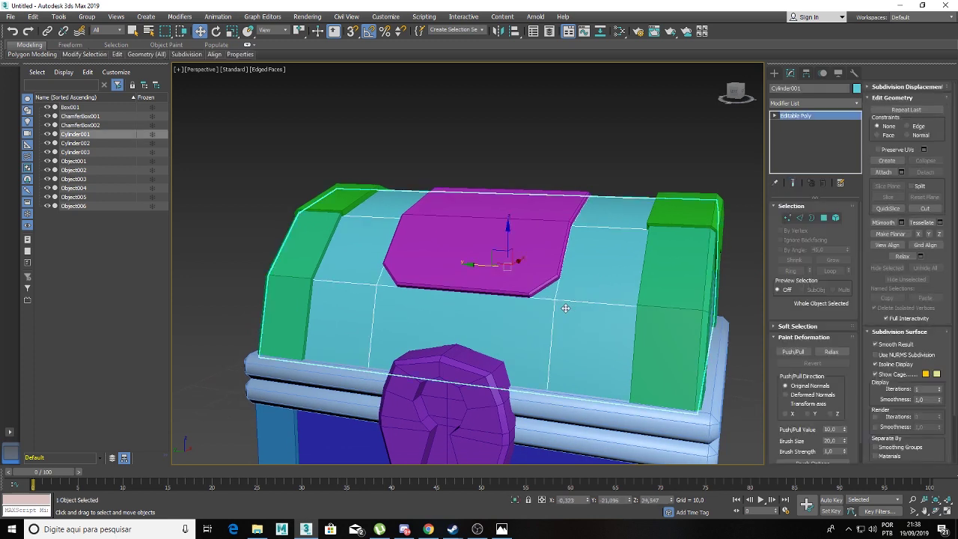
{"action": "left_click", "coordinate": [800, 218]}
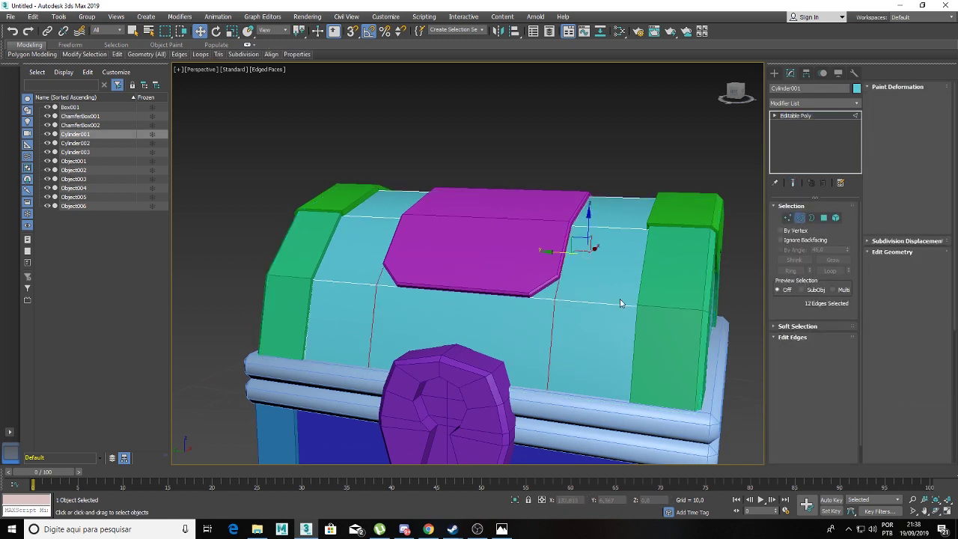
{"action": "left_click", "coordinate": [574, 300]}
{"action": "double_click", "coordinate": [567, 303]}
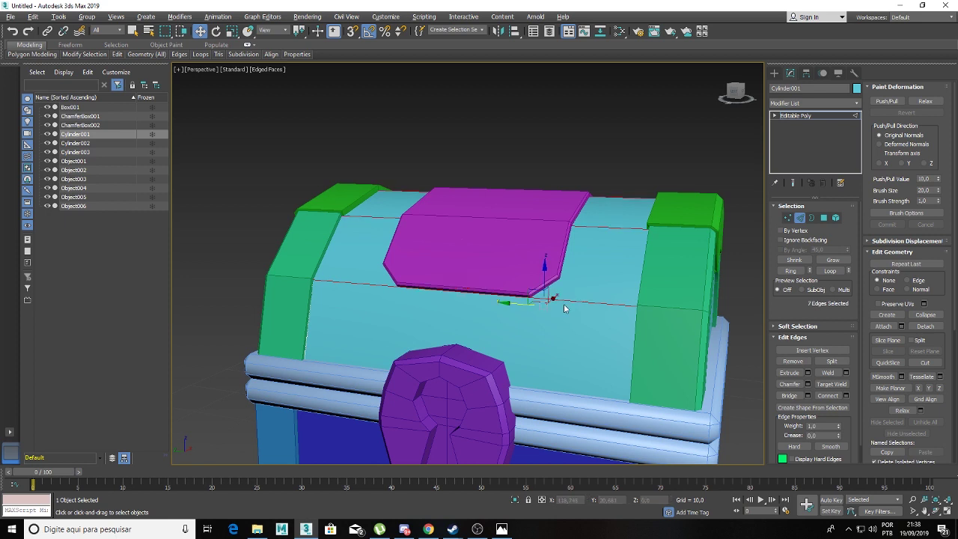
Step: Connect vertical edges through the loop, chamfer them to strap width, and select the strip faces
{"action": "key", "text": "ctrl+shift+e"}
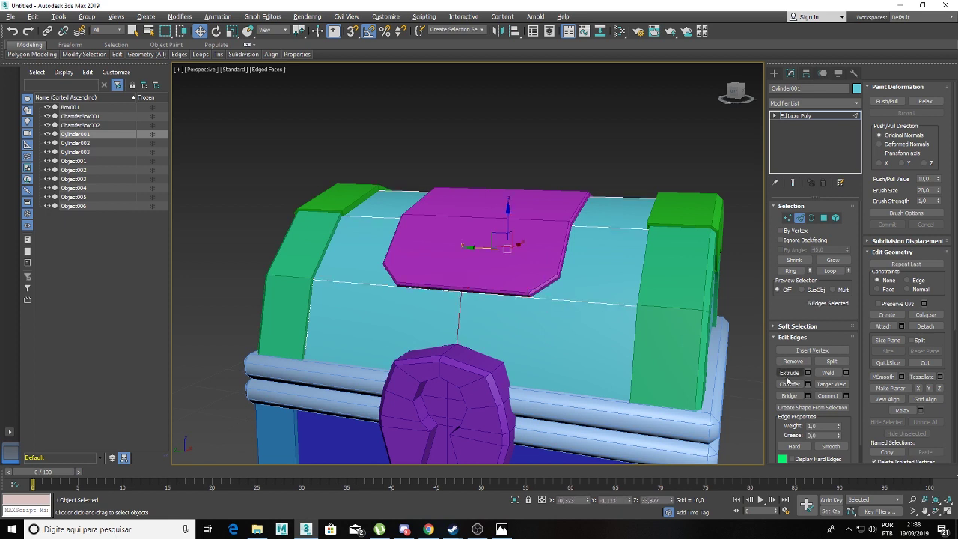
{"action": "left_click", "coordinate": [807, 383]}
{"action": "left_click_drag", "start_coordinate": [474, 284], "coordinate": [473, 298]}
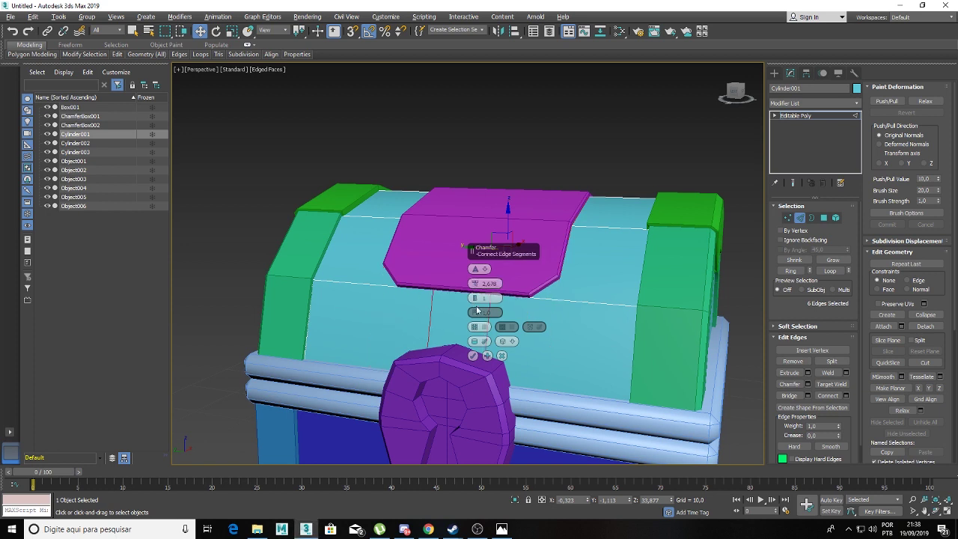
{"action": "left_click", "coordinate": [473, 355]}
{"action": "left_click", "coordinate": [824, 218], "text": "ctrl"}
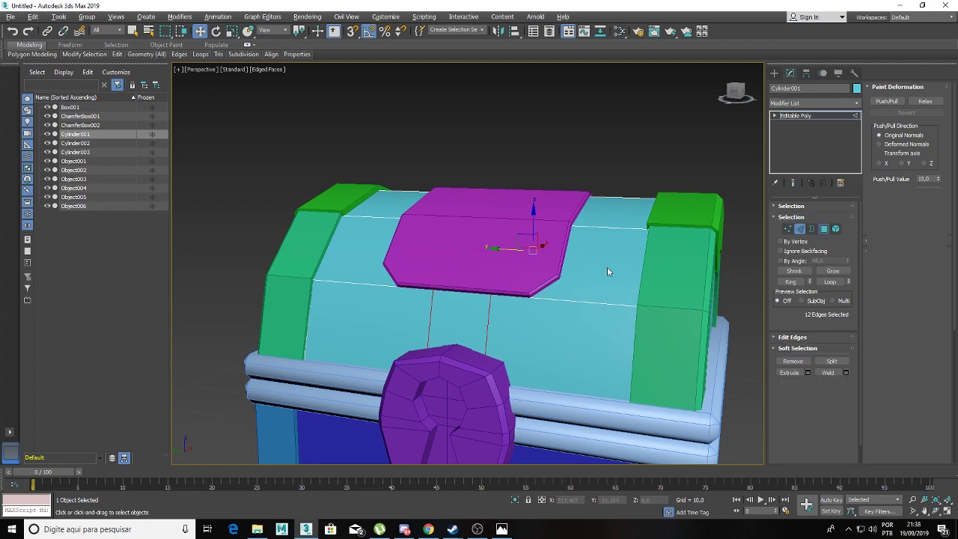
Step: Inspect the new strap strip in wireframe, then return to shaded view
{"action": "mouse_move", "coordinate": [481, 279]}
{"action": "middle_mouse_down", "text": "alt"}
{"action": "mouse_move", "coordinate": [474, 337]}
{"action": "mouse_move", "coordinate": [525, 355]}
{"action": "mouse_move", "coordinate": [492, 310]}
{"action": "mouse_move", "coordinate": [486, 315]}
{"action": "middle_mouse_up", "text": "alt"}
{"action": "key", "text": "F3"}
{"action": "scroll", "coordinate": [525, 355], "scroll_direction": "down", "scroll_amount": 3}
{"action": "scroll", "coordinate": [525, 355], "scroll_direction": "up", "scroll_amount": 2}
{"action": "scroll", "coordinate": [492, 310], "scroll_direction": "up", "scroll_amount": 2}
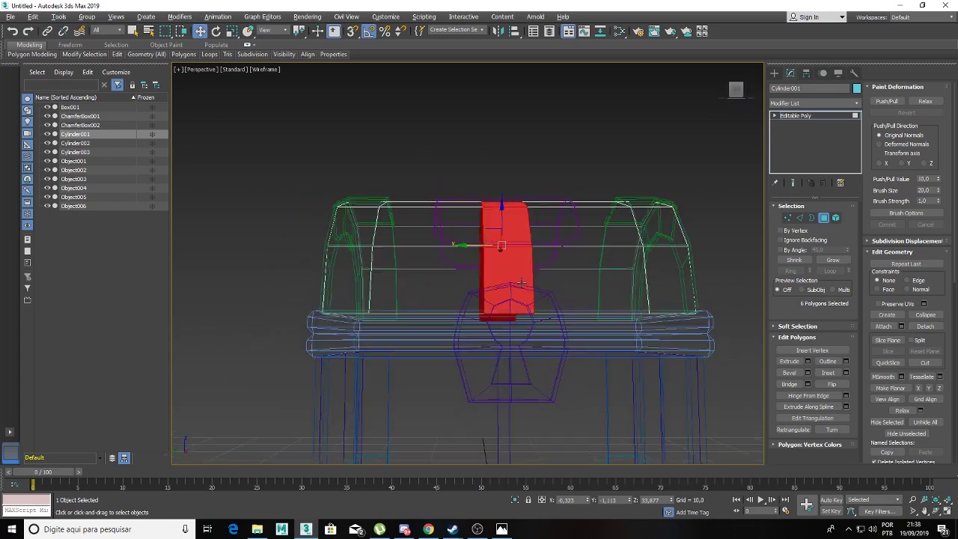
{"action": "key", "text": "F3"}
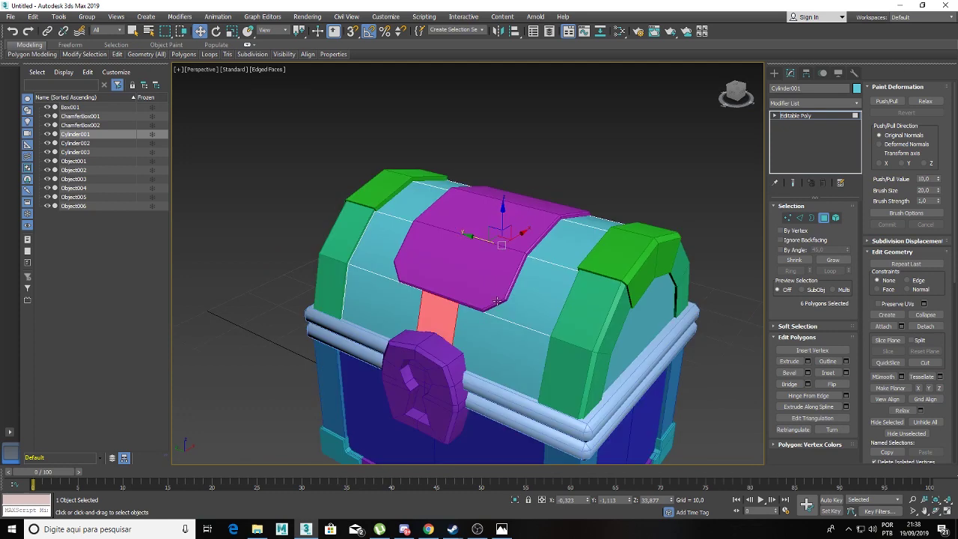
{"action": "scroll", "coordinate": [505, 303], "scroll_direction": "up", "scroll_amount": 2}
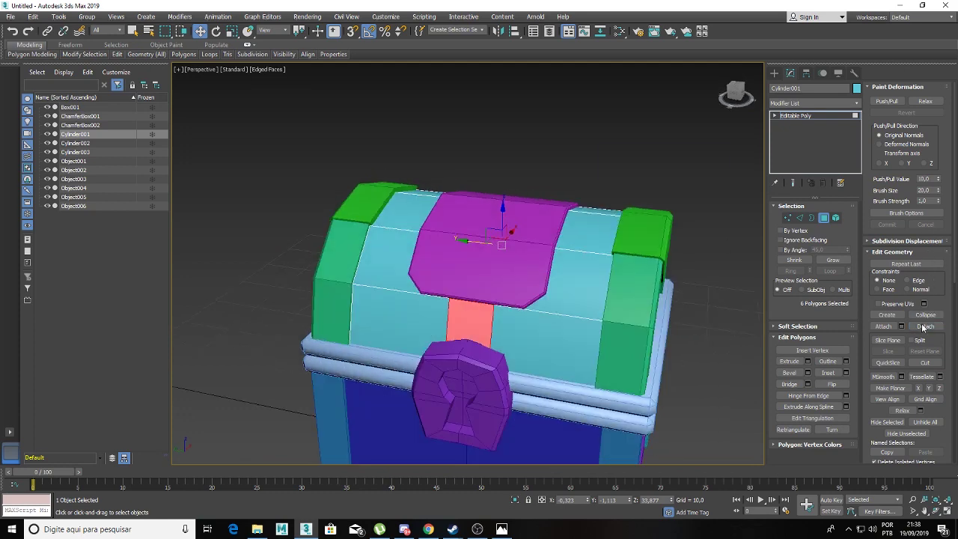
Step: Detach the strap faces as Object007 and colour it purple
{"action": "left_click", "coordinate": [925, 327]}
{"action": "left_click", "coordinate": [697, 191]}
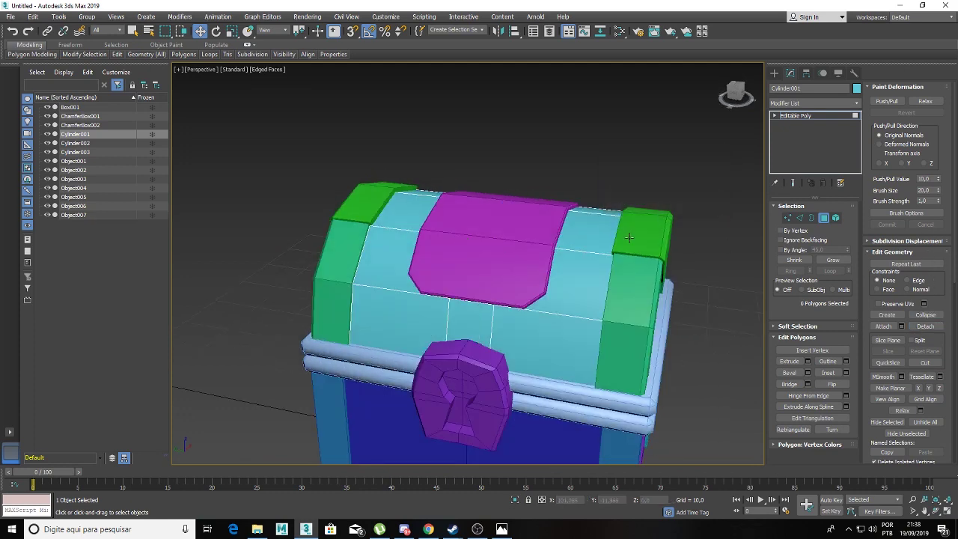
{"action": "left_click", "coordinate": [67, 215]}
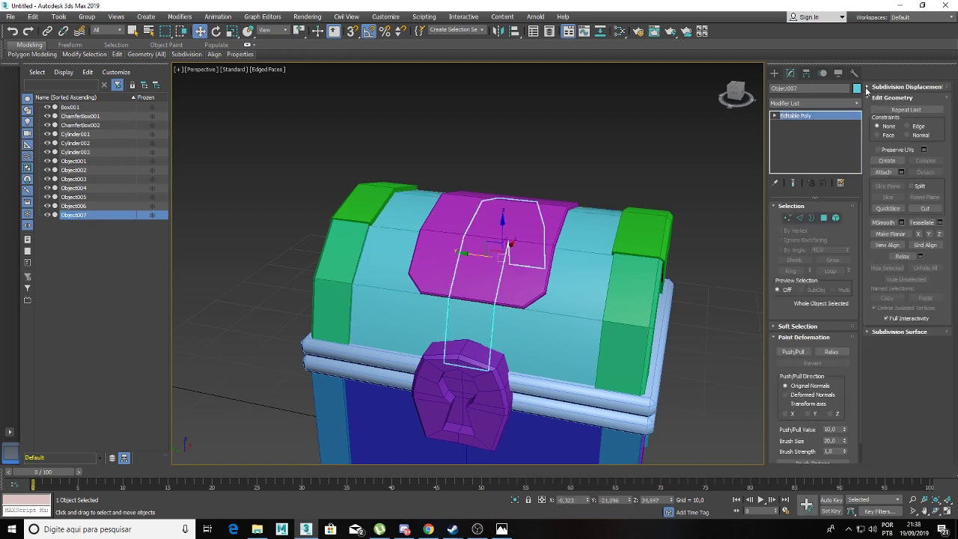
{"action": "left_click", "coordinate": [857, 88]}
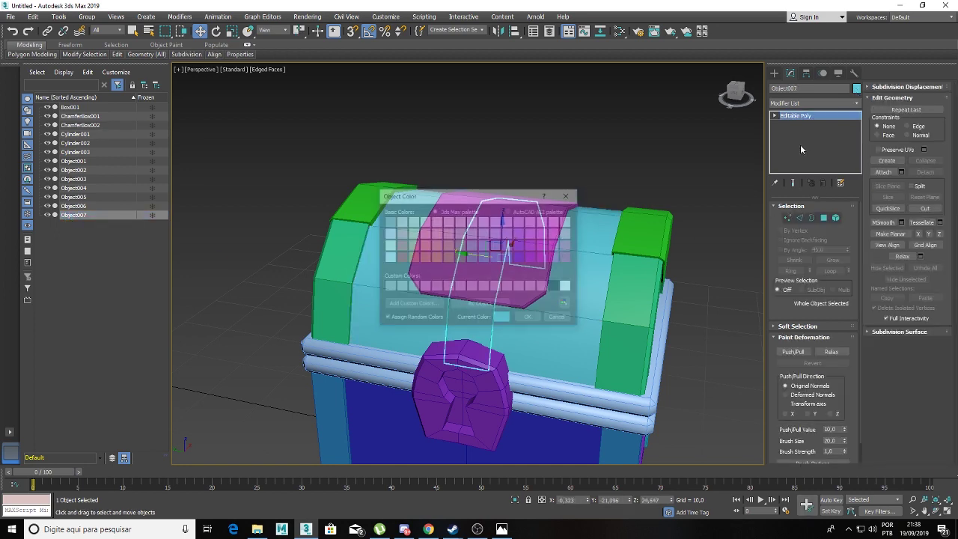
{"action": "left_click", "coordinate": [532, 321]}
Step: Extrude the strap polygons by Local Normal to a height of about 1.19
{"action": "left_click", "coordinate": [824, 218]}
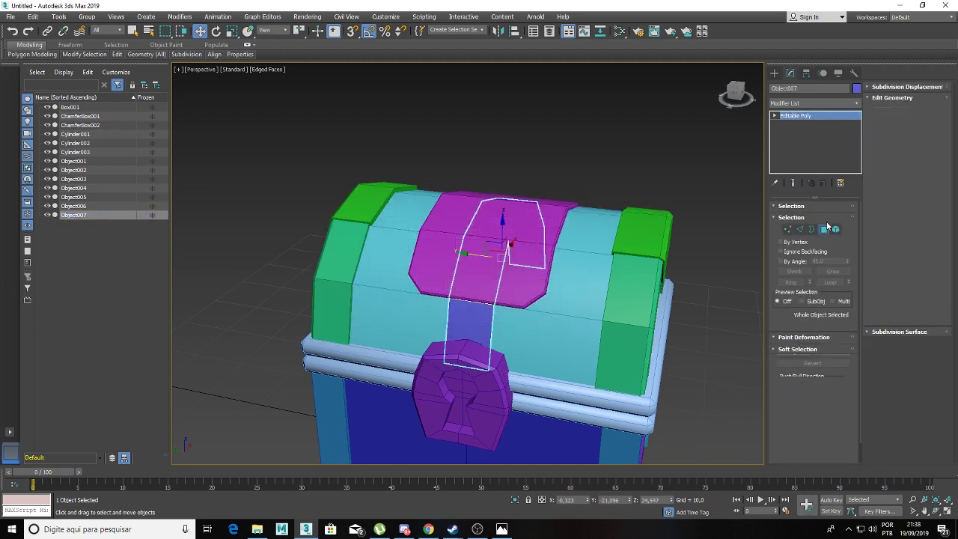
{"action": "left_click", "coordinate": [808, 361]}
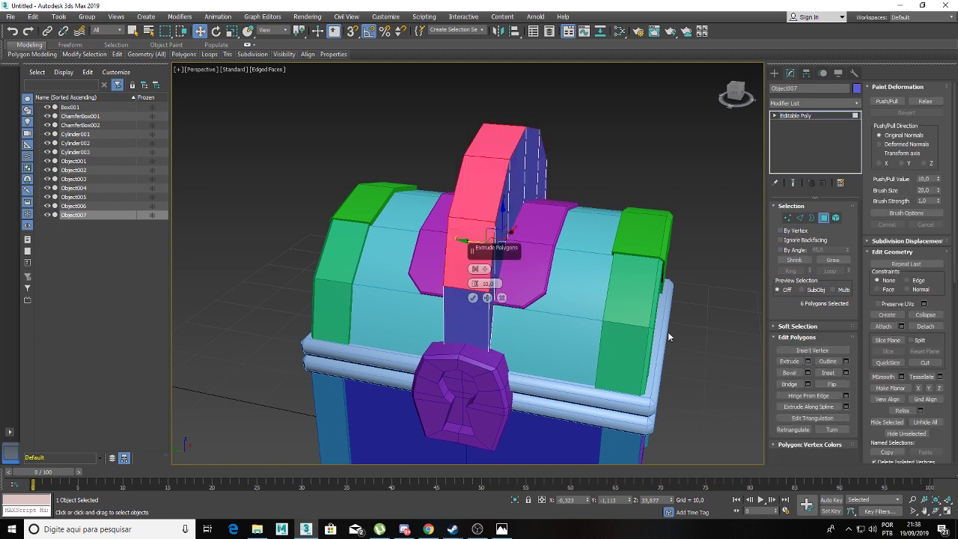
{"action": "left_click", "coordinate": [488, 269]}
{"action": "left_click", "coordinate": [505, 286]}
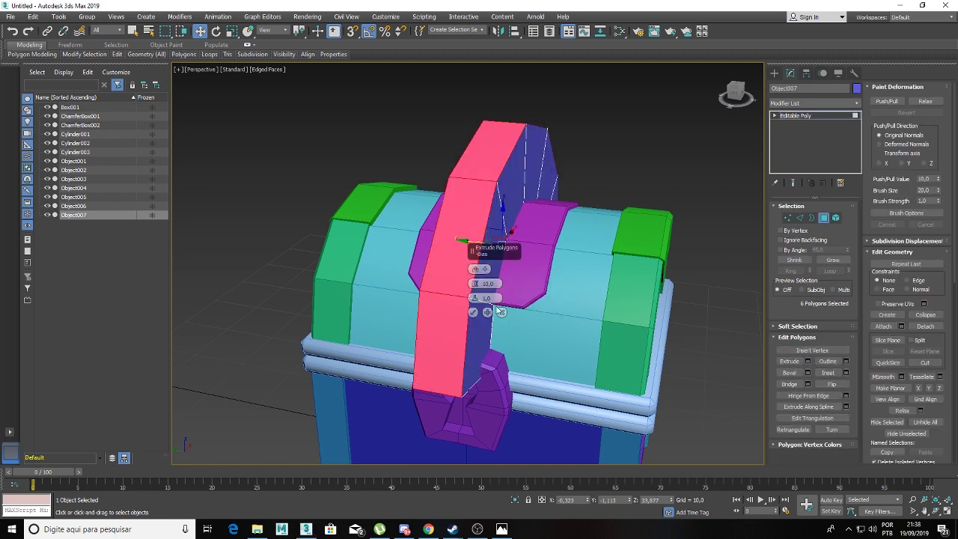
{"action": "mouse_move", "coordinate": [479, 288]}
{"action": "left_mouse_down"}
{"action": "mouse_move", "coordinate": [481, 314]}
{"action": "mouse_move", "coordinate": [481, 303]}
{"action": "left_mouse_up"}
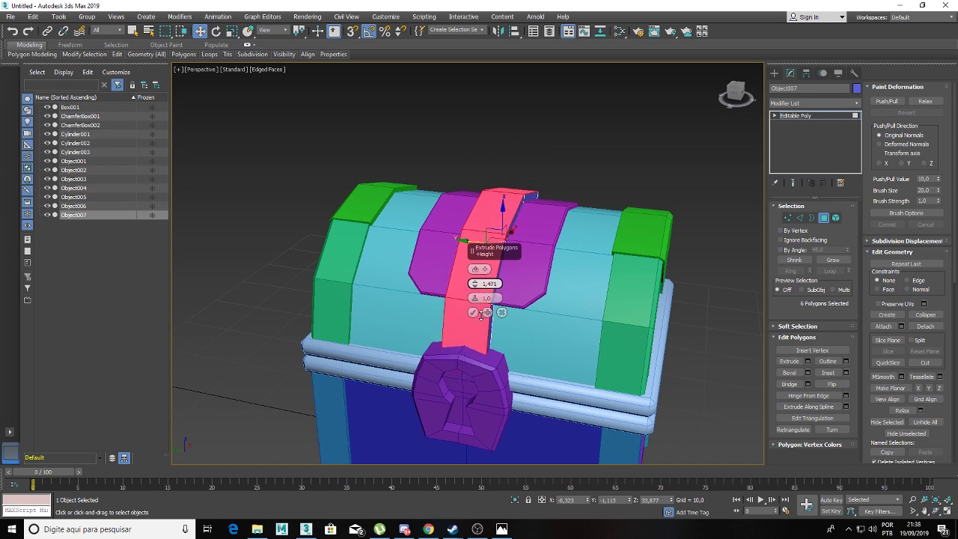
{"action": "mouse_move", "coordinate": [482, 314]}
{"action": "middle_mouse_down", "text": "alt"}
{"action": "mouse_move", "coordinate": [407, 317]}
{"action": "mouse_move", "coordinate": [472, 307]}
{"action": "middle_mouse_up", "text": "alt"}
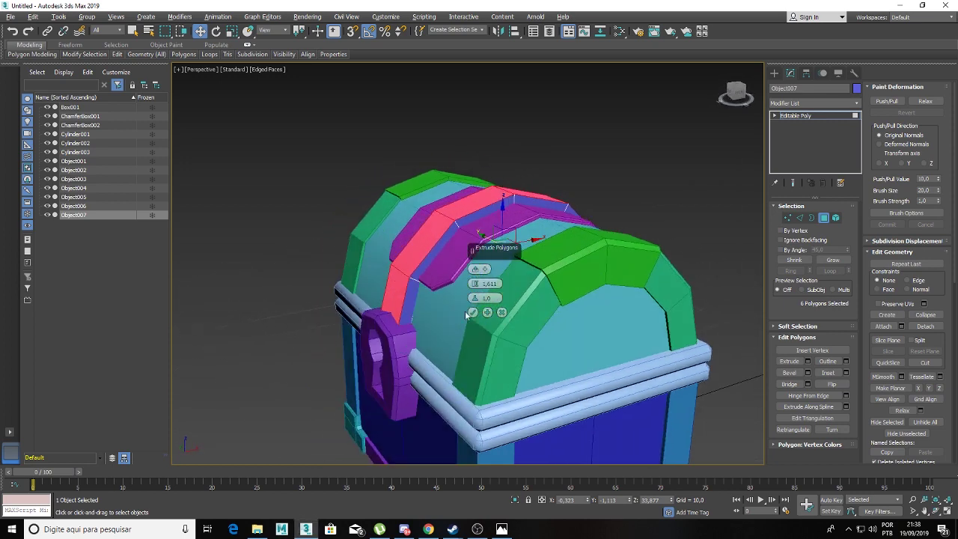
{"action": "left_click_drag", "start_coordinate": [473, 279], "coordinate": [473, 280]}
{"action": "mouse_move", "coordinate": [473, 280]}
{"action": "middle_mouse_down", "text": "alt"}
{"action": "mouse_move", "coordinate": [499, 310]}
{"action": "mouse_move", "coordinate": [486, 299]}
{"action": "mouse_move", "coordinate": [646, 327]}
{"action": "mouse_move", "coordinate": [690, 321]}
{"action": "mouse_move", "coordinate": [629, 336]}
{"action": "mouse_move", "coordinate": [554, 315]}
{"action": "middle_mouse_up", "text": "alt"}
Step: Commit the strap extrusion, hide everything else, and delete the strap's two end faces
{"action": "left_click", "coordinate": [472, 312]}
{"action": "right_click", "coordinate": [510, 240]}
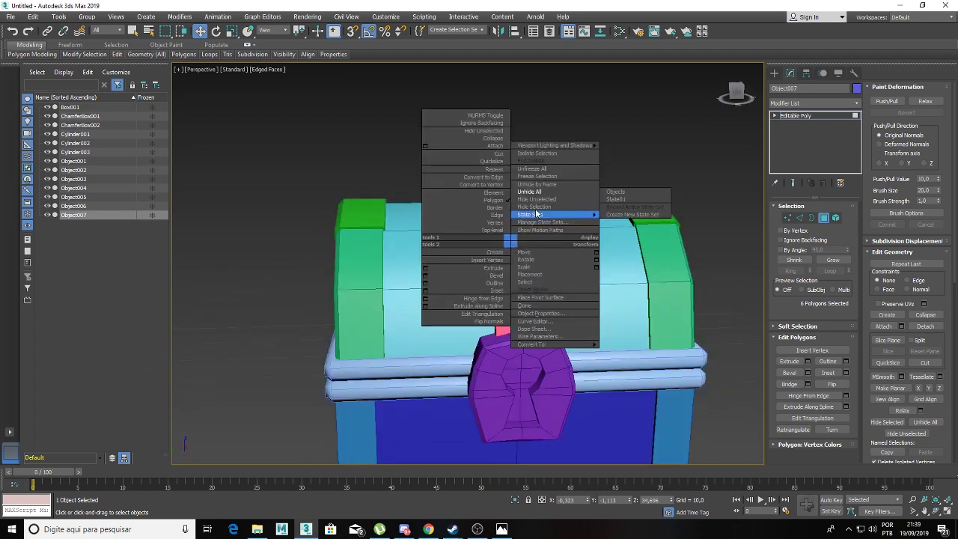
{"action": "left_click", "coordinate": [549, 200]}
{"action": "mouse_move", "coordinate": [526, 297]}
{"action": "middle_mouse_down", "text": "alt"}
{"action": "mouse_move", "coordinate": [534, 256]}
{"action": "mouse_move", "coordinate": [577, 293]}
{"action": "middle_mouse_up", "text": "alt"}
{"action": "left_click", "coordinate": [555, 229]}
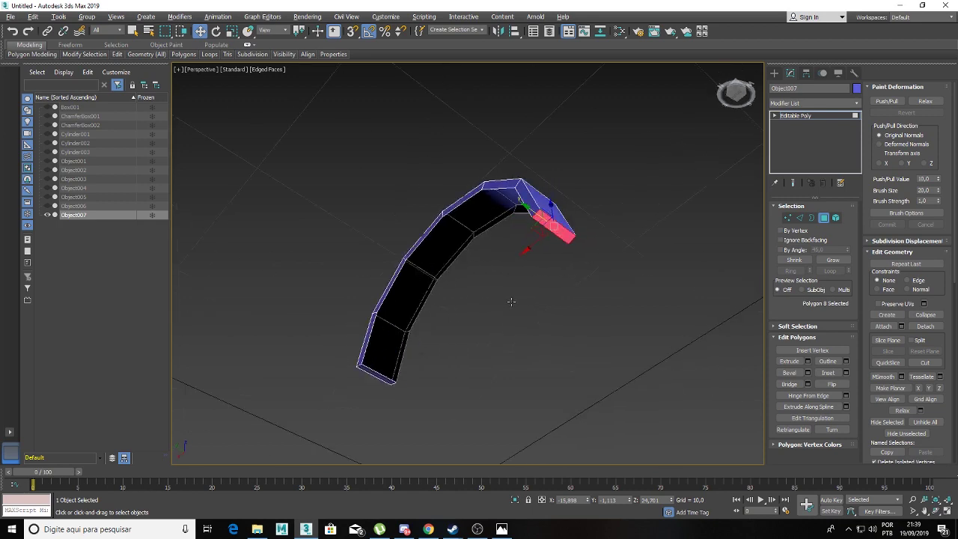
{"action": "left_click", "coordinate": [268, 95], "text": "ctrl"}
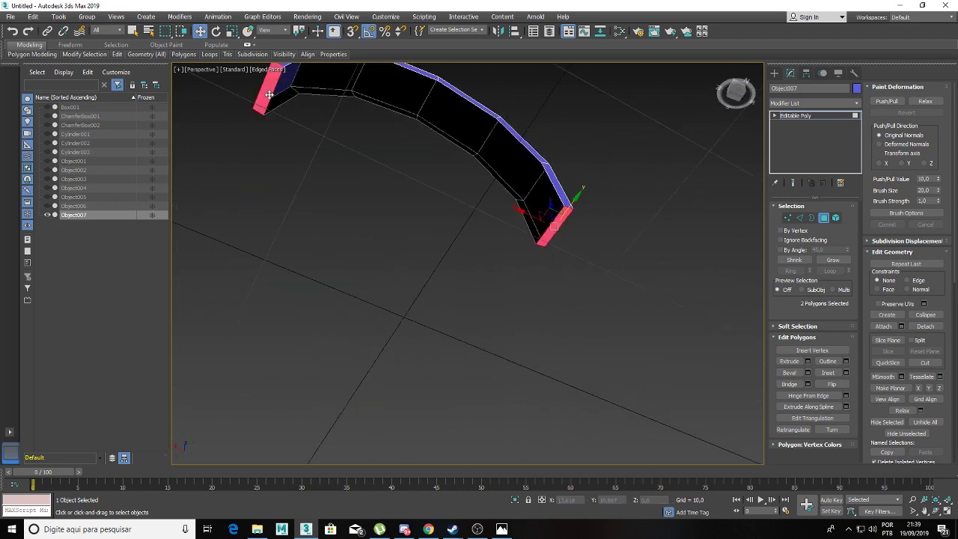
{"action": "key", "text": "Delete"}
Step: Chamfer the strap's long side edge loops to about 0.44
{"action": "mouse_move", "coordinate": [269, 95]}
{"action": "middle_mouse_down", "text": "alt"}
{"action": "mouse_move", "coordinate": [331, 142]}
{"action": "mouse_move", "coordinate": [240, 193]}
{"action": "mouse_move", "coordinate": [350, 161]}
{"action": "mouse_move", "coordinate": [392, 171]}
{"action": "middle_mouse_up", "text": "alt"}
{"action": "scroll", "coordinate": [391, 170], "scroll_direction": "up", "scroll_amount": 3}
{"action": "key", "text": "2"}
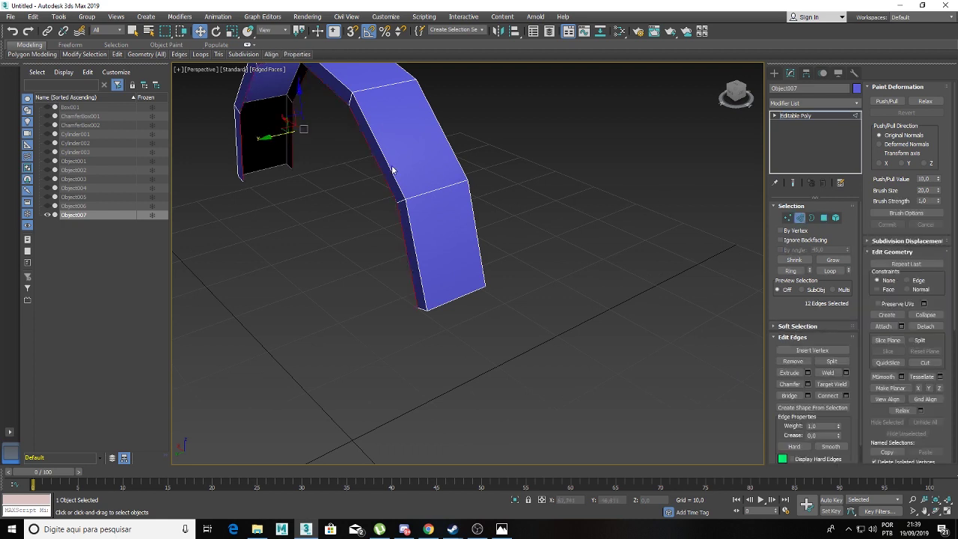
{"action": "double_click", "coordinate": [452, 146]}
{"action": "mouse_move", "coordinate": [452, 147]}
{"action": "middle_mouse_down", "text": "alt"}
{"action": "mouse_move", "coordinate": [451, 190]}
{"action": "mouse_move", "coordinate": [464, 209]}
{"action": "middle_mouse_up", "text": "alt"}
{"action": "left_click", "coordinate": [808, 384]}
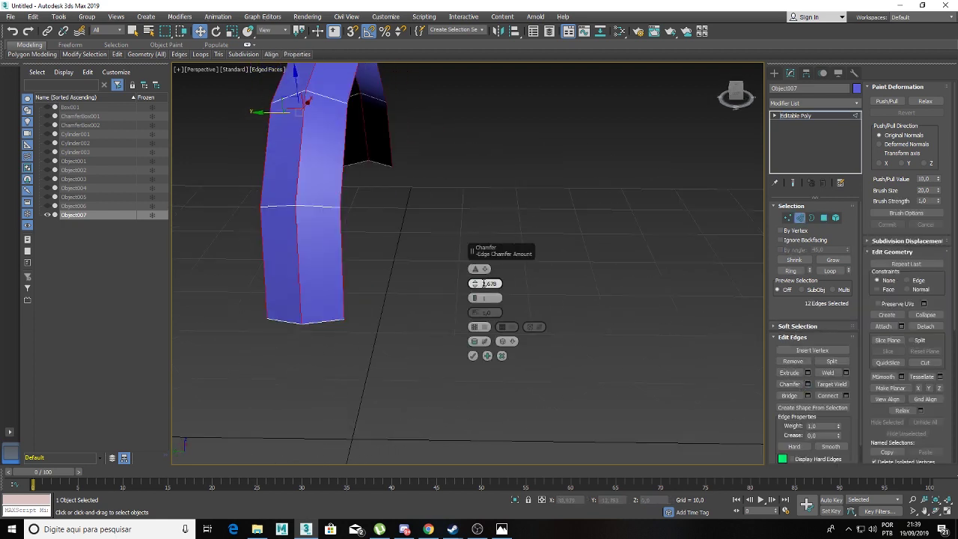
{"action": "left_click_drag", "start_coordinate": [479, 283], "coordinate": [482, 295]}
{"action": "mouse_move", "coordinate": [482, 295]}
{"action": "middle_mouse_down", "text": "alt"}
{"action": "mouse_move", "coordinate": [374, 258]}
{"action": "mouse_move", "coordinate": [455, 284]}
{"action": "middle_mouse_up", "text": "alt"}
{"action": "left_click", "coordinate": [473, 356]}
Step: Unhide all chest parts and compare the whole chest with the reference photo
{"action": "right_click", "coordinate": [472, 237]}
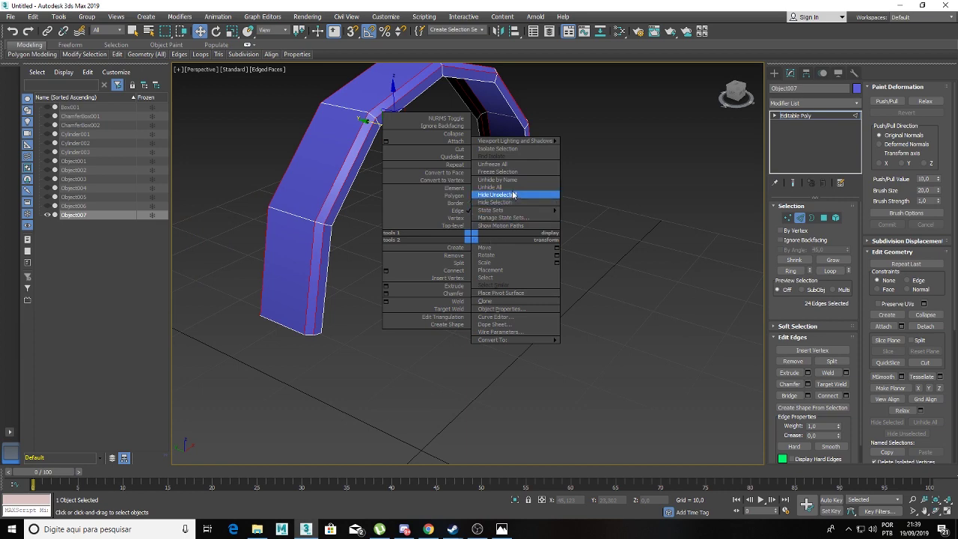
{"action": "left_click", "coordinate": [499, 187]}
{"action": "middle_click_drag", "start_coordinate": [488, 223], "coordinate": [720, 182], "text": "alt"}
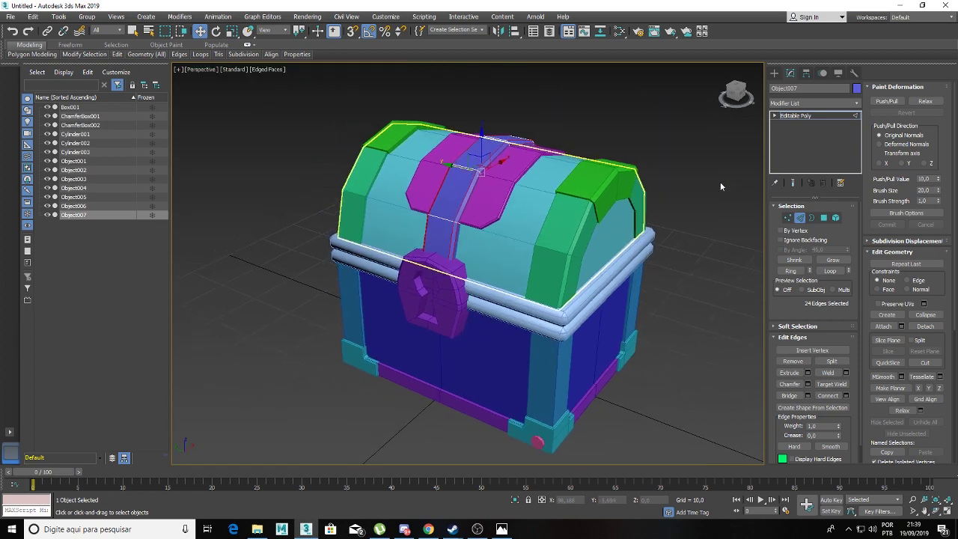
{"action": "left_click", "coordinate": [666, 155]}
{"action": "scroll", "coordinate": [660, 153], "scroll_direction": "down", "scroll_amount": 3}
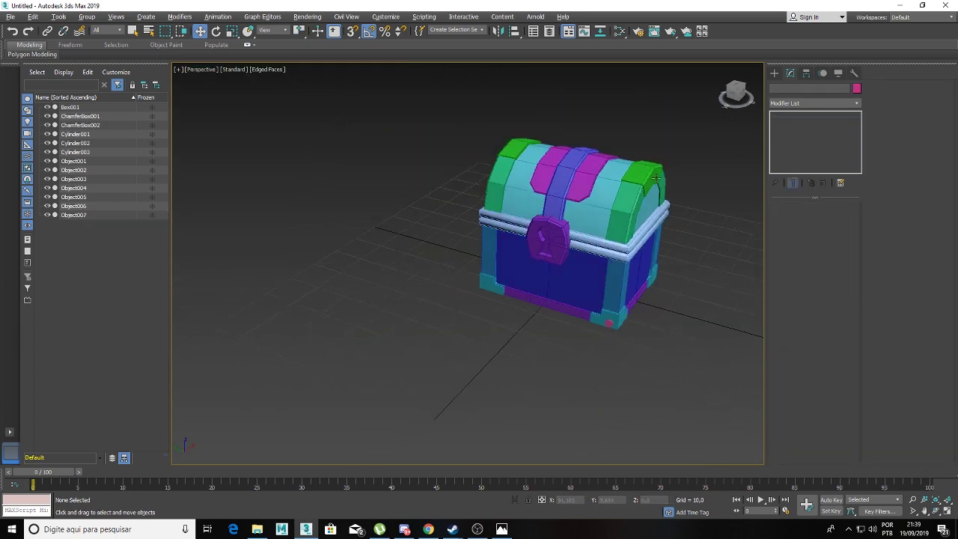
{"action": "middle_click_drag", "start_coordinate": [660, 153], "coordinate": [580, 310], "text": "alt"}
{"action": "scroll", "coordinate": [580, 310], "scroll_direction": "up", "scroll_amount": 3}
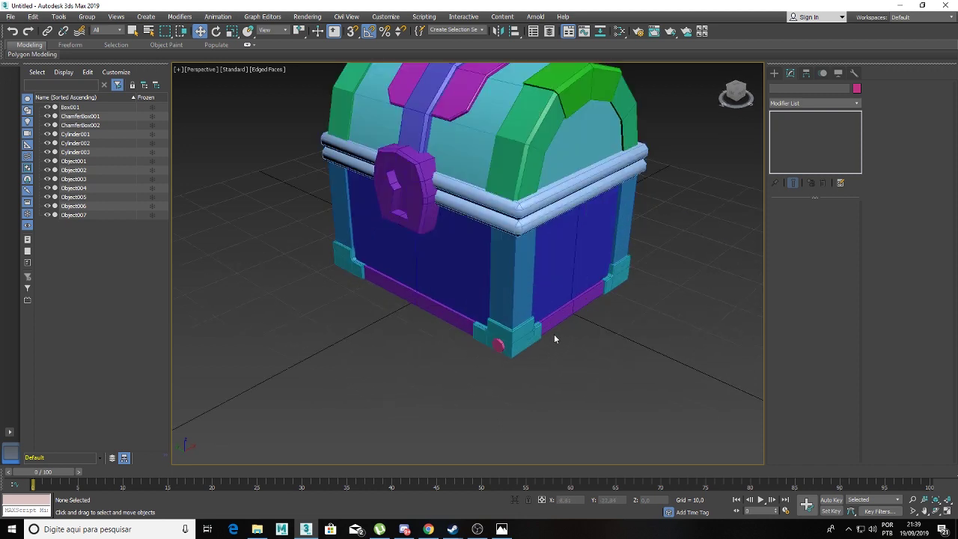
{"action": "middle_click_drag", "start_coordinate": [547, 339], "coordinate": [583, 387]}
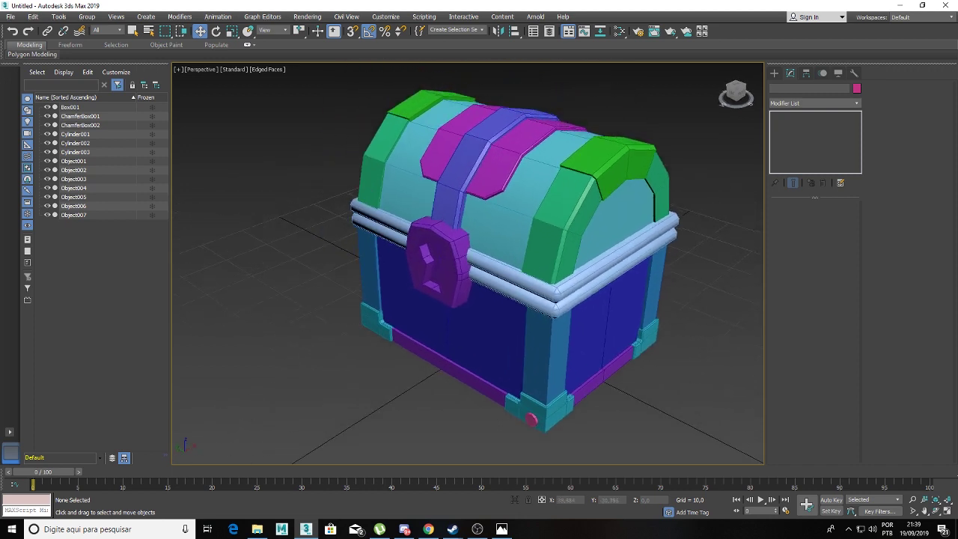
{"action": "left_click", "coordinate": [501, 528]}
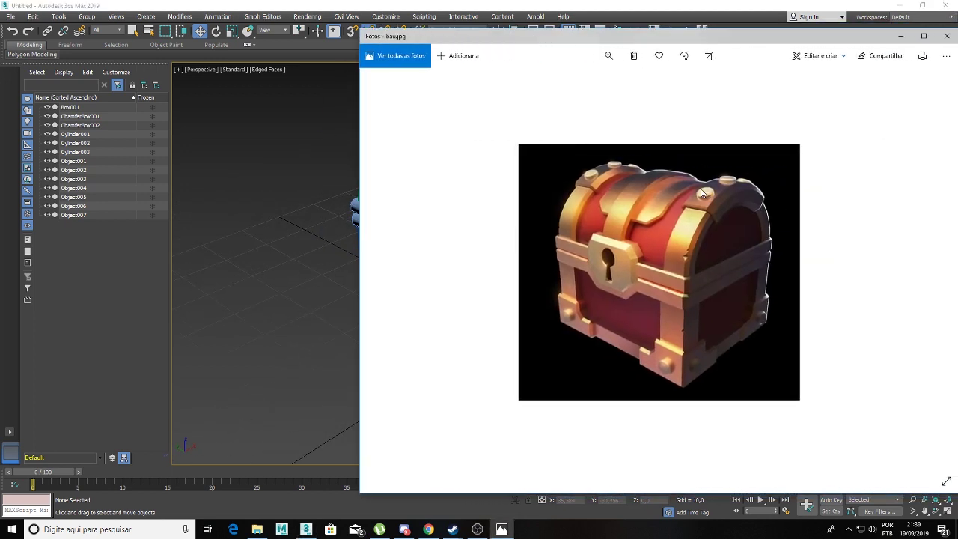
{"action": "left_click_drag", "start_coordinate": [587, 42], "coordinate": [818, 53]}
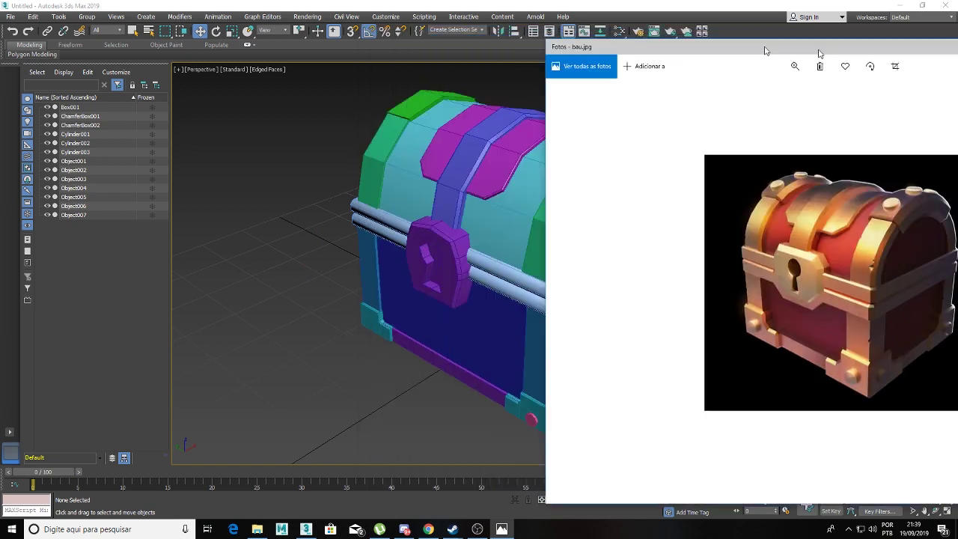
{"action": "left_click", "coordinate": [524, 442]}
{"action": "left_click", "coordinate": [531, 419]}
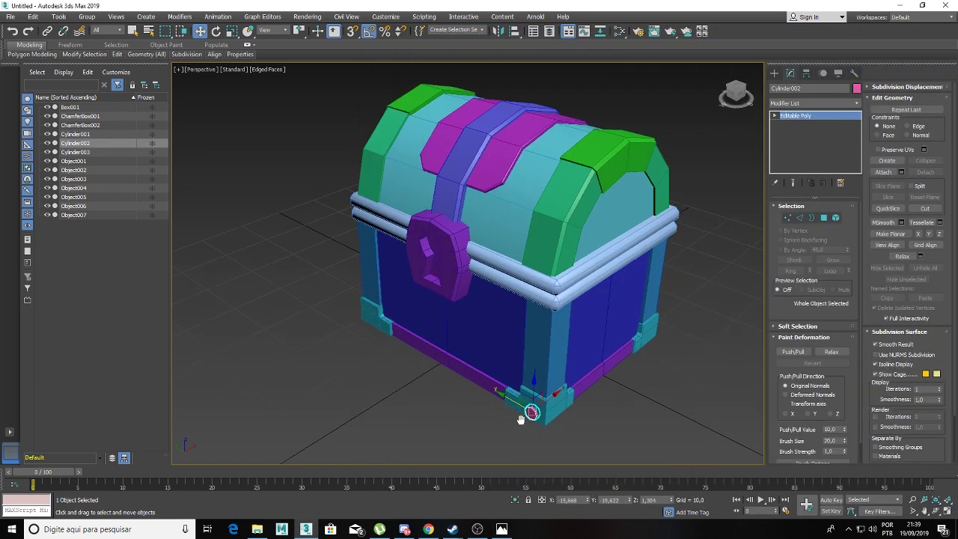
{"action": "middle_click_drag", "start_coordinate": [524, 412], "coordinate": [516, 383]}
{"action": "left_click_drag", "start_coordinate": [570, 365], "coordinate": [555, 335]}
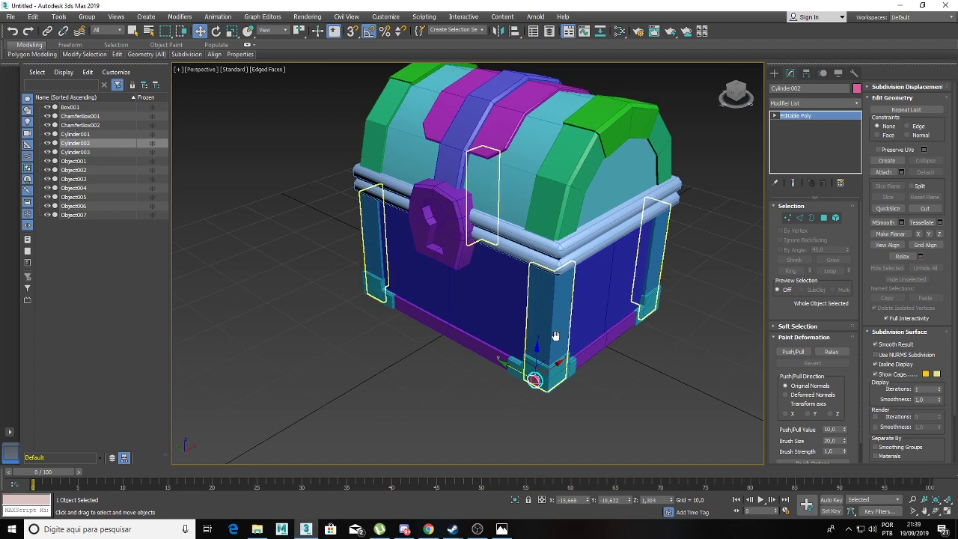
{"action": "mouse_move", "coordinate": [561, 323]}
{"action": "middle_mouse_down", "text": "alt"}
{"action": "mouse_move", "coordinate": [523, 329]}
{"action": "mouse_move", "coordinate": [505, 406]}
{"action": "middle_mouse_up", "text": "alt"}
{"action": "scroll", "coordinate": [524, 329], "scroll_direction": "up", "scroll_amount": 3}
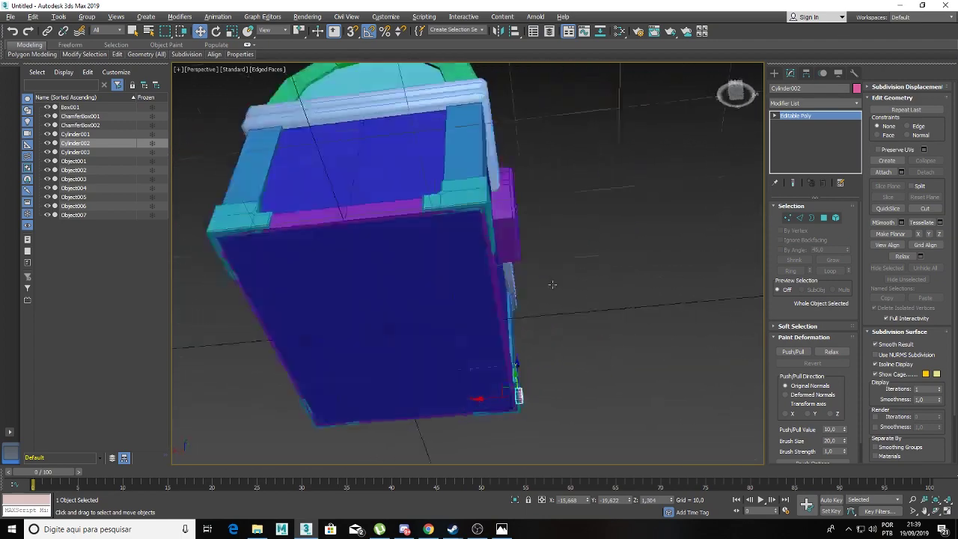
{"action": "scroll", "coordinate": [505, 405], "scroll_direction": "up", "scroll_amount": 3}
{"action": "scroll", "coordinate": [520, 374], "scroll_direction": "up", "scroll_amount": 2}
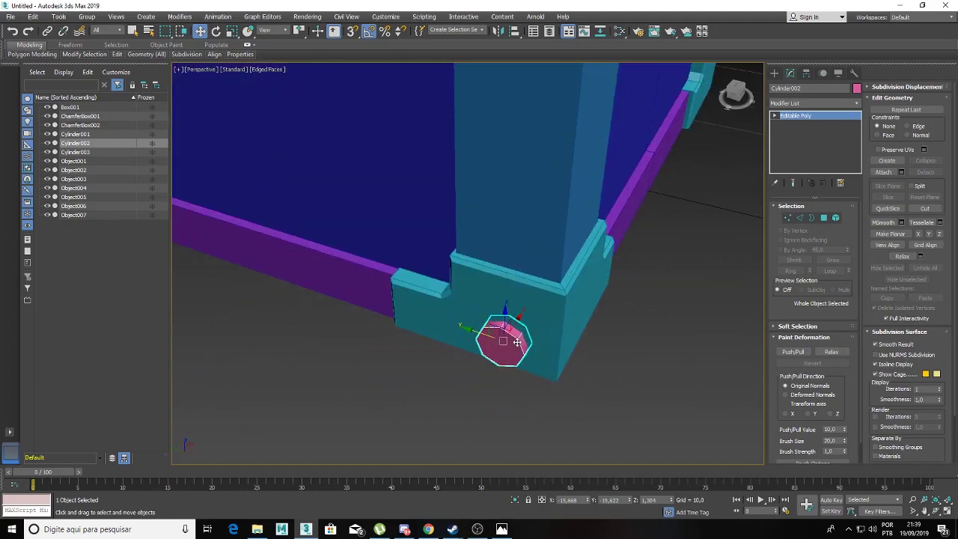
{"action": "scroll", "coordinate": [526, 361], "scroll_direction": "up", "scroll_amount": 2}
{"action": "scroll", "coordinate": [516, 349], "scroll_direction": "down", "scroll_amount": 2}
{"action": "scroll", "coordinate": [514, 349], "scroll_direction": "down", "scroll_amount": 2}
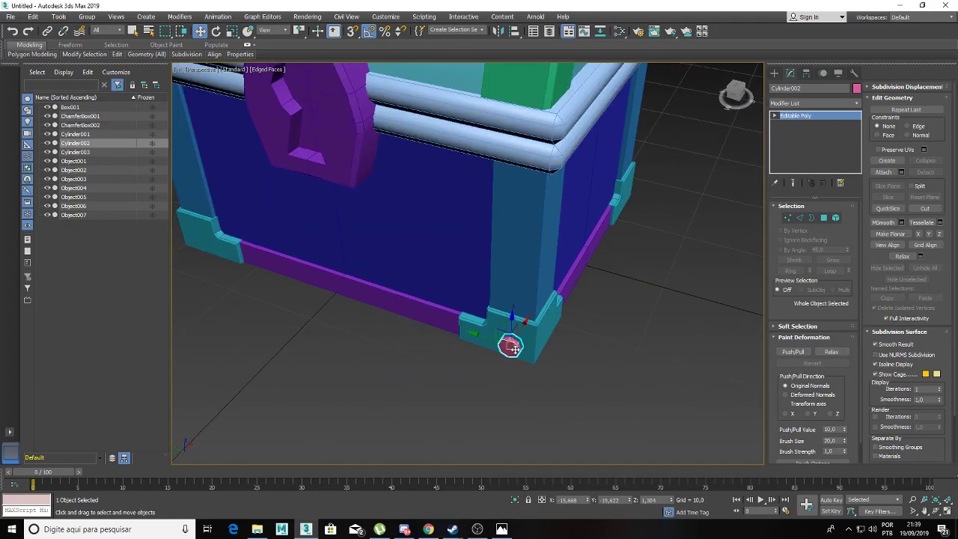
{"action": "left_click", "coordinate": [514, 344]}
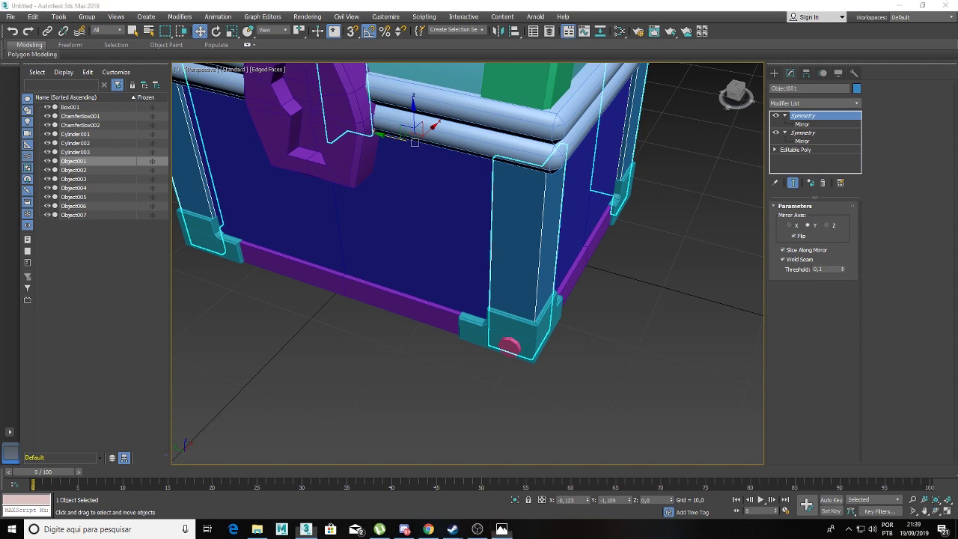
{"action": "scroll", "coordinate": [631, 214], "scroll_direction": "down", "scroll_amount": 3}
{"action": "scroll", "coordinate": [673, 232], "scroll_direction": "down", "scroll_amount": 2}
{"action": "left_click", "coordinate": [724, 217]}
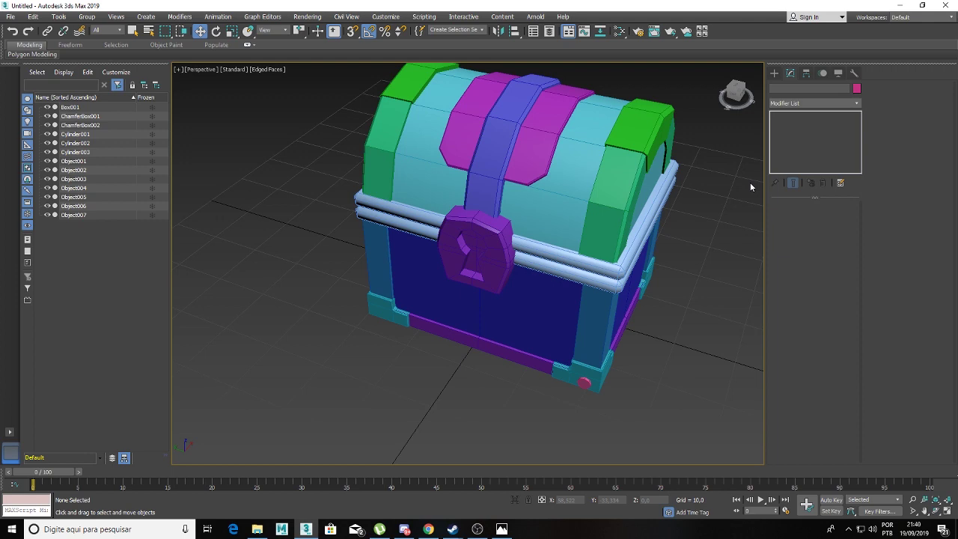
{"action": "mouse_move", "coordinate": [749, 186]}
{"action": "middle_mouse_down", "text": "alt"}
{"action": "mouse_move", "coordinate": [592, 227]}
{"action": "mouse_move", "coordinate": [517, 259]}
{"action": "mouse_move", "coordinate": [497, 352]}
{"action": "mouse_move", "coordinate": [640, 225]}
{"action": "mouse_move", "coordinate": [513, 235]}
{"action": "middle_mouse_up", "text": "alt"}
{"action": "left_click", "coordinate": [496, 352]}
{"action": "left_click", "coordinate": [433, 234]}
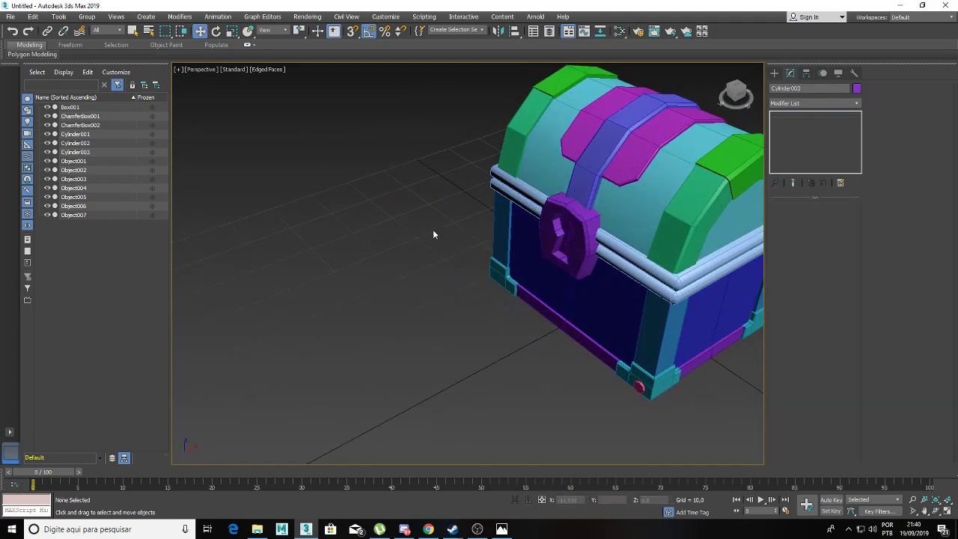
{"action": "key", "text": "z"}
{"action": "scroll", "coordinate": [320, 246], "scroll_direction": "down", "scroll_amount": 2}
{"action": "mouse_move", "coordinate": [305, 197]}
{"action": "middle_mouse_down"}
{"action": "mouse_move", "coordinate": [370, 189]}
{"action": "mouse_move", "coordinate": [325, 261]}
{"action": "middle_mouse_up"}
{"action": "scroll", "coordinate": [427, 265], "scroll_direction": "up", "scroll_amount": 3}
{"action": "scroll", "coordinate": [477, 263], "scroll_direction": "up", "scroll_amount": 1}
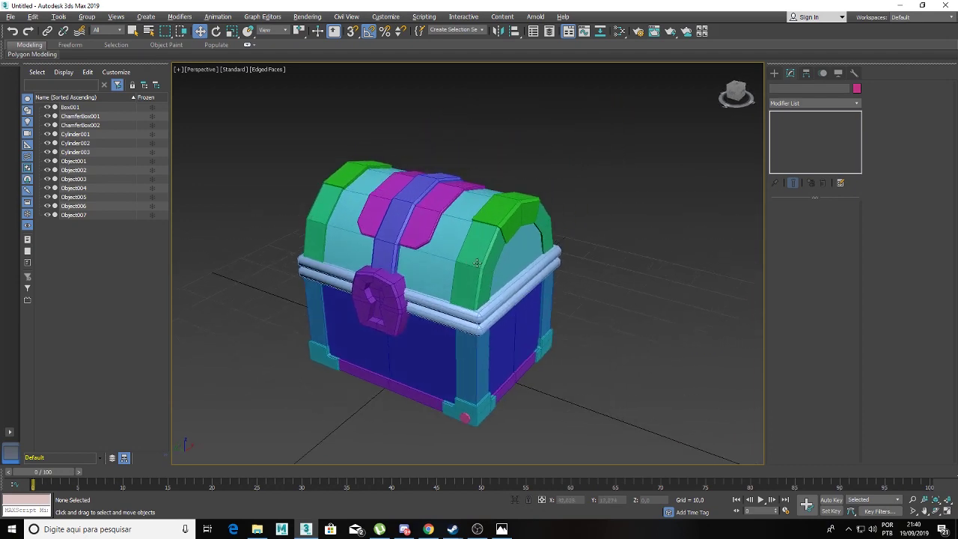